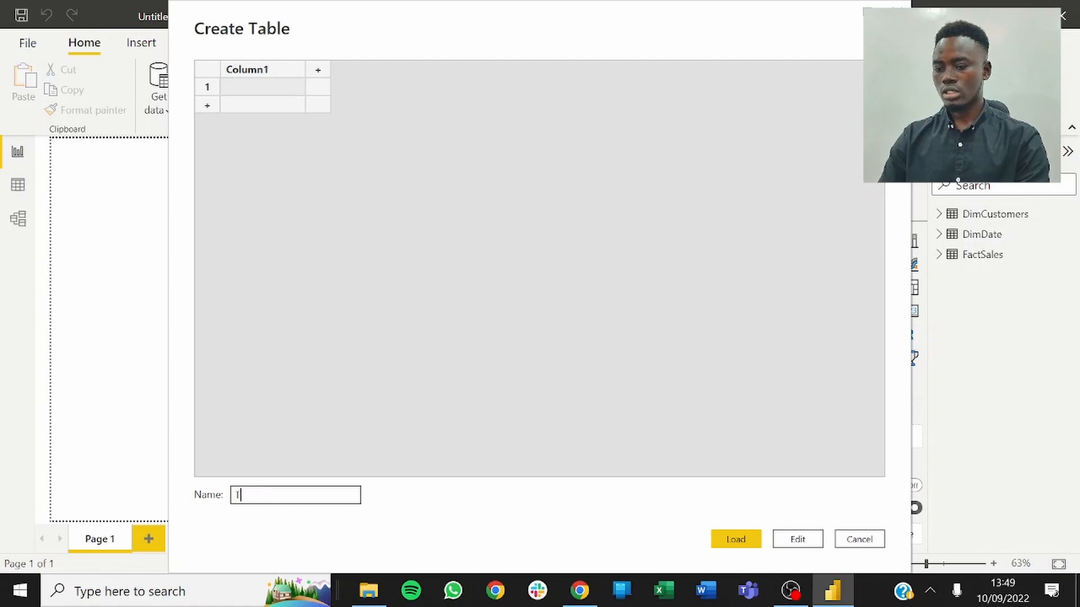
Step: Name the new empty table _Measures and load it into the model
text(mEASUR)
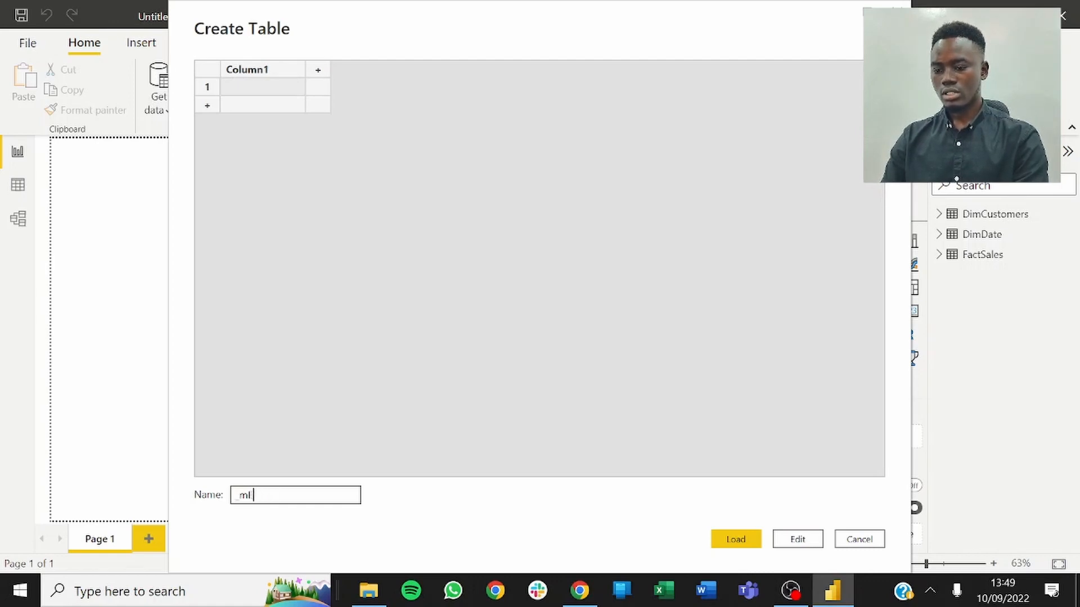
key(BackSpace)
key(BackSpace)
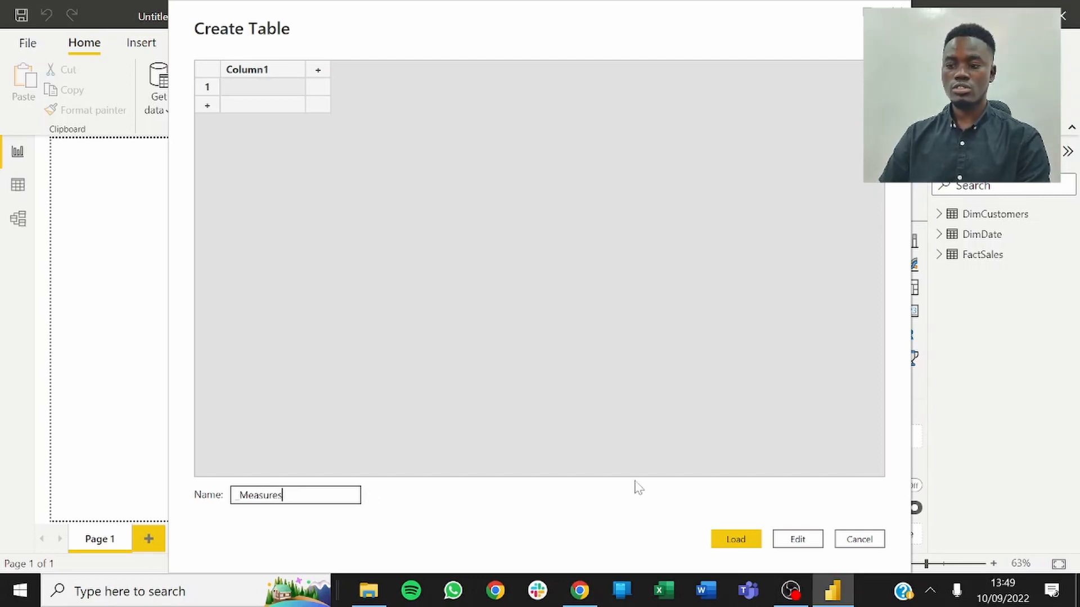
click(734, 541)
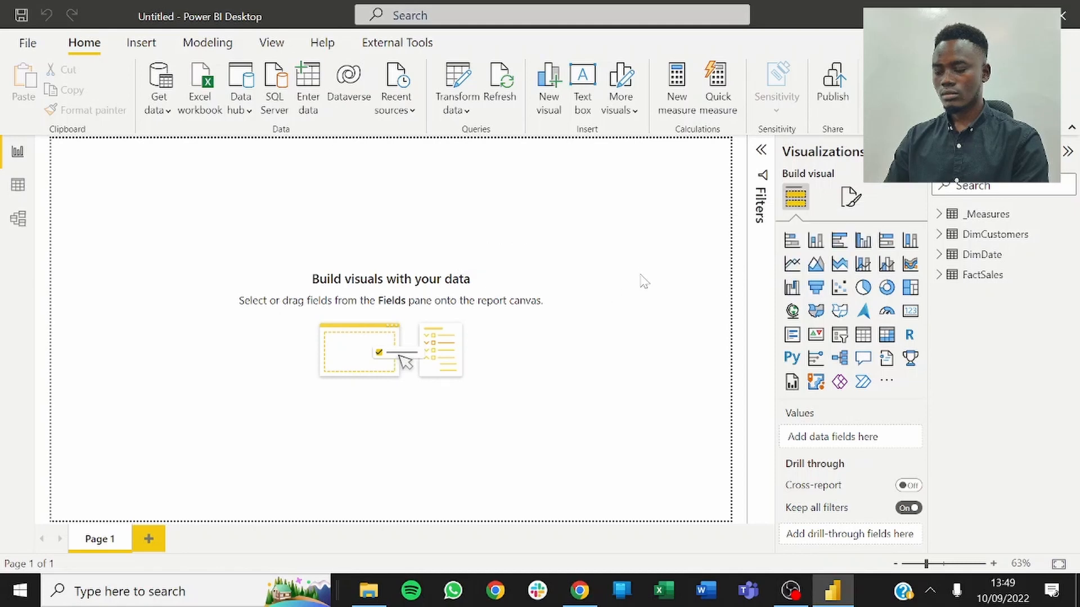
Step: Change the report page's canvas type to Custom, with a height of 1200 px and a width of 2500 px
click(852, 197)
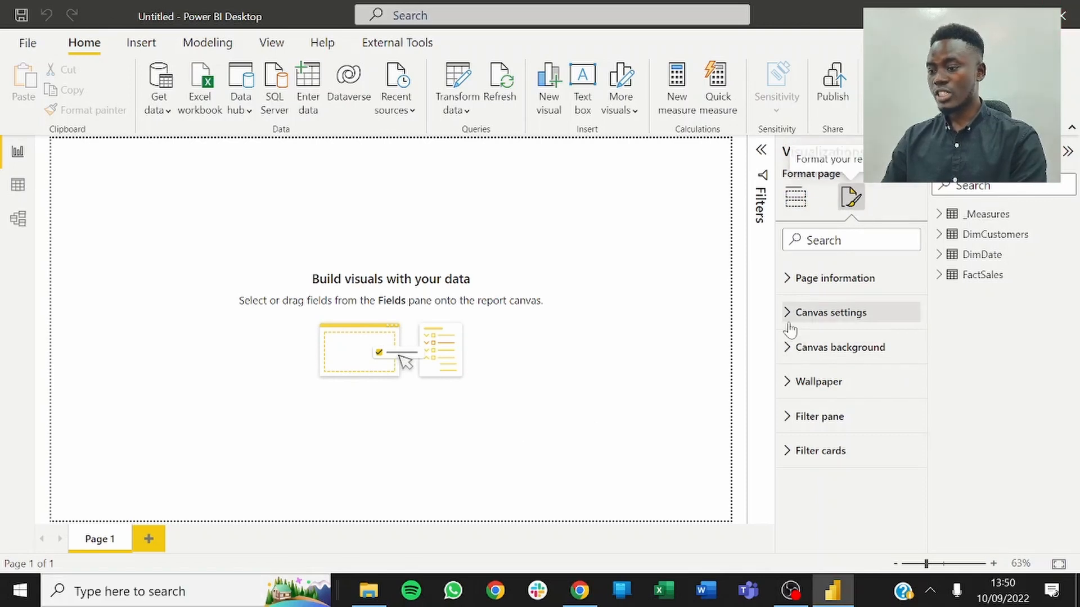
click(798, 324)
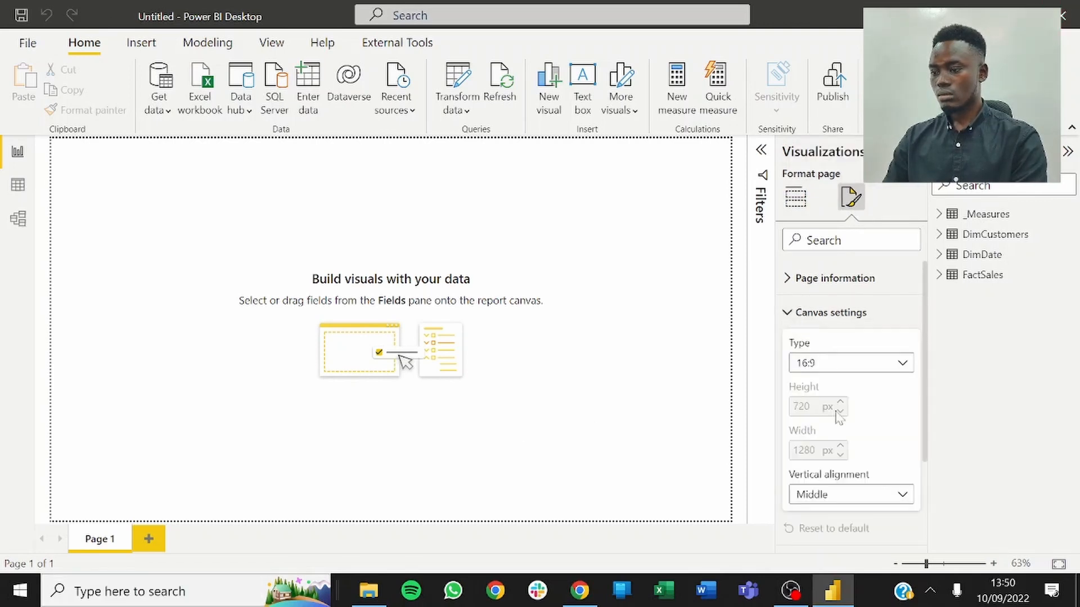
click(835, 371)
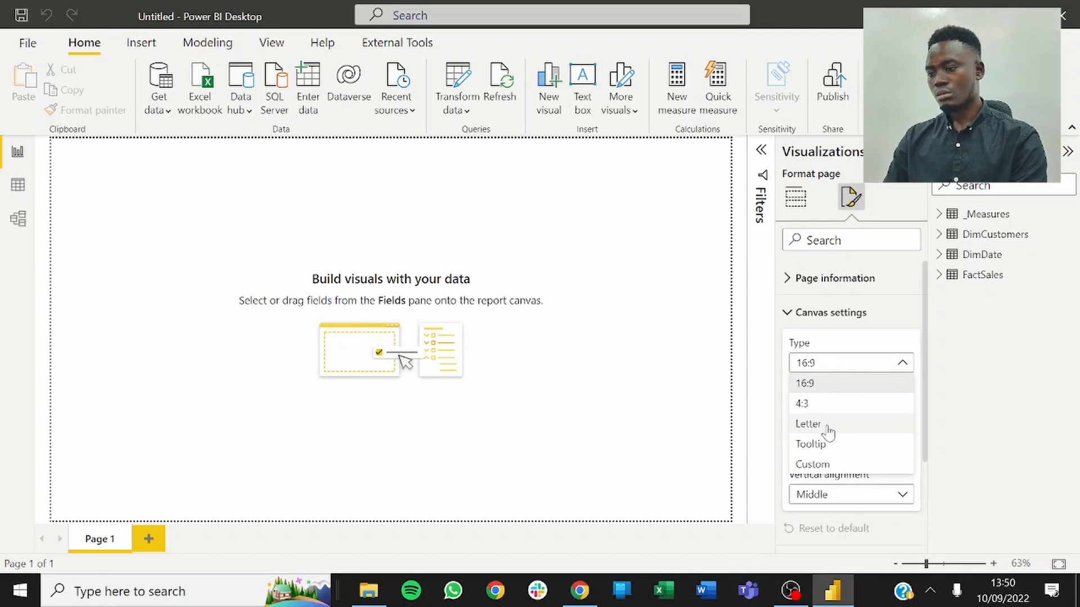
click(825, 465)
scroll(842, 417, down, 2)
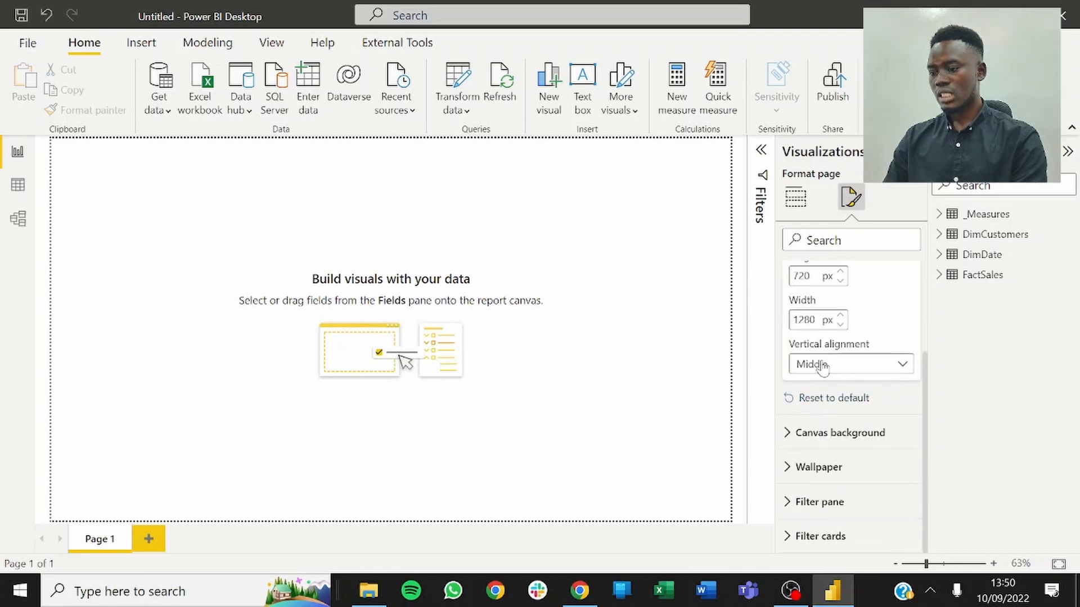
scroll(842, 417, up, 1)
double_click(810, 334)
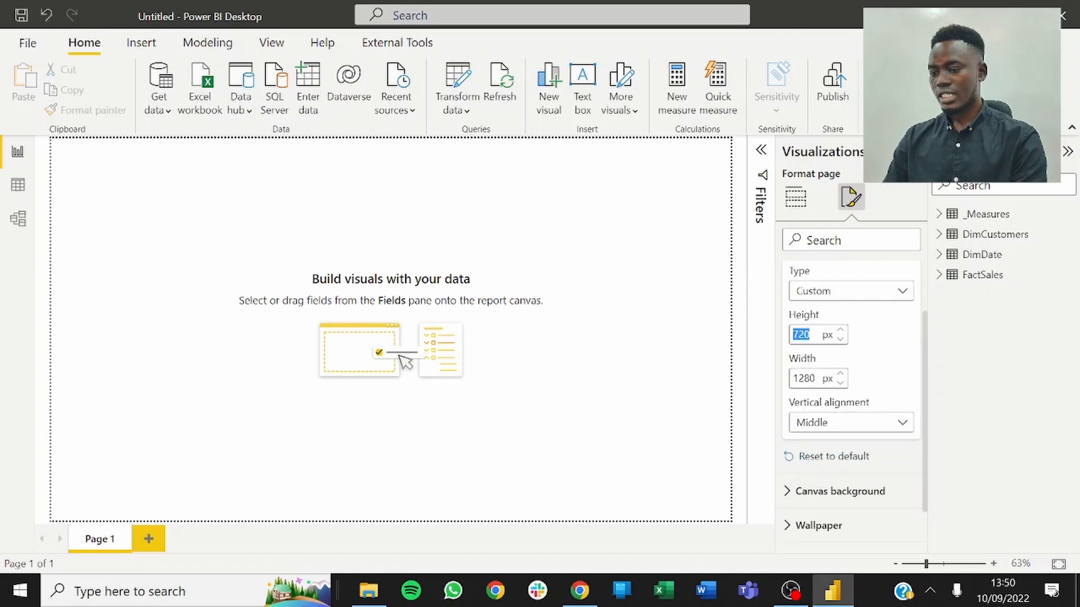
text(1200)
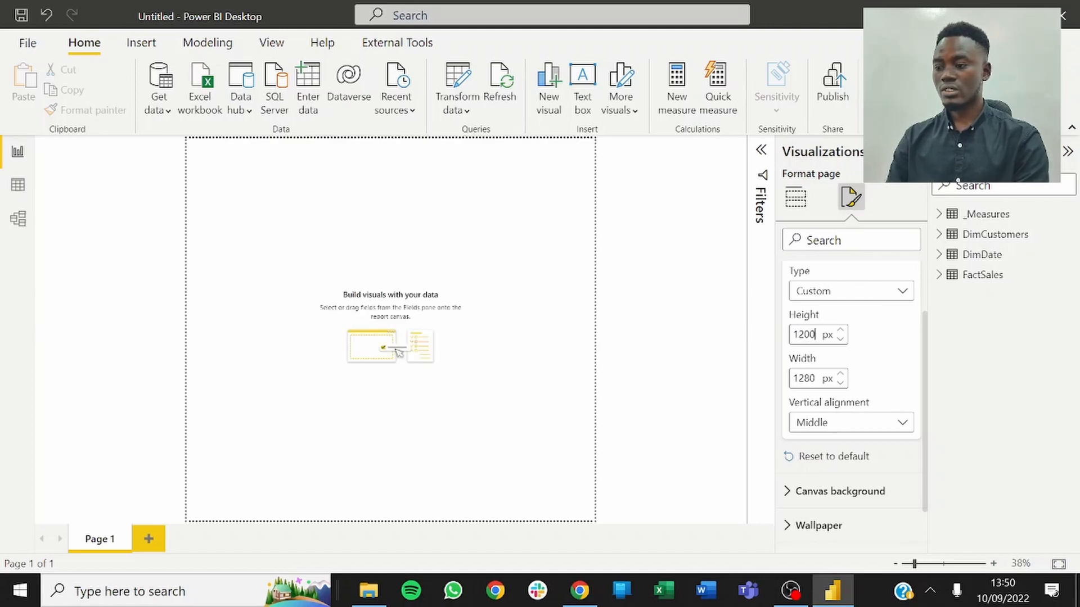
double_click(810, 378)
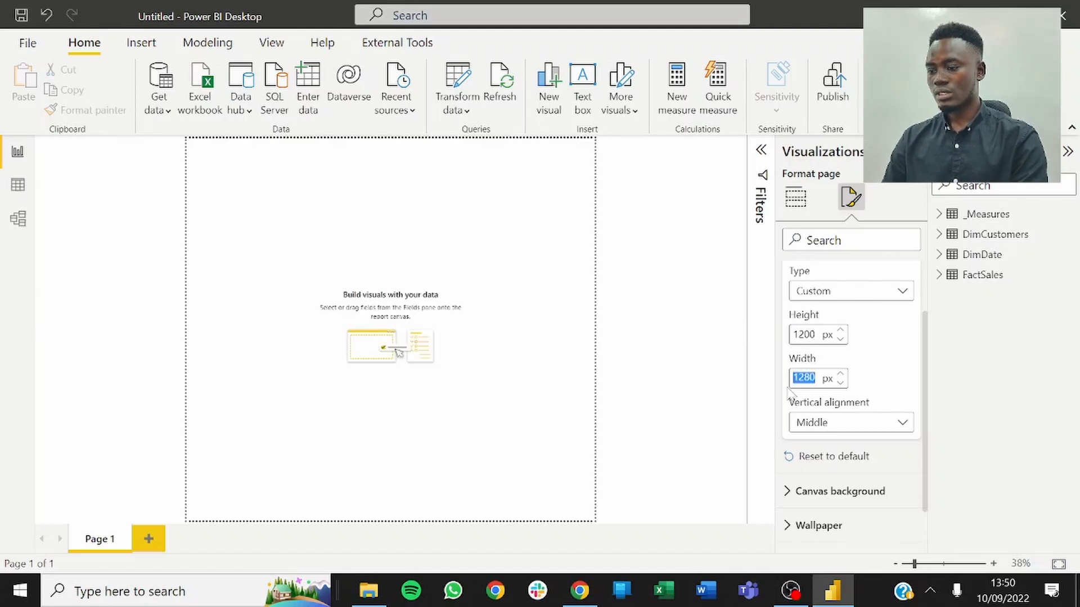
text(2500)
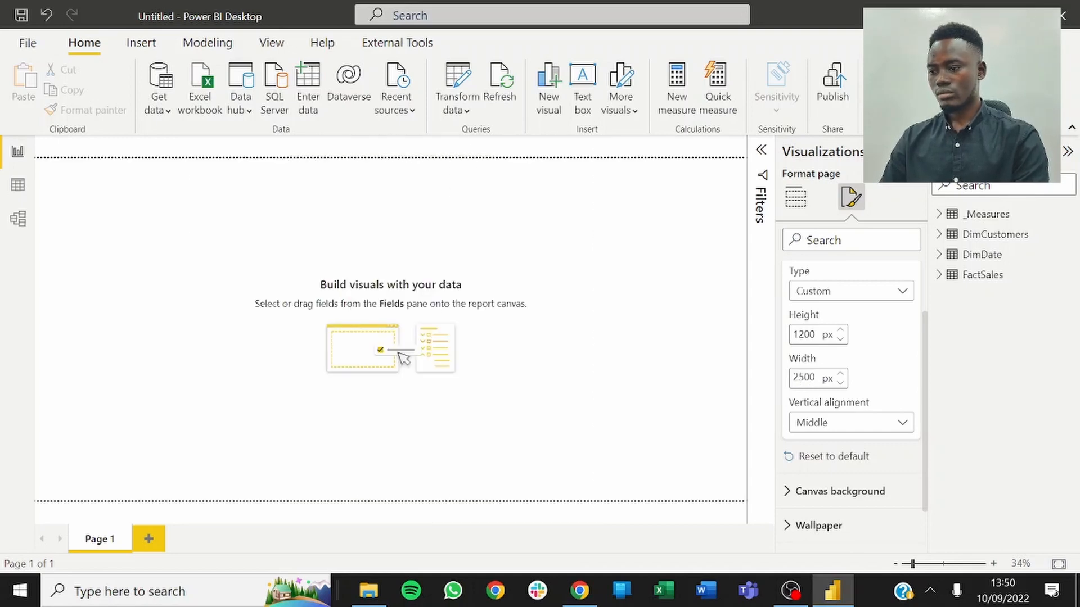
Step: Set the canvas height to 1500 px with Middle vertical alignment and collapse the canvas settings
drag(816, 335, 799, 335)
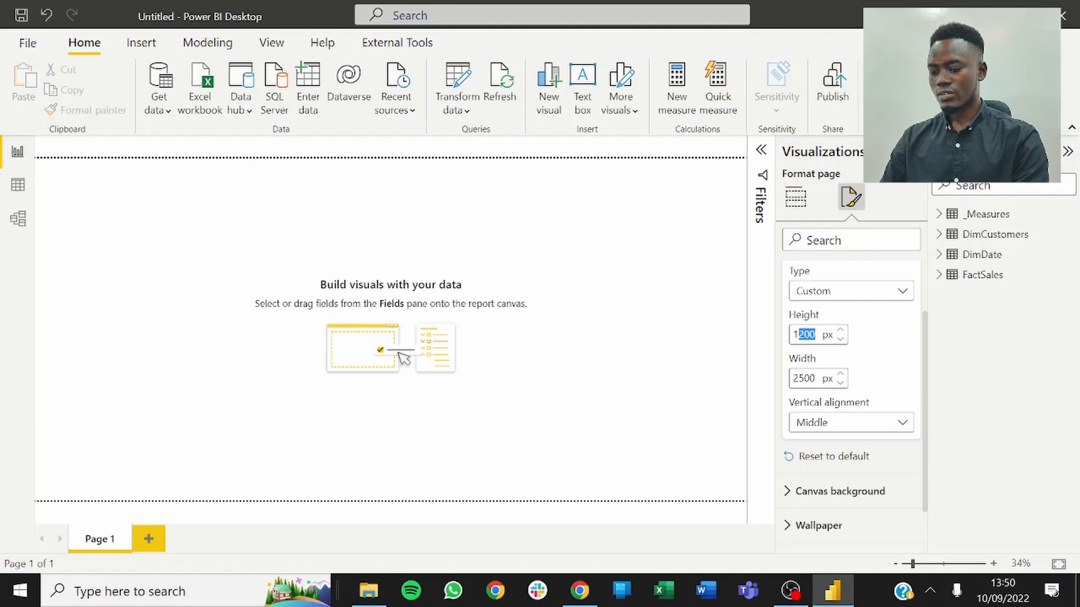
text(500)
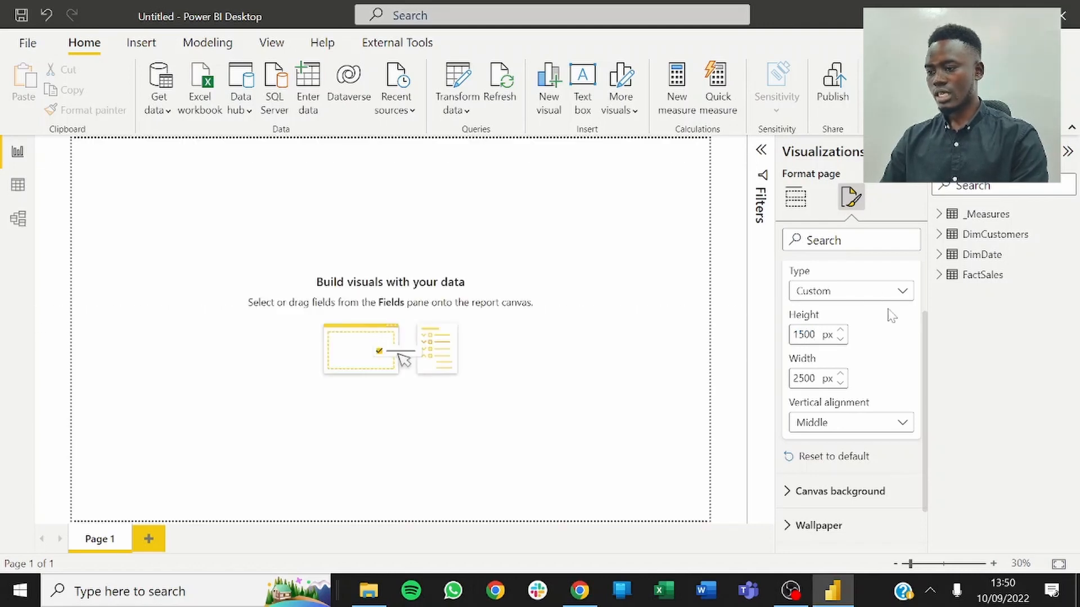
scroll(857, 349, down, 1)
scroll(855, 403, up, 2)
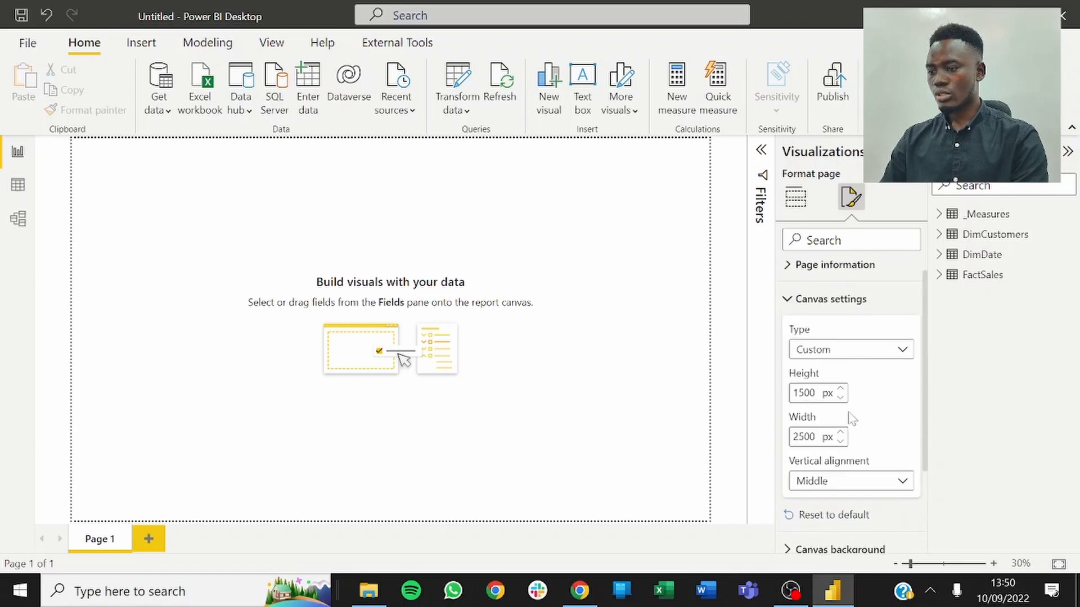
click(830, 478)
click(811, 521)
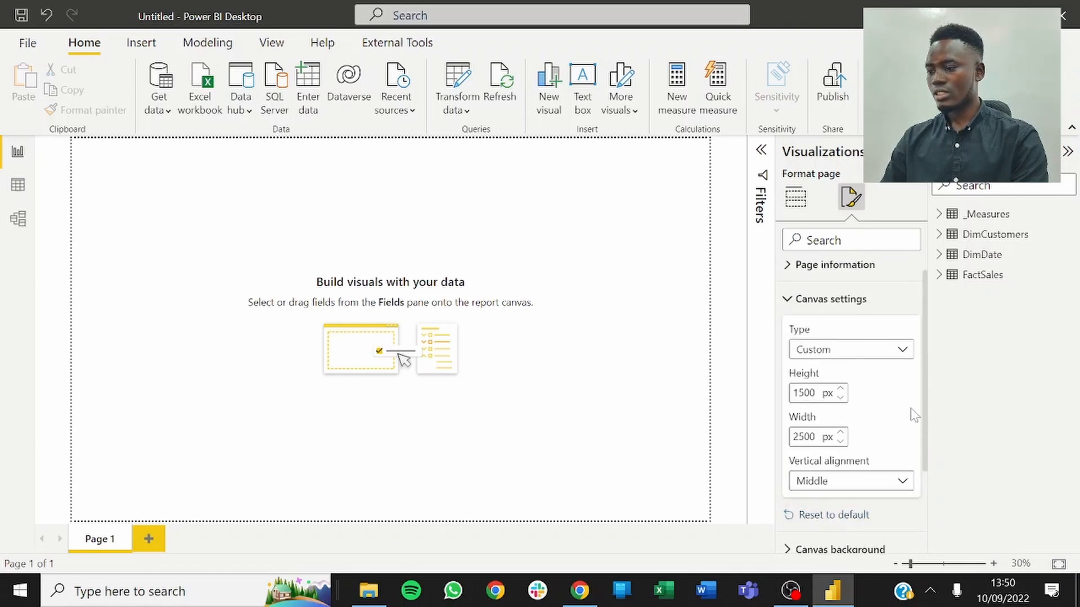
scroll(914, 416, up, 1)
click(789, 313)
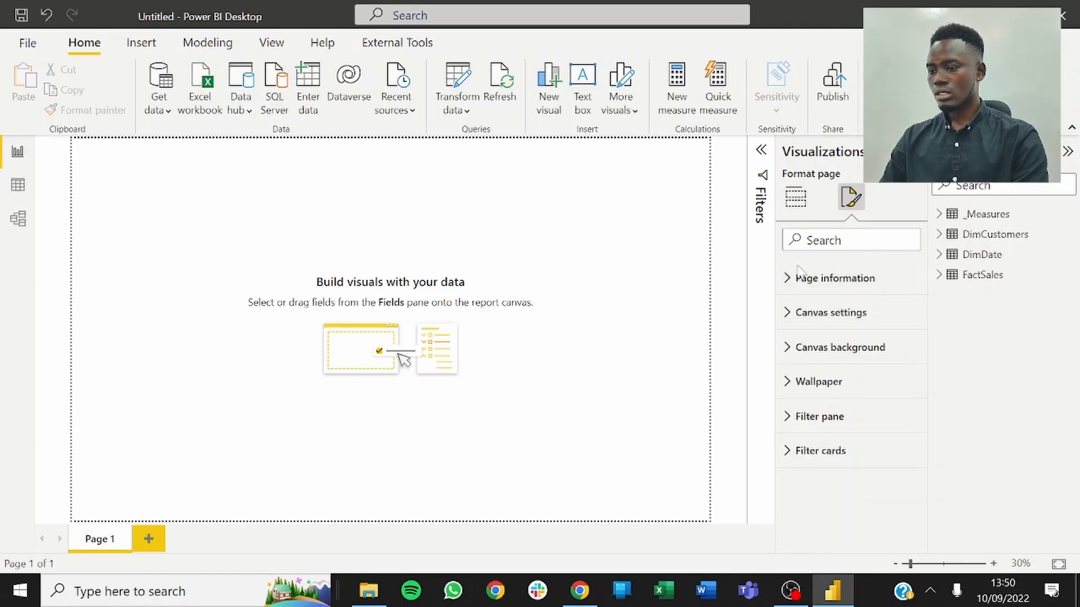
Step: Give the canvas background a light blue theme colour and lower its transparency to 0%
click(792, 355)
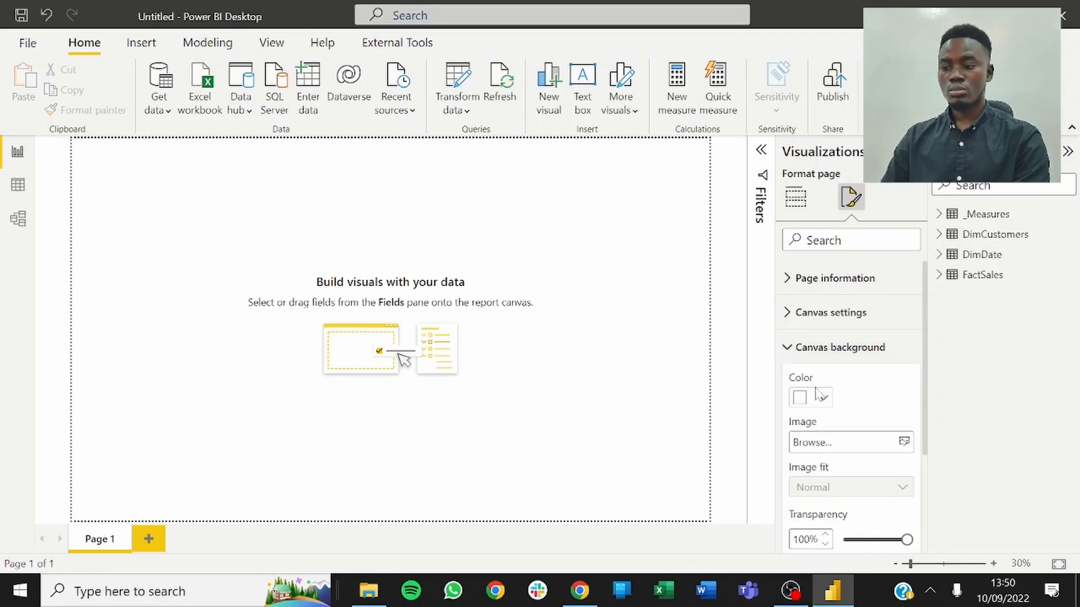
click(801, 409)
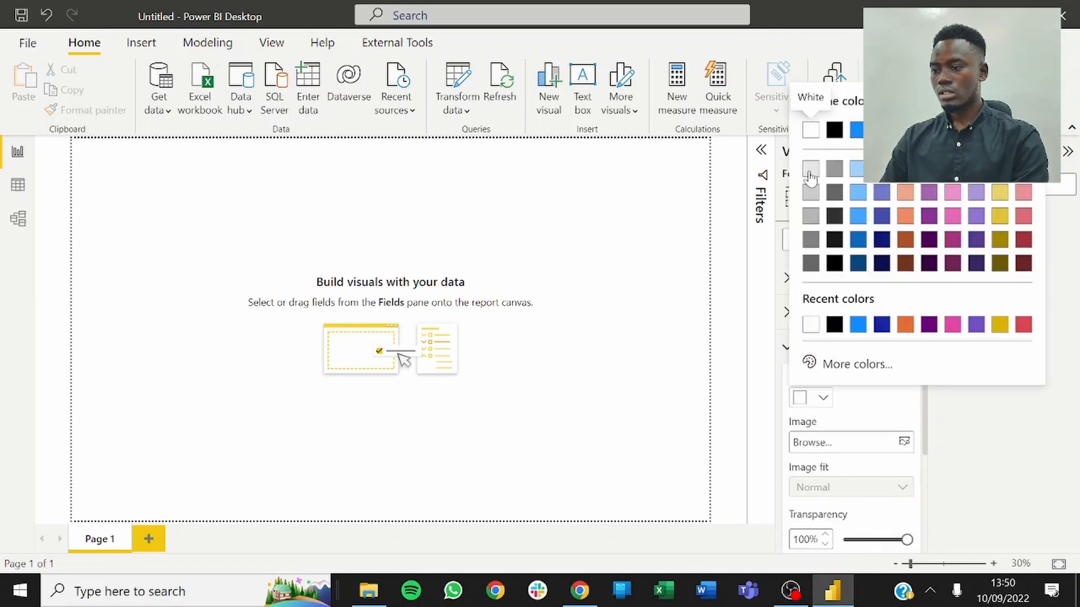
click(815, 194)
click(801, 402)
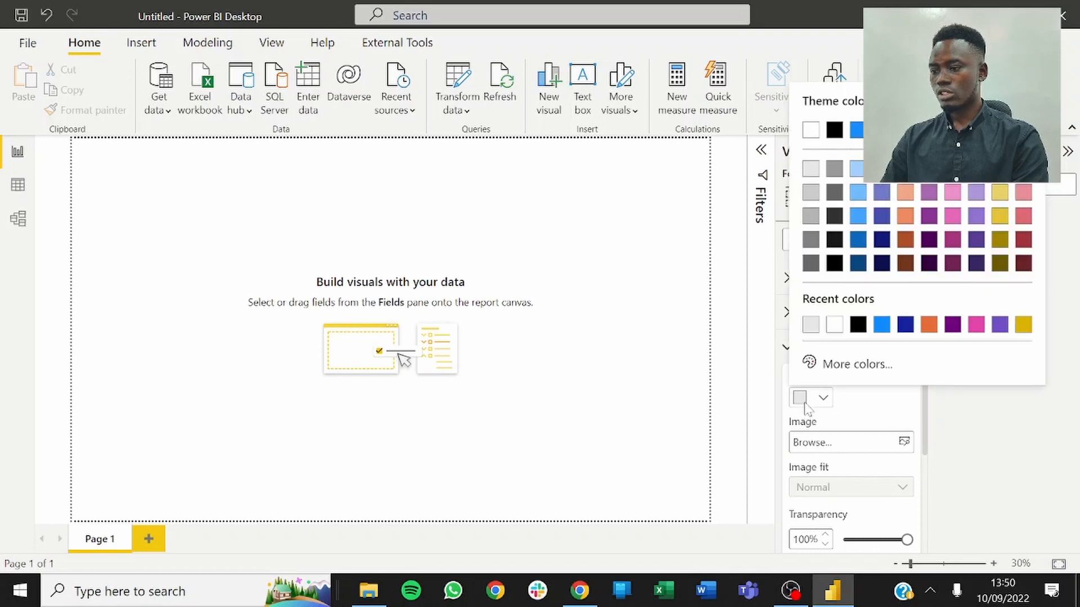
click(858, 171)
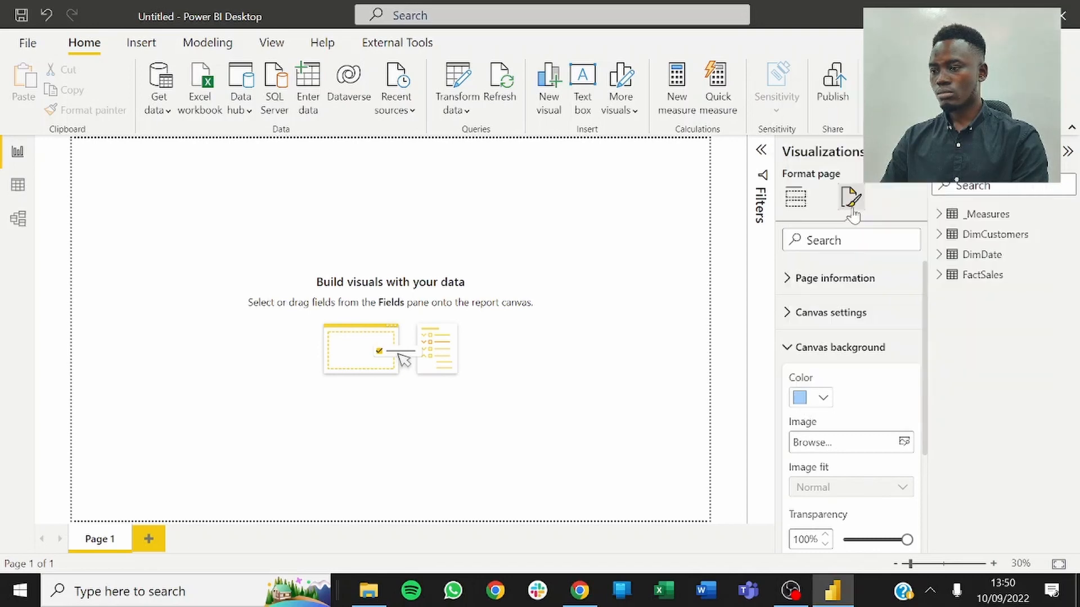
scroll(838, 411, down, 3)
drag(906, 421, 844, 423)
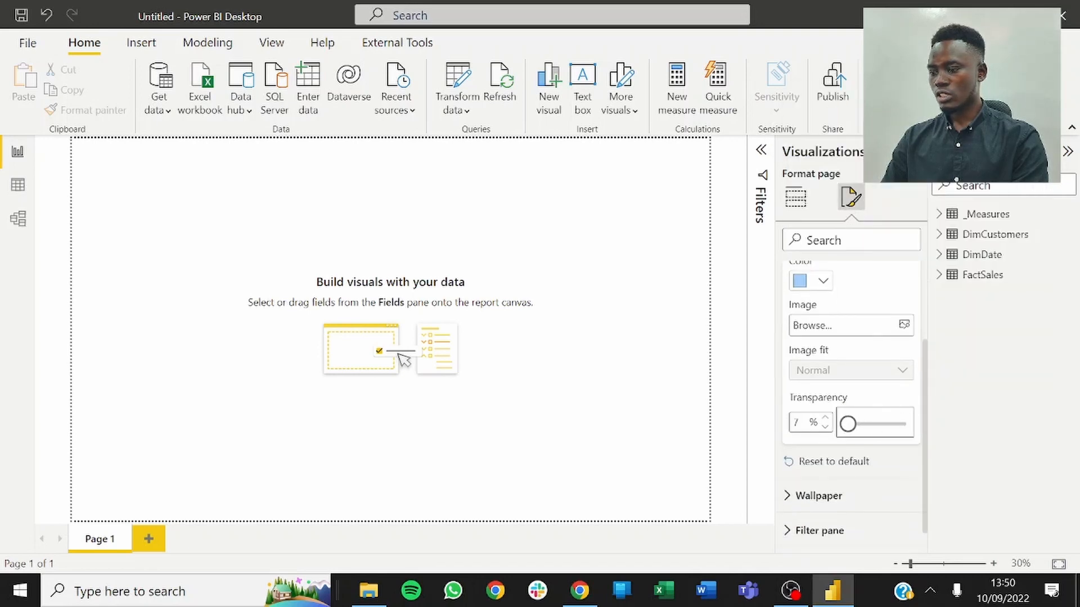
Step: Change the canvas background to the custom very light grey #EDF0F3
click(801, 282)
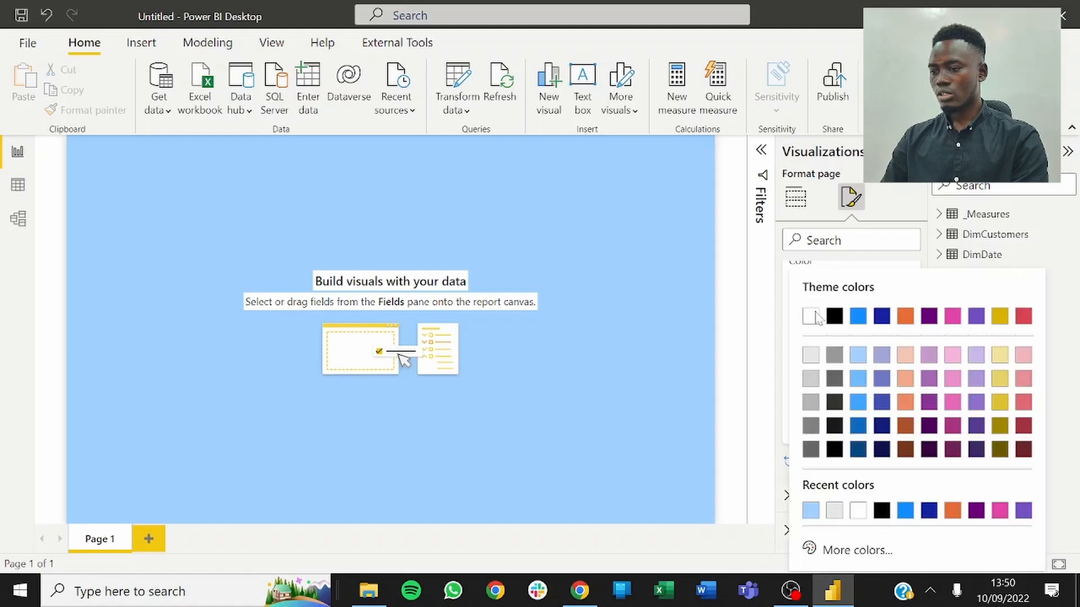
click(837, 550)
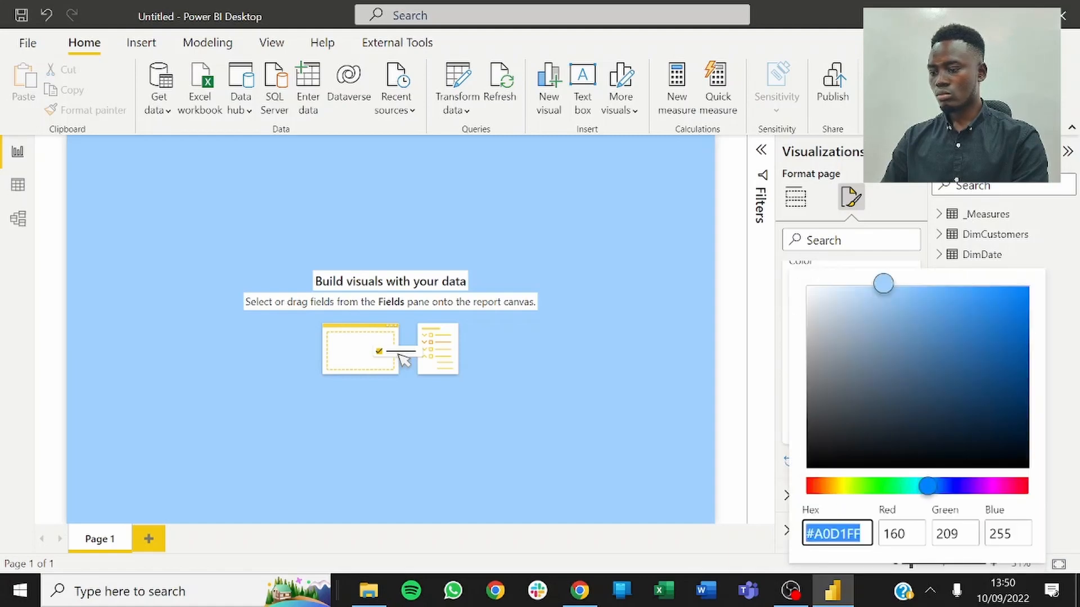
click(813, 299)
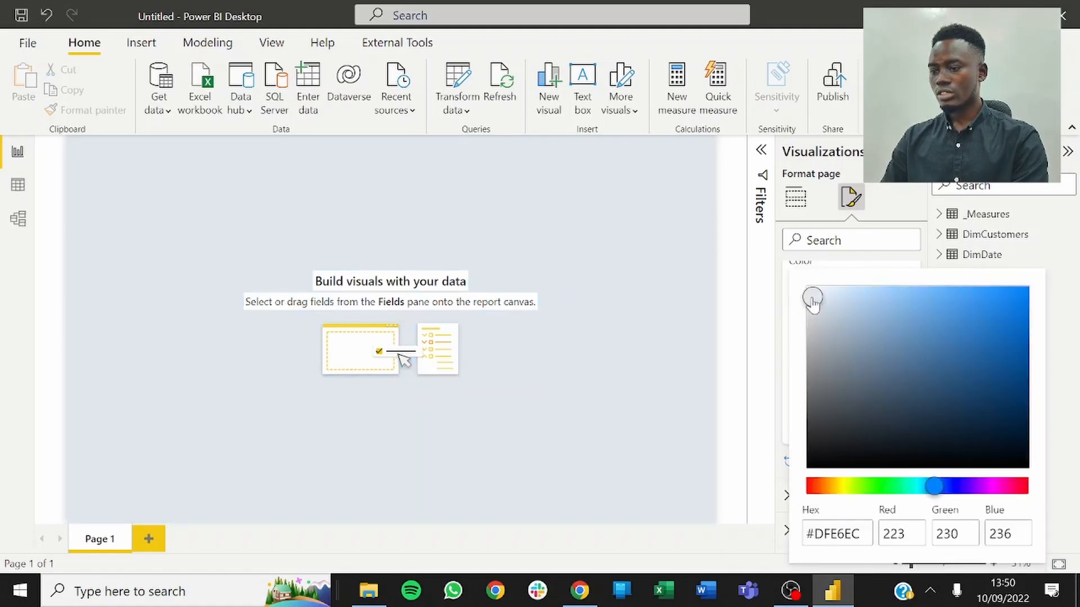
click(802, 293)
click(806, 298)
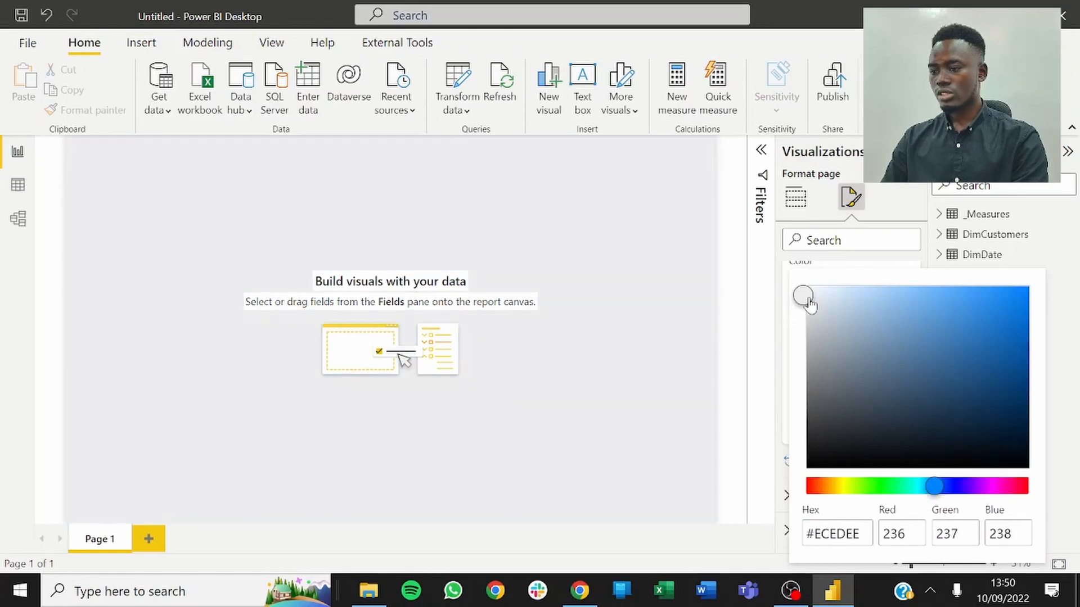
click(812, 295)
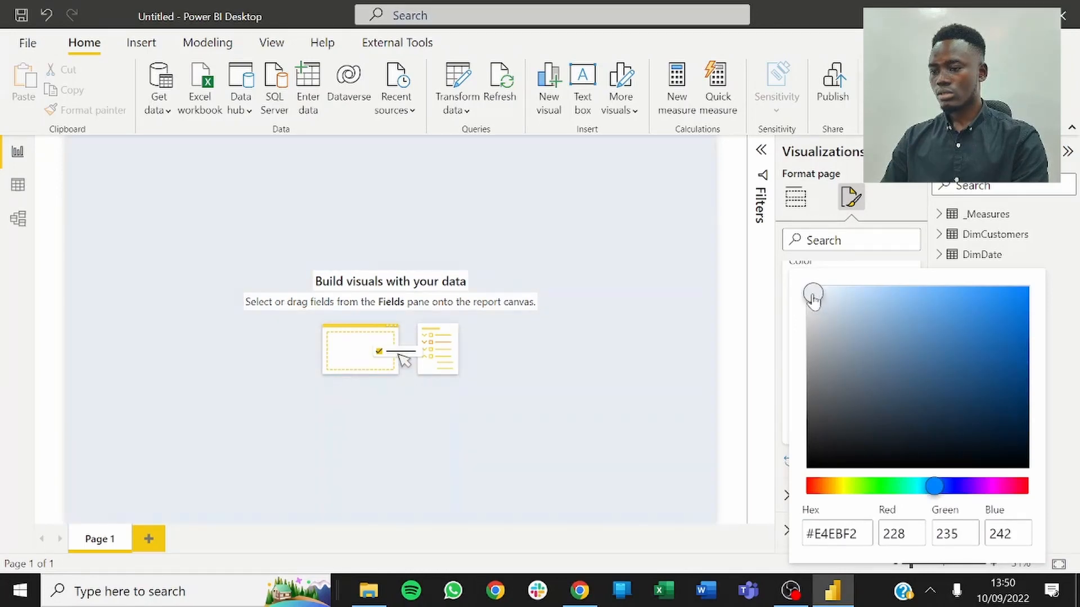
click(810, 295)
click(809, 295)
click(810, 295)
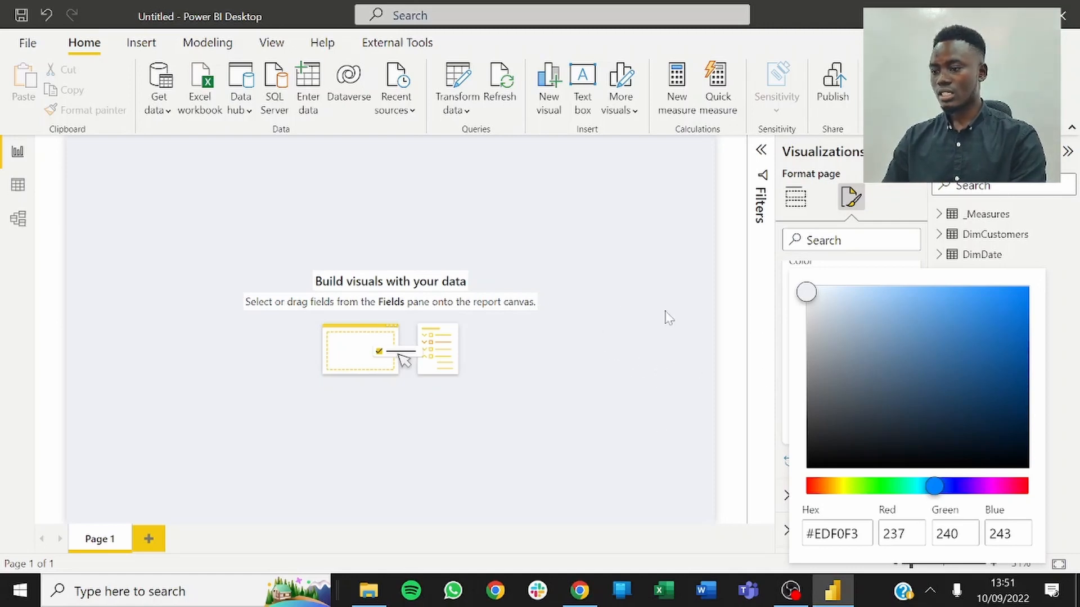
click(565, 301)
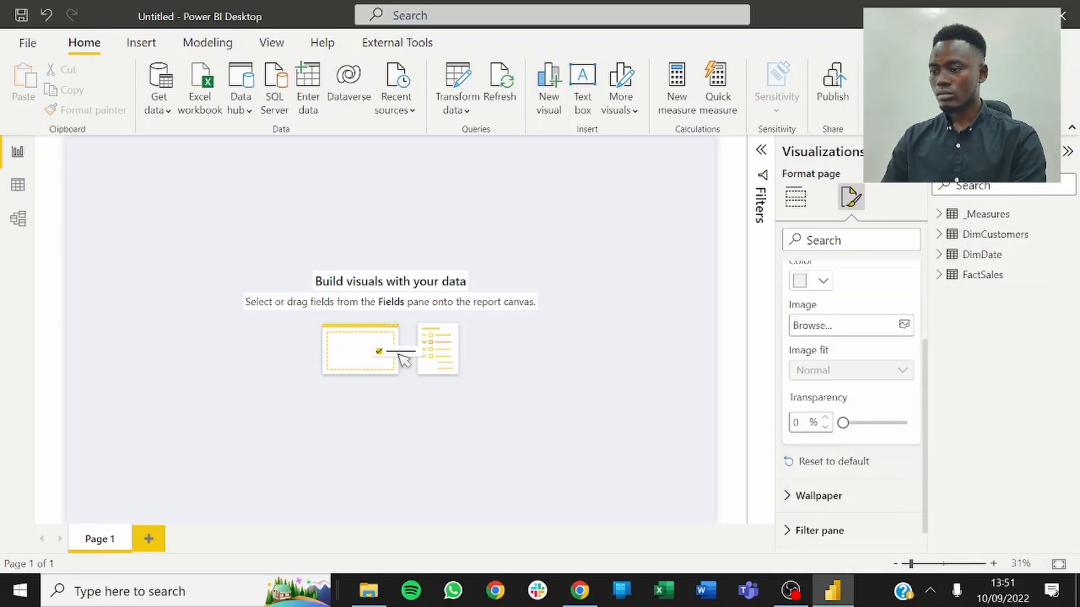
Step: Collapse the Visualizations pane and the ribbon, and add a new measure to the _Measures table
click(915, 151)
click(1072, 131)
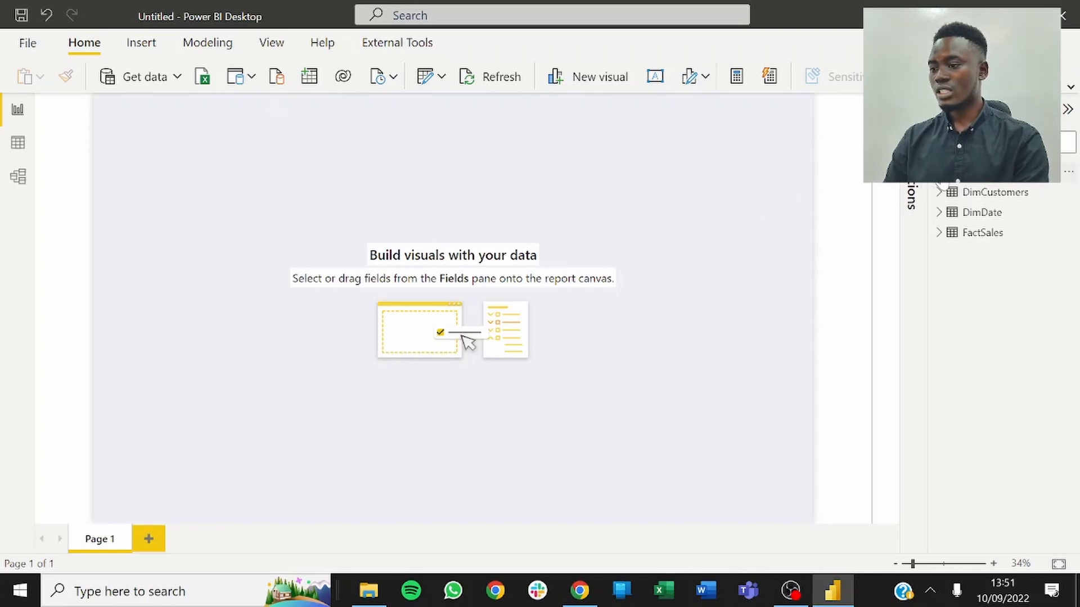
click(955, 181)
click(1071, 173)
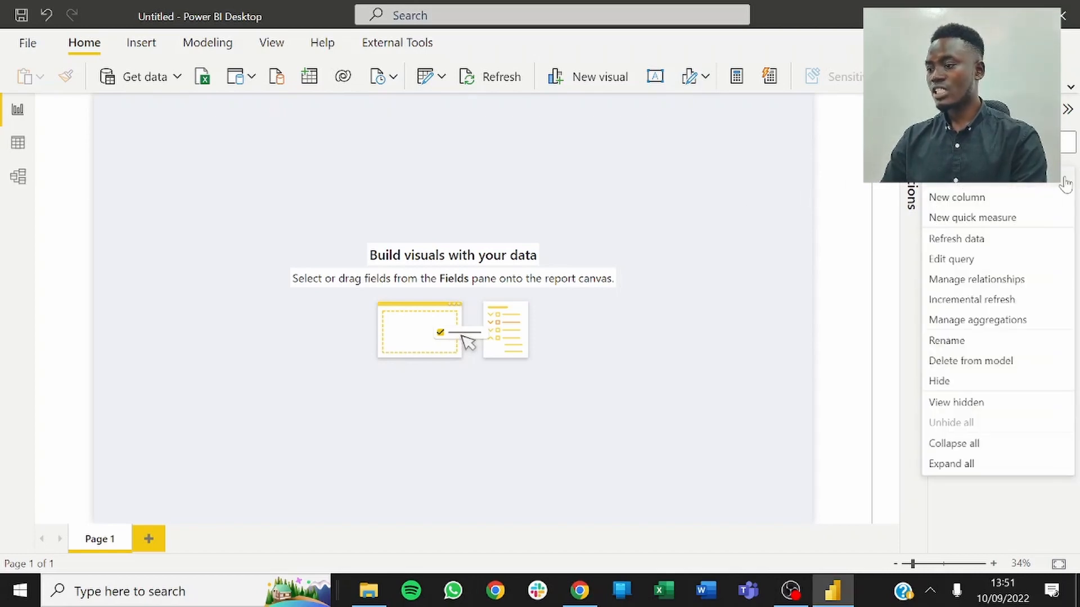
click(998, 179)
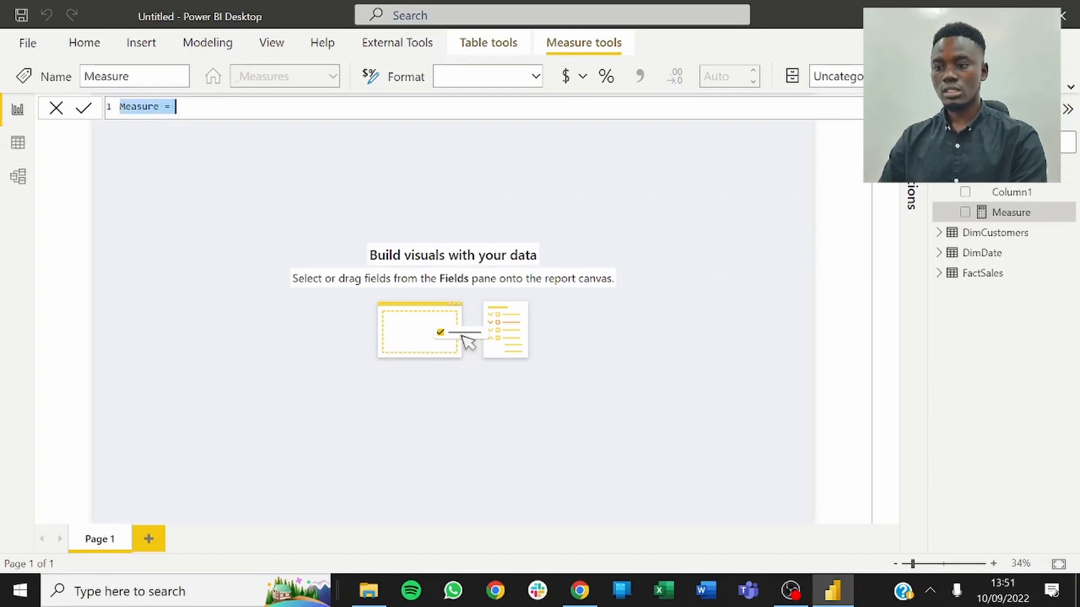
Step: Replace the new measure's default name with Active Customers and start a second formula line after the equals sign
click(154, 107)
key(BackSpace)
key(BackSpace)
key(BackSpace)
key(BackSpace)
key(BackSpace)
key(BackSpace)
key(BackSpace)
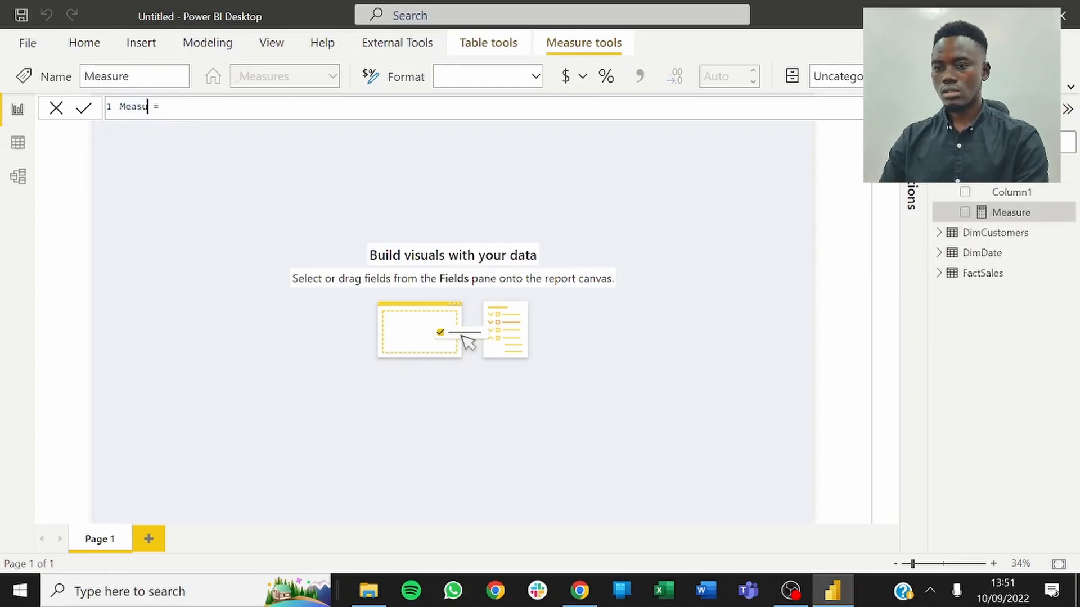
text(Active)
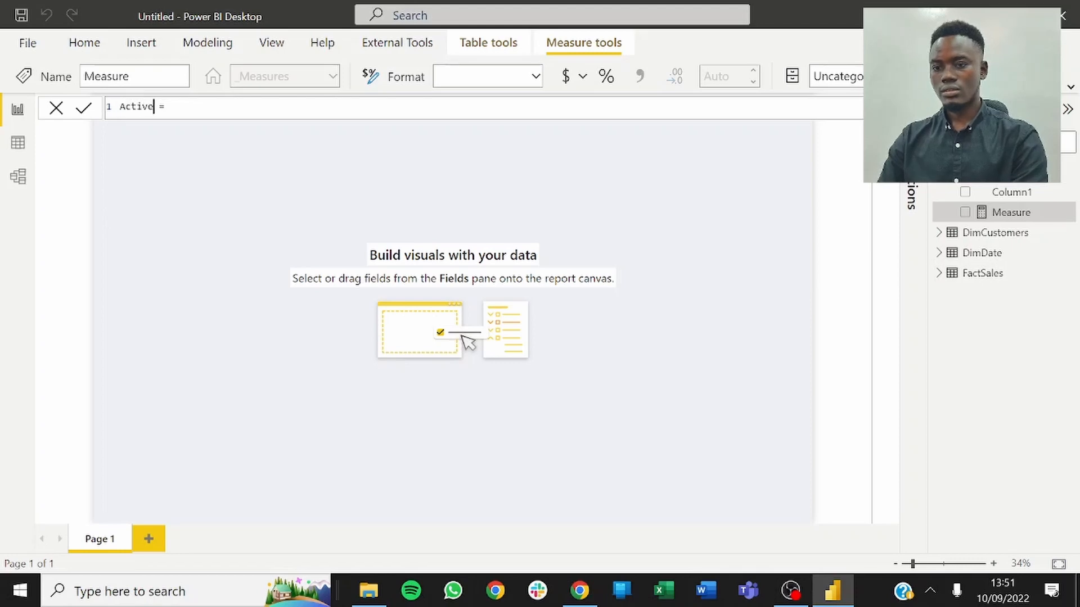
text( Customers)
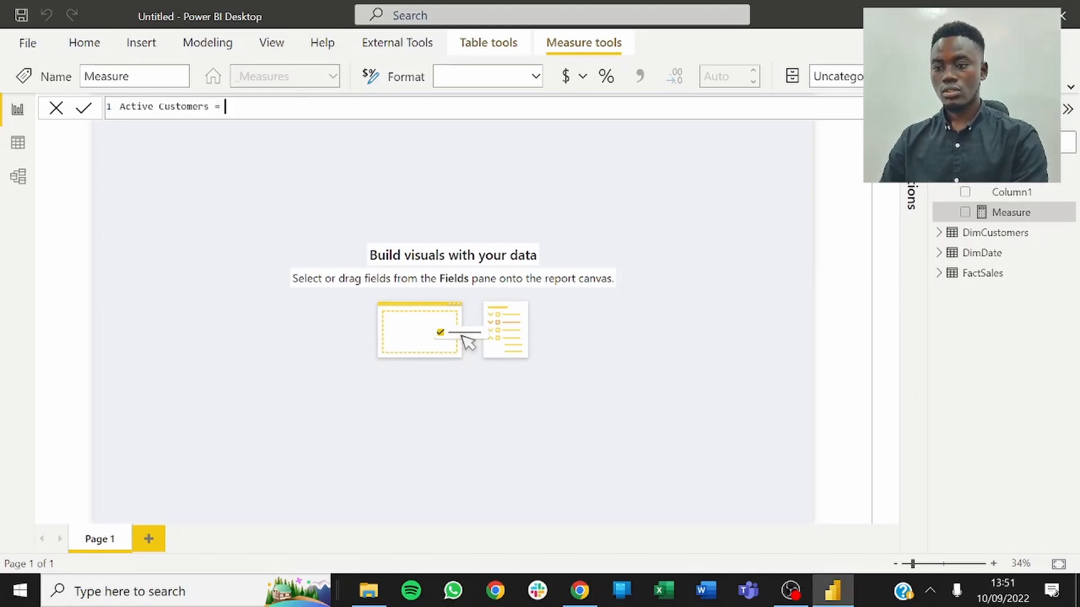
key(shift+Return)
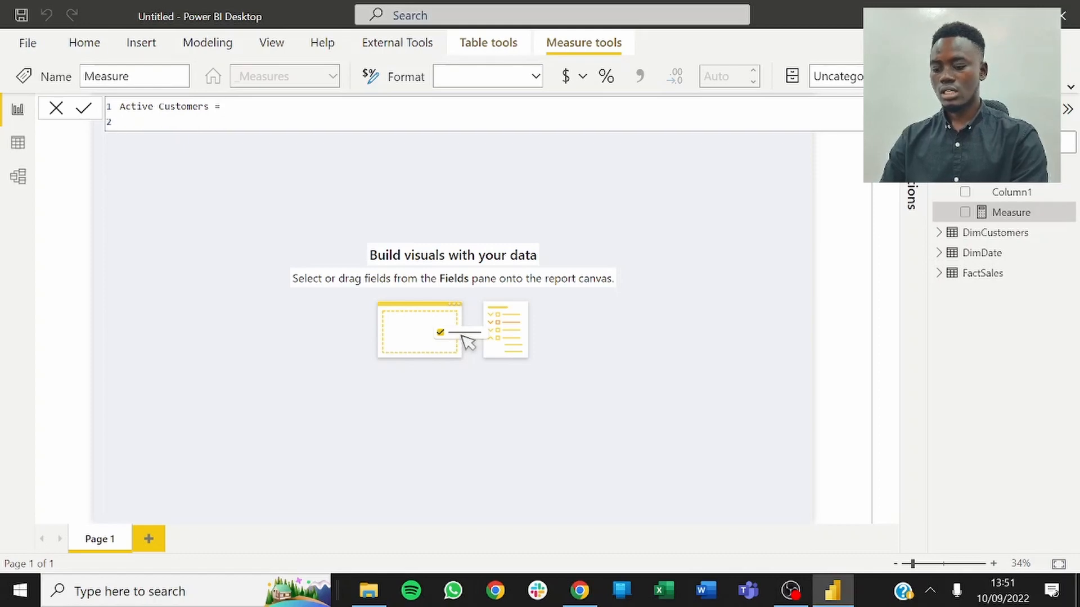
Step: Define the Active Customers measure as DISTINCTCOUNT(FactSales[Customer ID]), commit it and close the formula editor
text(Disti)
key(Down)
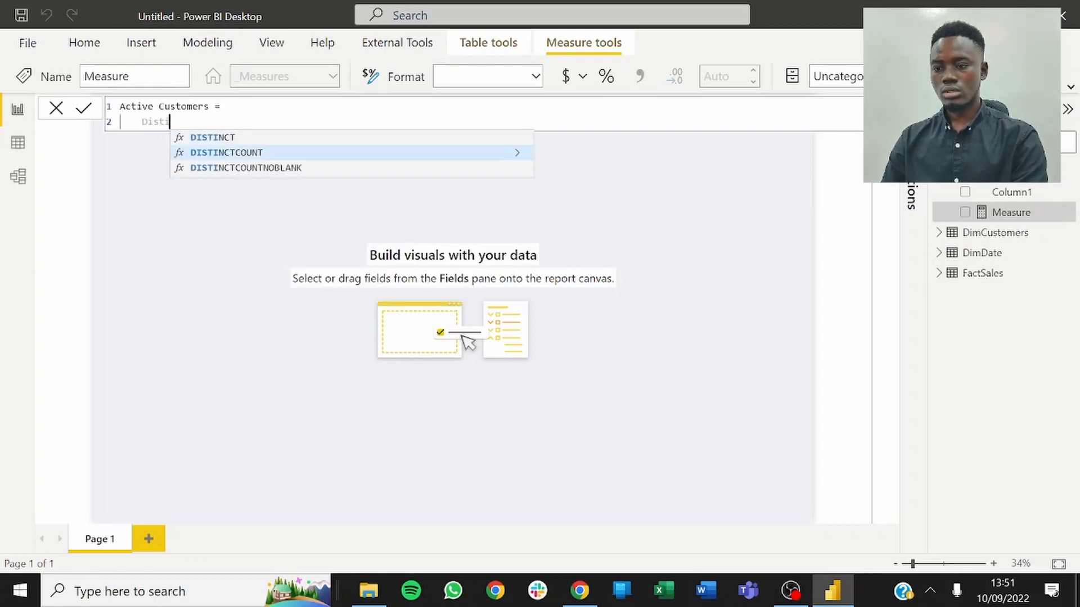
key(Tab)
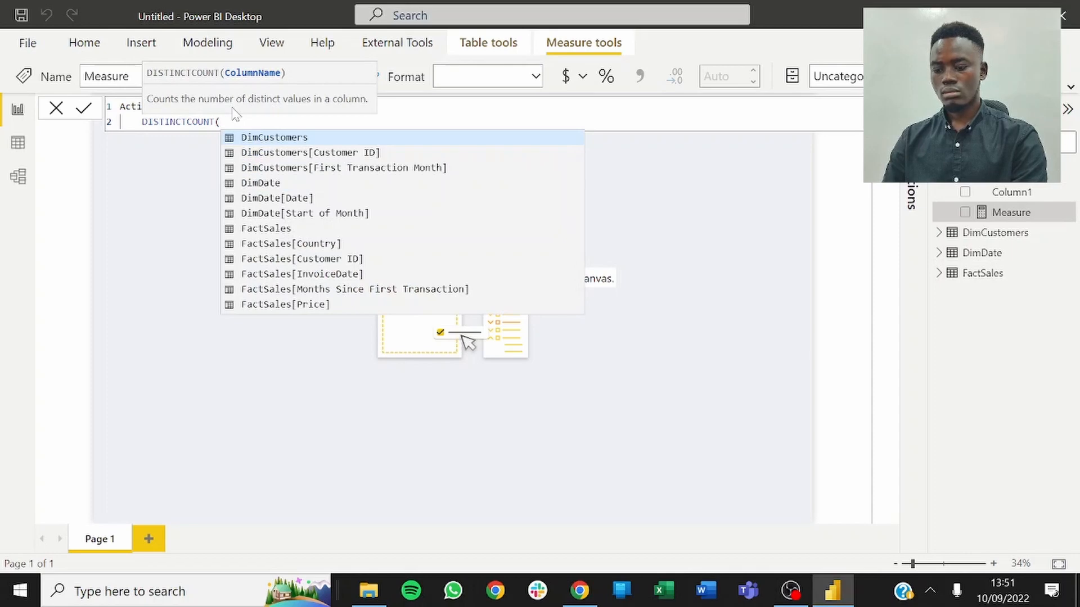
text(fact)
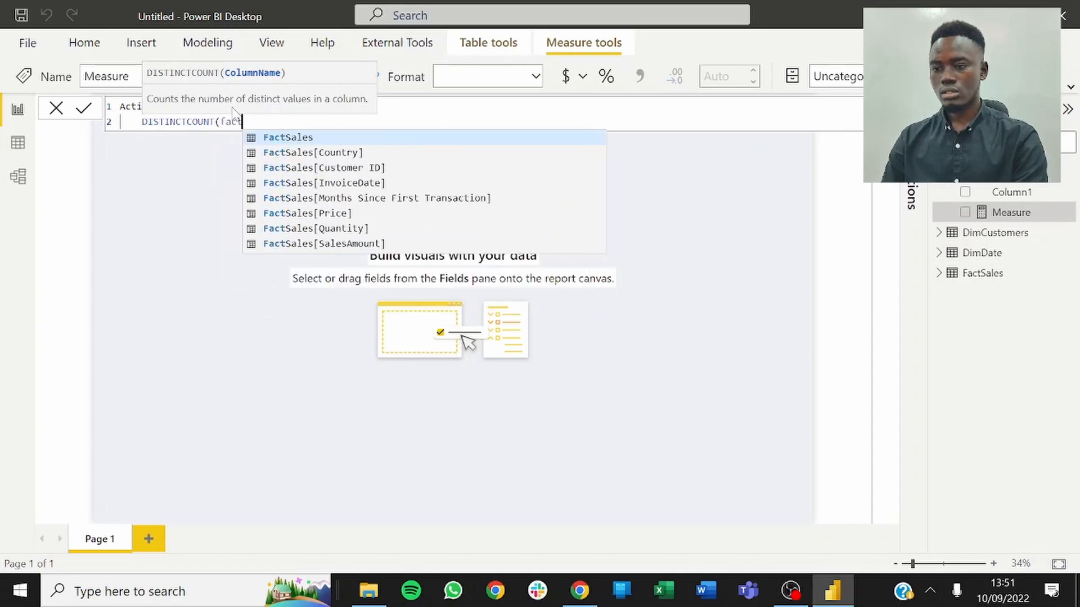
key(Down)
key(Down)
key(Tab)
text())
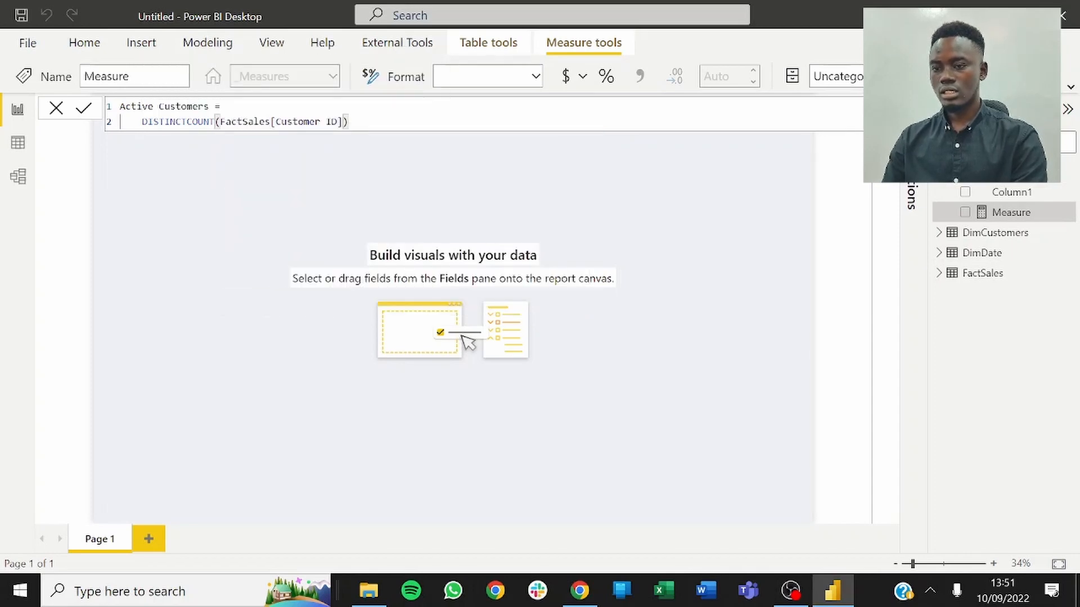
key(Return)
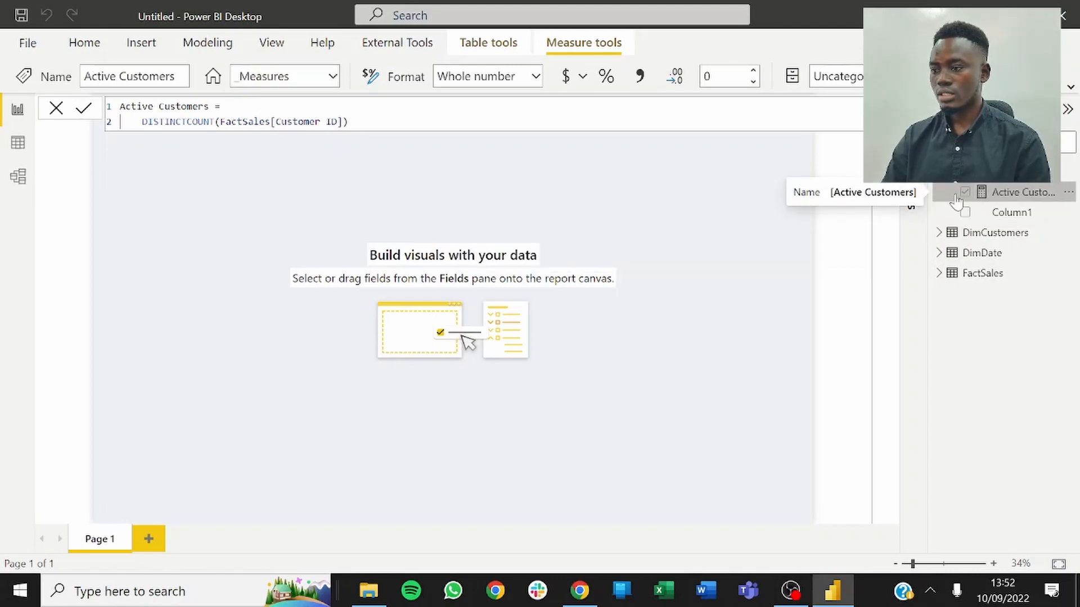
click(56, 108)
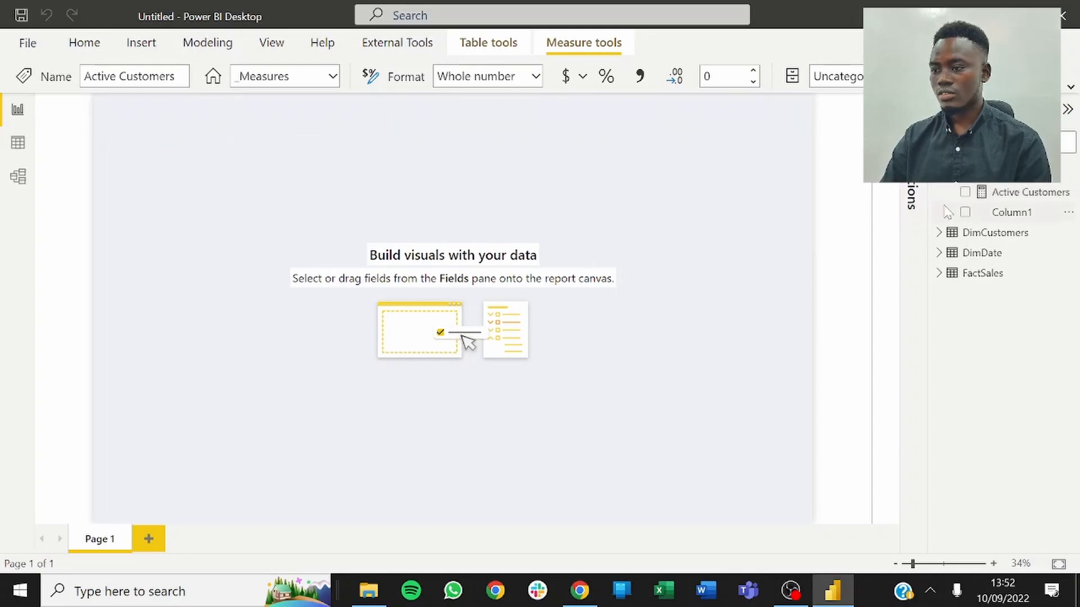
Step: Add a visual of the Active Customers measure, widen it and place it just inside the canvas's upper-left corner
click(965, 193)
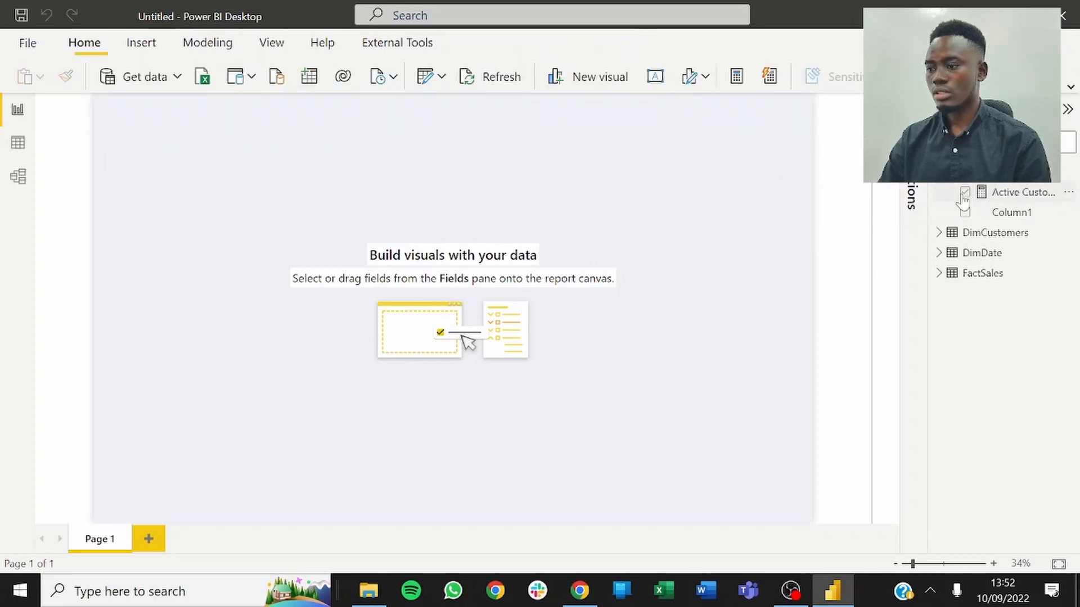
click(965, 193)
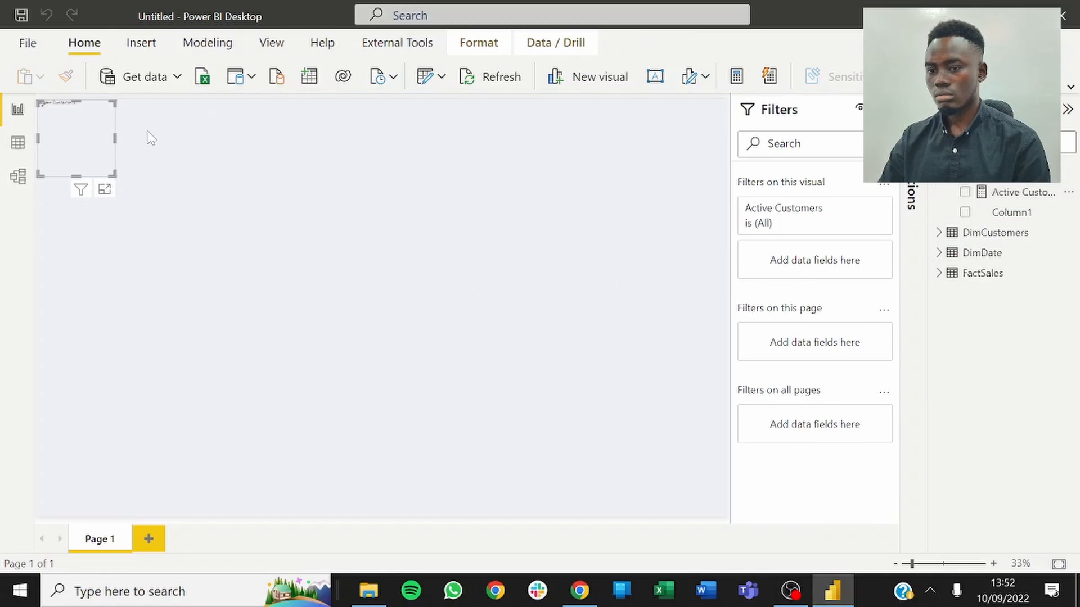
drag(115, 175, 214, 189)
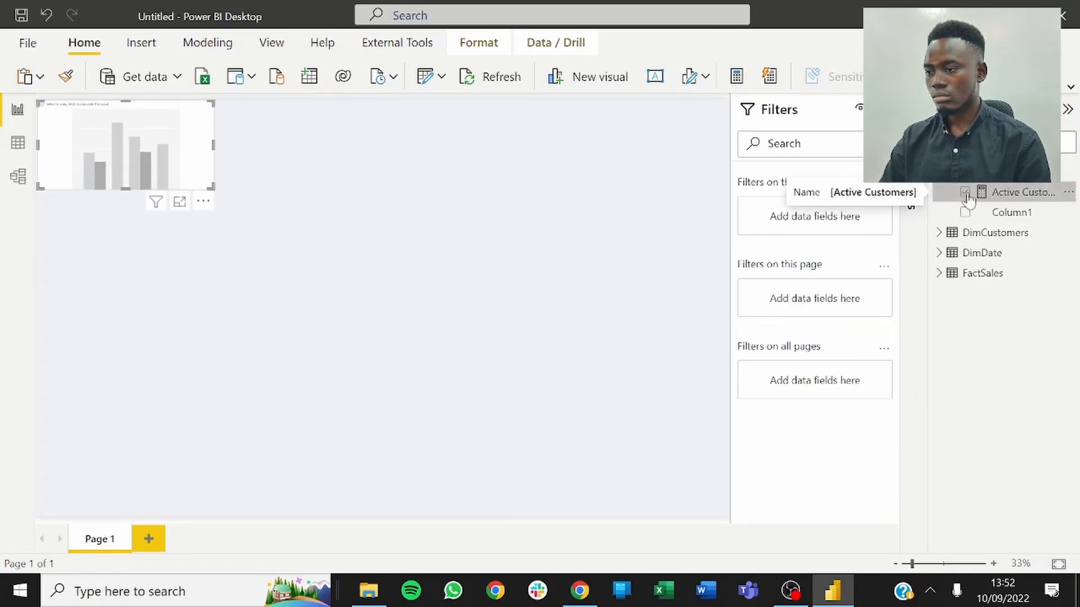
click(966, 193)
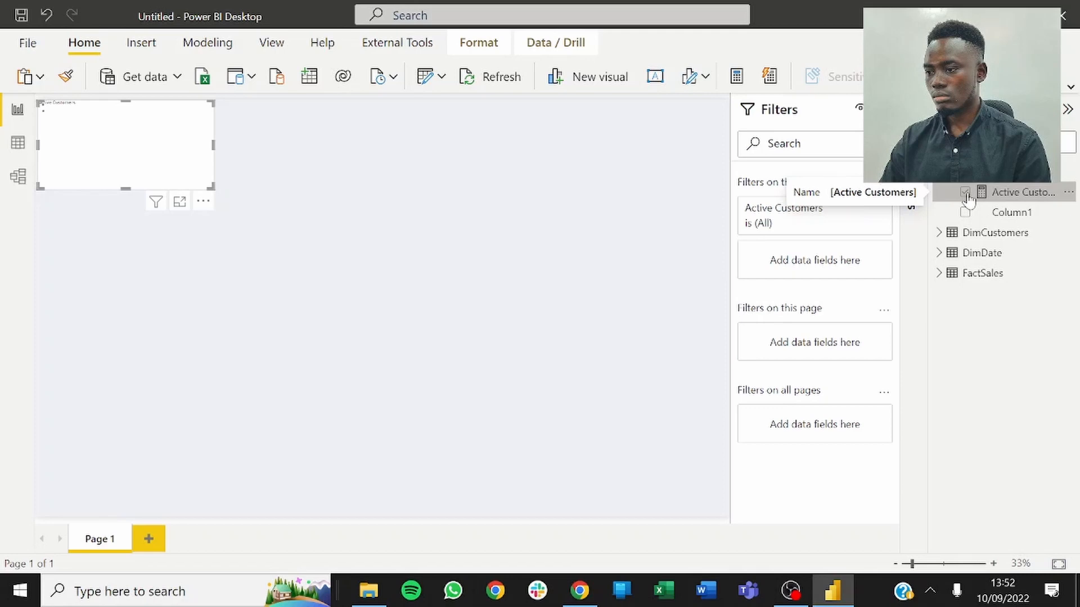
click(541, 182)
click(203, 147)
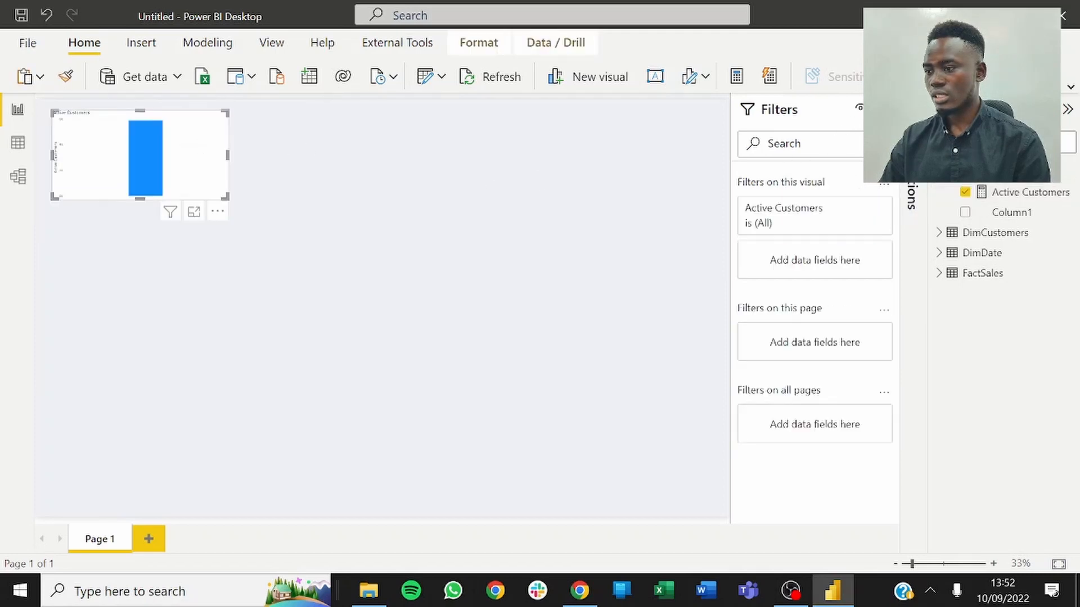
Step: Convert the Active Customers chart into a Card visual and deselect it
click(911, 270)
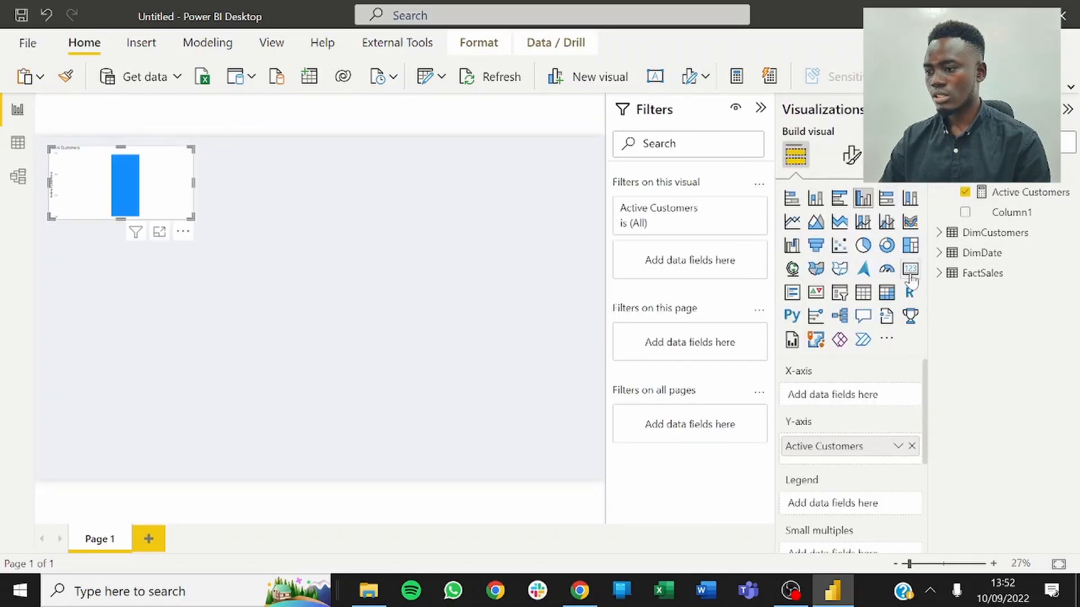
click(911, 270)
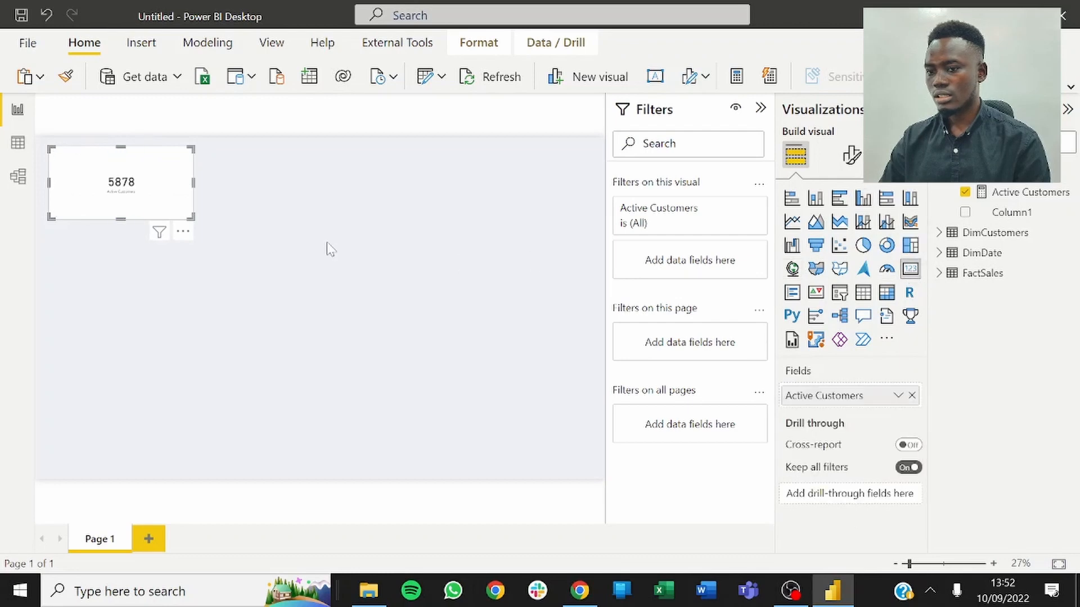
click(194, 193)
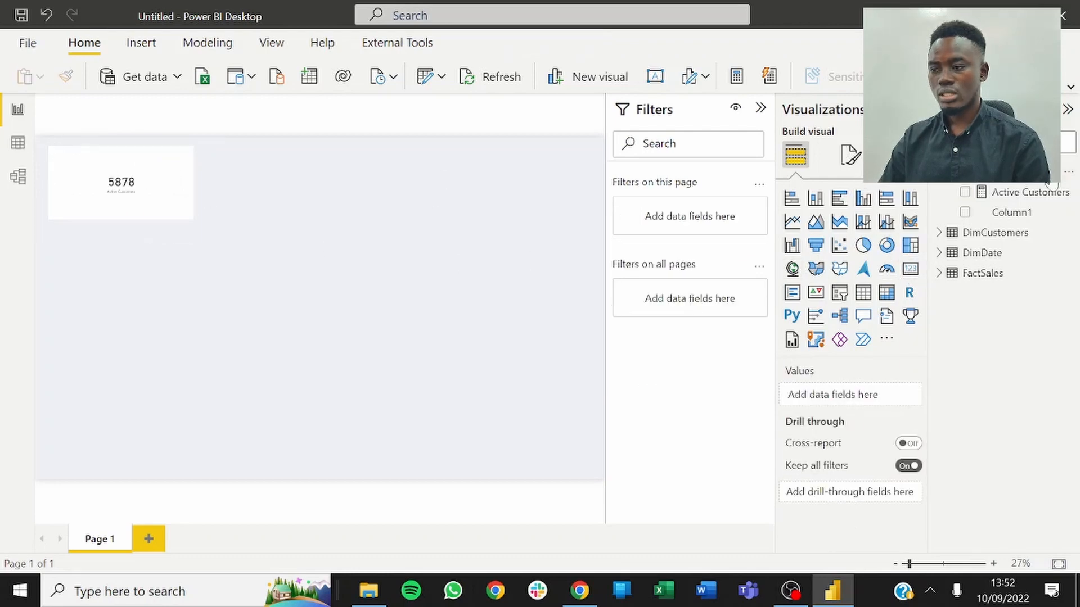
Step: Format the Active Customers measure with a thousands separator and collapse the Filters pane to widen the canvas
click(1007, 193)
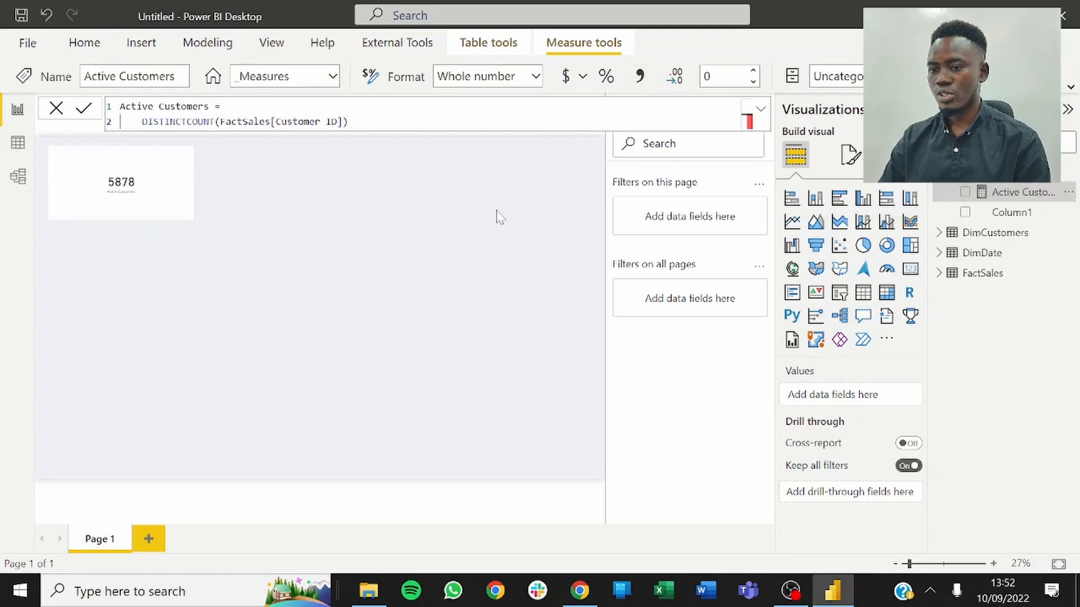
click(450, 217)
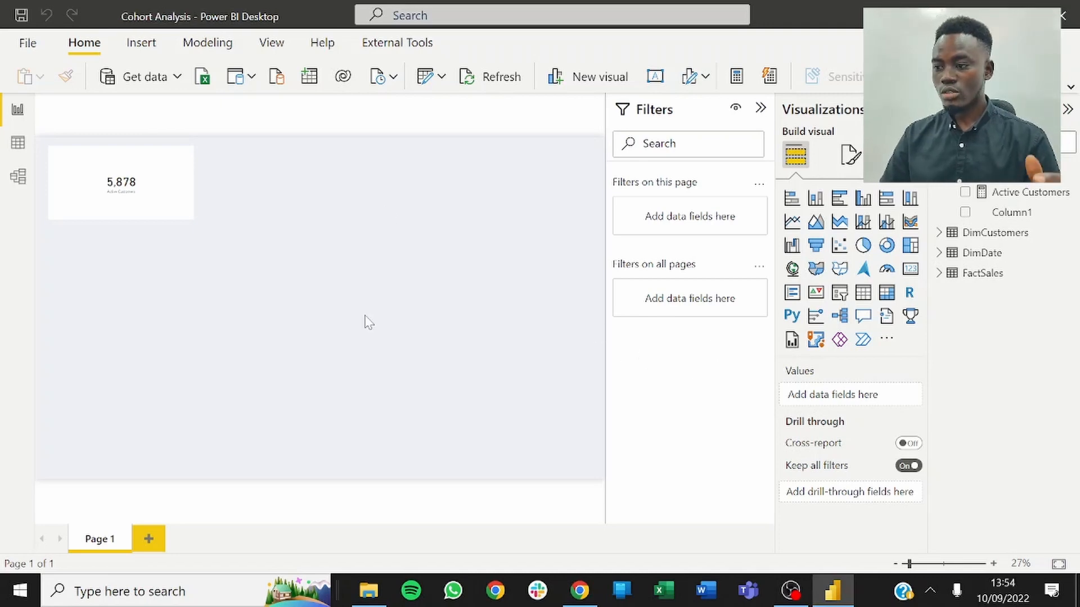
click(760, 108)
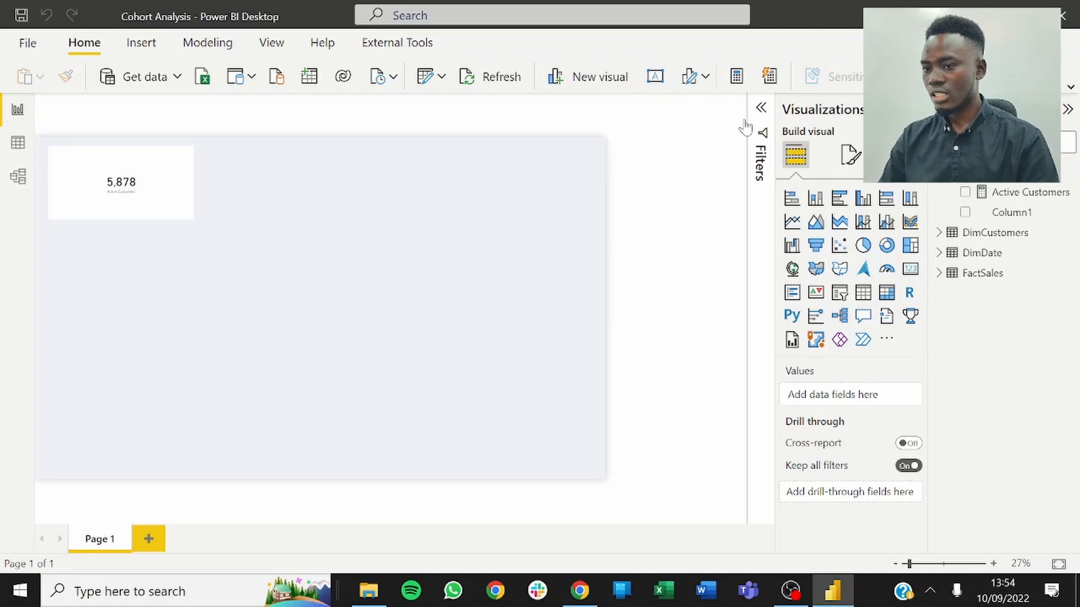
click(159, 120)
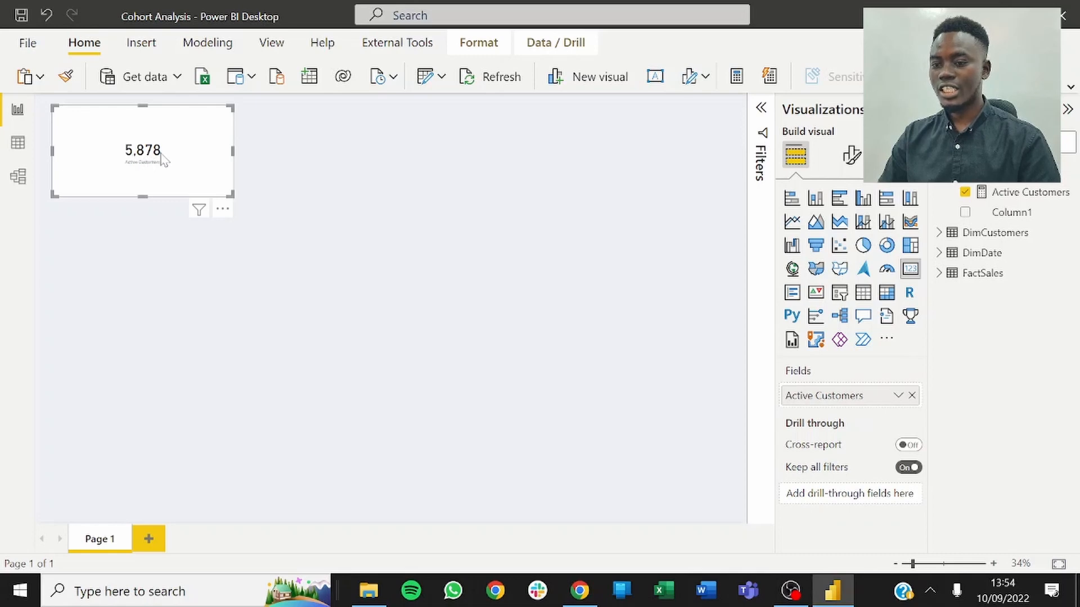
click(295, 174)
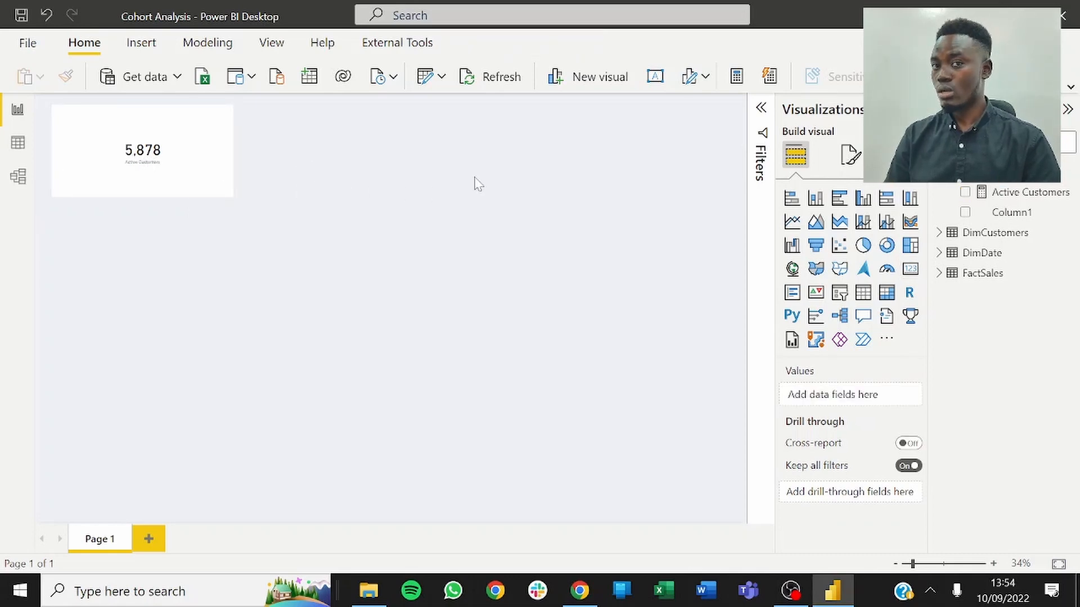
Step: Delete the placeholder Column1 from the _Measures table and confirm the deletion
right_click(1056, 219)
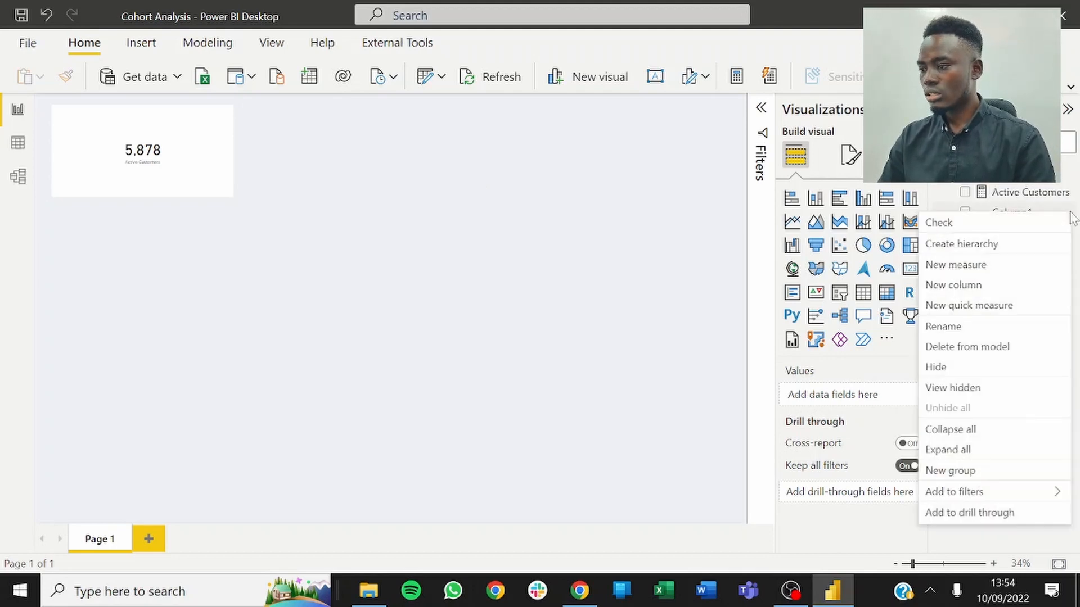
click(994, 350)
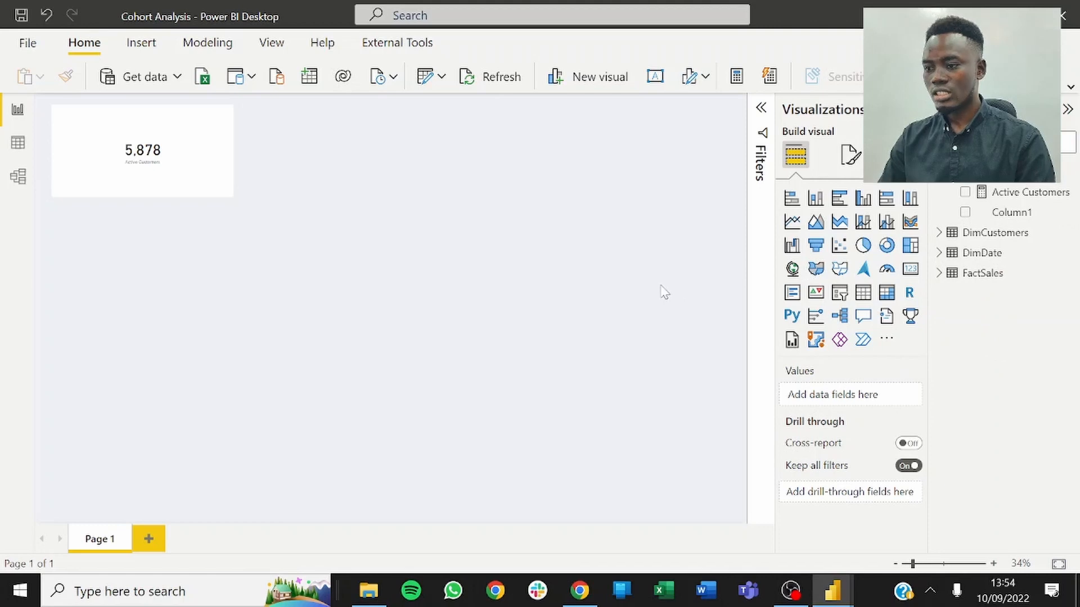
click(630, 328)
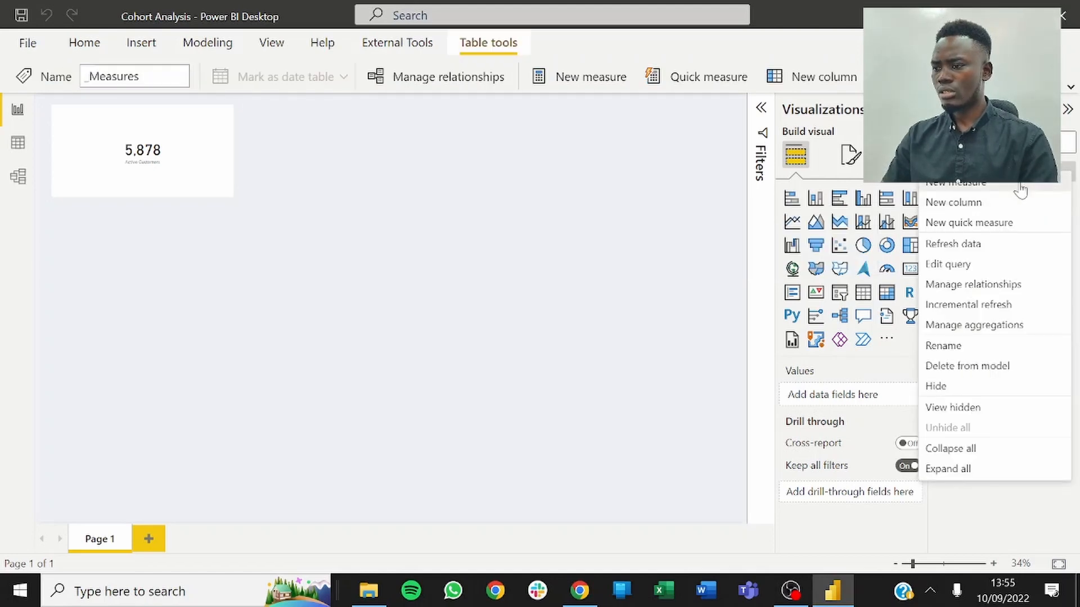
Step: Add a new measure named New Customers to the _Measures table and start its second formula line
click(1019, 186)
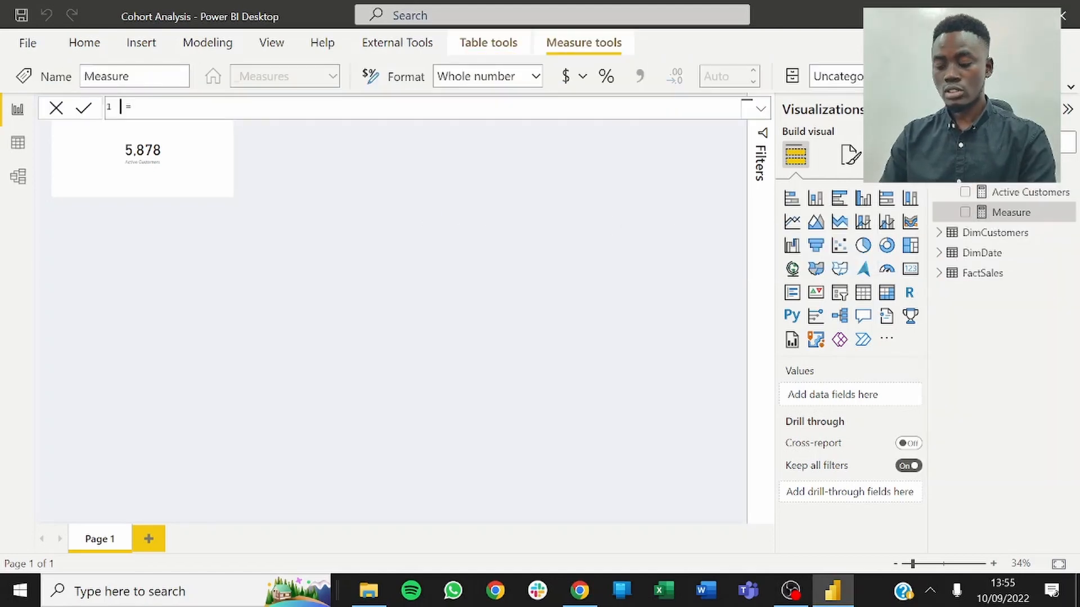
text(New Cus )
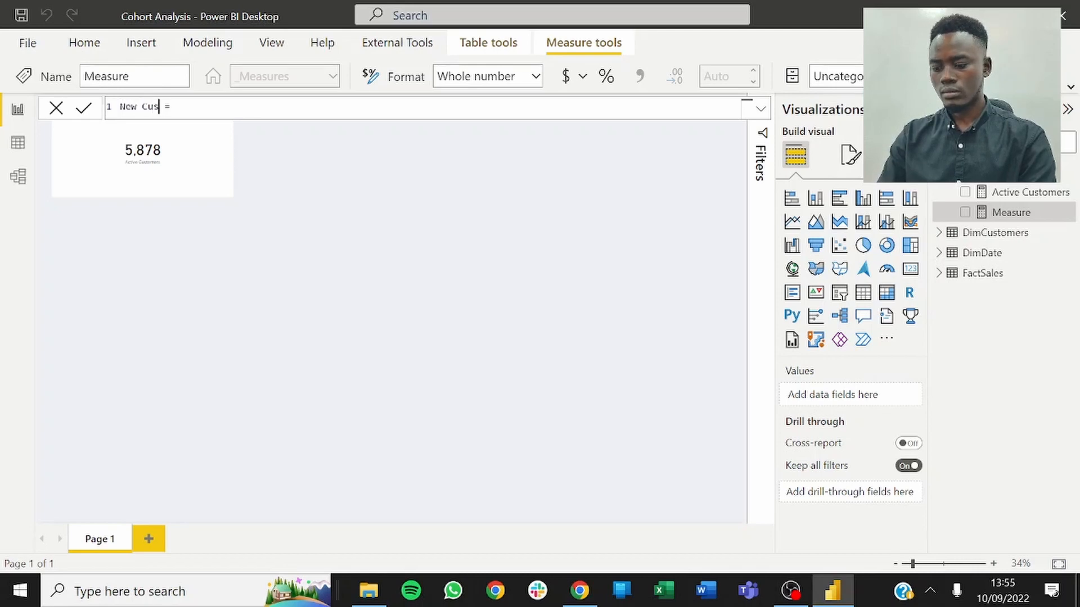
text(tomers)
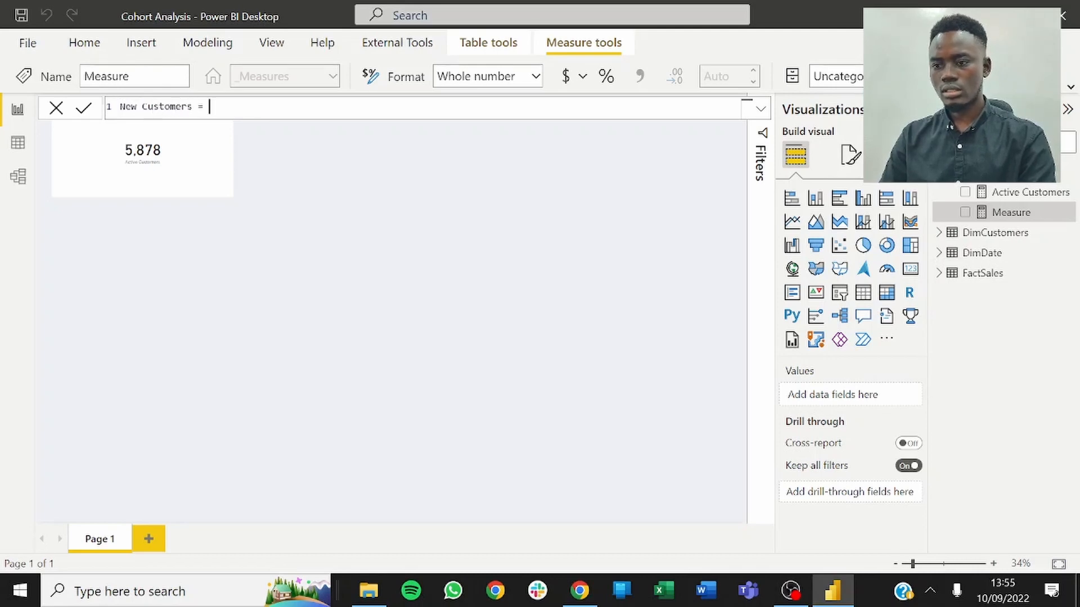
key(shift+Return)
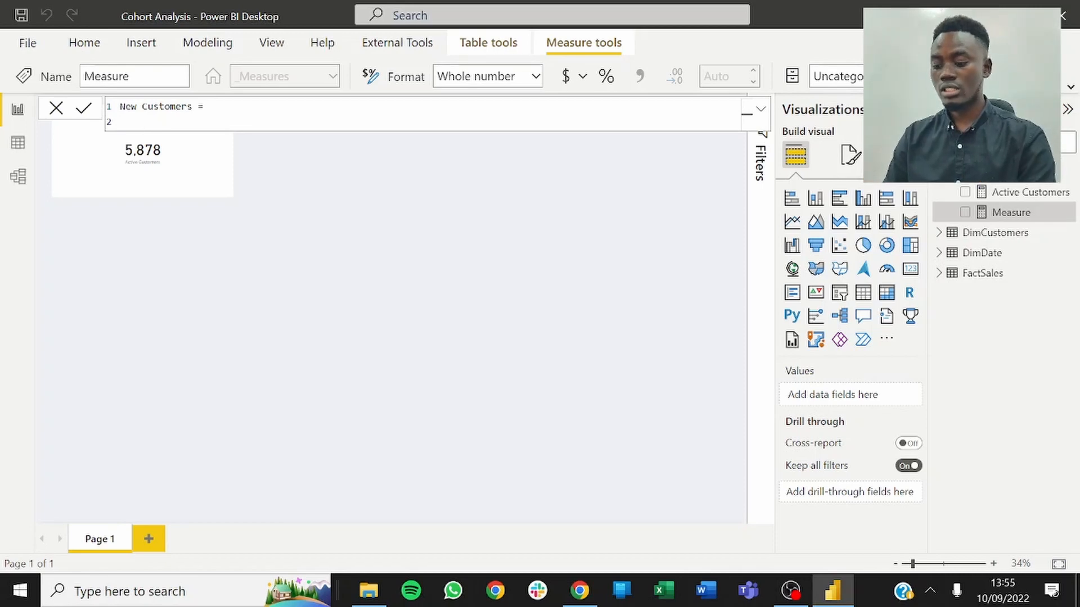
Step: Begin the New Customers formula with CALCULATE, giving [Active Customers] as its expression on a separate line
text(cal)
key(Tab)
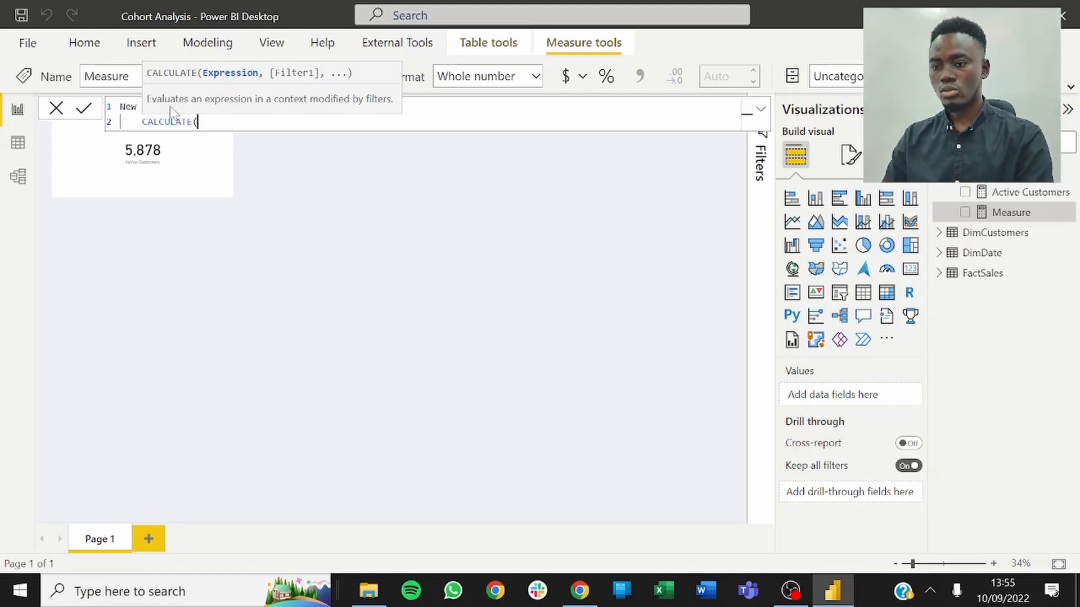
key(shift+Return)
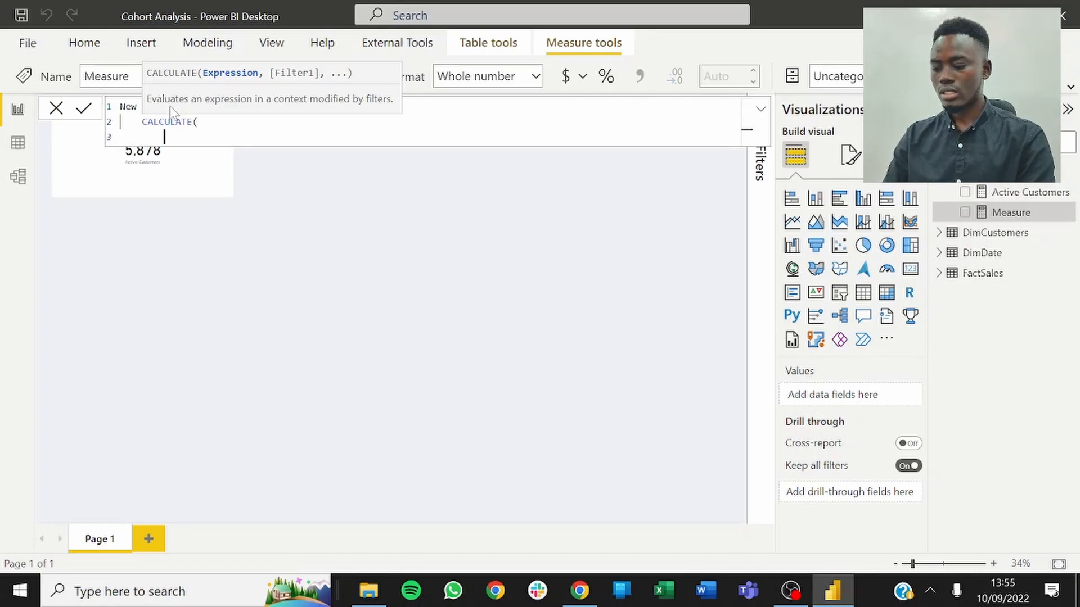
text([)
key(Tab)
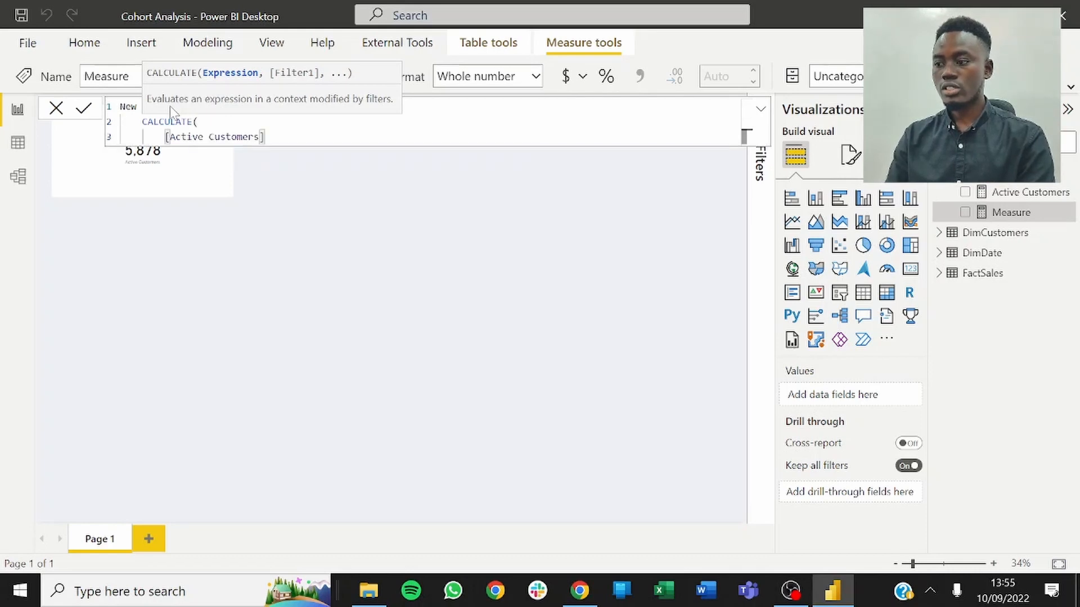
text(,)
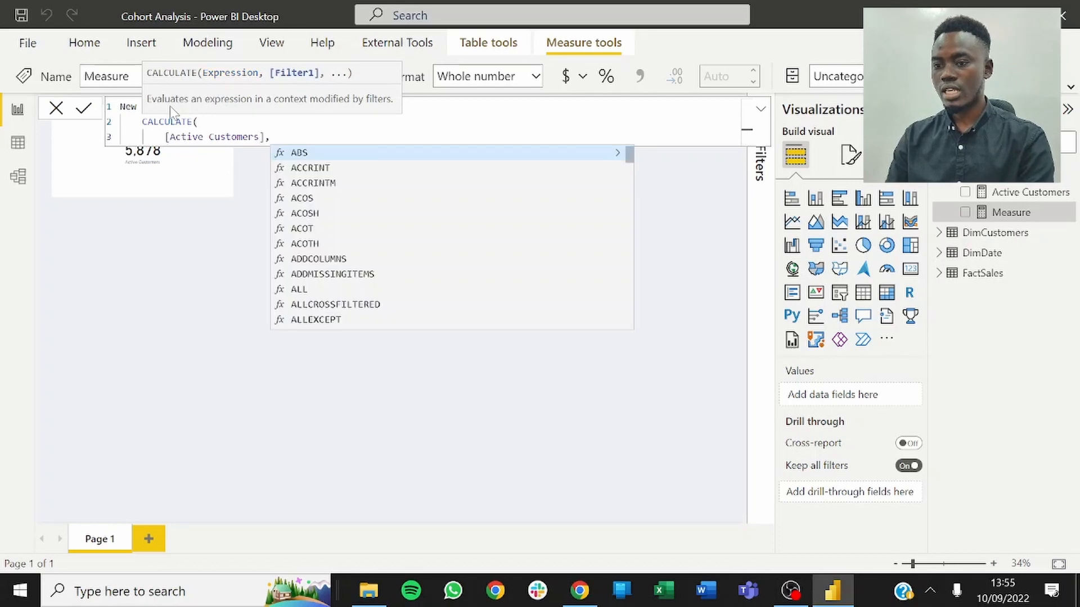
key(shift+Return)
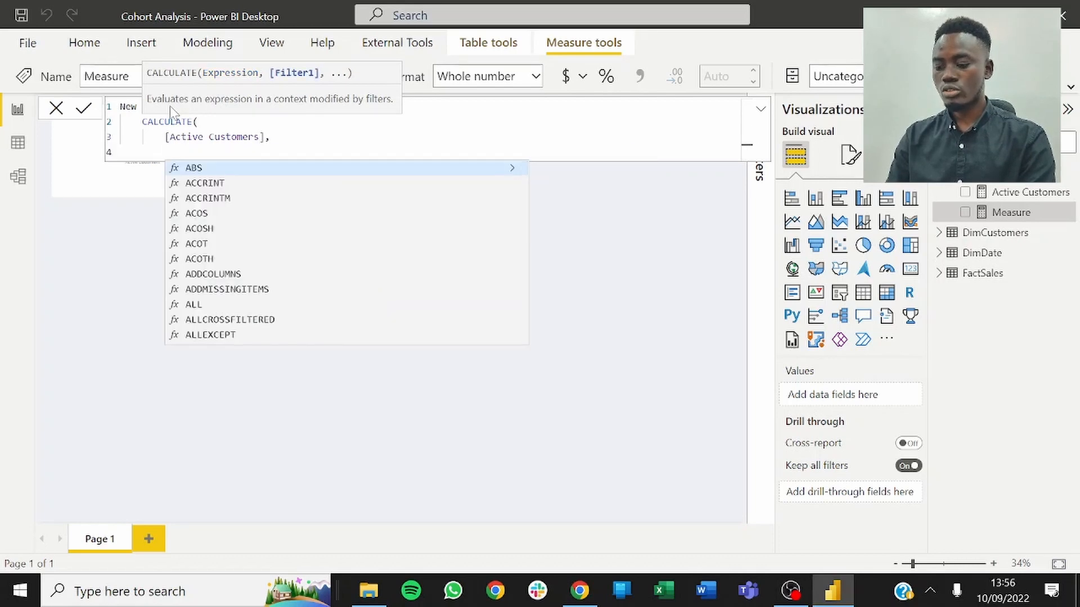
Step: Add the filter FactSales[Months Since First Transaction] = 0 to the CALCULATE formula and close its parenthesis on a new line
text(Fact)
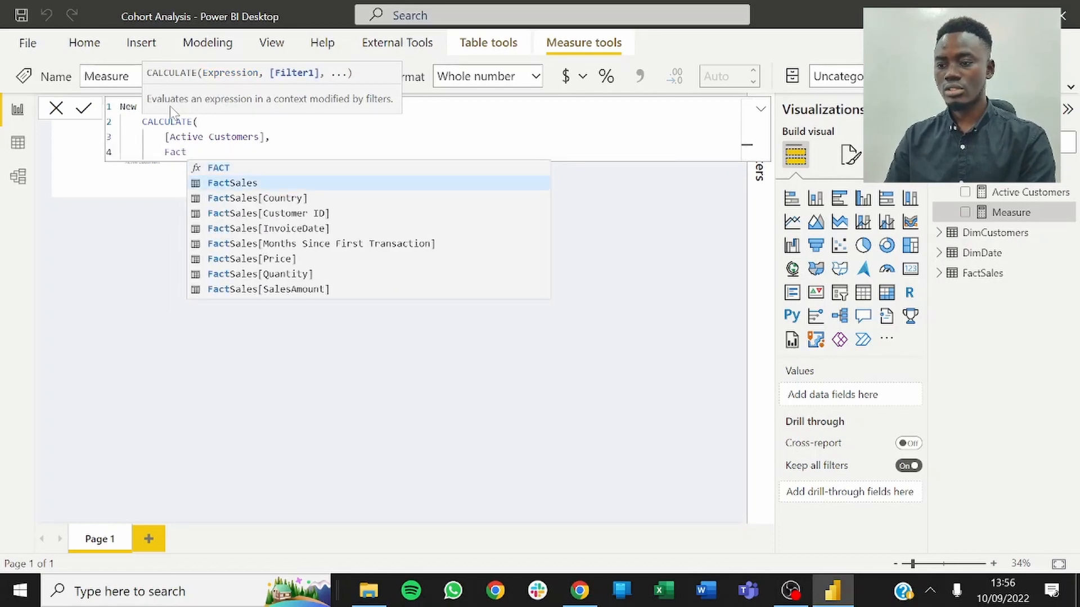
key(Down)
key(Down)
key(Down)
key(Down)
key(Tab)
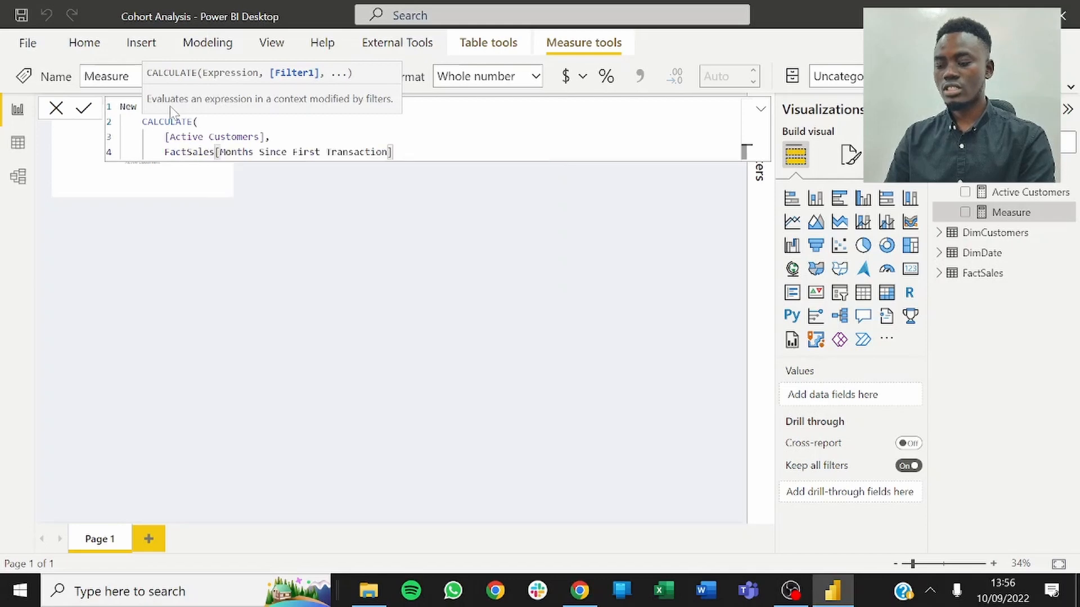
text(= 0)
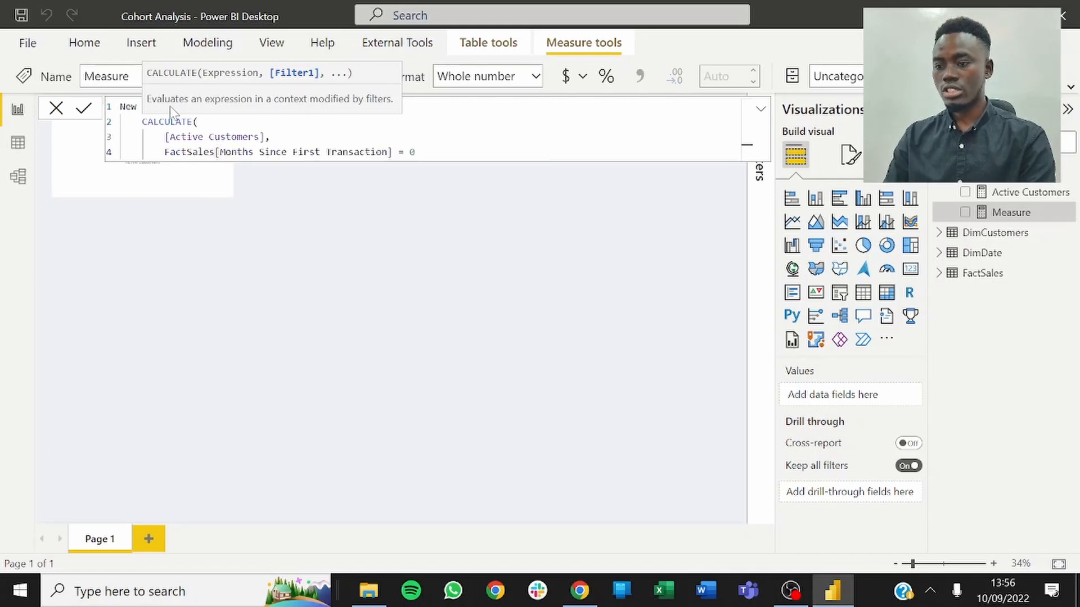
key(Return)
text())
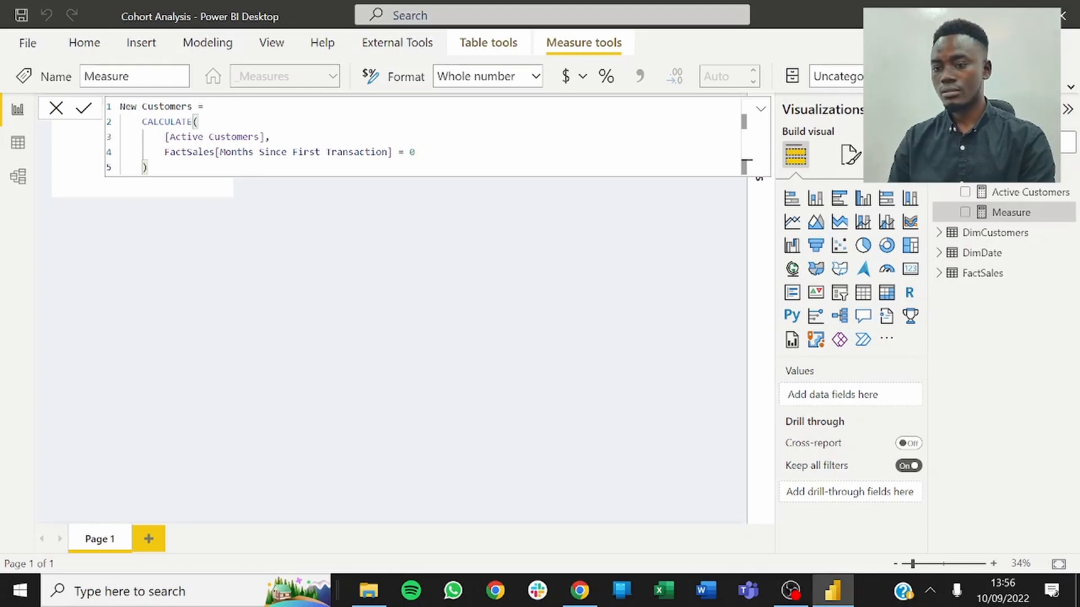
Step: Commit the New Customers measure and display it in a card visual placed beside the Active Customers card
key(Return)
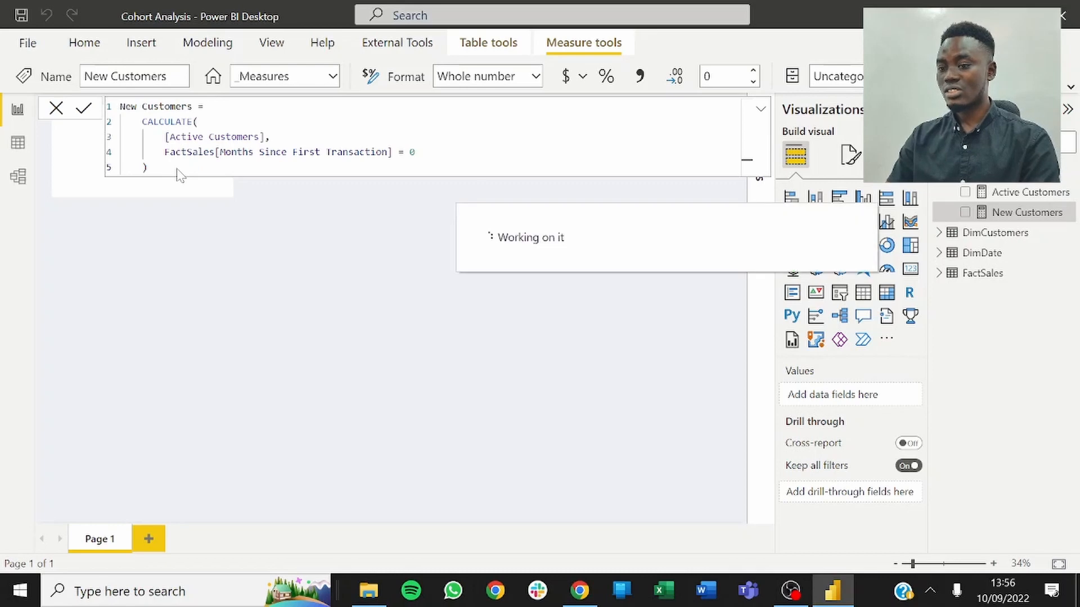
click(57, 108)
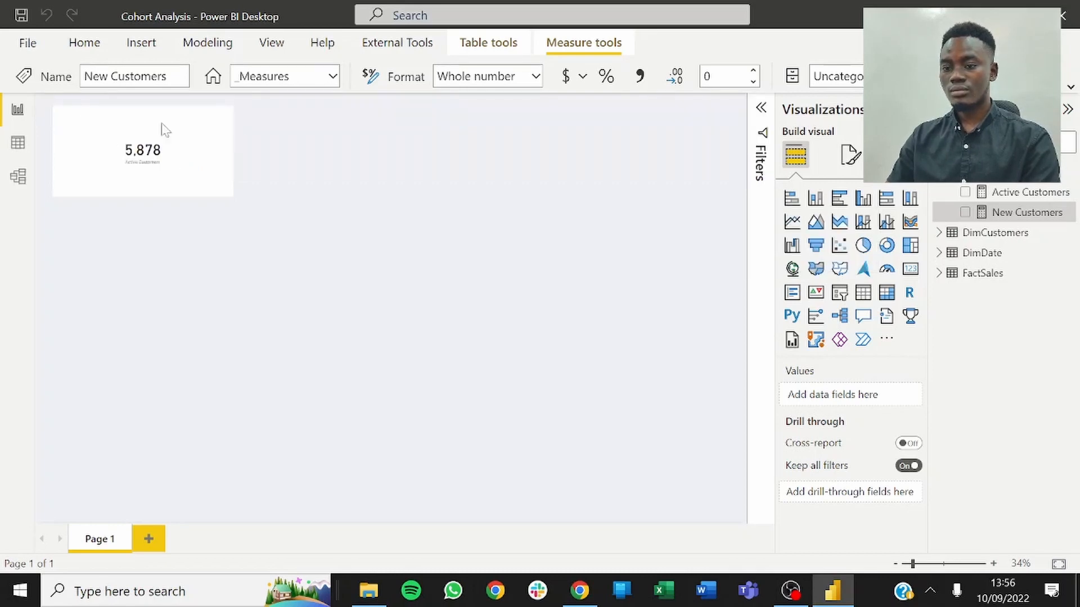
click(965, 215)
click(965, 214)
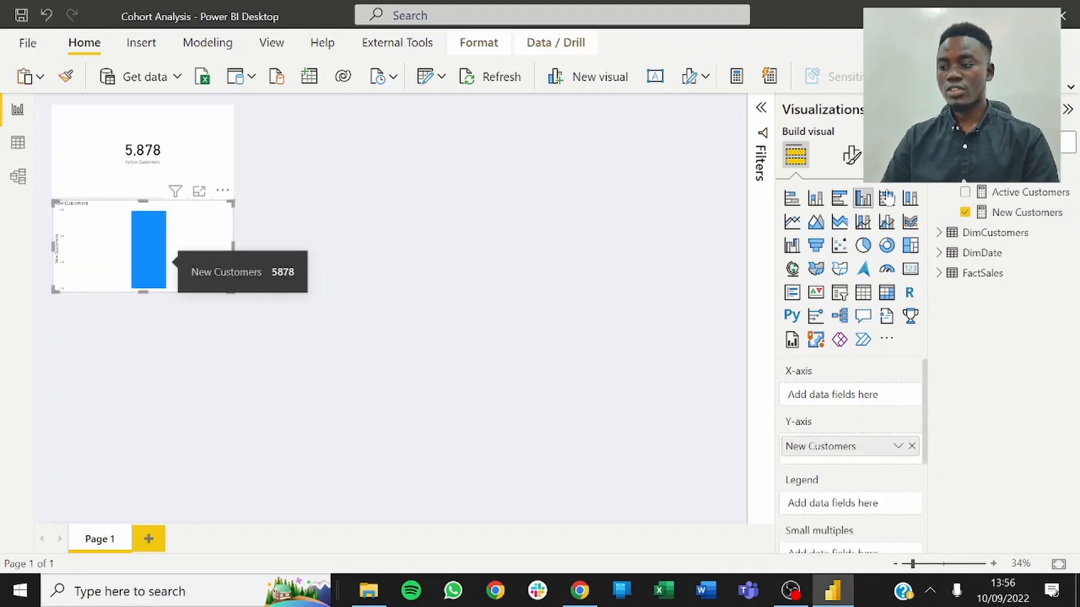
click(910, 270)
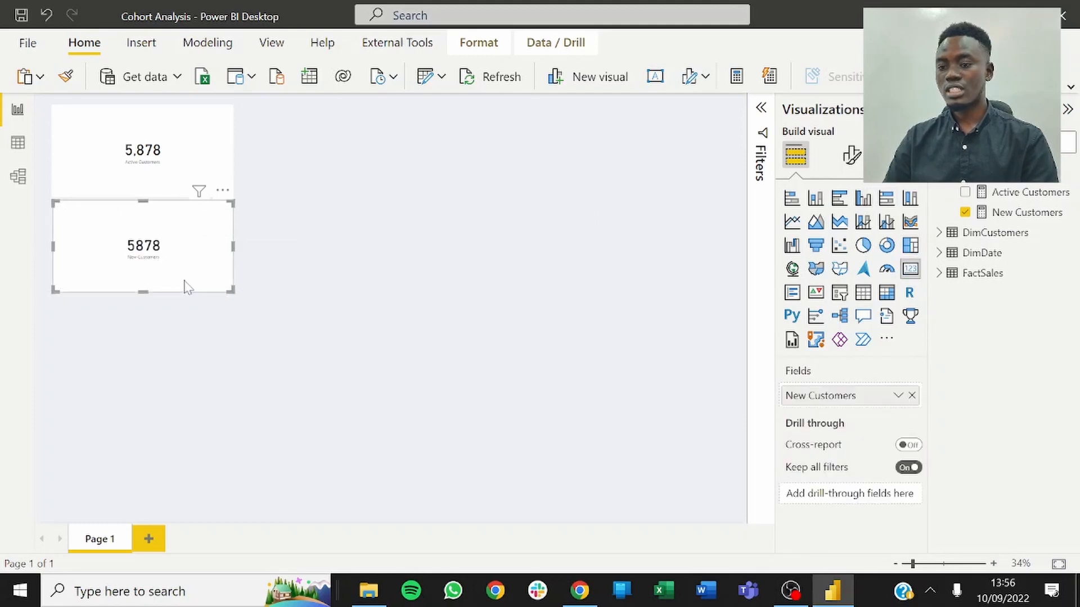
drag(189, 276, 376, 179)
Step: Format the New Customers measure with a thousands separator and close its formula
click(1010, 213)
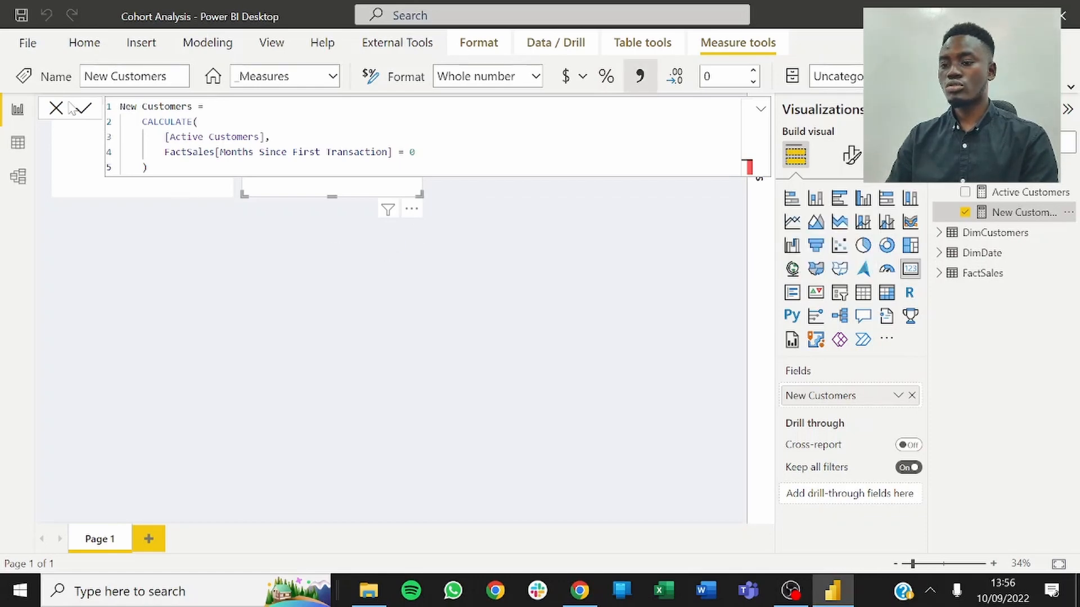
click(59, 115)
click(59, 115)
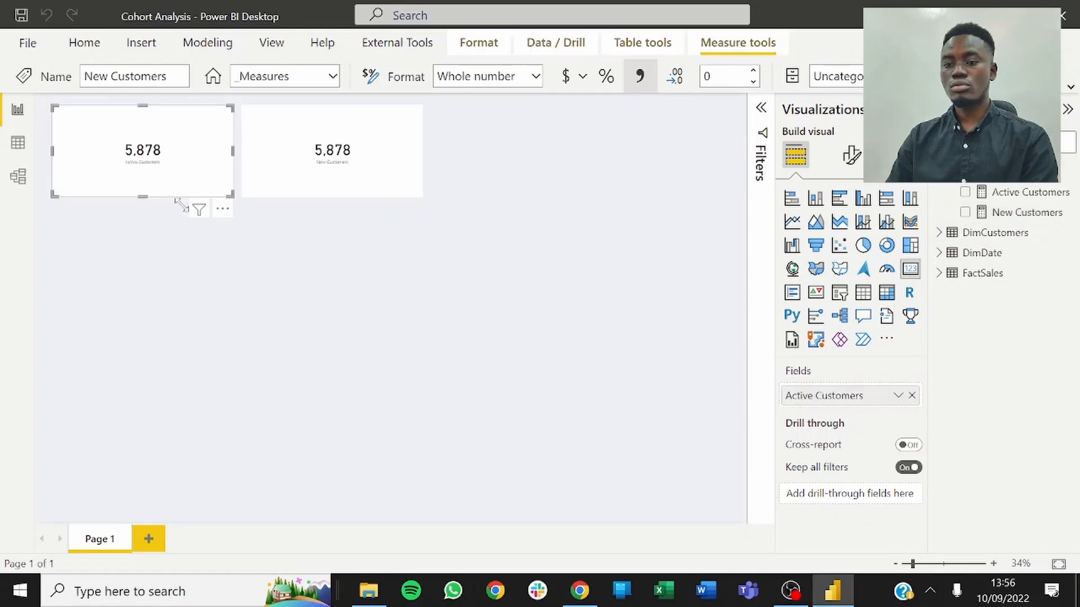
click(229, 313)
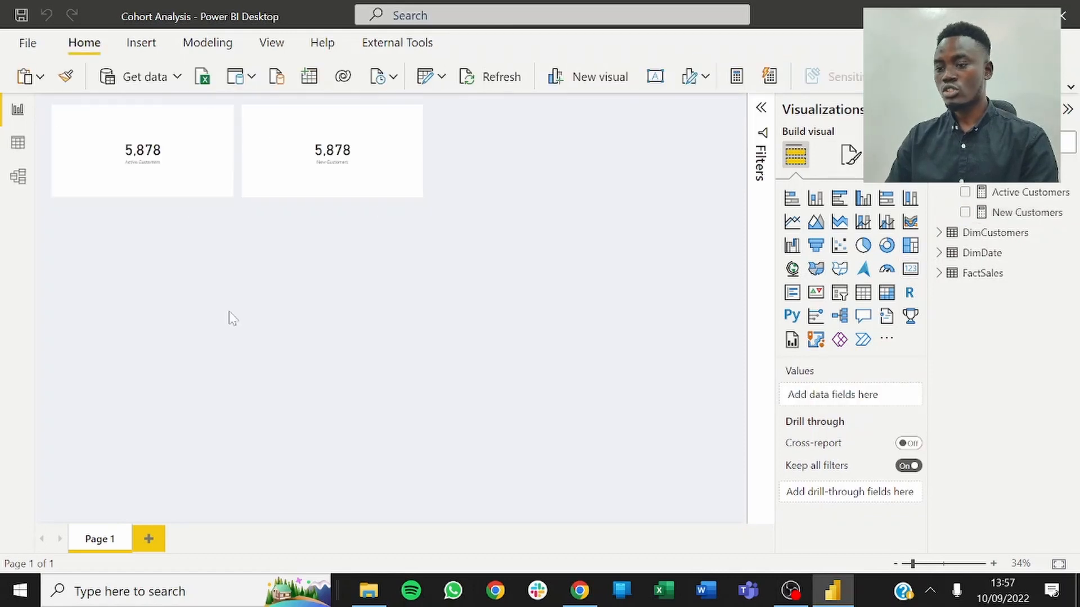
Step: Insert a matrix visual below the two cards and enlarge it to span their combined width
click(884, 297)
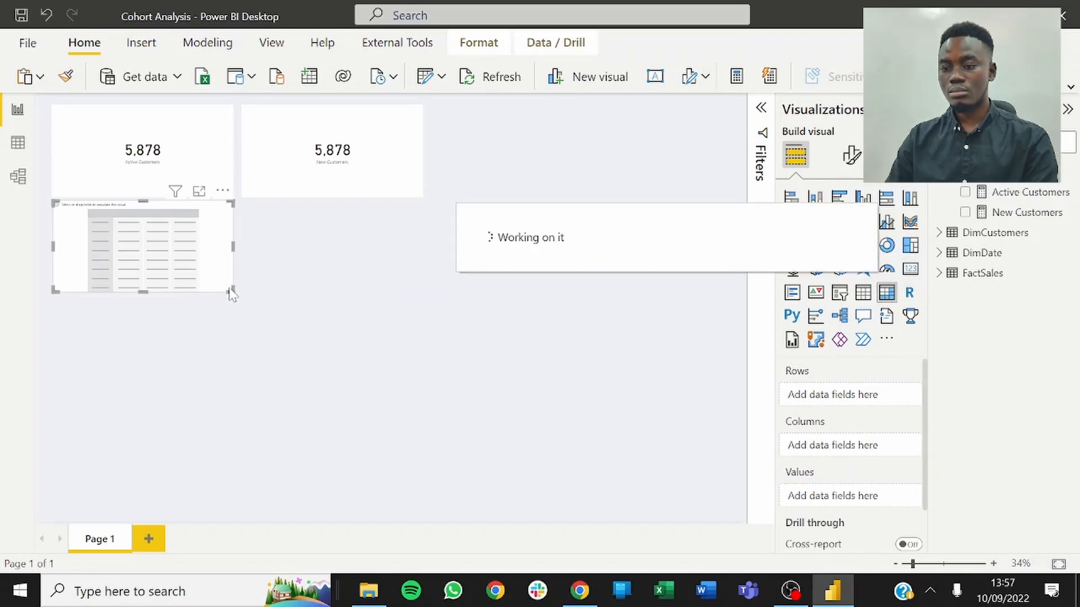
drag(230, 290, 423, 448)
click(463, 333)
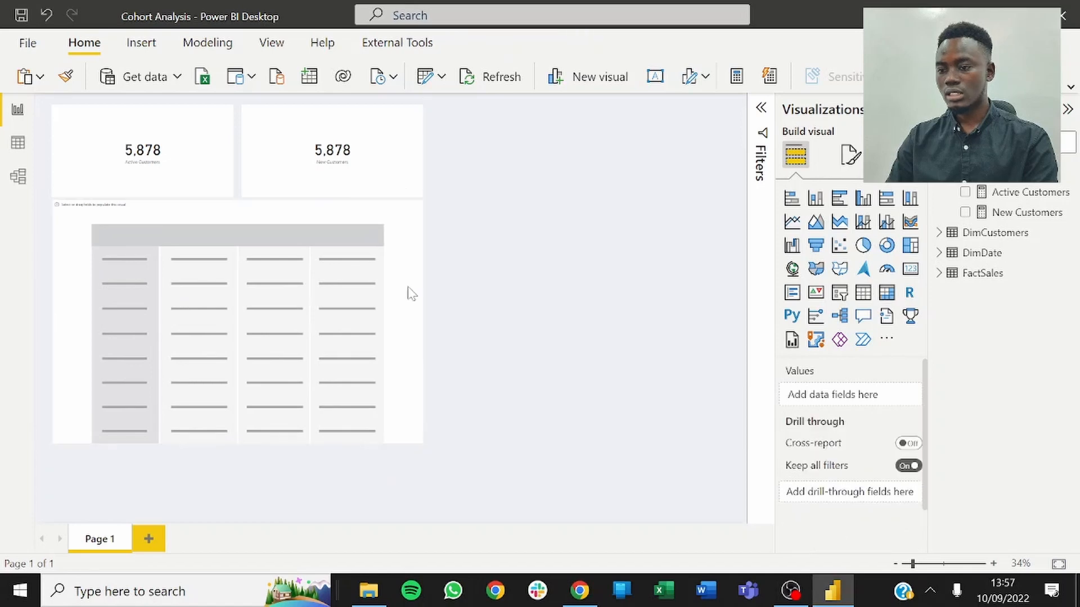
Step: Add Start of Month from DimDate to the matrix rows, using the plain date field instead of the date hierarchy
click(937, 254)
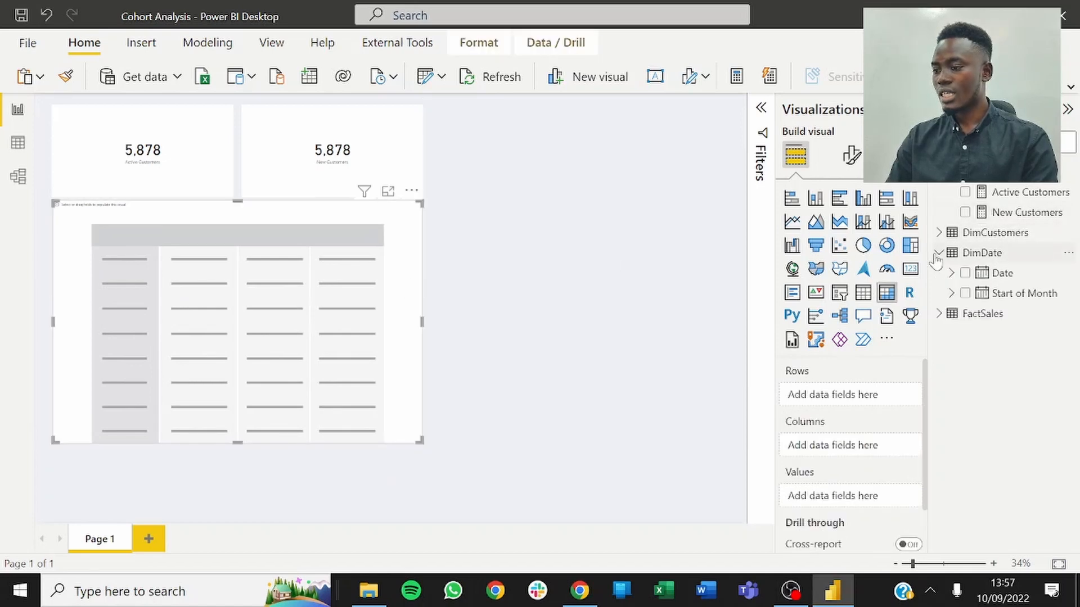
click(965, 293)
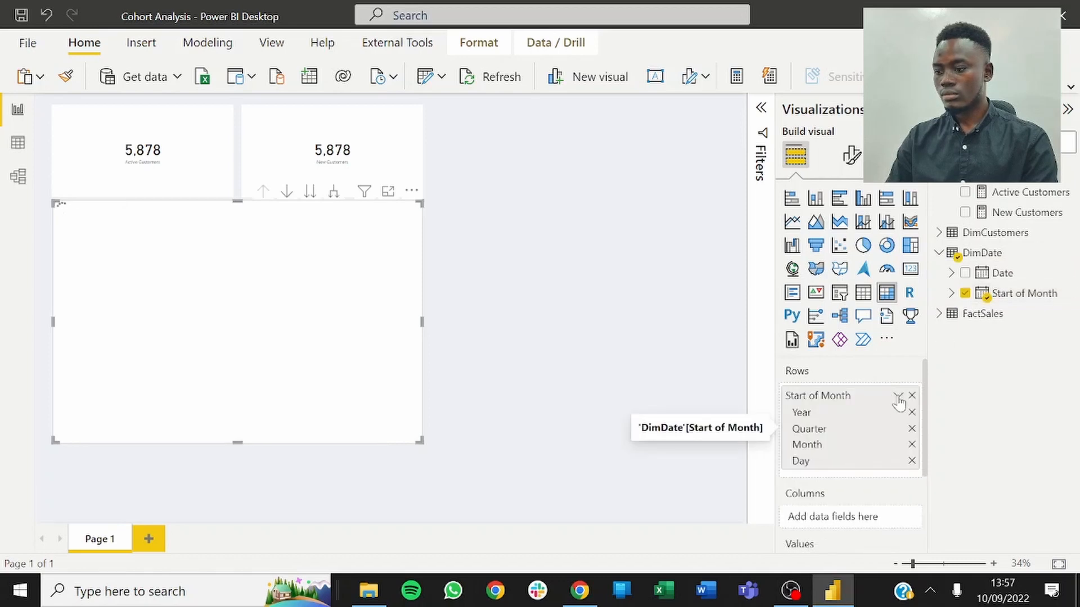
click(898, 396)
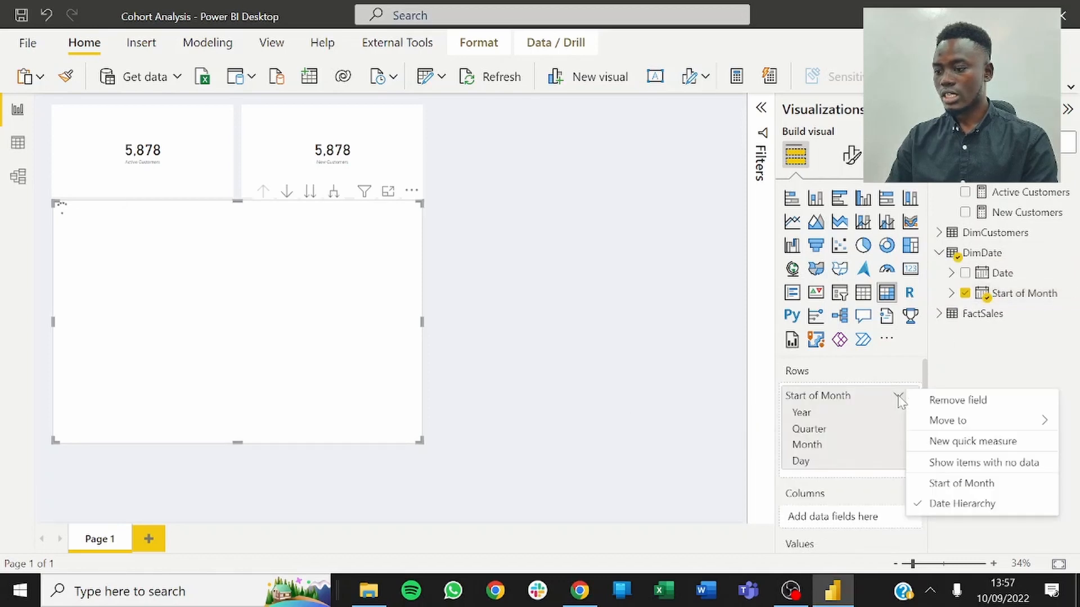
click(947, 485)
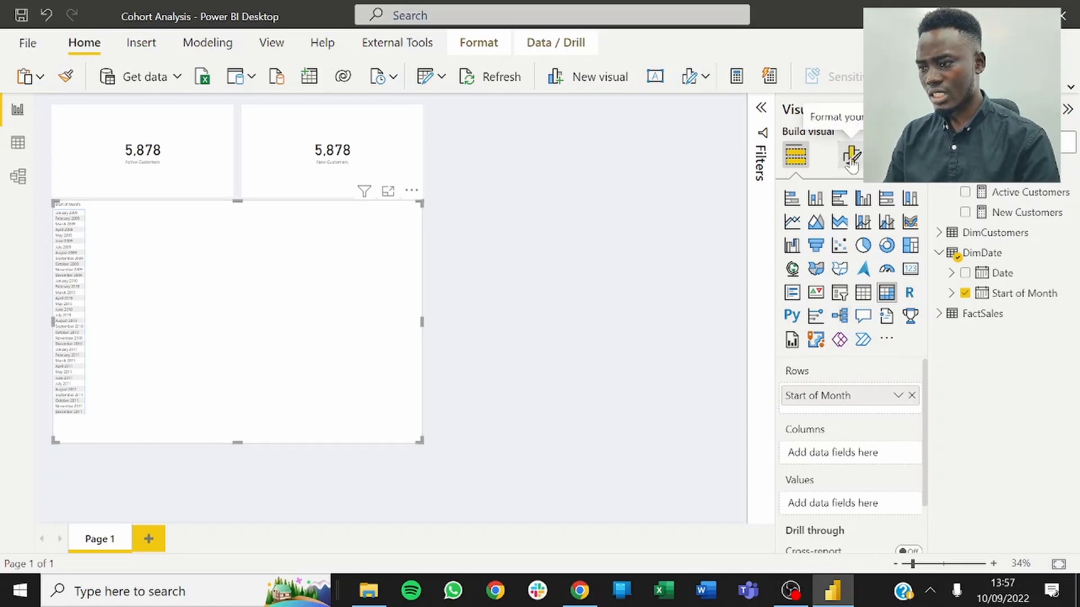
Step: Set the matrix's row header font size to 25 and extend the matrix down to the page's lower edge
click(852, 157)
scroll(805, 365, down, 3)
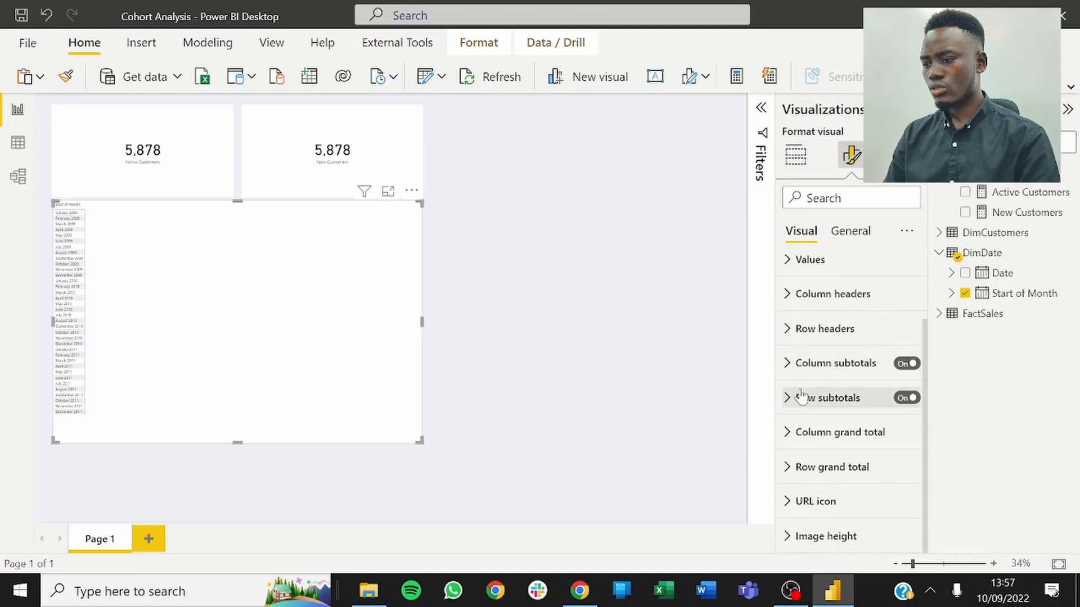
click(798, 333)
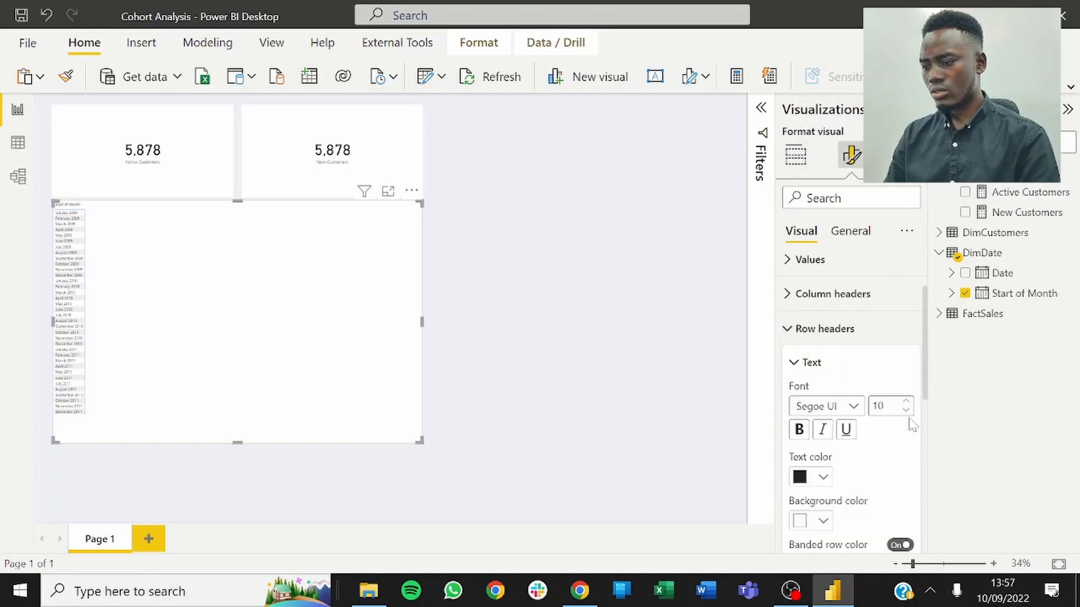
drag(884, 407, 862, 412)
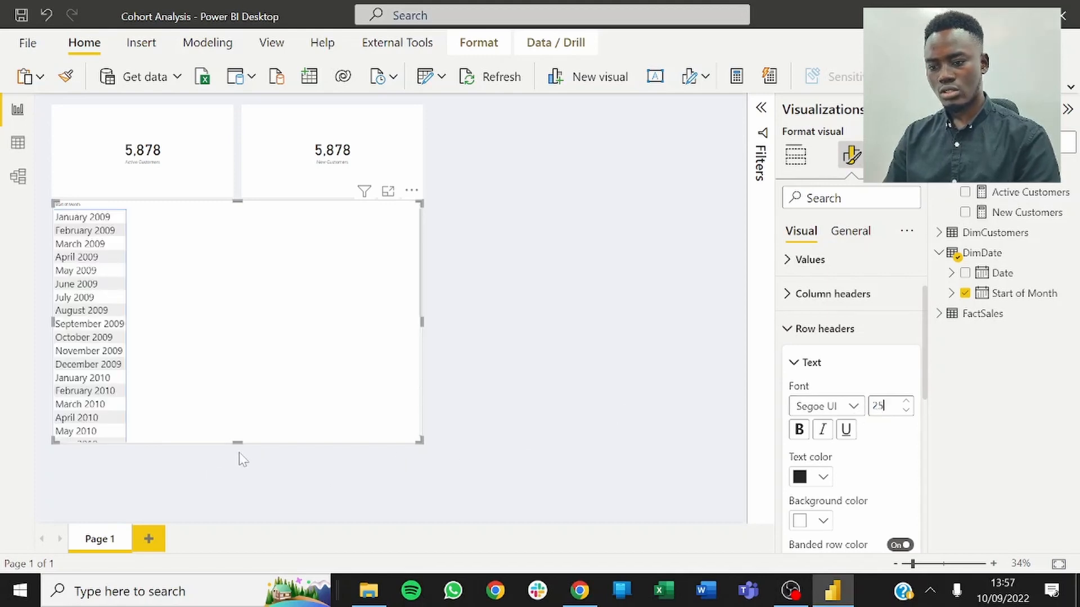
drag(235, 438, 239, 521)
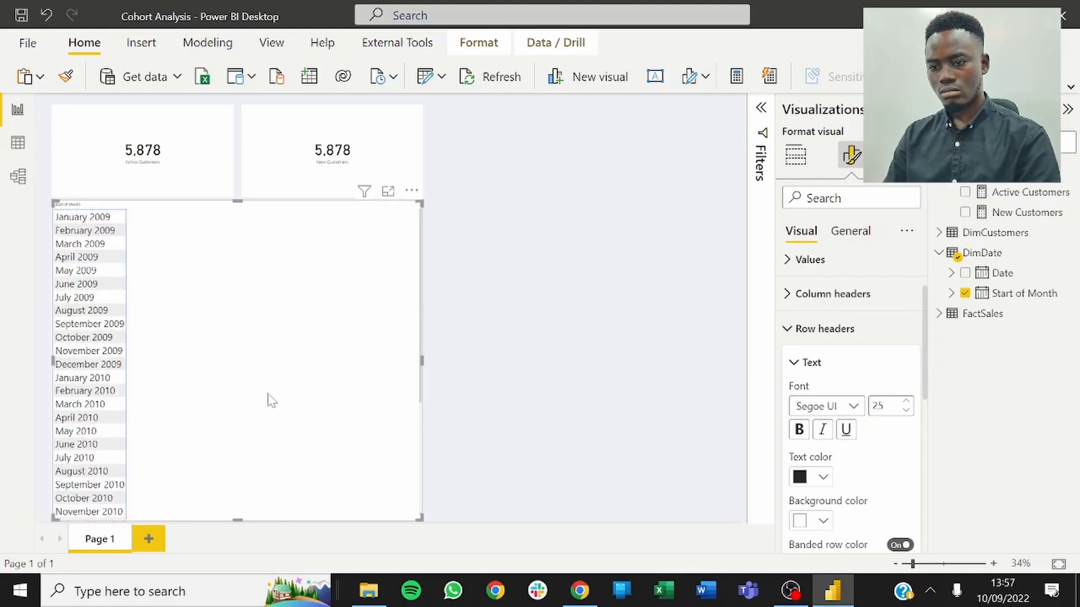
Step: Set the matrix's row header font size to 20
click(885, 406)
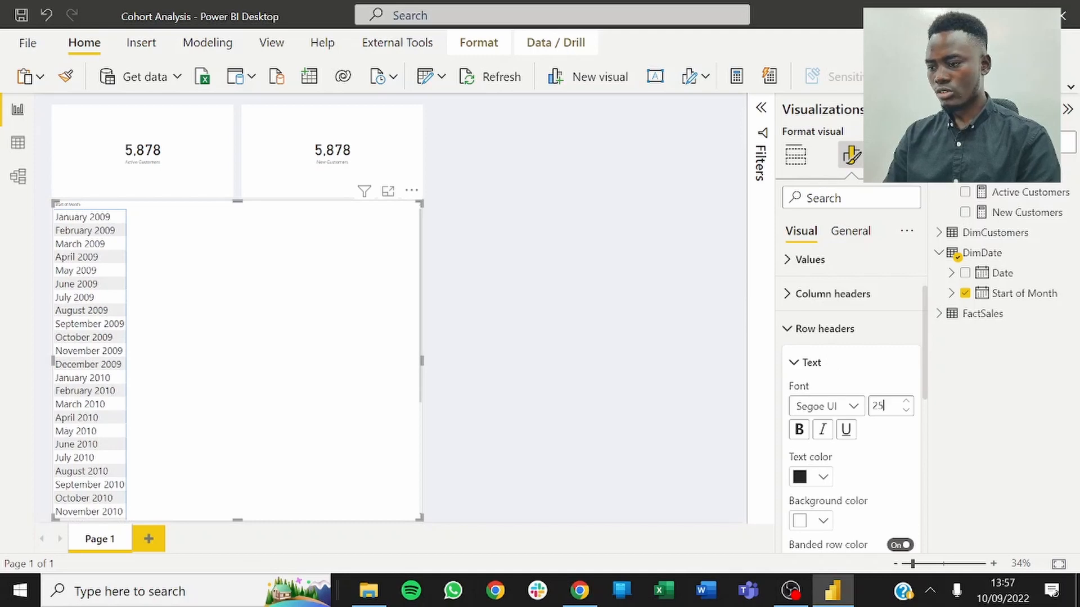
key(BackSpace)
text(0)
key(Return)
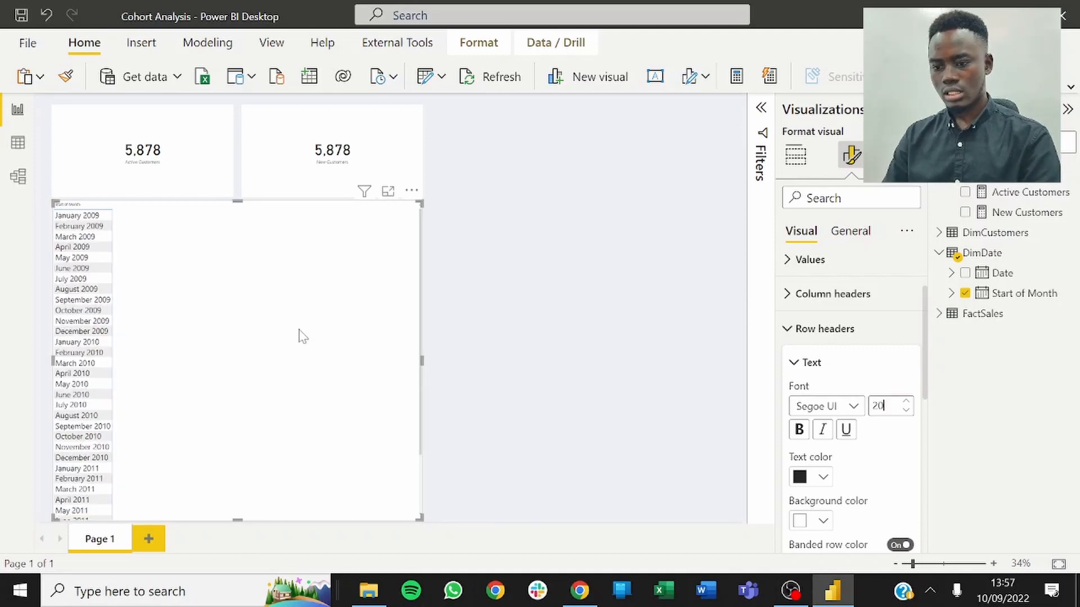
click(431, 288)
Step: Add the Active Customers measure to the matrix values and set the values' font size to 20
click(396, 296)
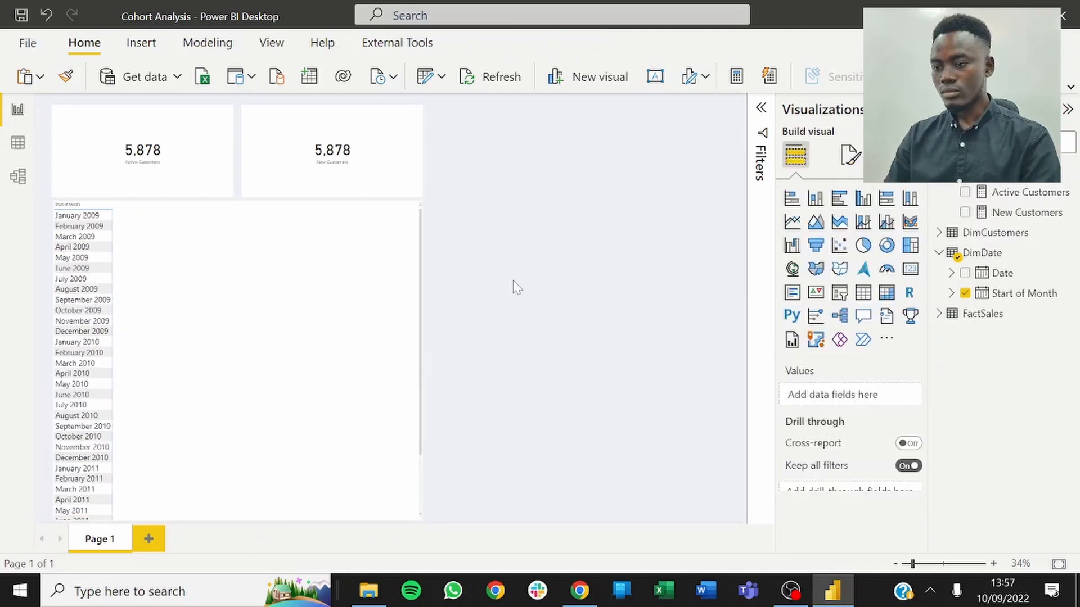
click(966, 194)
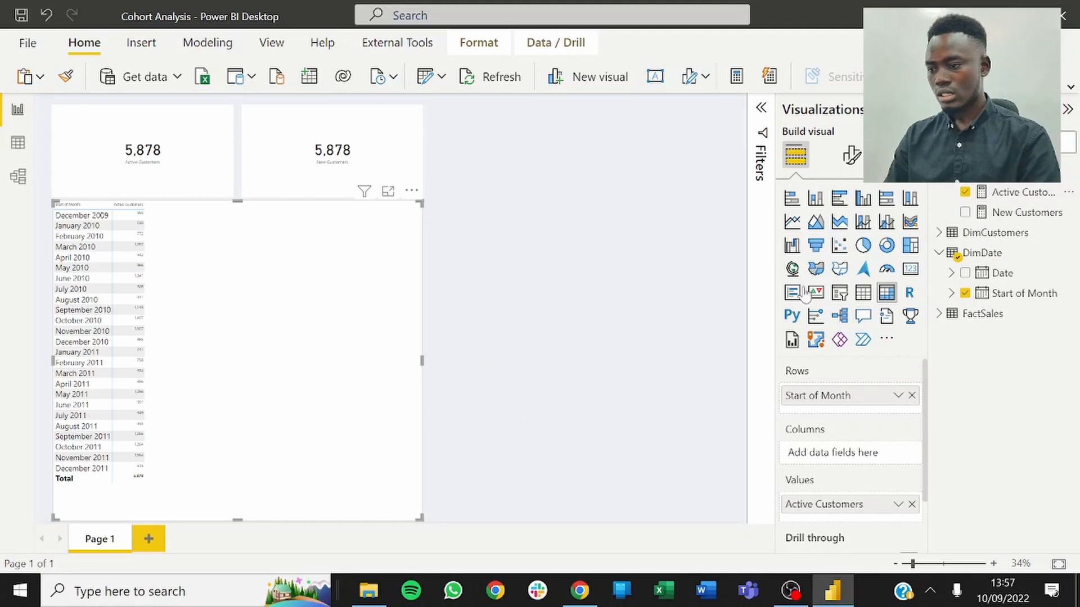
click(853, 158)
scroll(802, 312, down, 3)
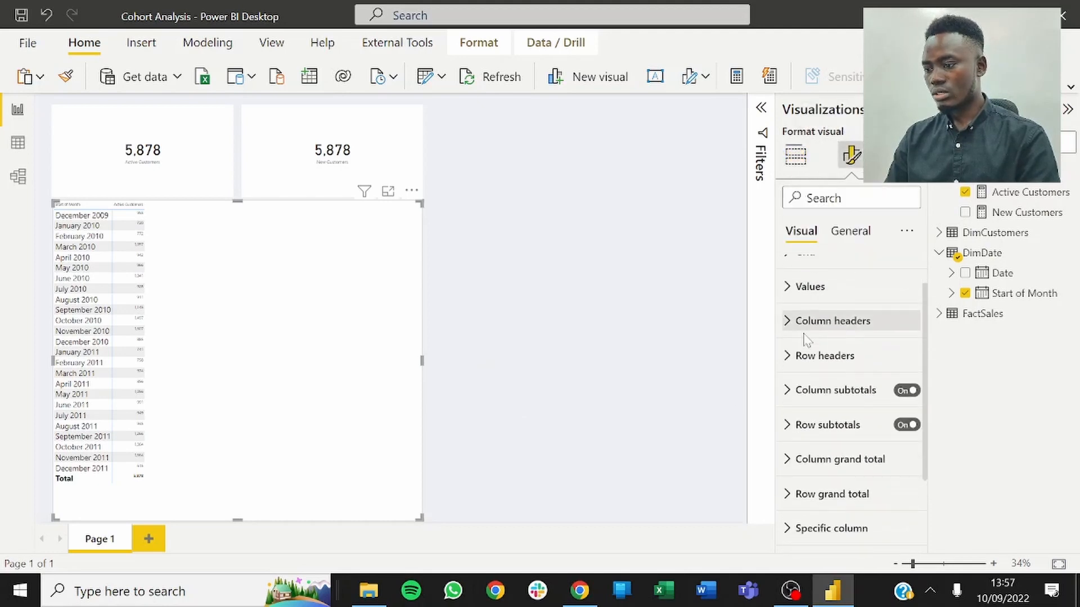
scroll(809, 332, up, 3)
click(809, 339)
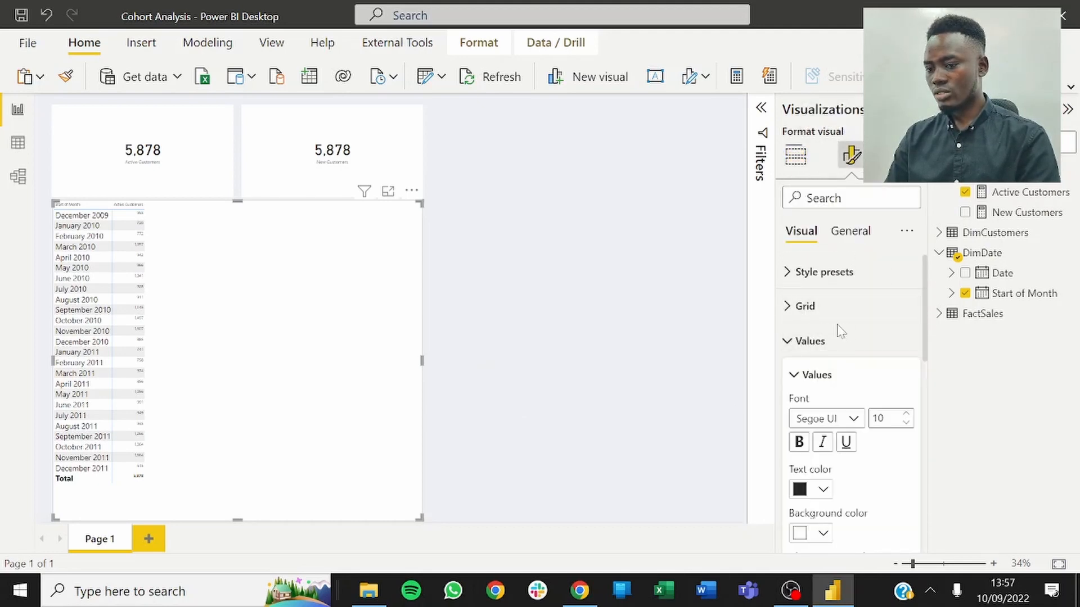
scroll(838, 330, down, 2)
click(876, 360)
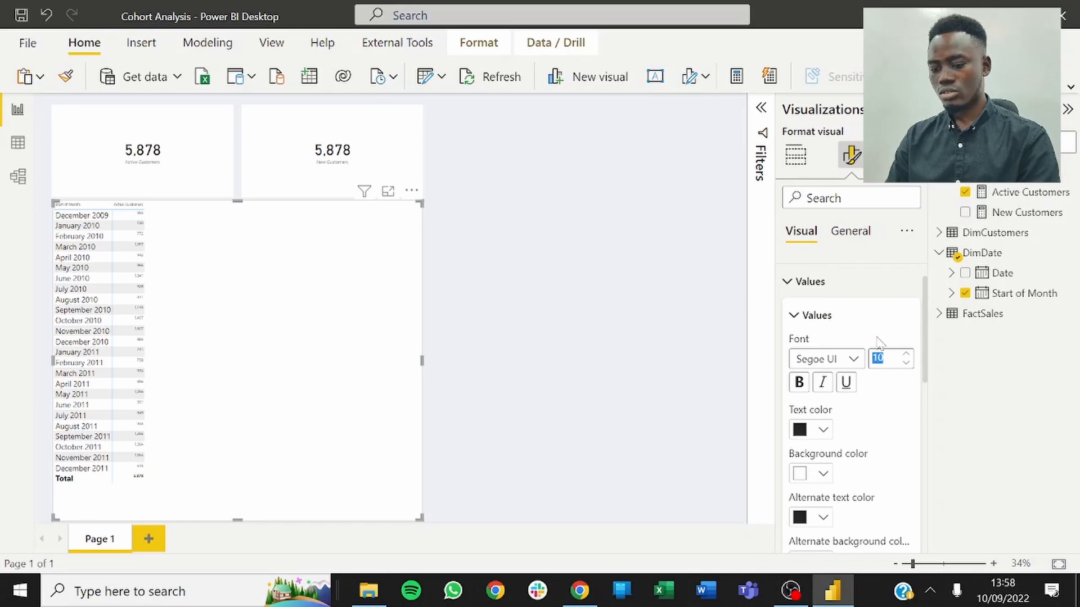
text(20)
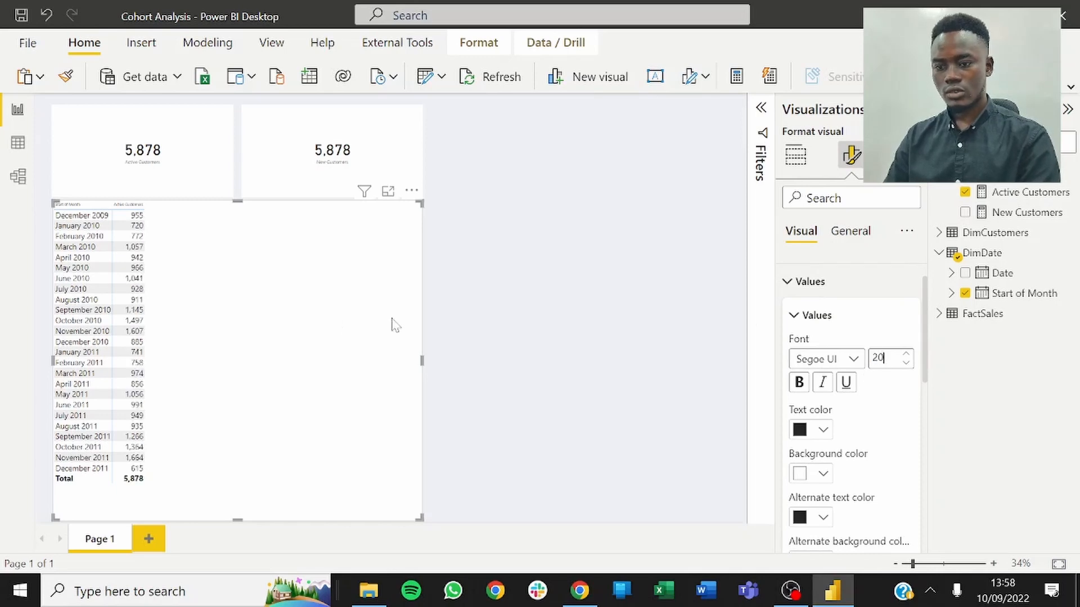
click(530, 357)
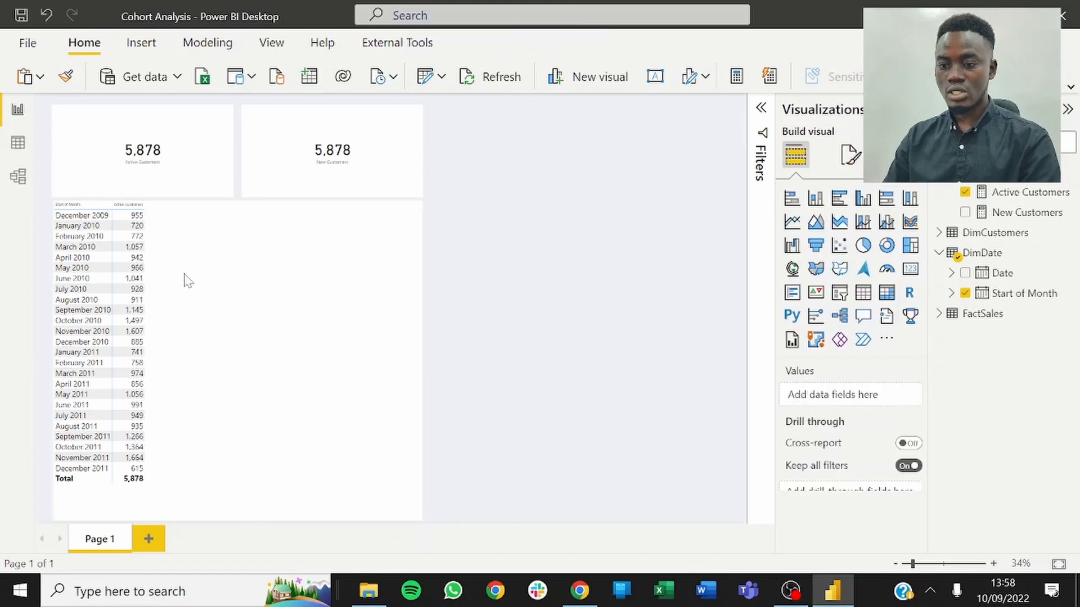
Step: Align the matrix's row header text to the right
click(314, 470)
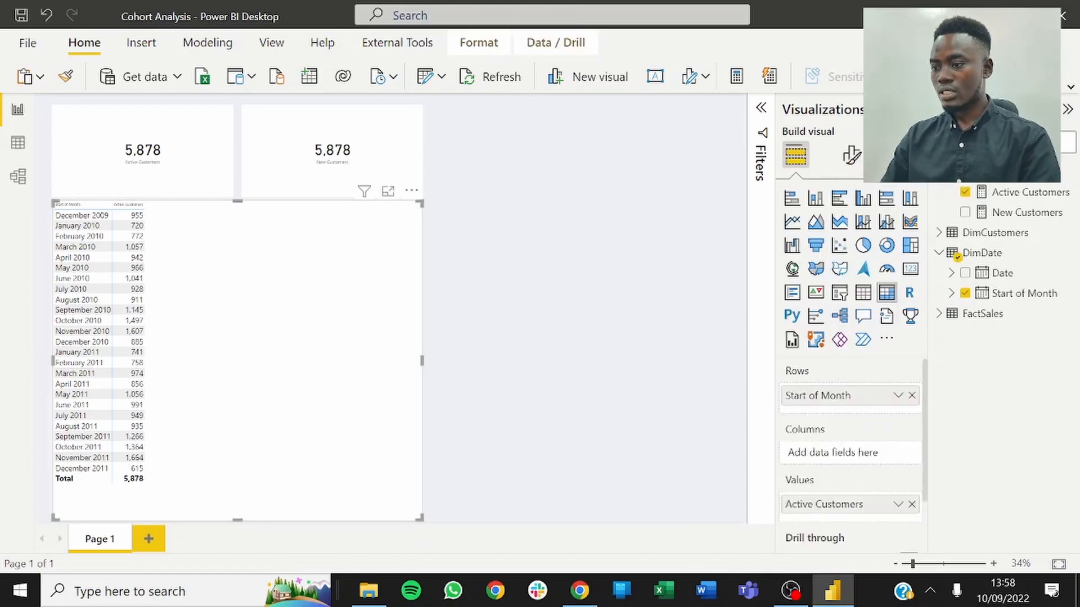
click(853, 155)
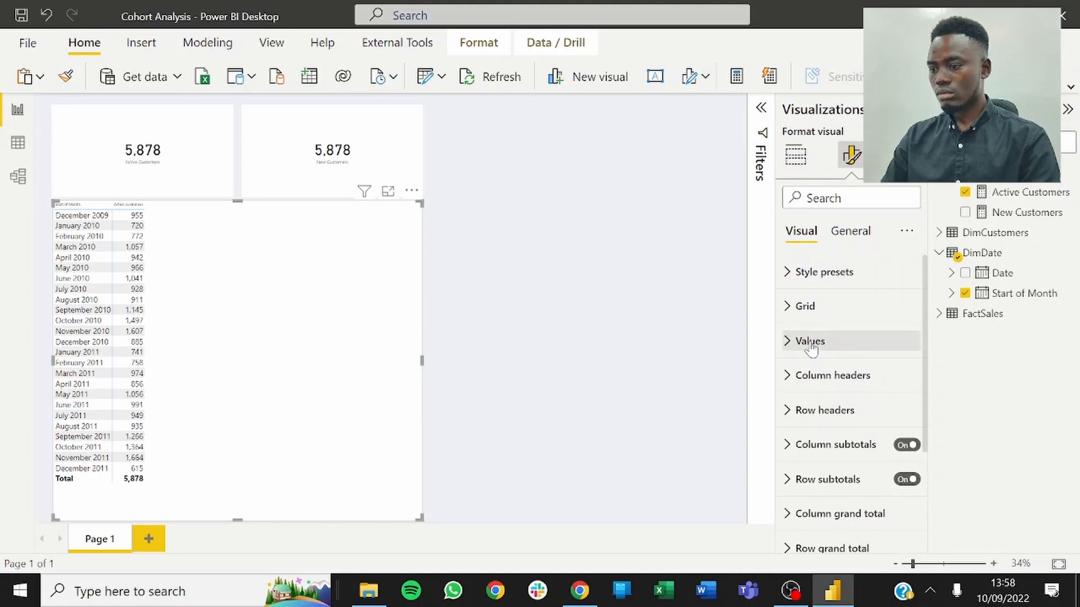
click(805, 416)
scroll(838, 393, down, 3)
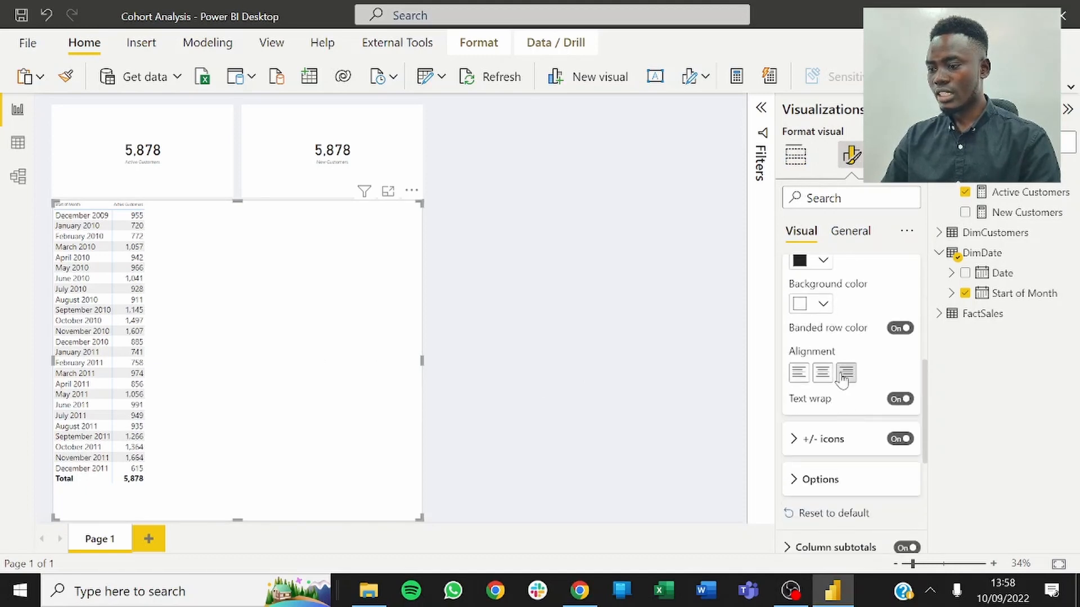
click(842, 376)
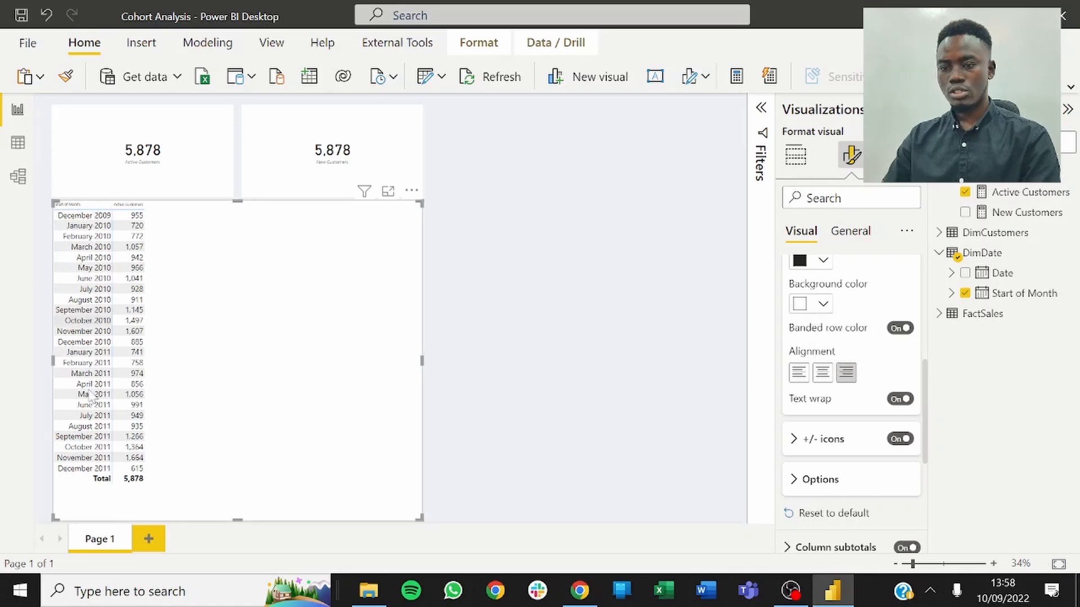
click(513, 339)
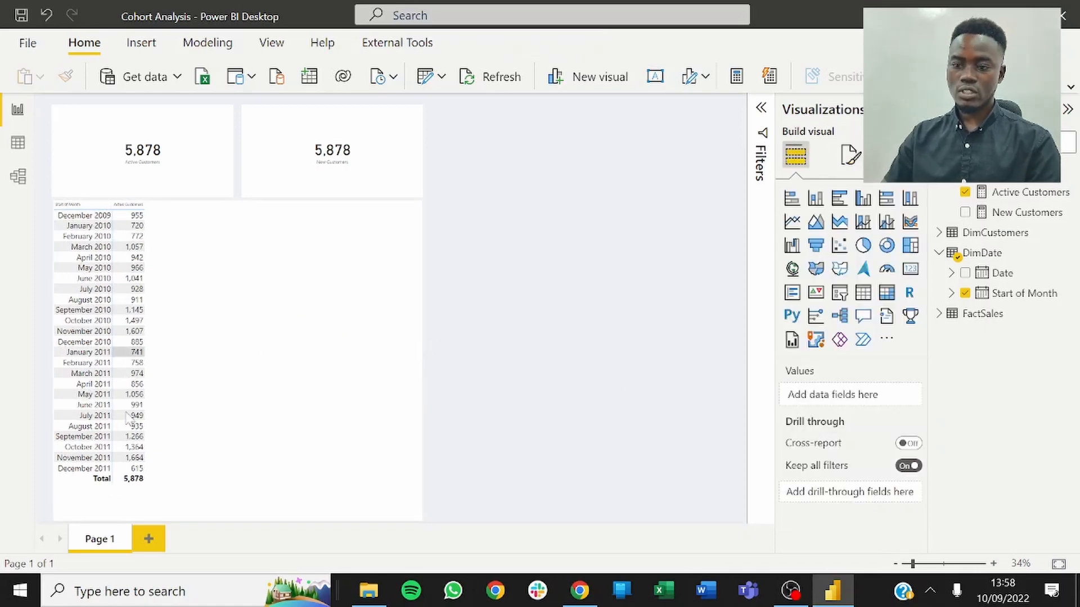
Step: Add the New Customers measure to the matrix values and keep the matrix aligned under the cards
click(349, 349)
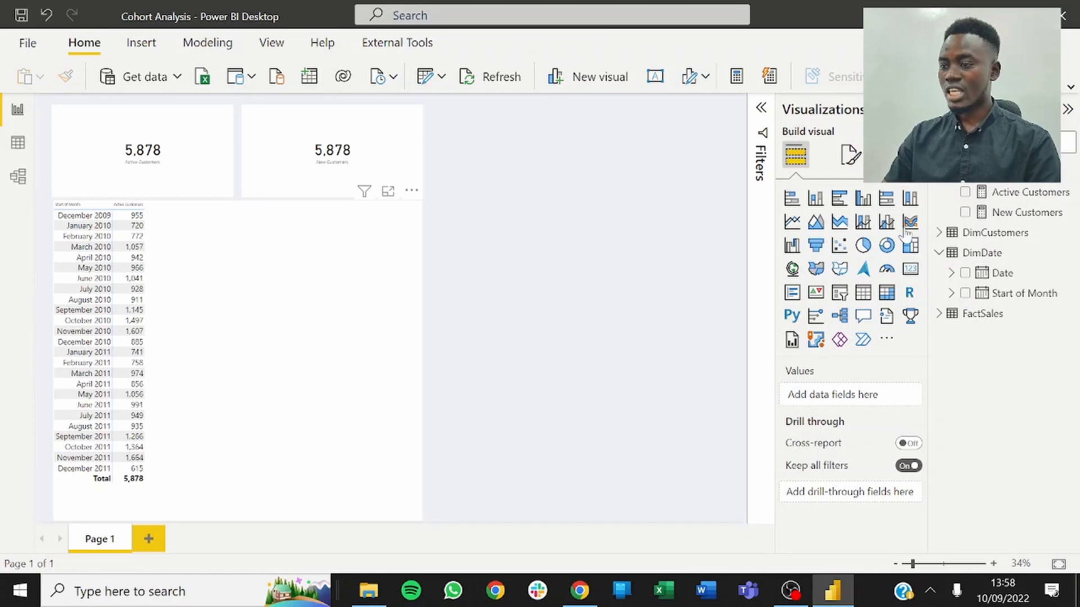
click(965, 212)
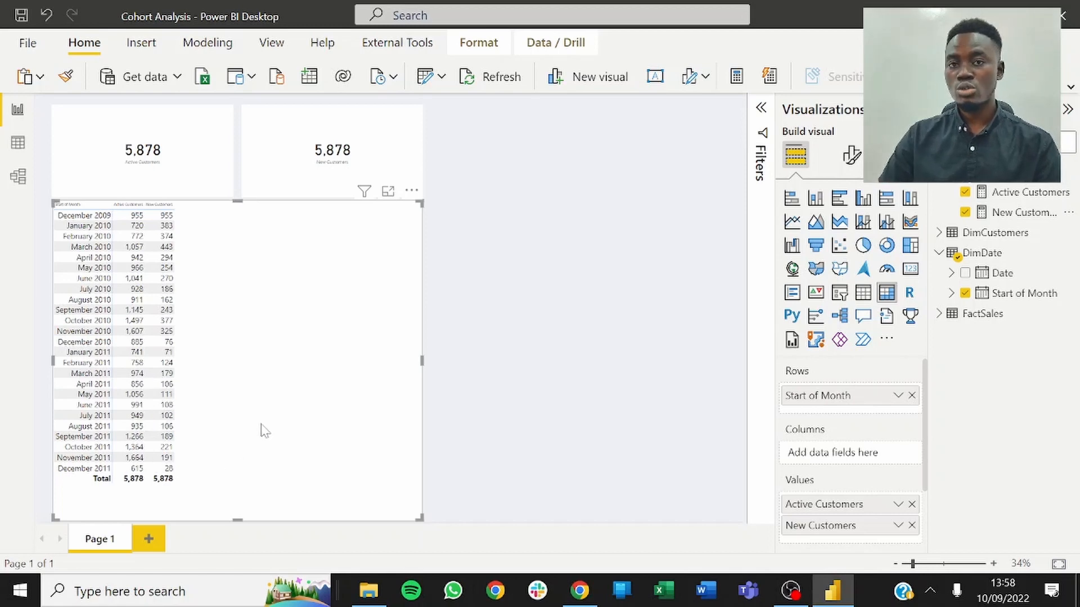
click(305, 411)
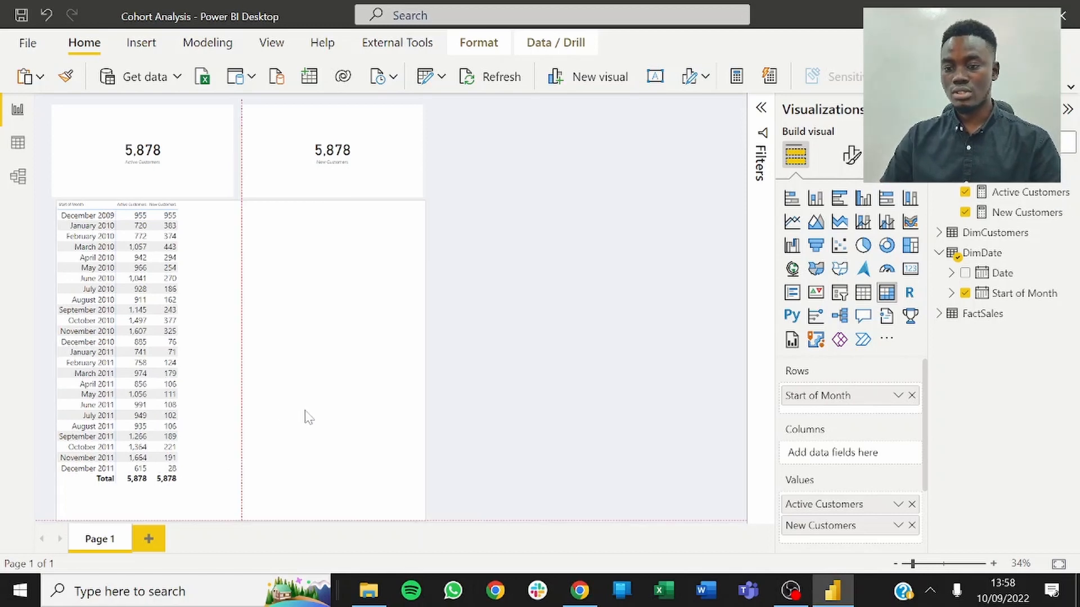
drag(300, 411, 300, 413)
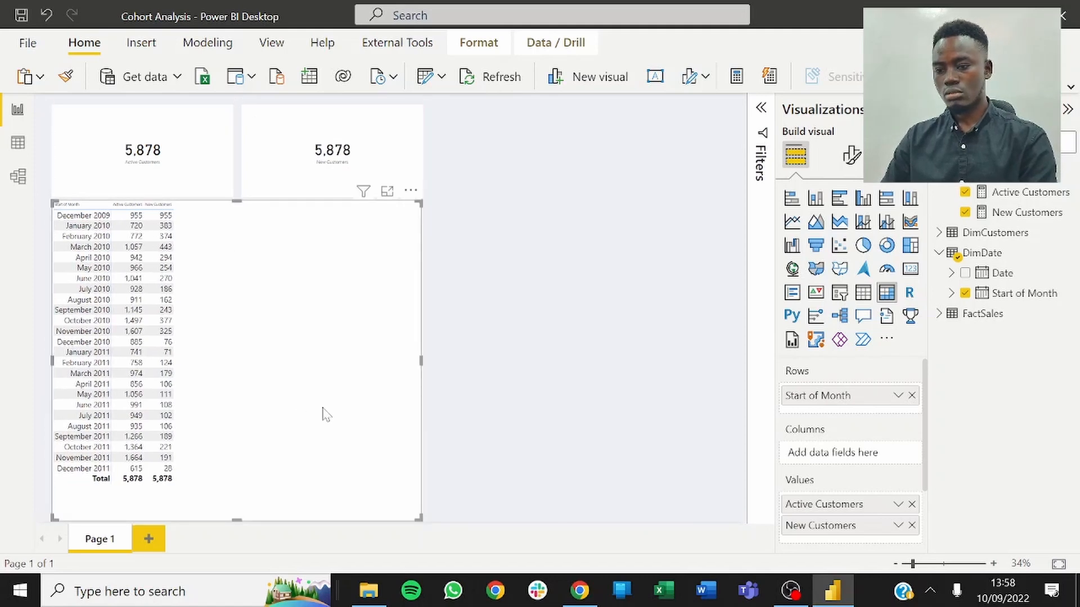
Step: Duplicate the matrix beside the original, remove Active Customers from the copy, and convert it to a line chart of New Customers by Start of Month
drag(325, 414, 472, 420)
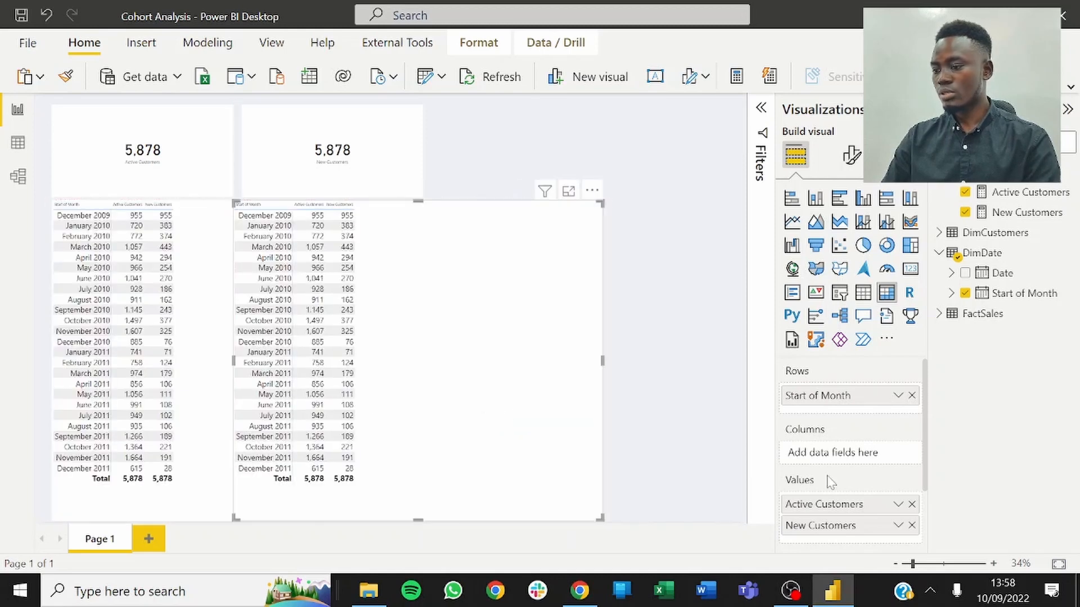
click(911, 505)
click(912, 504)
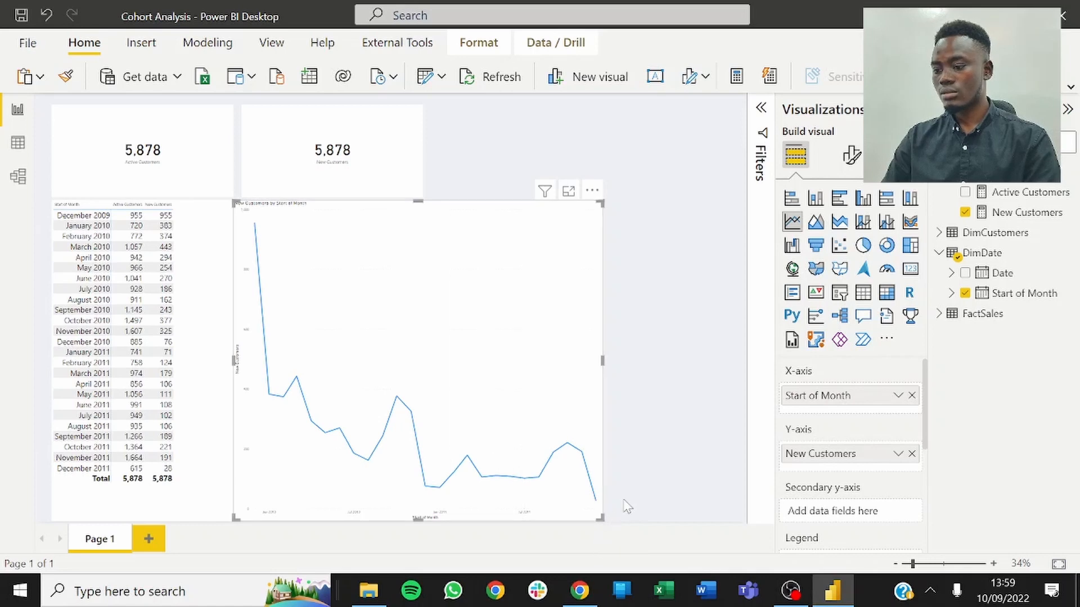
Step: Resize the line chart wider and shorter, narrow the matrix around its columns, and place the chart beside it with a small gap
drag(601, 518, 708, 466)
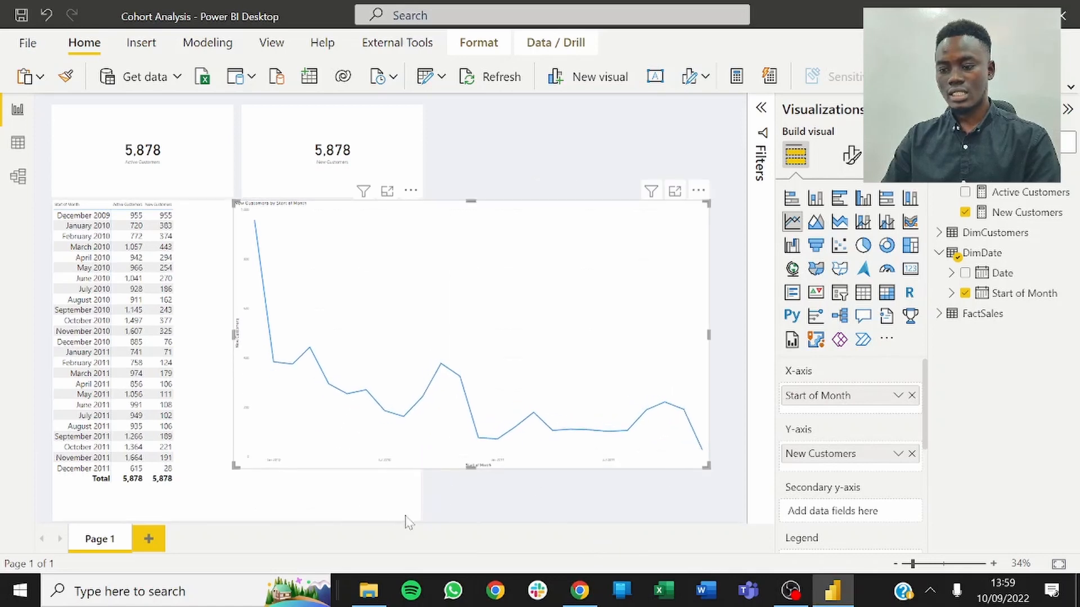
click(409, 522)
drag(419, 520, 224, 498)
mouse_move(284, 454)
mouse_down()
mouse_move(304, 455)
mouse_move(293, 460)
mouse_up()
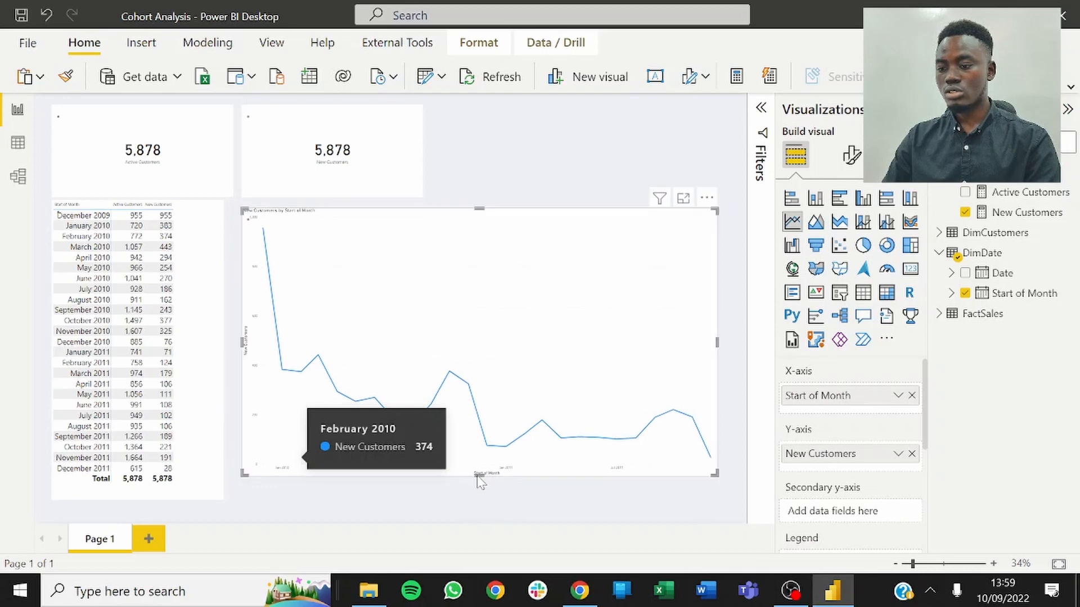
Step: Align the matrix's top edge with the line chart's top and extend the chart's bottom edge to the matrix's bottom
click(463, 186)
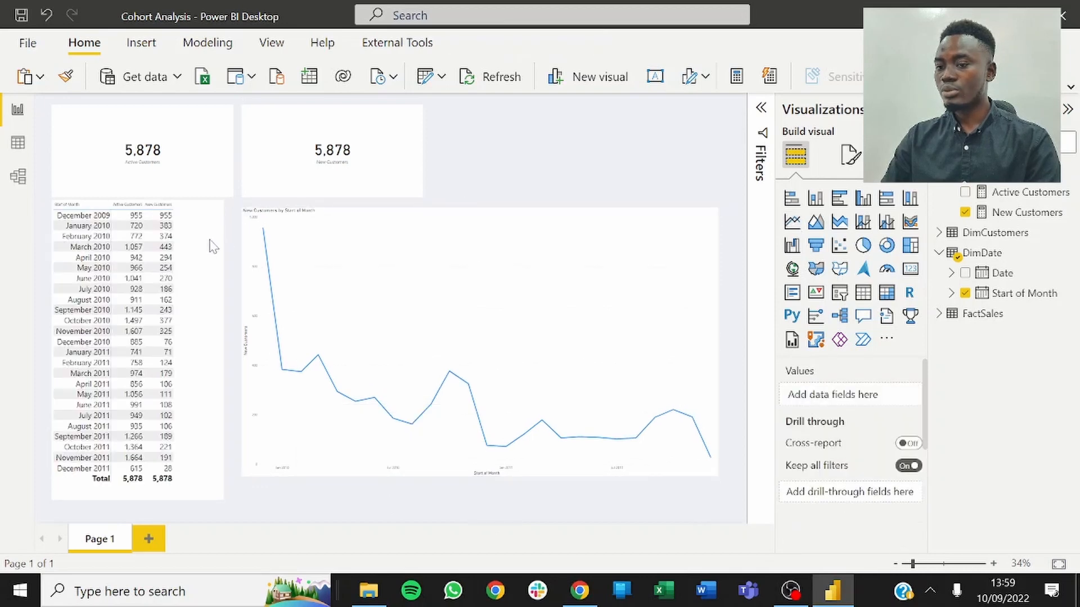
click(147, 209)
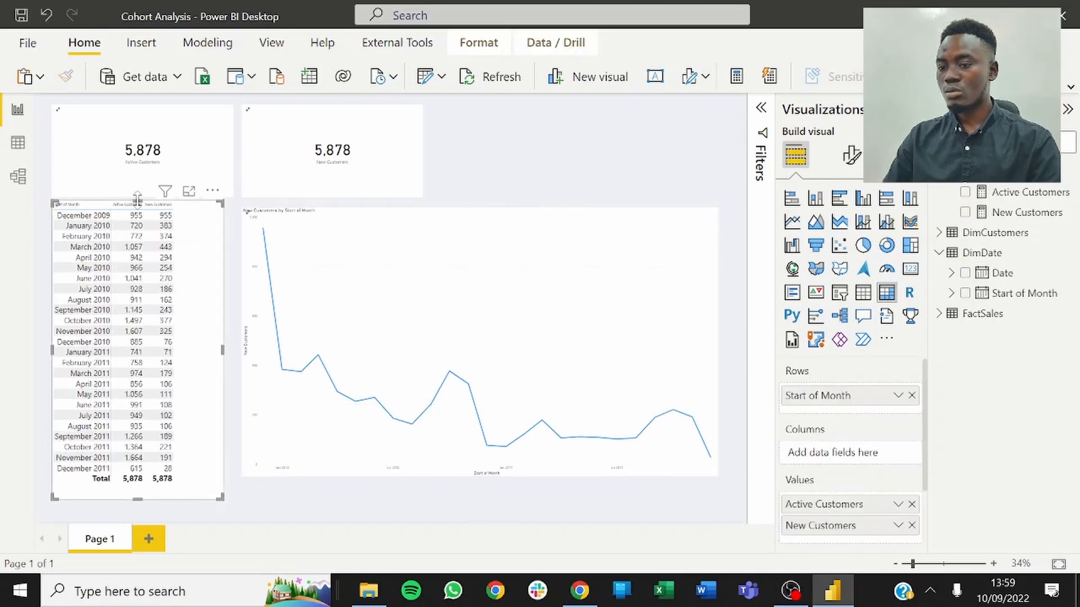
drag(137, 198, 138, 205)
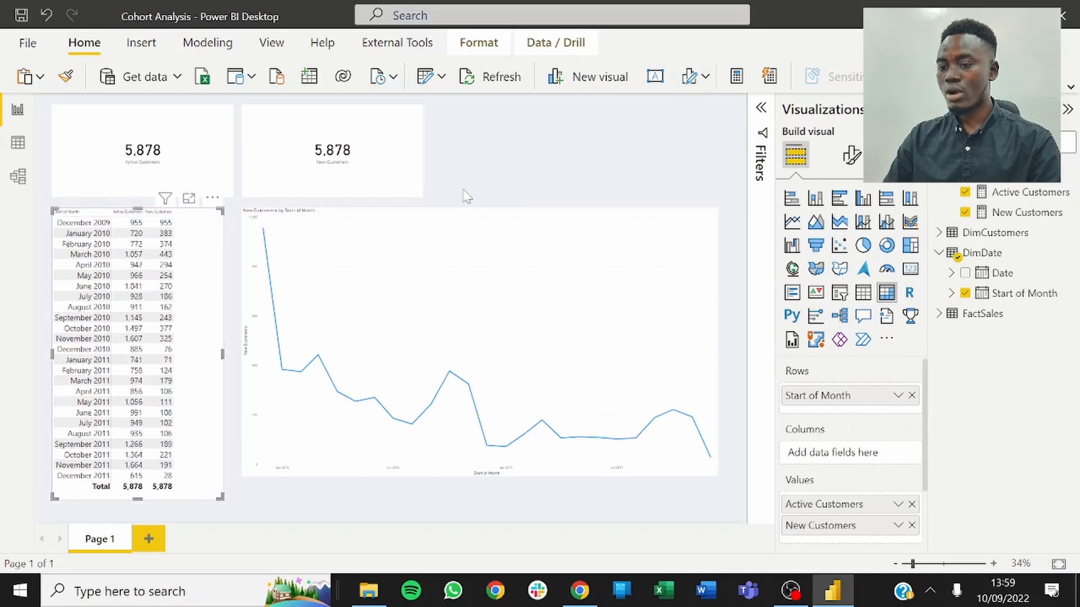
click(500, 184)
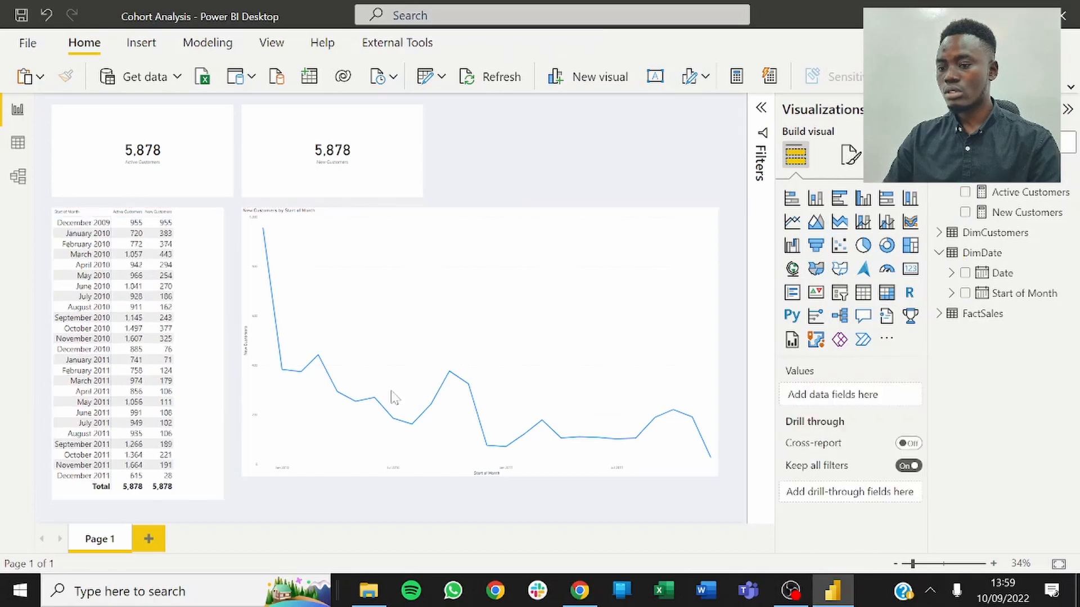
click(362, 483)
drag(479, 477, 483, 495)
click(578, 182)
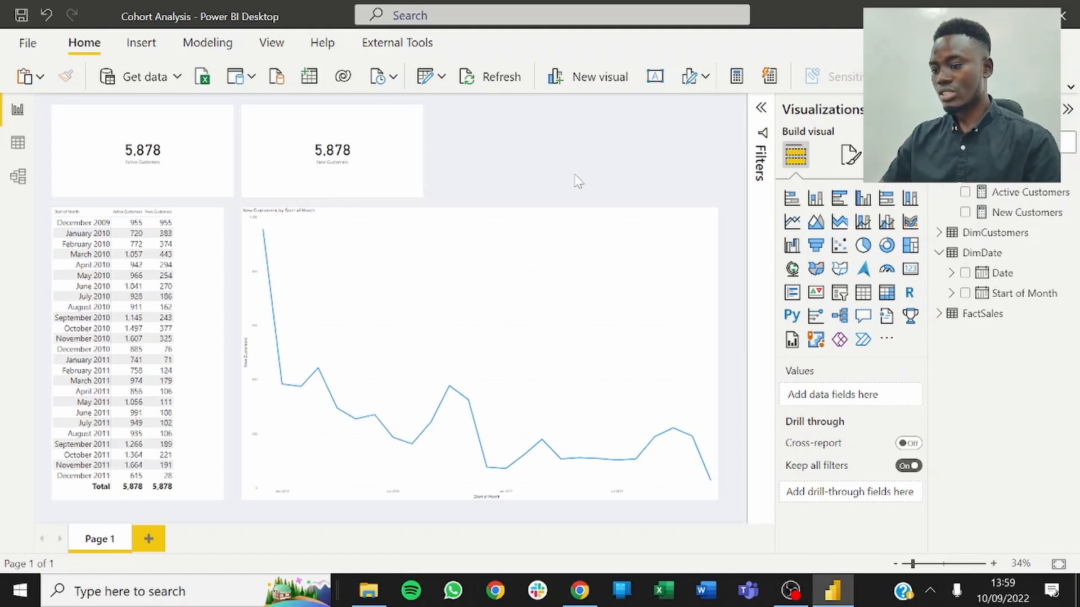
Step: Examine the monthly New Customers values along the line chart, from the first months to December 2011
mouse_move(623, 235)
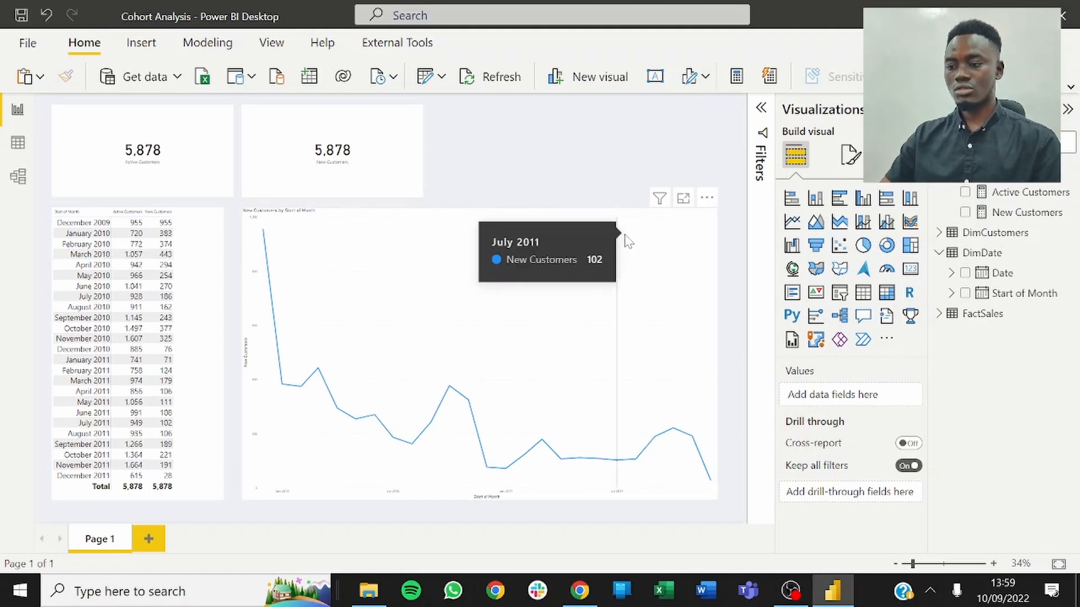
click(589, 227)
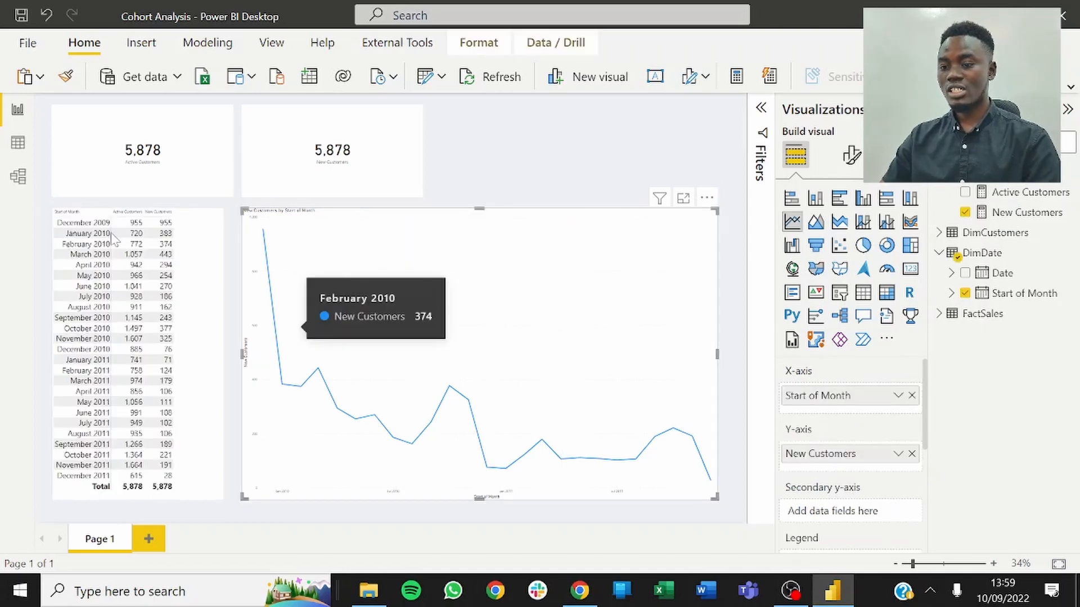
click(532, 181)
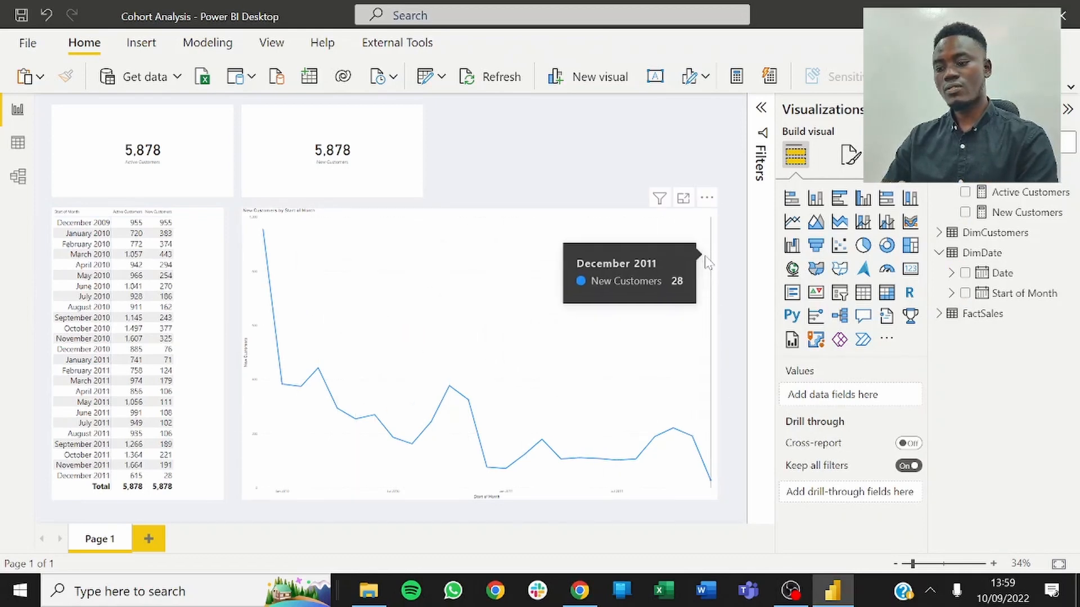
click(706, 258)
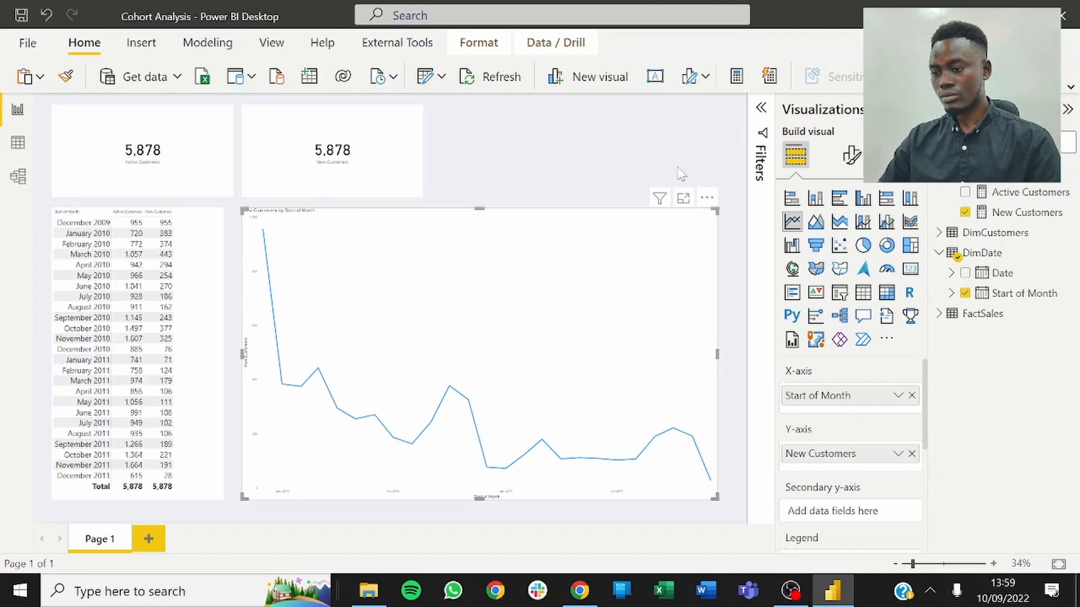
click(678, 167)
Step: Try out a trend line and a forecast on the New Customers line chart, switching each off again
click(701, 267)
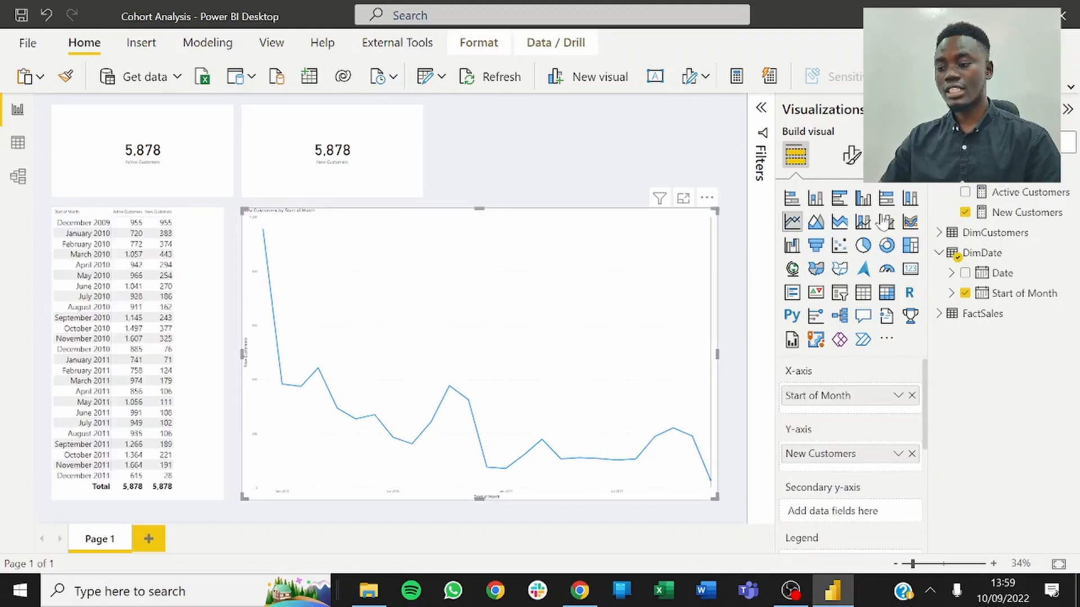
click(854, 159)
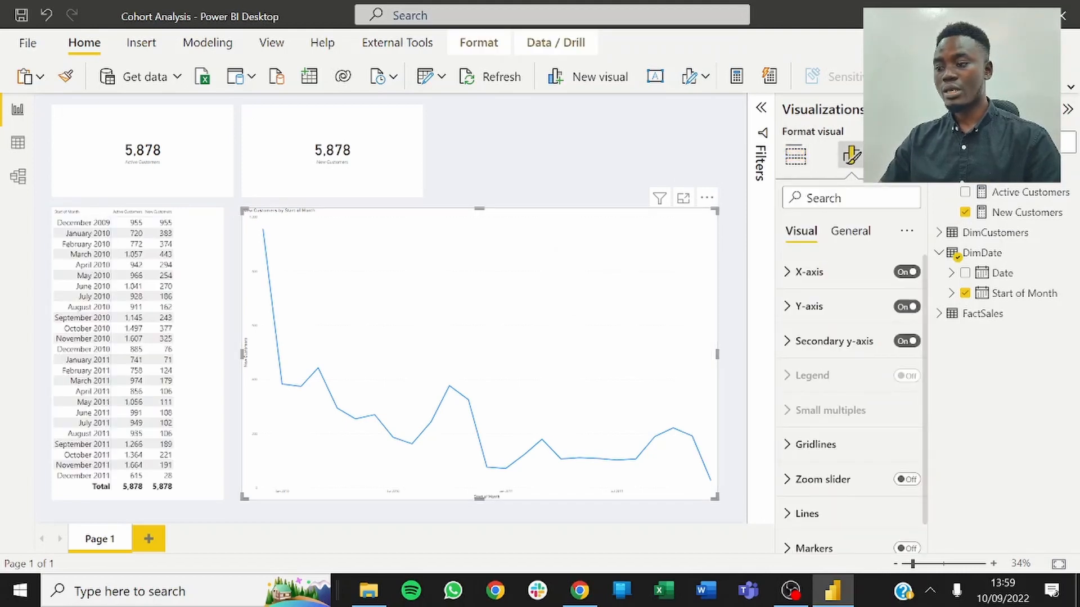
click(907, 155)
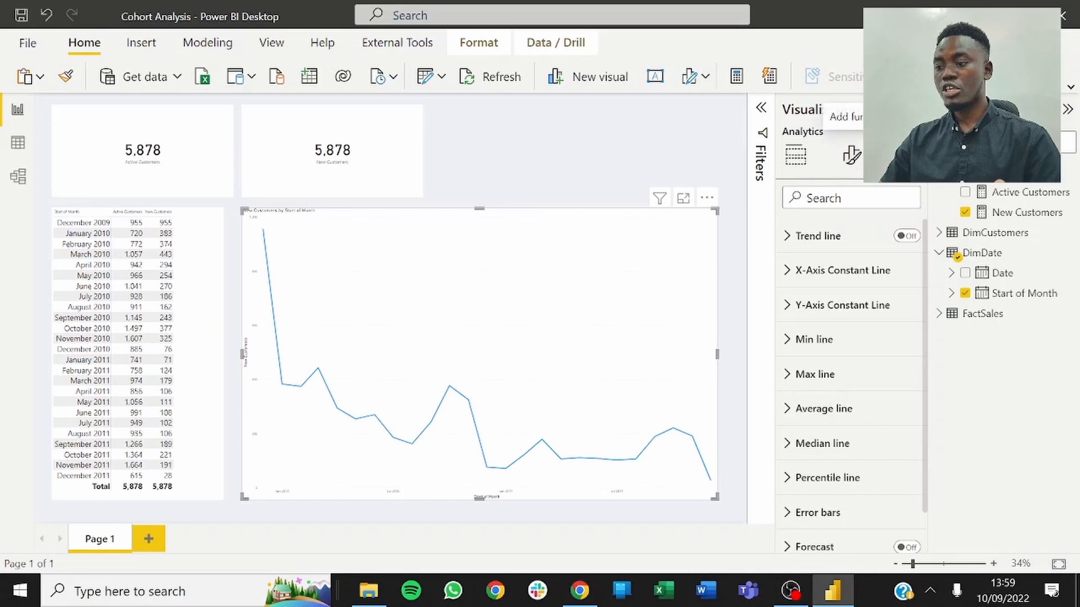
click(907, 237)
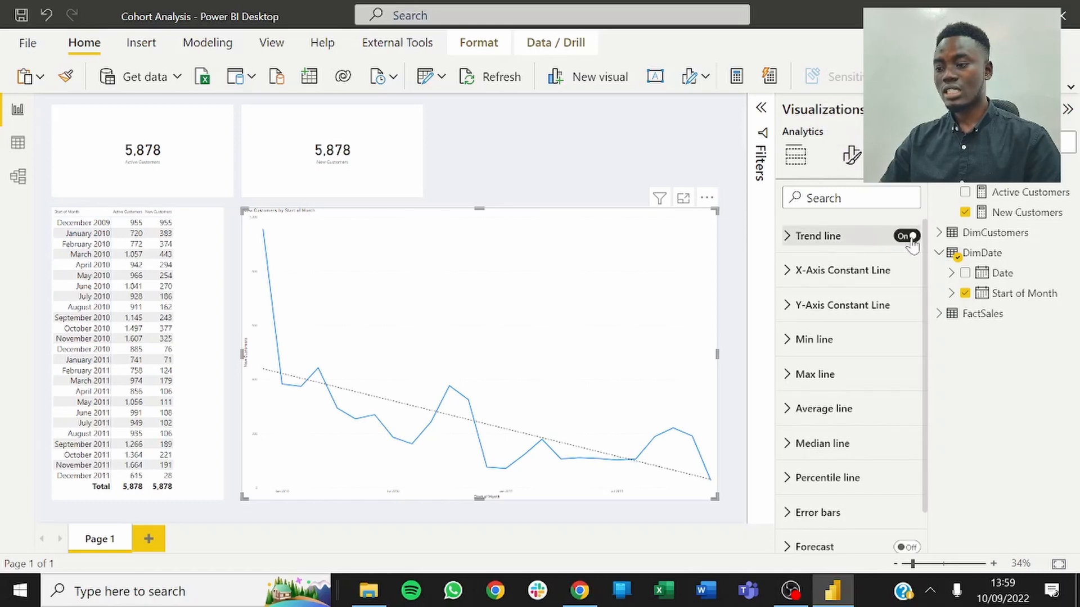
click(906, 236)
scroll(877, 450, down, 1)
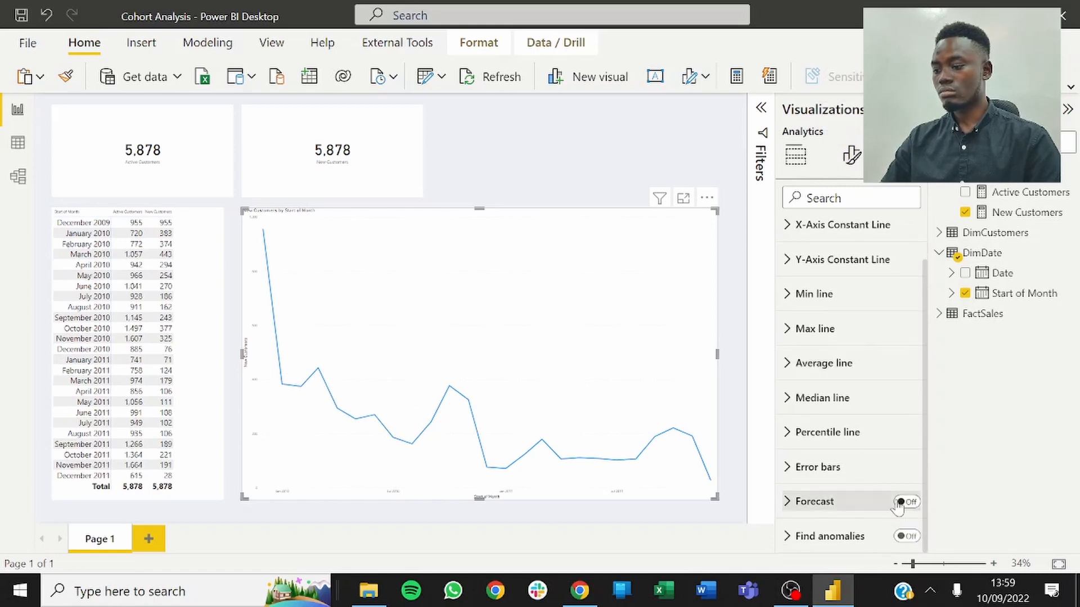
click(906, 503)
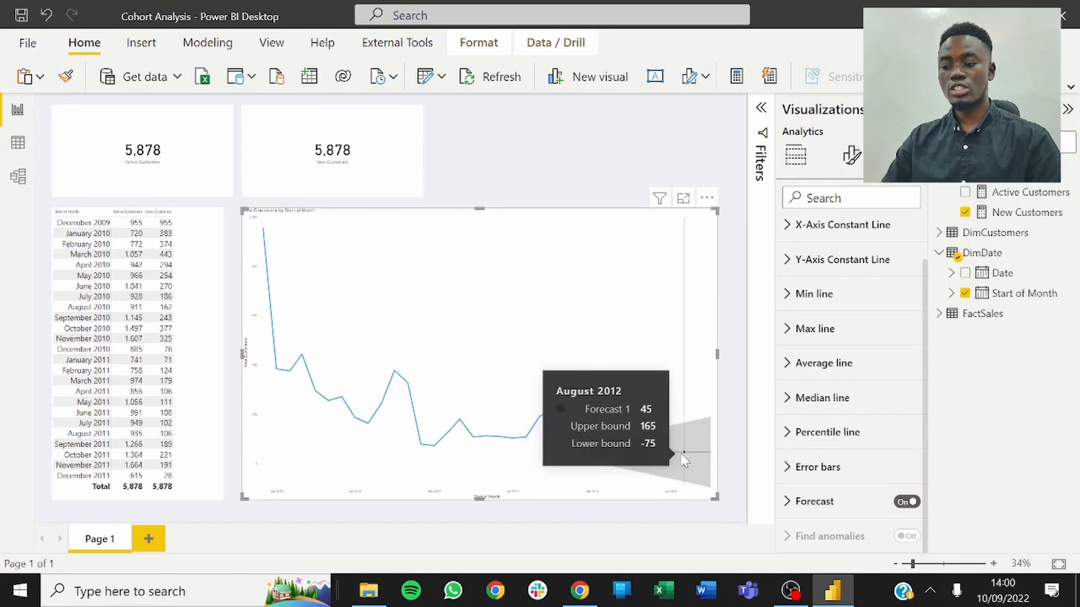
click(907, 503)
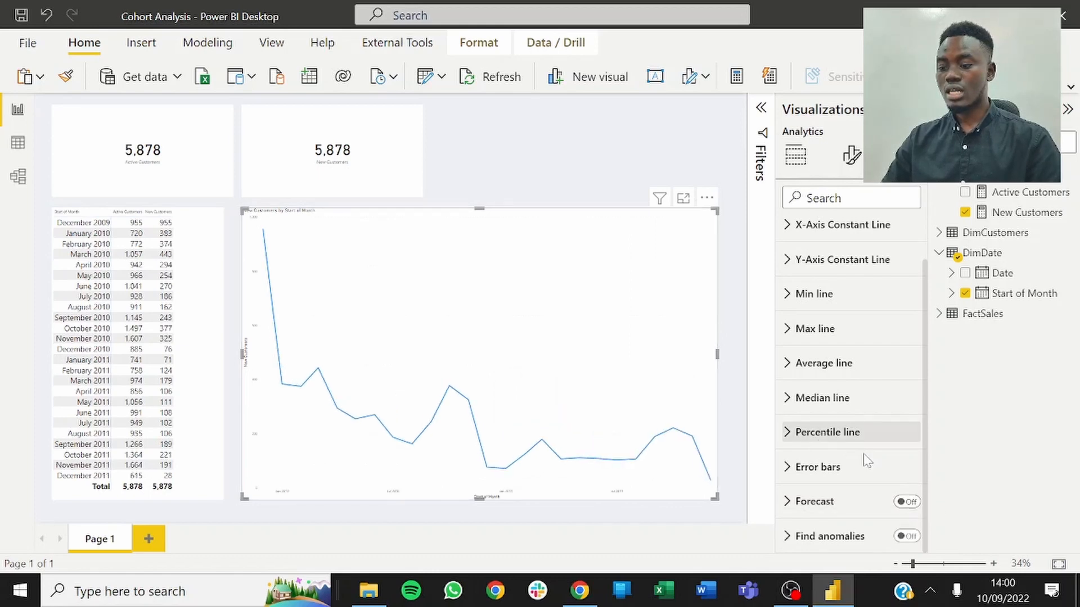
Step: Add a percentile line for the New Customers series to the line chart and set its percentile to 50%
click(867, 433)
click(810, 355)
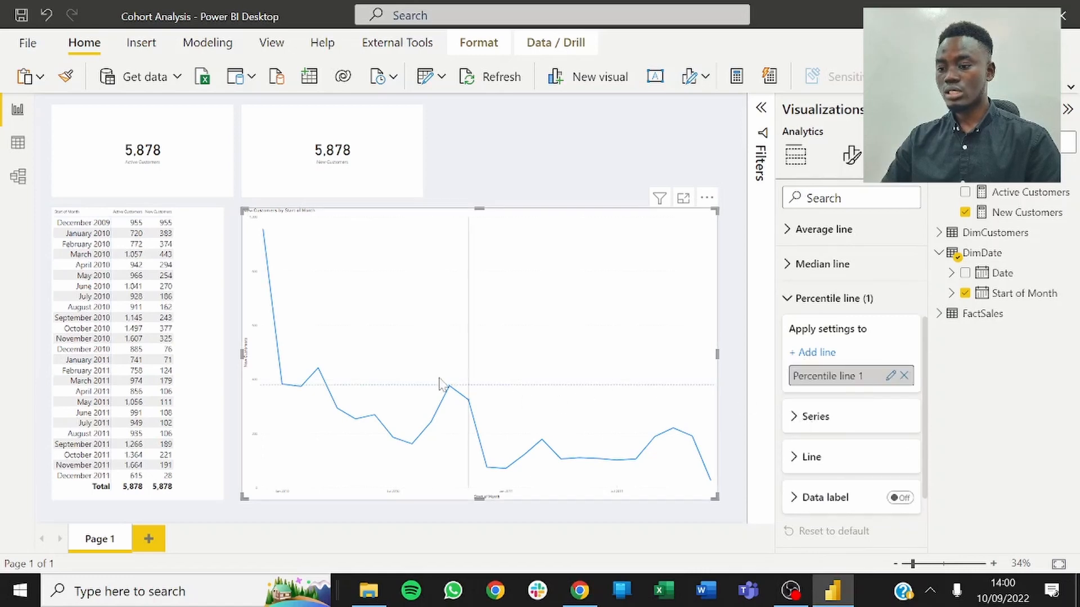
click(890, 378)
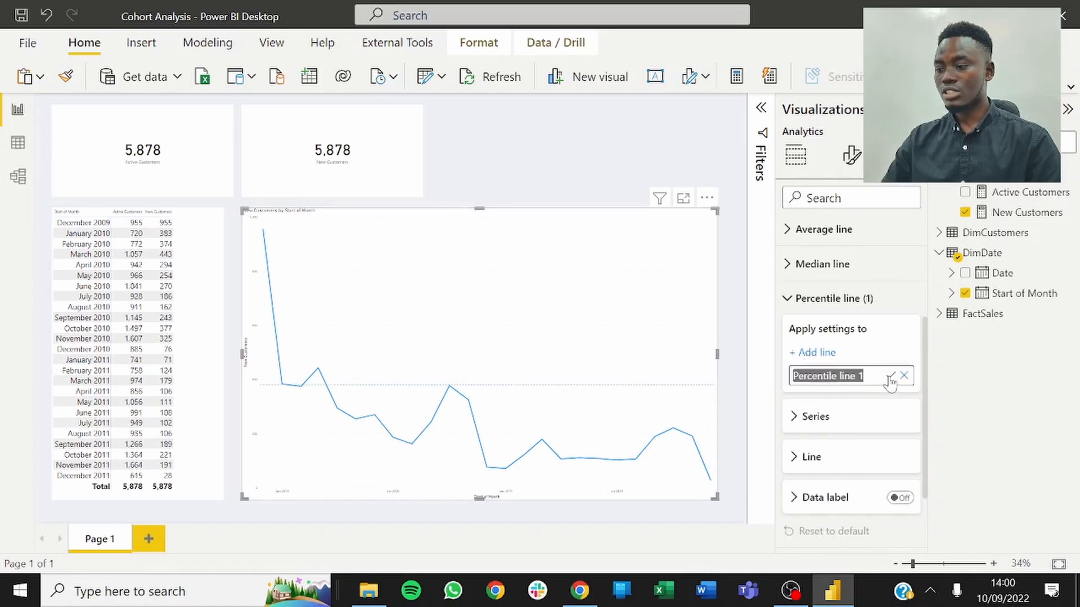
click(878, 399)
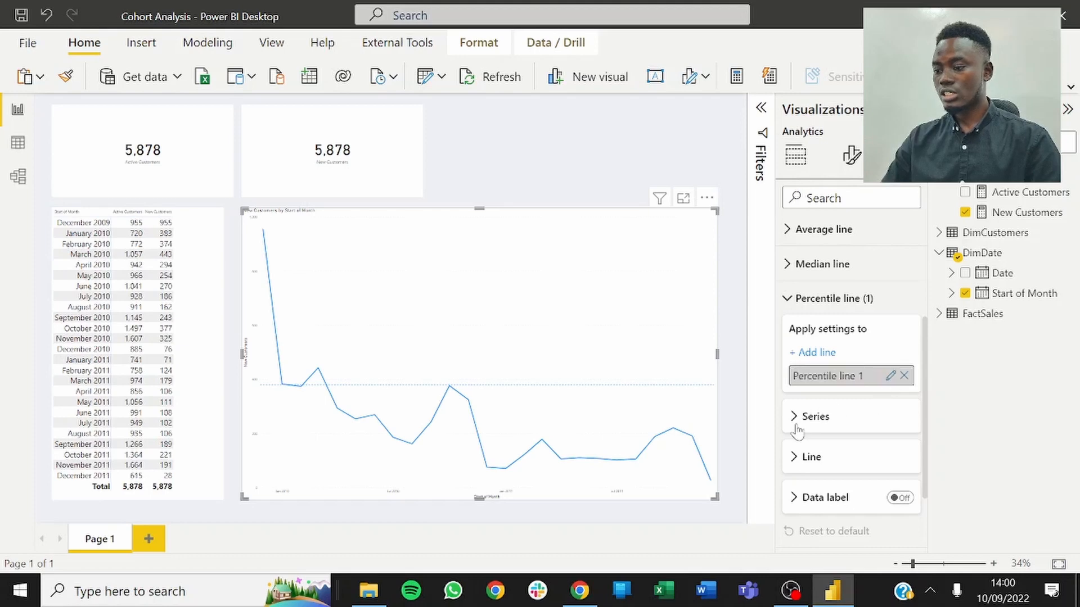
click(797, 431)
click(793, 502)
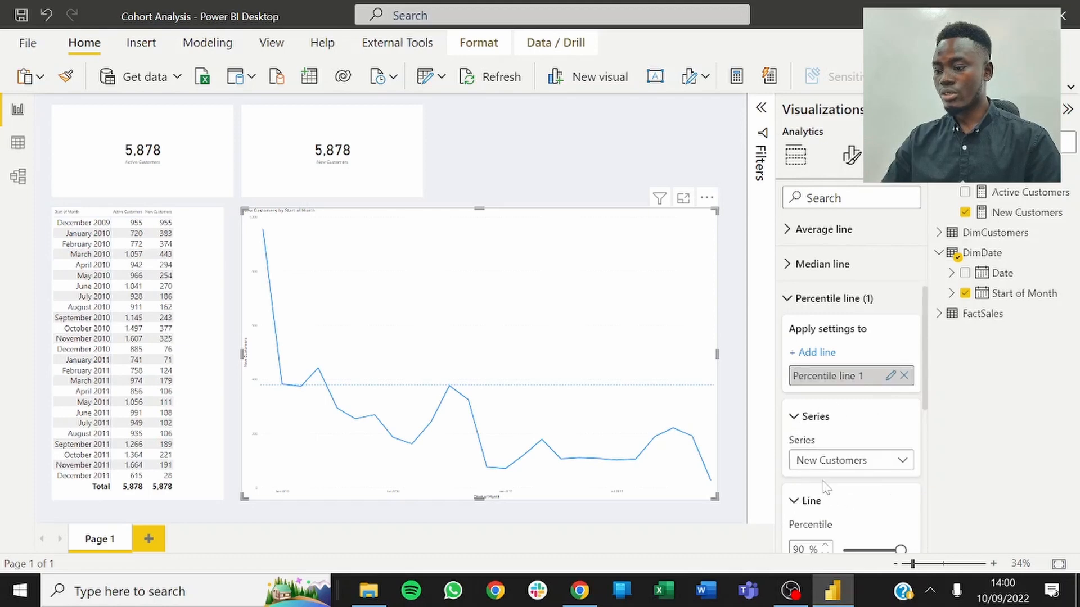
scroll(826, 487, down, 3)
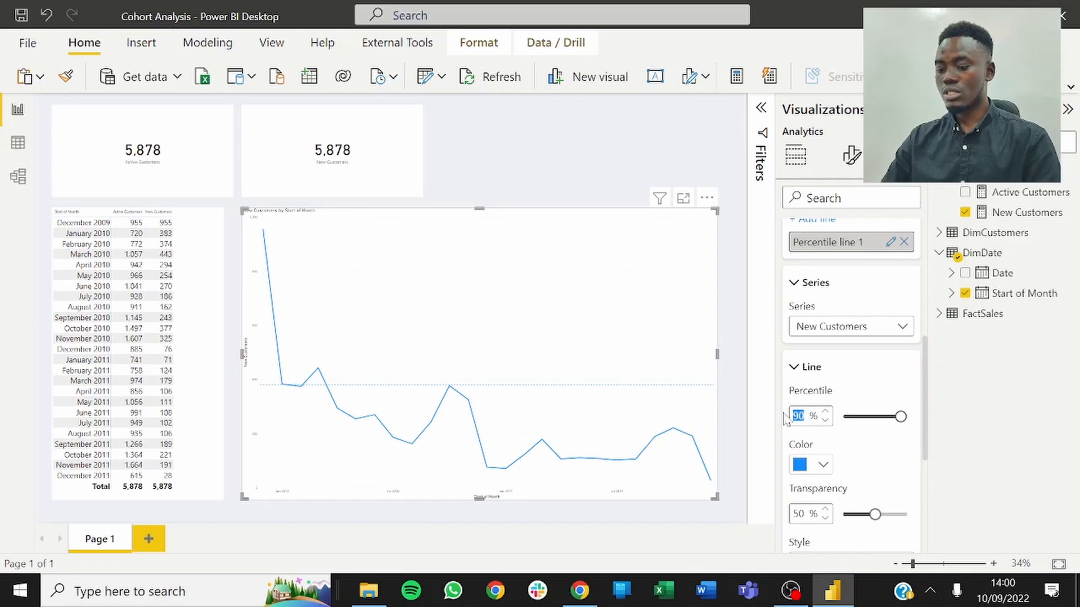
text(50)
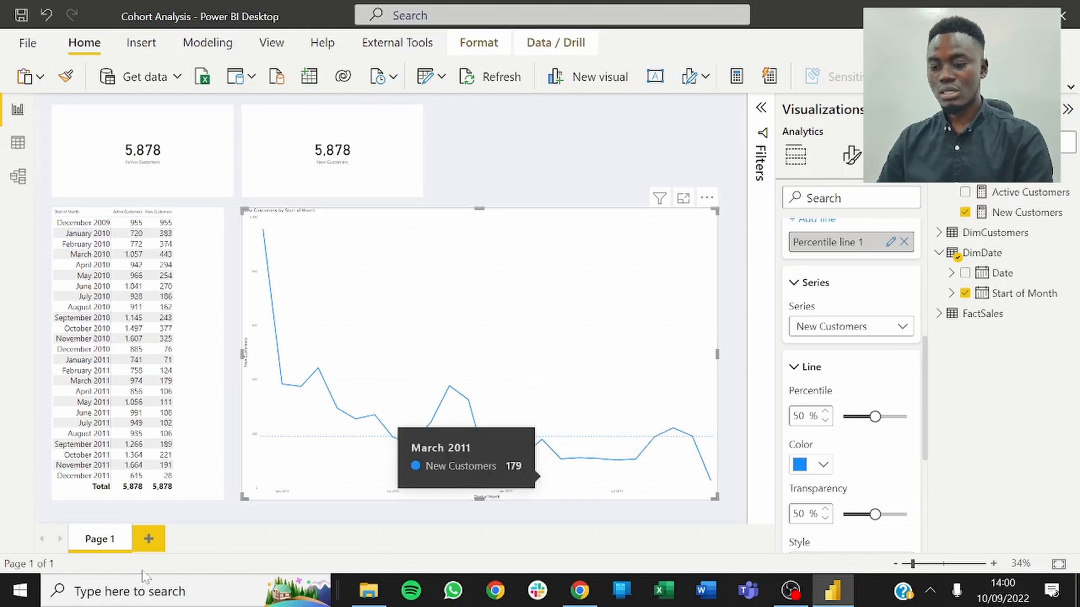
Step: Rename the report page Page 1 as New Customers
double_click(109, 539)
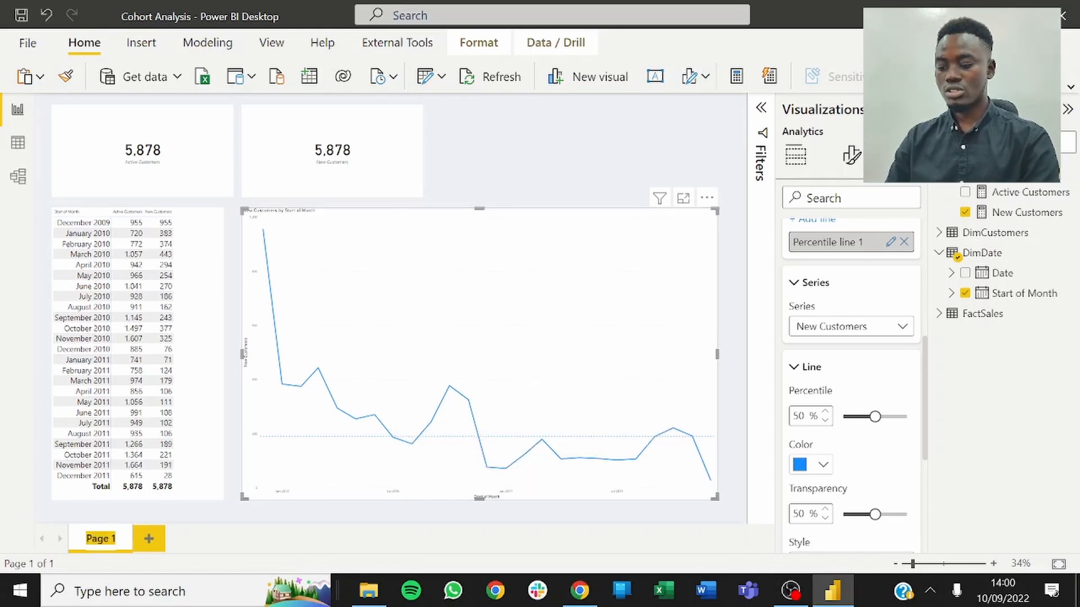
text(New Cust)
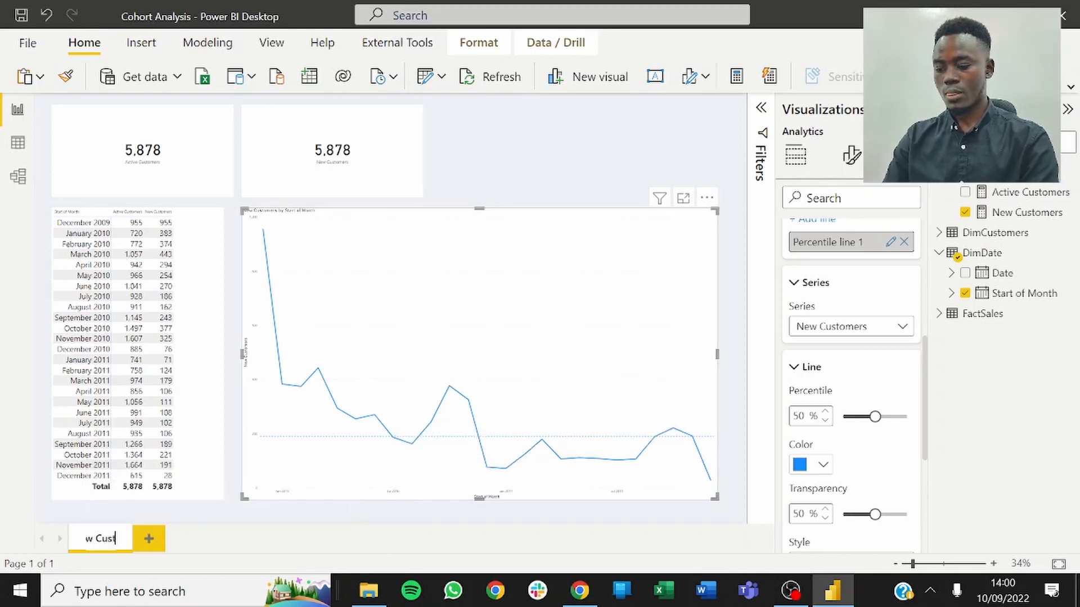
text(omers)
key(Return)
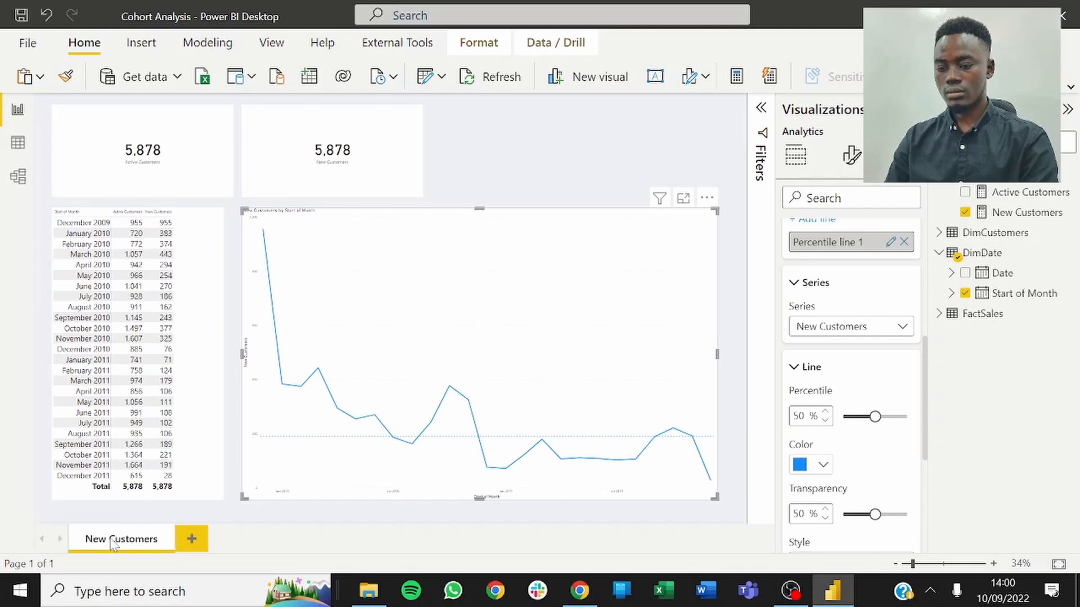
Step: Delete the New Customers card and the monthly matrix from the page
click(375, 169)
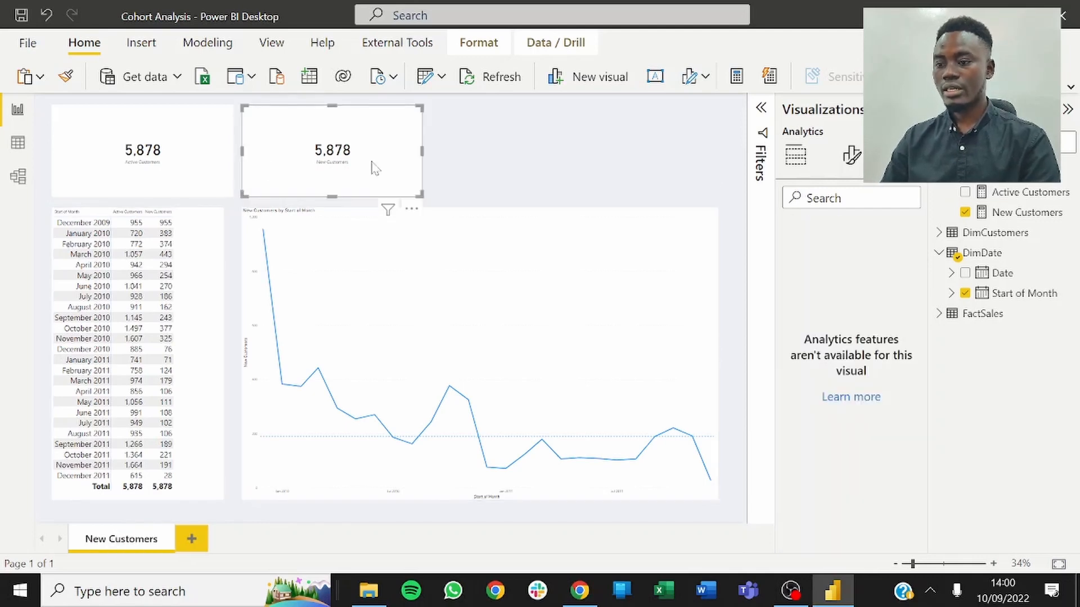
key(Delete)
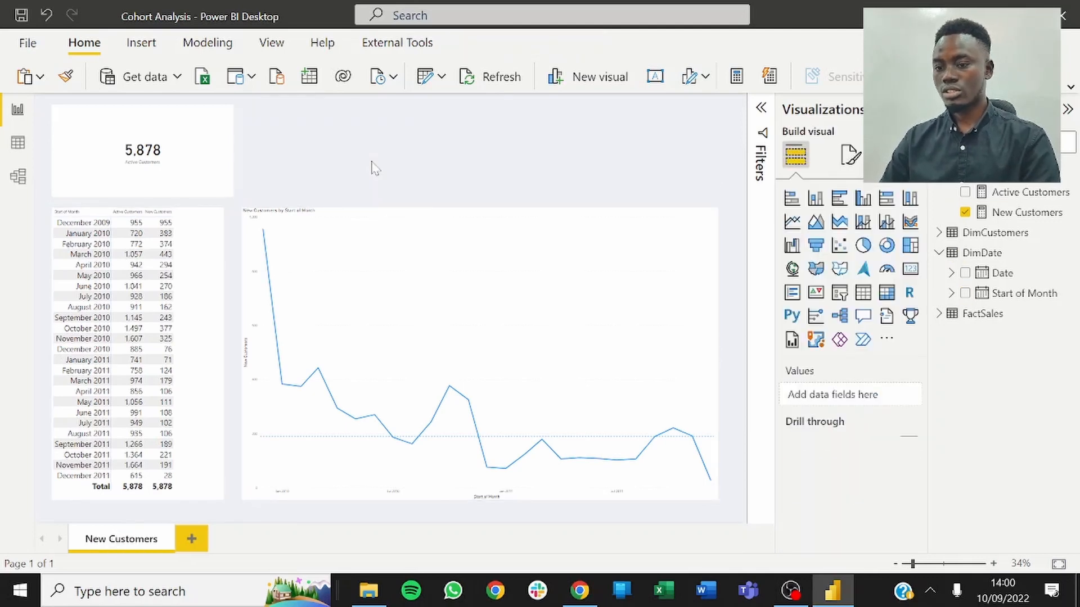
click(208, 233)
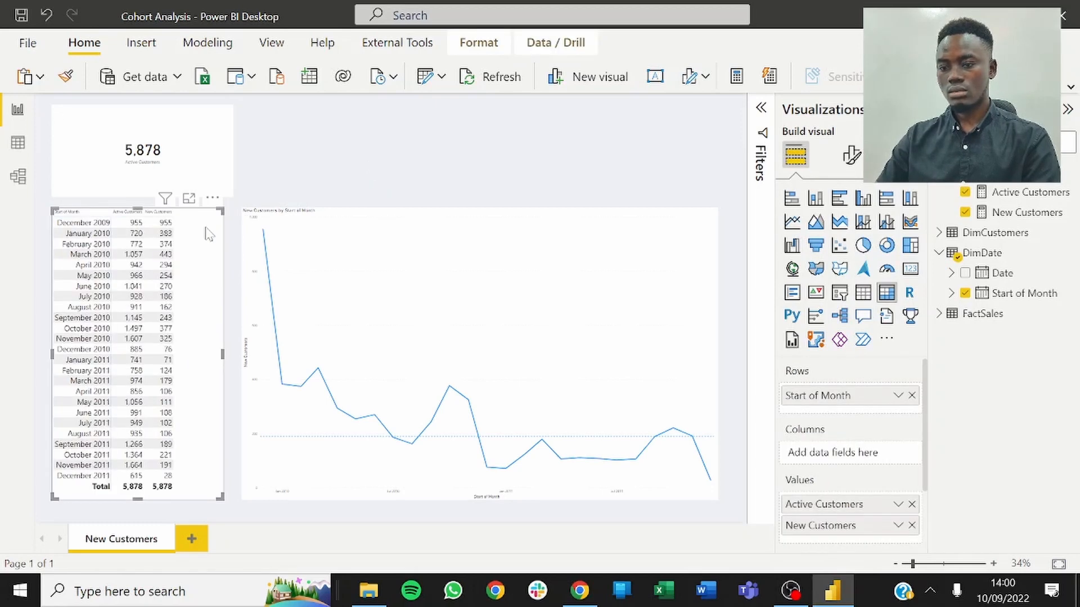
key(Delete)
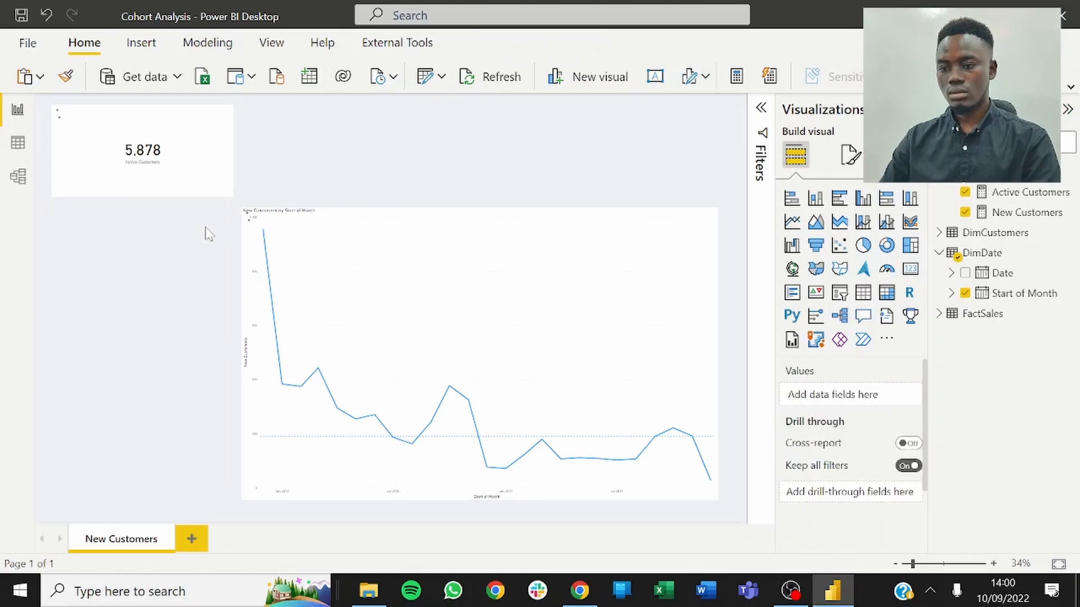
Step: Widen the New Customers line chart leftward into the space freed by the matrix, keeping its right edge in place
click(242, 356)
drag(144, 365, 89, 360)
click(388, 145)
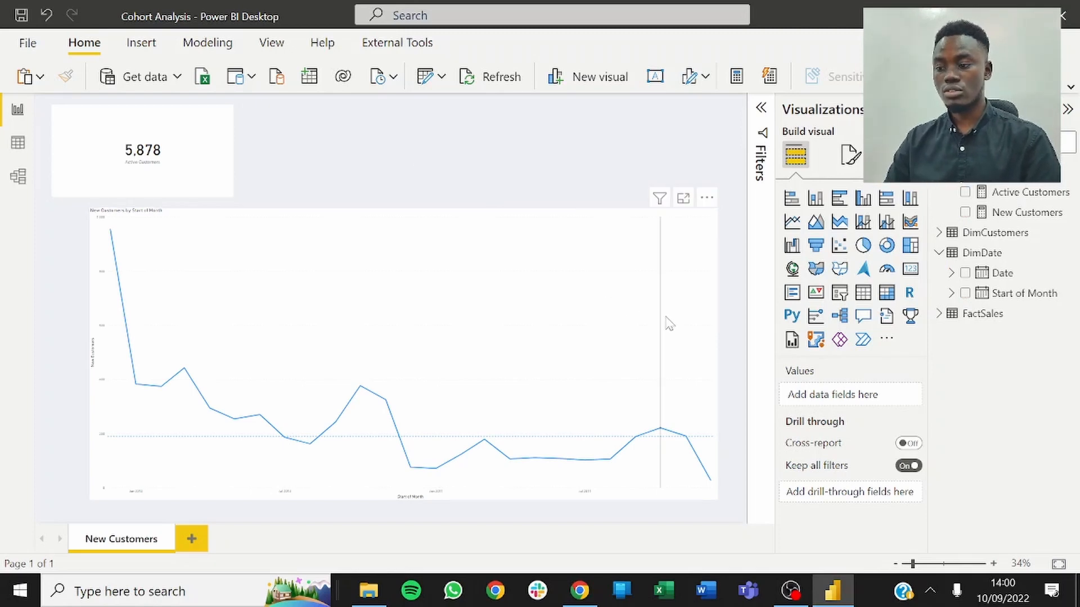
click(668, 325)
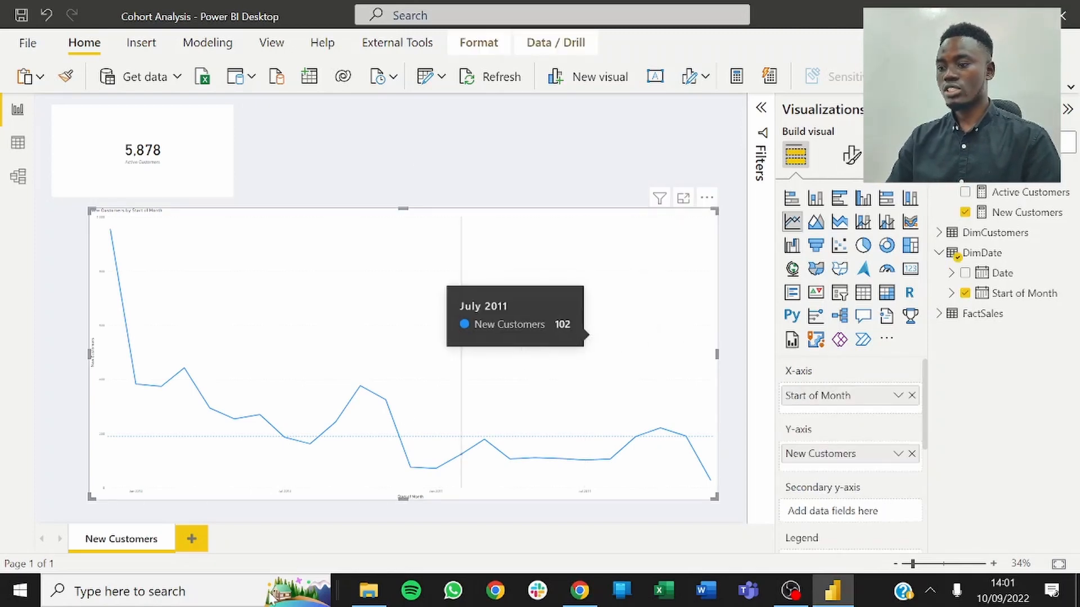
Step: Set the canvas type of the New Customers page to 16:9
right_click(138, 543)
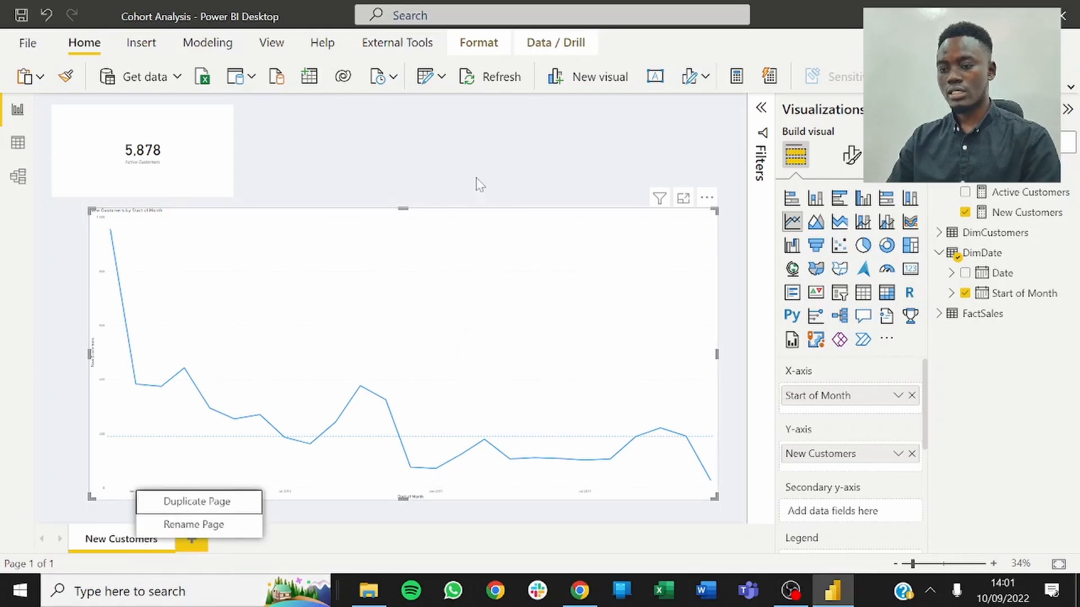
click(741, 185)
click(849, 157)
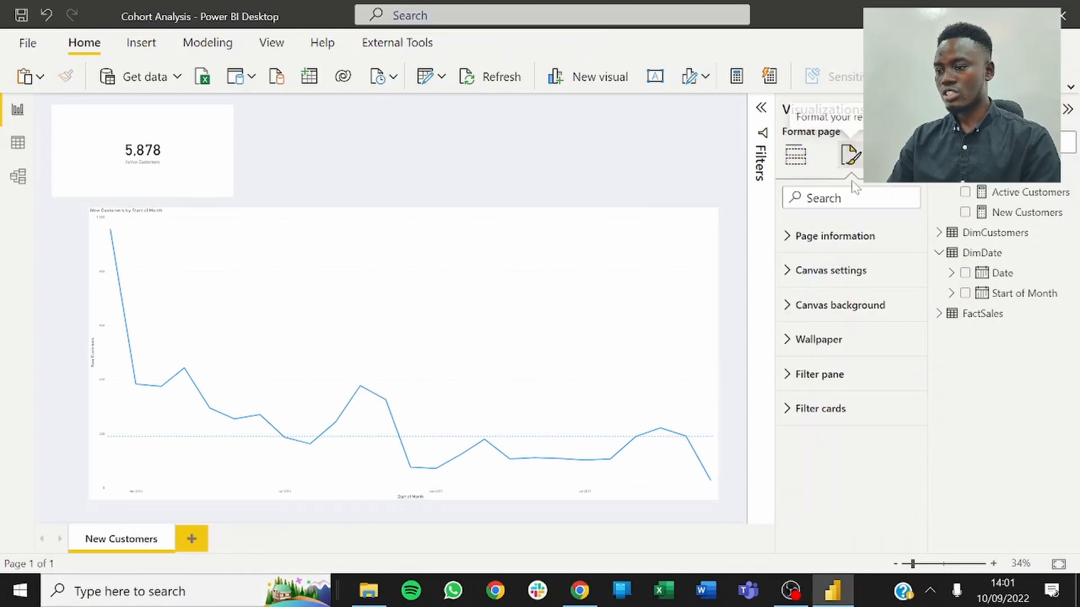
click(801, 237)
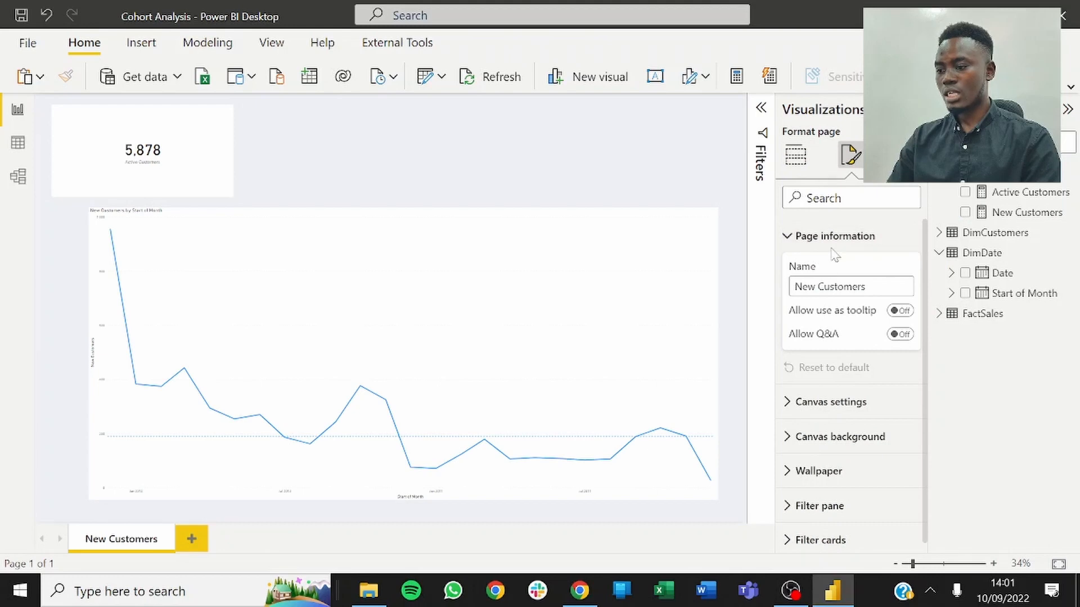
click(795, 157)
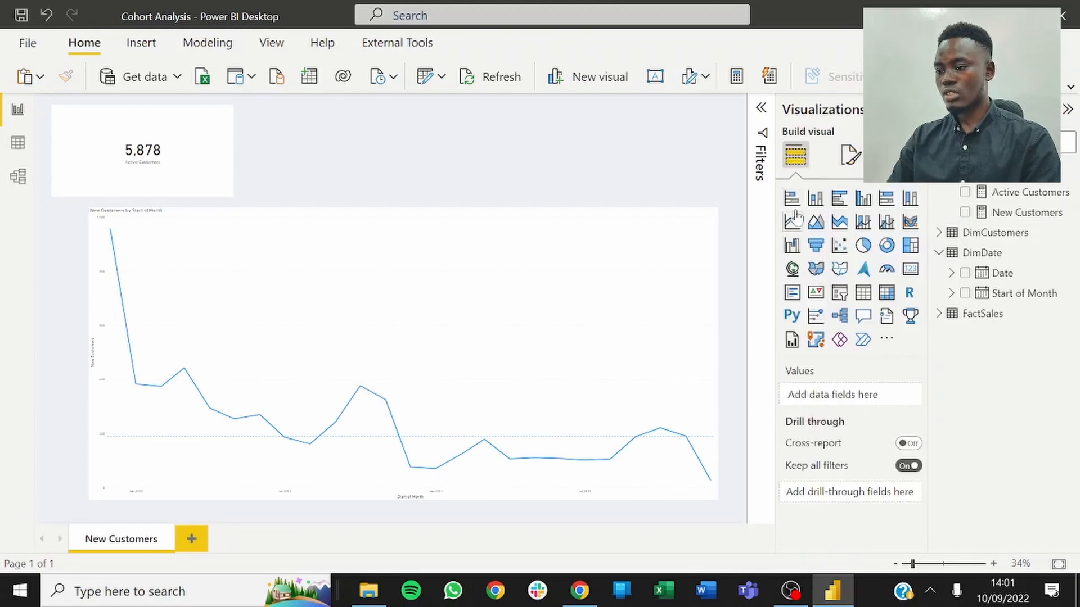
click(849, 153)
click(790, 271)
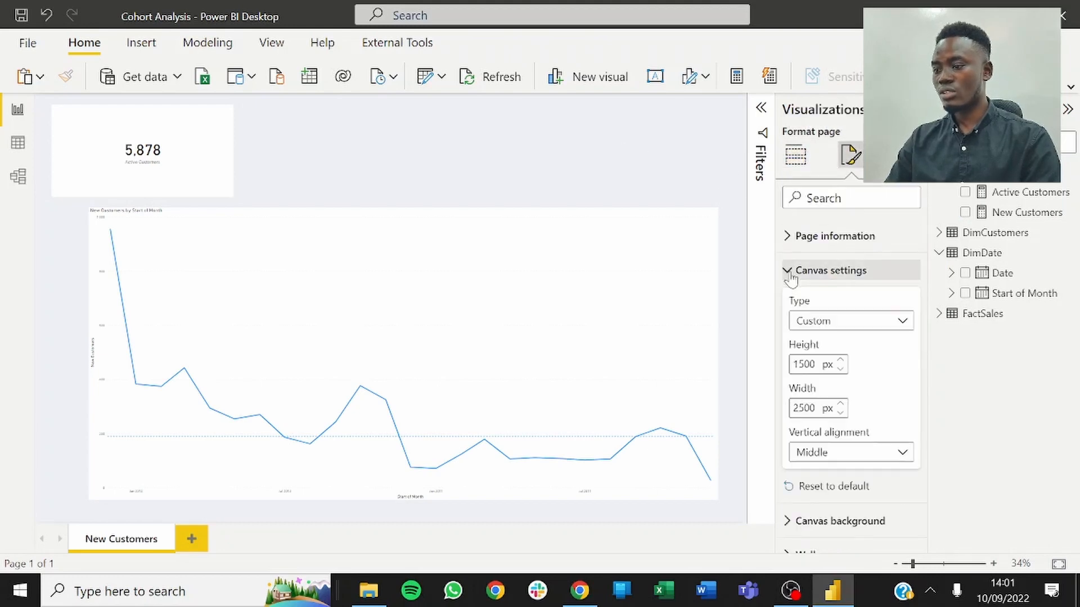
click(841, 323)
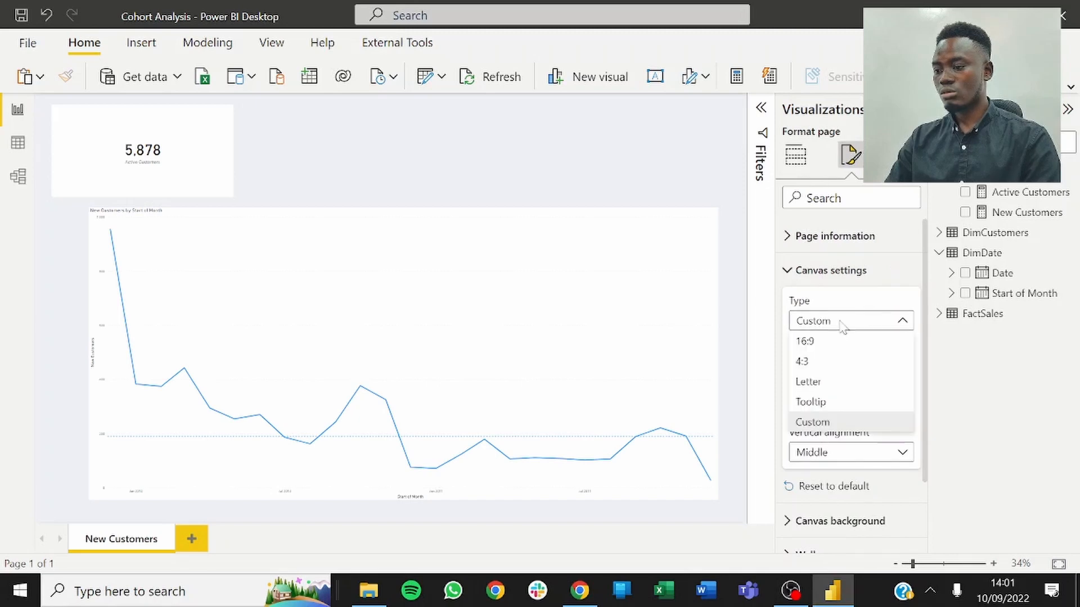
click(829, 342)
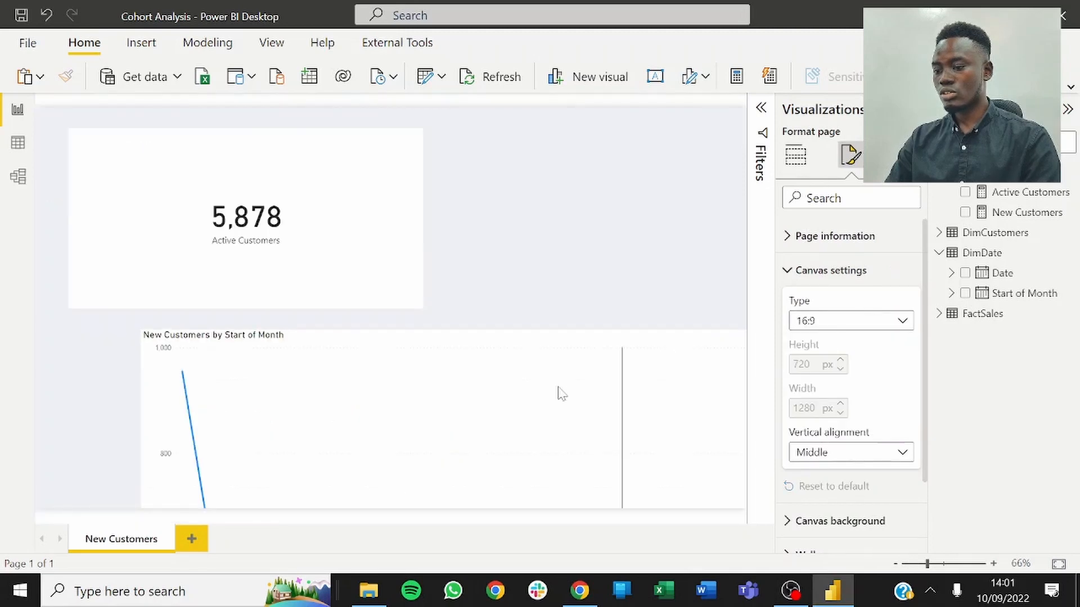
Step: Shrink the New Customers line chart and place it below the Active Customers card so it fits within the page
drag(360, 366, 99, 300)
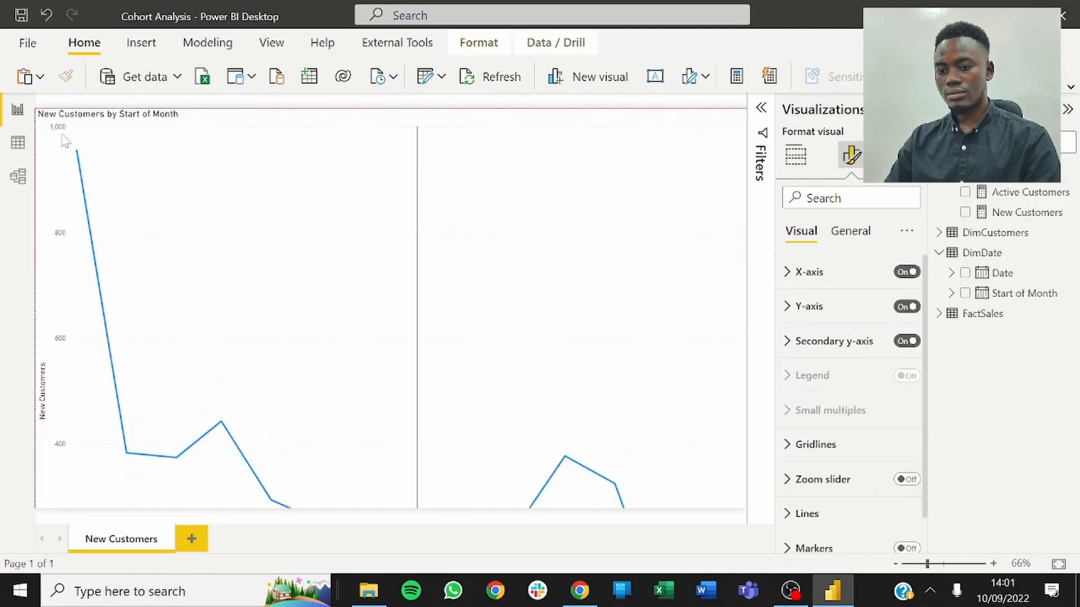
drag(62, 134, 61, 133)
drag(105, 228, 502, 454)
drag(594, 453, 278, 224)
drag(36, 201, 242, 249)
drag(504, 352, 416, 353)
Step: Reduce the Active Customers card and align its left edge with the line chart near the page's upper-left corner
click(376, 248)
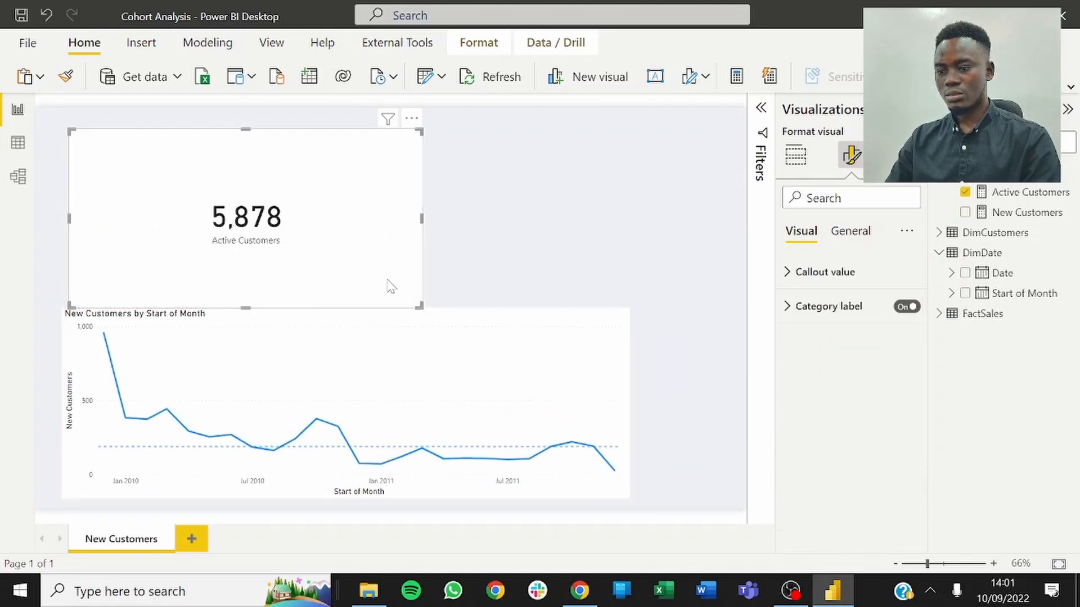
drag(422, 306, 299, 215)
drag(219, 197, 213, 193)
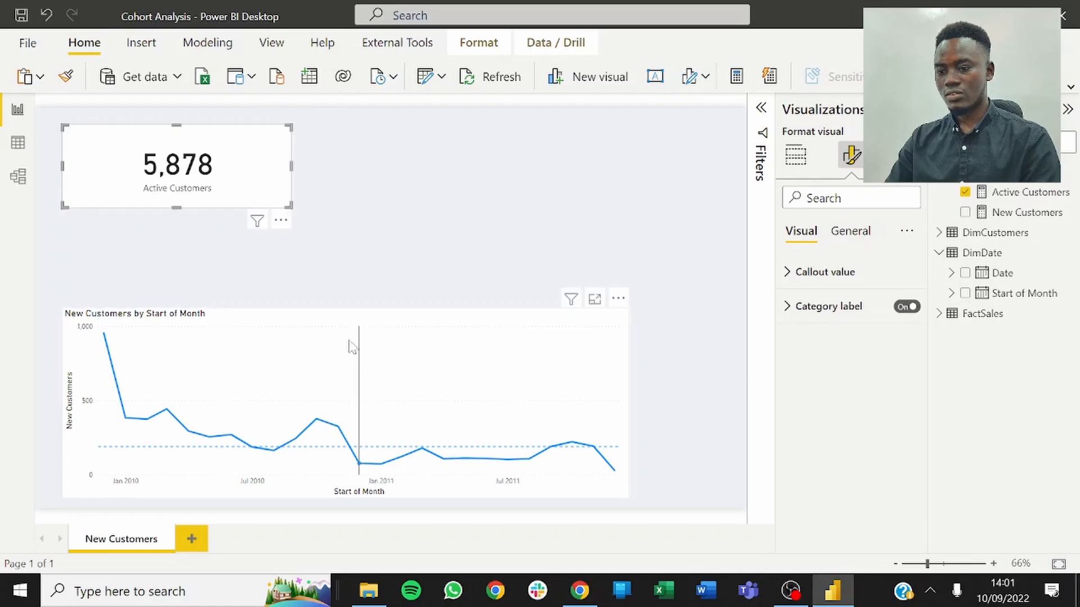
Step: Enlarge the line chart to fill the page area below the card and align its left edge with the card
drag(374, 347, 373, 341)
drag(631, 505, 681, 483)
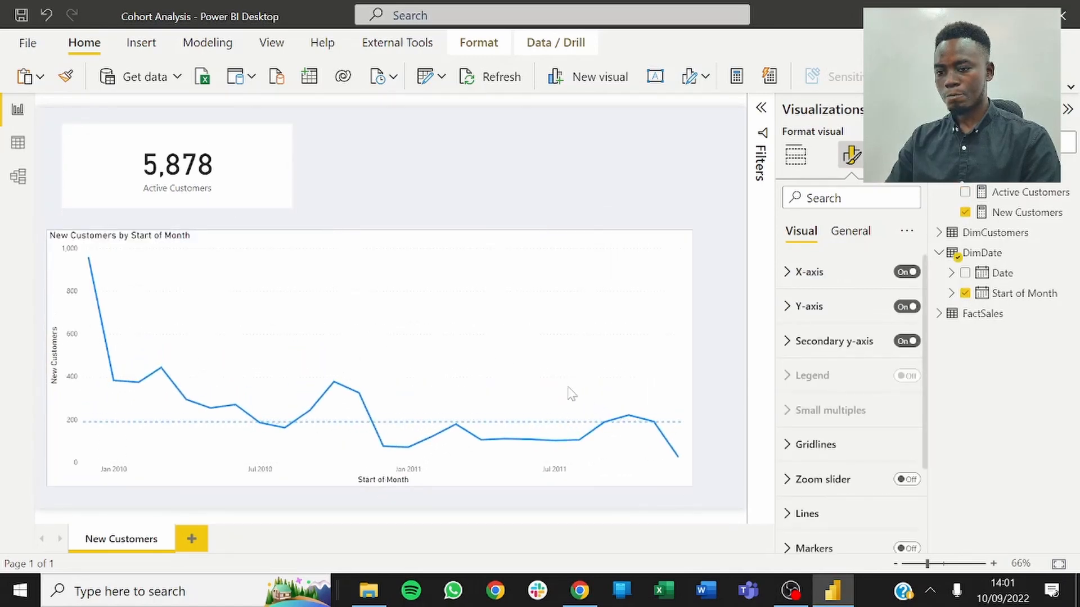
drag(502, 338, 512, 338)
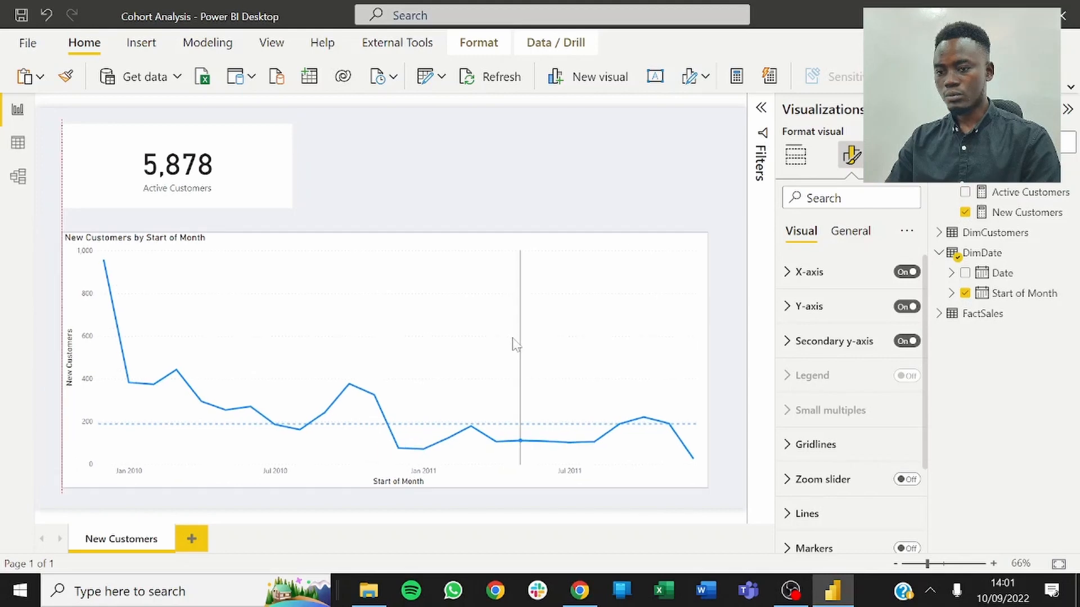
click(498, 192)
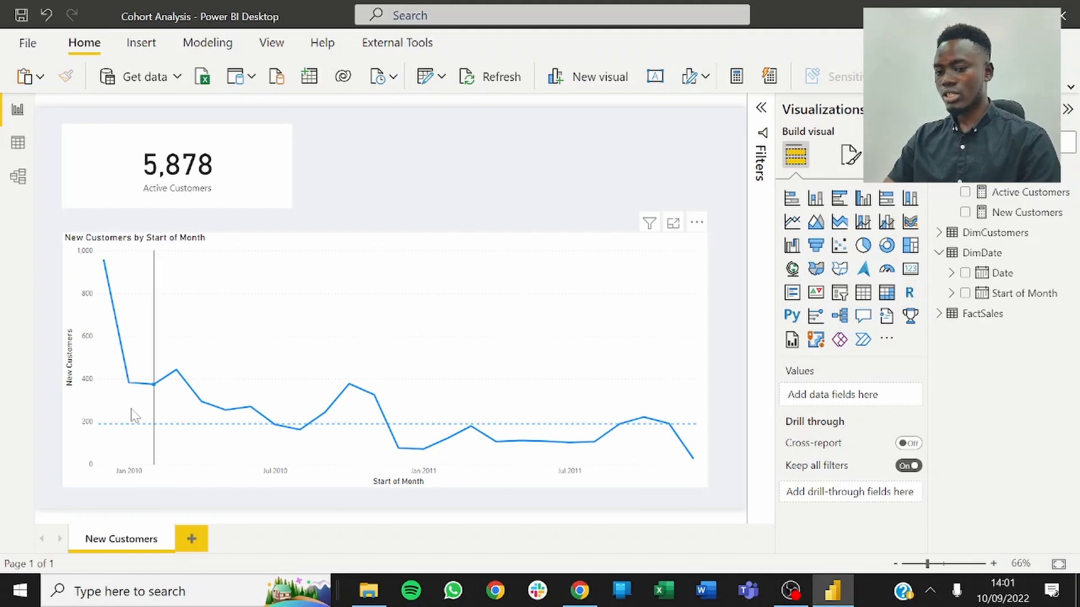
Step: Remove Percentile line 1 from the New Customers line chart
mouse_move(108, 424)
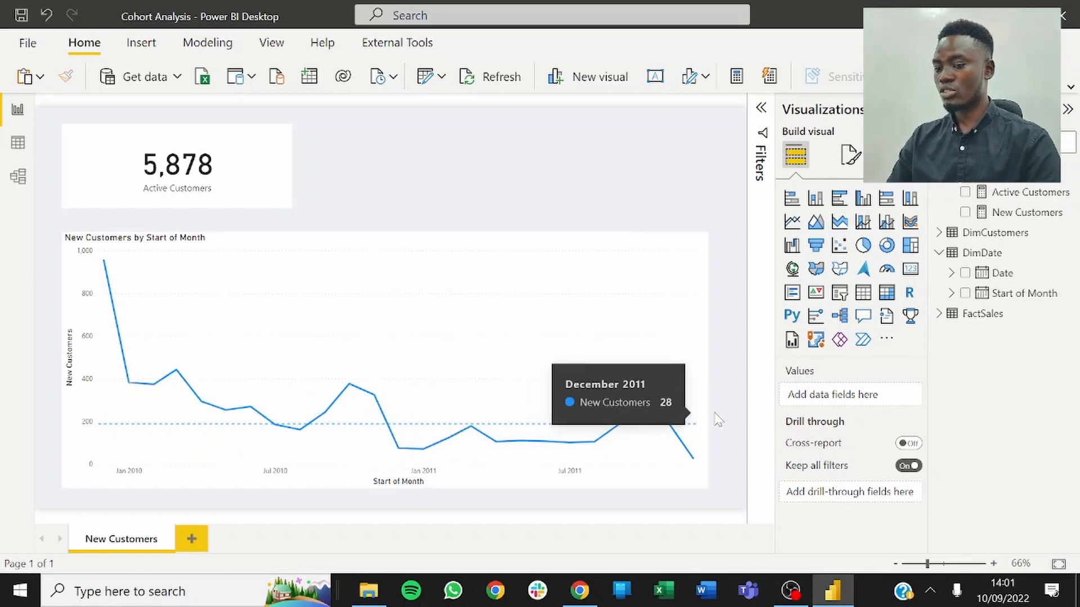
click(699, 381)
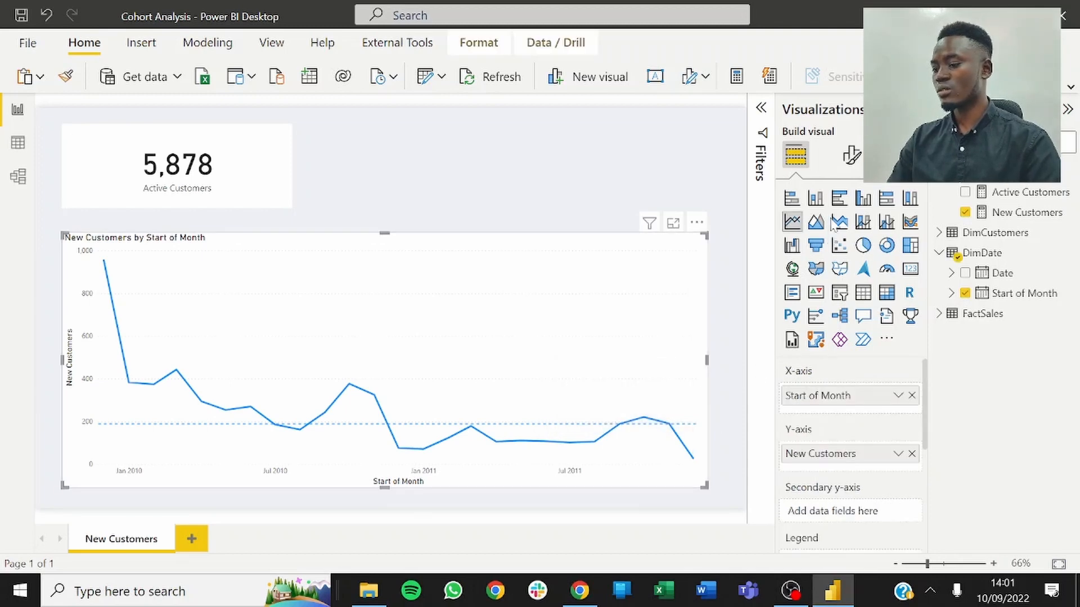
click(851, 155)
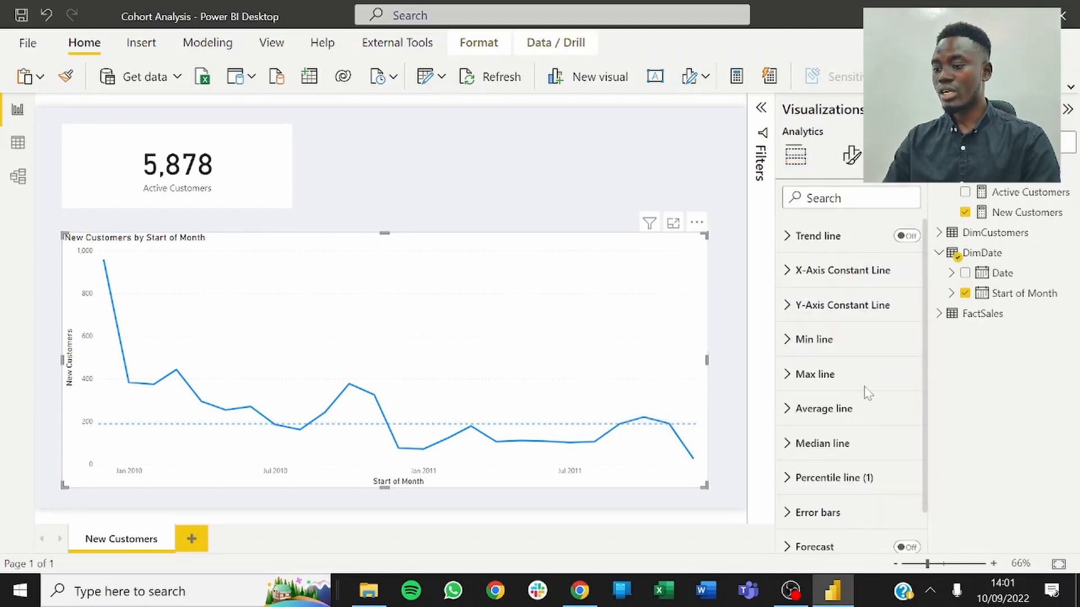
scroll(869, 416, down, 1)
click(871, 435)
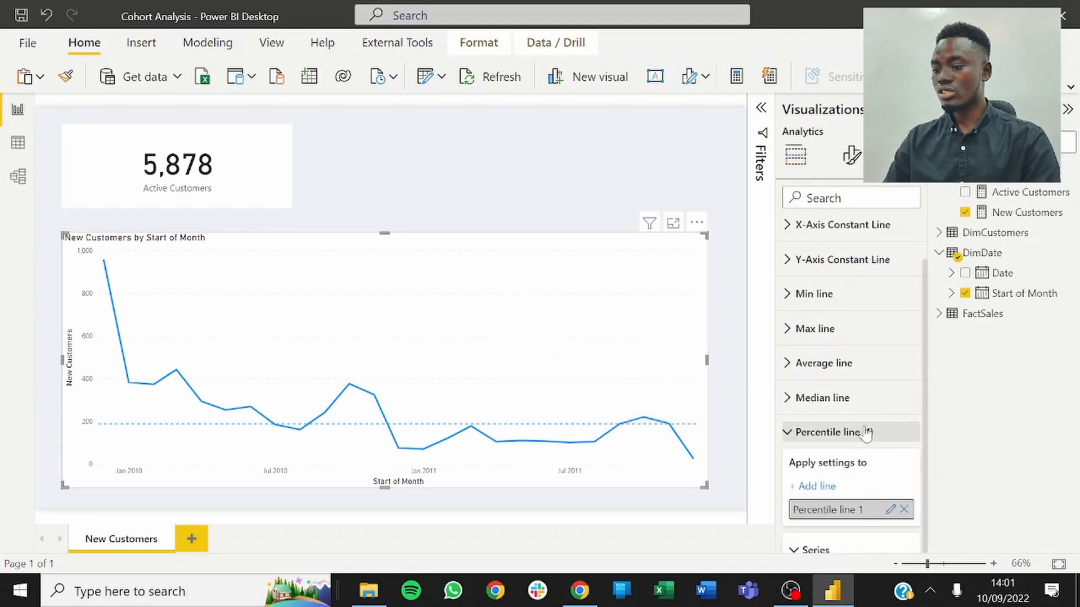
click(904, 509)
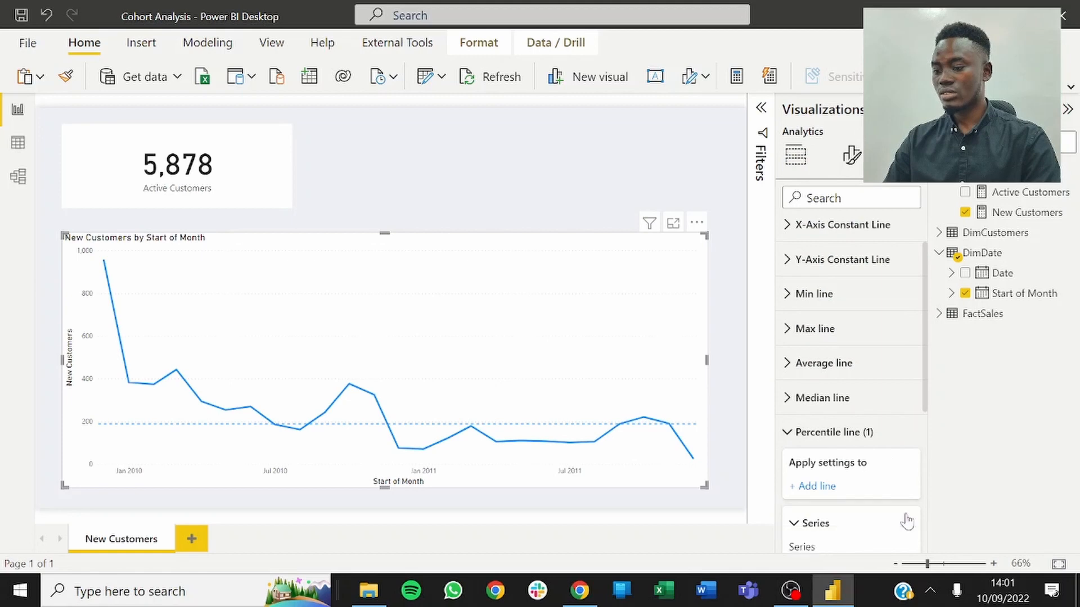
click(526, 179)
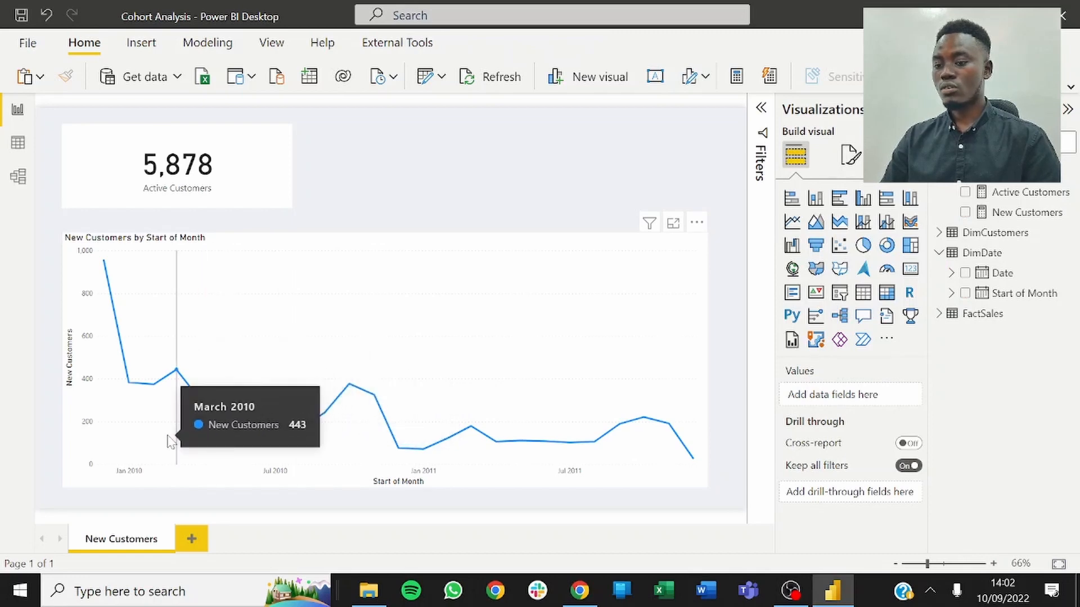
Step: Rename the line chart's X-axis field Start of Month as "Month, Year" and save the report
click(465, 259)
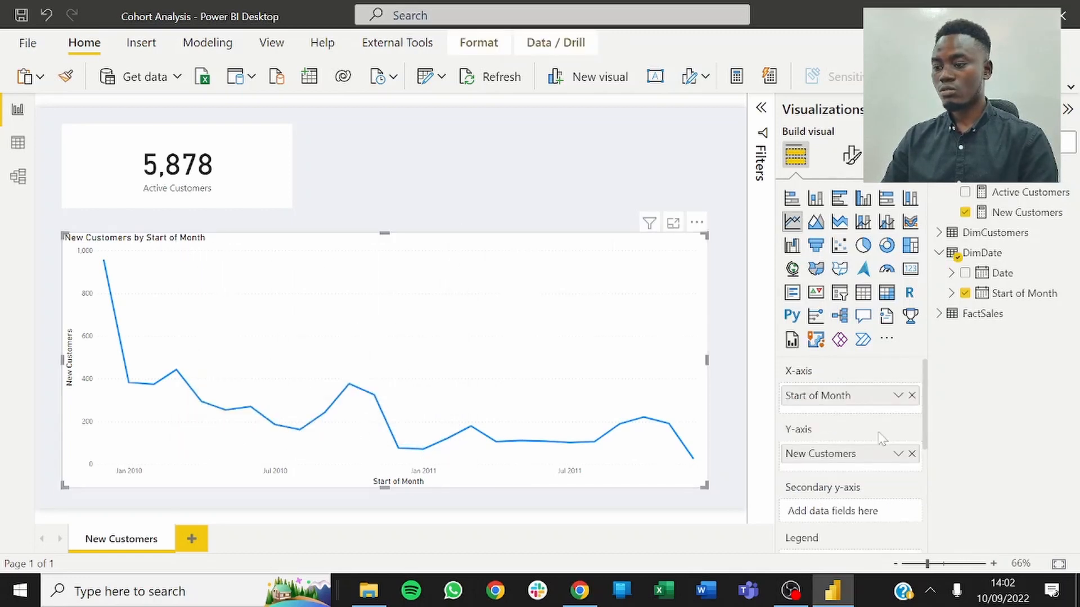
double_click(819, 395)
text(Mo)
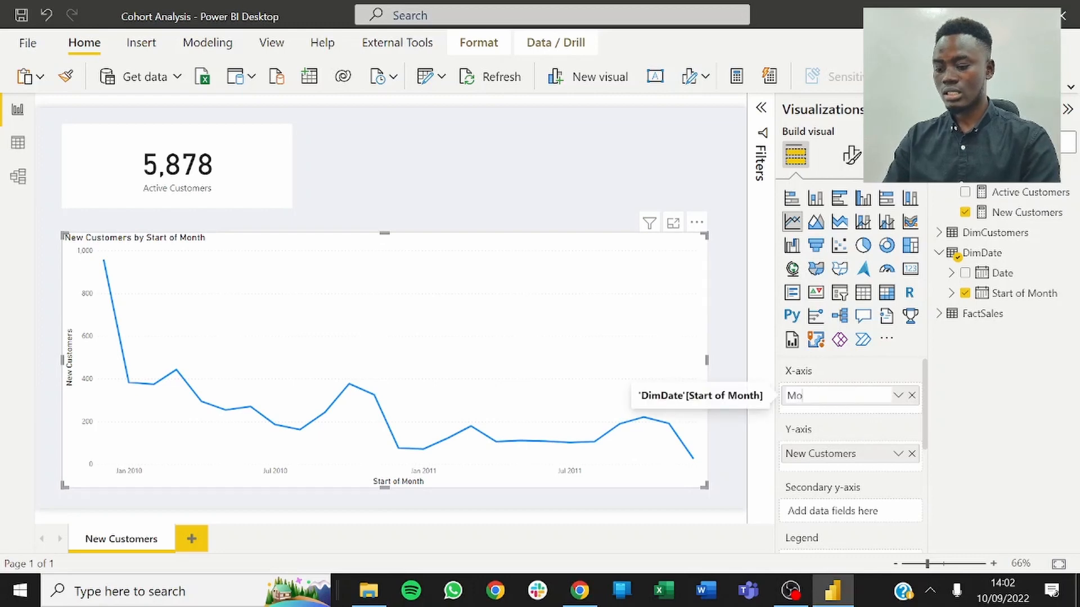
text(nth, Year)
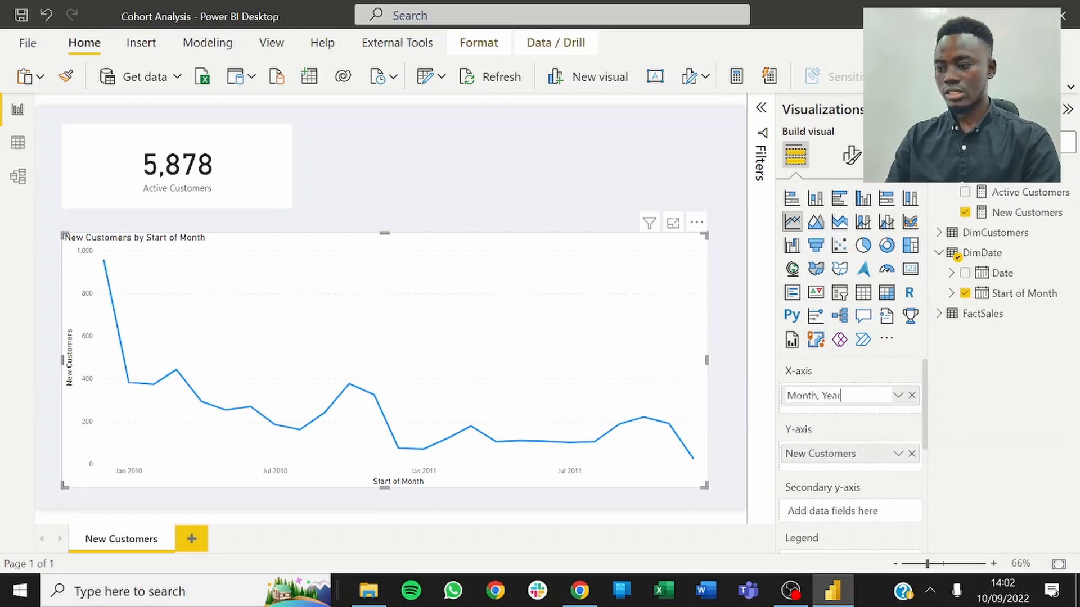
key(Return)
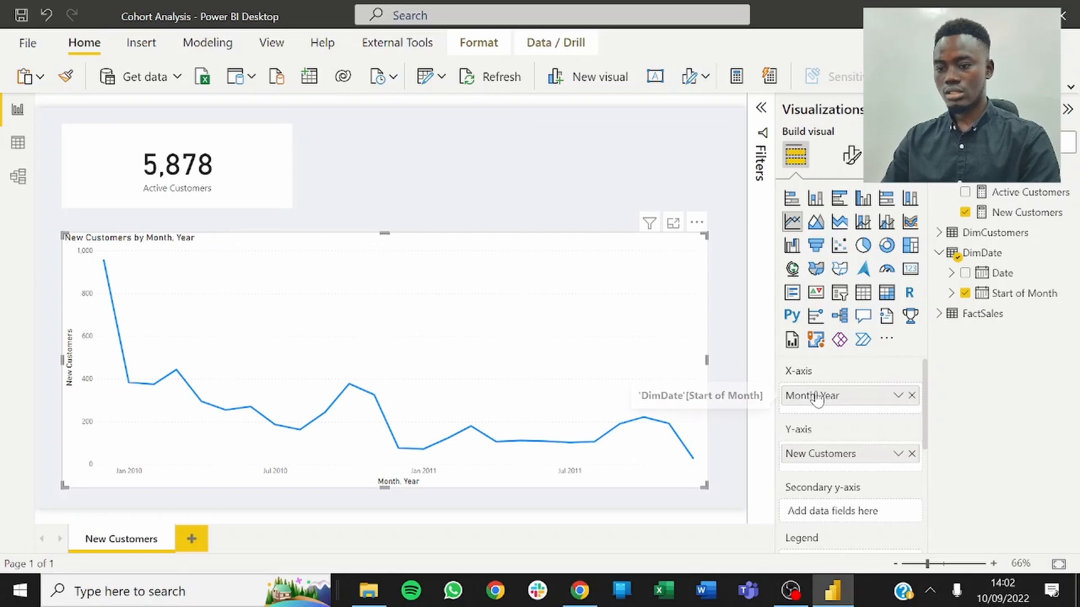
key(ctrl+s)
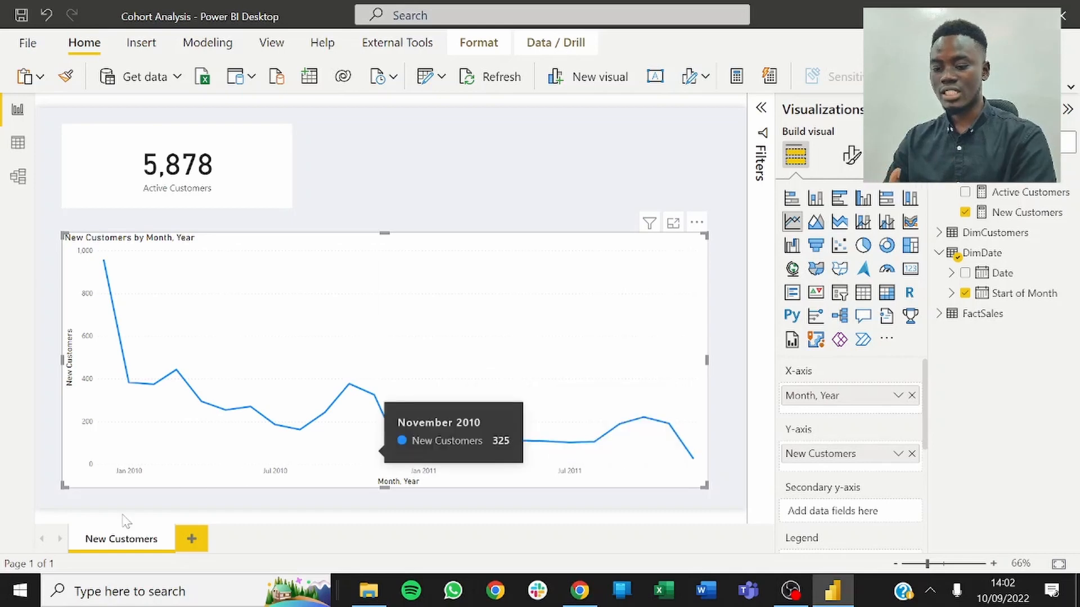
Step: Duplicate the New Customers page and convert the line chart on the copy into a matrix
right_click(117, 547)
click(175, 508)
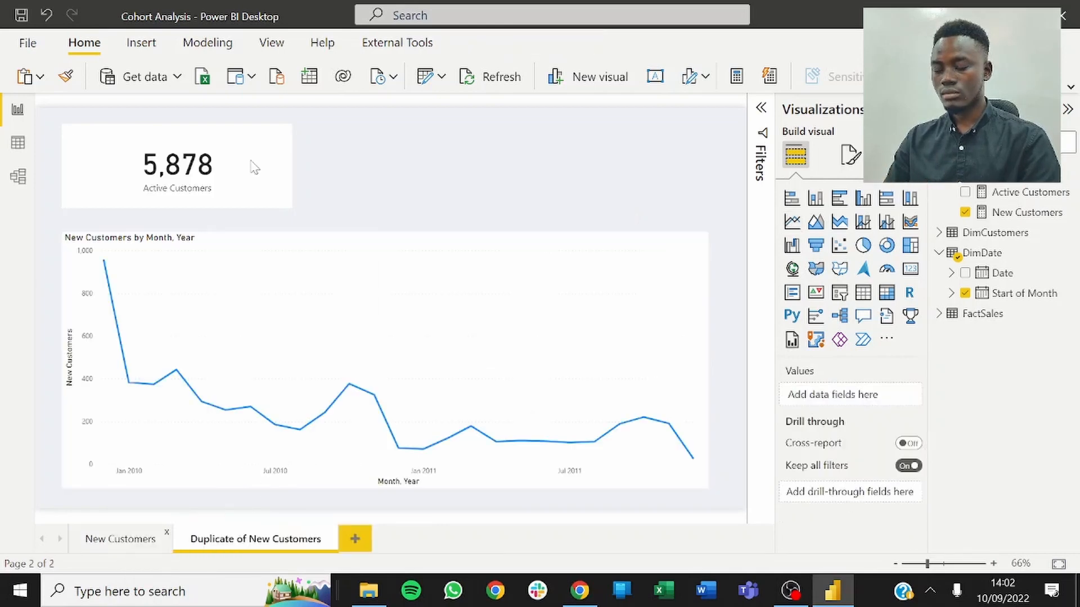
click(374, 257)
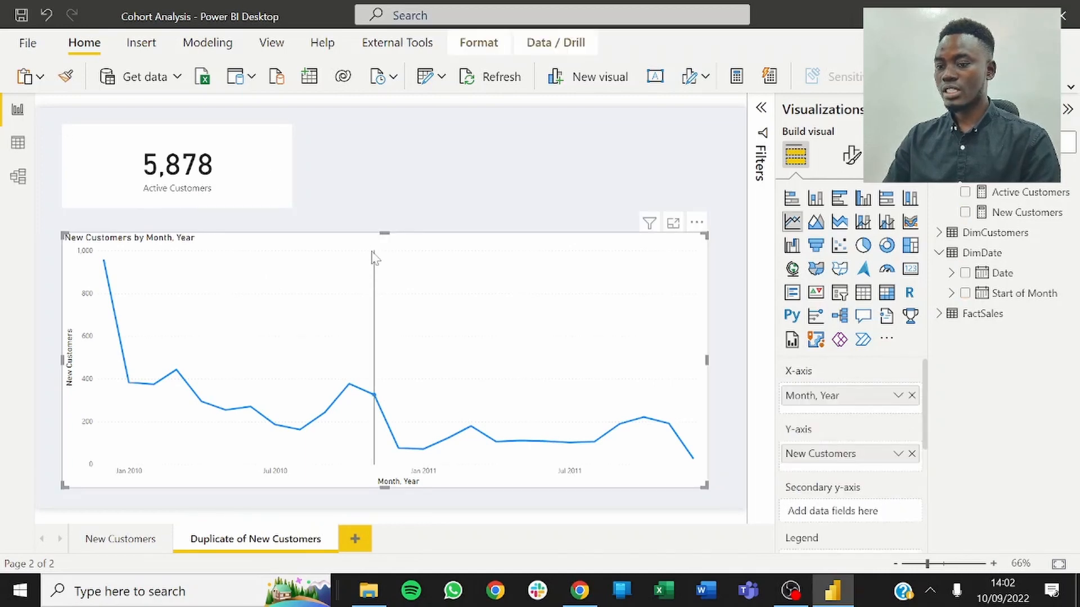
click(885, 293)
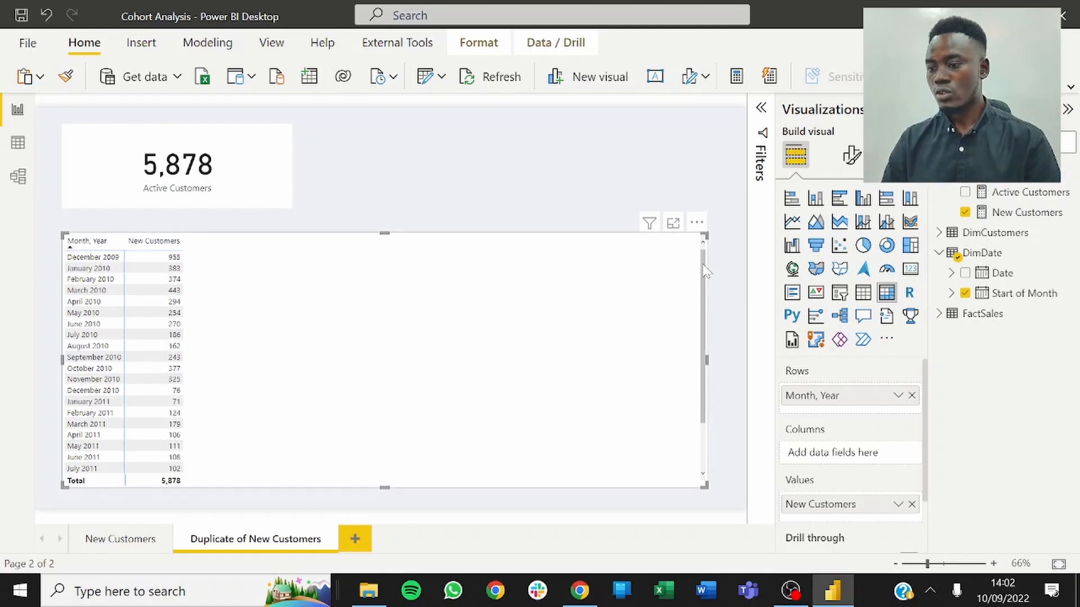
Step: Add Months Since First Transaction from FactSales as the matrix columns and look across the month columns
click(947, 317)
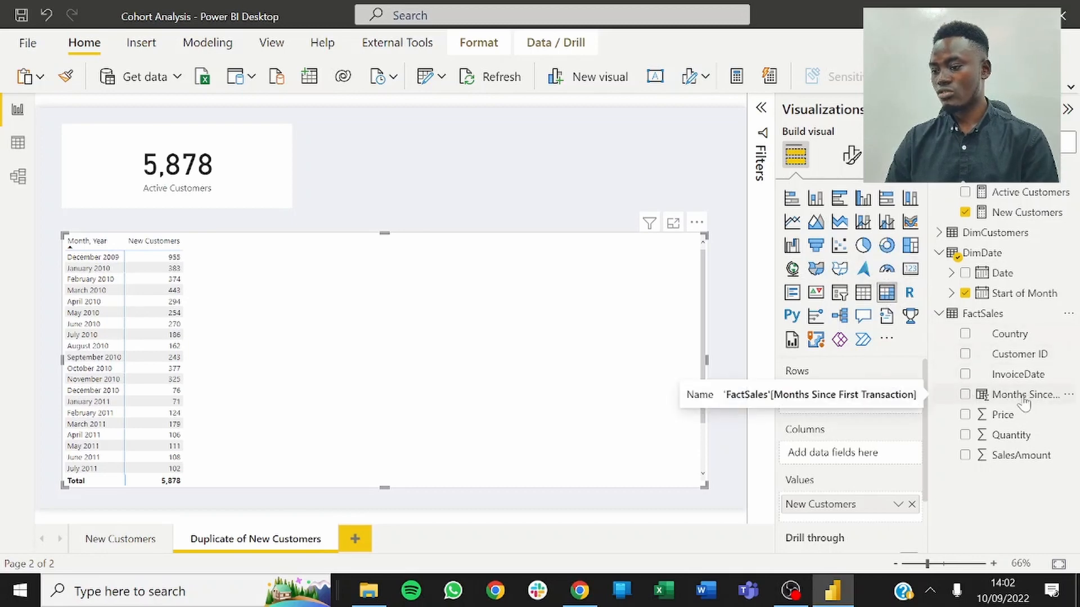
drag(1024, 397, 866, 460)
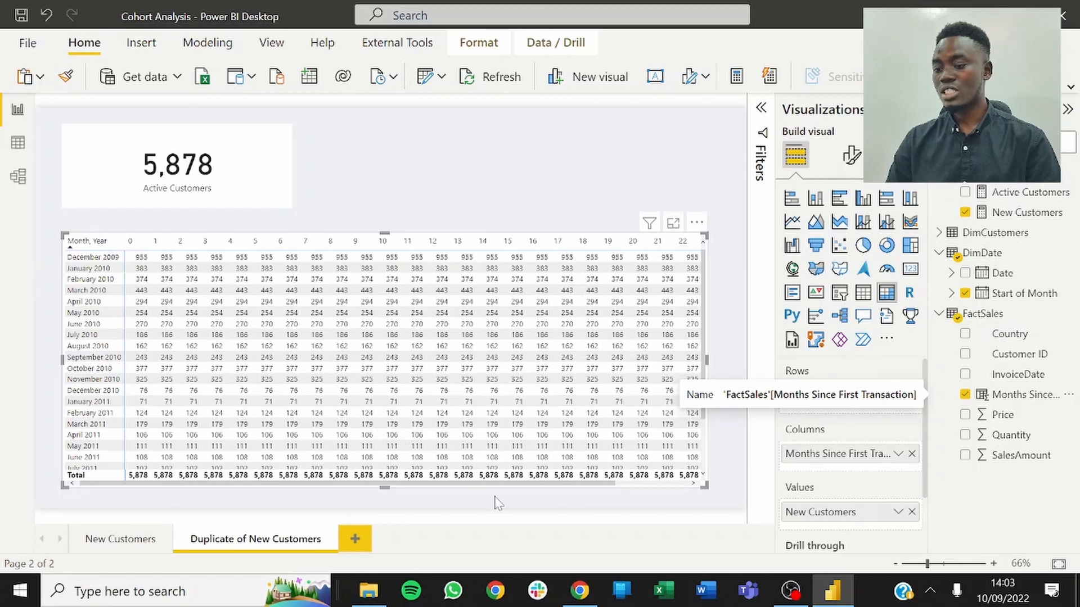
scroll(583, 483, right, 3)
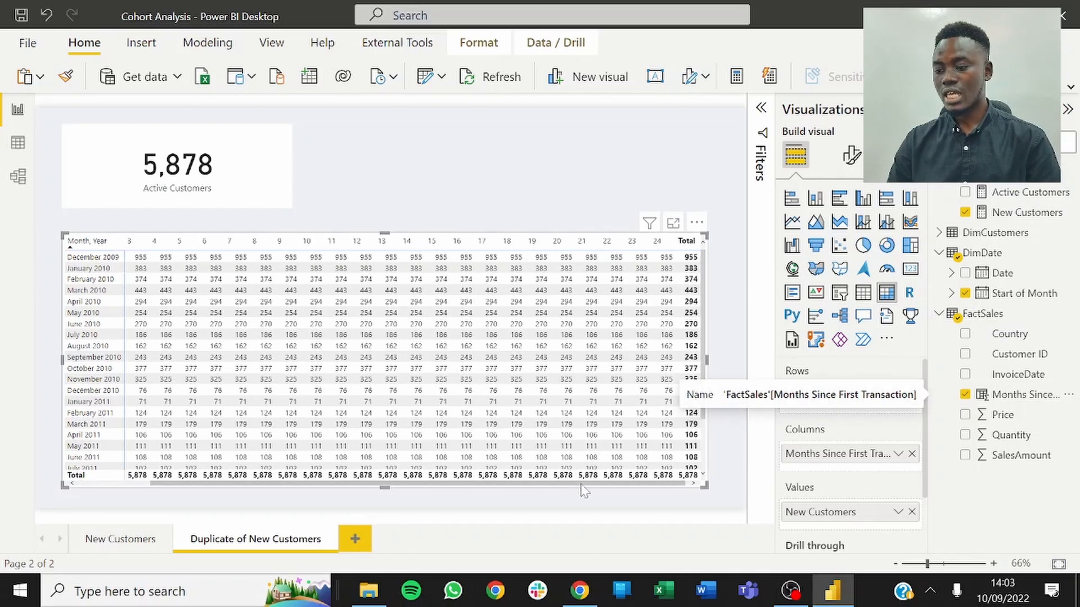
scroll(585, 484, left, 3)
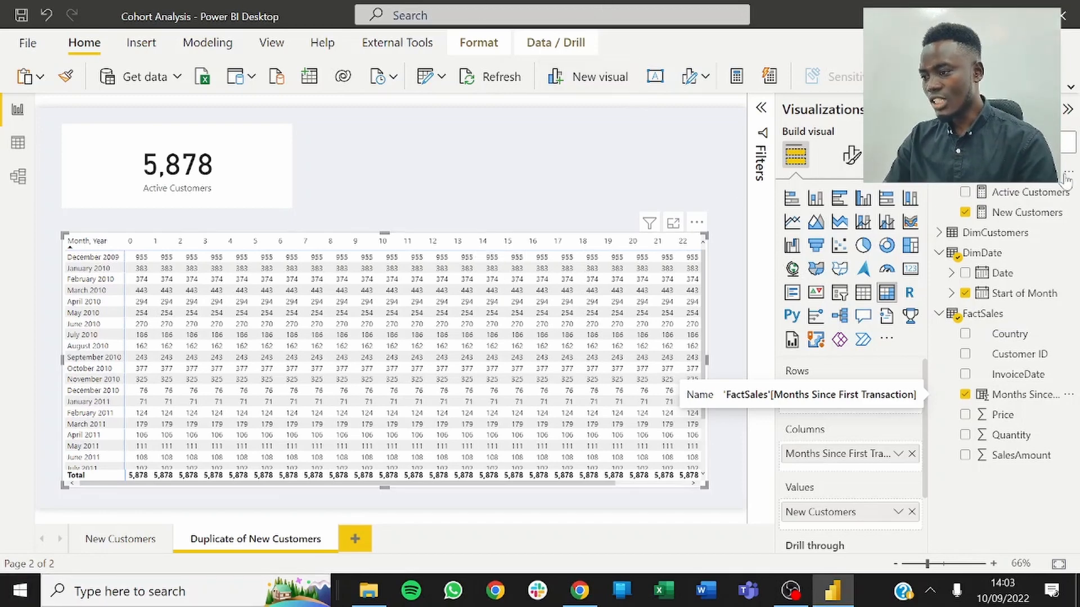
Step: Create a new measure in the _Measures table and name it Cohort Performance
click(1069, 178)
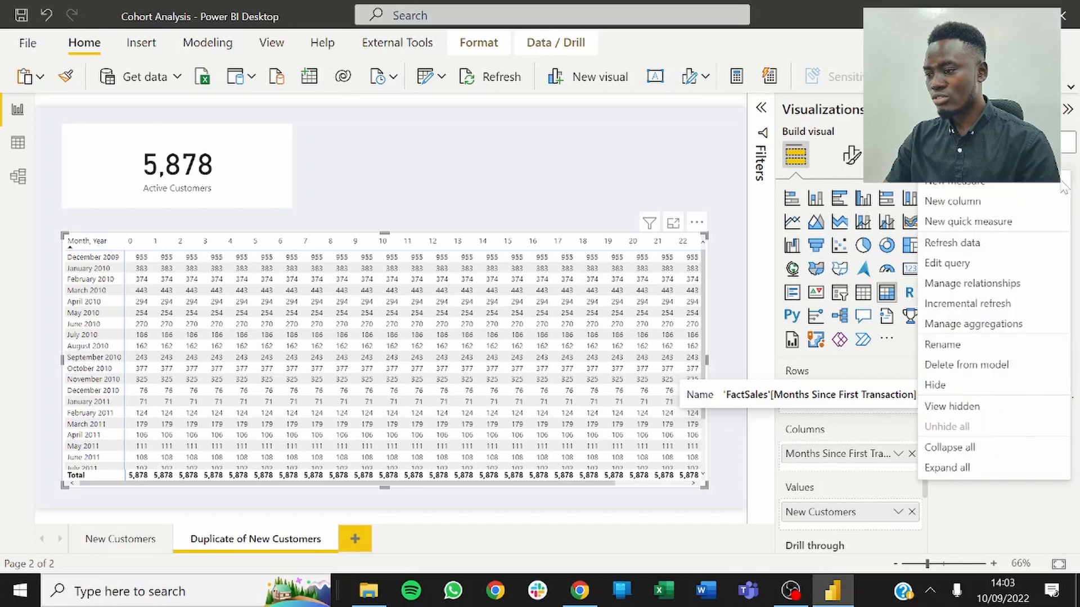
click(994, 186)
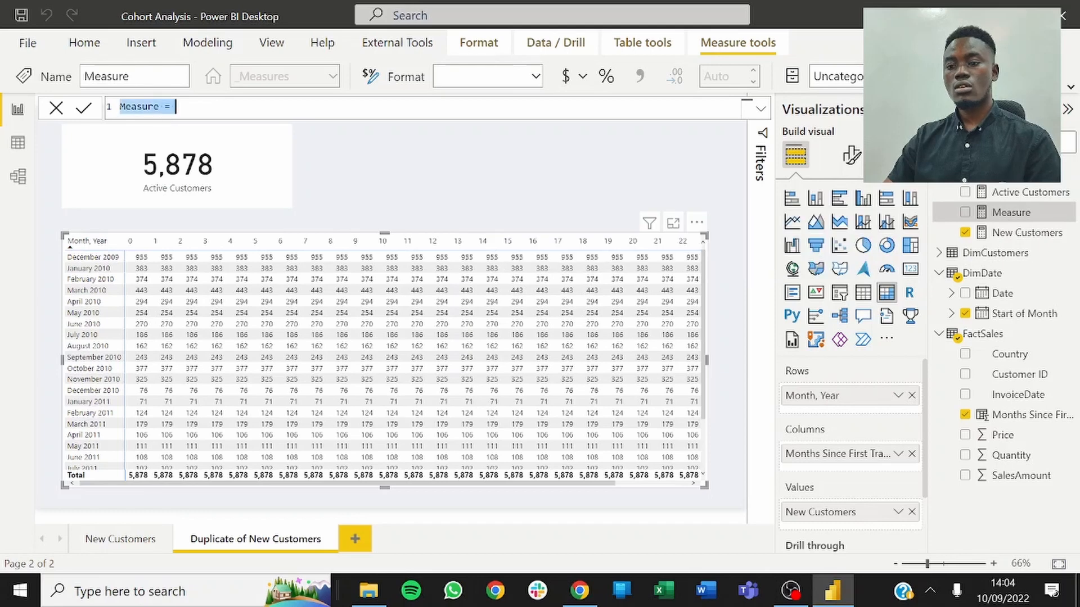
key(Right)
key(Left)
key(Left)
key(Left)
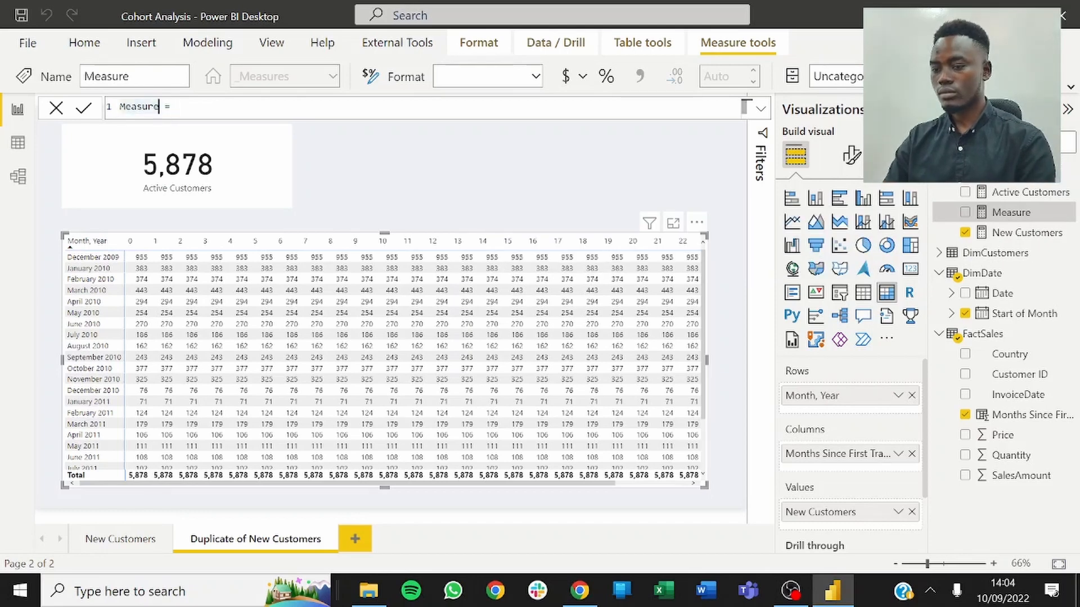
key(BackSpace)
key(BackSpace)
key(BackSpace)
key(BackSpace)
key(BackSpace)
key(BackSpace)
key(BackSpace)
text(Coh)
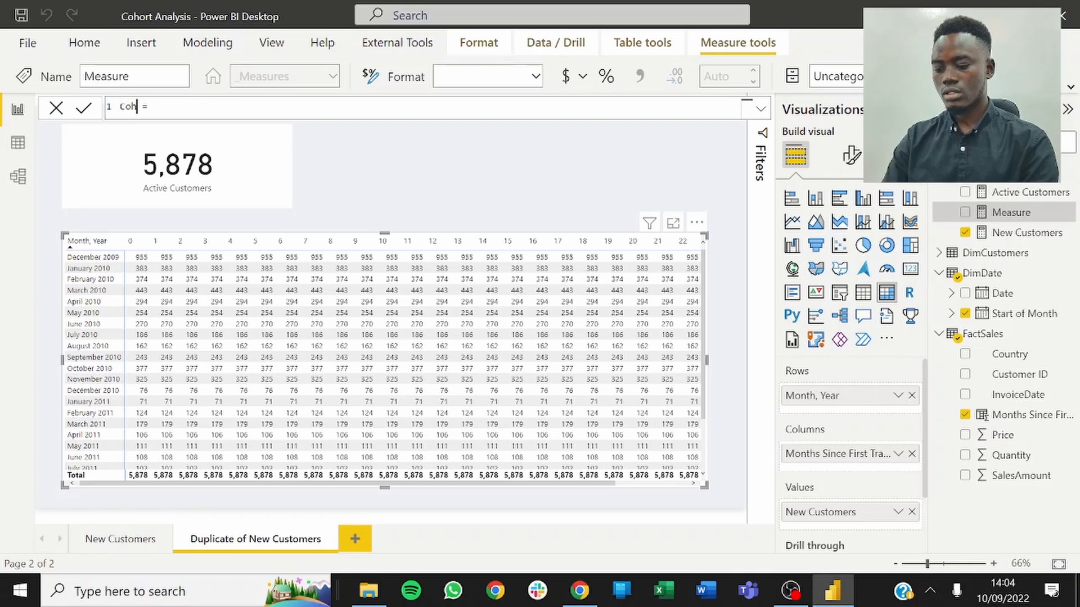
text(ort )
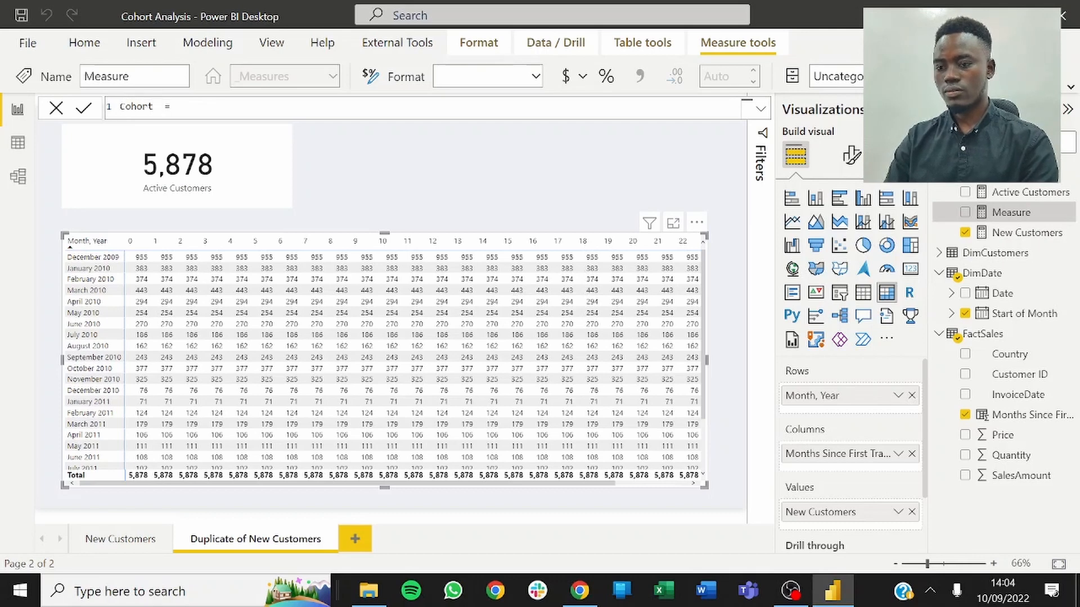
text(Perfr)
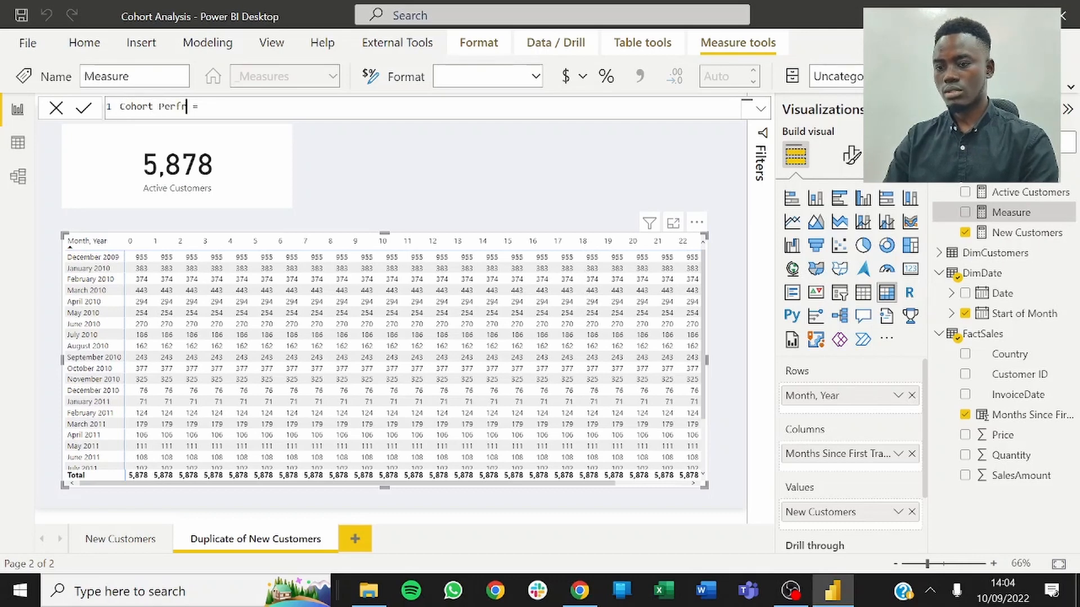
key(BackSpace)
text(ormance)
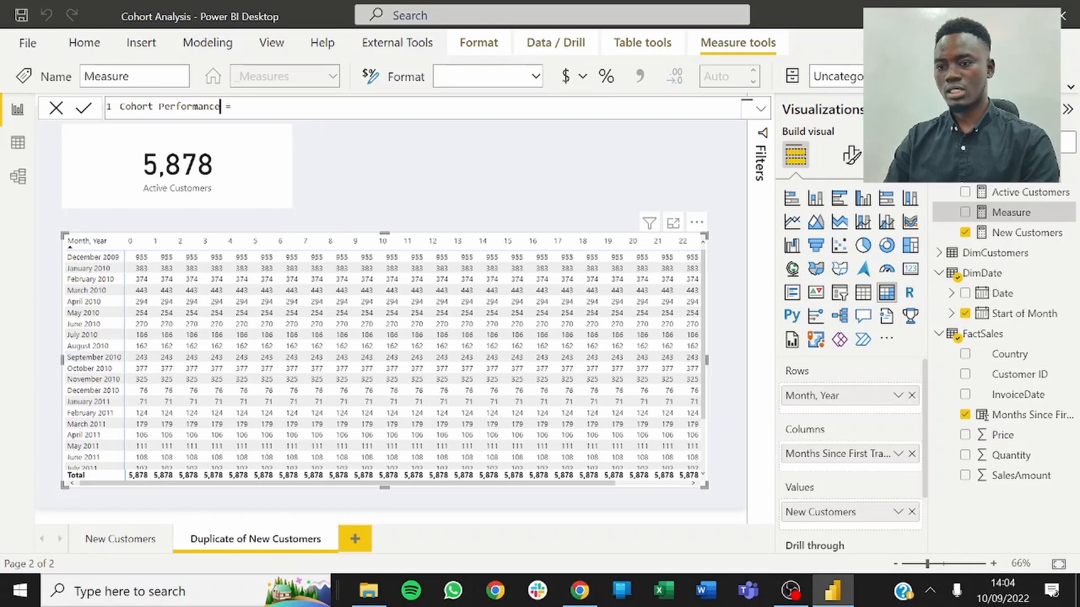
key(End)
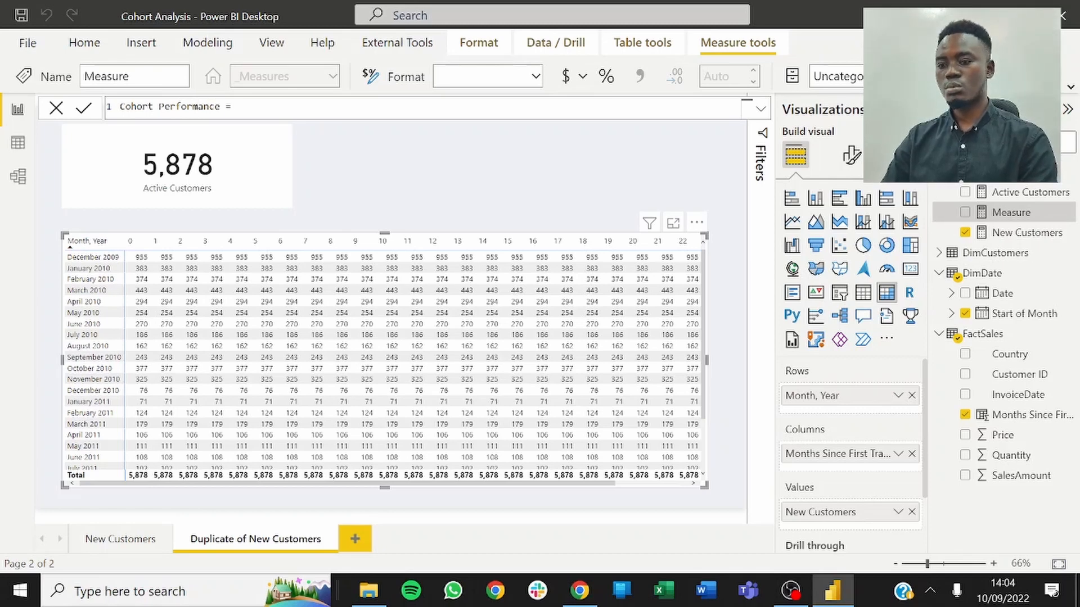
Step: Define a variable _minDate in the Cohort Performance formula as the minimum of DimDate[Start of Month]
key(shift+Return)
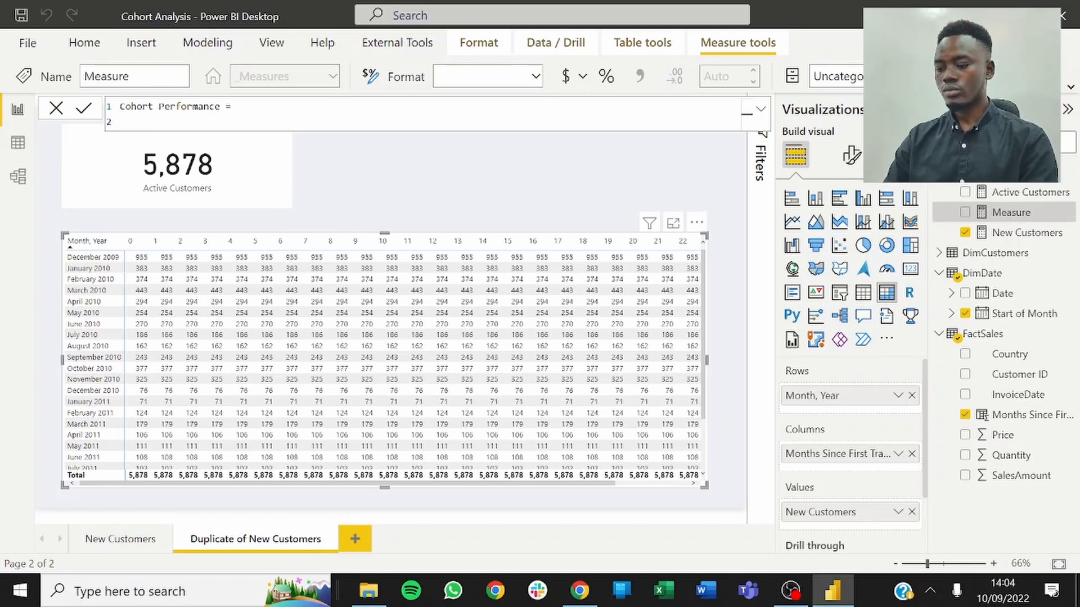
key(shift+Return)
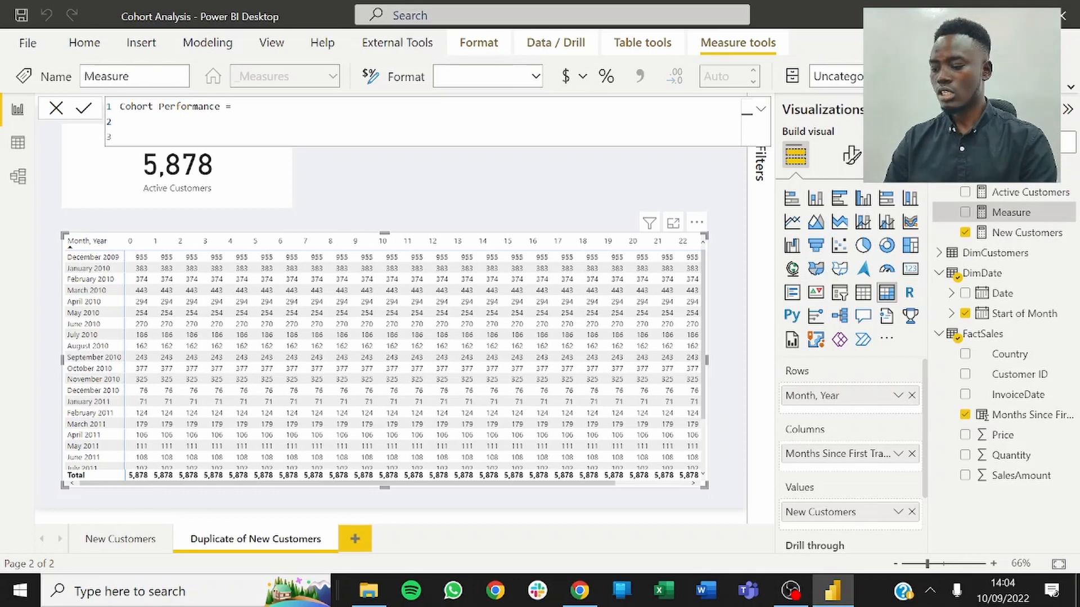
key(shift+Return)
text(var )
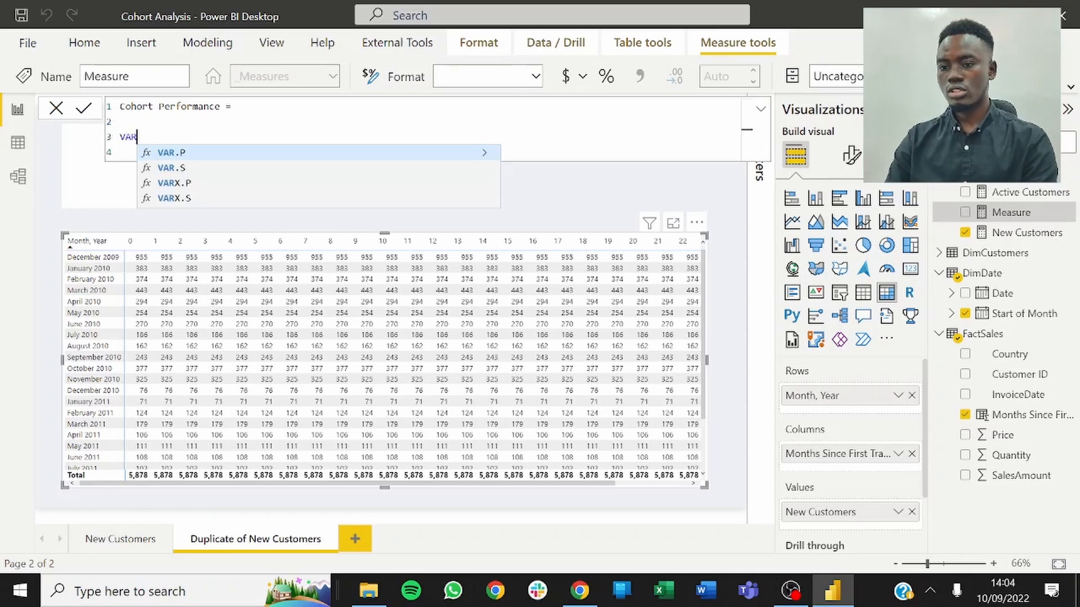
text(_Mi)
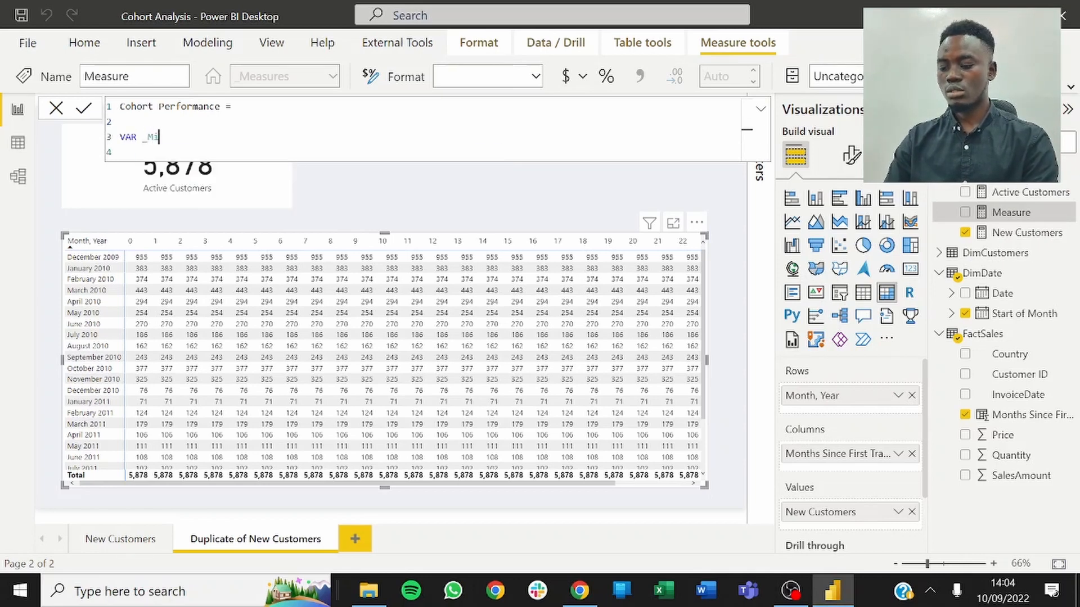
key(BackSpace)
key(BackSpace)
key(BackSpace)
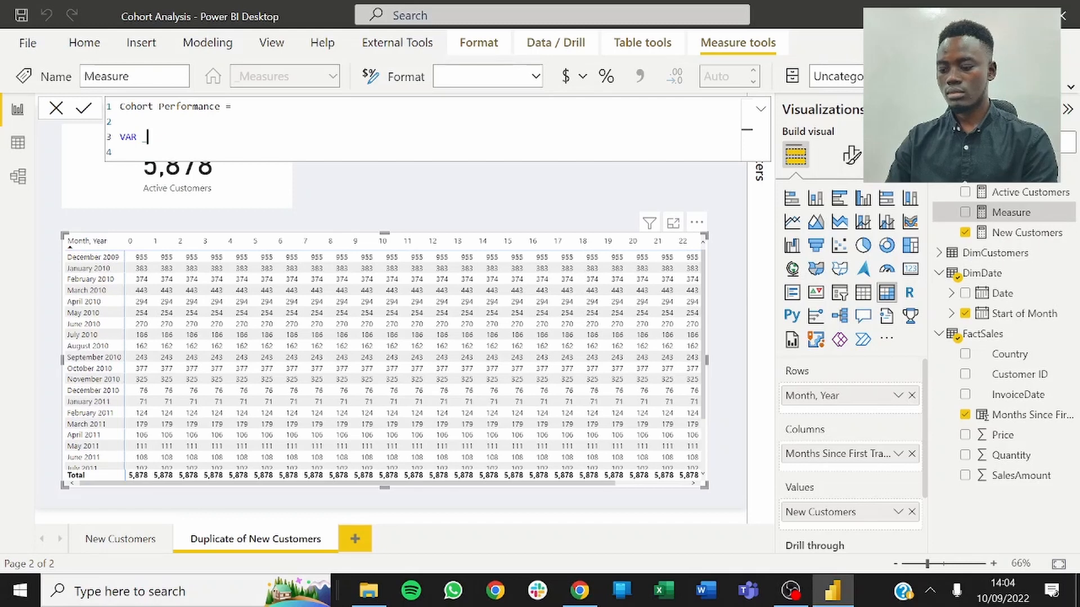
text(_minDate =)
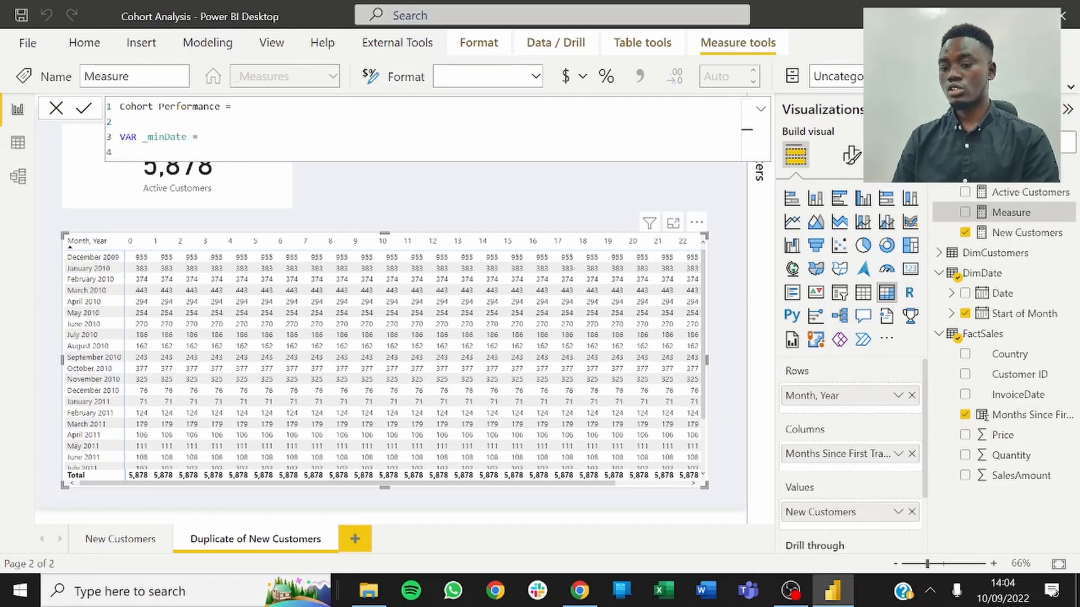
text( min)
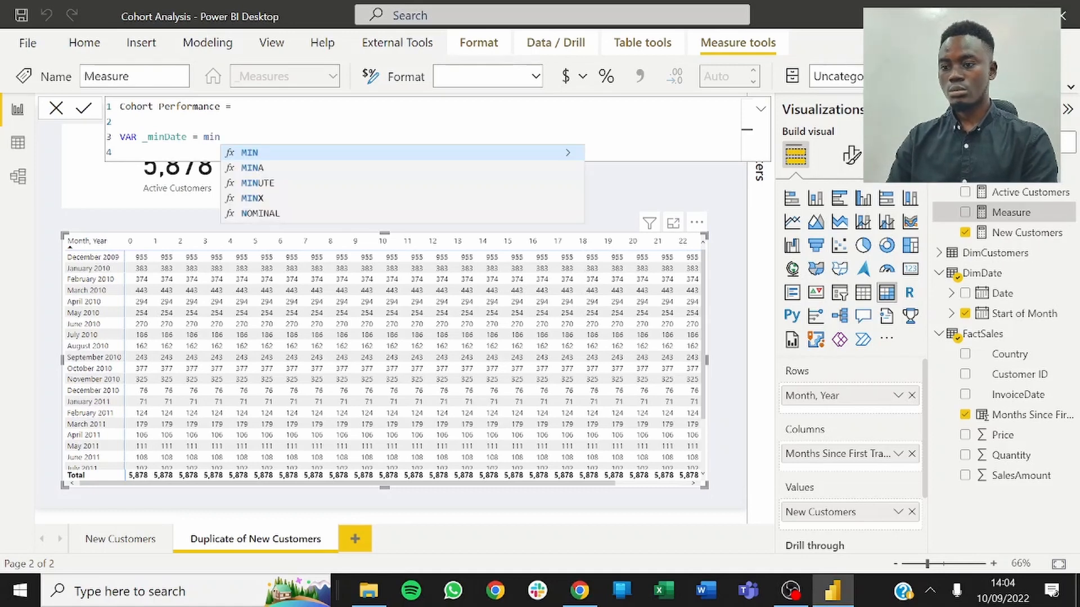
text((start)
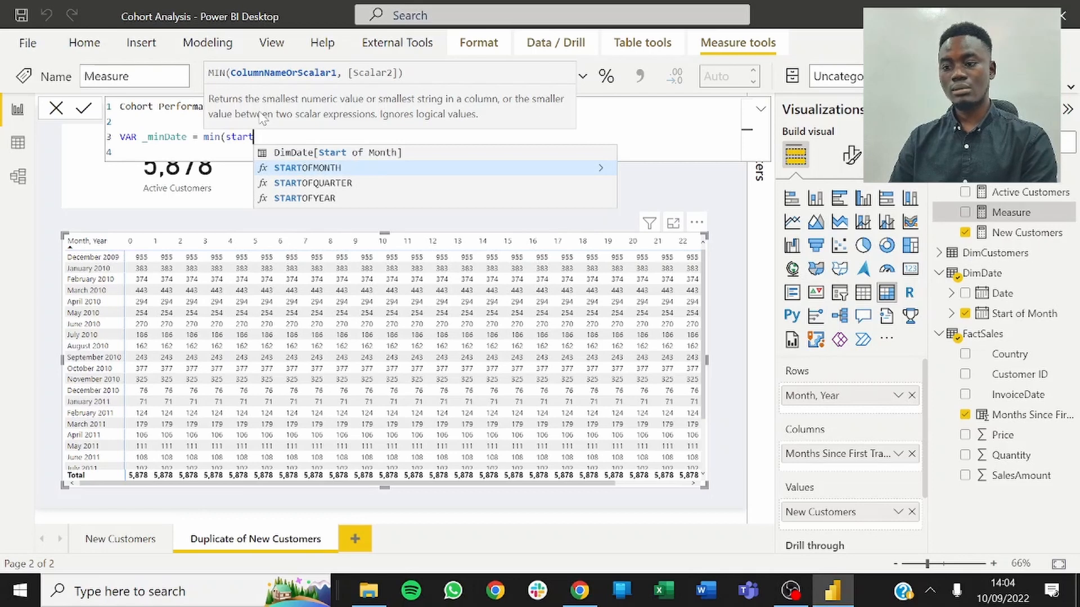
key(Up)
key(Tab)
text())
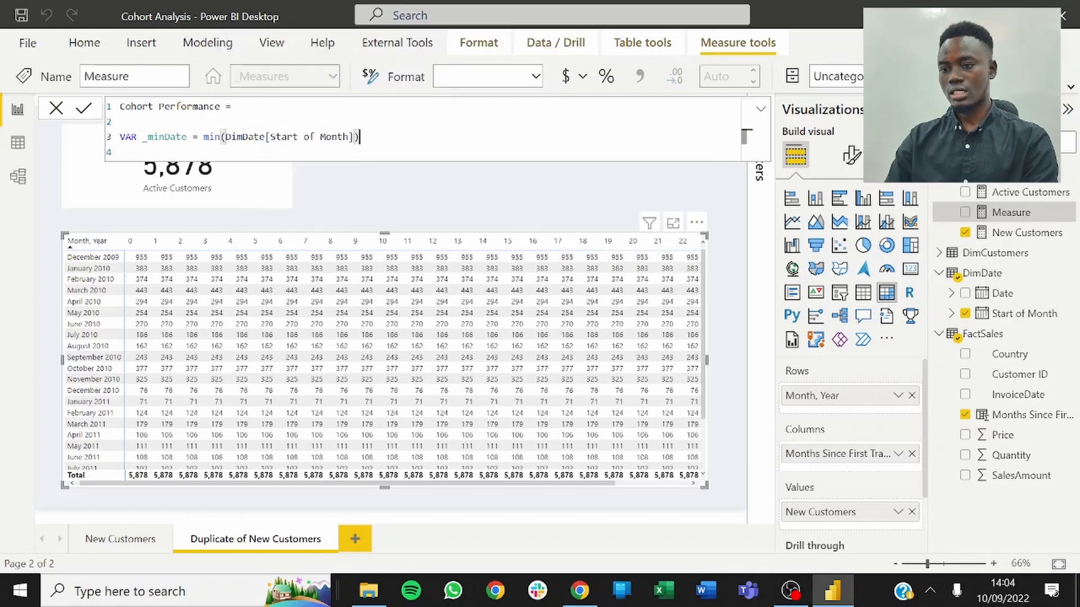
Step: Rewrite the min function name in the _minDate line in capitals as MIN
click(220, 137)
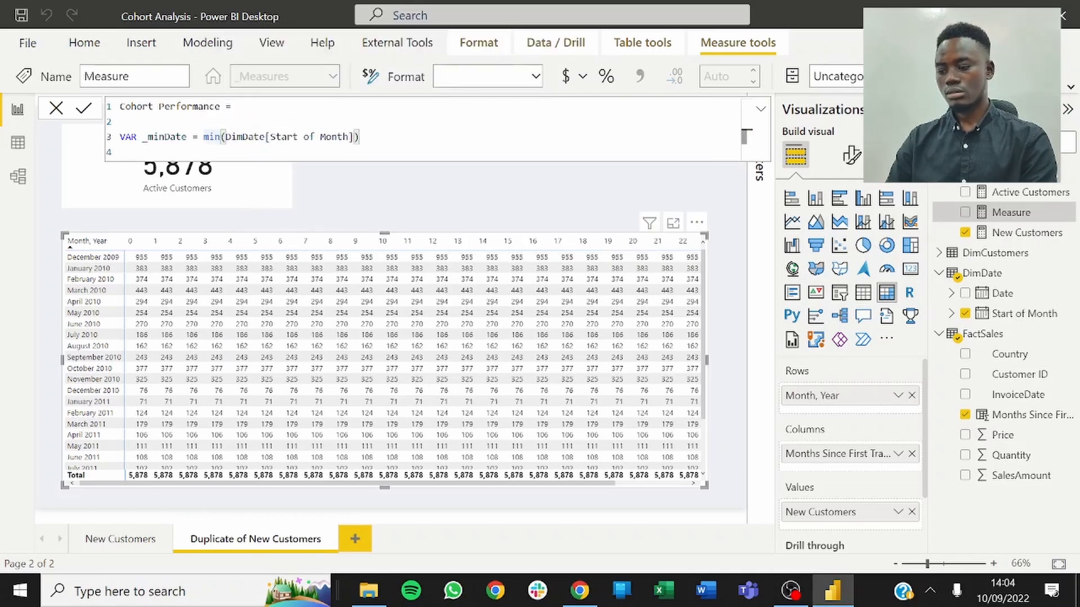
key(BackSpace)
key(BackSpace)
key(BackSpace)
text(MIN)
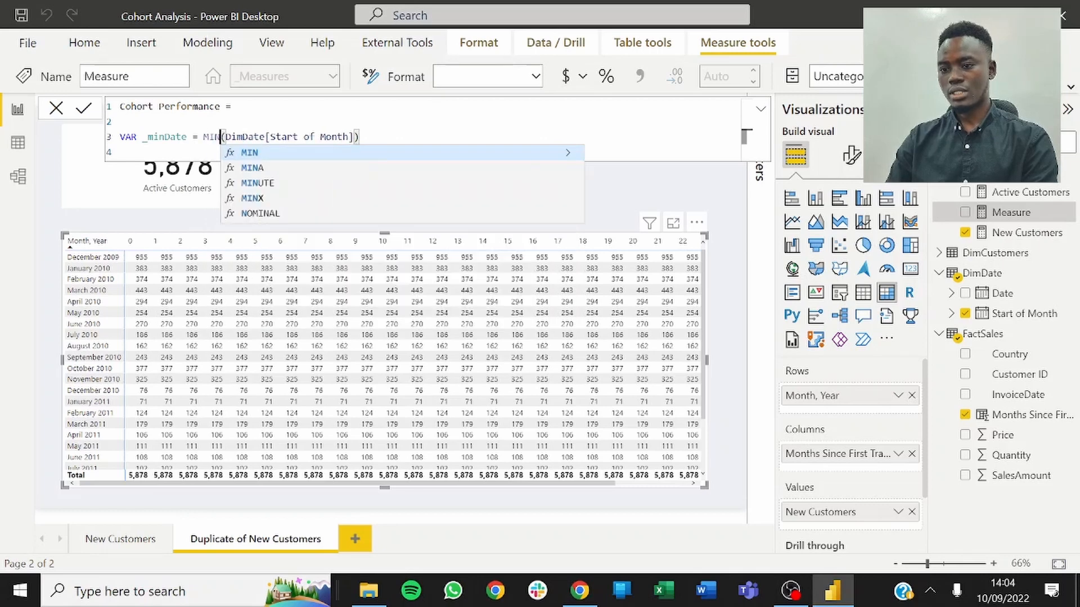
key(Right)
key(Right)
key(Right)
key(Right)
key(Right)
key(Right)
key(Right)
key(Right)
key(Right)
key(Right)
key(Right)
key(Right)
key(Right)
key(Right)
key(Right)
key(Right)
key(Right)
key(Right)
key(Right)
key(Right)
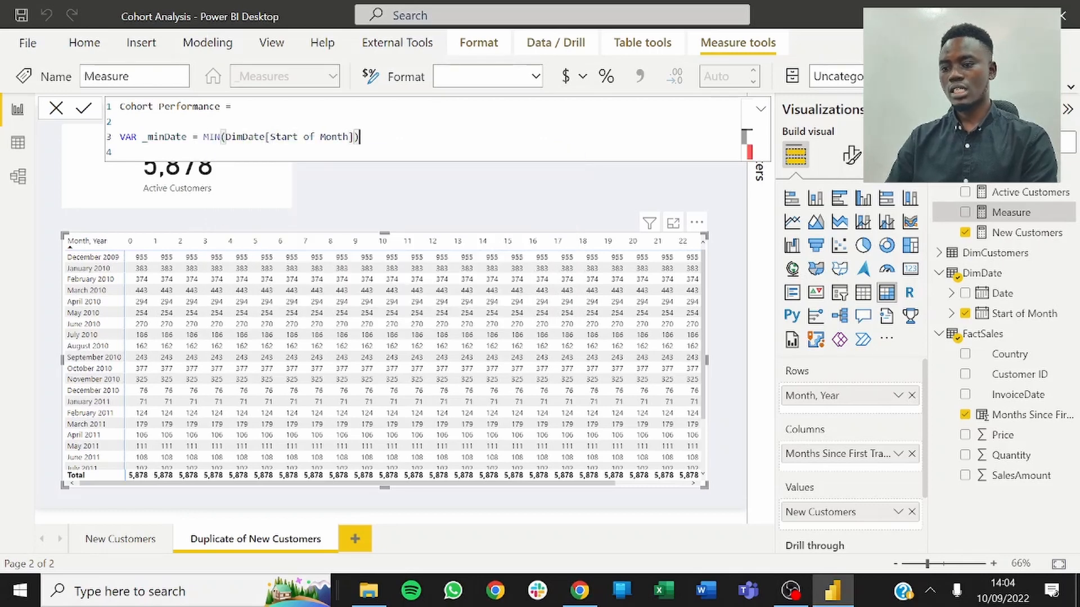
Step: Add a second variable, _maxDate, to the formula as MAX(DimDate[Start of Month])
key(shift+Return)
key(shift+Return)
text(VA)
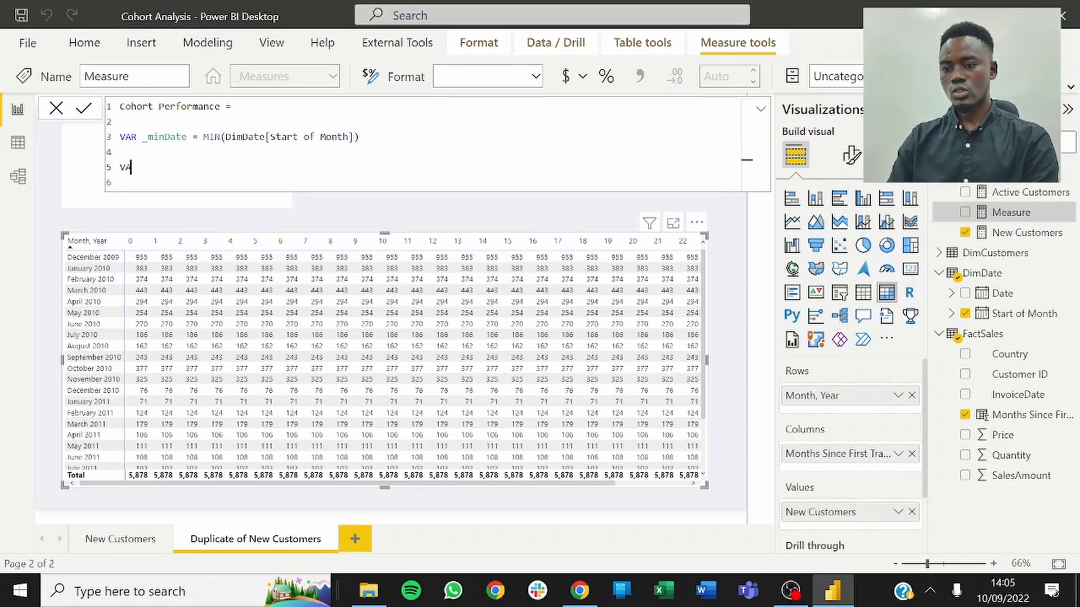
text(R _)
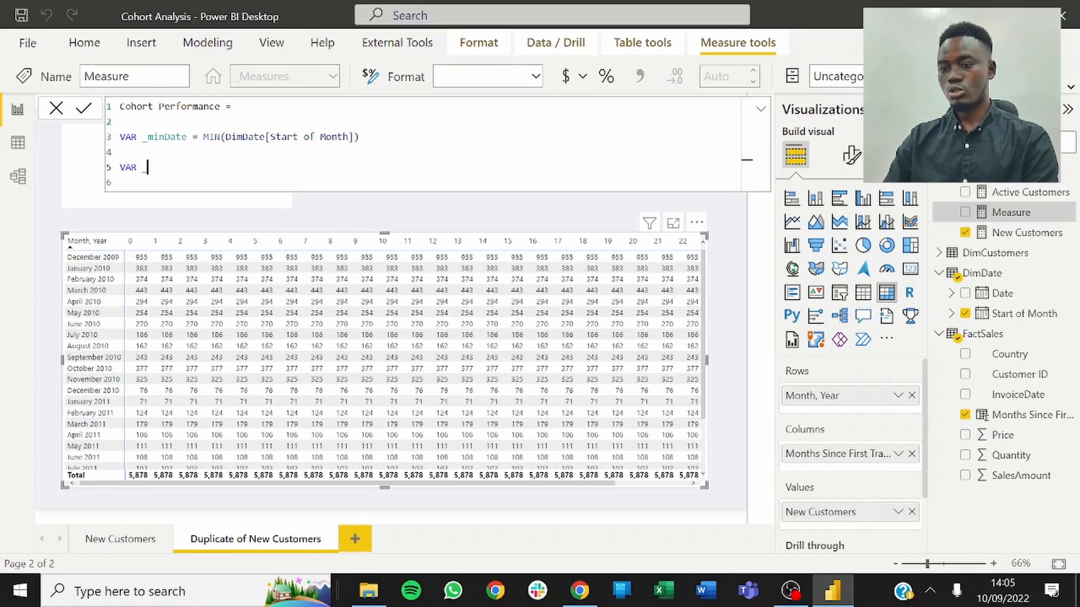
text(max)
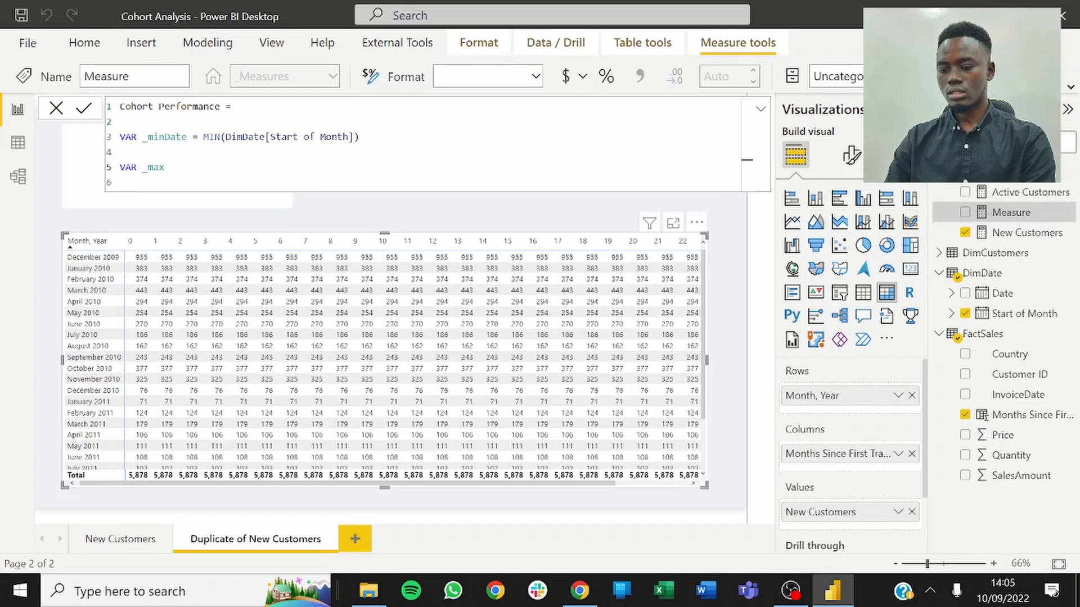
text(Date =)
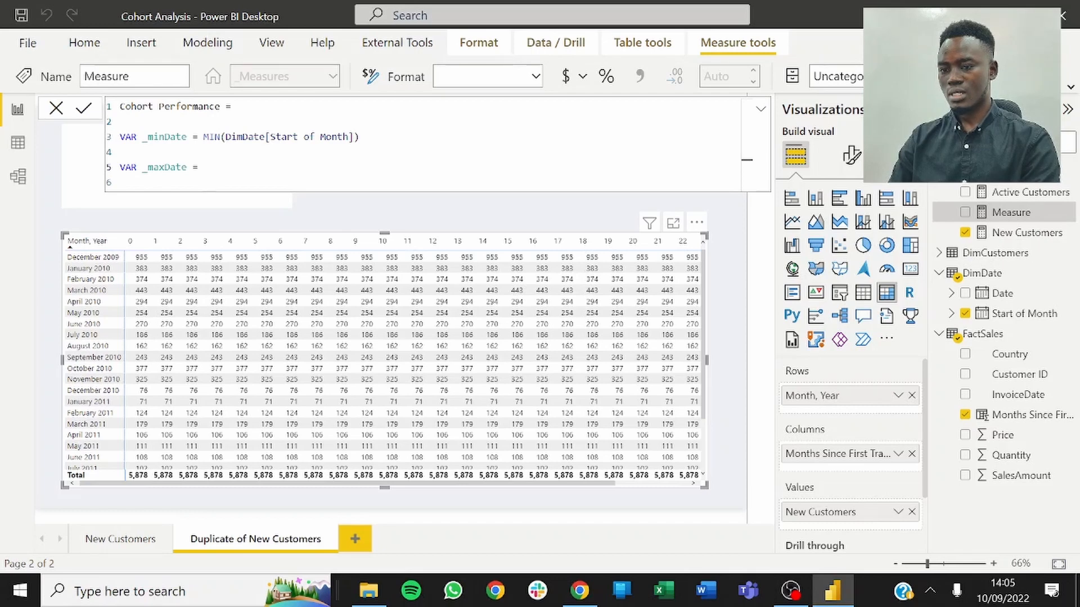
text(MAX()
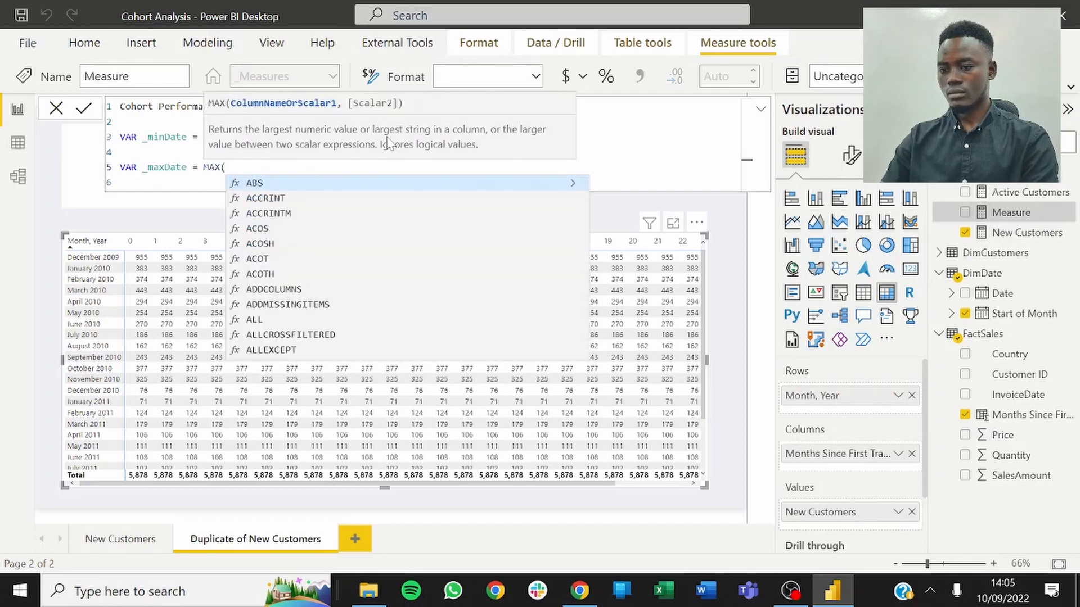
text(DimDa)
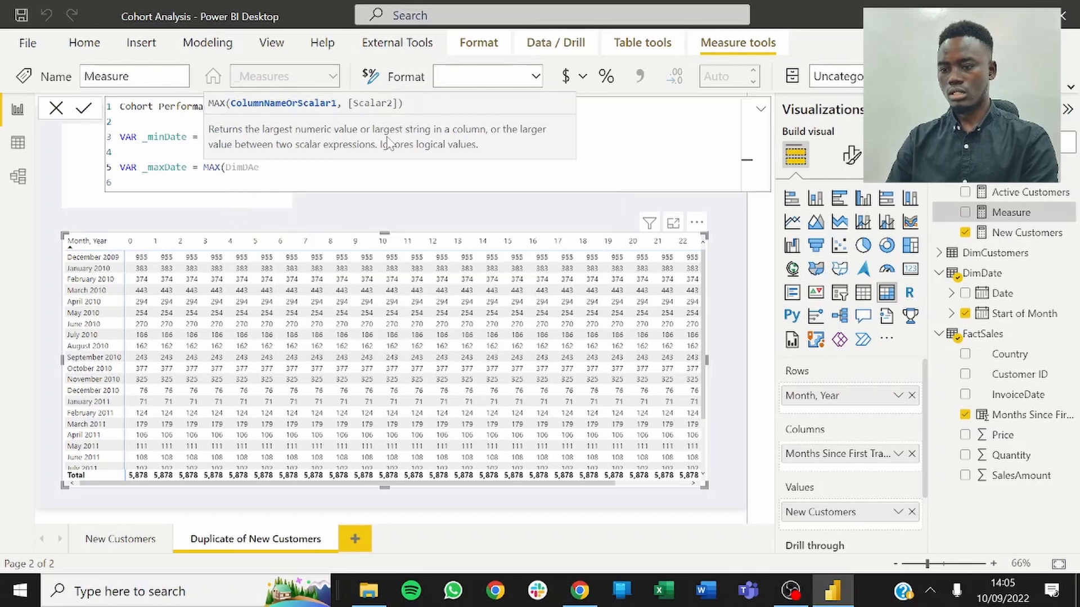
key(Down)
key(Down)
key(Tab)
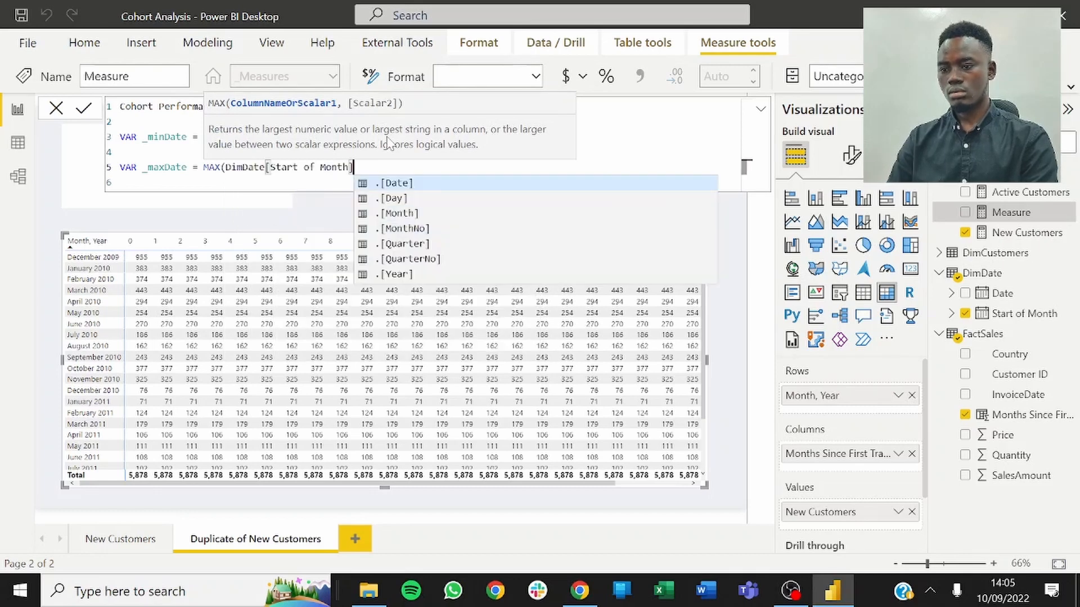
text())
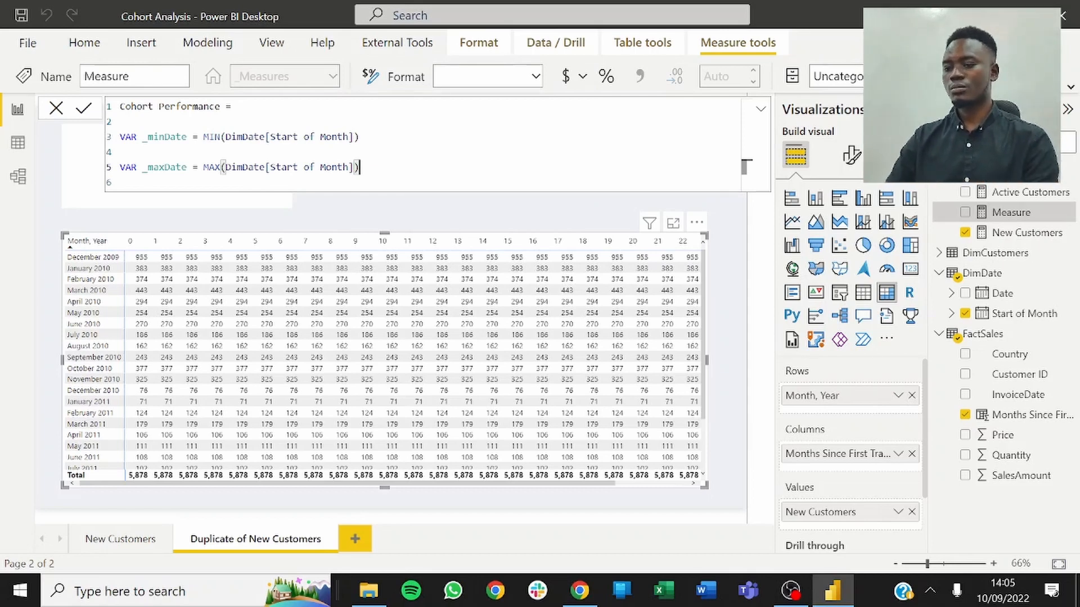
Step: Add a RETURN section that opens a CALCULATE function with the [Active Customers] measure as its expression
key(Return)
key(Return)
text(RE)
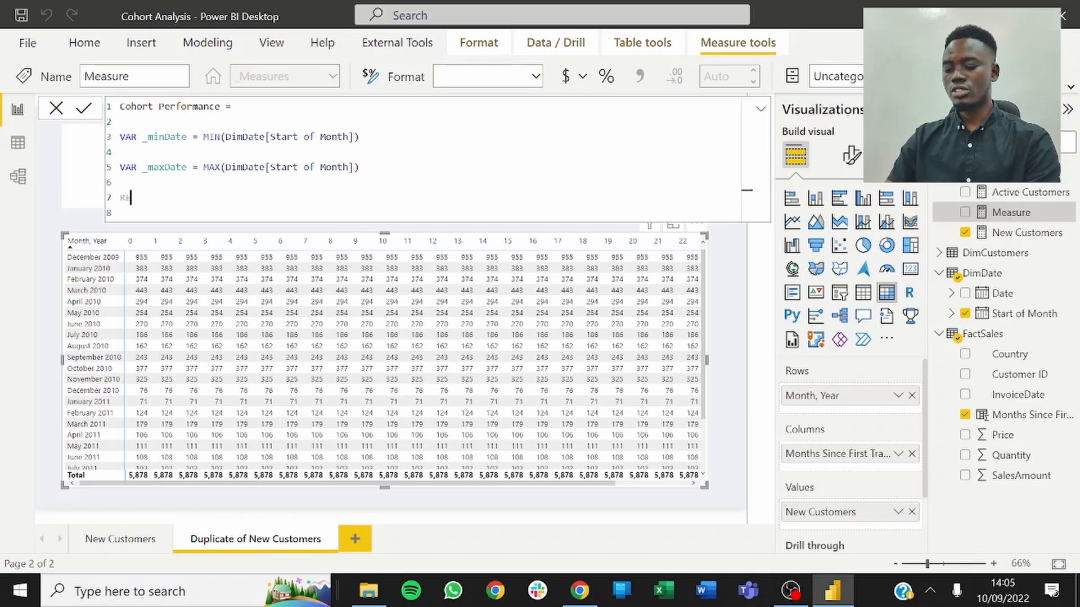
text(TURN)
key(Return)
key(Tab)
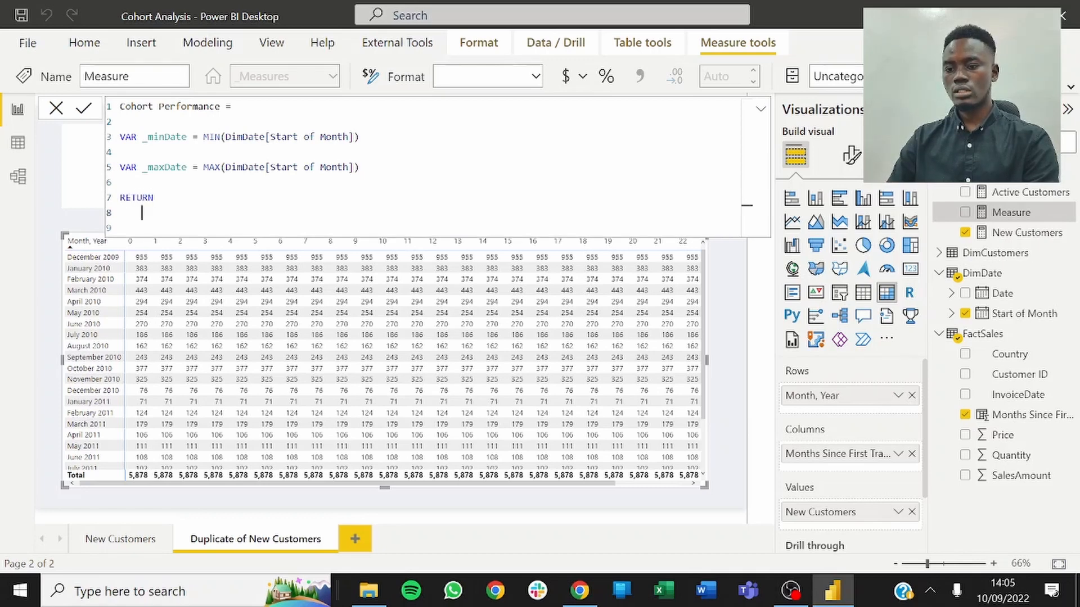
text(CALCULATE()
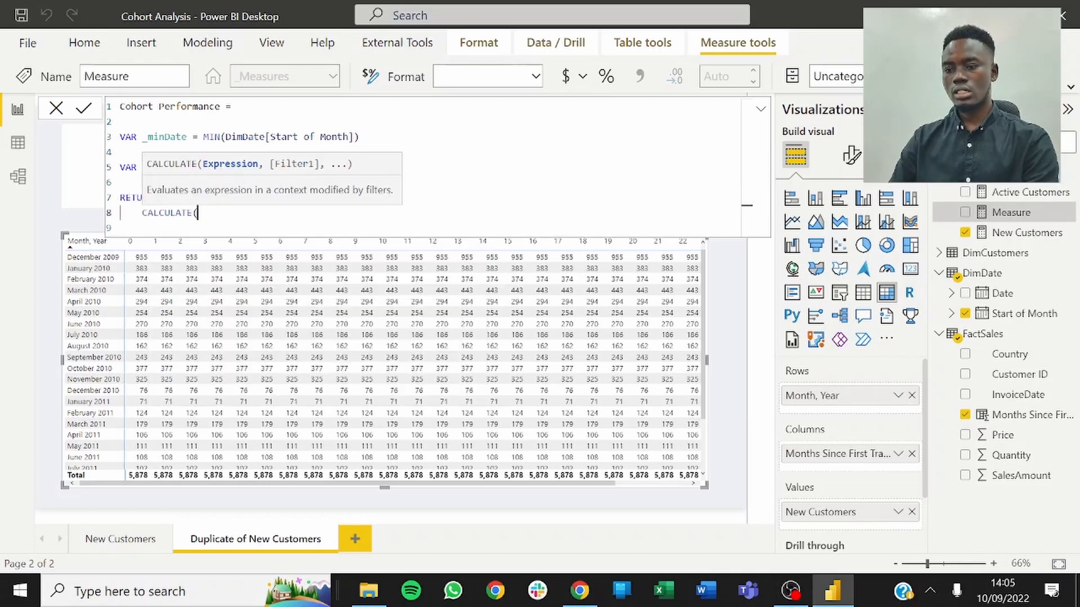
key(Return)
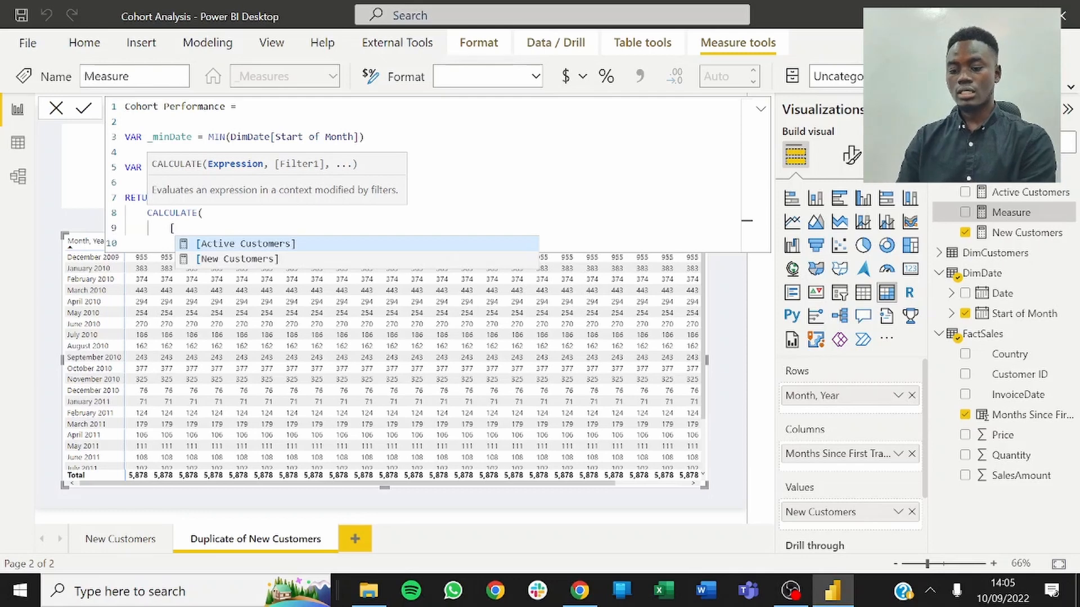
key(Tab)
text(,)
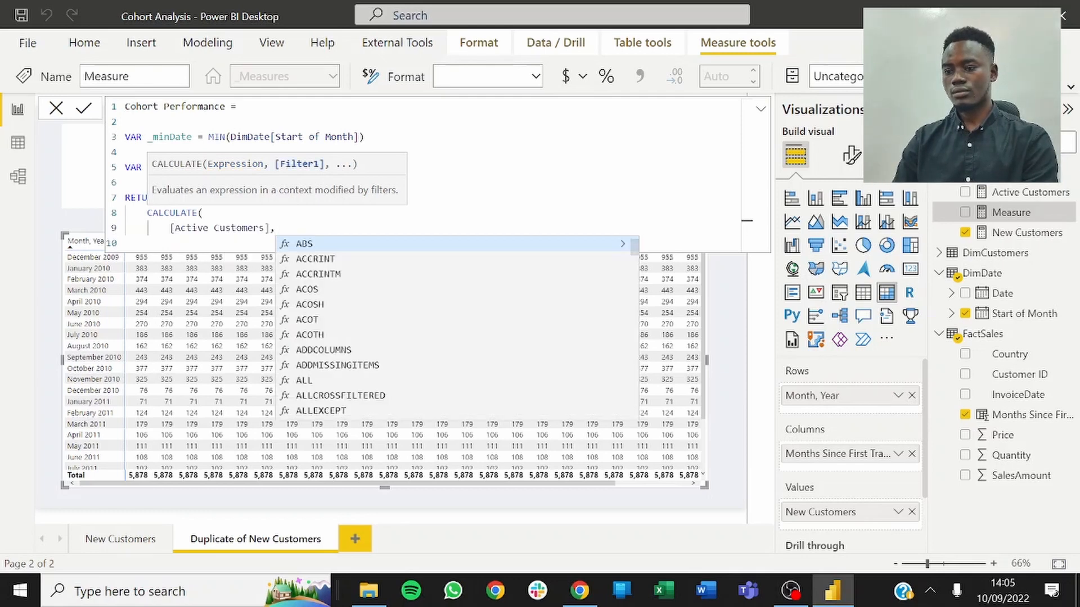
Step: Add REMOVEFILTERS(DimDate[Start of Month]) as the first filter argument of the CALCULATE function
key(shift+Return)
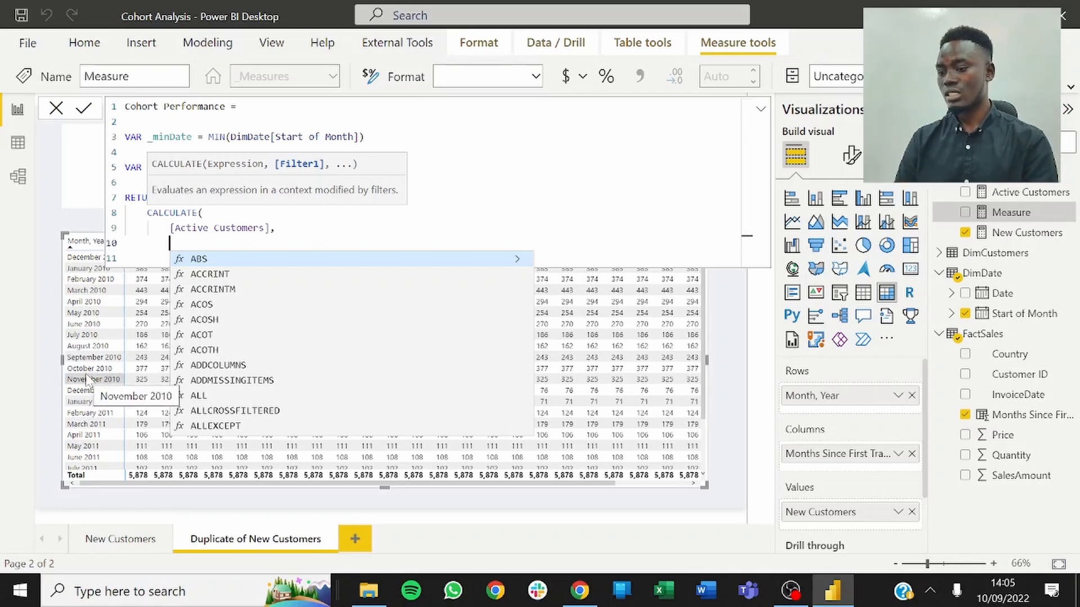
text(Remov)
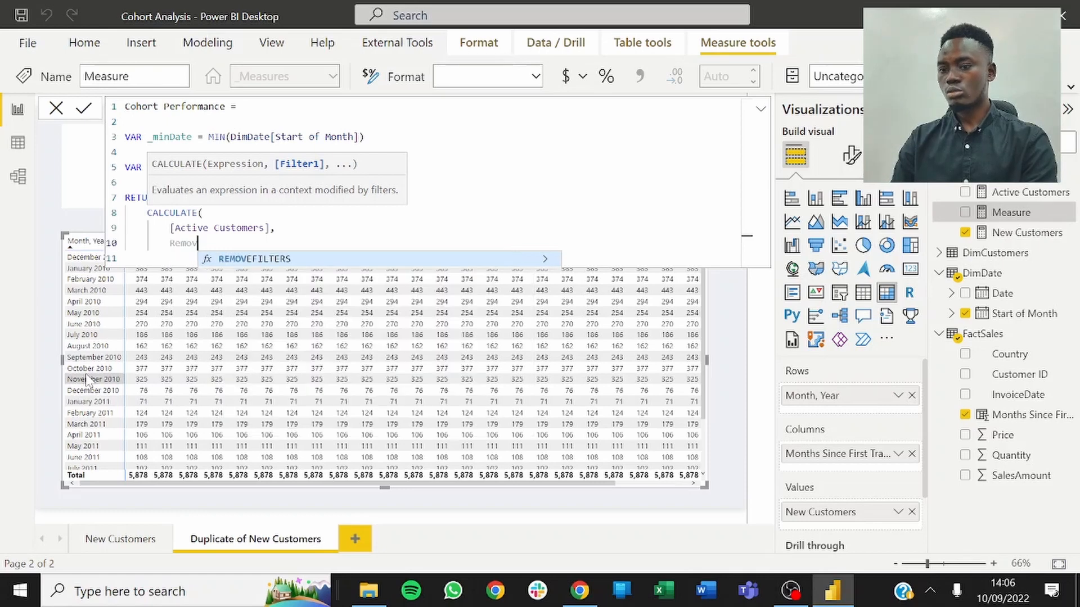
key(Tab)
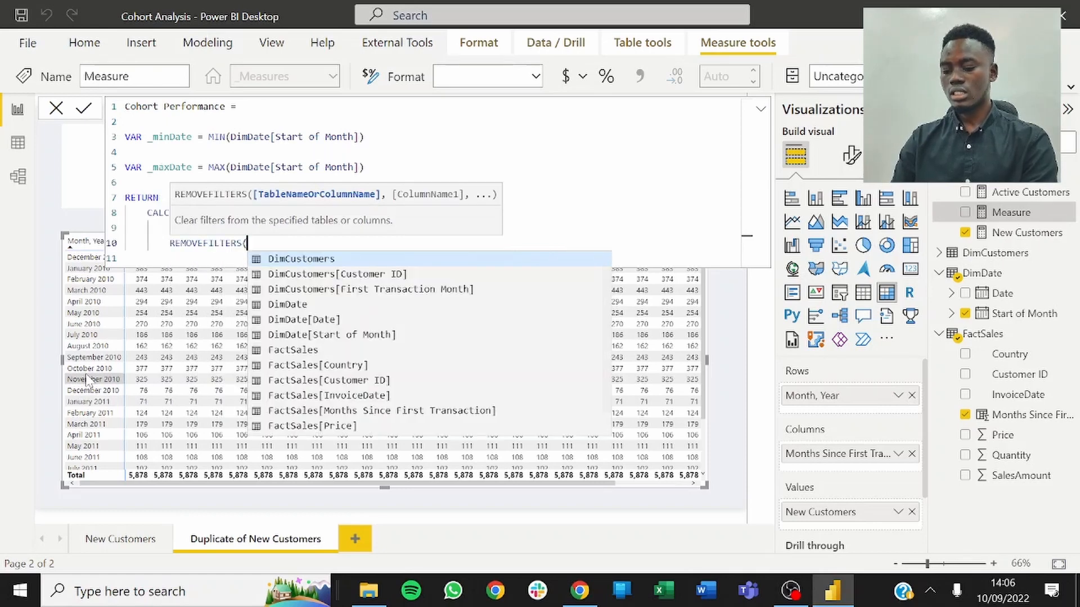
text(DimDate)
key(Down)
key(Down)
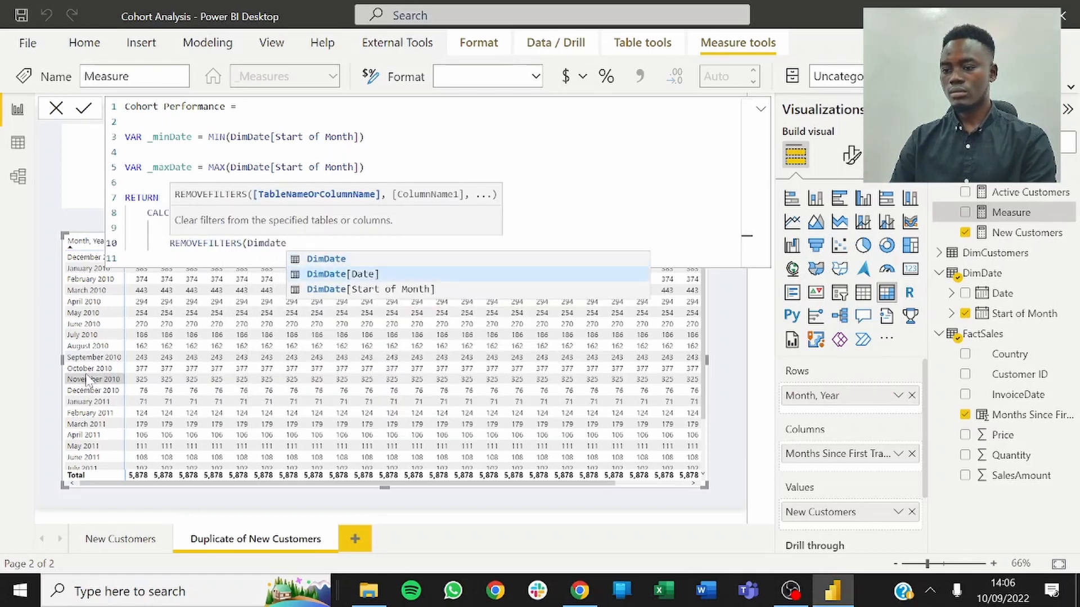
key(Tab)
text())
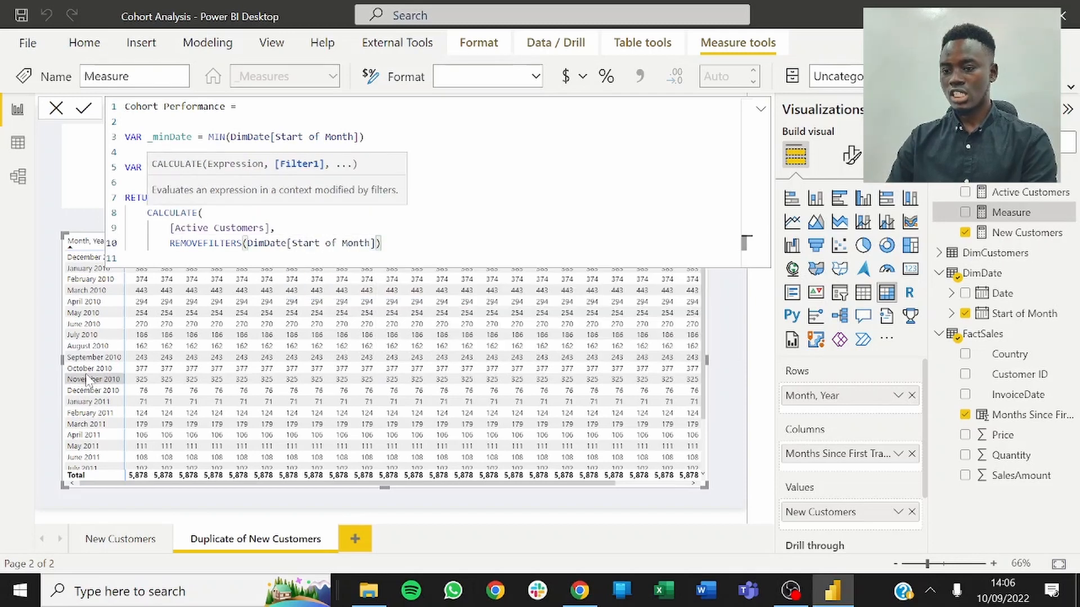
Step: Close the CALCULATE function with a parenthesis on its own line, commit the Cohort Performance measure and leave the formula editor
key(shift+Return)
key(BackSpace)
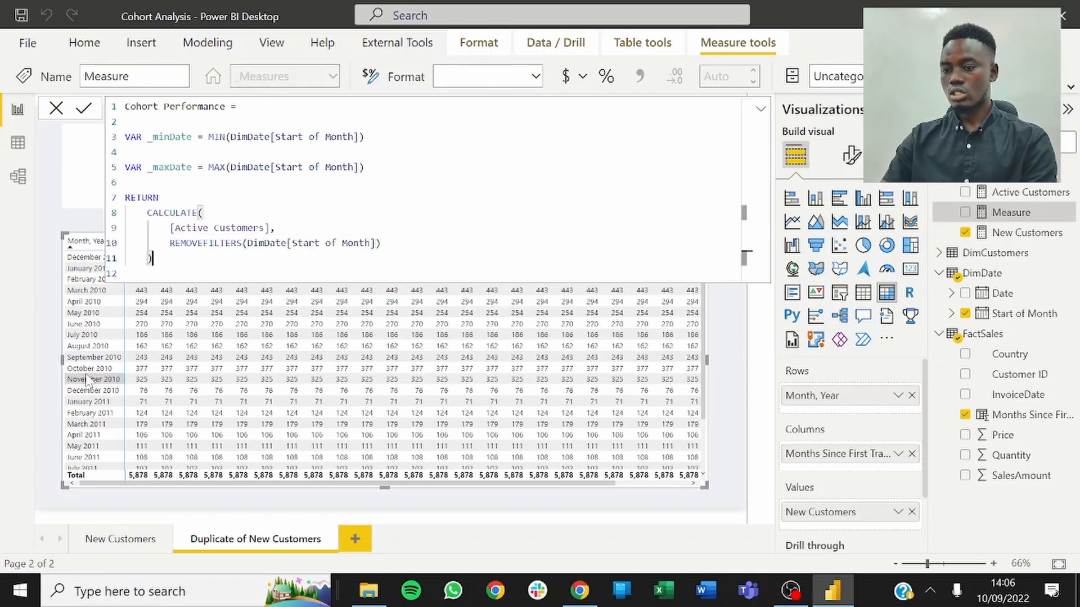
text())
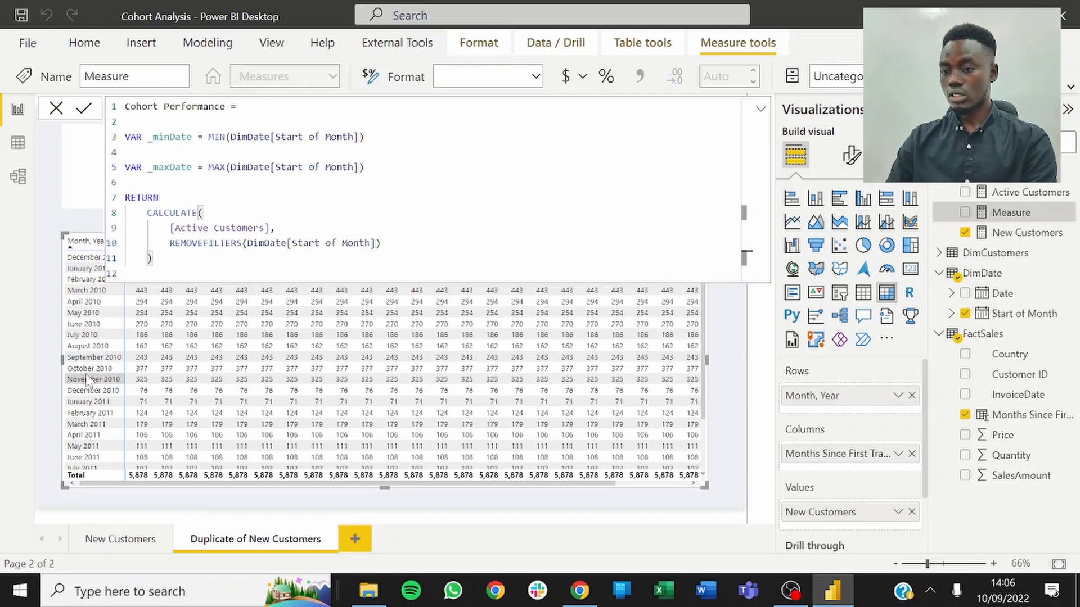
click(84, 110)
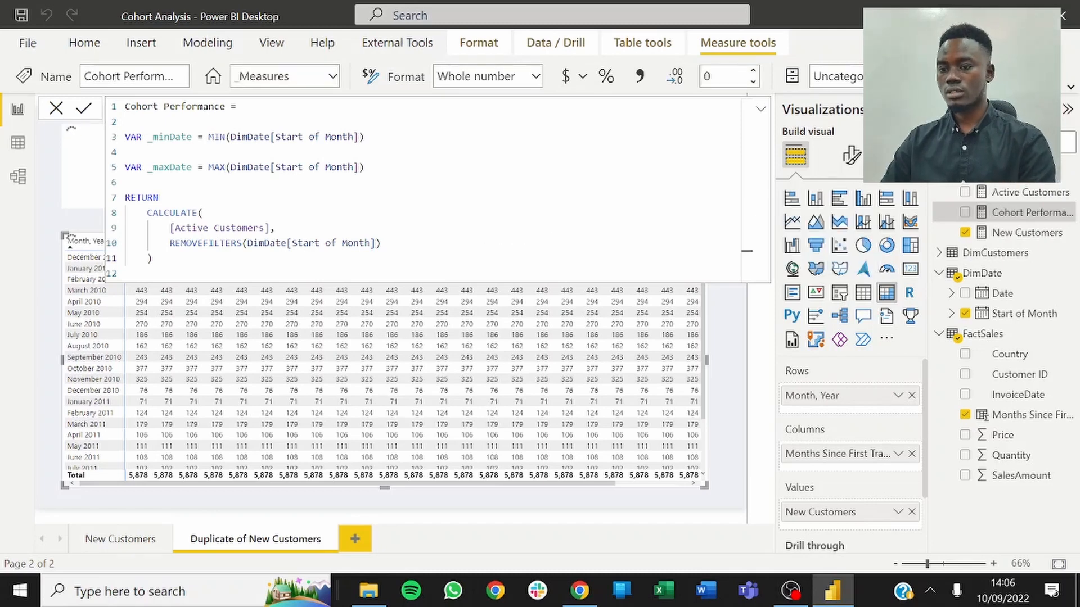
click(126, 274)
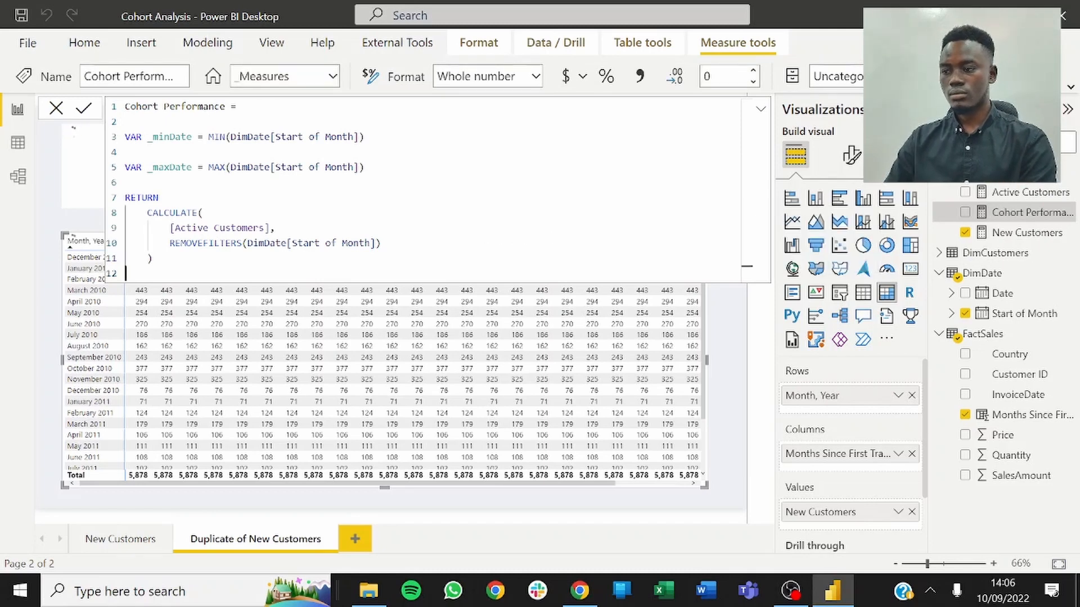
click(57, 109)
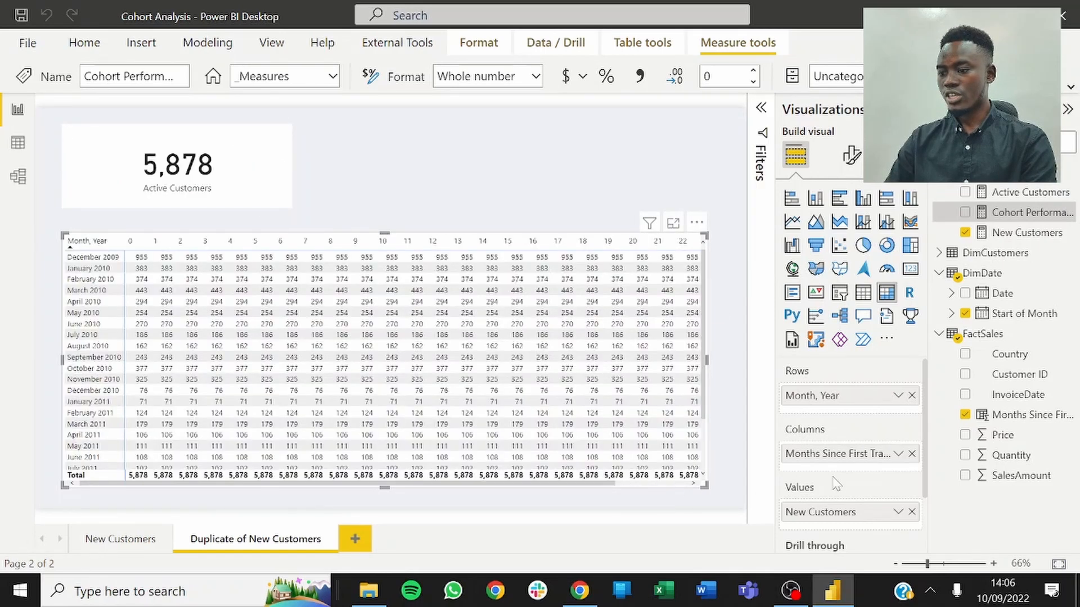
Step: Replace the New Customers measure in the matrix values with Cohort Performance
click(912, 513)
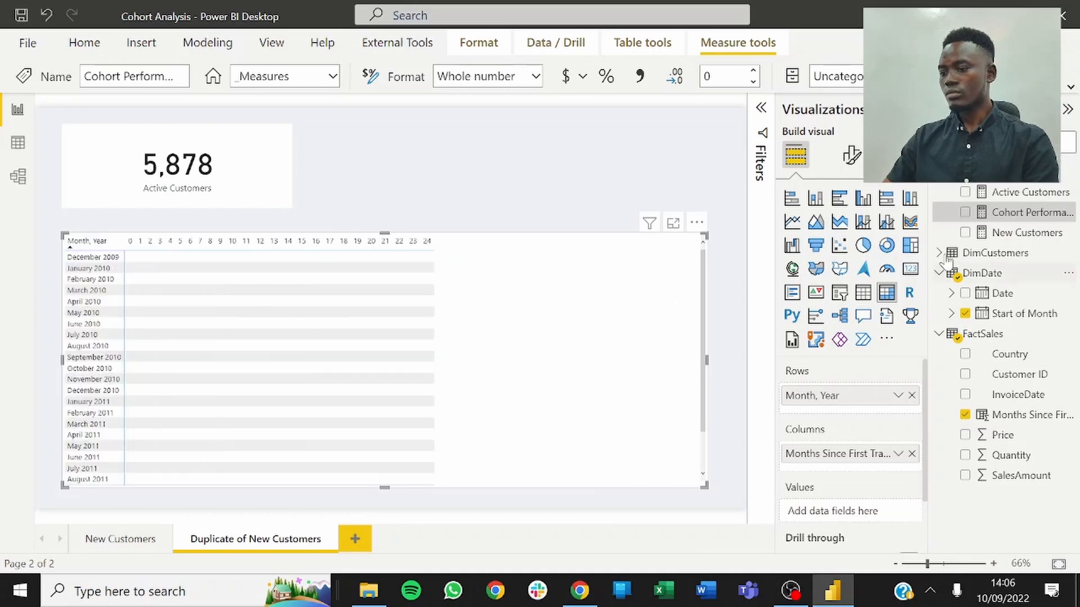
click(965, 214)
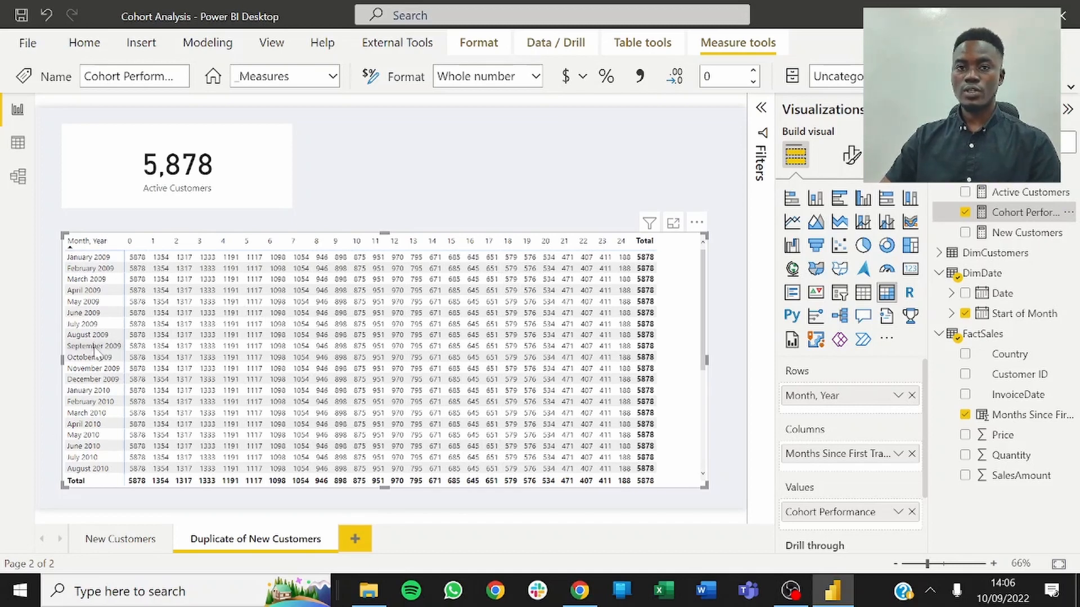
Step: Open the Cohort Performance formula for editing at the end of its REMOVEFILTERS line
click(1011, 214)
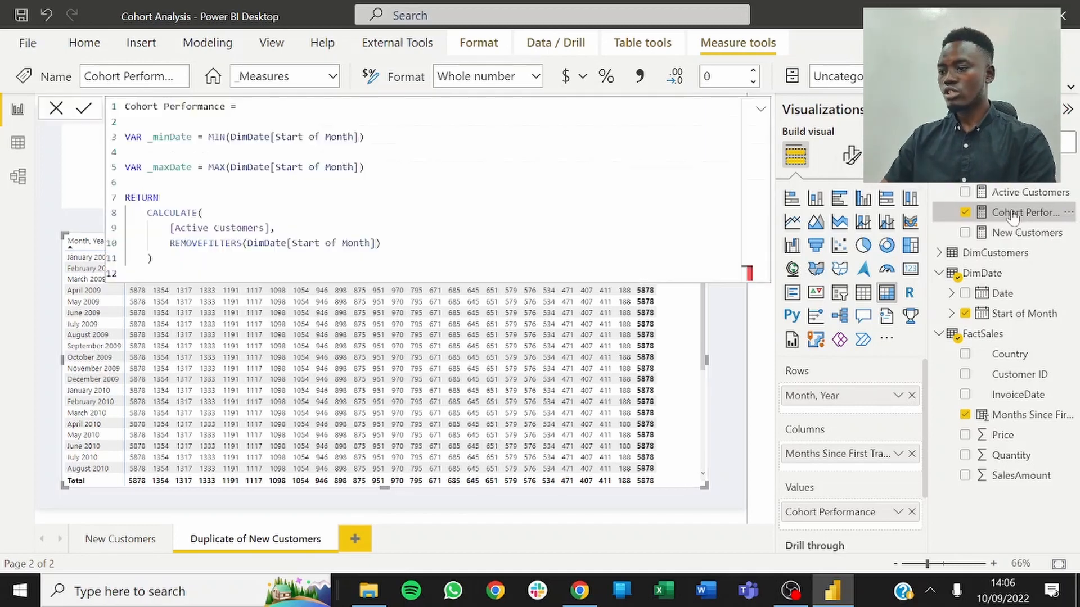
click(382, 243)
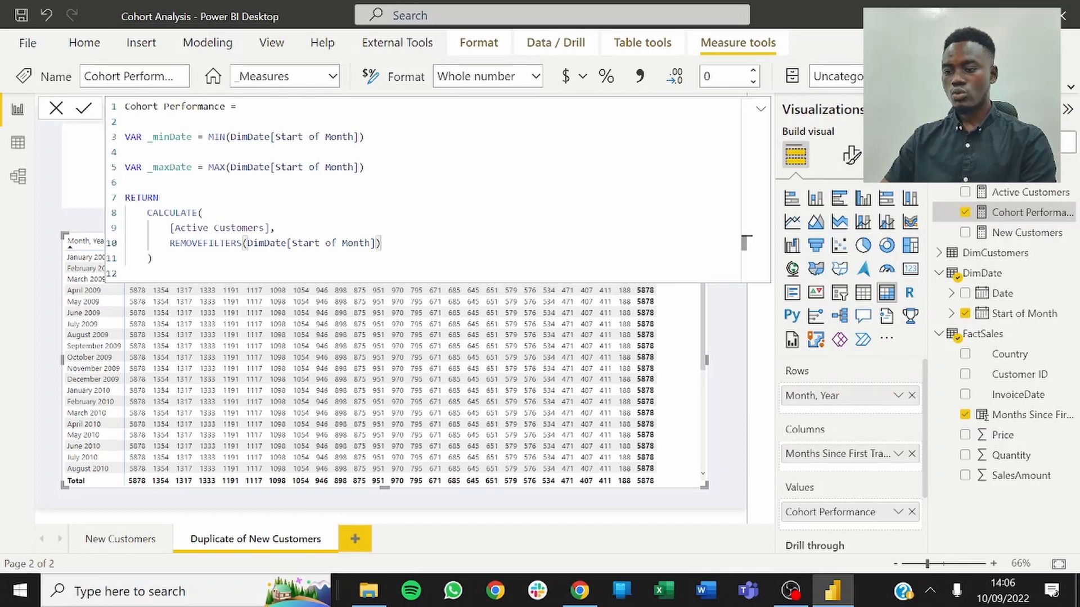
key(Return)
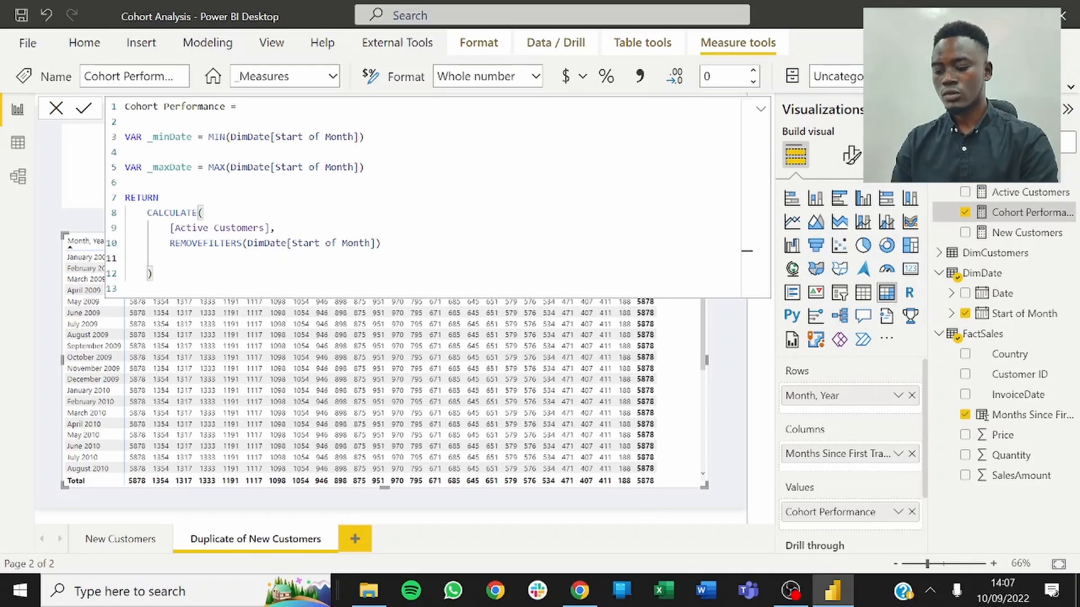
text(Rela)
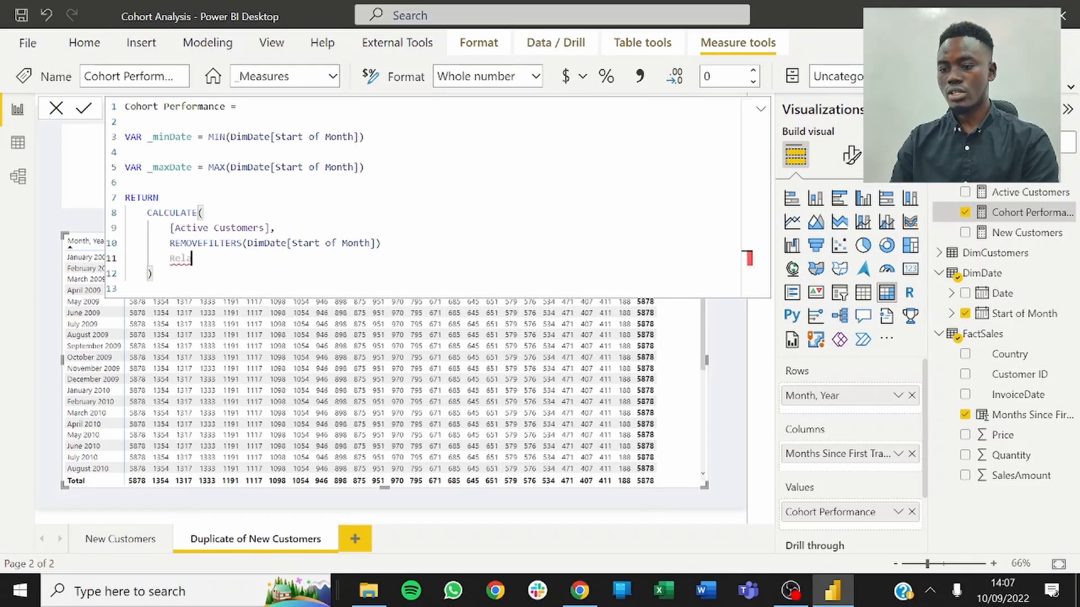
key(BackSpace)
key(BackSpace)
key(BackSpace)
key(BackSpace)
key(BackSpace)
key(BackSpace)
key(BackSpace)
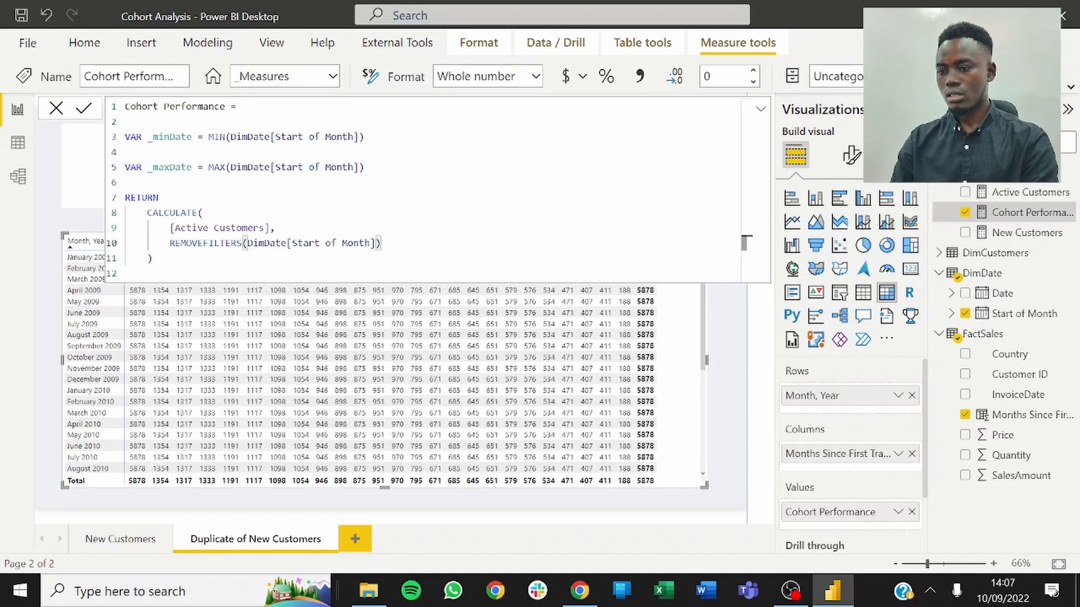
Step: Add RELATEDTABLE(DimCustomers) as the second CALCULATE filter after the REMOVEFILTERS line, then commit the measure and close the formula editor
text(,)
key(Return)
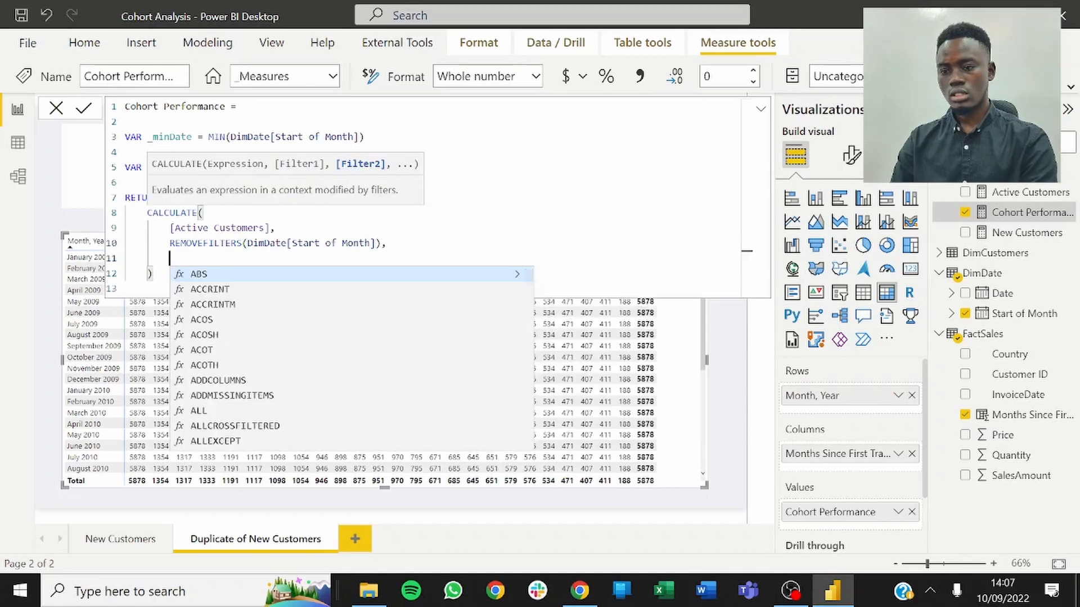
text(Re)
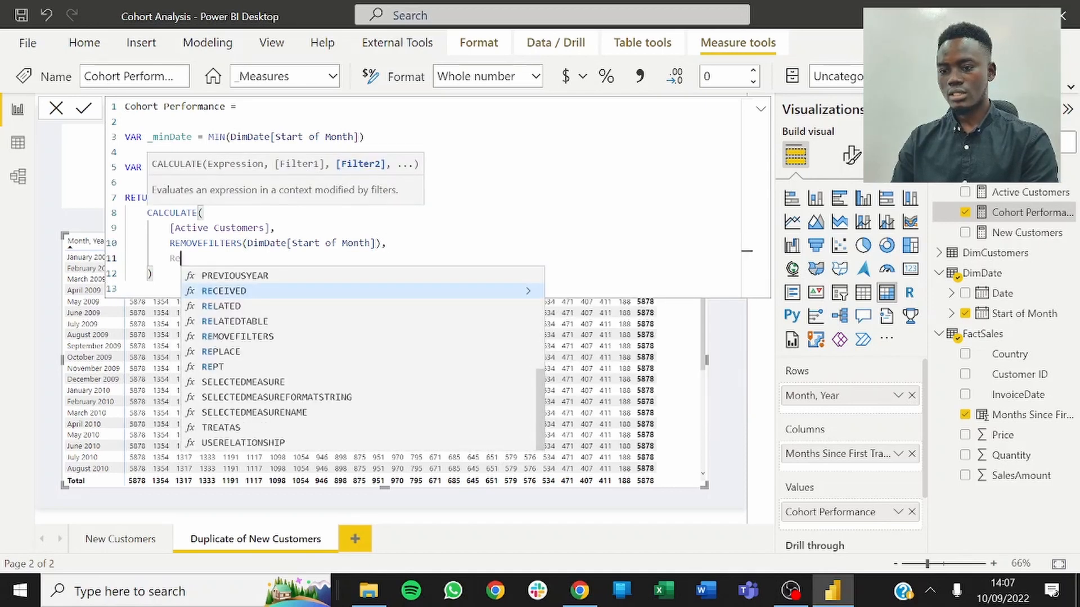
text(lated)
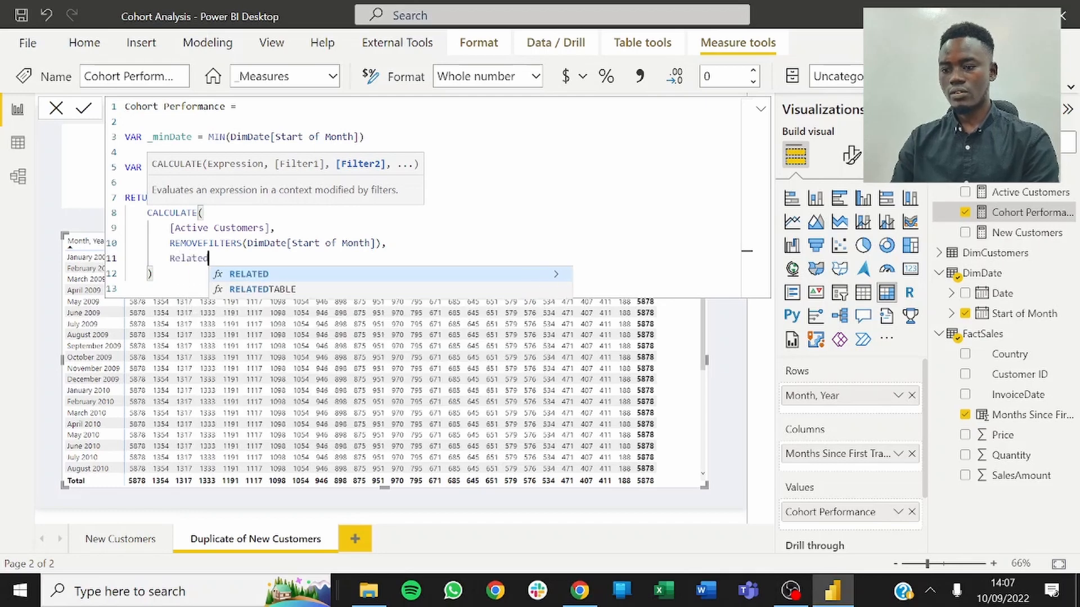
key(Down)
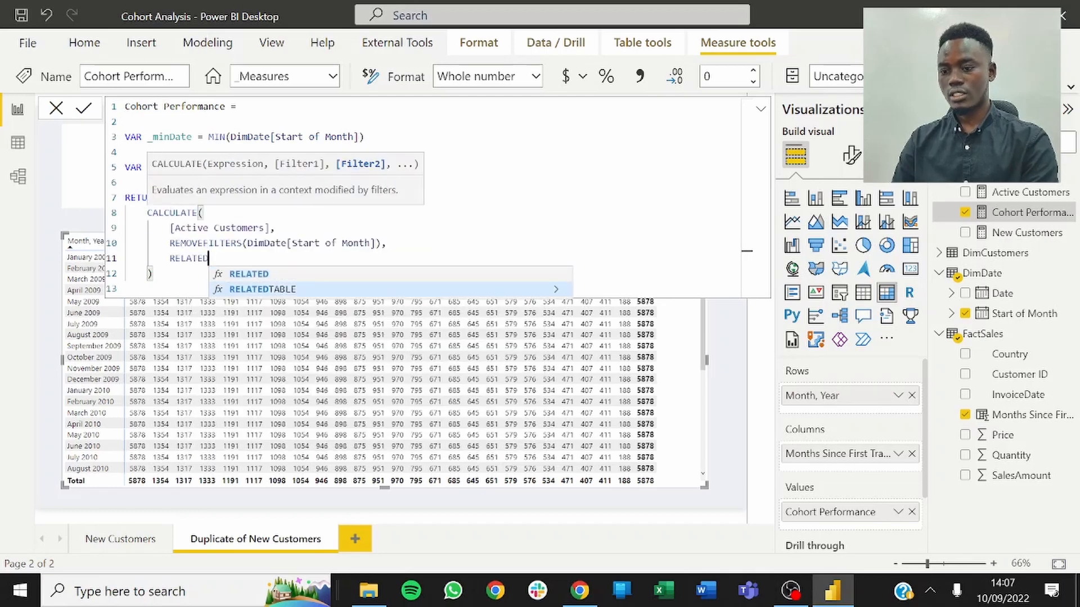
key(Tab)
text(DimCustomers)
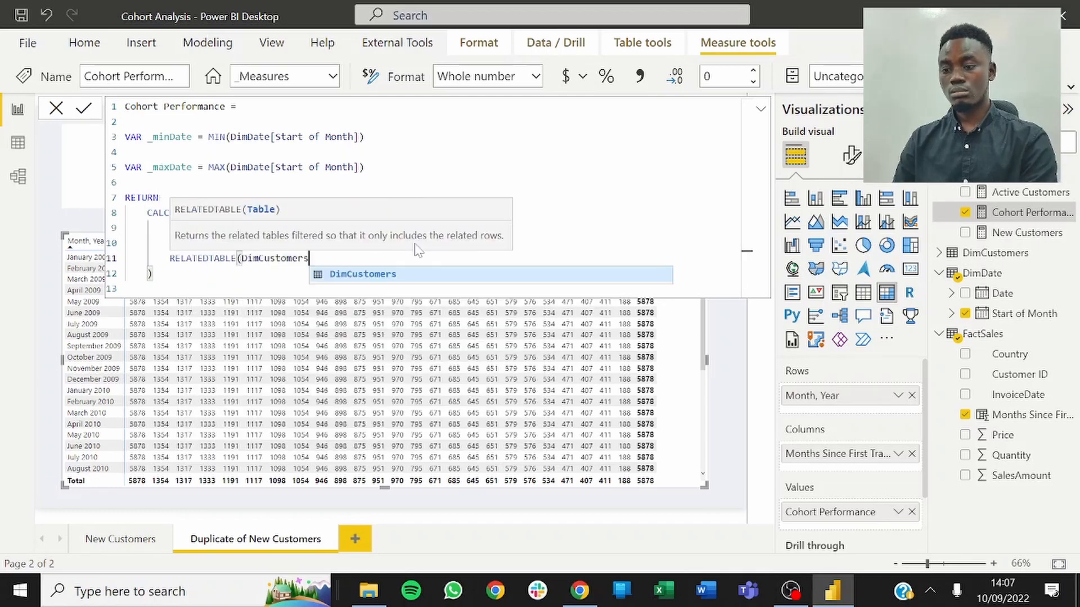
text())
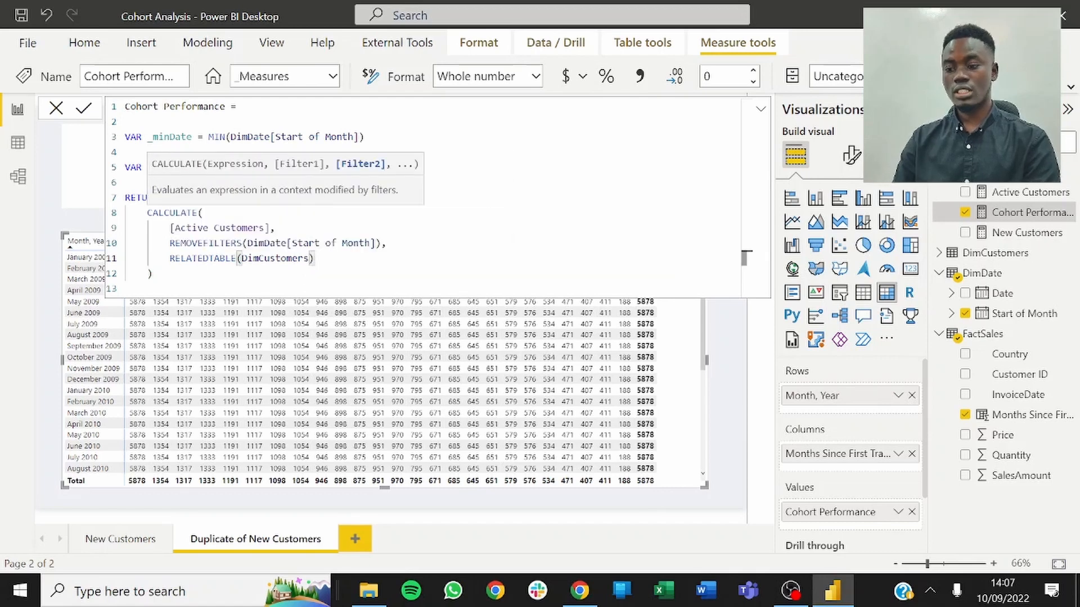
click(419, 251)
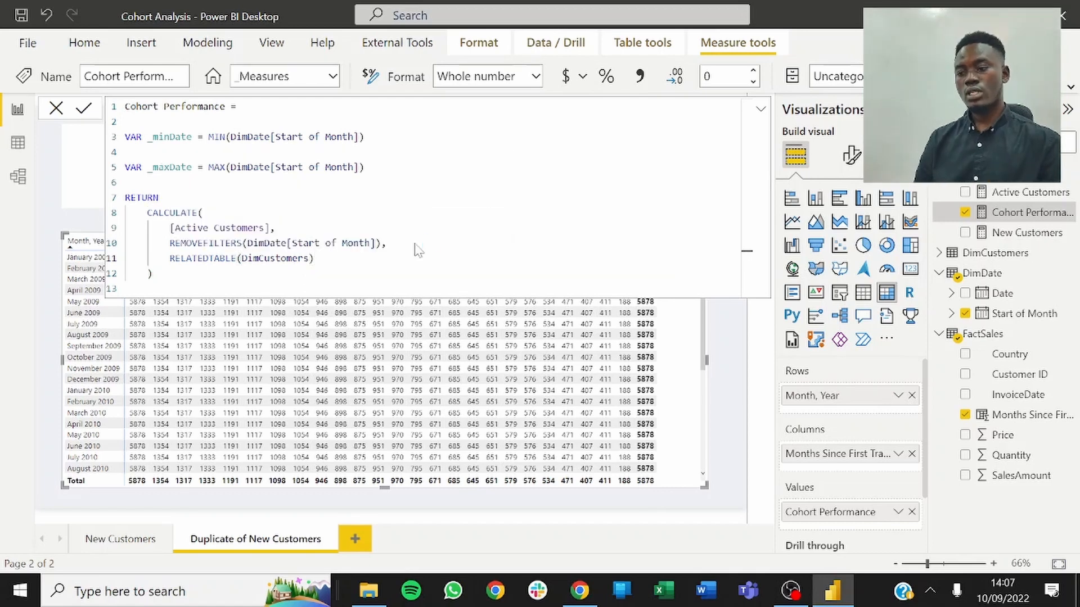
key(Return)
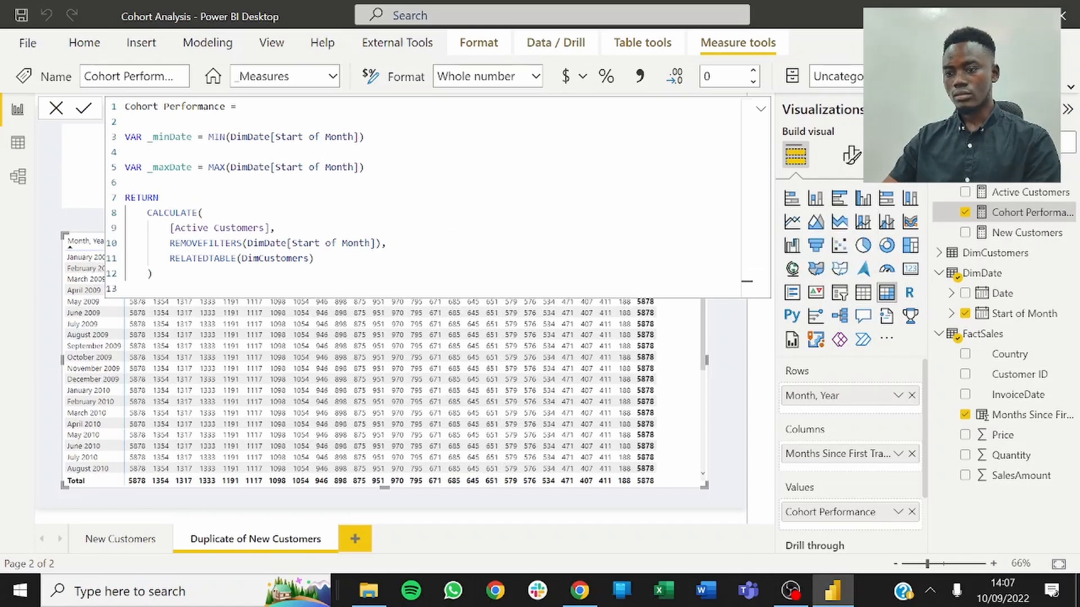
click(56, 108)
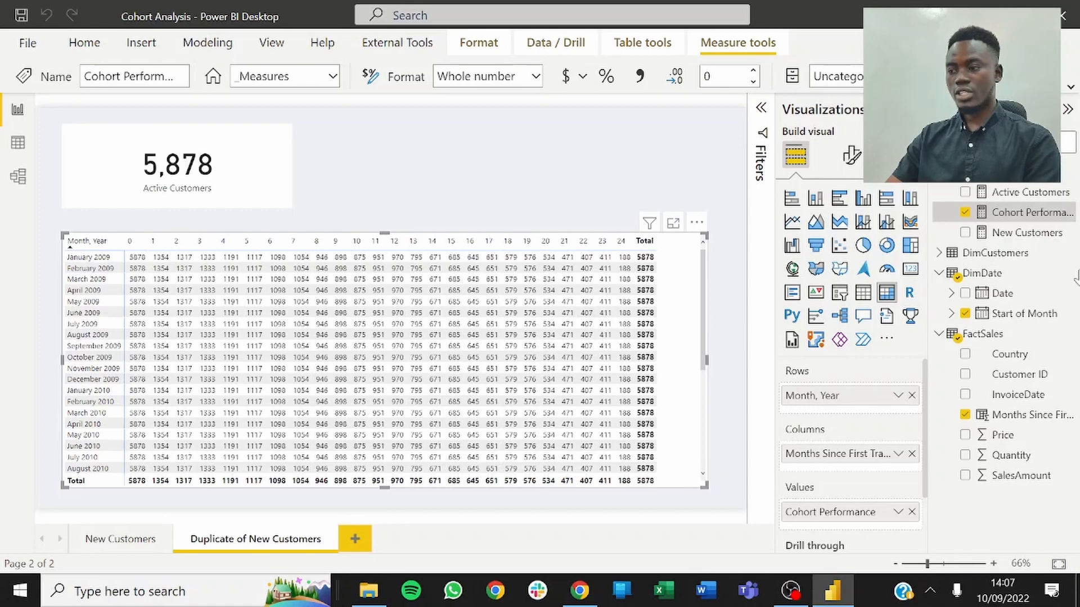
Step: Comment out the REMOVEFILTERS line of the Cohort Performance formula with //, commit the measure and close the formula editor
click(1010, 214)
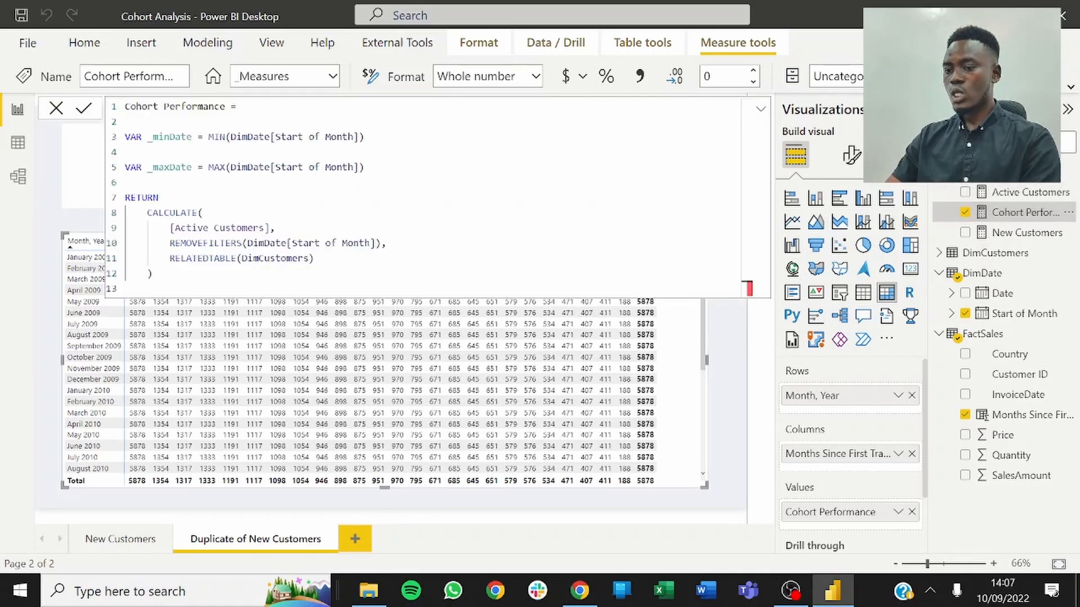
drag(387, 244, 197, 243)
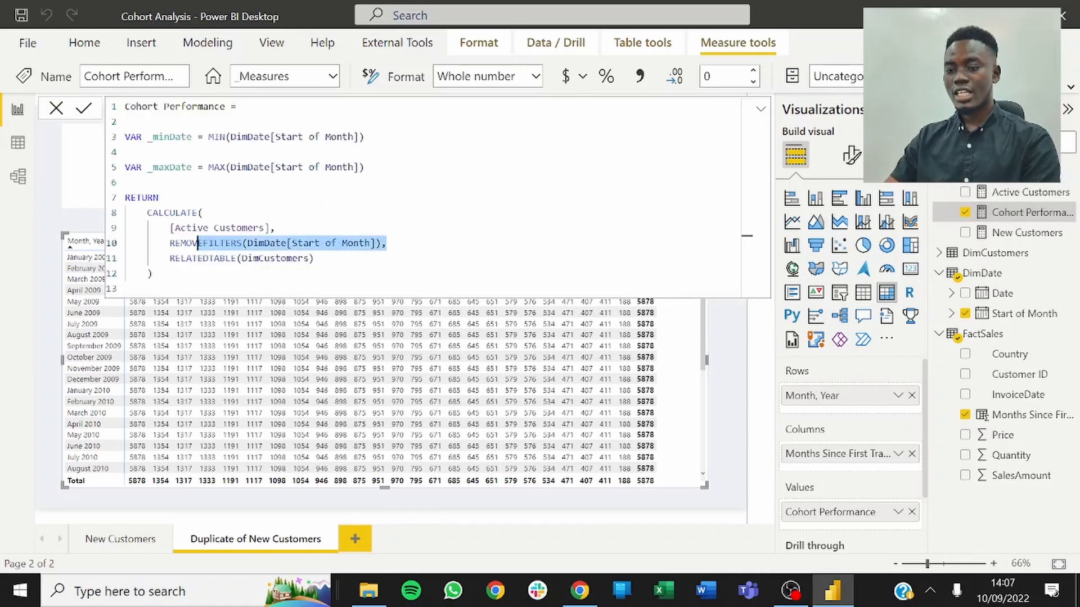
click(175, 243)
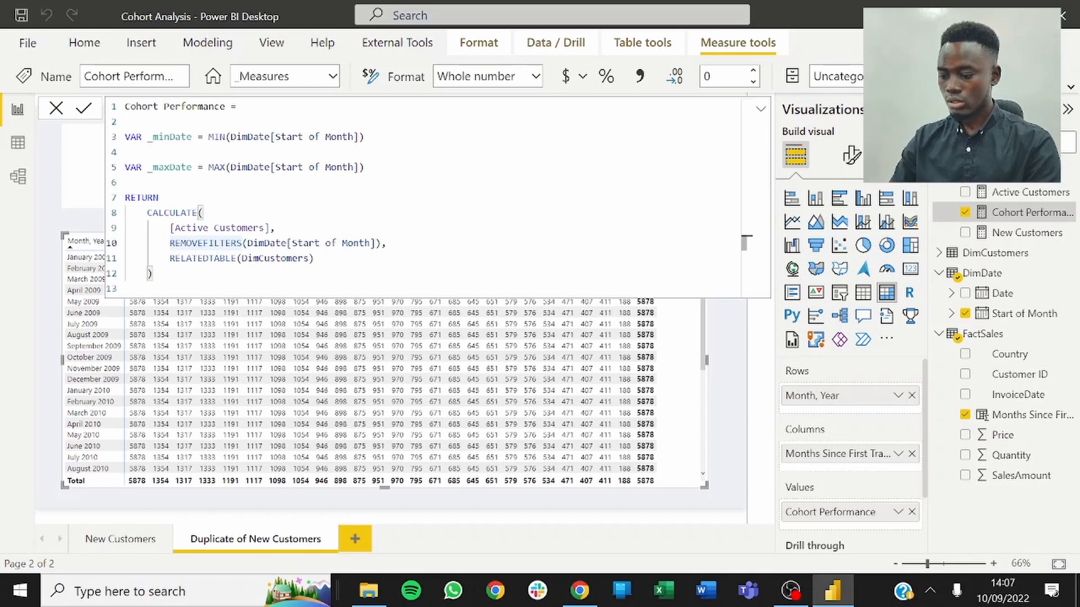
text(//)
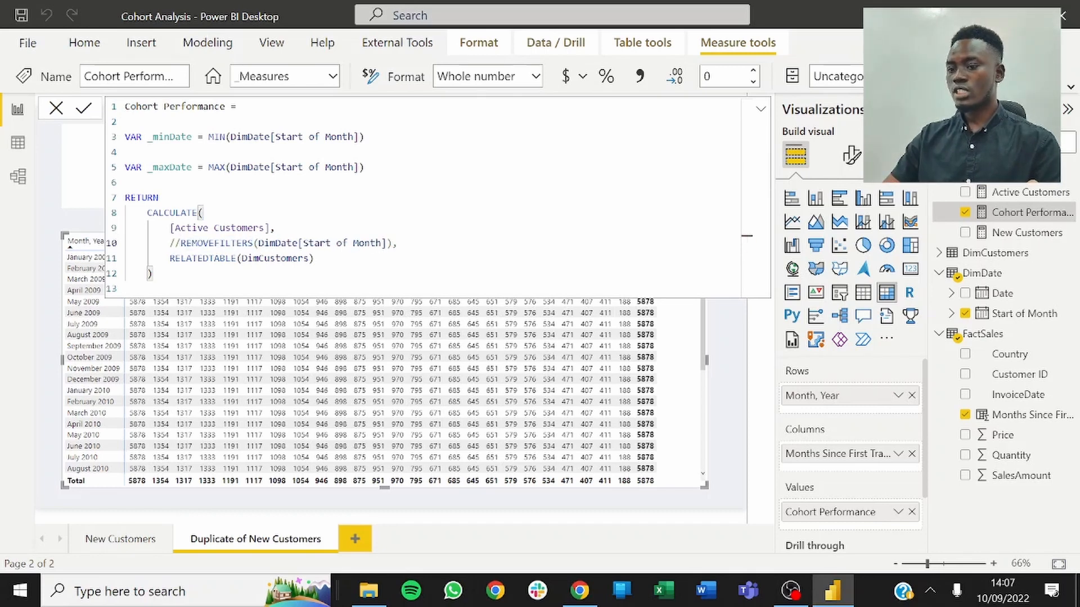
click(275, 229)
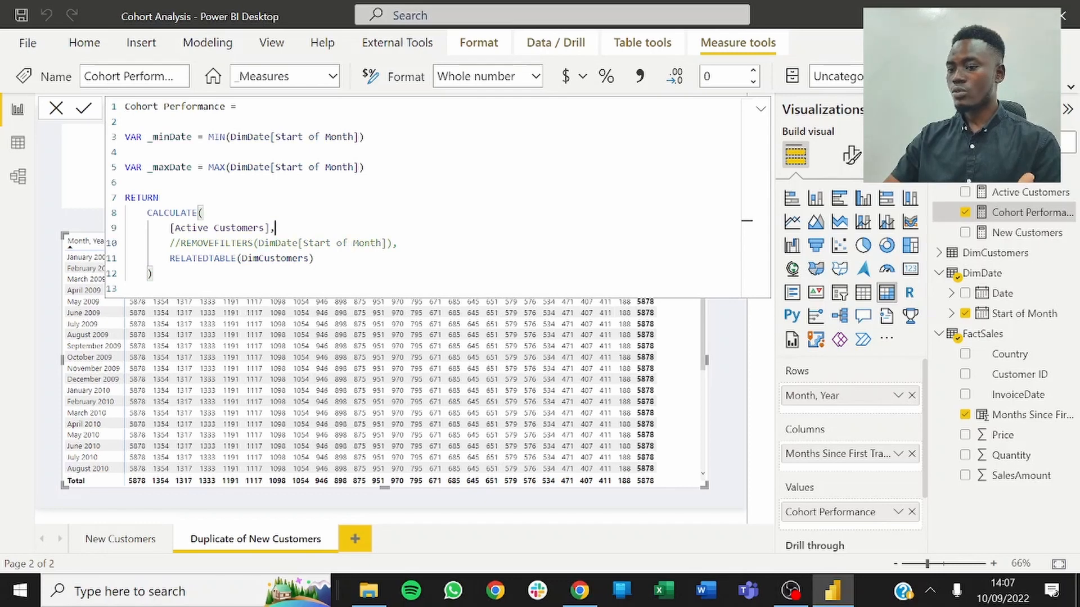
click(314, 258)
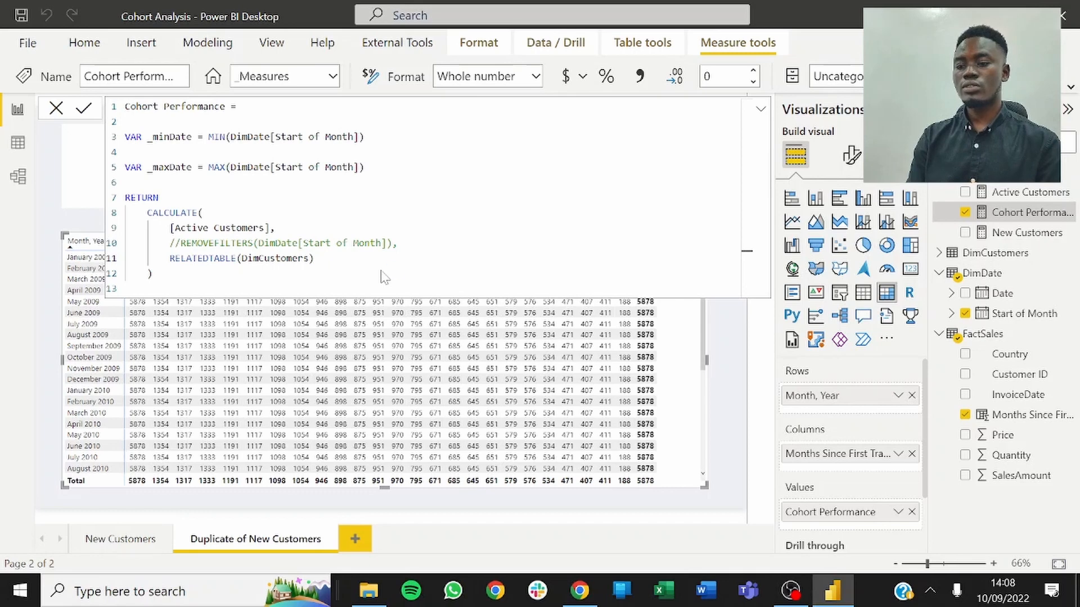
key(Return)
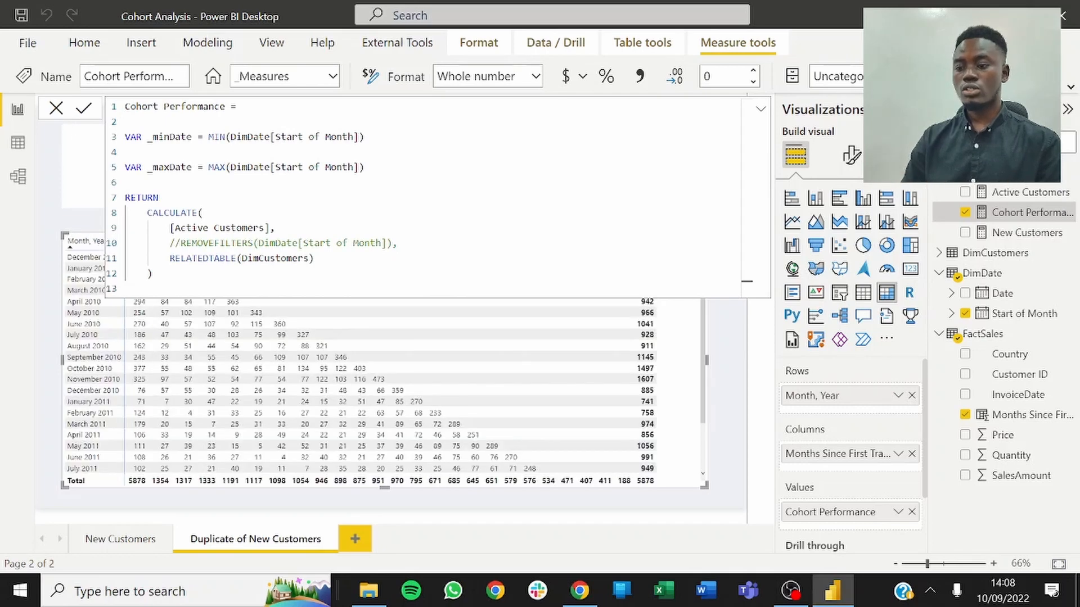
click(60, 113)
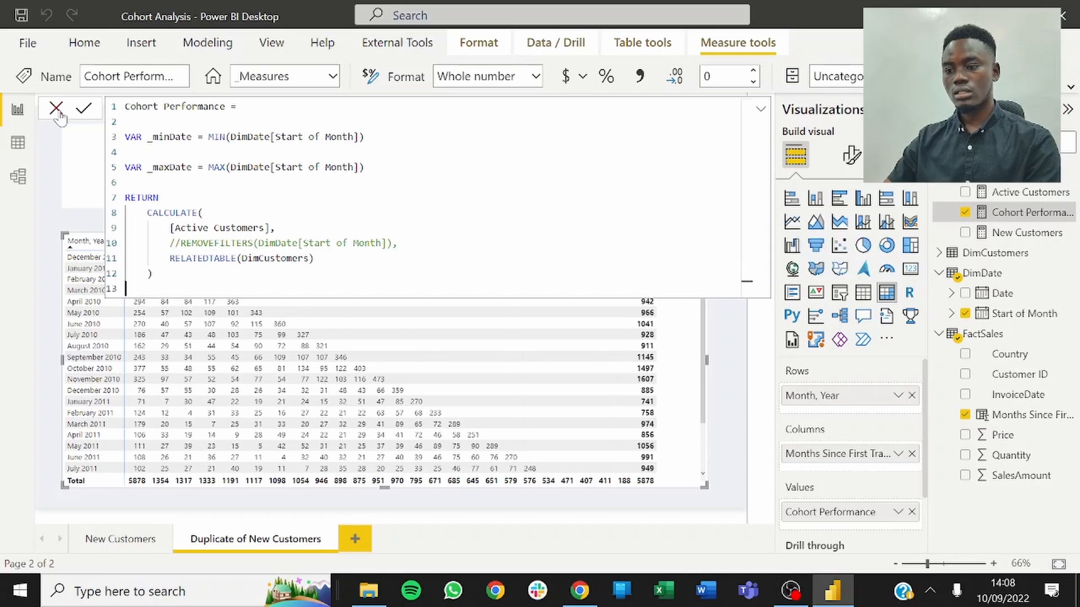
click(58, 110)
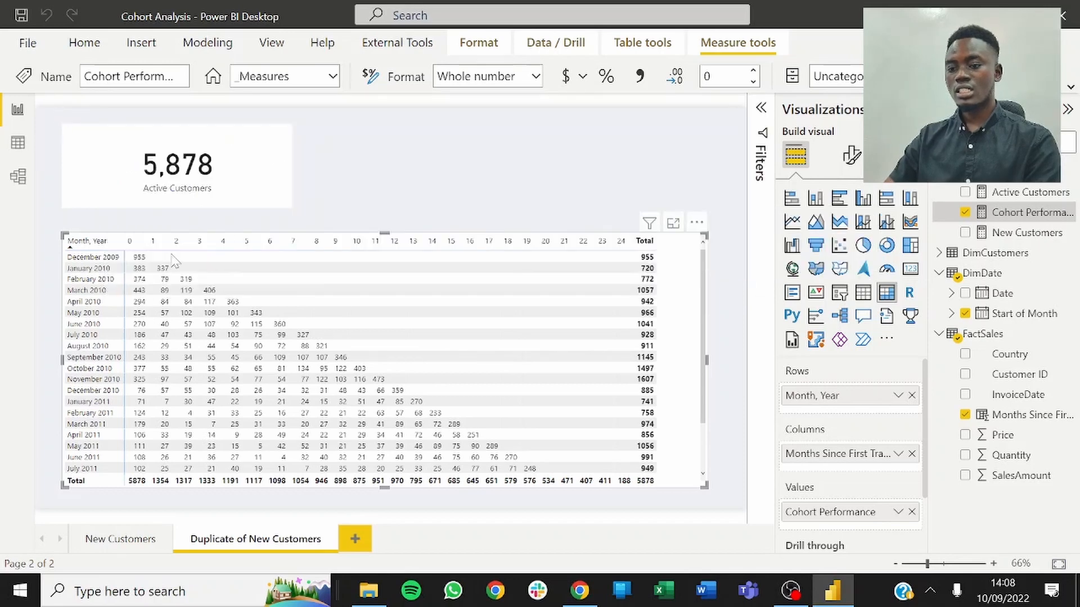
Step: Examine the cohort matrix's monthly rows from December 2009 to December 2011 across the months since first transaction
scroll(523, 425, down, 3)
scroll(638, 432, up, 3)
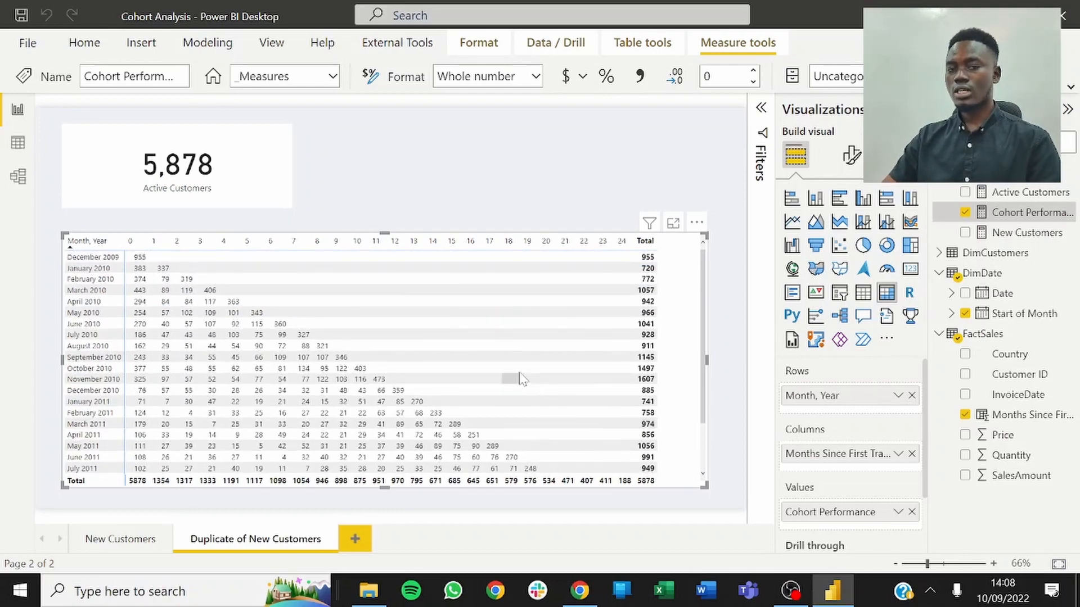
scroll(518, 378, down, 3)
scroll(472, 405, up, 3)
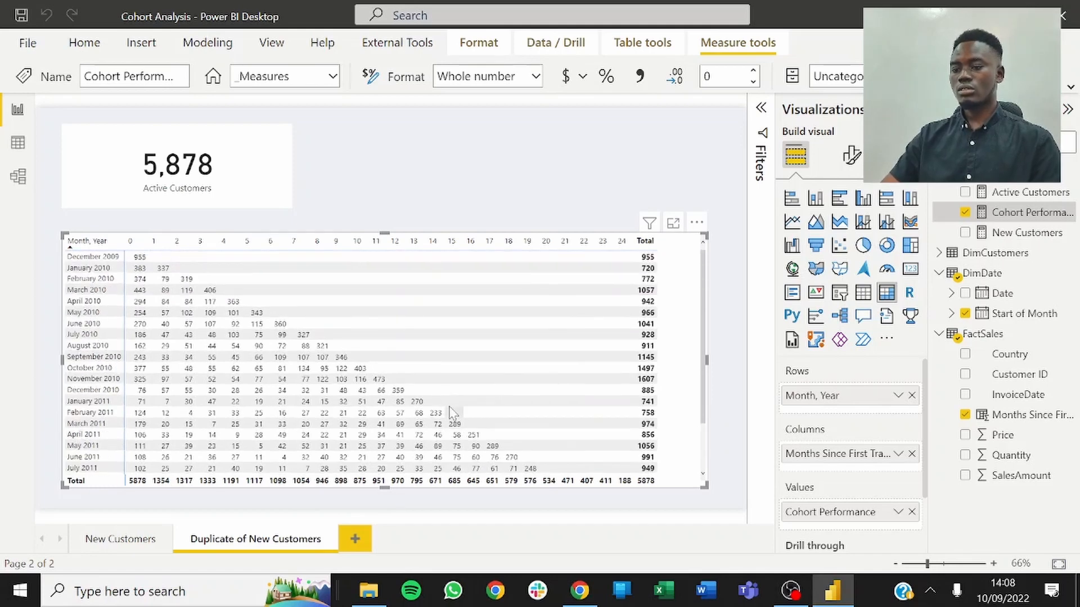
scroll(413, 354, down, 3)
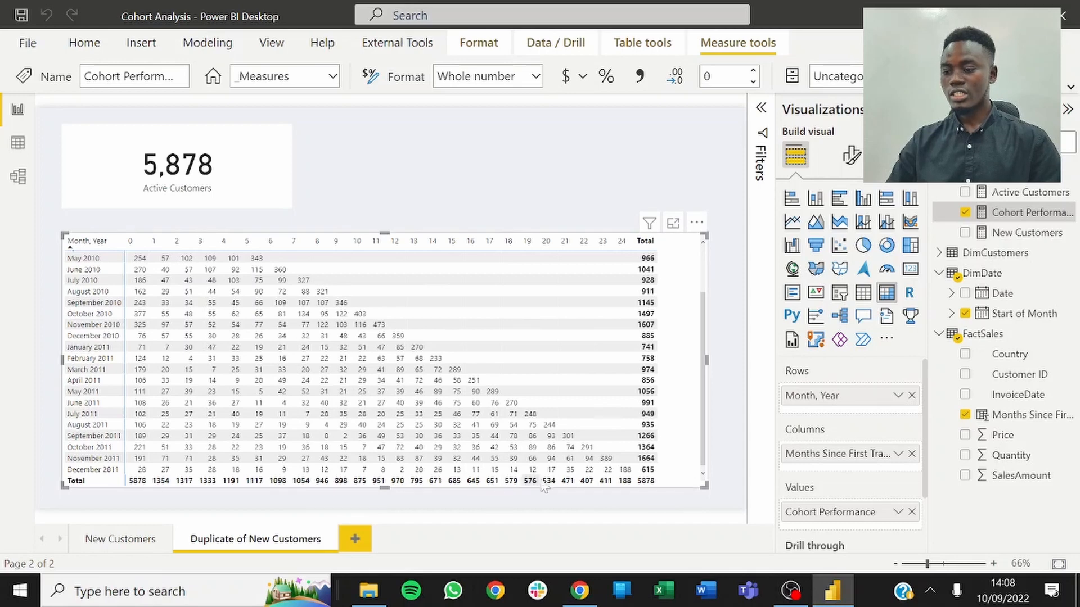
scroll(418, 472, up, 3)
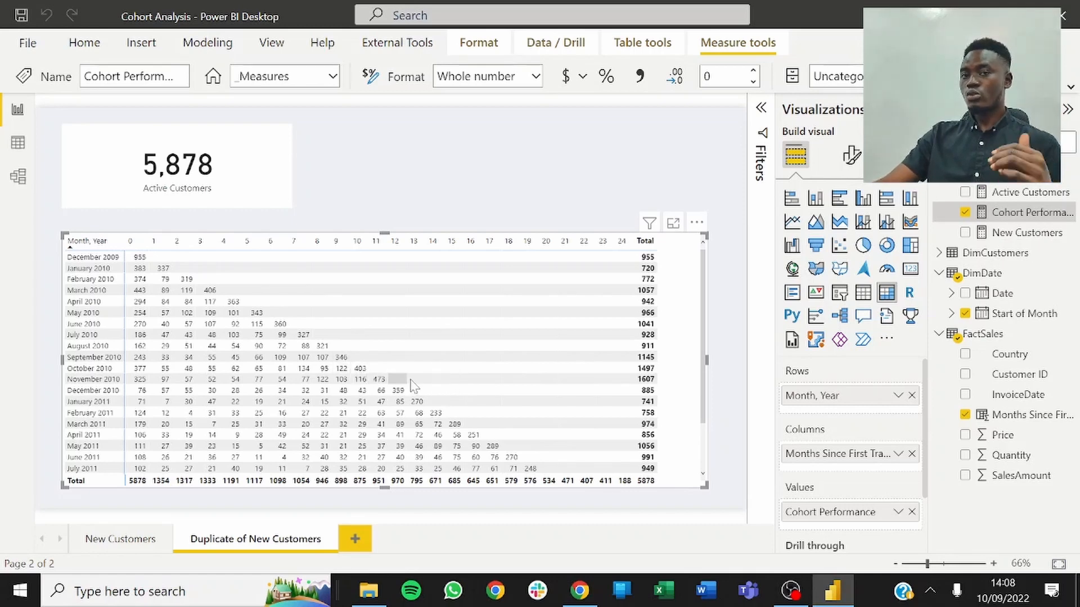
Step: Open the Cohort Performance formula and uncomment its REMOVEFILTERS(DimDate[Start of Month]) line
click(1007, 216)
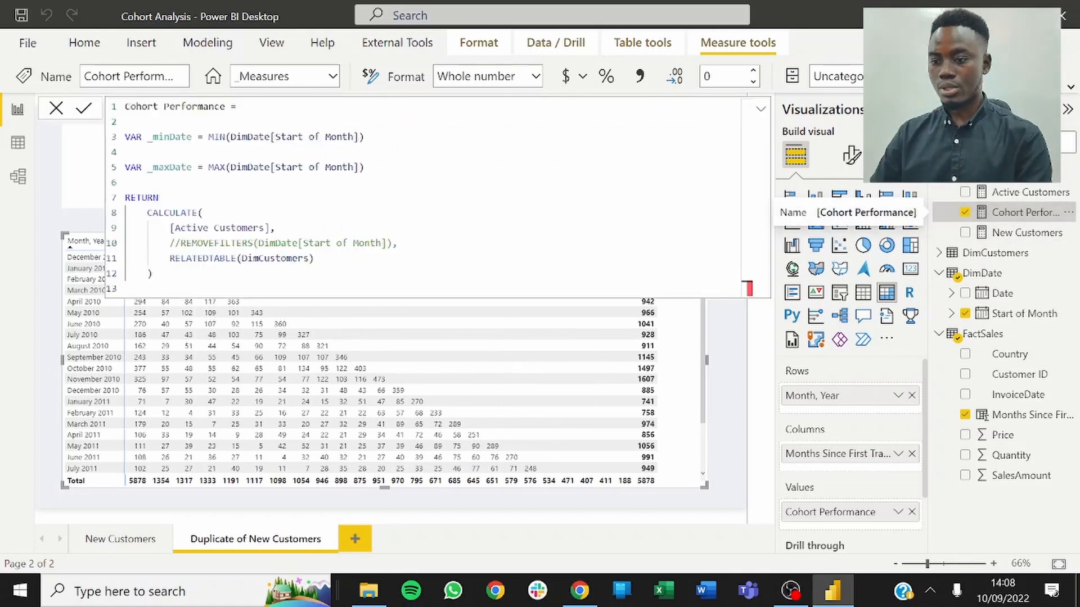
click(181, 244)
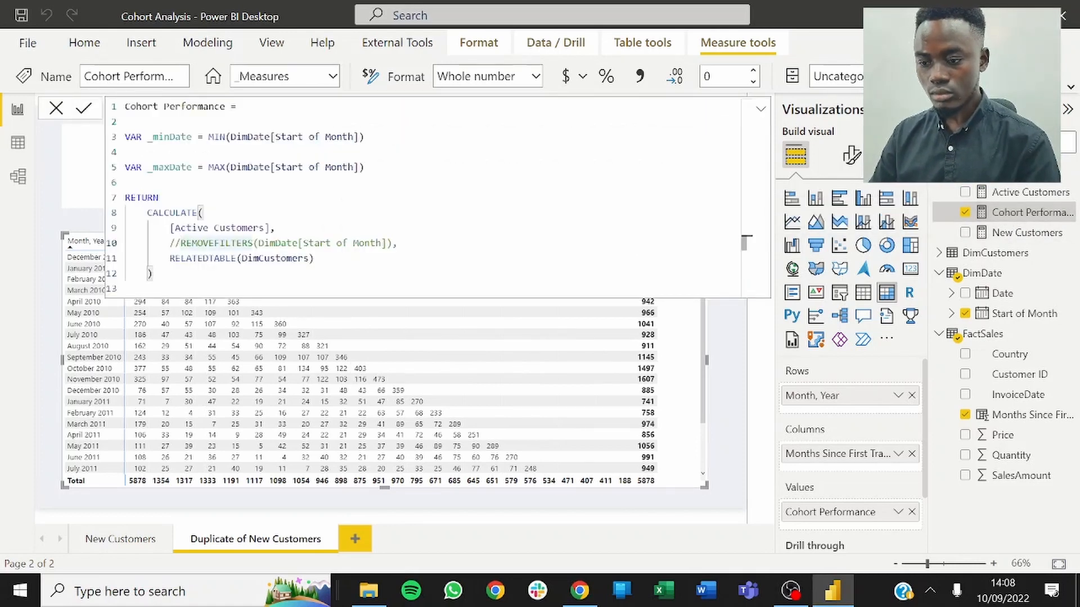
key(BackSpace)
key(BackSpace)
Step: Add DimCustomers[First Transaction Month]>=_minDate as a new CALCULATE filter line after RELATEDTABLE(DimCustomers)
click(360, 258)
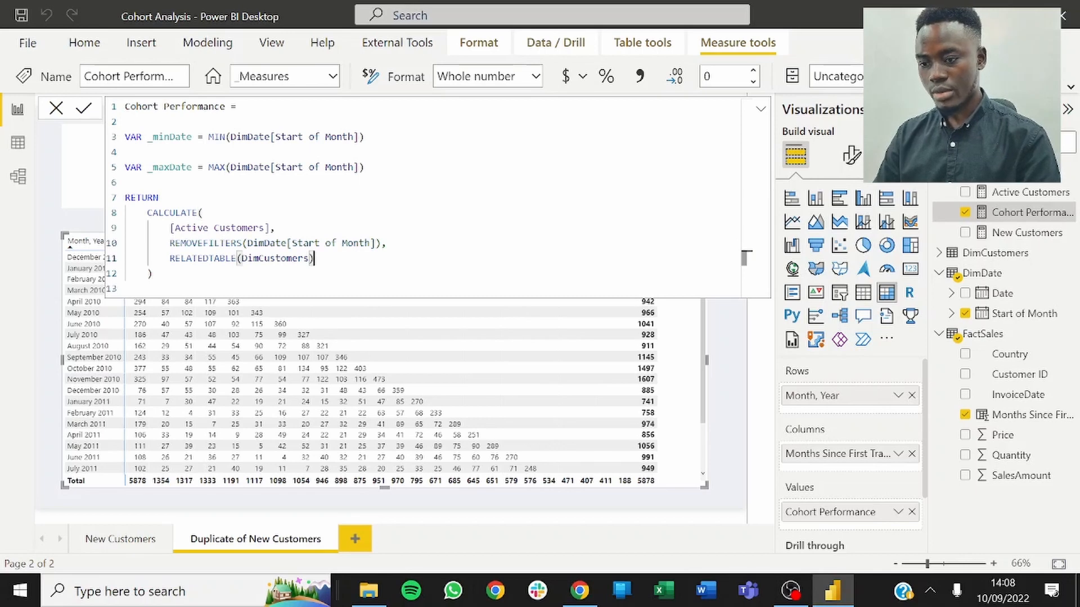
text(,)
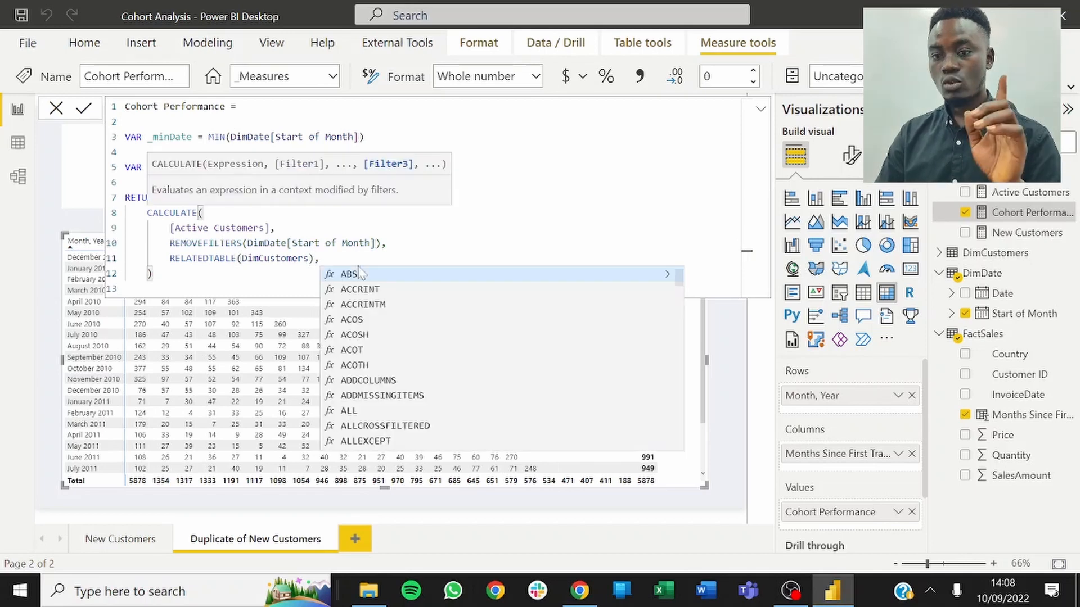
key(shift+Return)
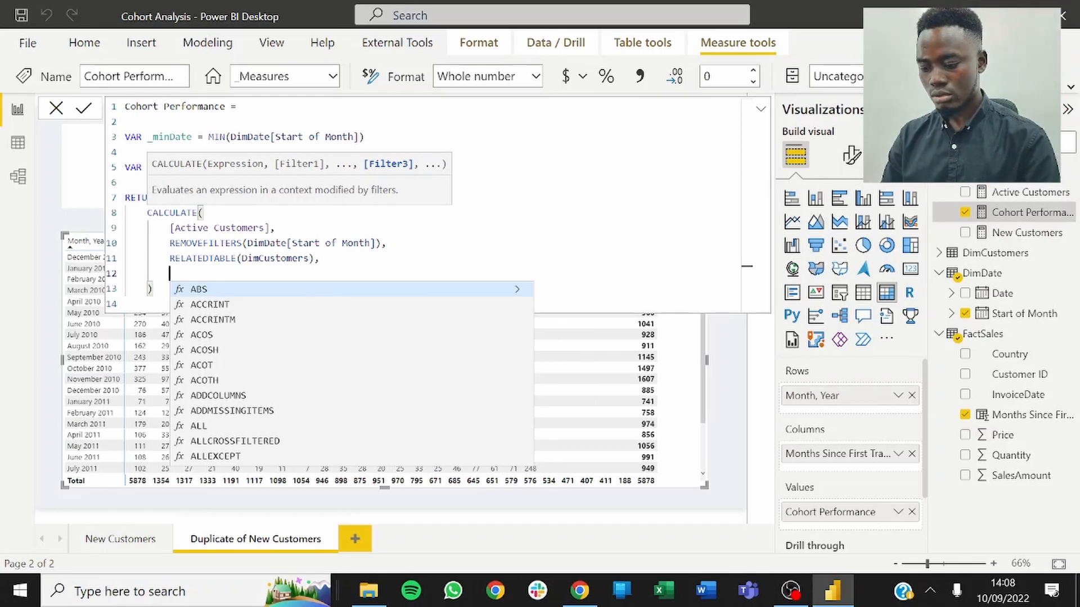
text(DimCustomers)
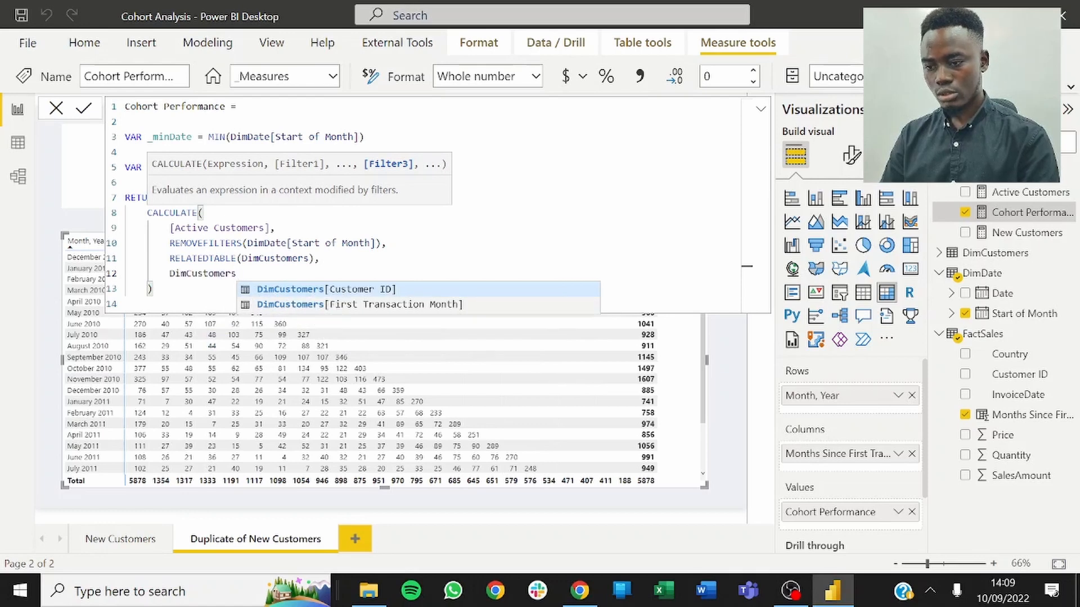
key(Down)
key(Tab)
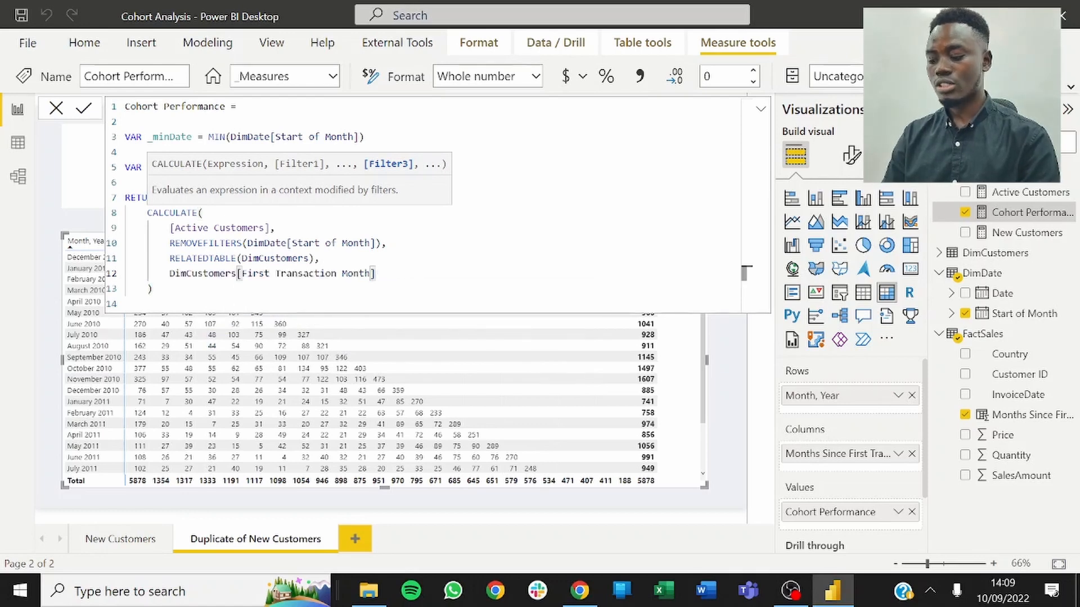
text(>)
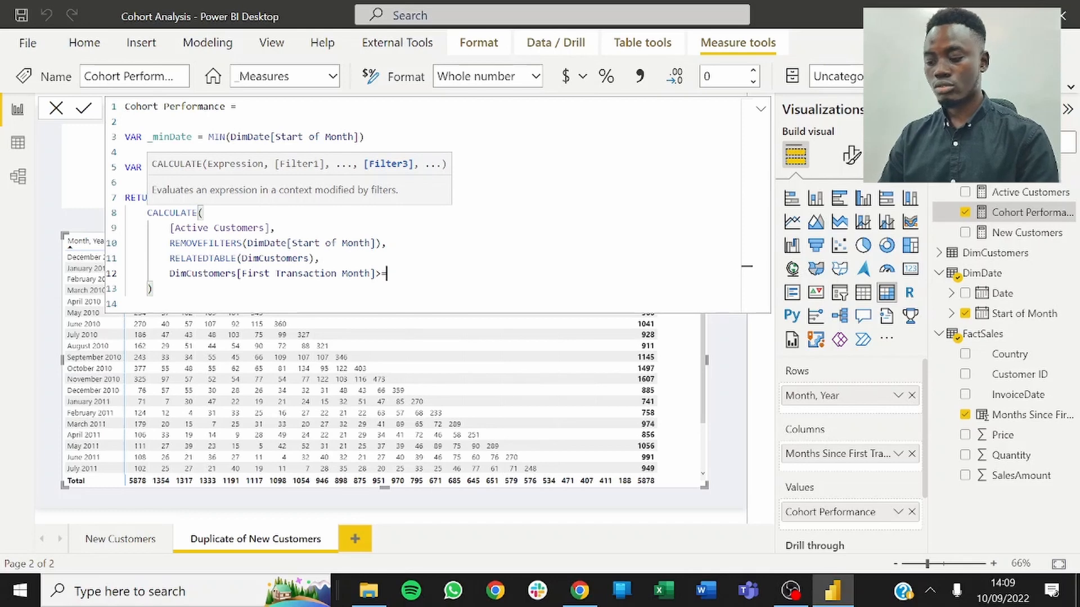
text(=_minDate)
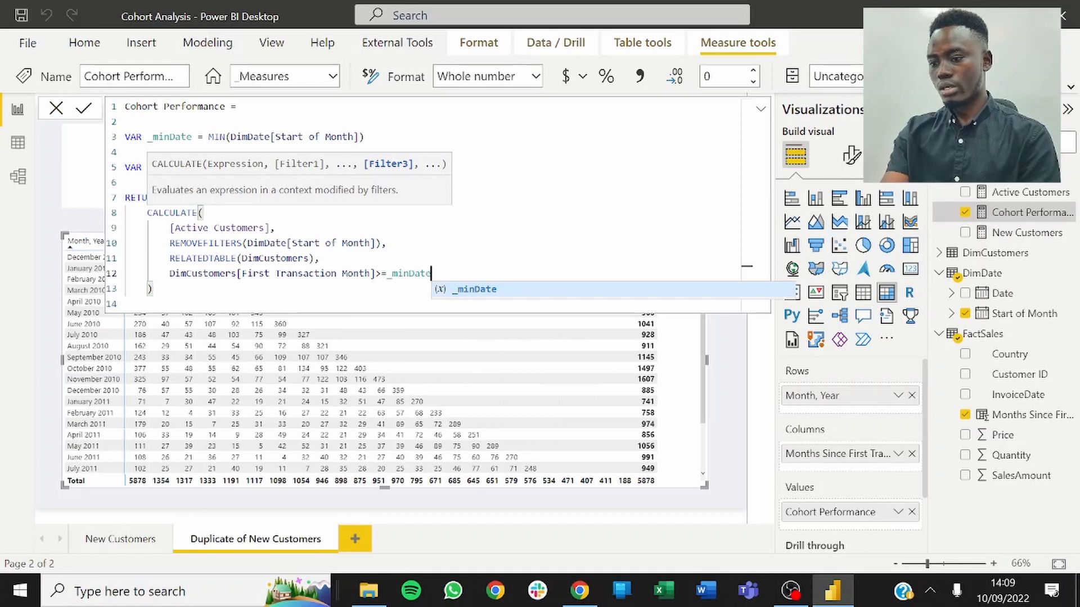
Step: Extend the filter on a new line with && DimCustomers[First Transaction Month]<=_maxDate, then commit the measure and close the formula editor
key(shift+Return)
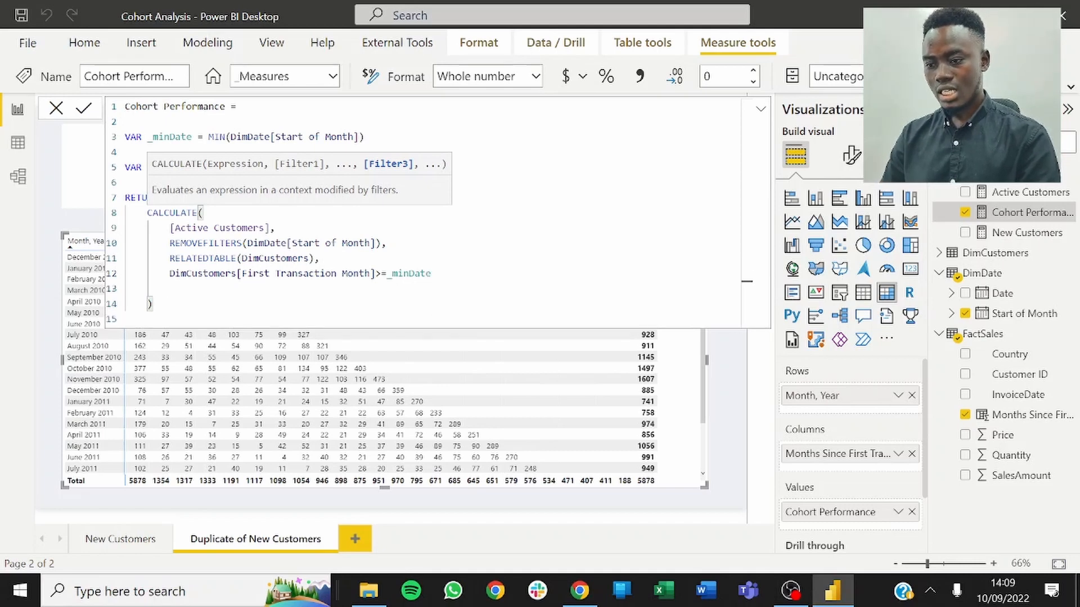
text(&)
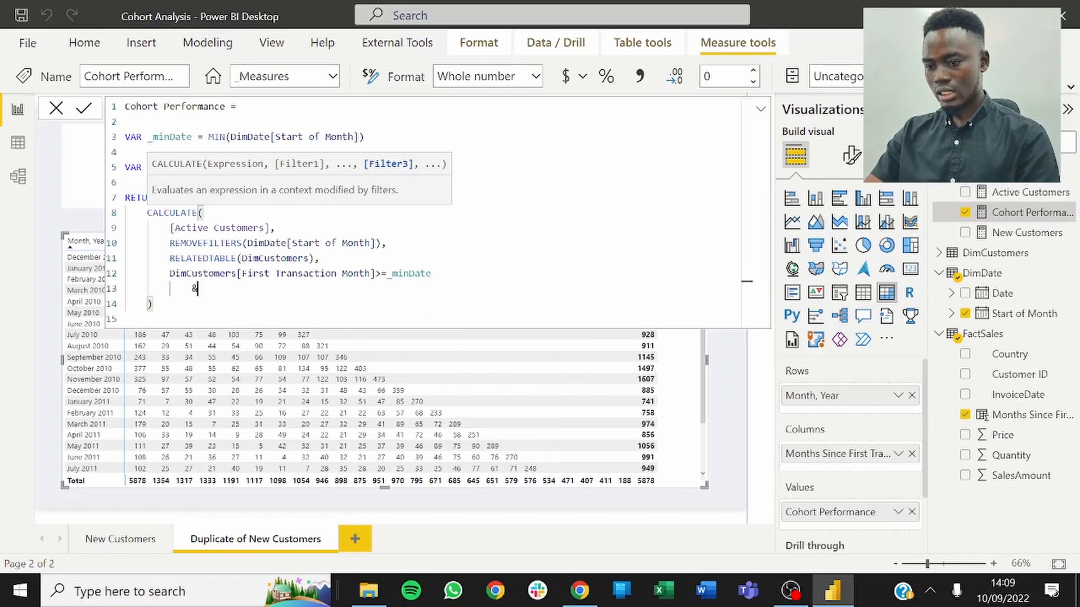
text(& )
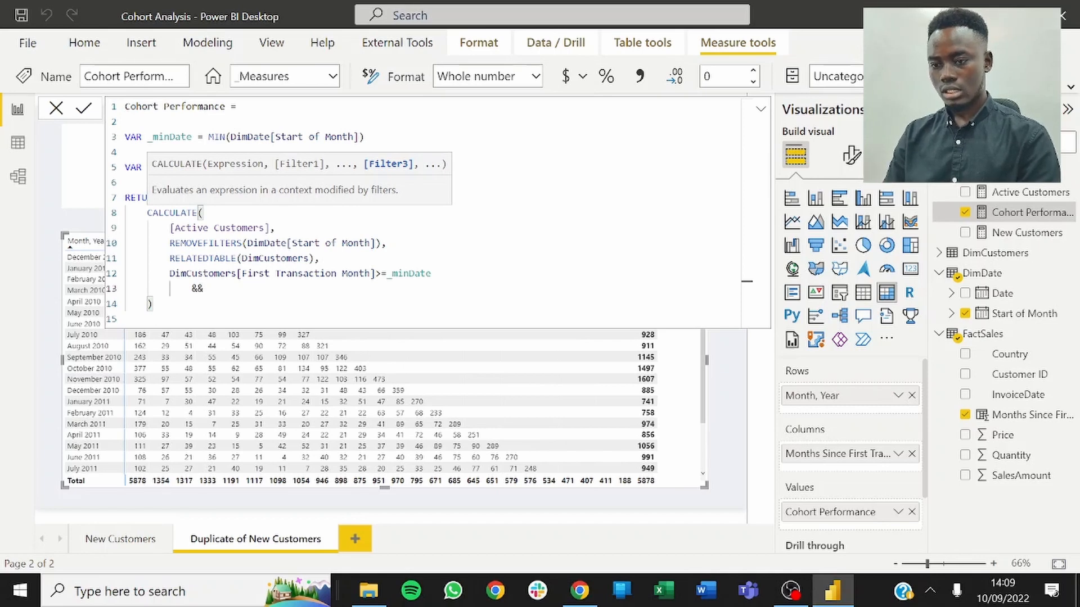
text(DimCustomers)
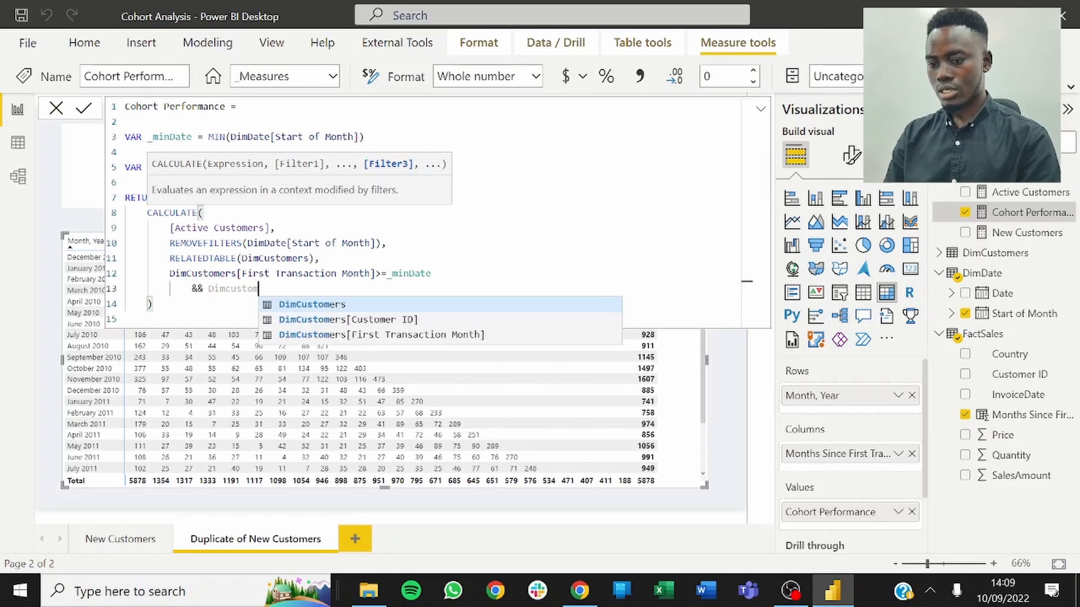
key(Tab)
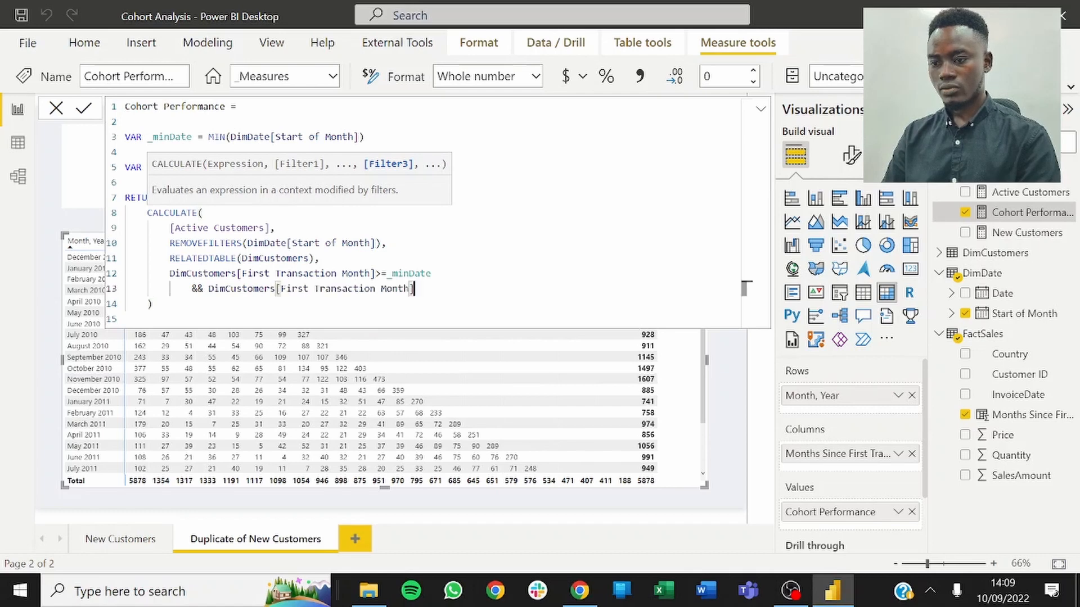
text(<)
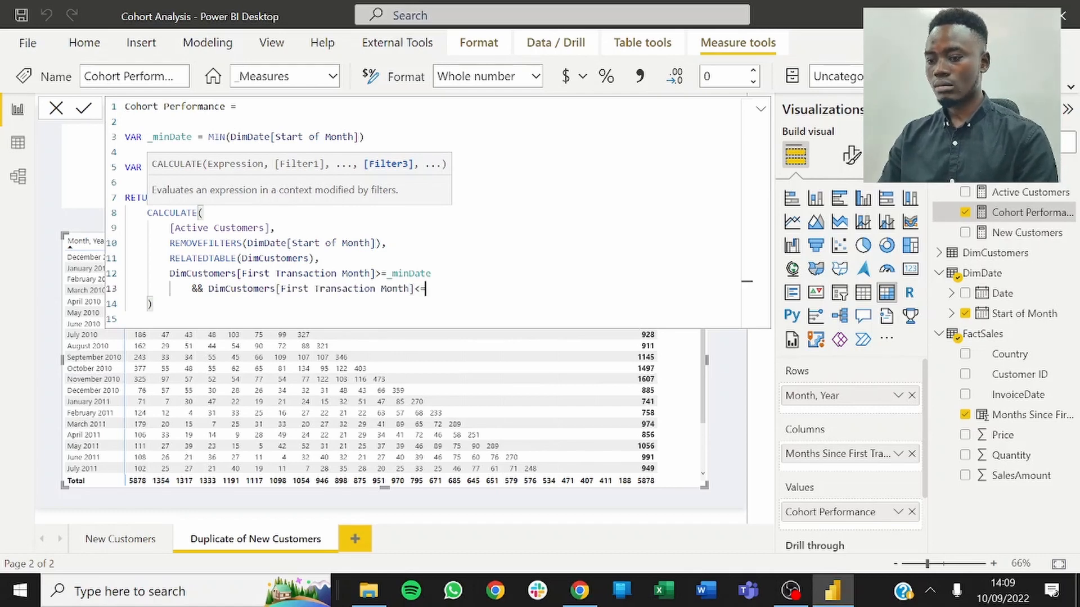
text(=)
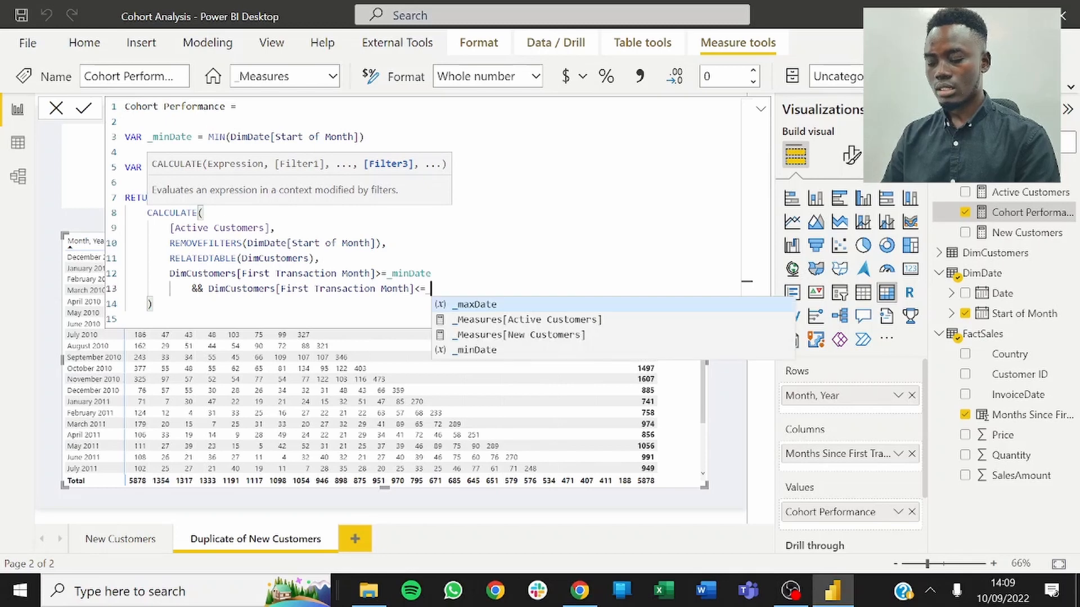
text( _maxDate)
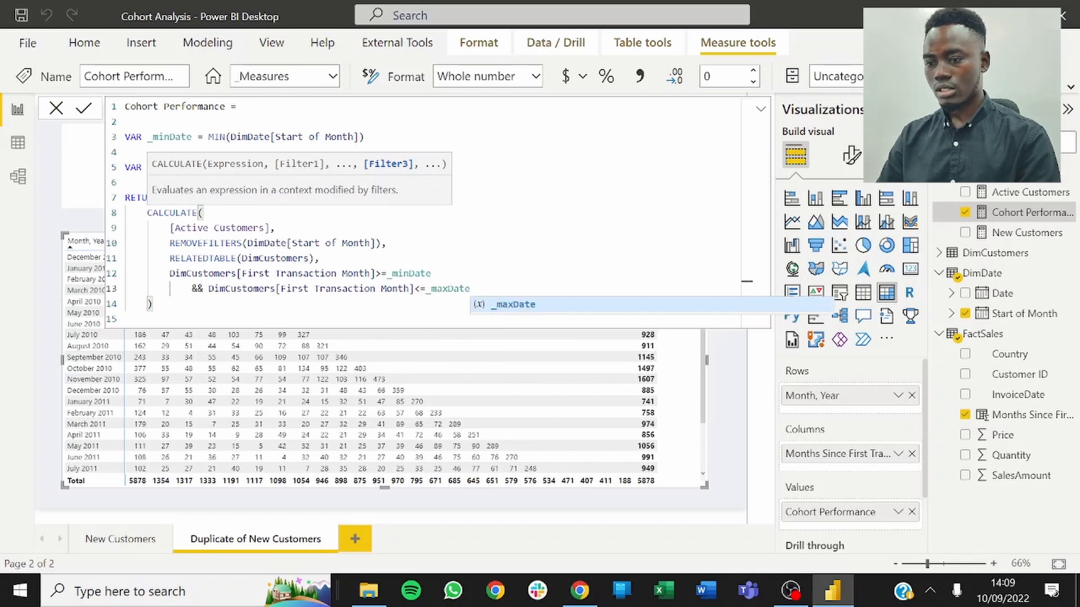
click(320, 259)
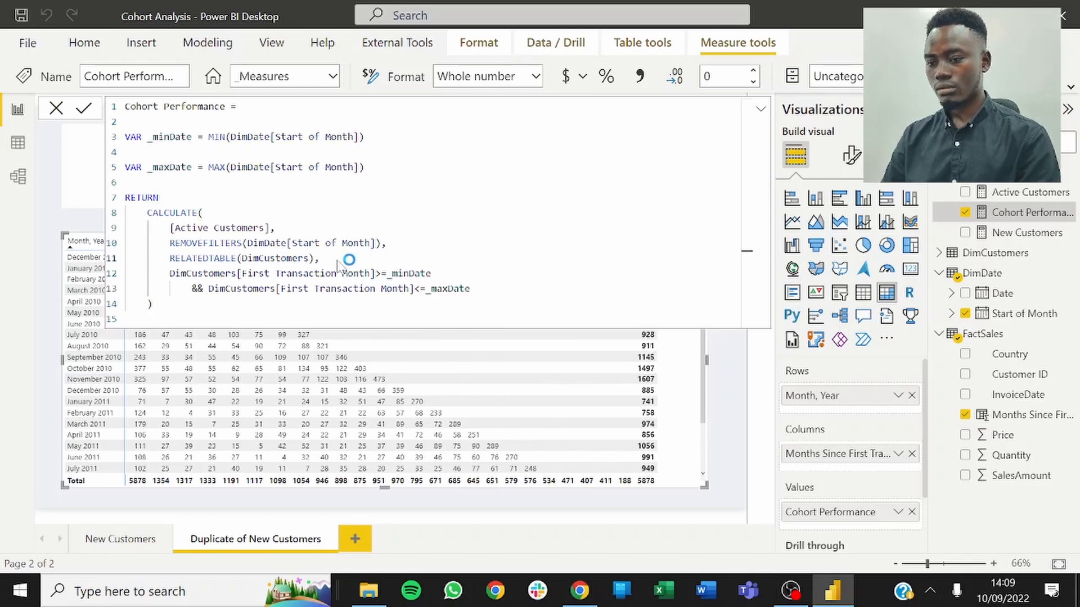
key(Return)
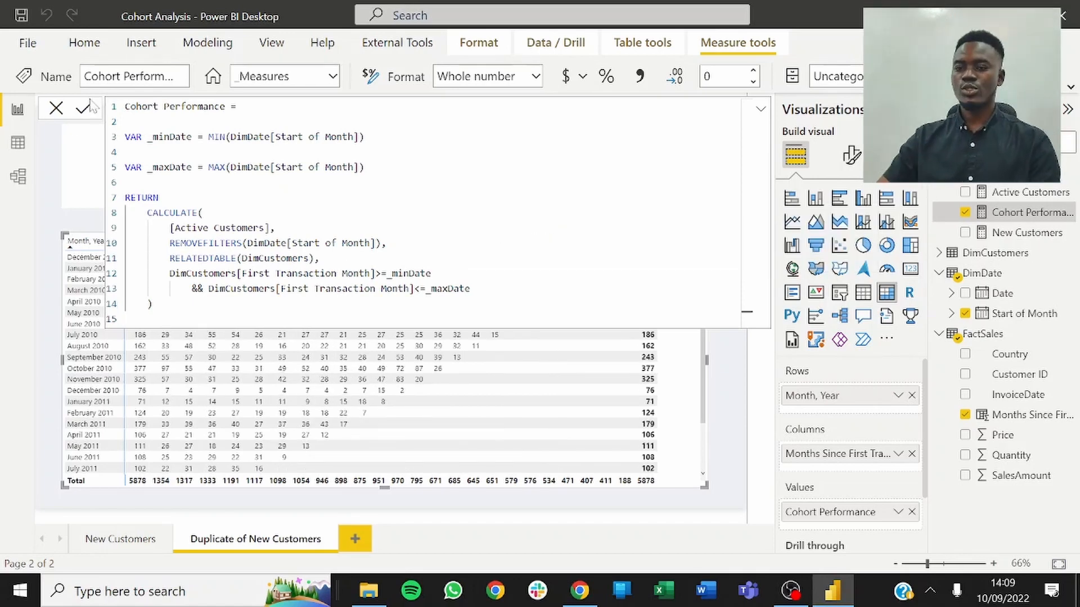
click(60, 112)
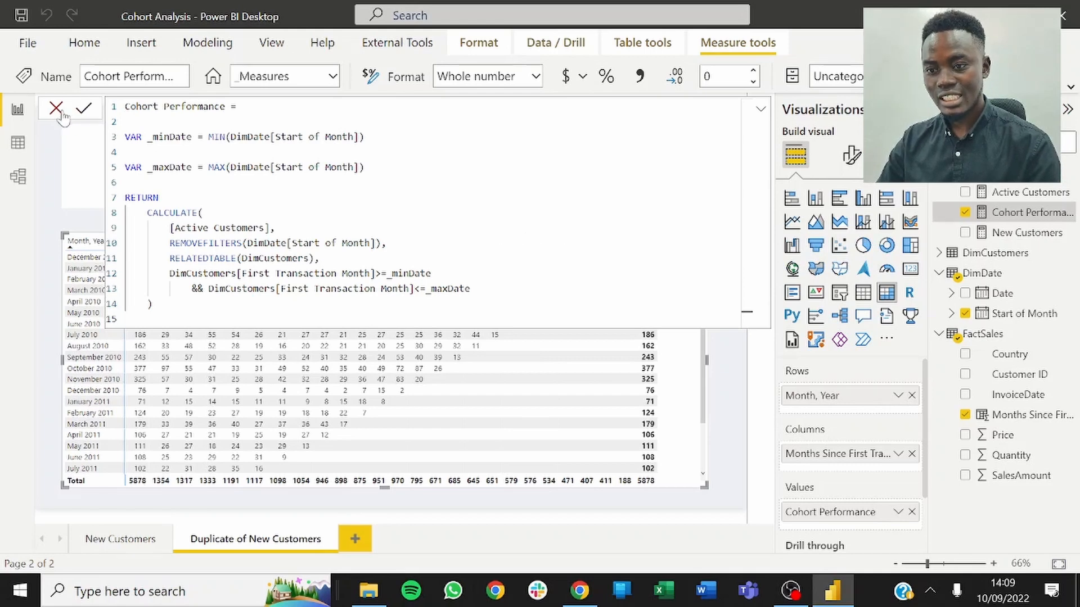
click(60, 112)
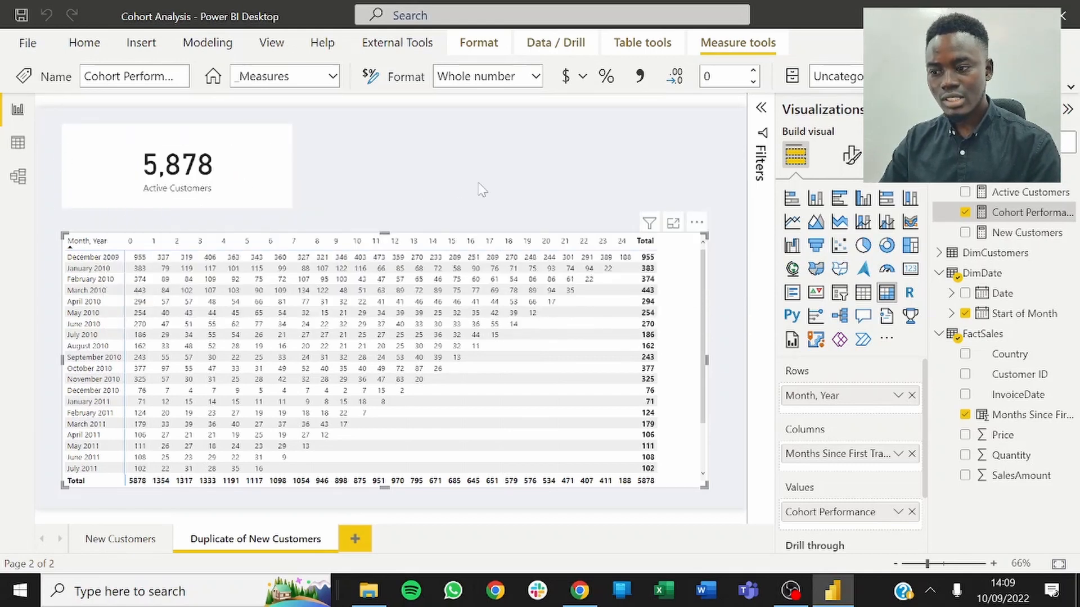
Step: Extend the cohort matrix upward over the card's area and delete the Active Customers card
click(516, 192)
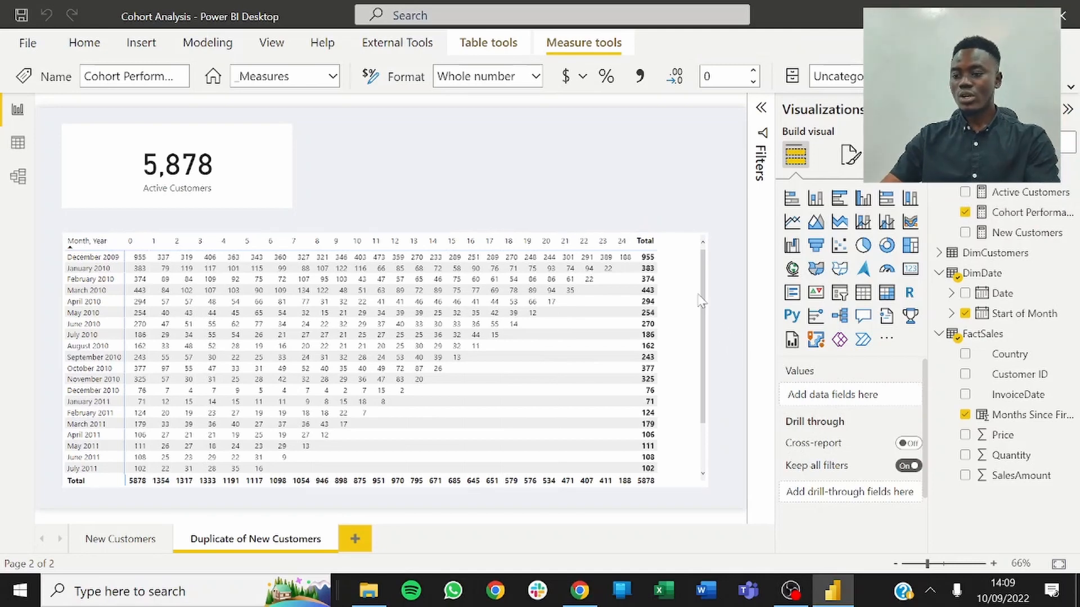
click(490, 241)
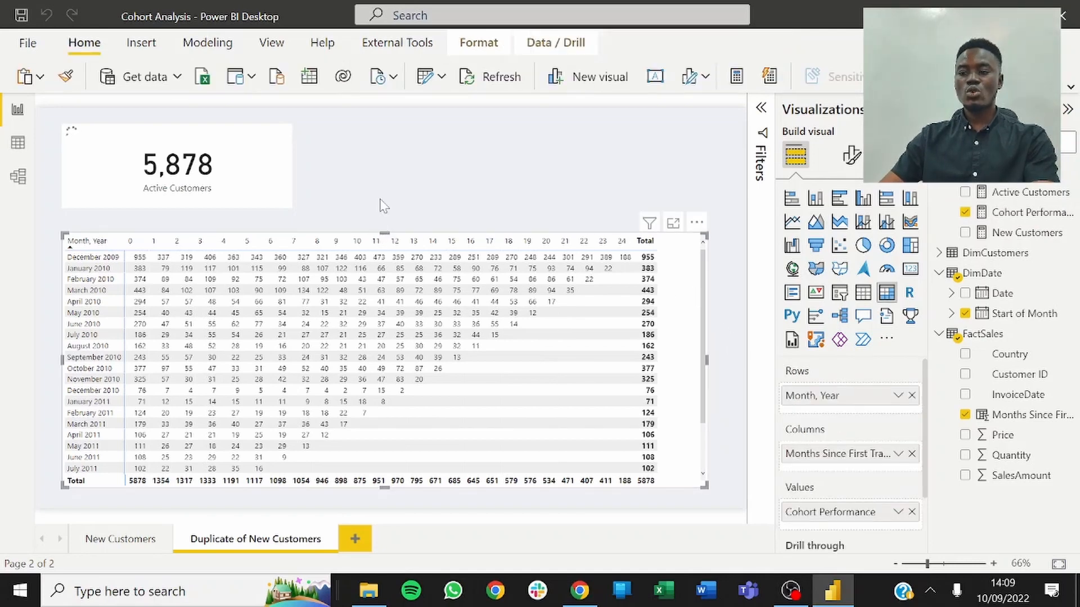
drag(384, 207, 380, 167)
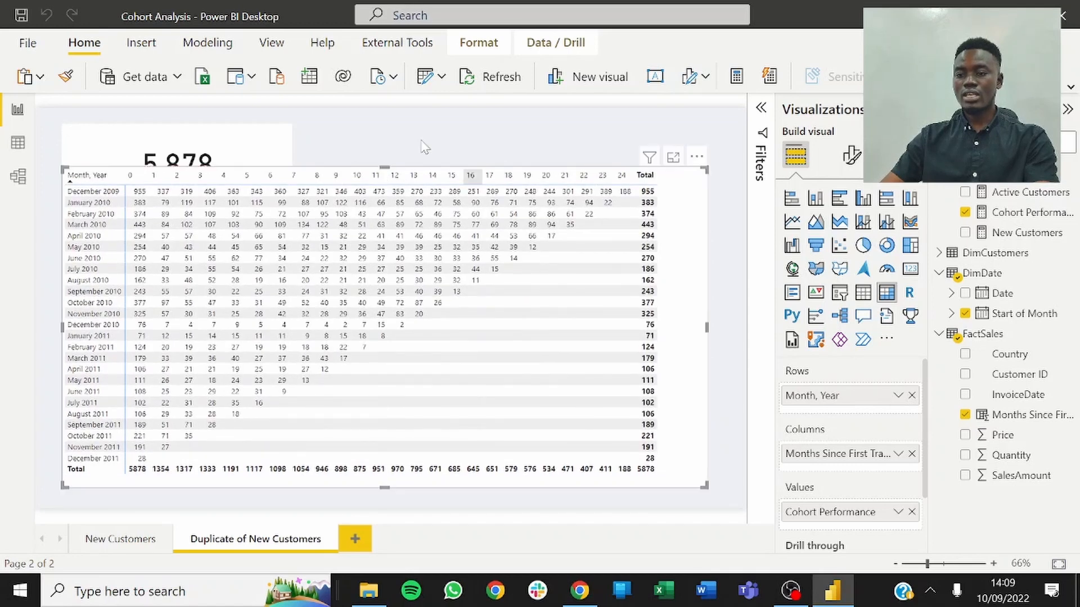
click(273, 141)
key(Delete)
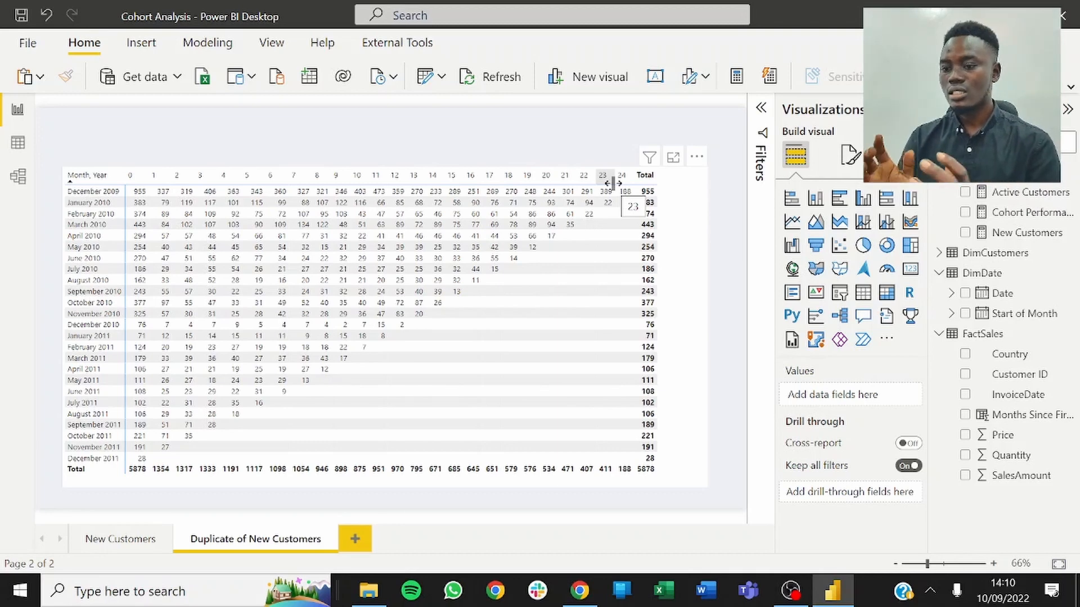
Step: Move the cohort matrix to the right edge of the report page and deselect it
click(700, 464)
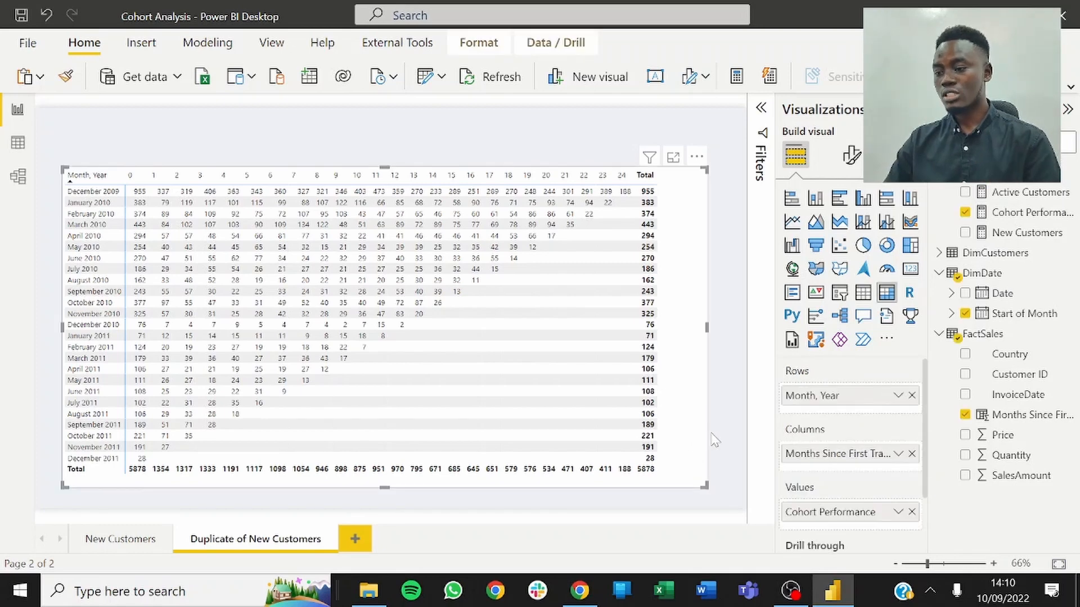
drag(715, 441, 753, 438)
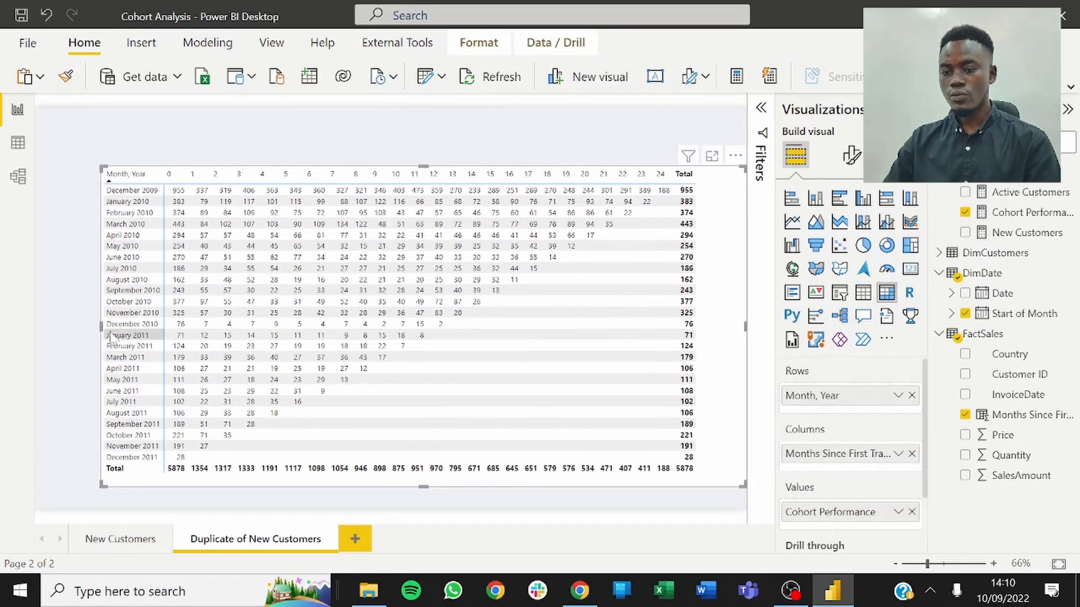
drag(118, 332, 150, 338)
click(106, 289)
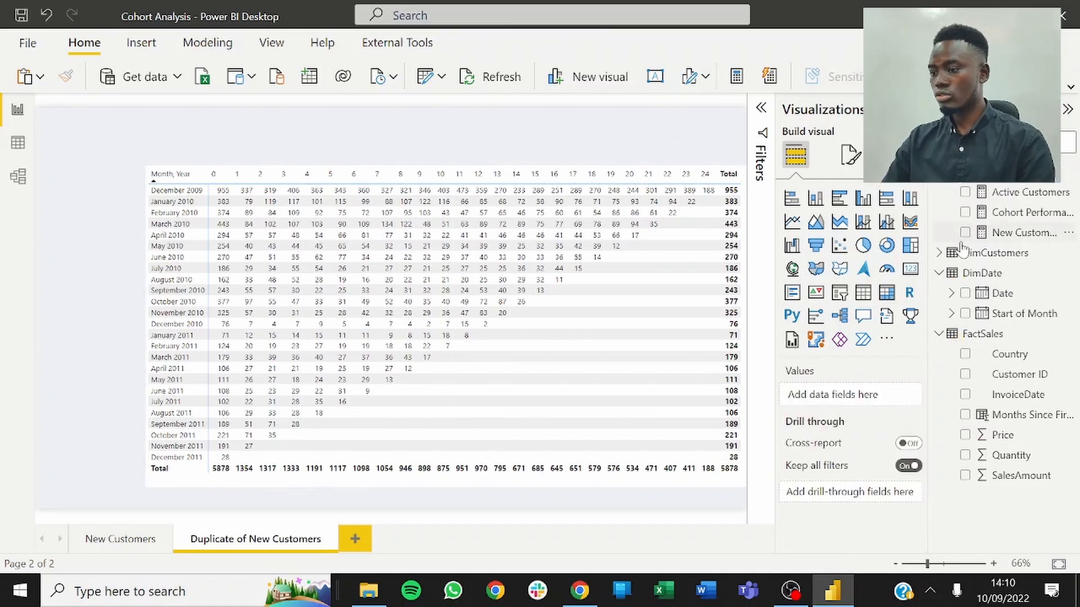
Step: Add a matrix with Start of Month as plain date rows instead of the date hierarchy, and New Customers as values
click(886, 294)
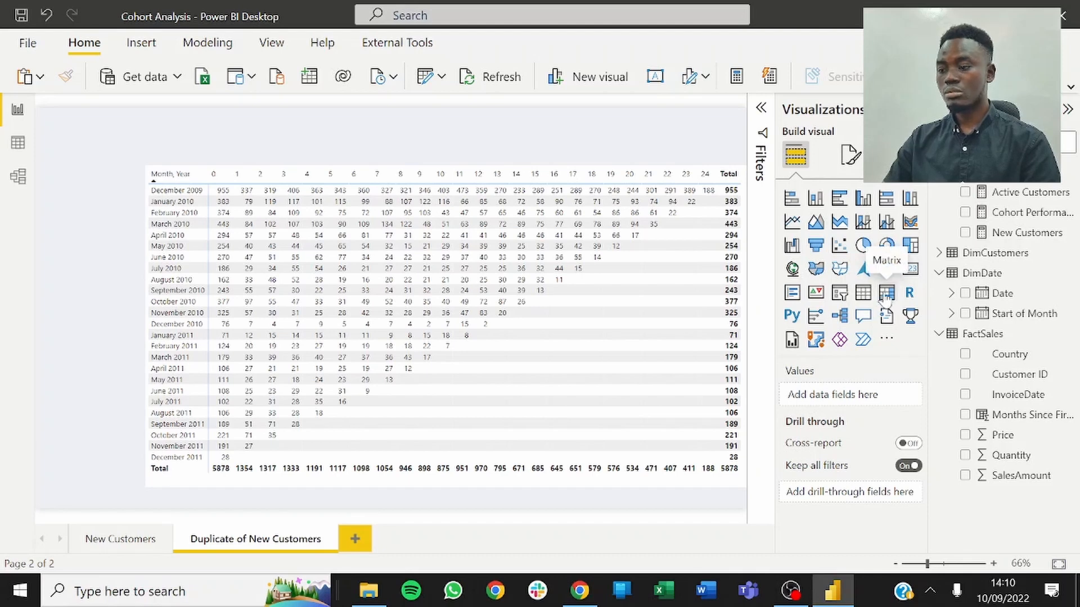
click(965, 315)
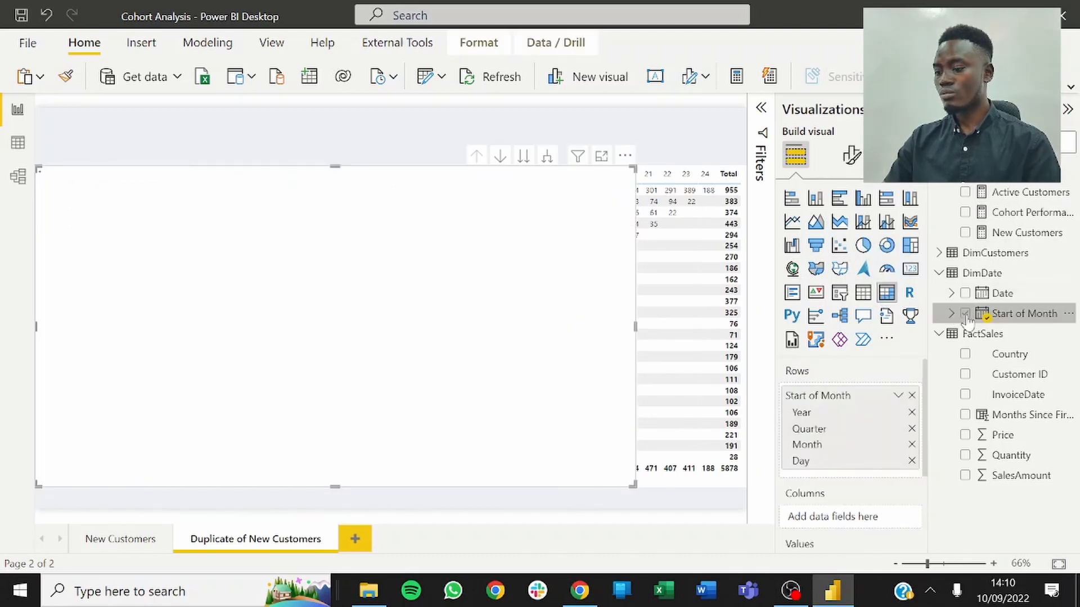
click(898, 396)
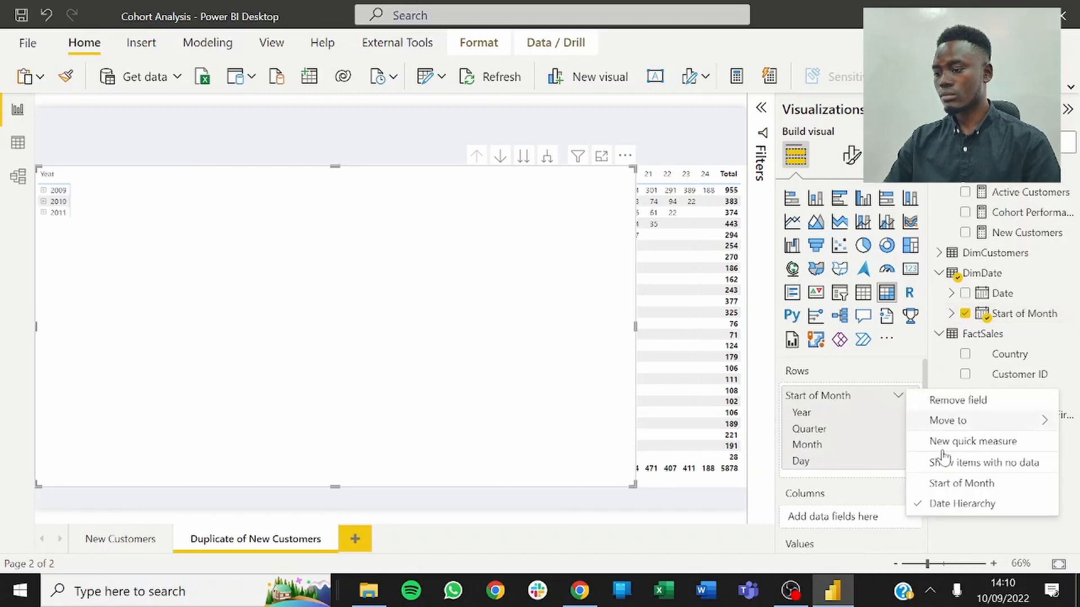
click(939, 484)
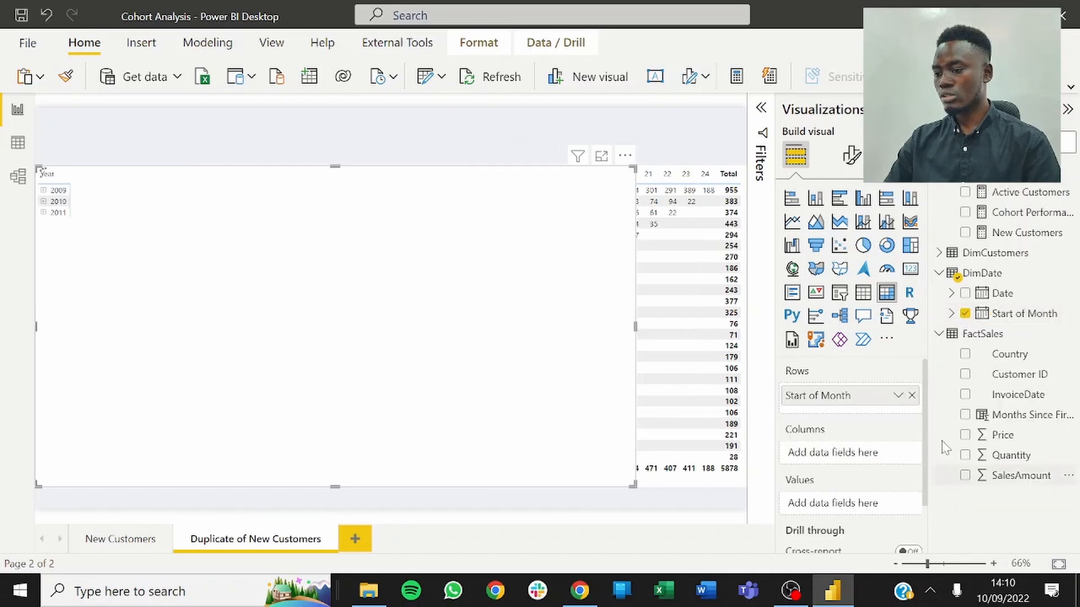
click(965, 233)
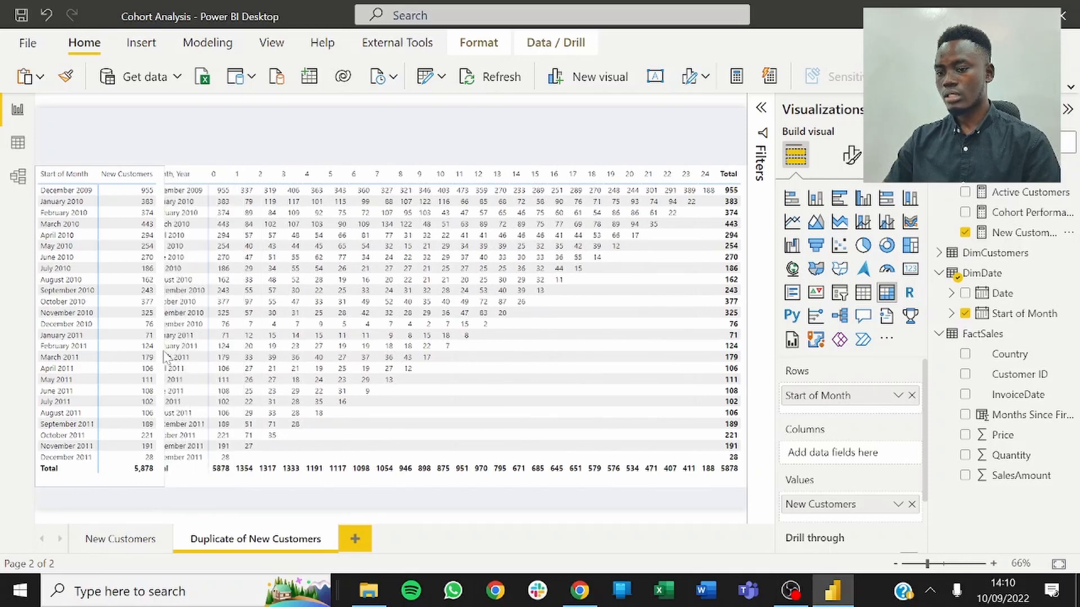
Step: Narrow the New Customers matrix slightly and pull in the cohort matrix's left edge so both sit side by side, then deselect
drag(163, 352, 158, 352)
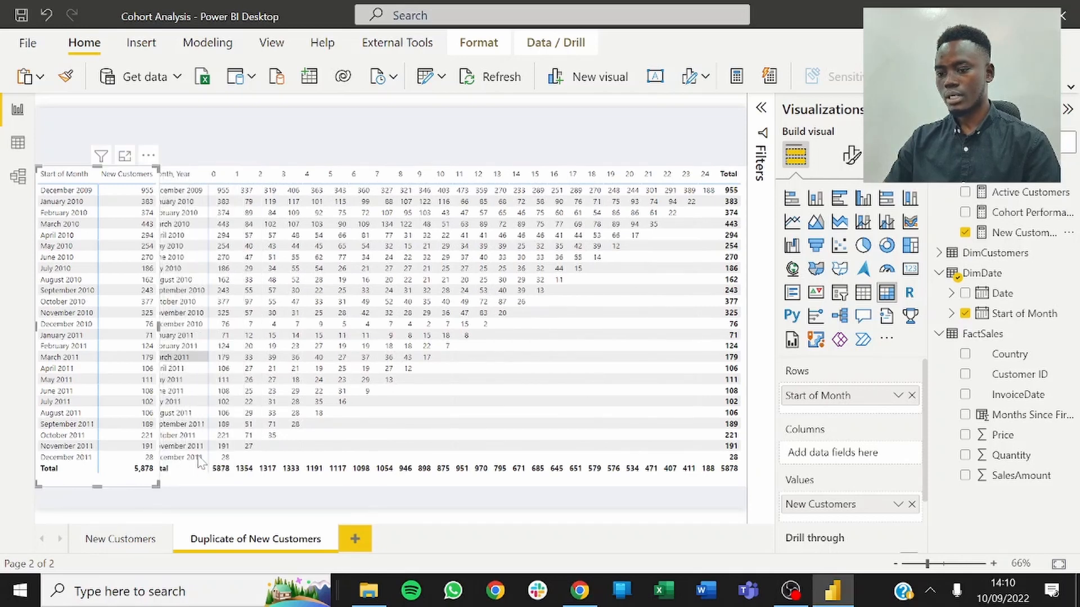
click(180, 444)
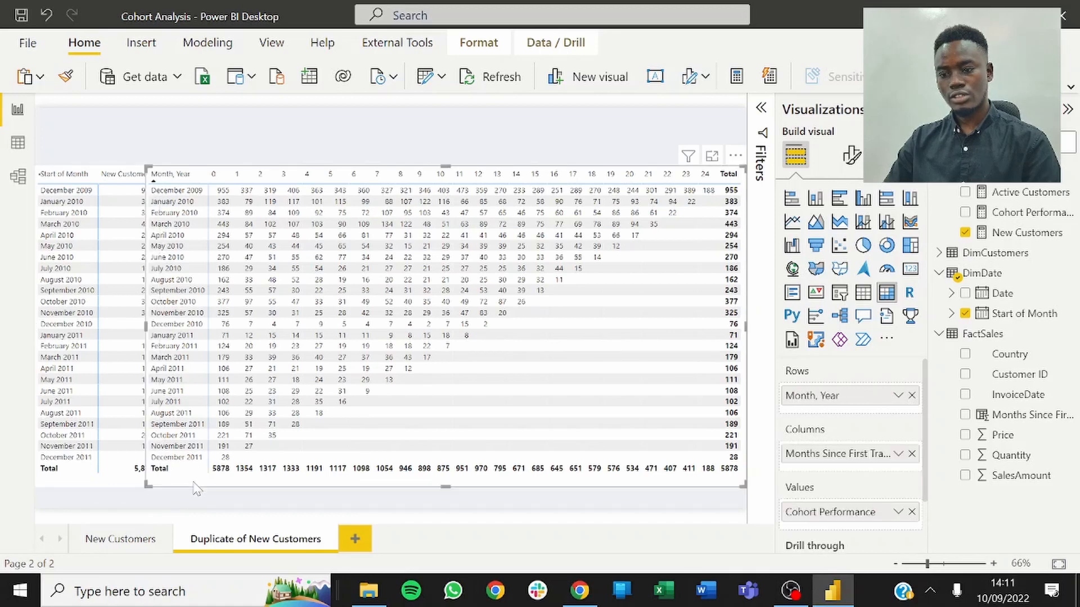
drag(145, 326, 173, 338)
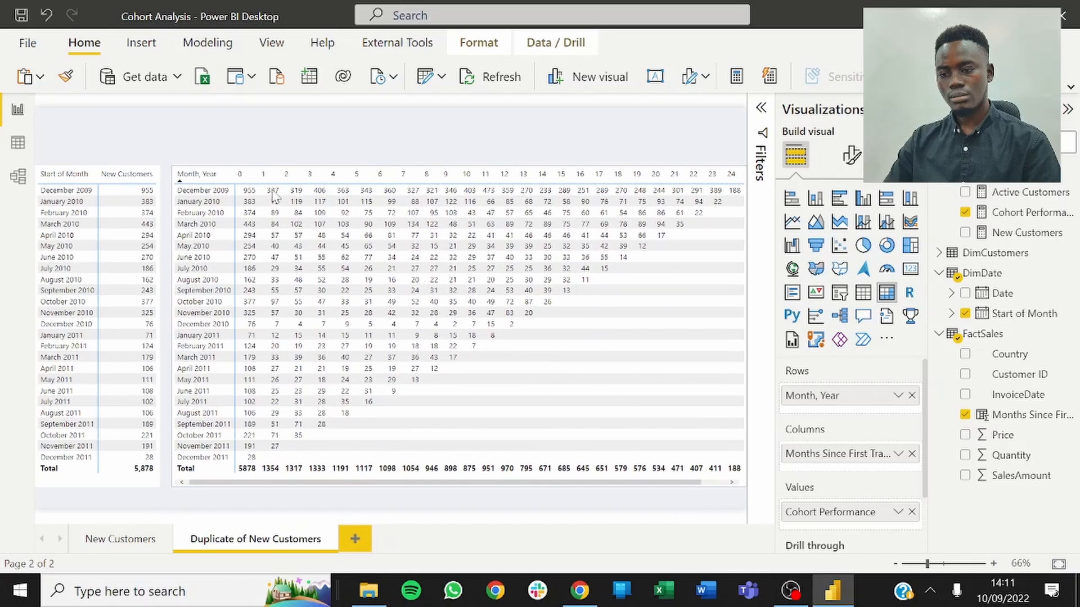
click(245, 144)
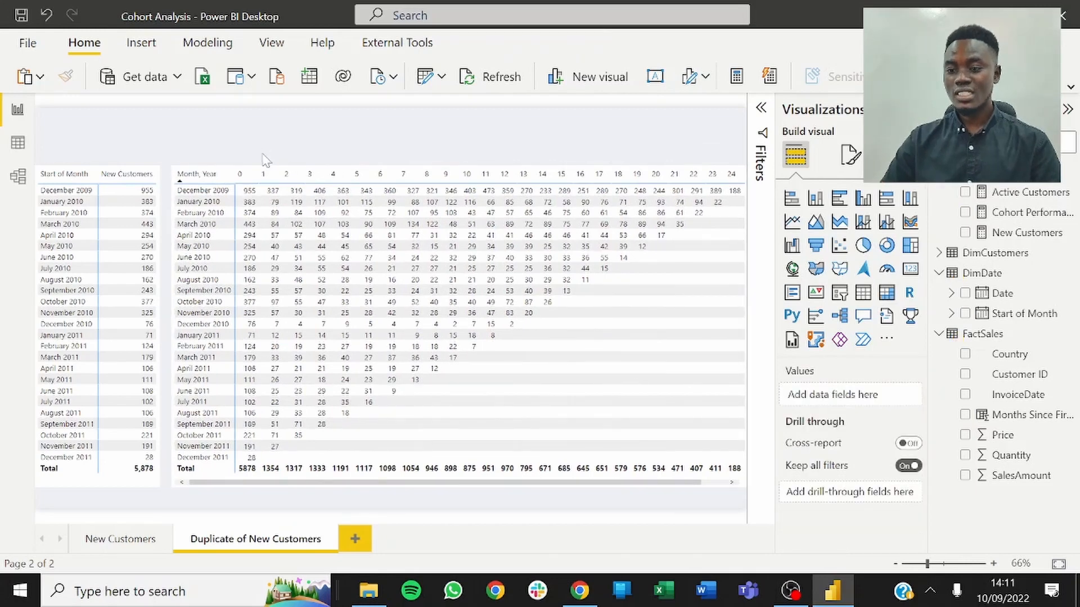
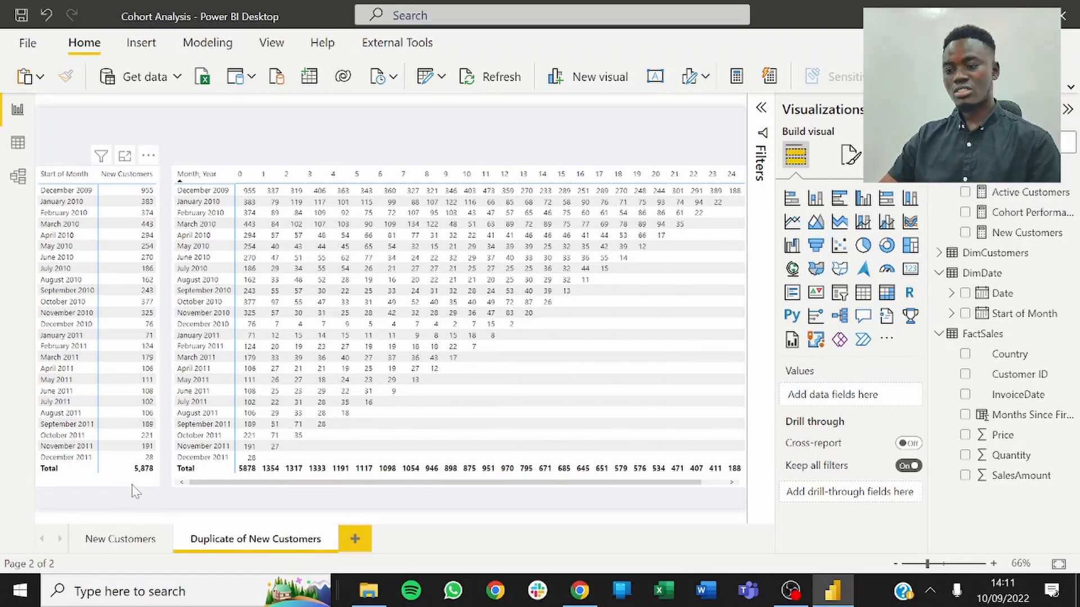
double_click(246, 540)
text(Nu)
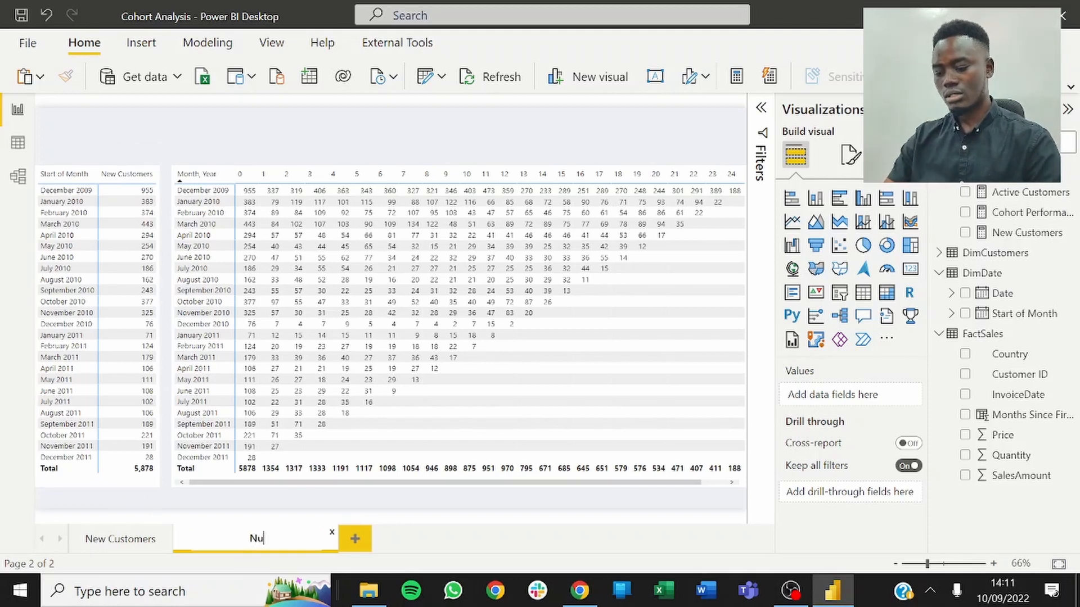
text(mber of Reteained)
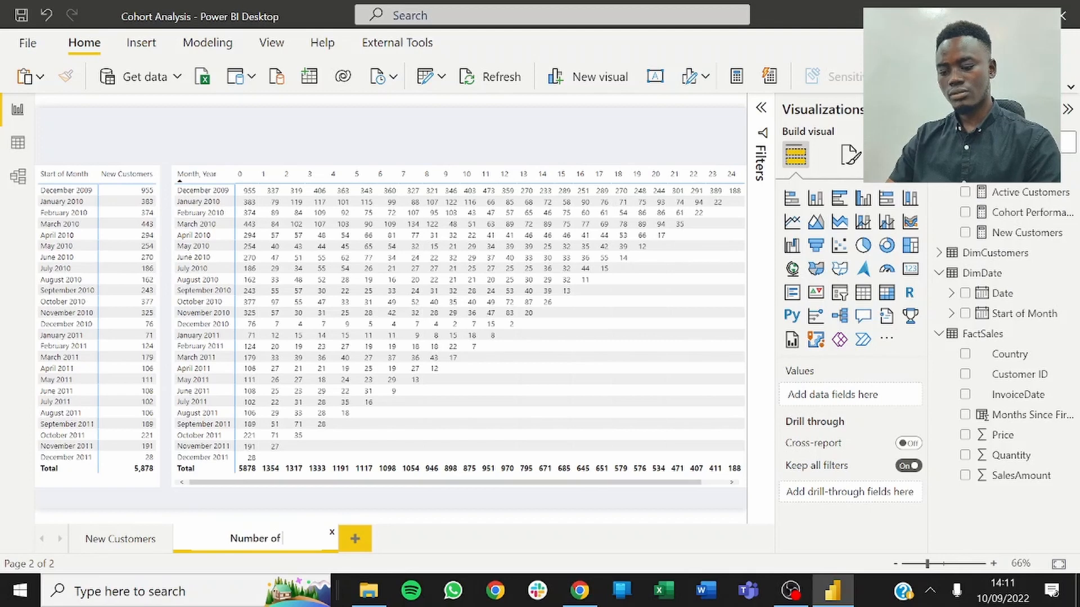
key(BackSpace)
key(BackSpace)
key(BackSpace)
key(BackSpace)
key(BackSpace)
key(BackSpace)
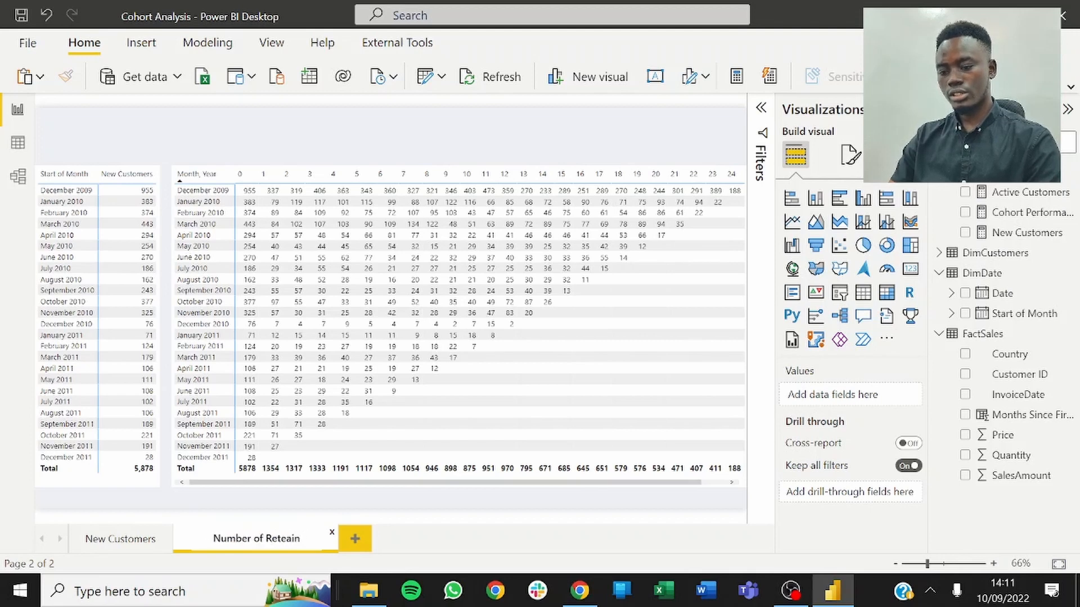
key(BackSpace)
key(BackSpace)
key(BackSpace)
key(BackSpace)
key(BackSpace)
key(BackSpace)
key(BackSpace)
key(BackSpace)
key(BackSpace)
key(BackSpace)
key(BackSpace)
key(BackSpace)
key(BackSpace)
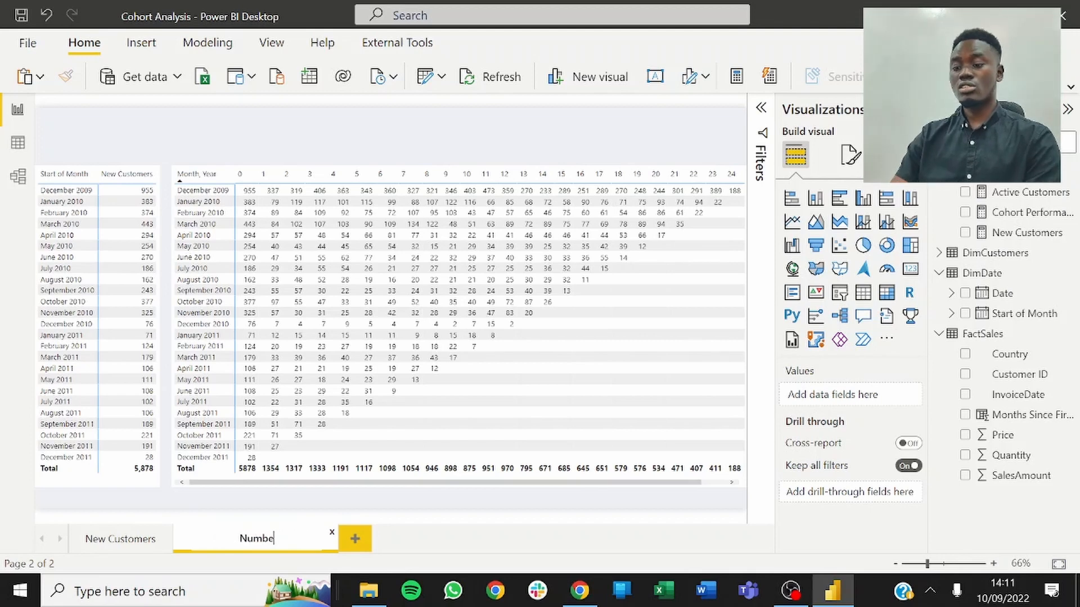
Step: Rename the duplicated report page as Cohort Performance
text(Cohor)
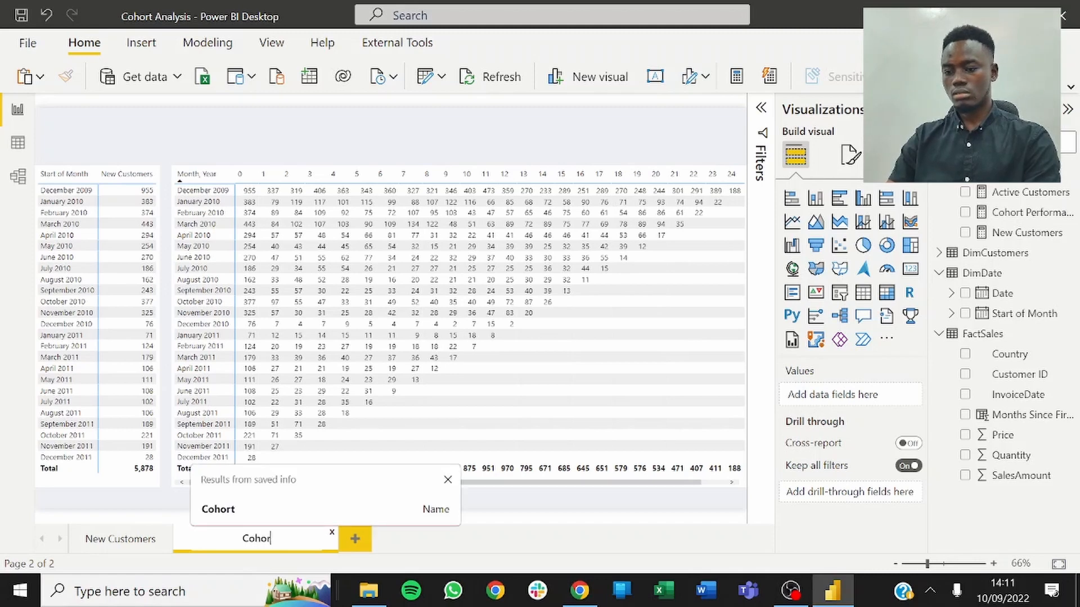
text(t P)
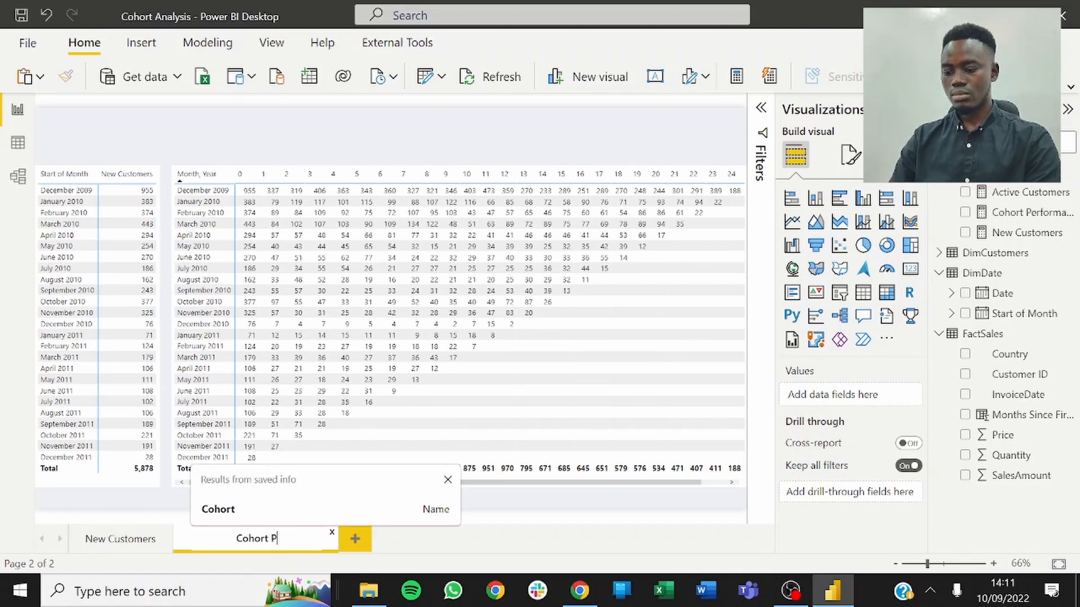
text(erform)
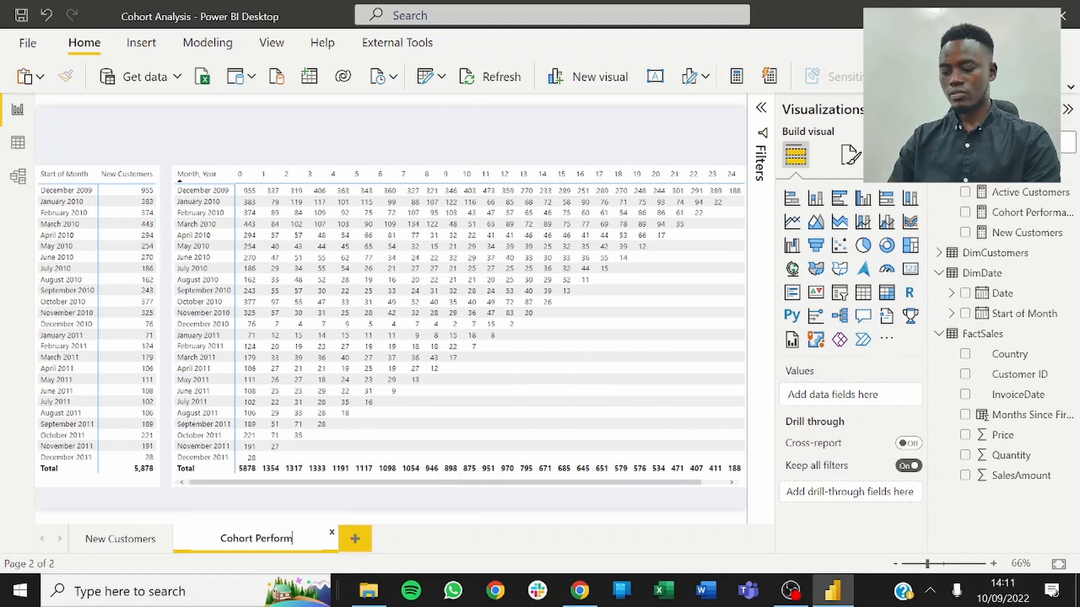
text(ance)
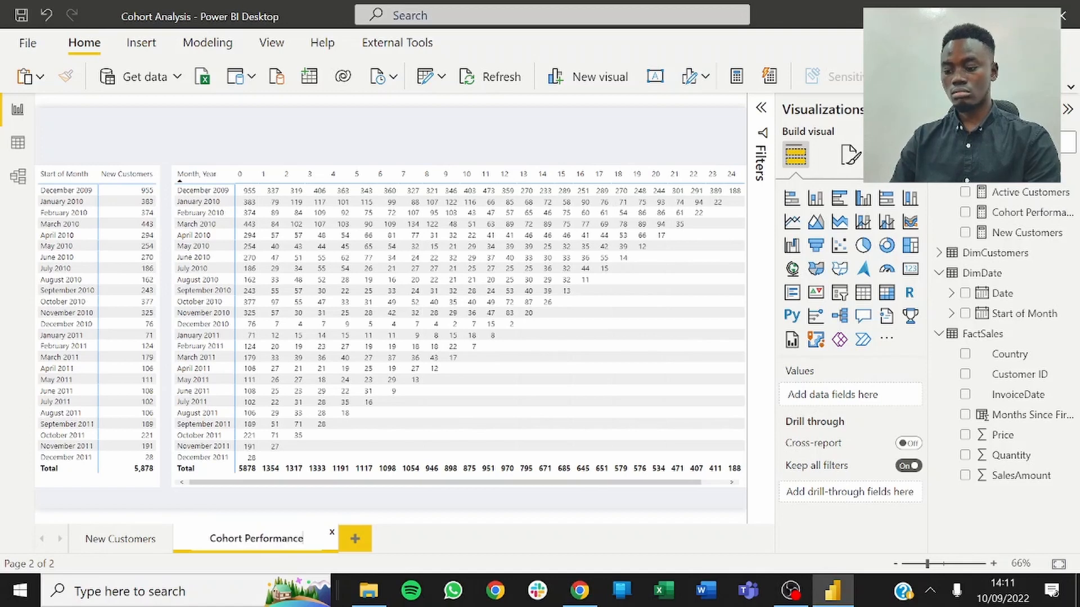
key(Return)
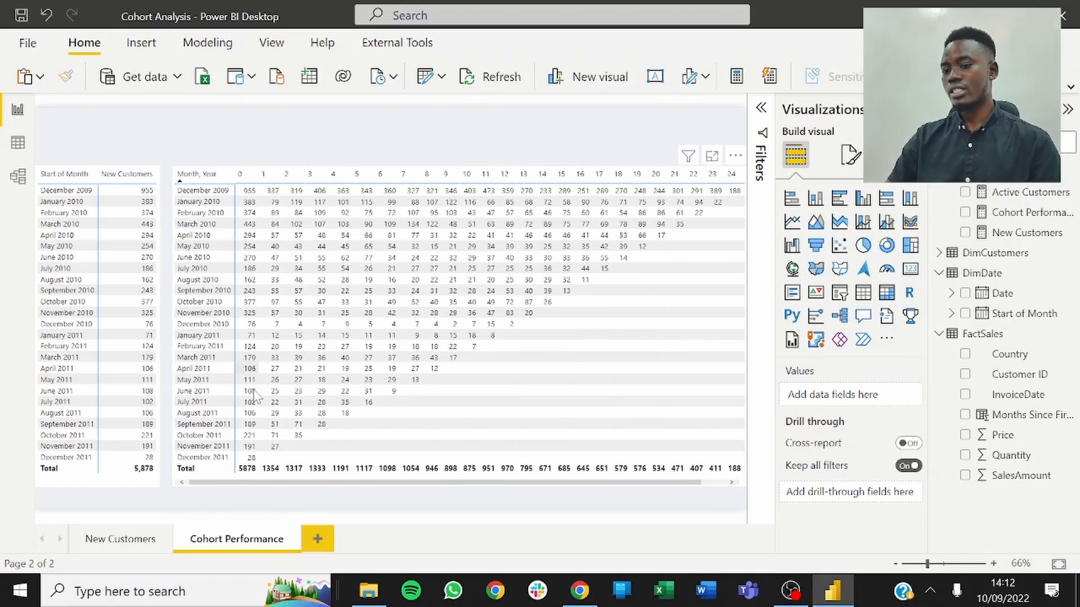
Step: Filter the cohort matrix to Months Since First Transaction is greater than 0, then deselect it and collapse the filter settings
click(262, 489)
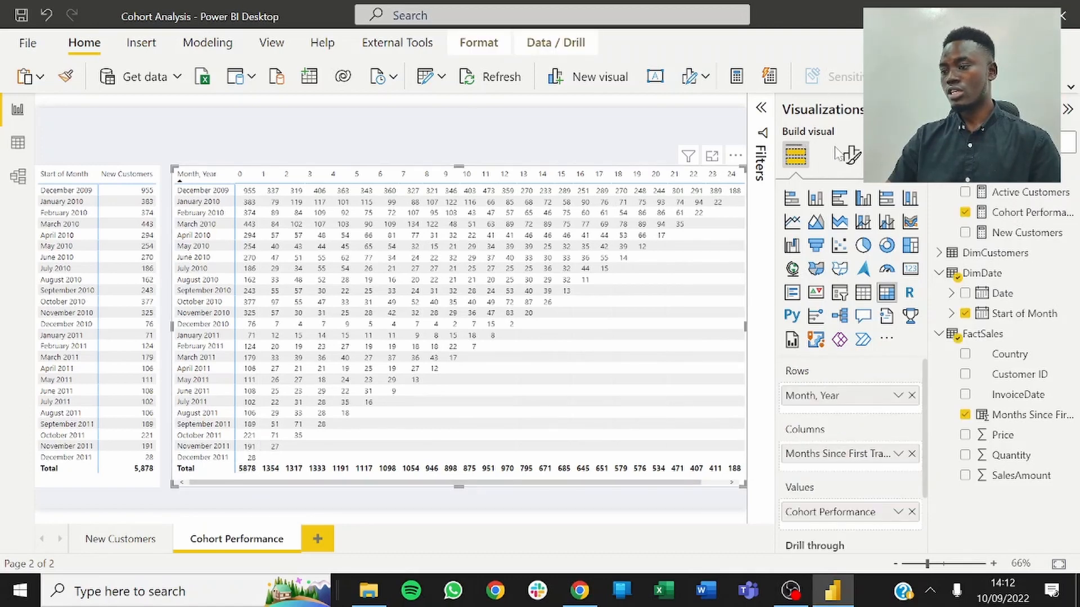
click(762, 110)
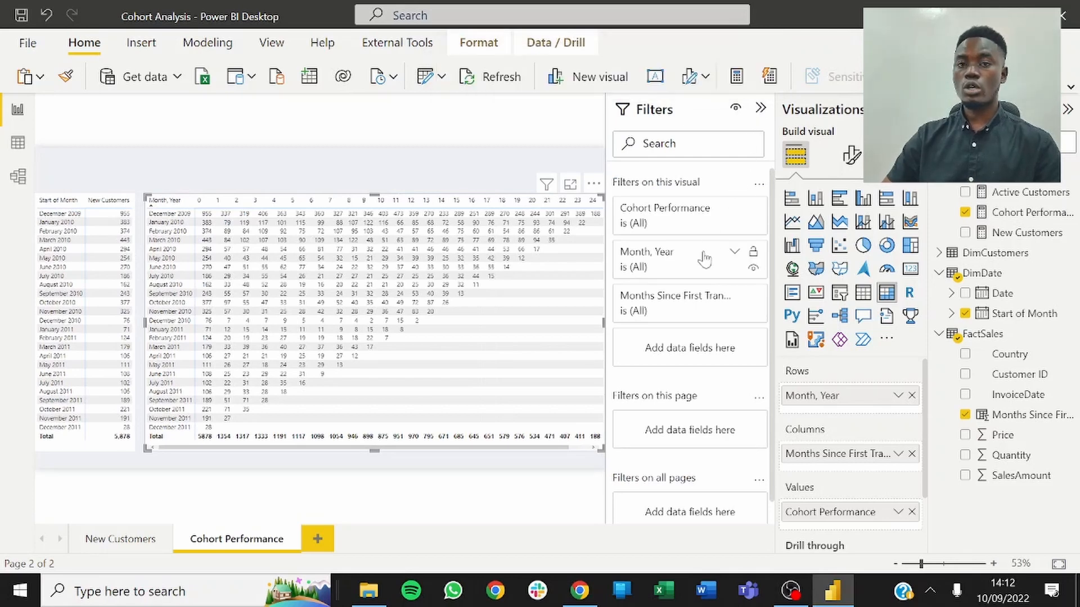
click(738, 295)
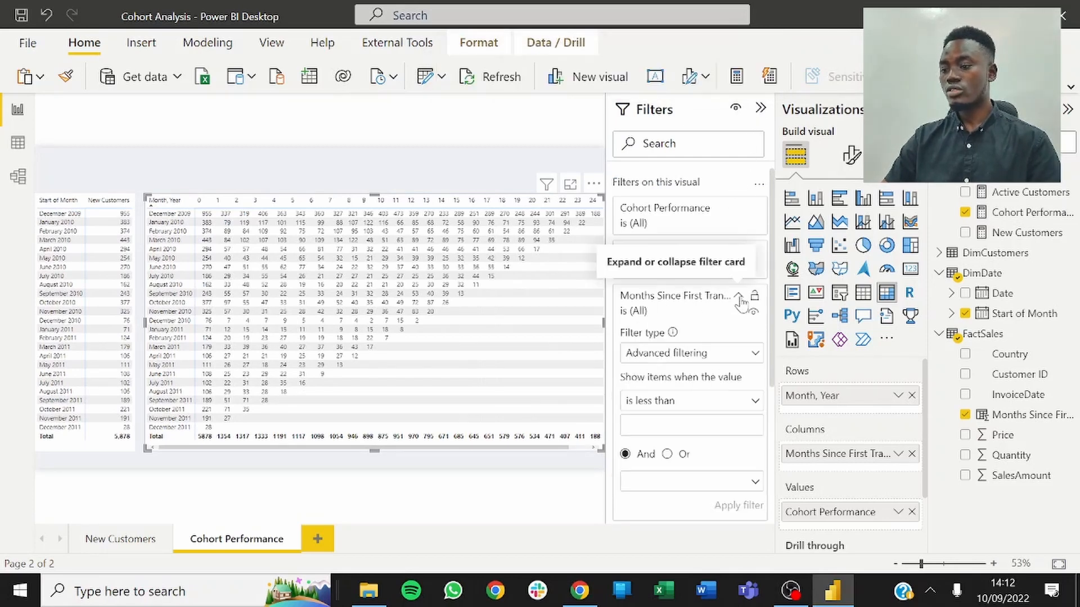
click(691, 405)
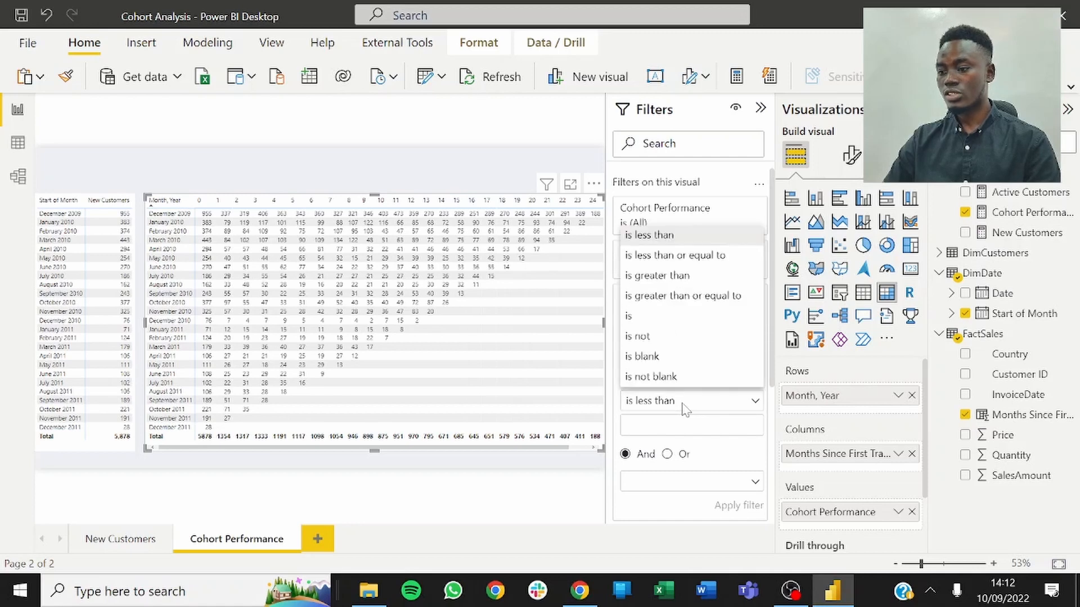
click(667, 276)
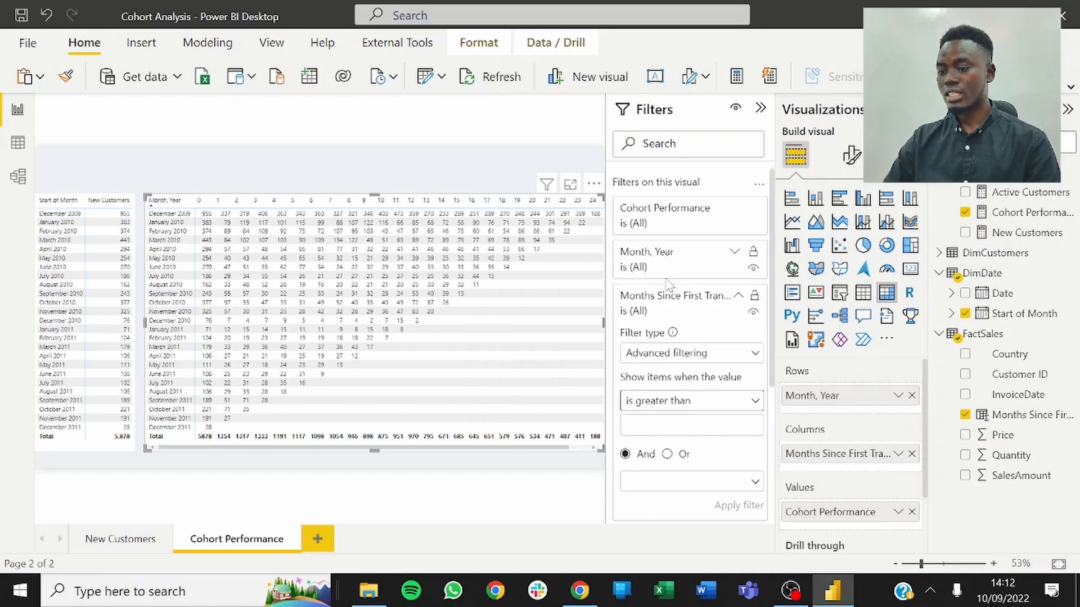
click(675, 422)
text(0)
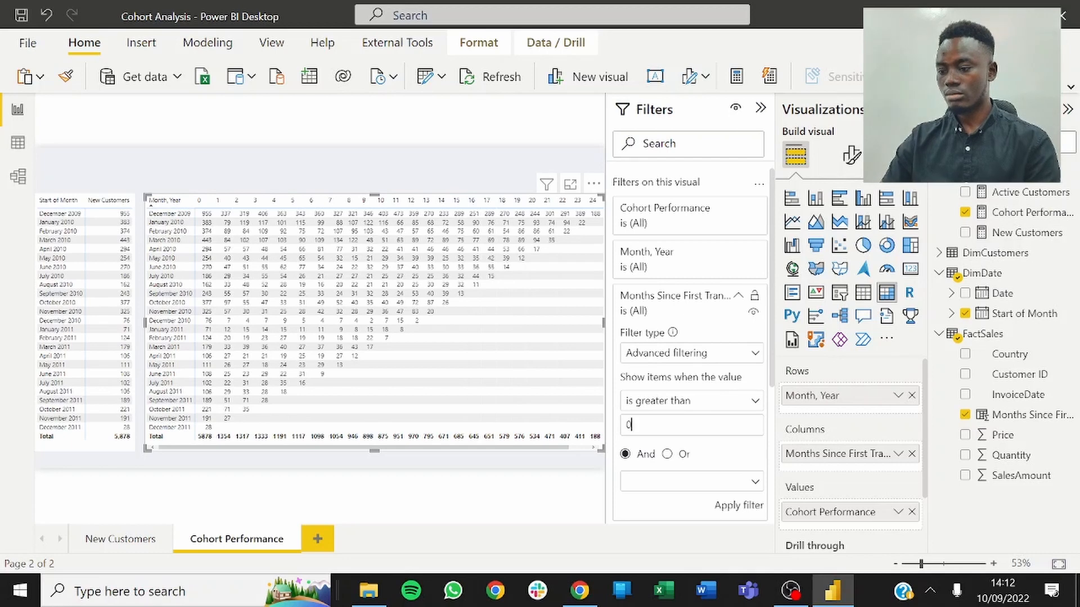
click(738, 506)
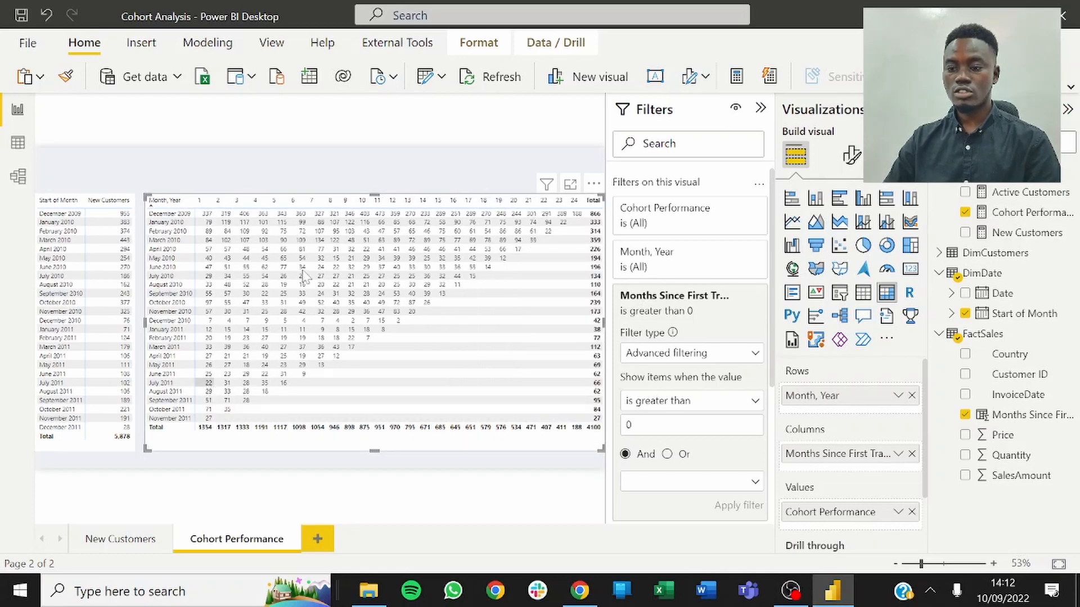
click(317, 159)
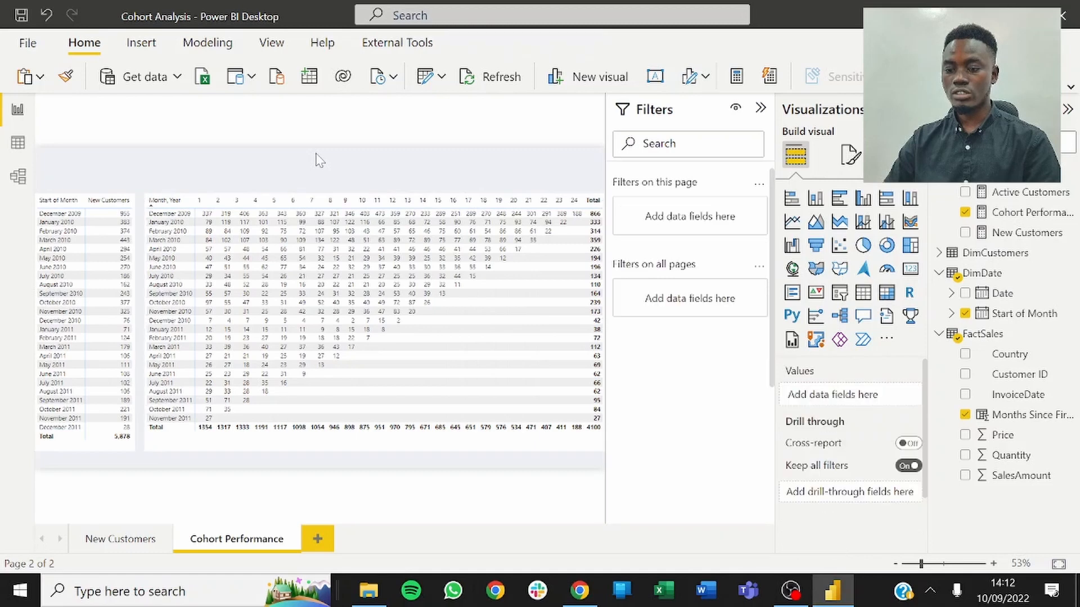
click(760, 108)
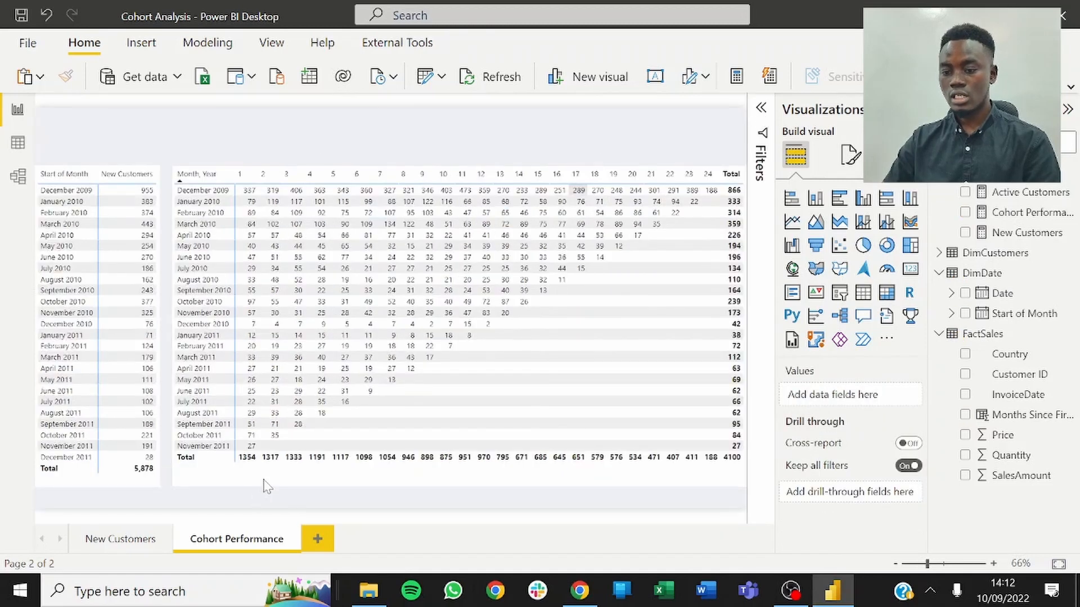
Step: Copy the cohort matrix's formatting to the New Customers matrix and move that matrix right over the cohort matrix's month labels
click(267, 485)
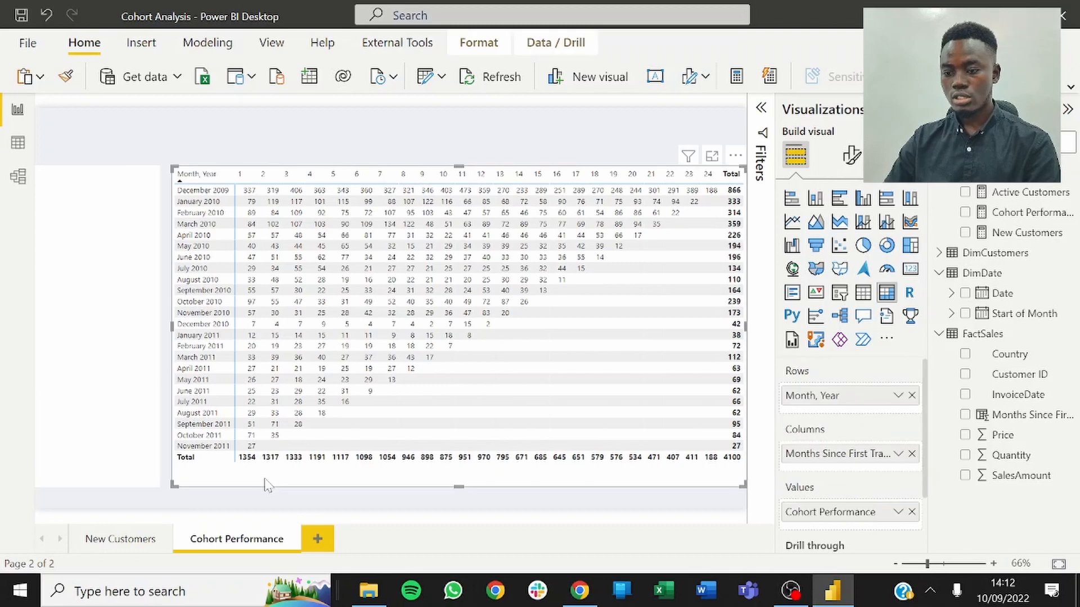
click(66, 77)
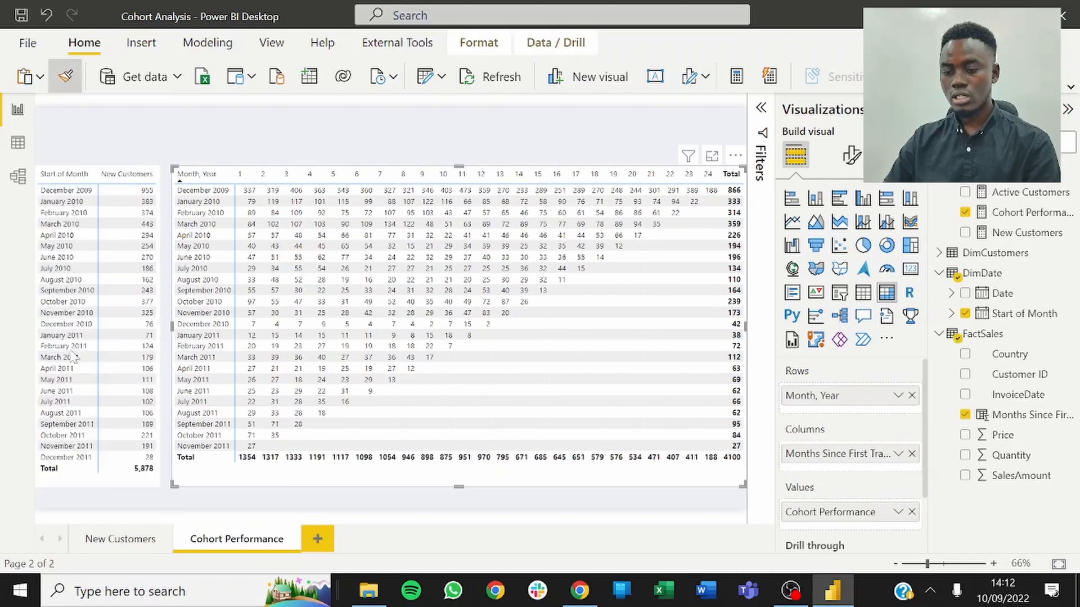
click(93, 477)
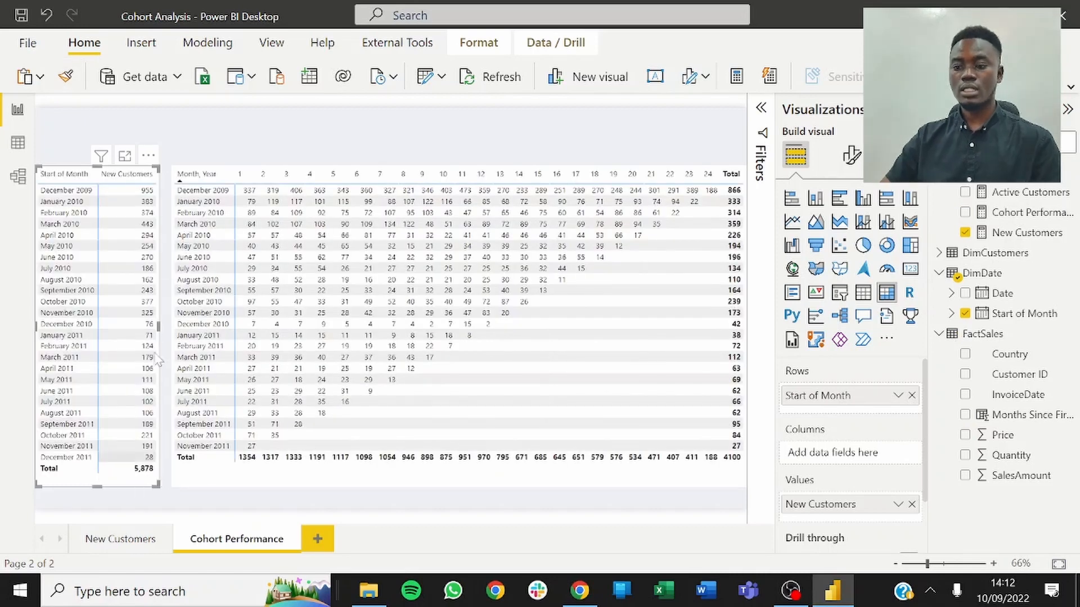
click(208, 163)
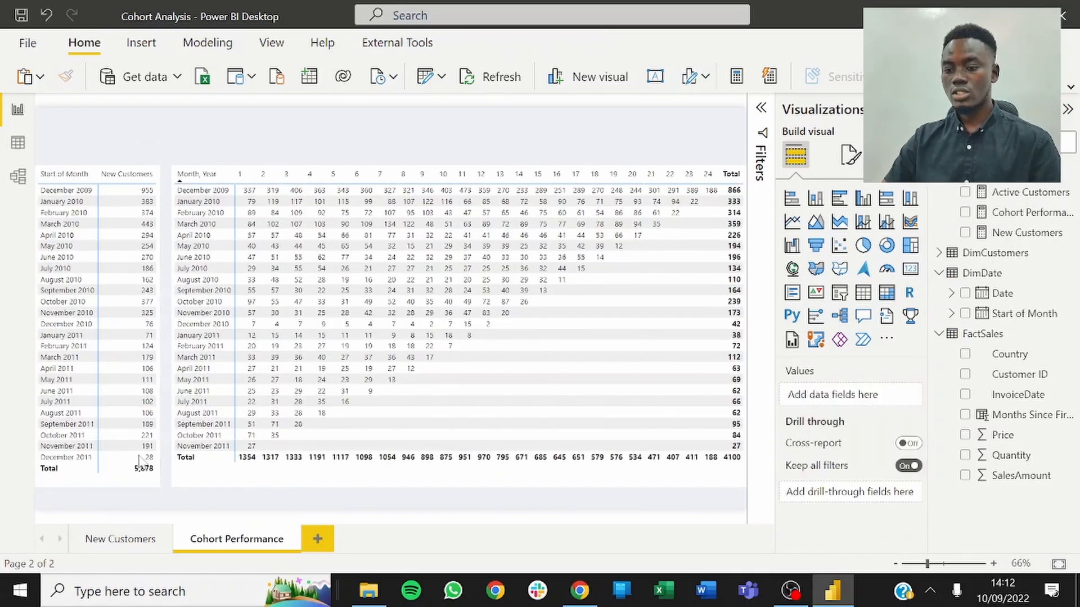
drag(109, 483, 180, 487)
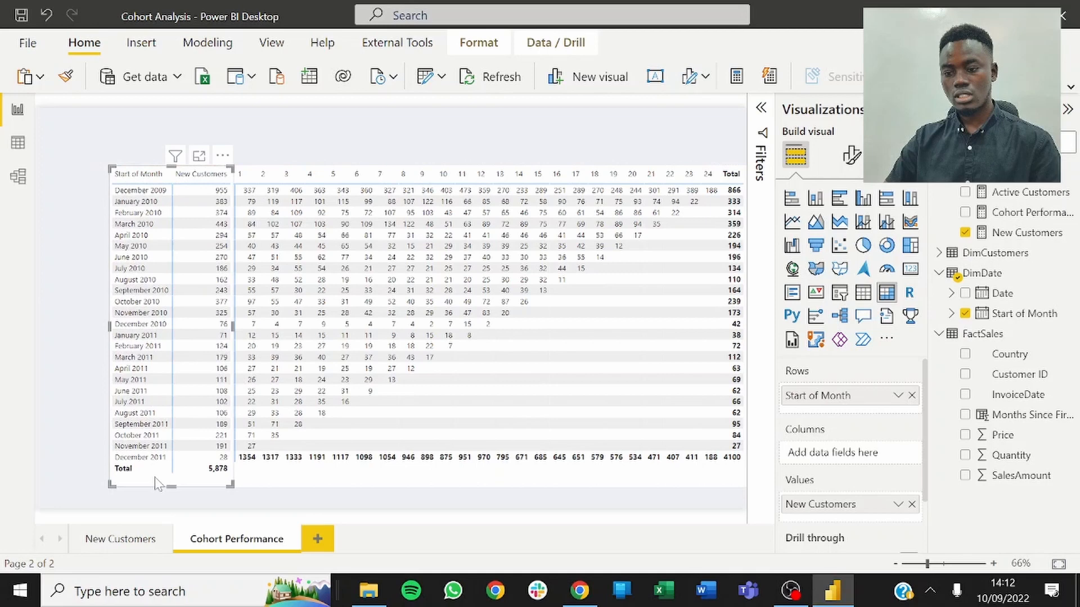
click(61, 434)
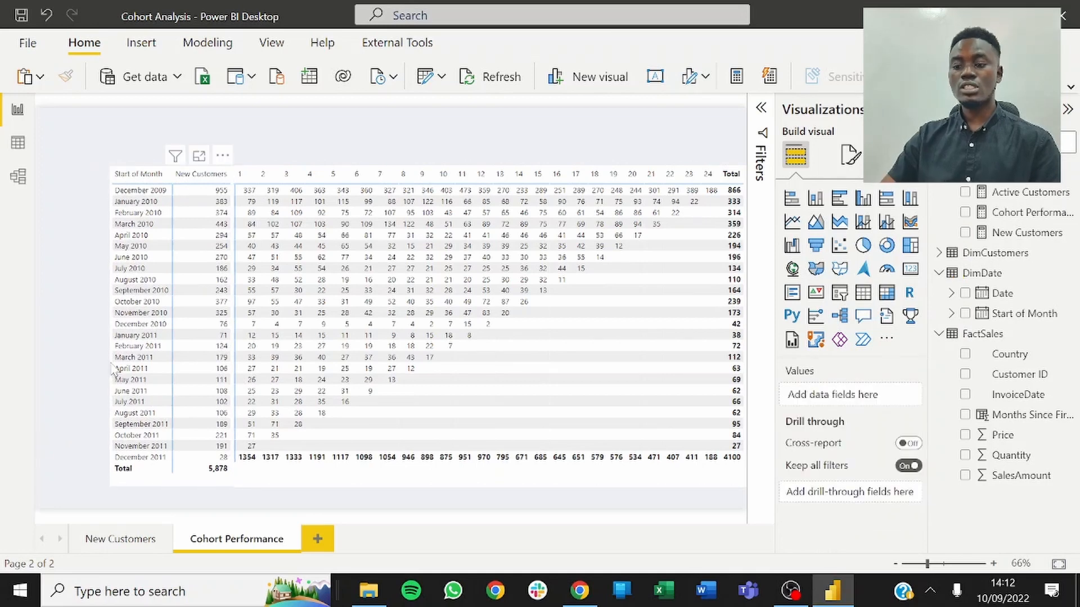
Step: Turn off the column subtotals and row subtotals of the cohort matrix
click(263, 491)
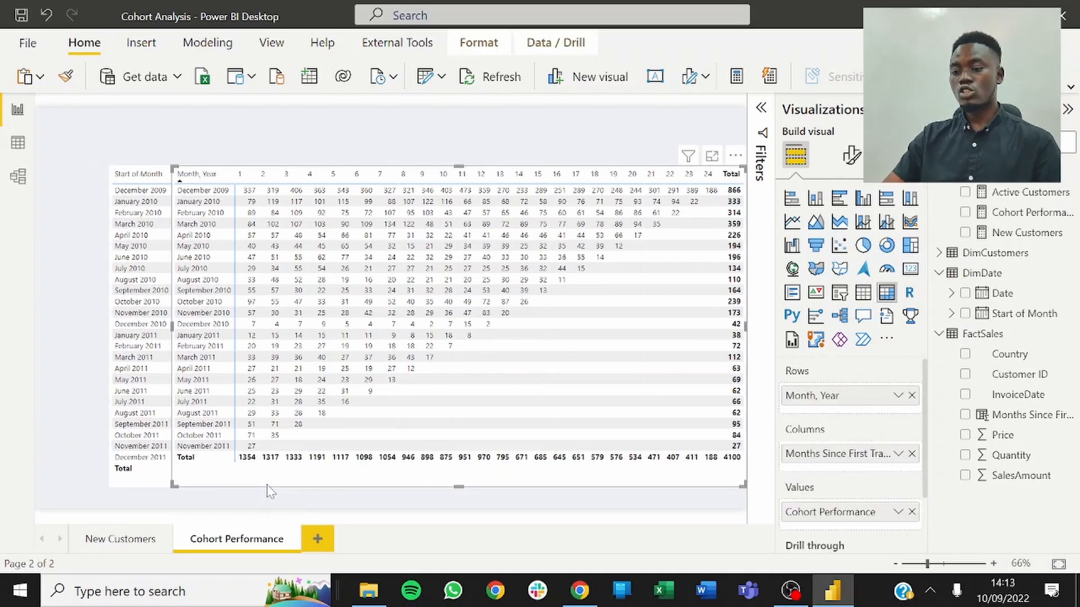
click(850, 159)
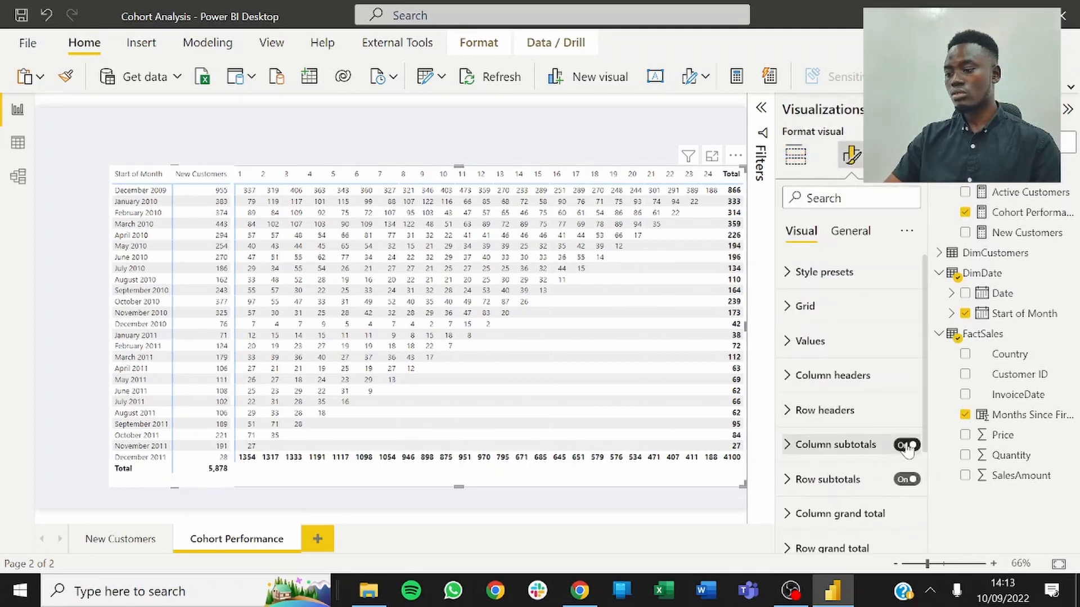
click(906, 444)
click(907, 479)
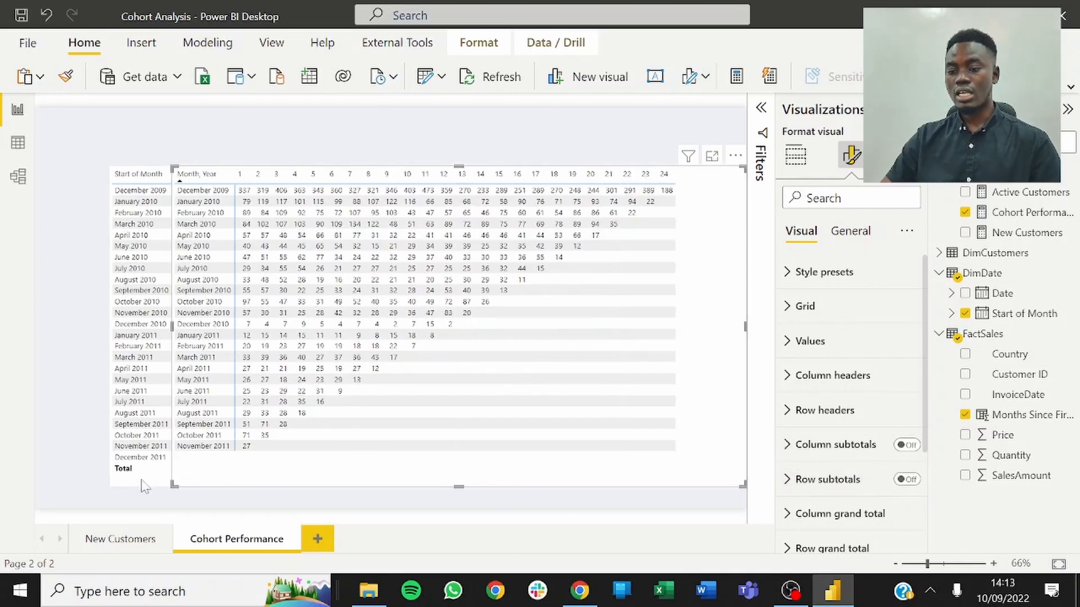
Step: Compare how the two overlapping matrices stack on the Cohort Performance page by selecting each one in turn
click(145, 484)
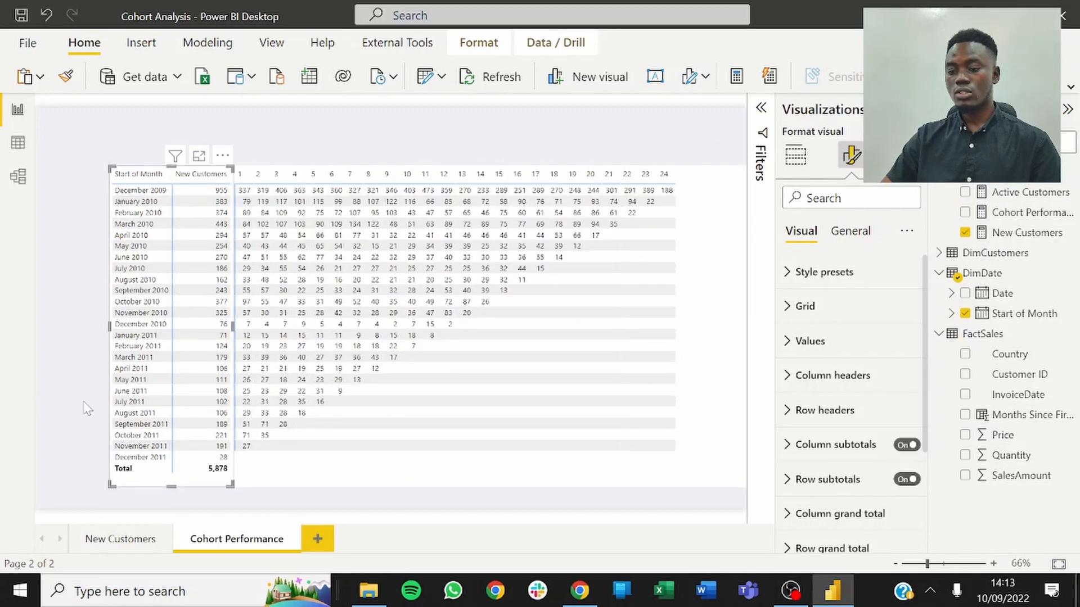
click(87, 409)
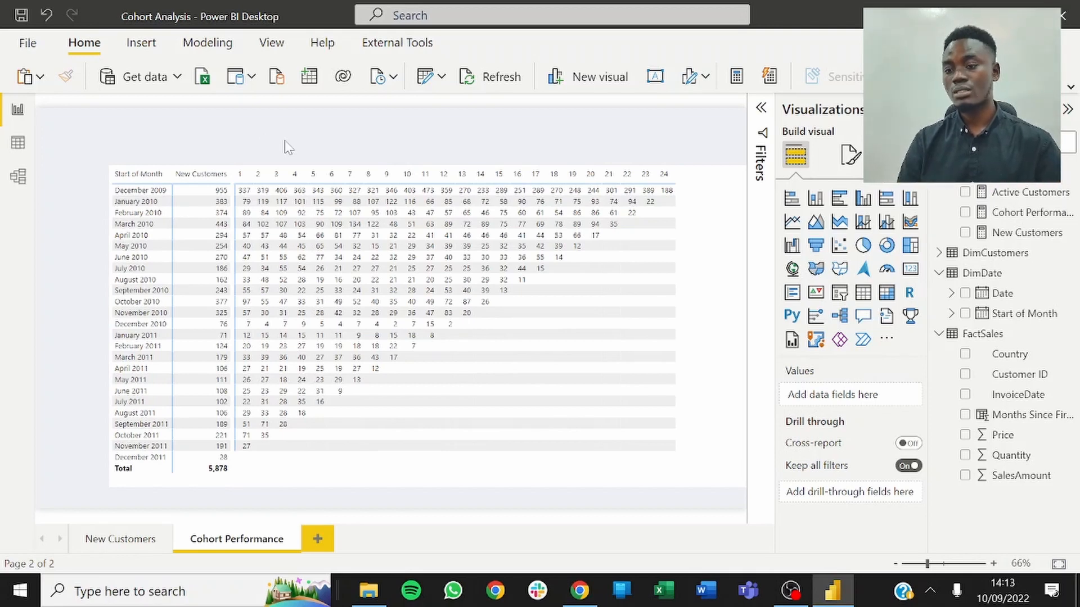
click(360, 487)
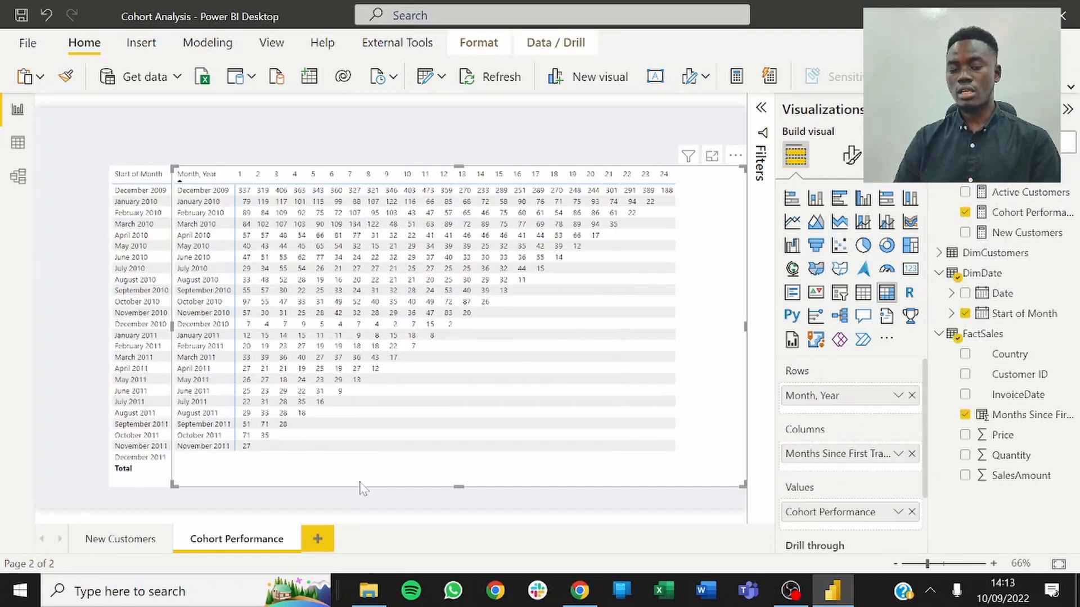
click(144, 484)
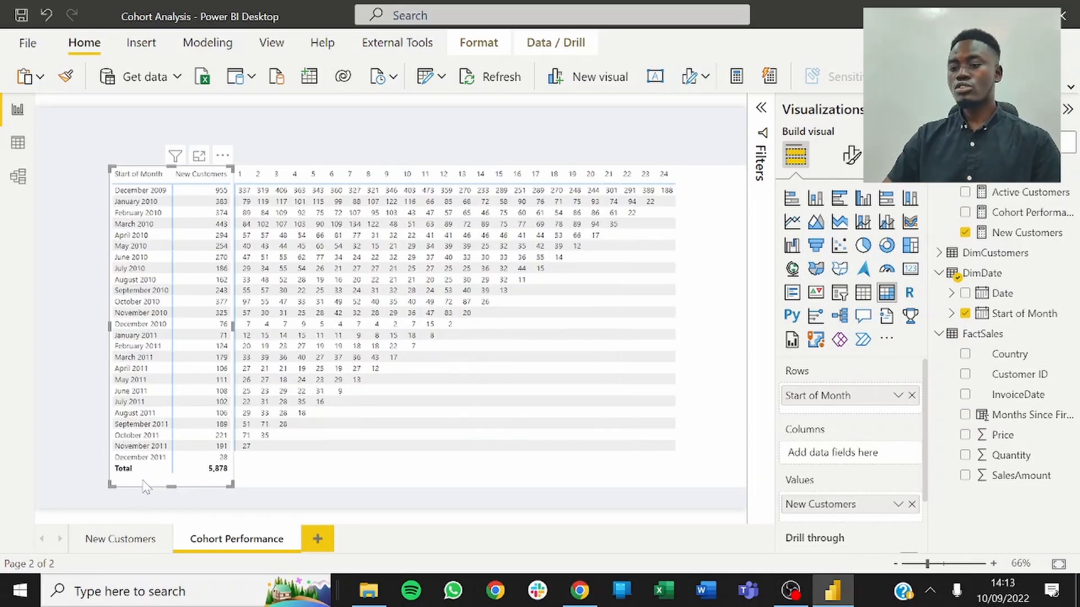
click(314, 160)
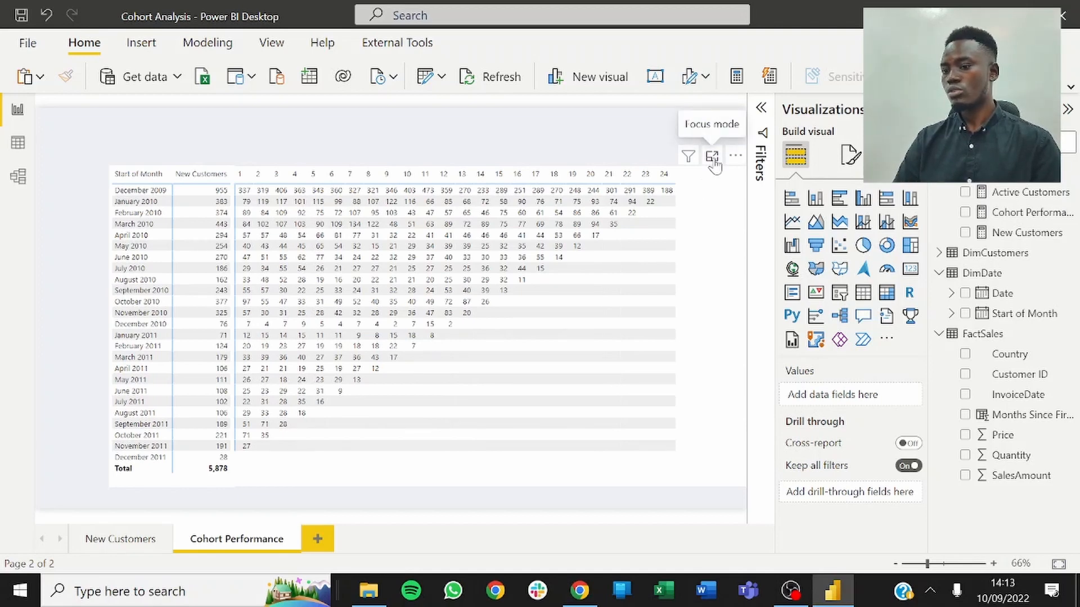
Step: Search the Cohort Performance matrix's format settings for "main" and turn on Maintain layer order
click(270, 487)
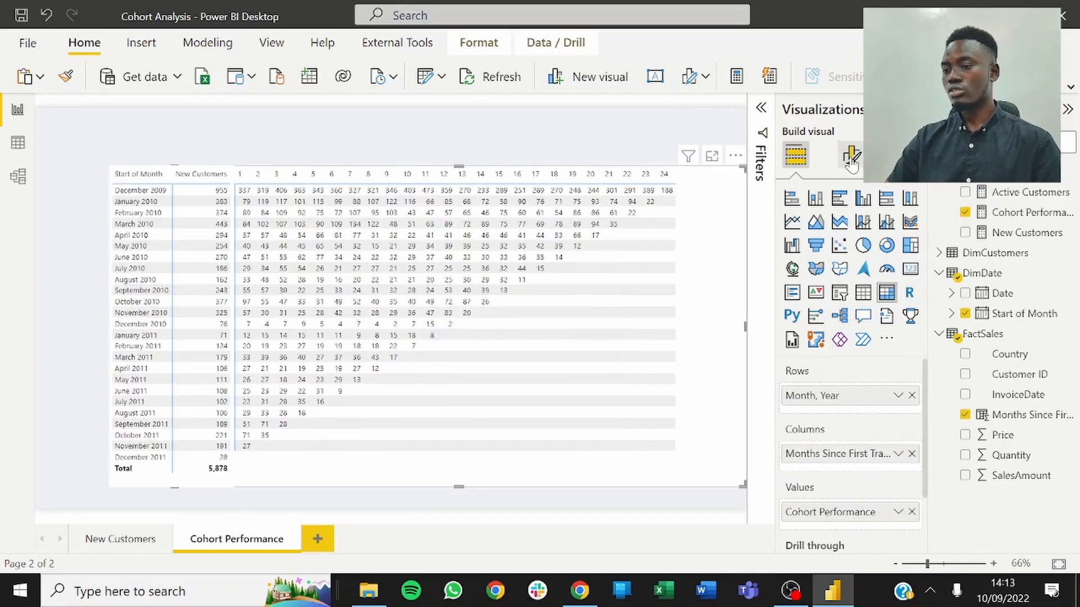
click(851, 157)
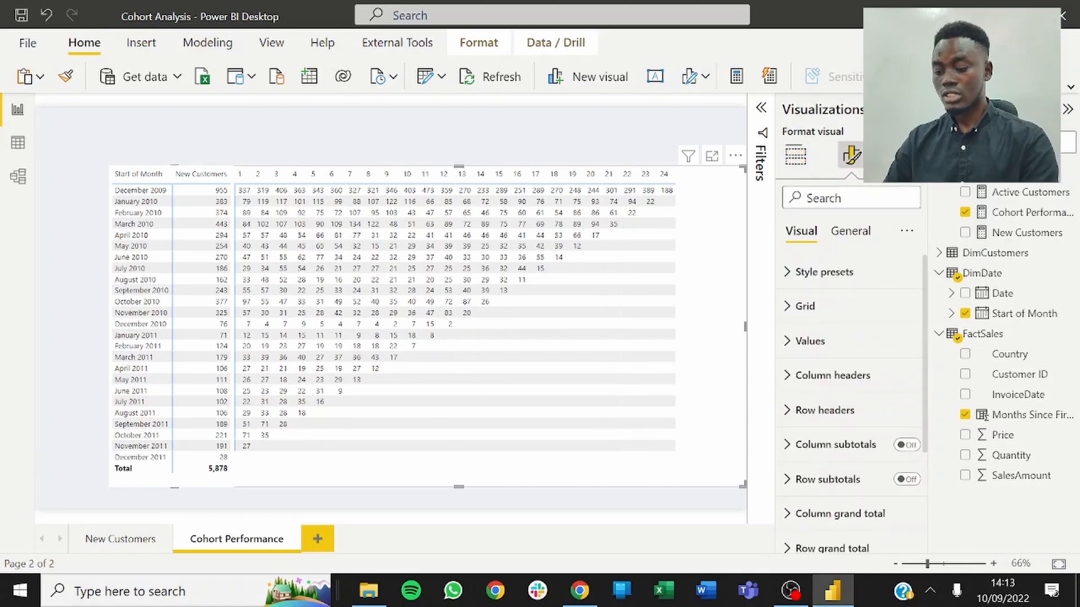
text(ma)
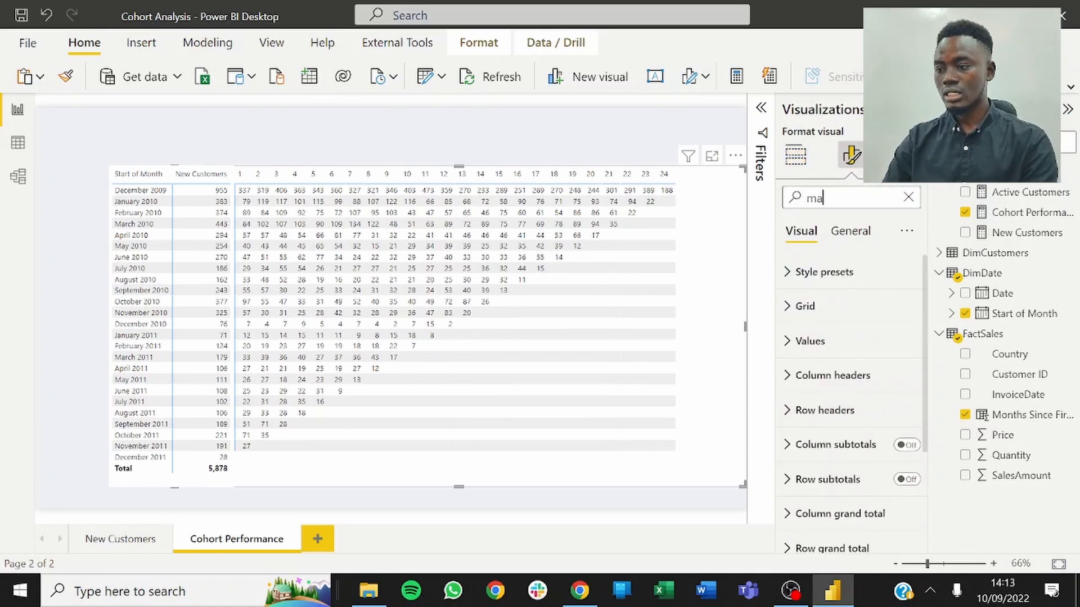
text(in)
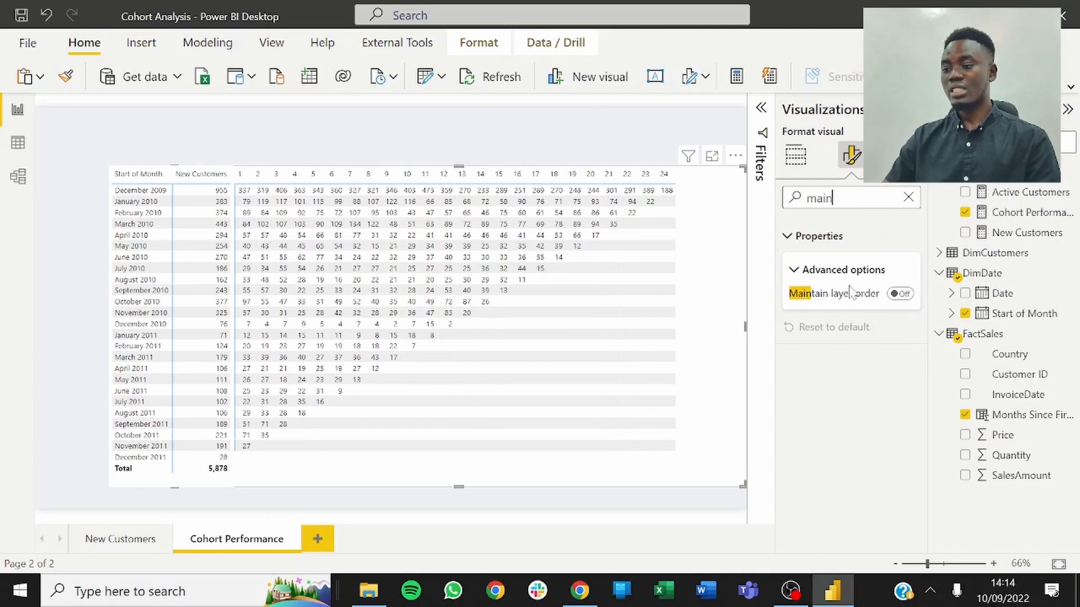
click(906, 296)
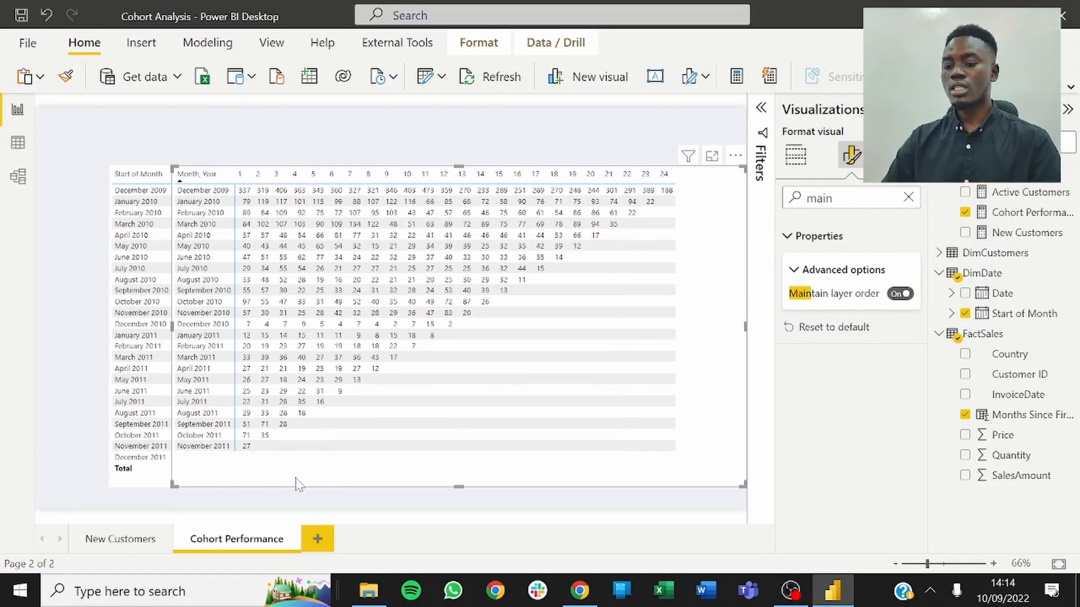
Step: Turn on Maintain layer order for the New Customers matrix as well and deselect it
click(143, 484)
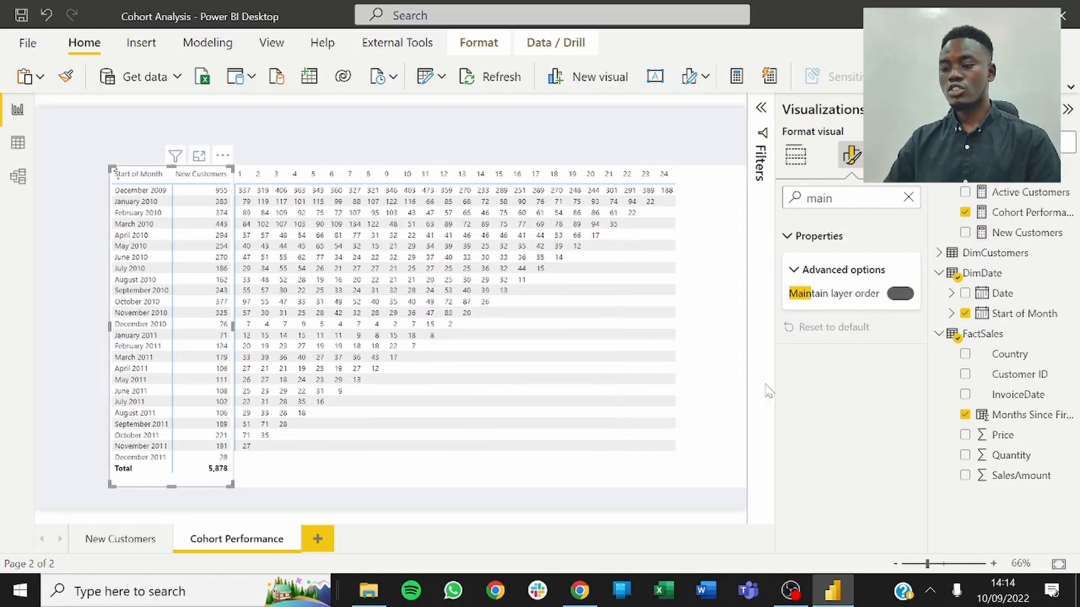
click(900, 294)
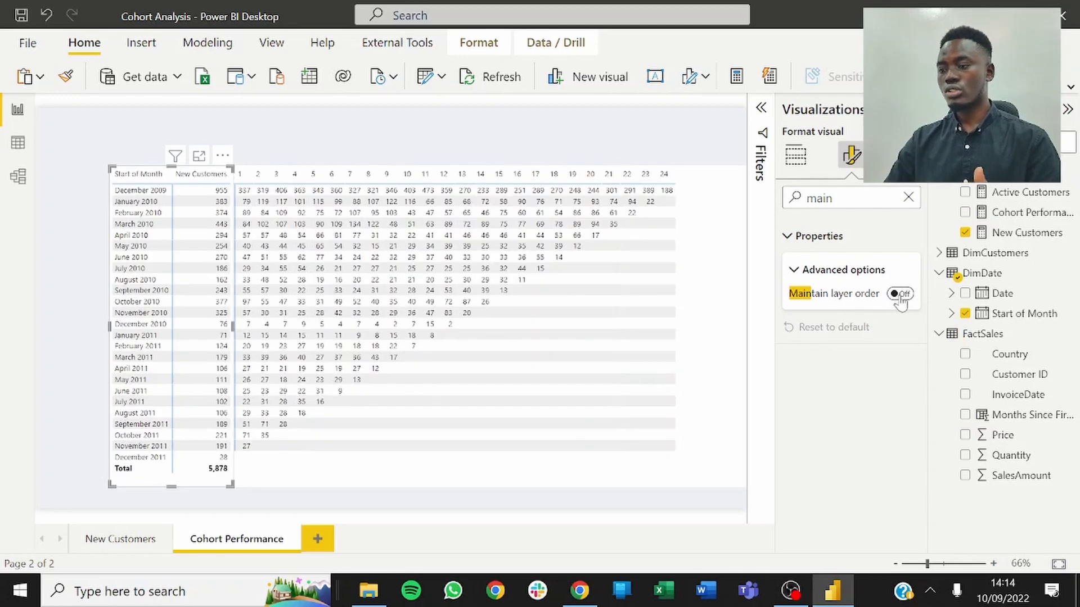
click(900, 296)
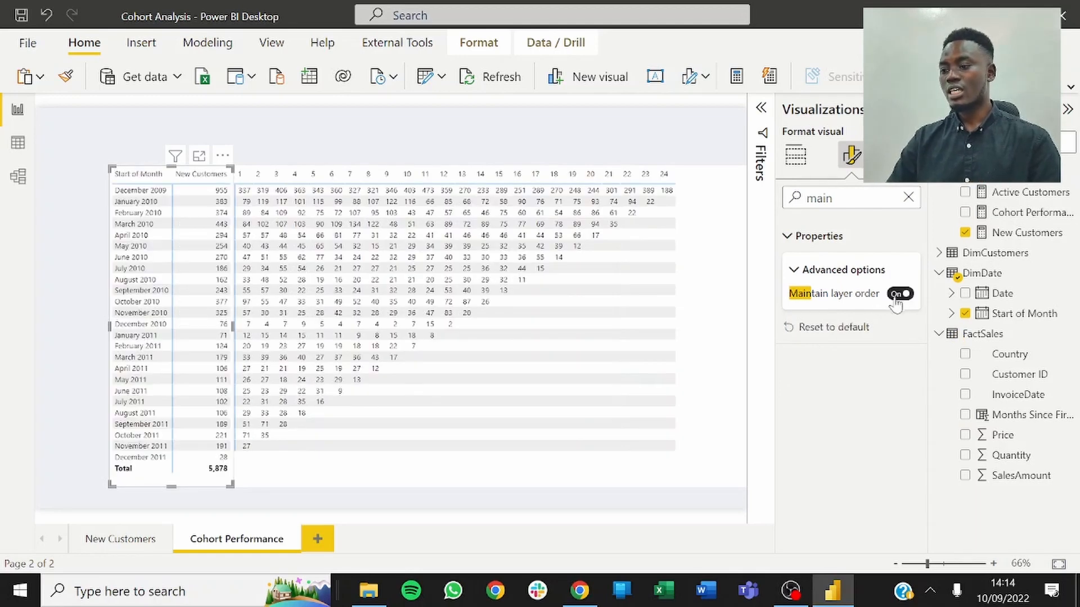
click(448, 147)
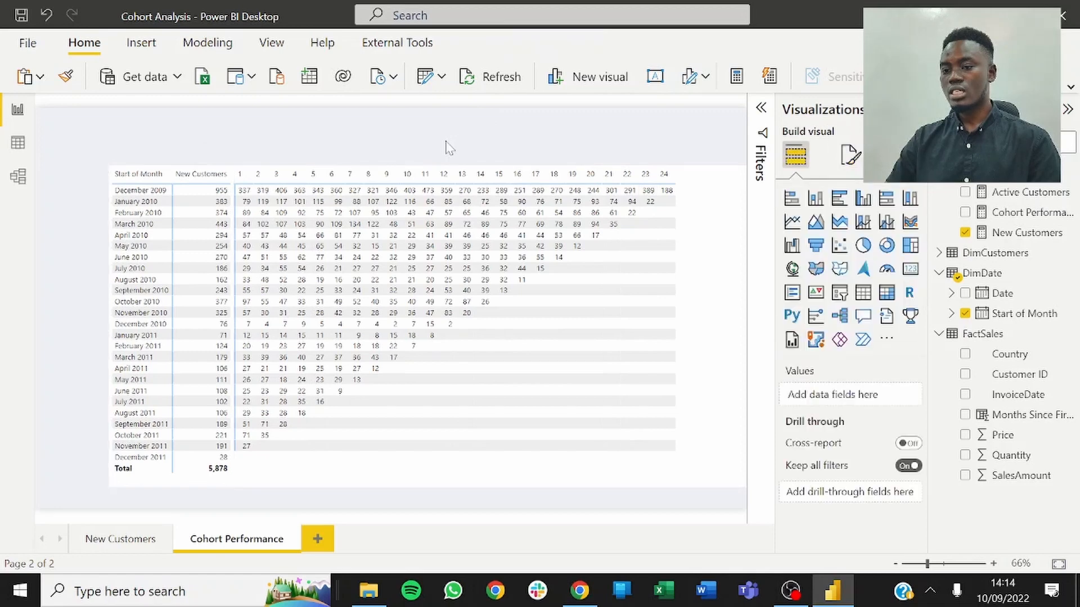
Step: Rename the Start of Month row field to Cohort in the New Customers matrix
click(140, 485)
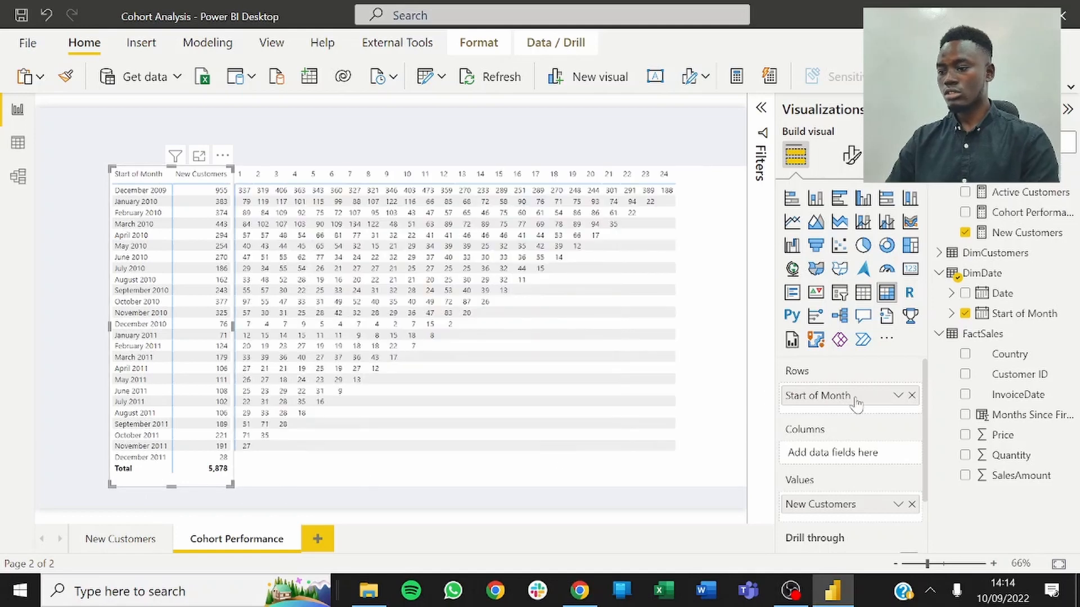
text(C)
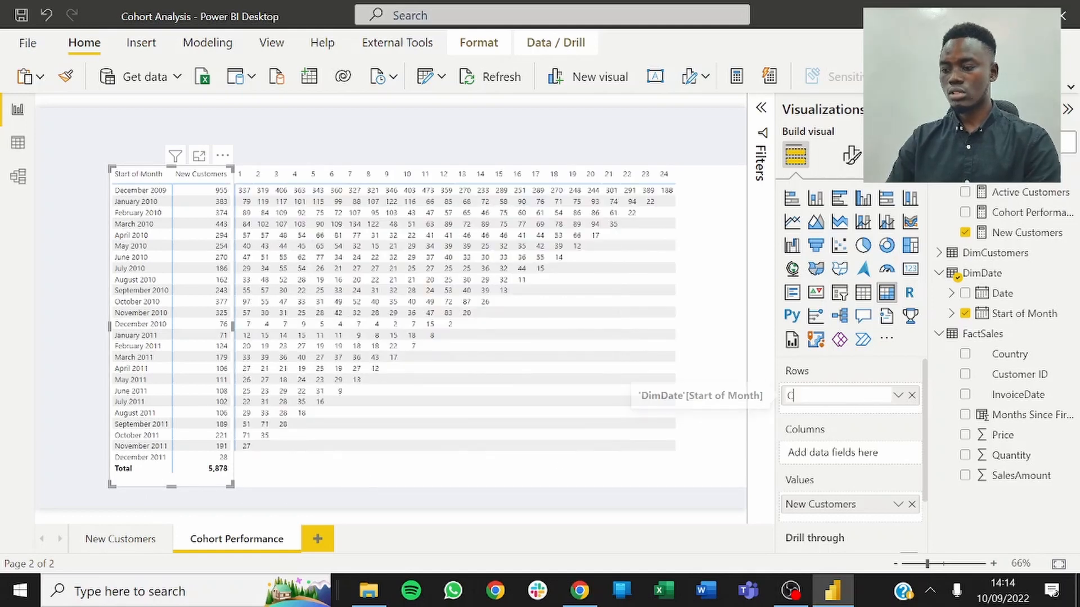
text(ohort)
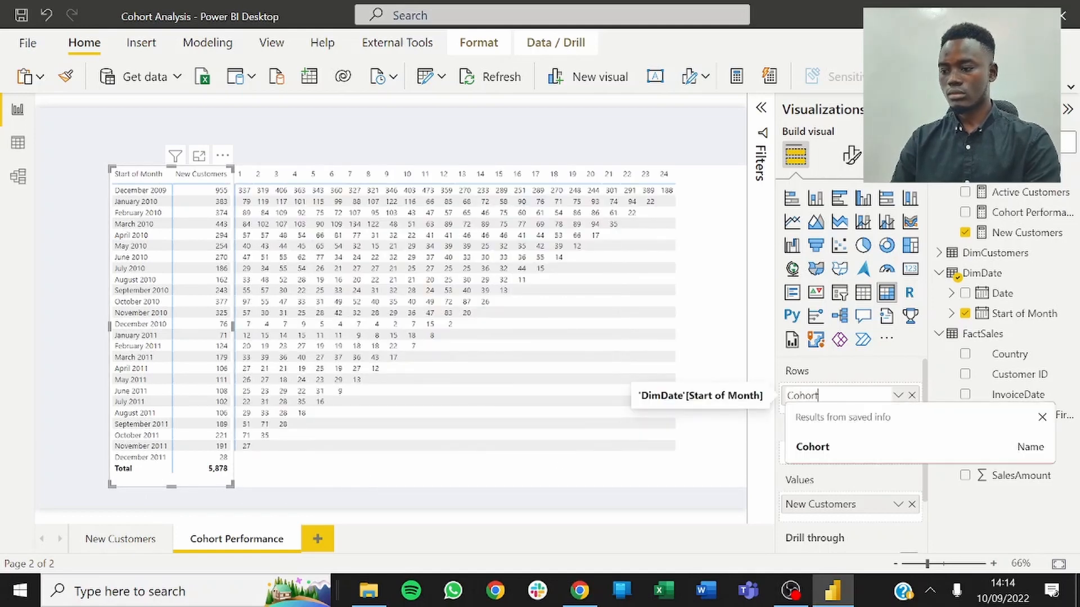
key(Return)
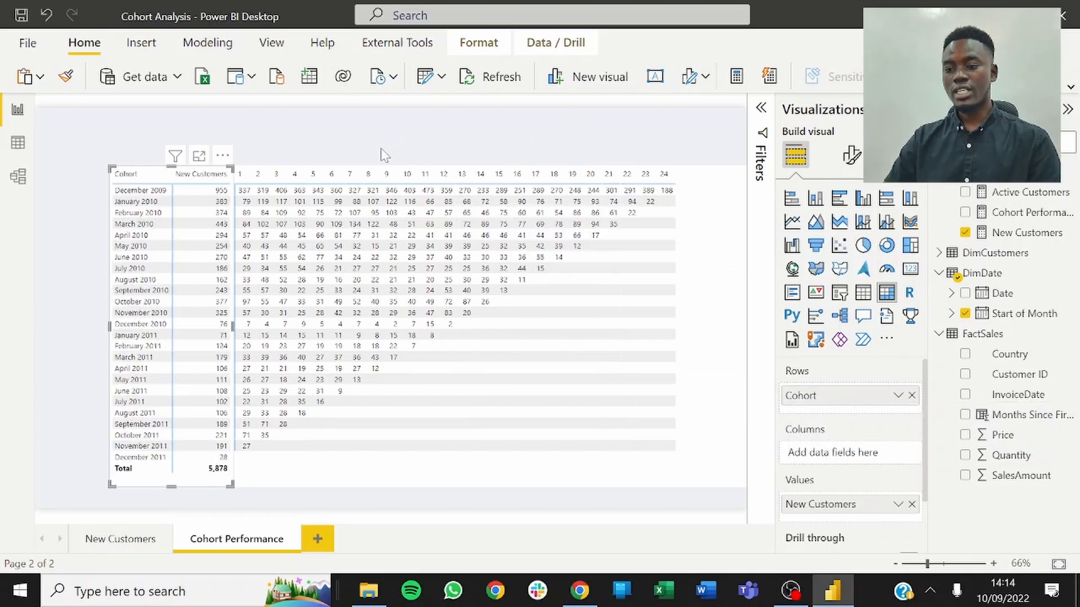
click(355, 145)
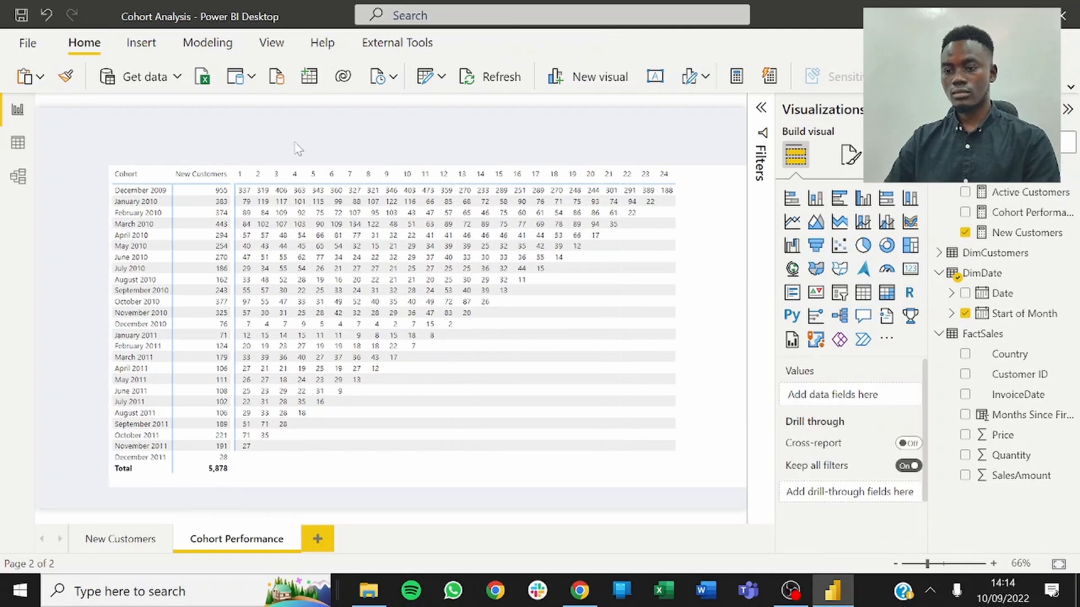
Step: Select both matrices together and move them to the centre of the report page
drag(70, 123, 398, 396)
drag(703, 471, 772, 518)
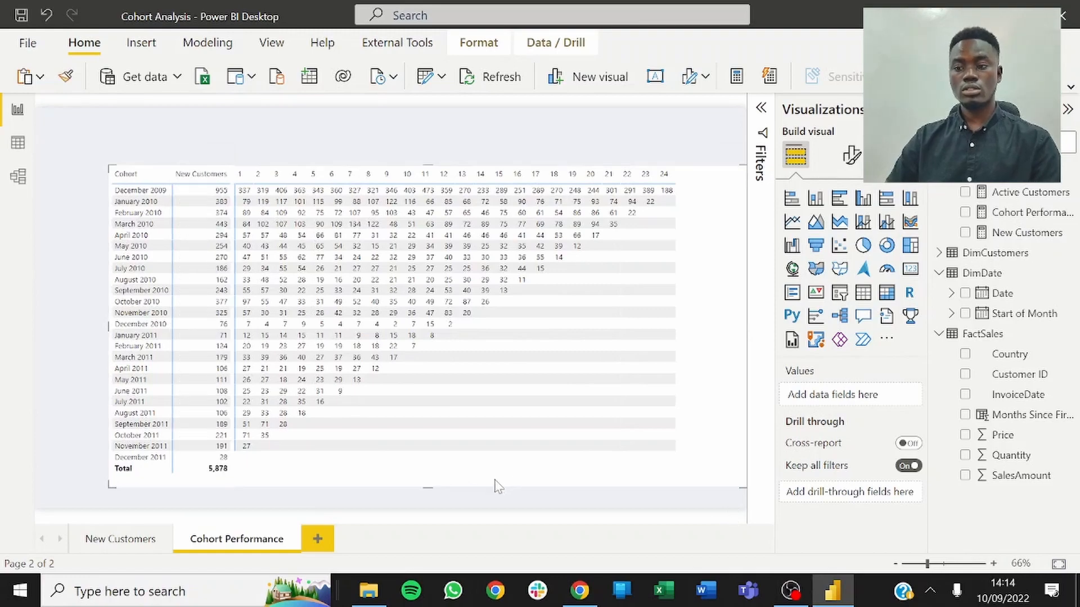
drag(495, 484, 489, 481)
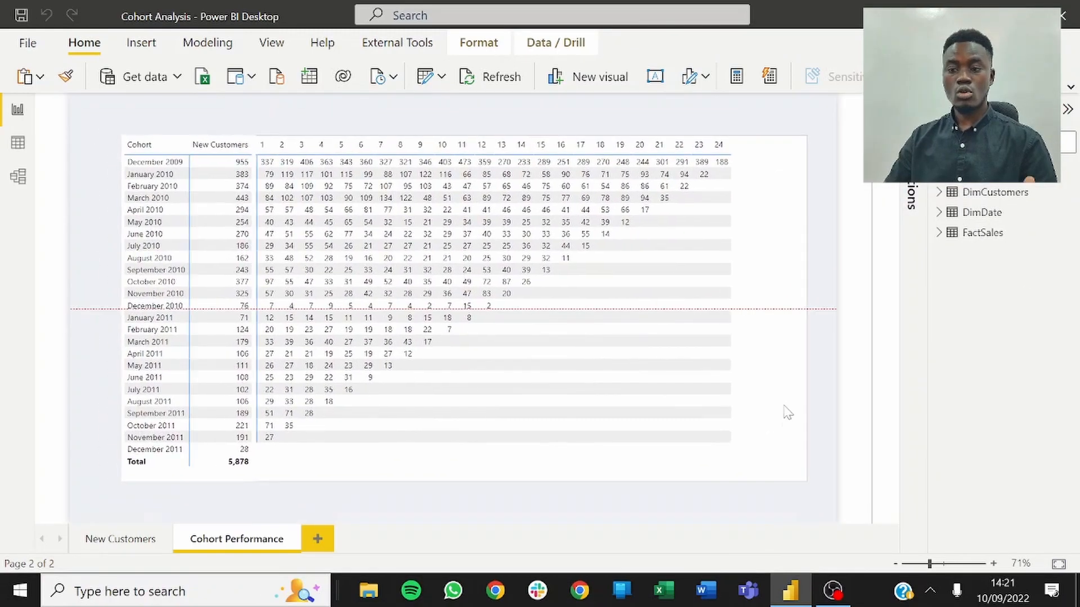
drag(809, 398, 813, 403)
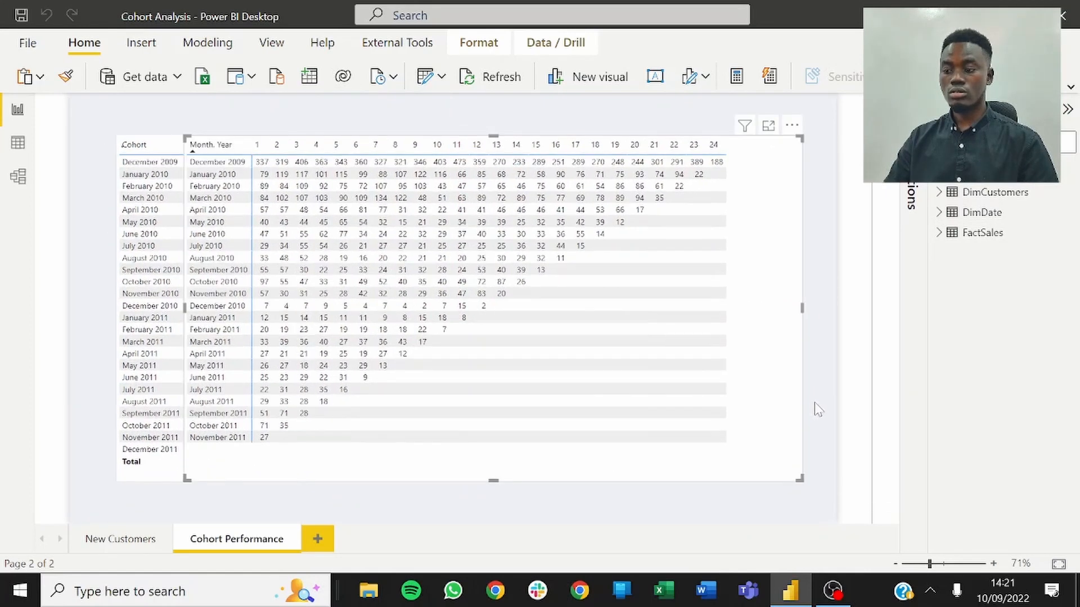
click(814, 403)
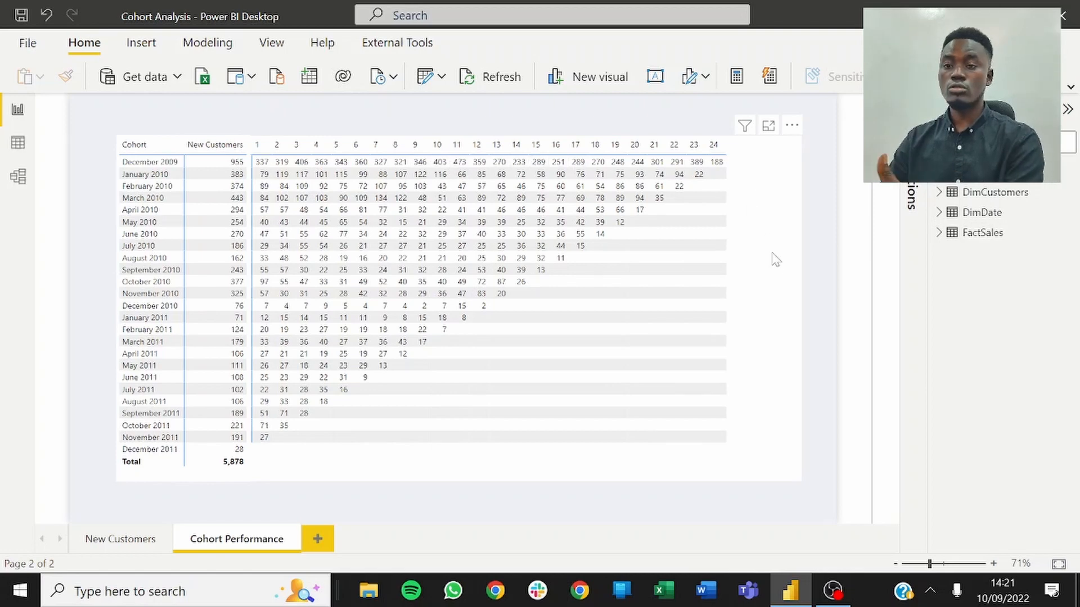
click(805, 275)
click(818, 262)
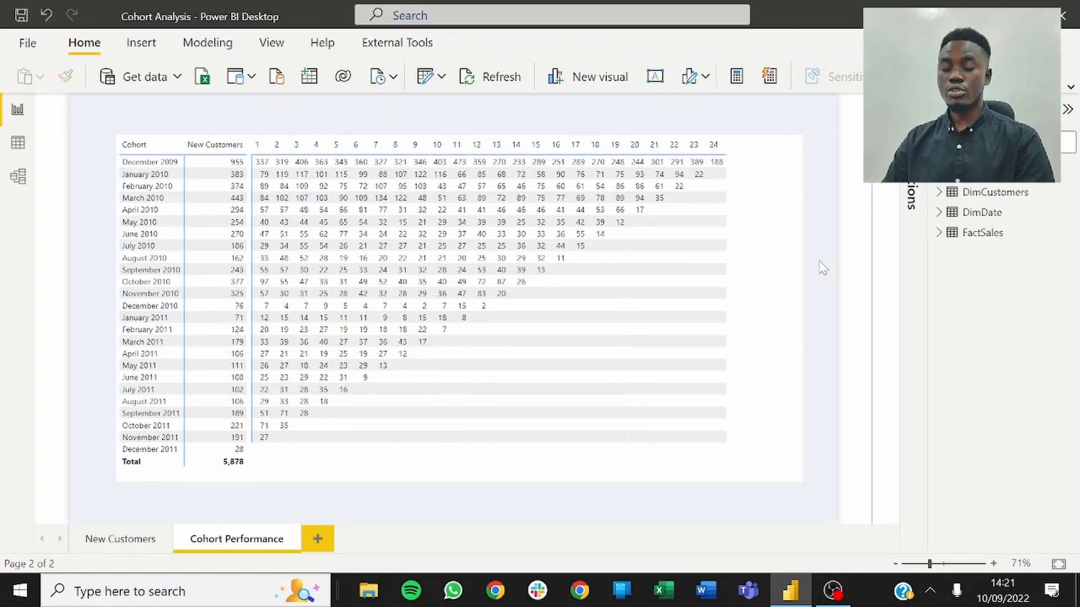
Step: Apply a gradient background color to the Cohort Performance values, with light gray for the lowest value and blue for the highest
click(776, 261)
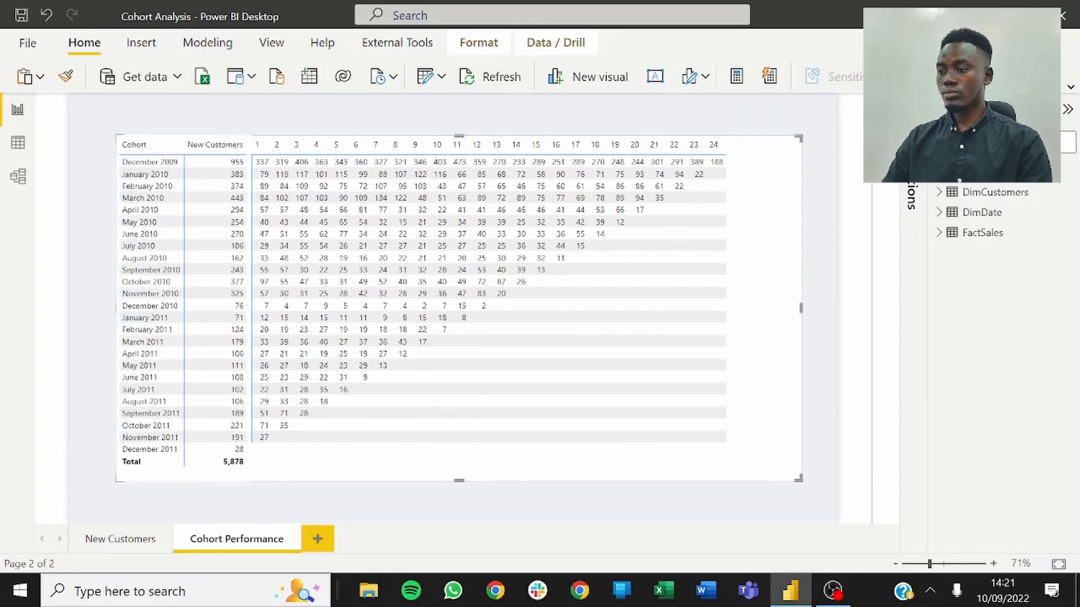
click(913, 109)
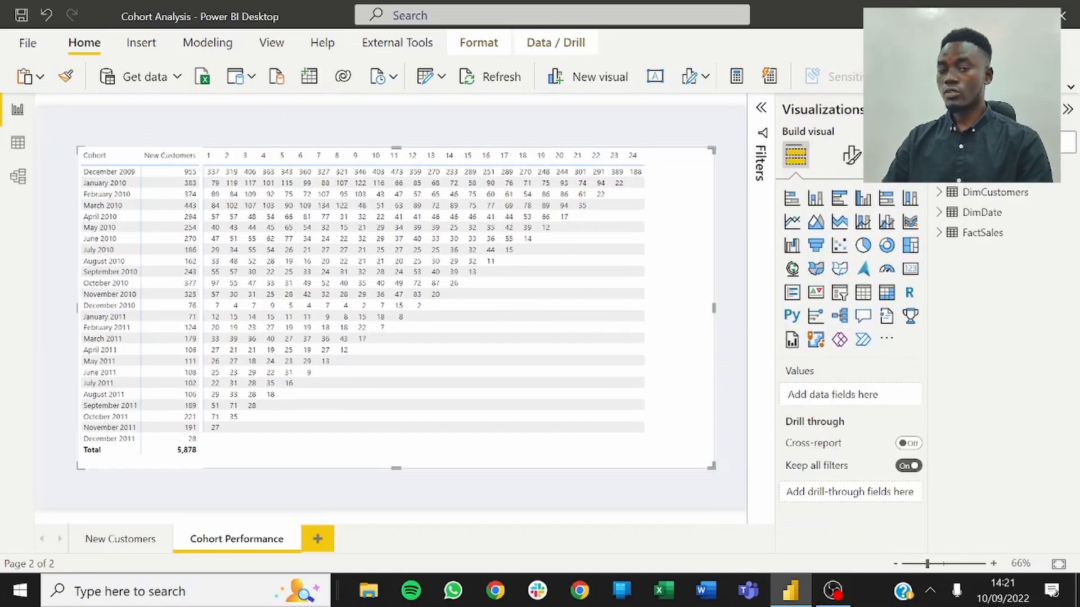
click(692, 350)
scroll(873, 511, down, 1)
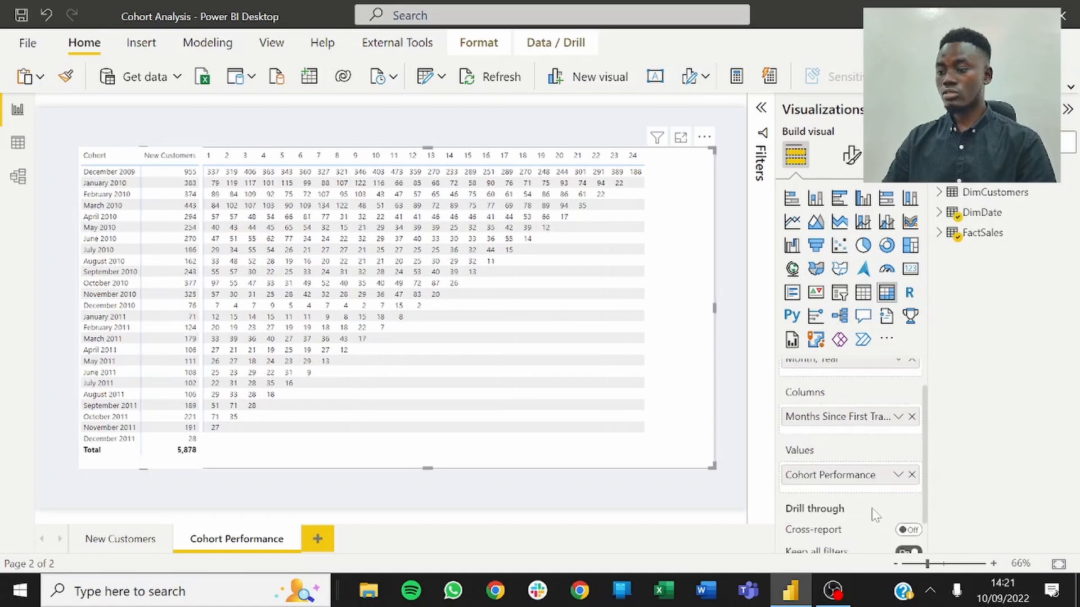
click(898, 474)
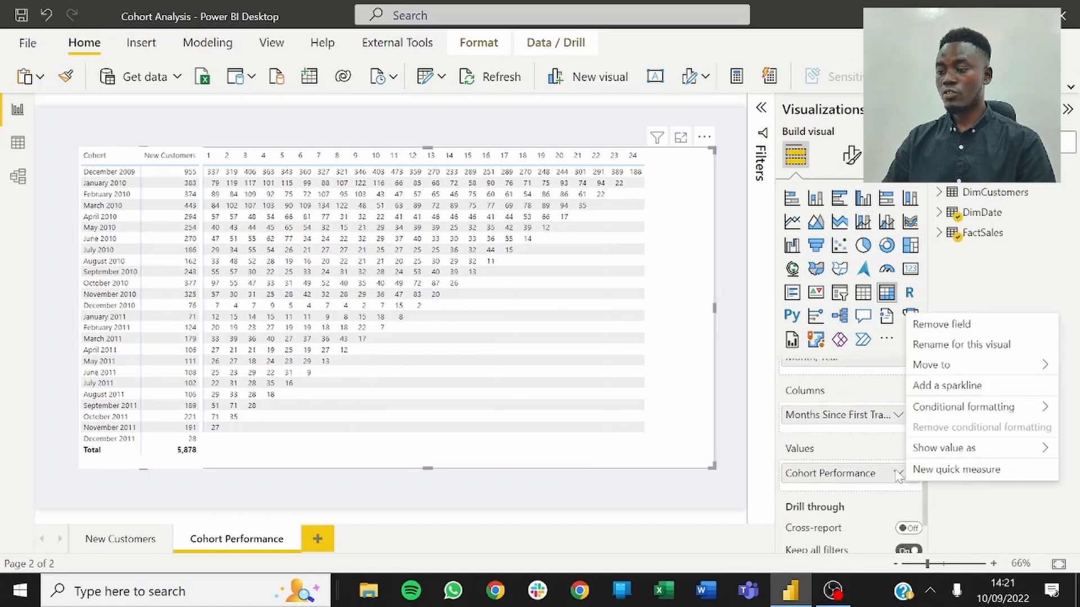
mouse_move(934, 405)
click(808, 416)
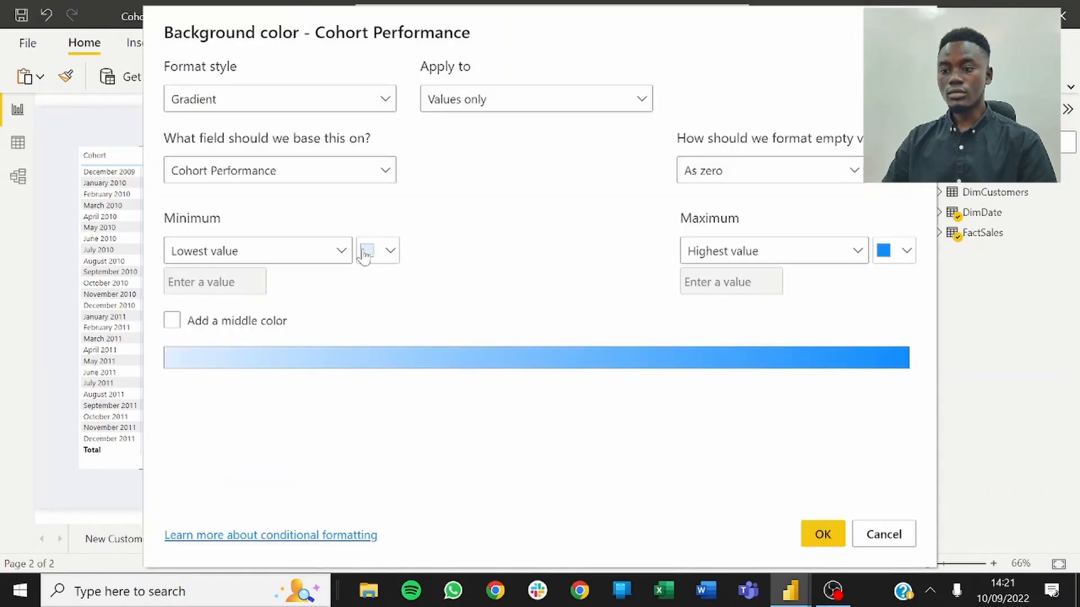
click(365, 256)
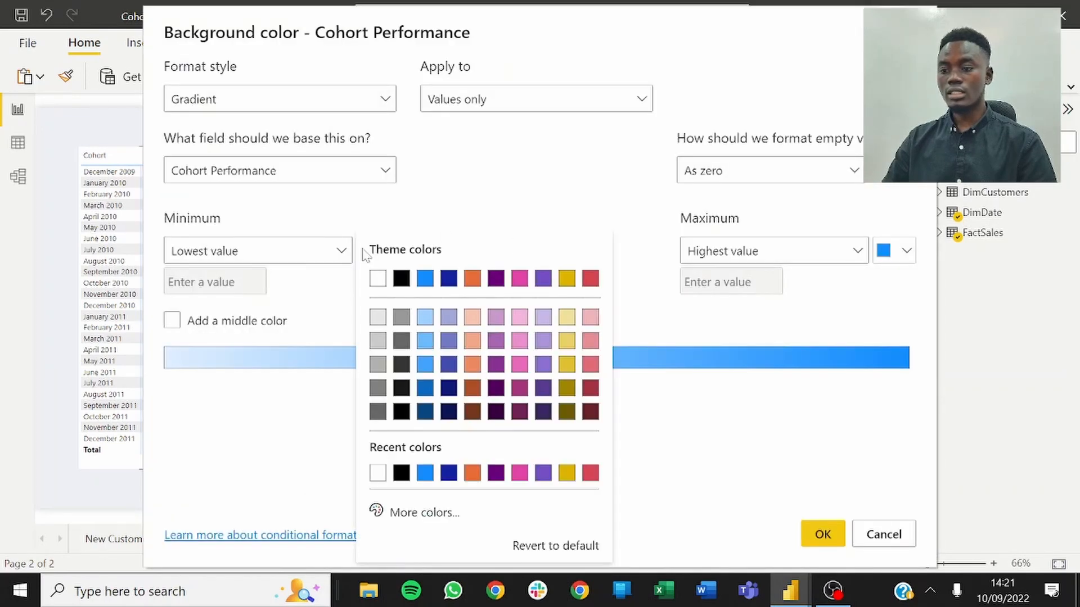
click(369, 325)
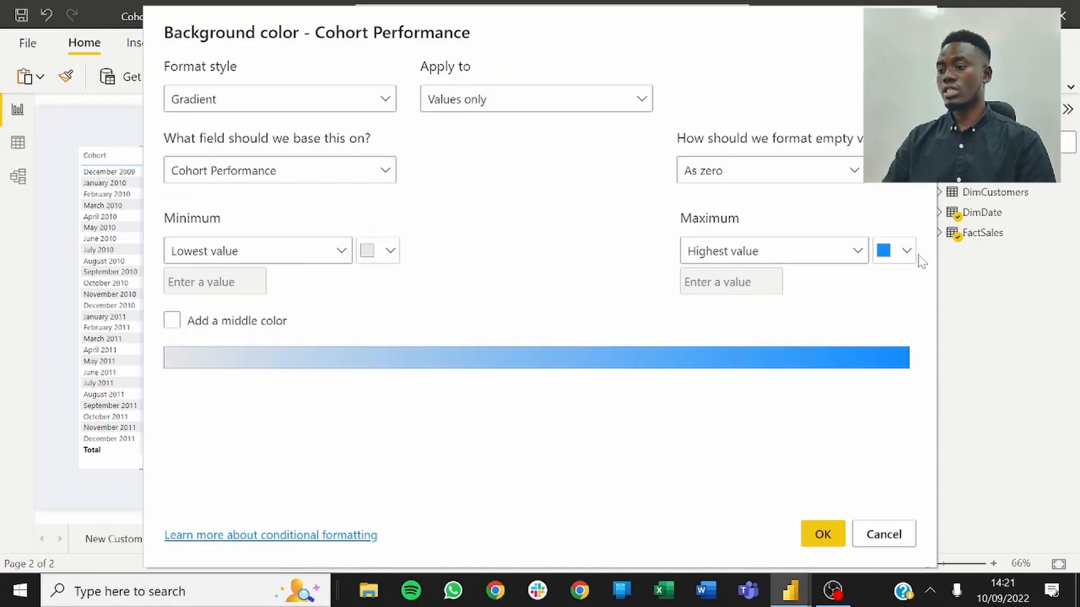
click(823, 543)
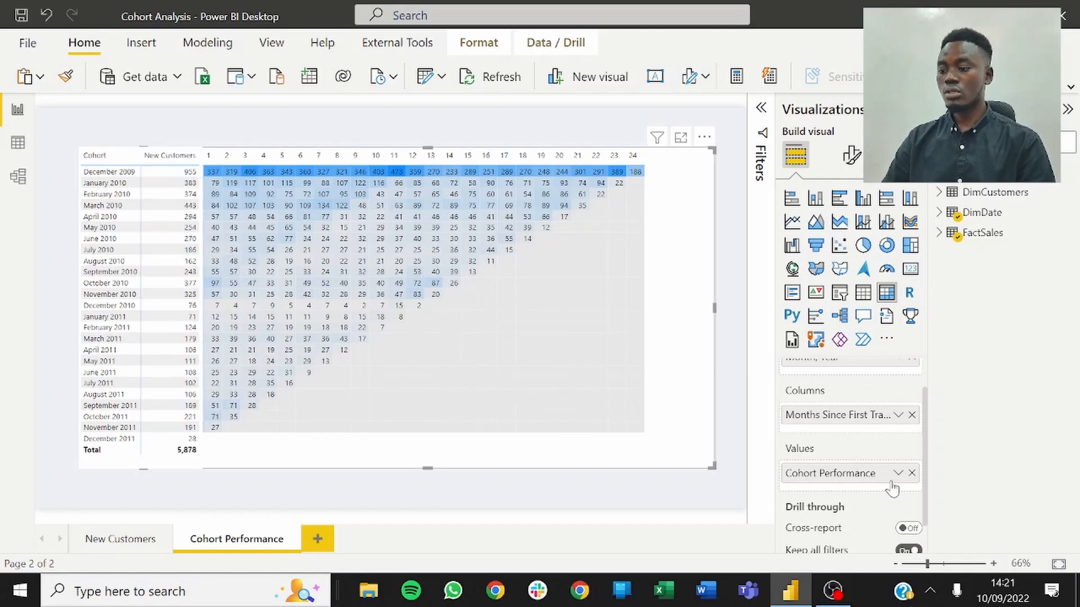
Step: Set the Cohort Performance background color gradient to Don't format for empty values, apply it and deselect the matrix
click(899, 475)
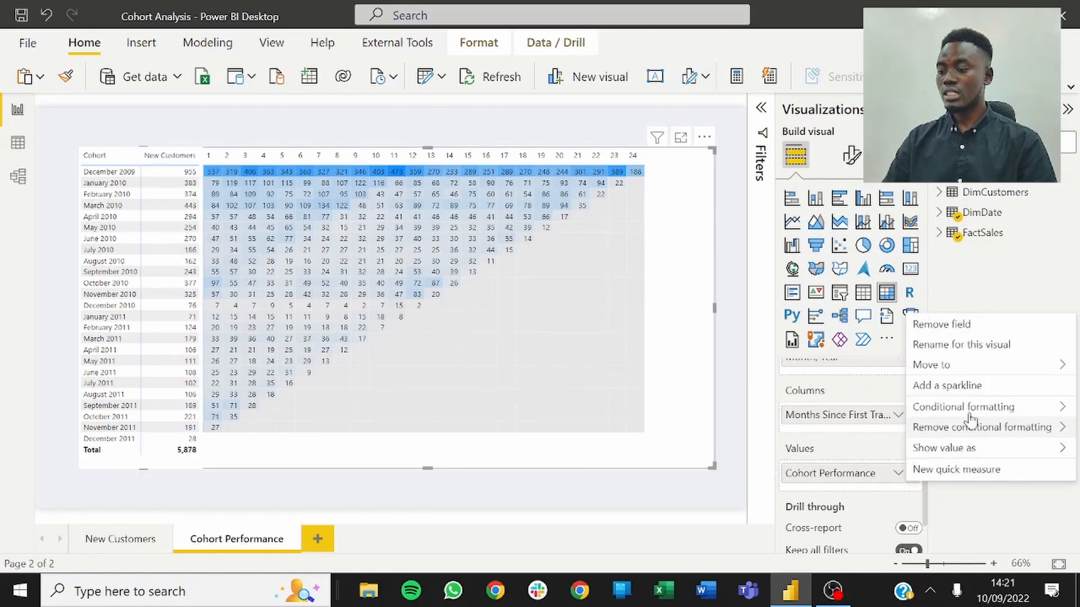
mouse_move(950, 419)
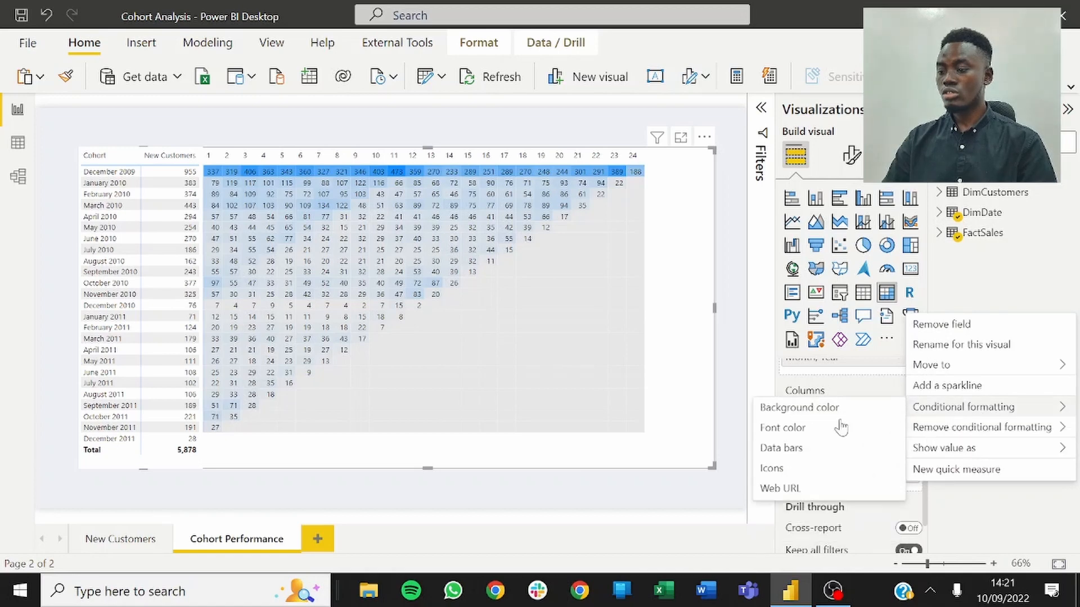
click(768, 409)
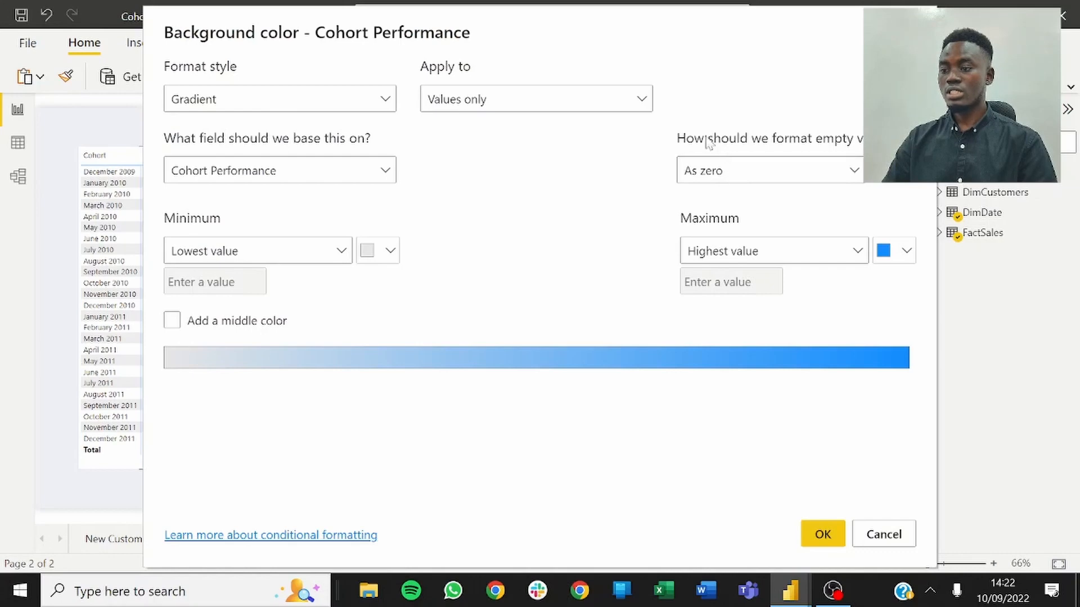
click(751, 184)
click(745, 197)
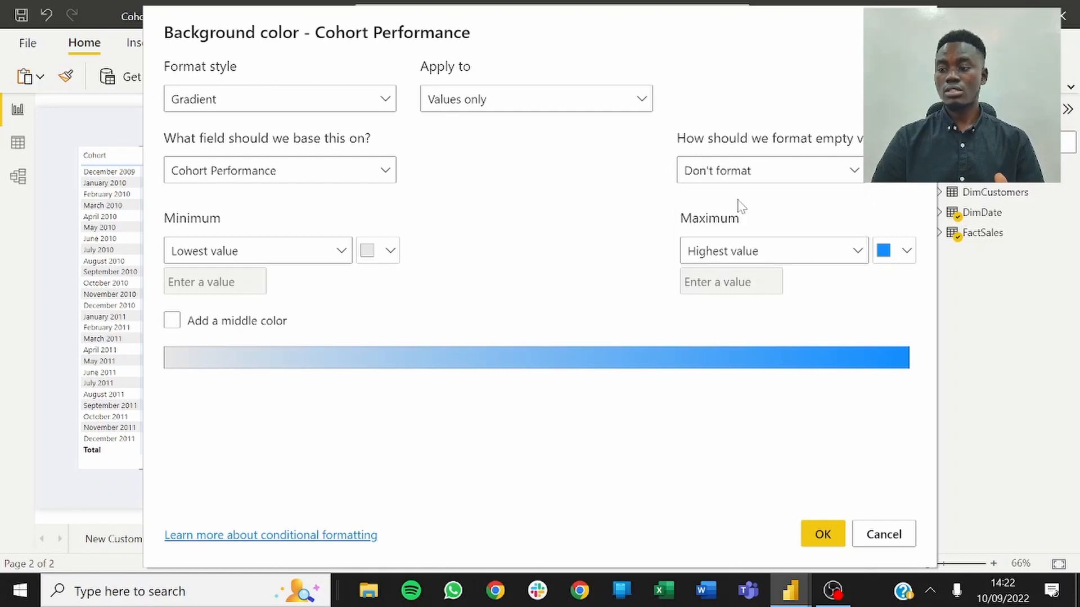
click(822, 534)
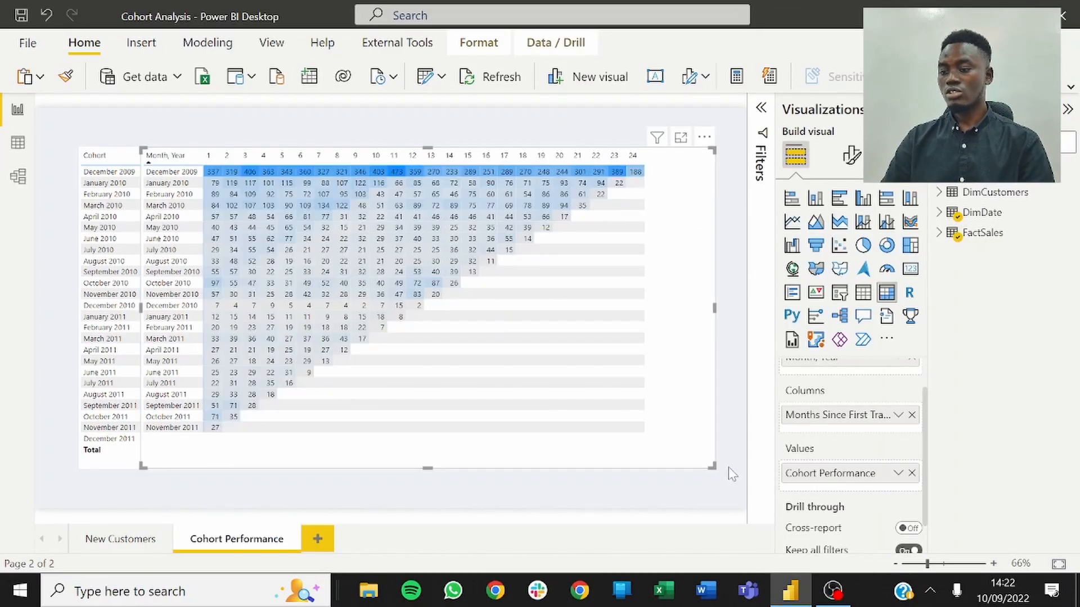
click(728, 468)
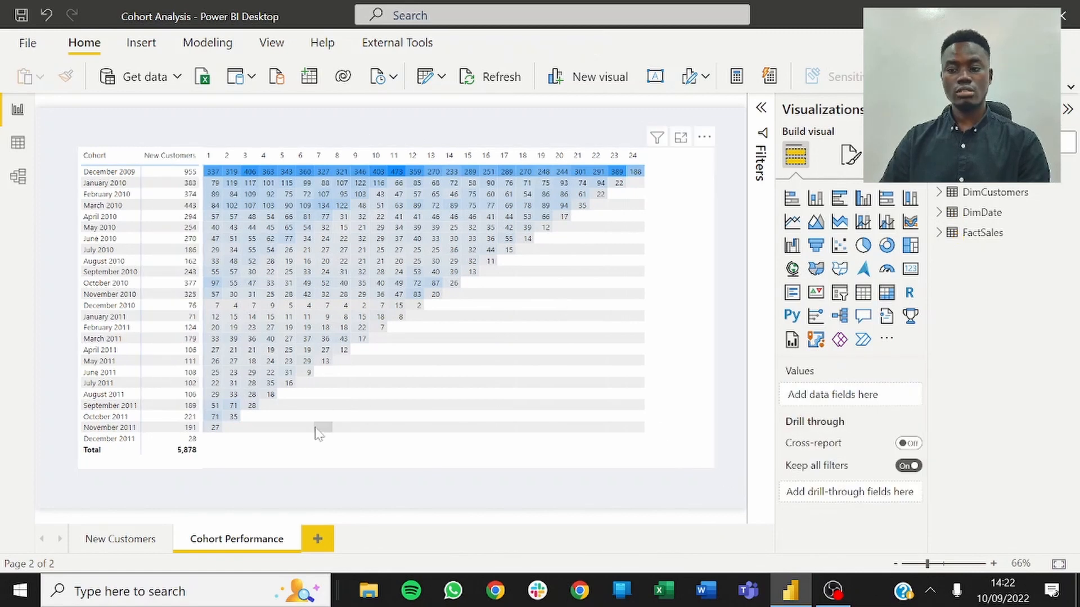
click(695, 363)
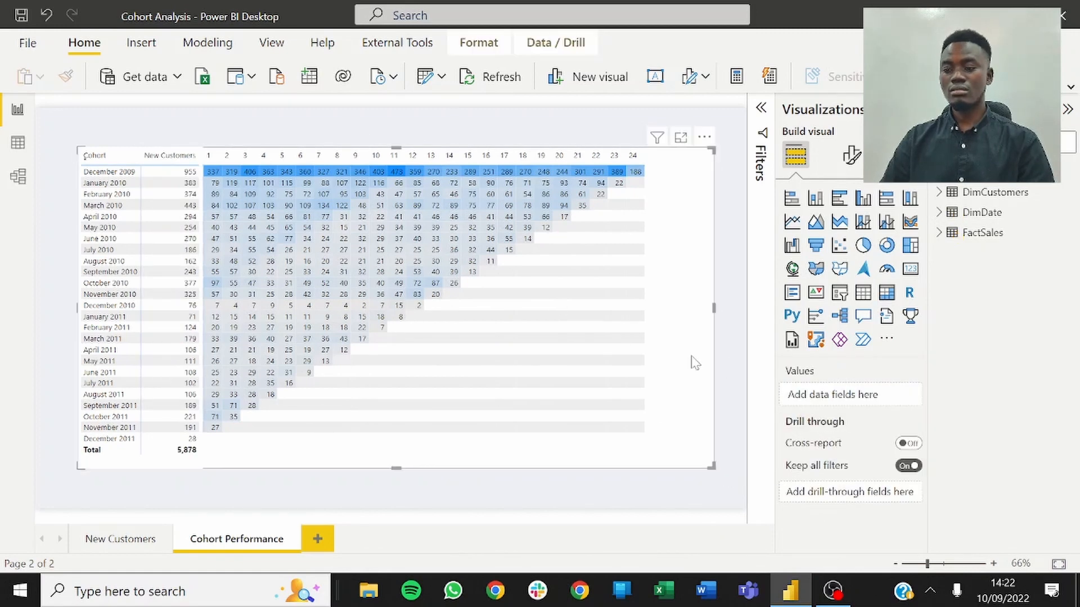
click(696, 363)
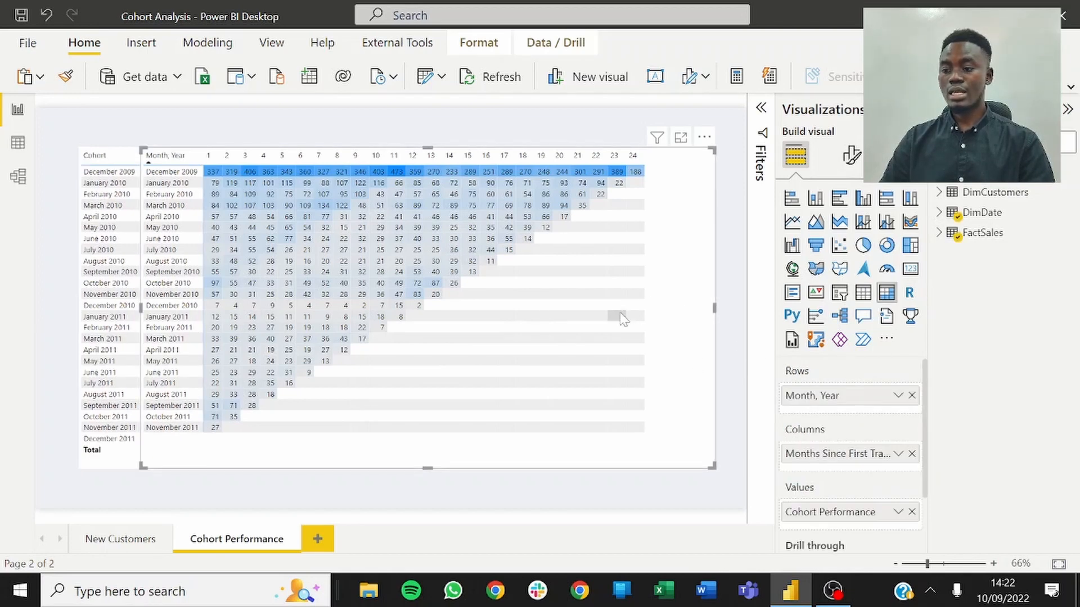
click(391, 497)
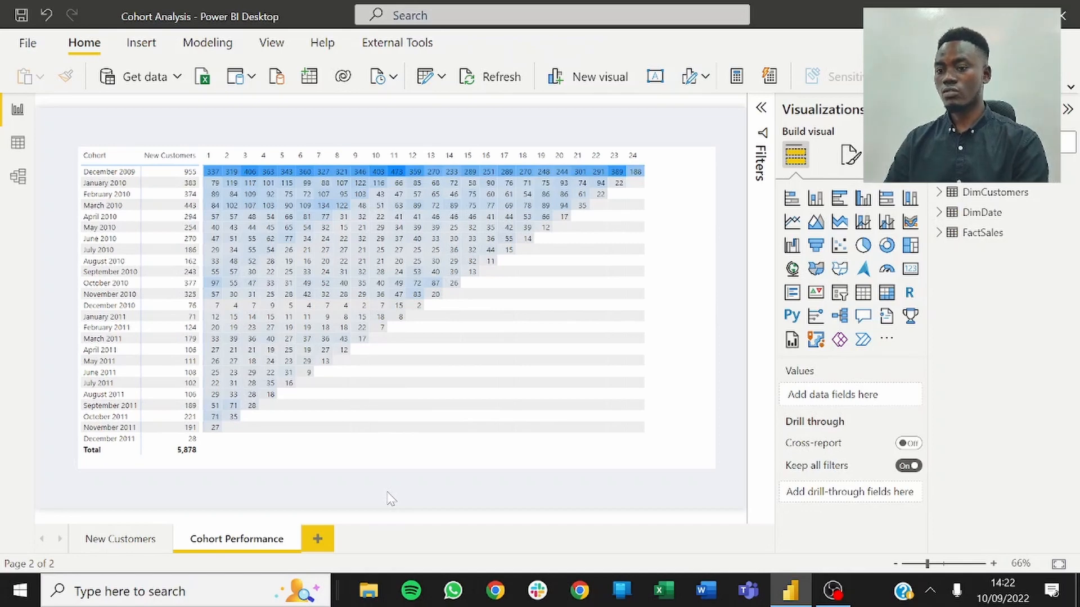
Step: Apply a gradient background color to the New Customers values, light gray for lowest and blue for highest, with empty values set to Don't format
click(172, 466)
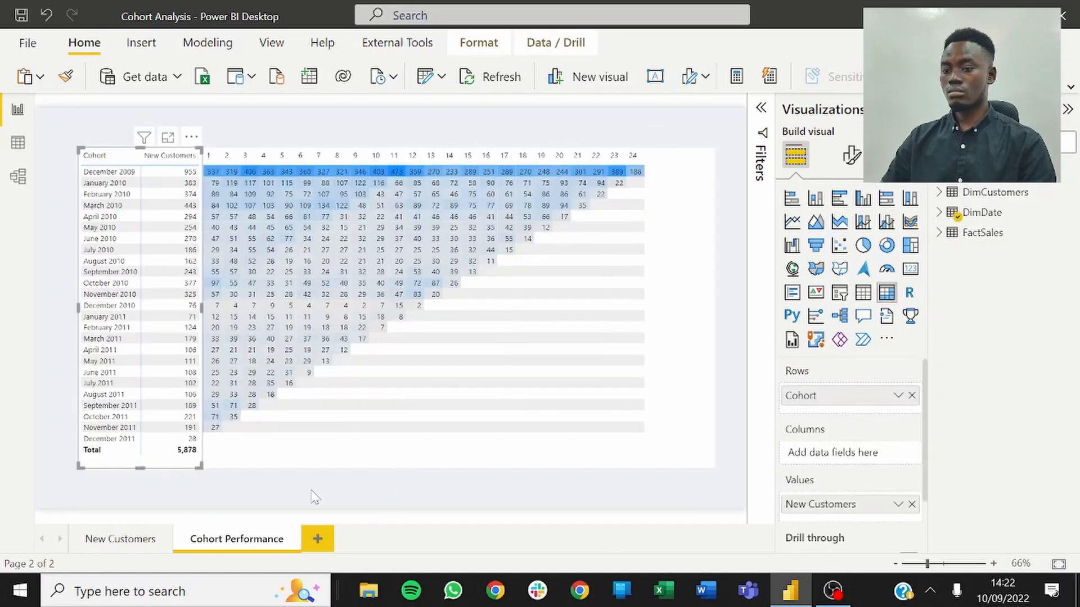
scroll(880, 470, down, 1)
click(898, 465)
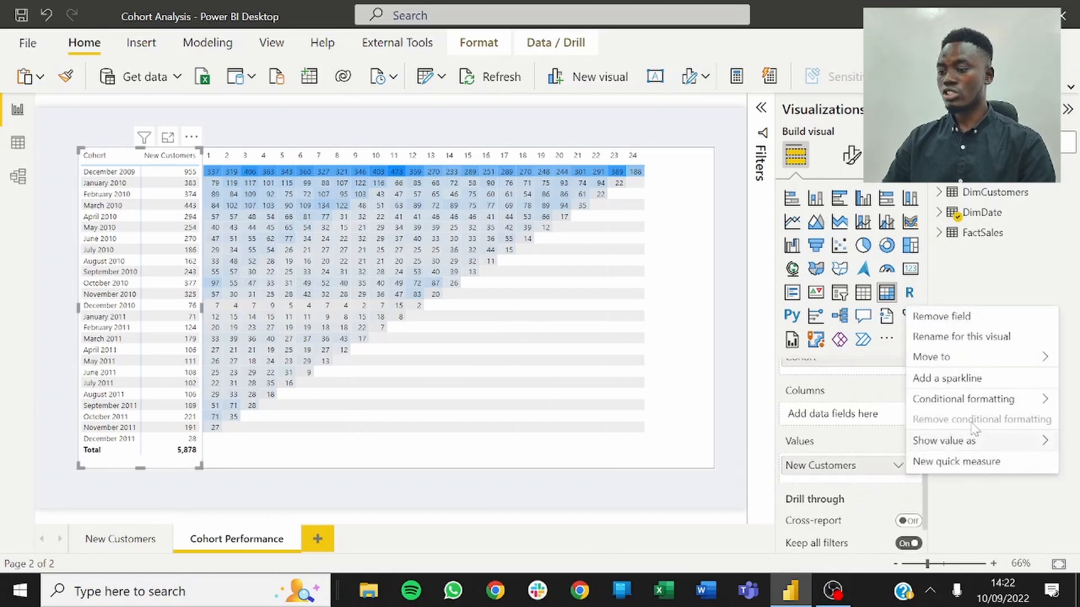
mouse_move(988, 400)
click(837, 408)
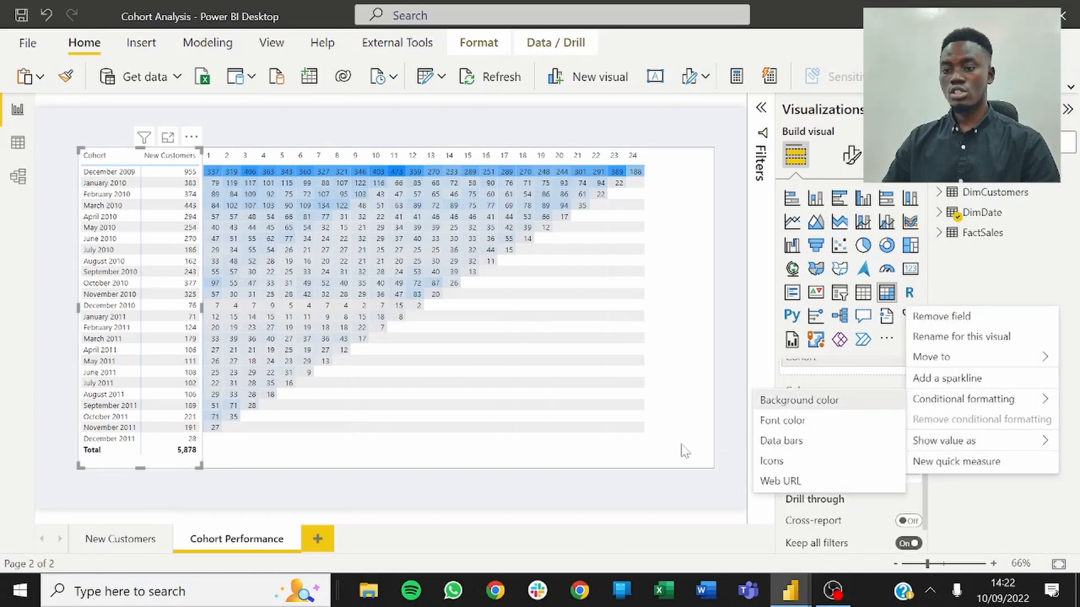
click(368, 252)
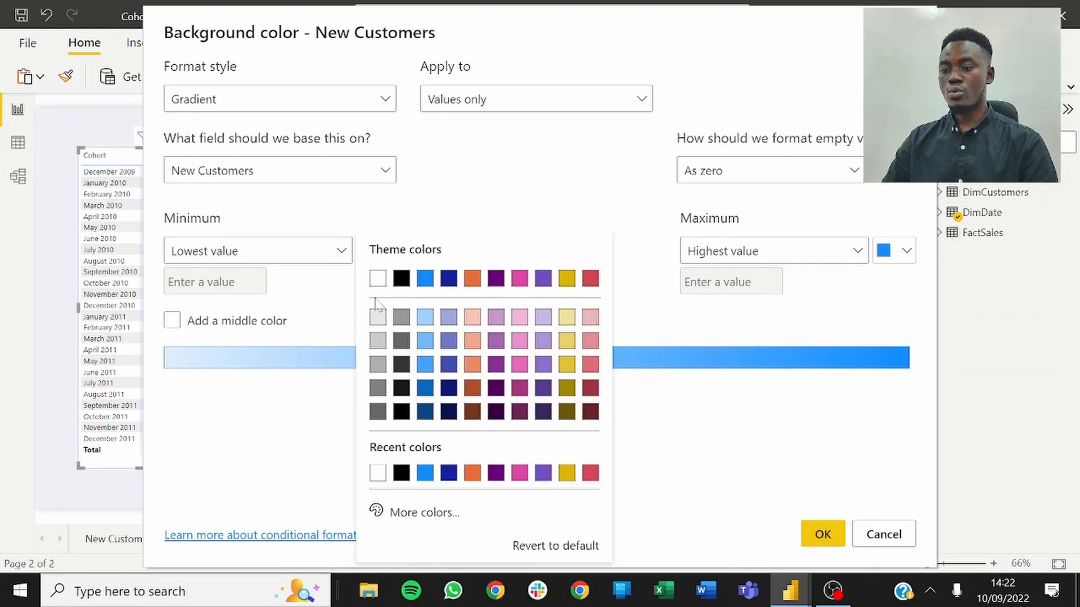
click(376, 329)
click(735, 171)
click(721, 198)
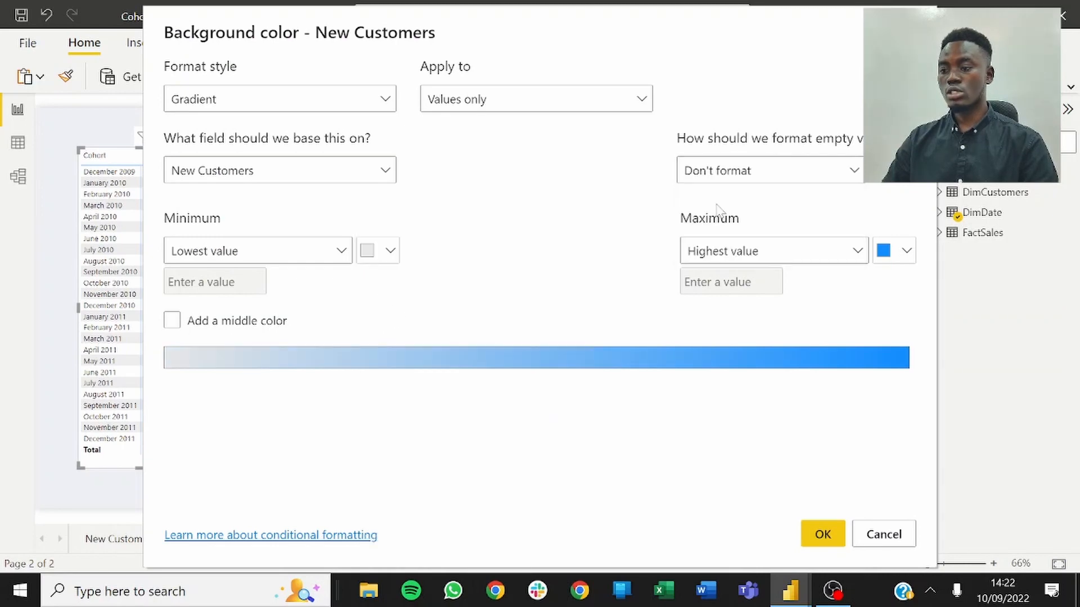
click(822, 534)
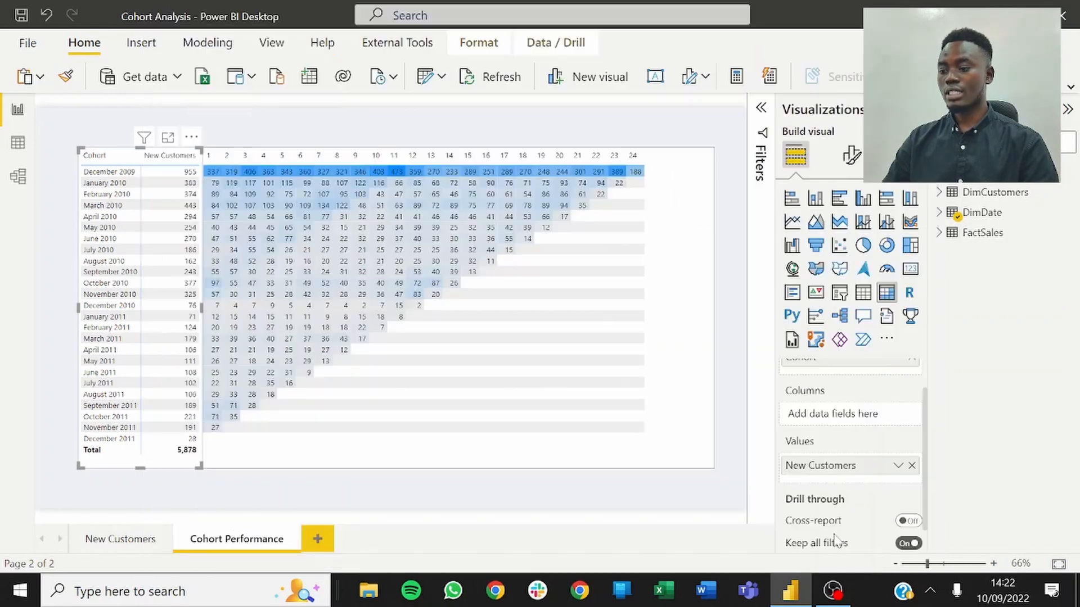
click(682, 512)
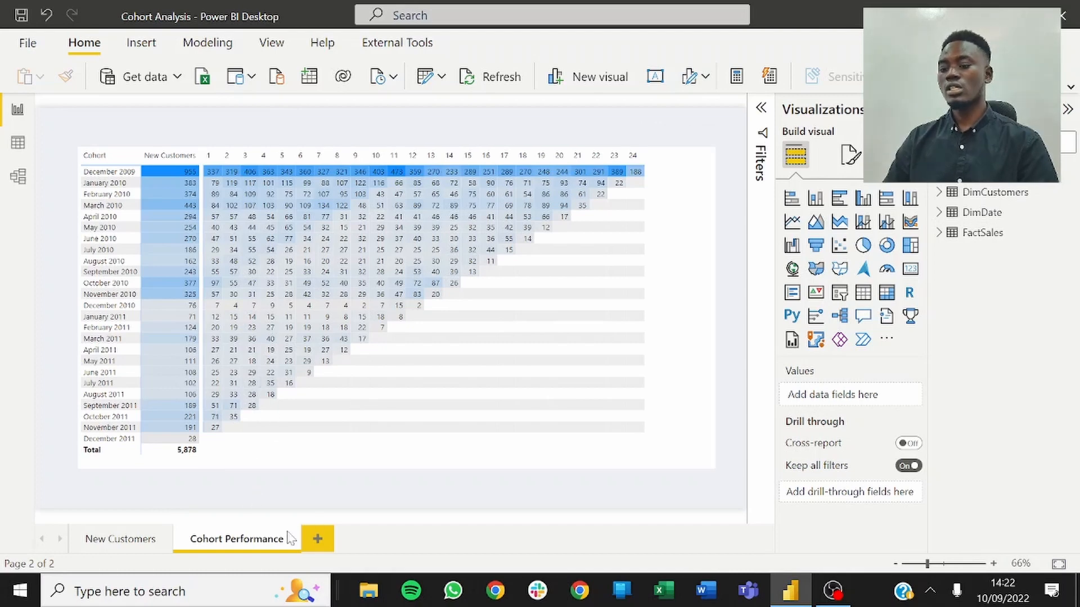
Step: Duplicate the Cohort Performance page and rename the copy as Retention Rate
right_click(269, 541)
click(340, 458)
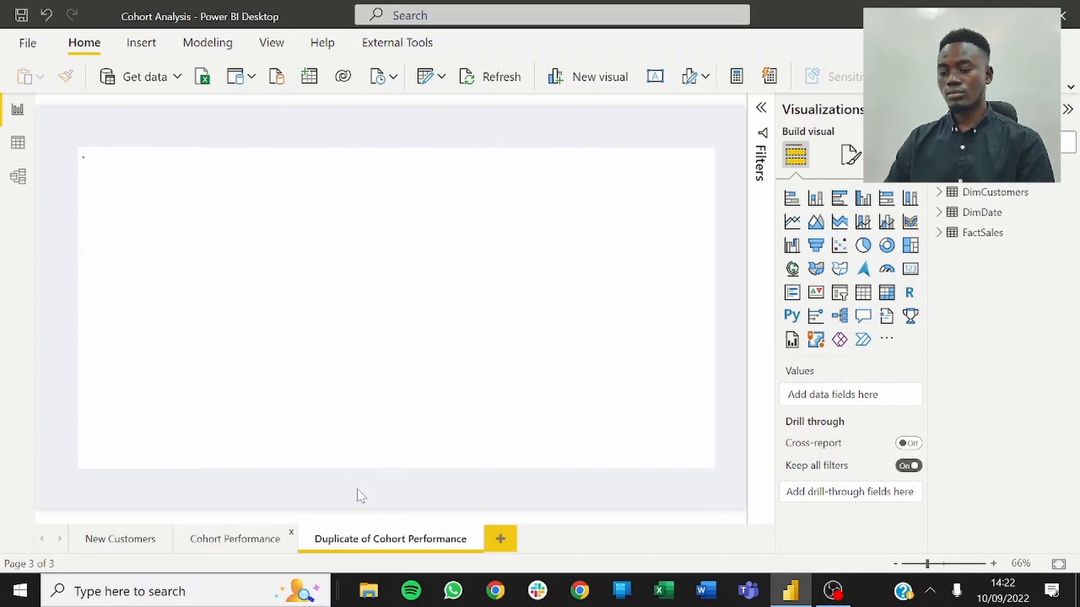
double_click(380, 541)
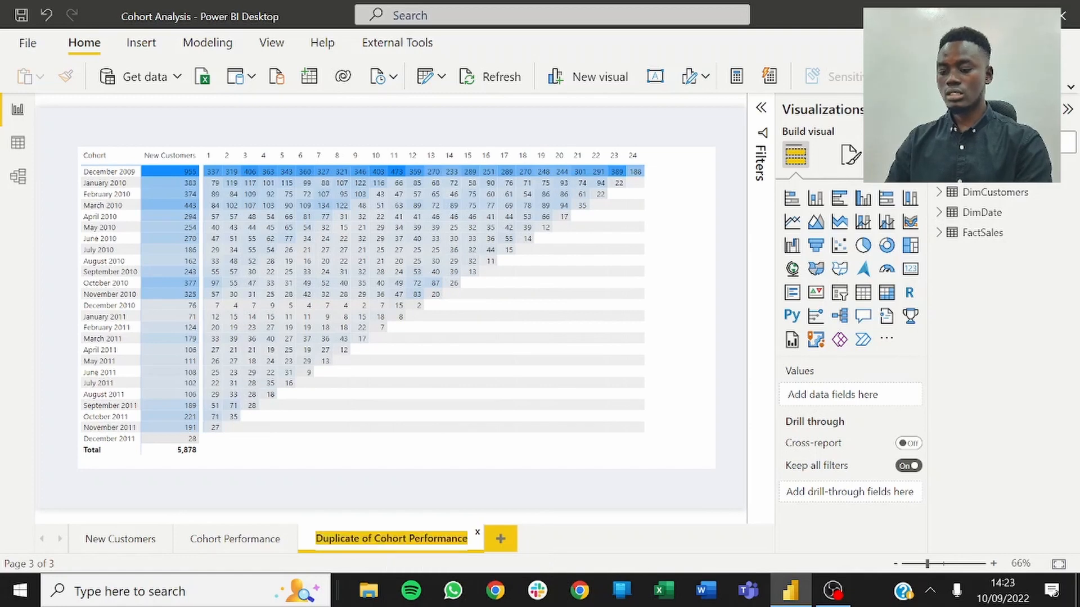
text(Retenti)
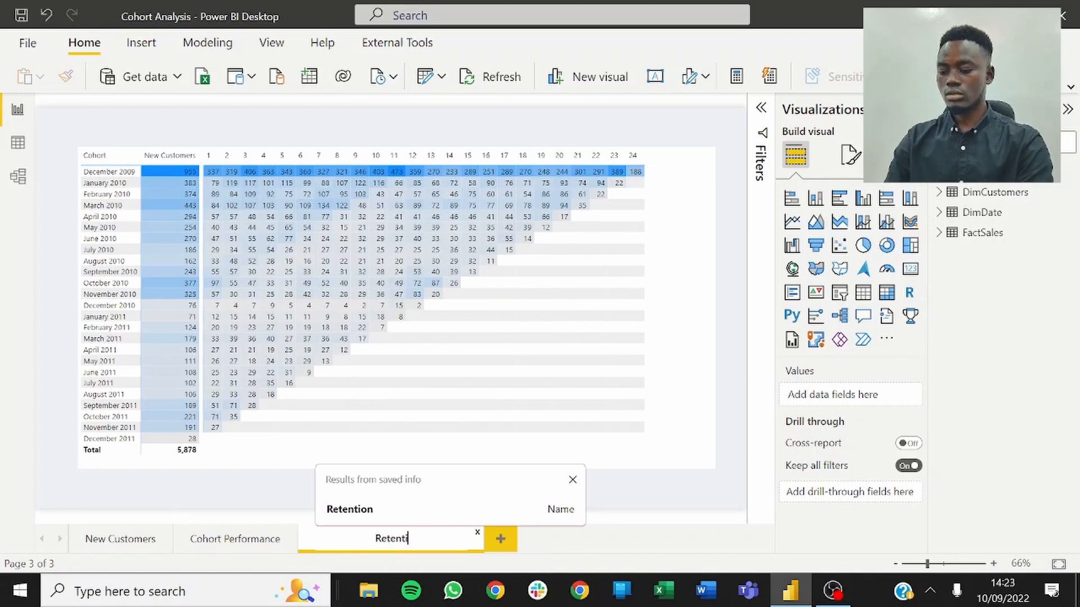
text(on Rate)
key(Return)
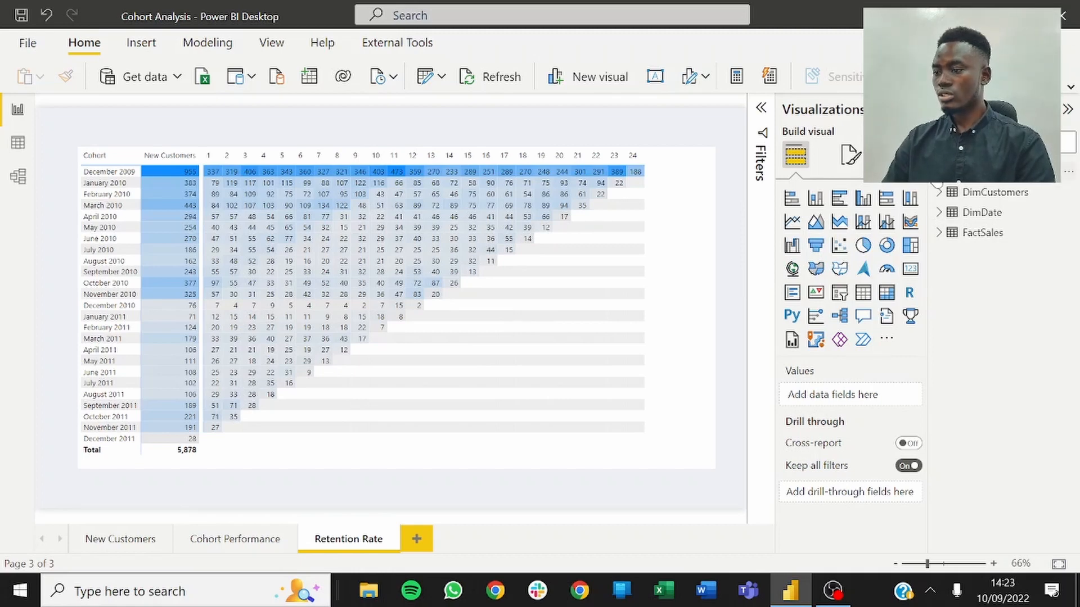
Step: Create a new measure in the _Measures table and name it Retention Rate, using := for its definition
click(936, 174)
click(1071, 174)
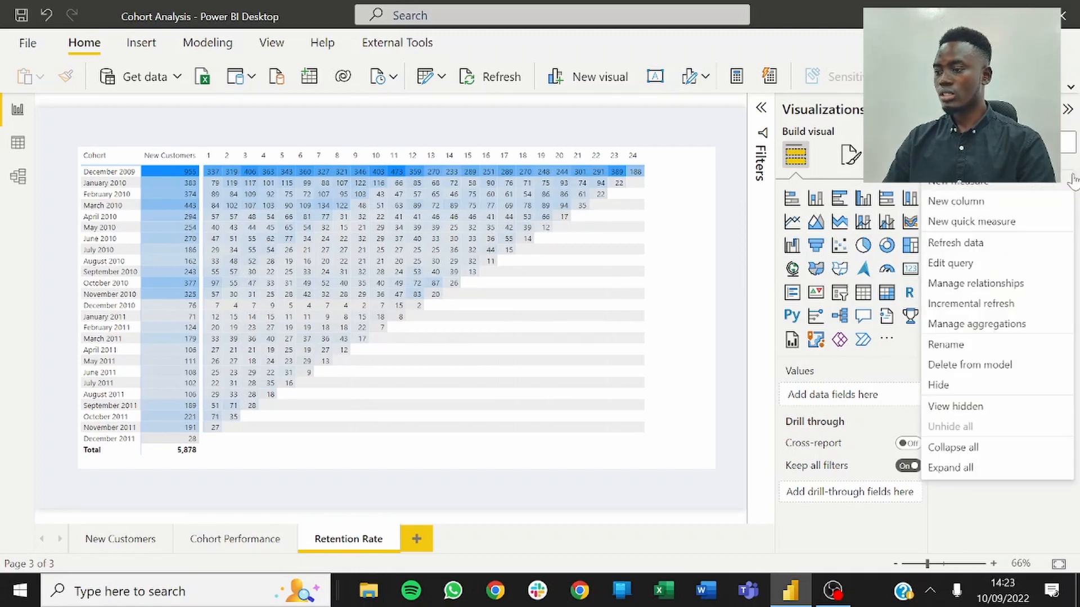
click(1010, 184)
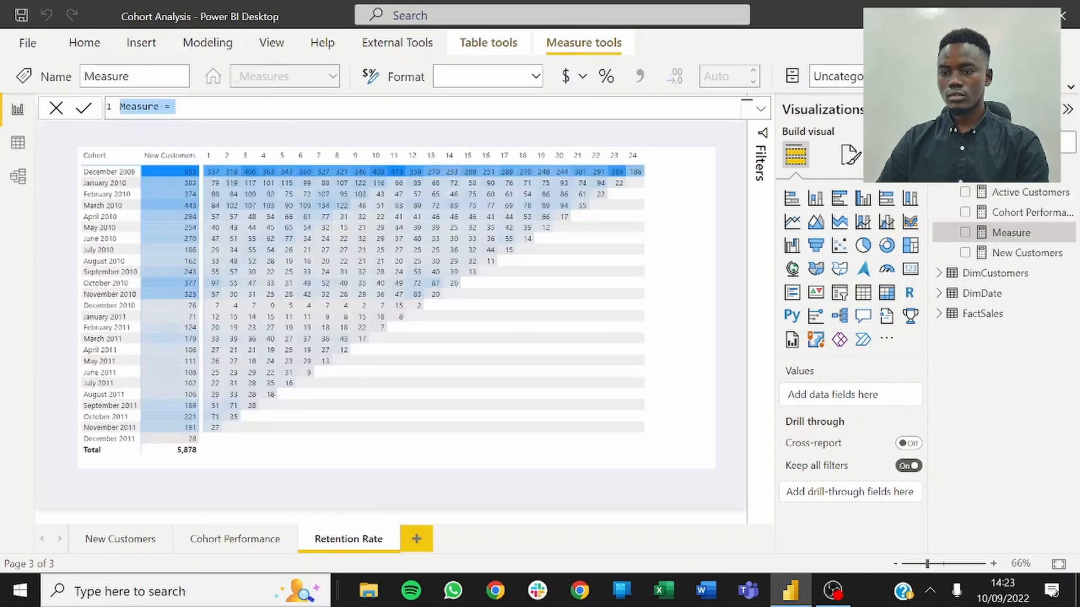
click(155, 106)
key(BackSpace)
key(BackSpace)
key(BackSpace)
key(BackSpace)
key(BackSpace)
key(BackSpace)
key(BackSpace)
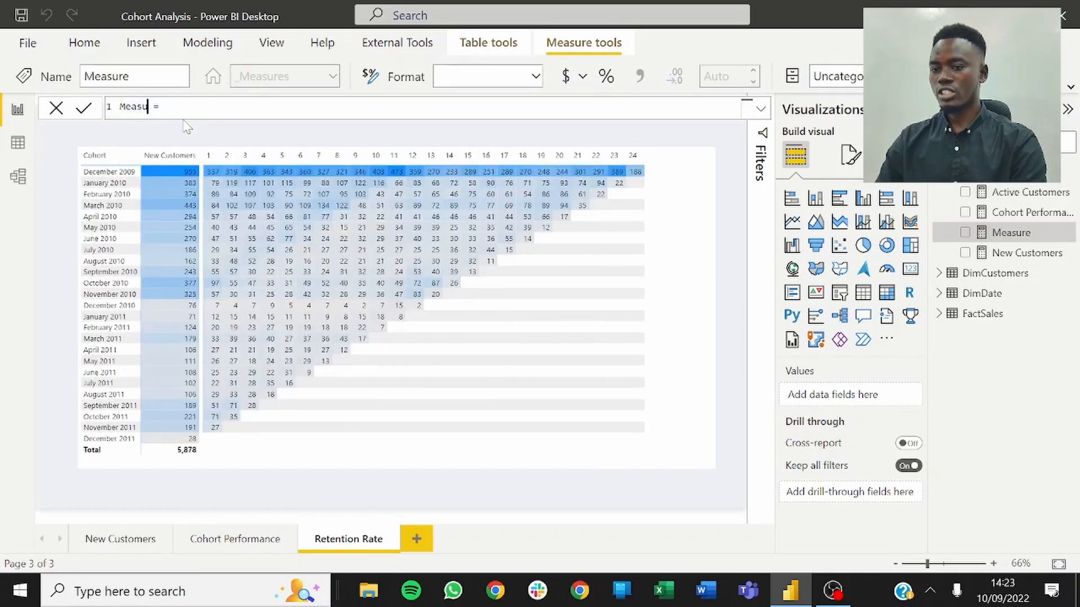
text(Retent)
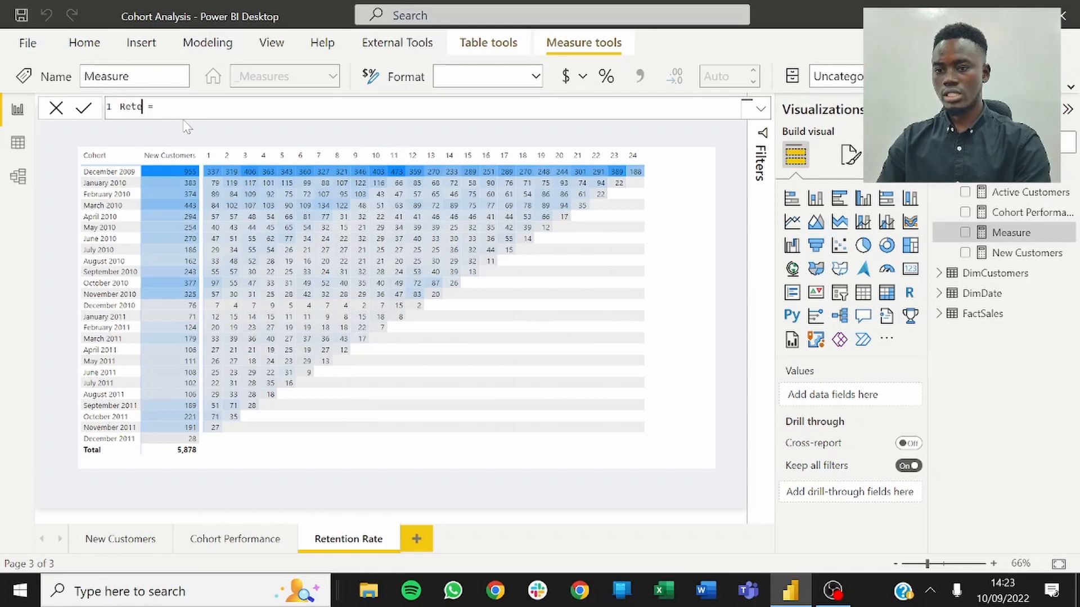
text(ion Rate :)
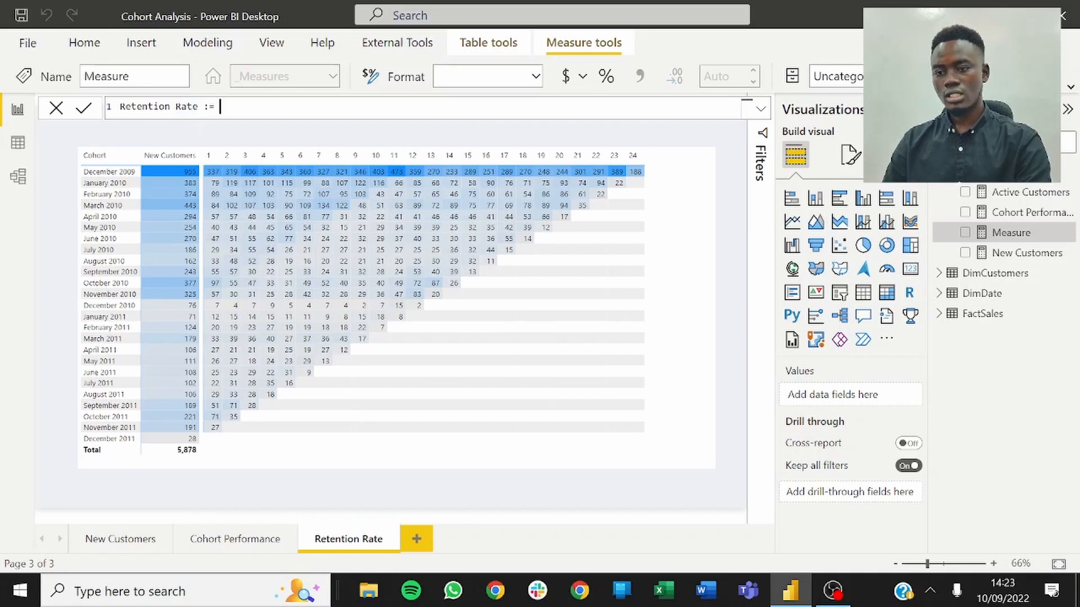
Step: Define the Retention Rate measure on a new indented line as DIVIDE([Cohort Performance],[New Customers]) and commit it
key(shift+Return)
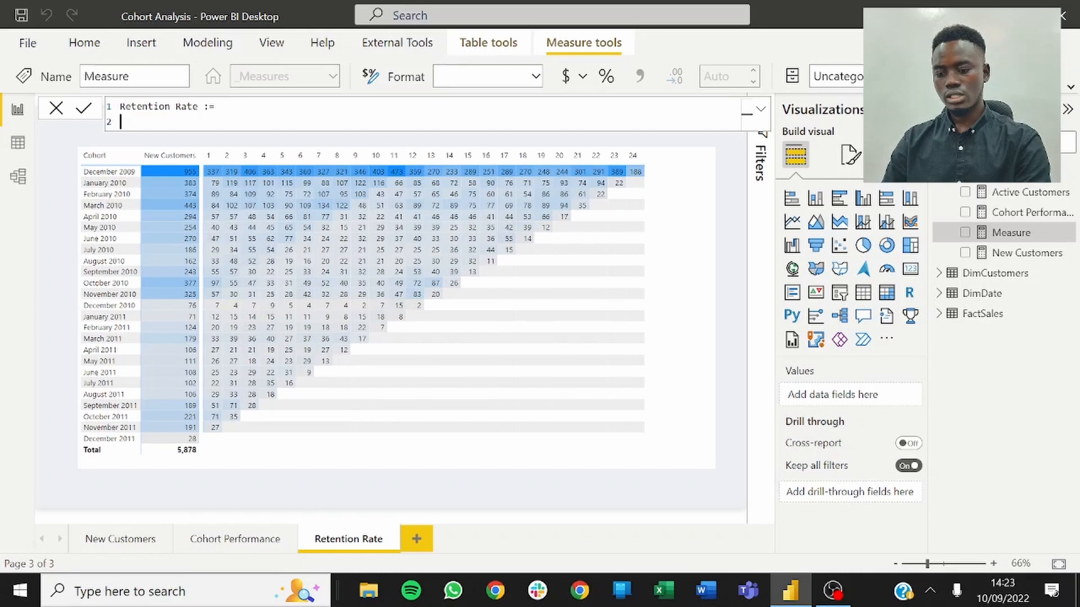
key(Tab)
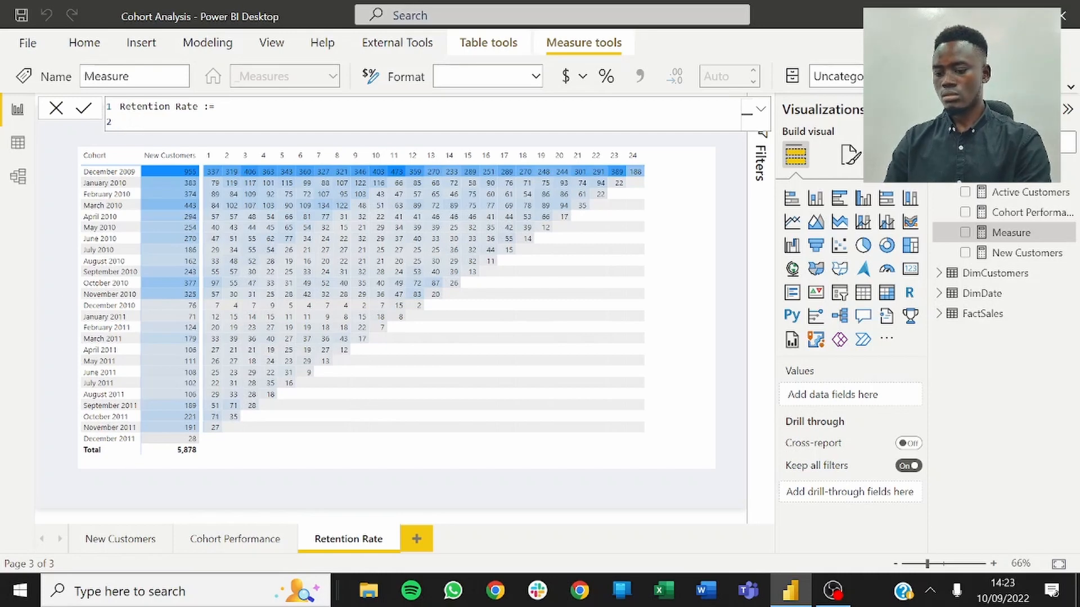
text(C)
key(BackSpace)
text(Divi)
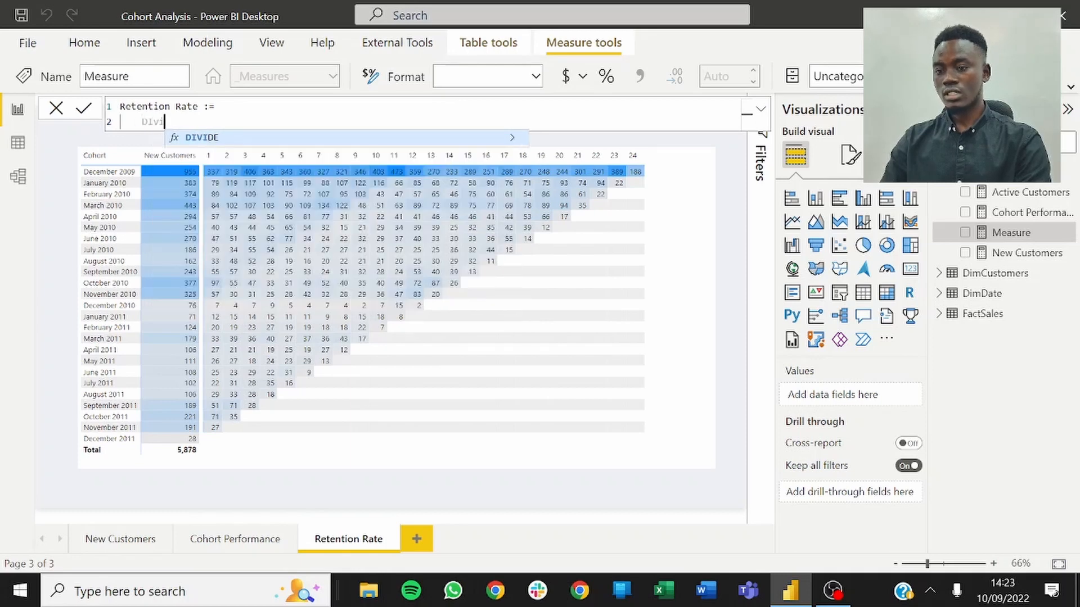
key(Tab)
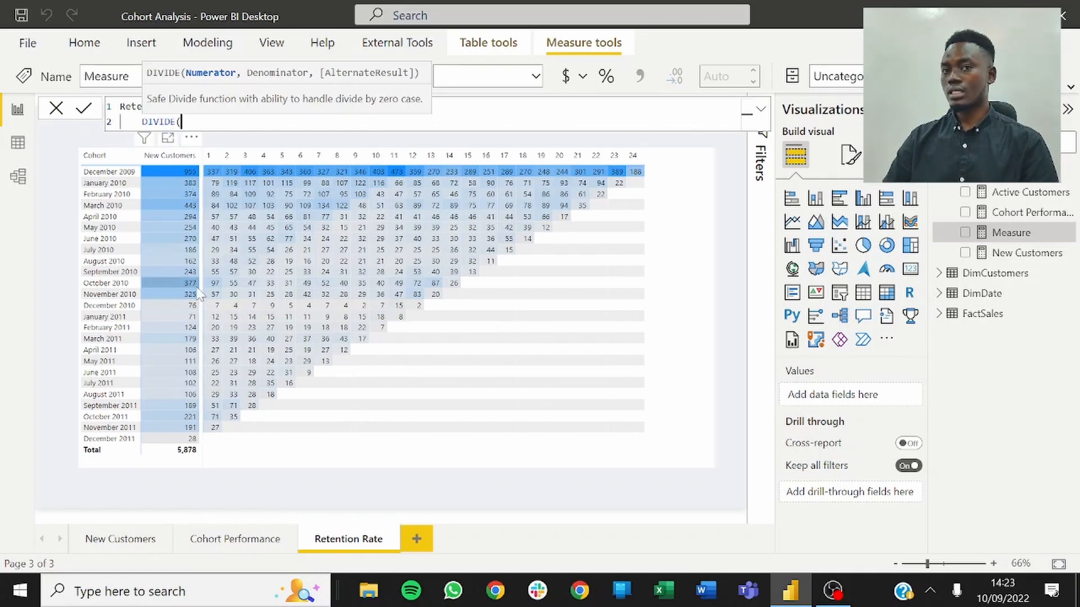
text(Coho)
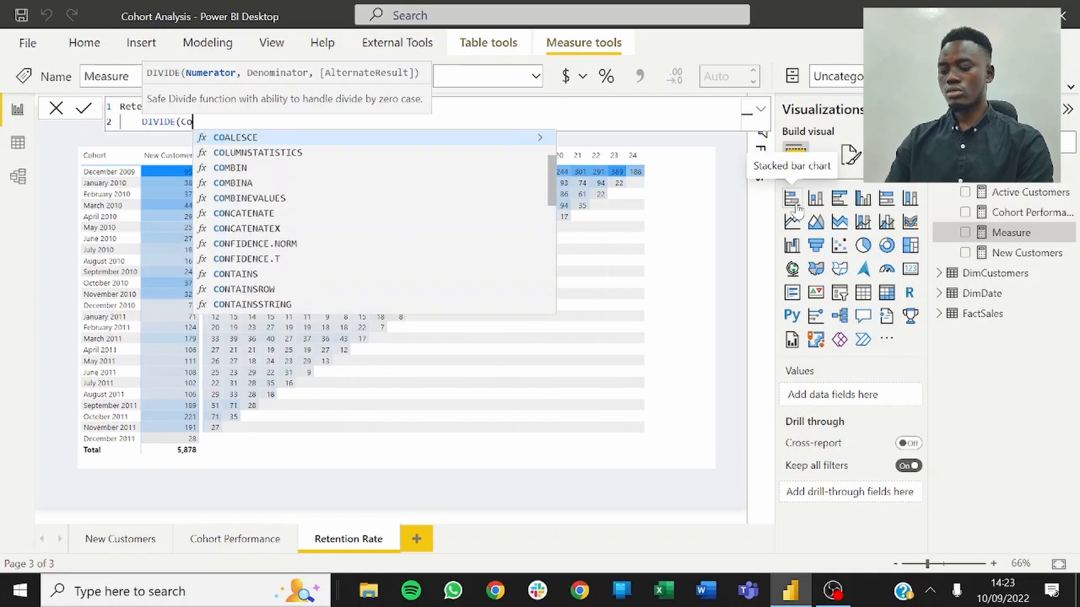
key(BackSpace)
key(BackSpace)
text(hort Performance])
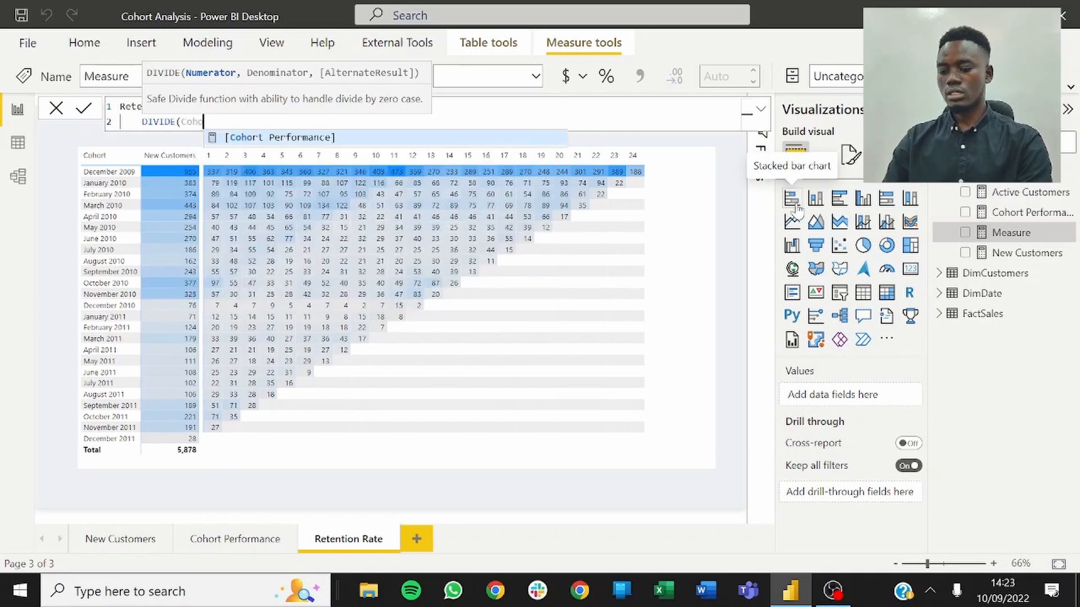
key(Tab)
text(,)
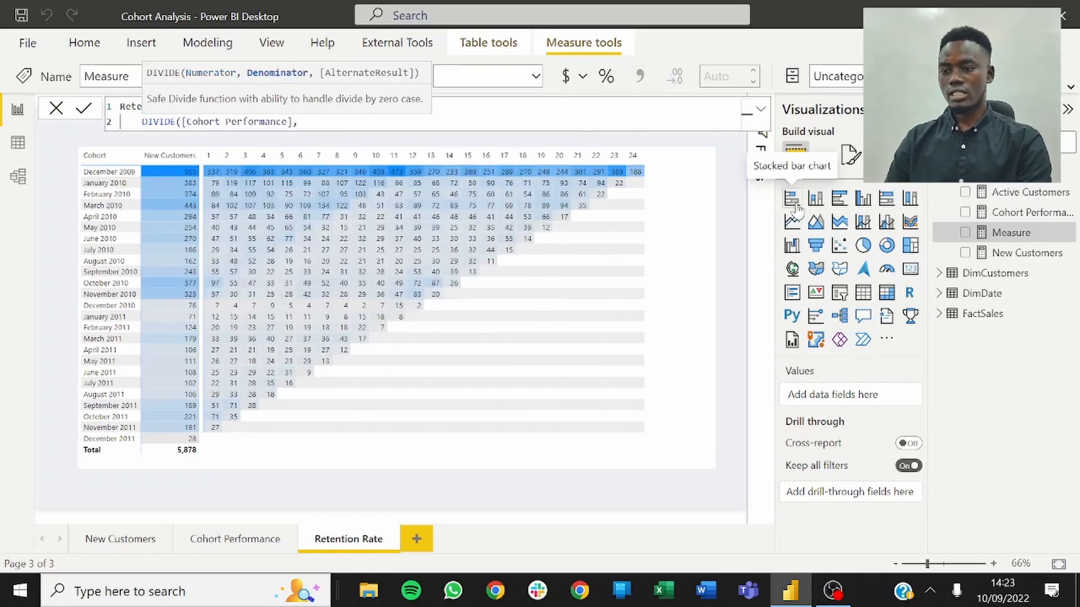
text(new)
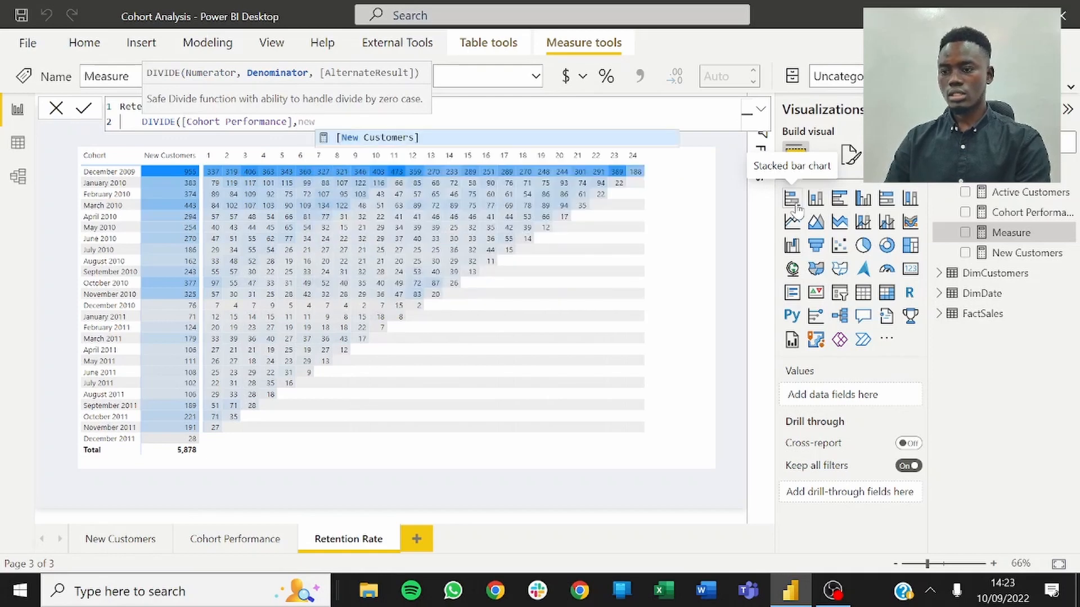
key(Tab)
text())
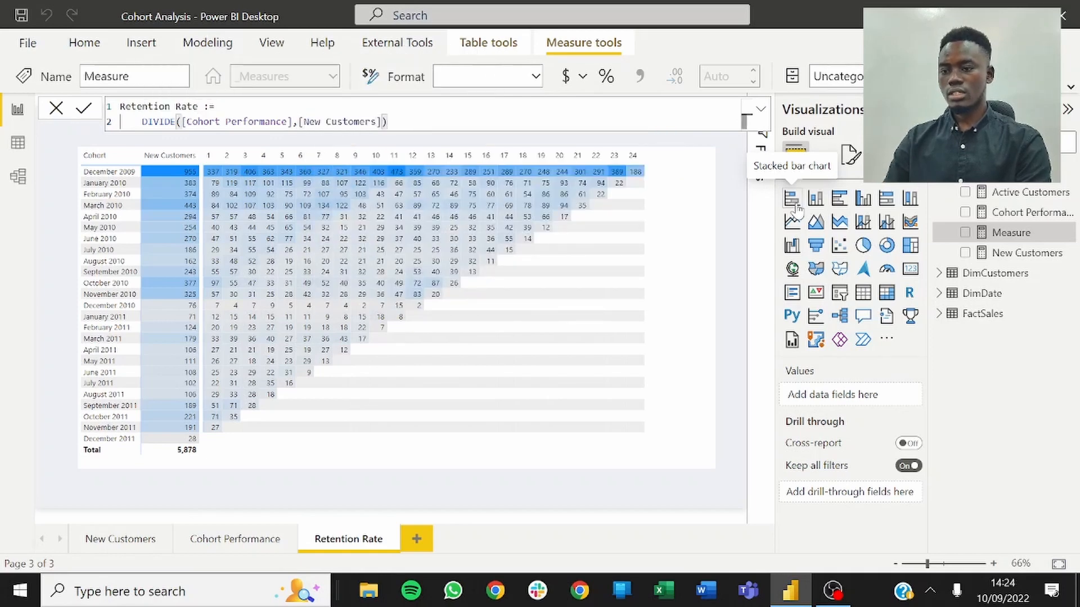
click(795, 199)
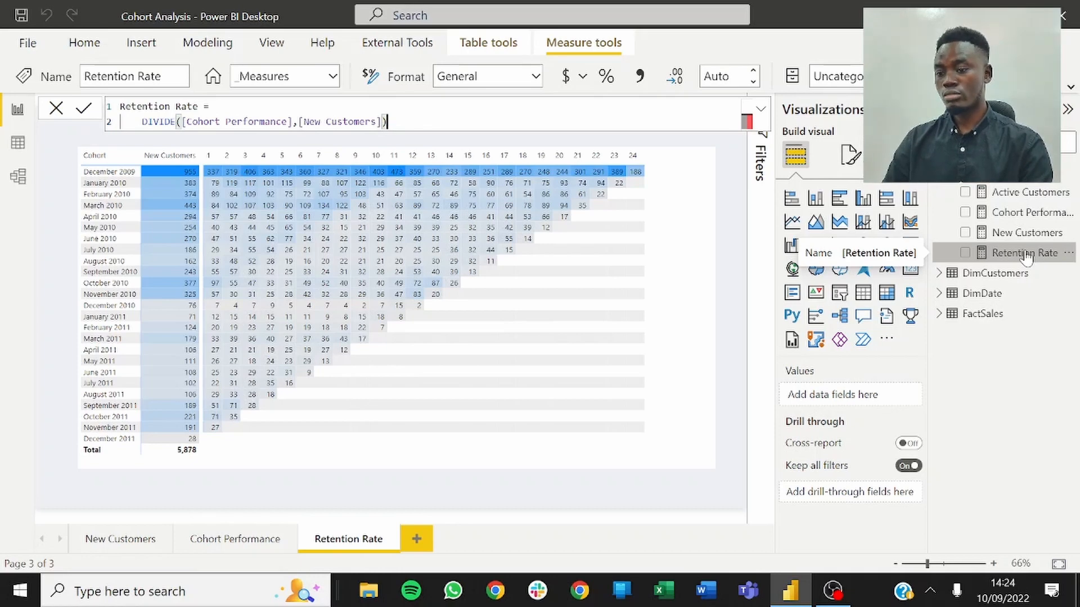
Step: Format the Retention Rate measure as a percentage with 0 decimal places
click(606, 76)
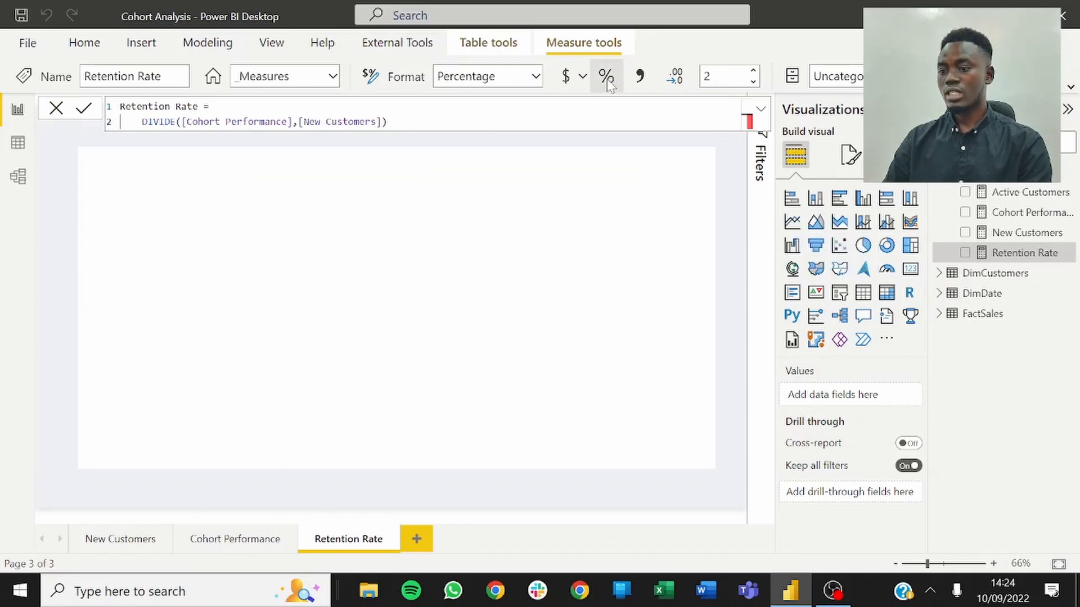
click(708, 77)
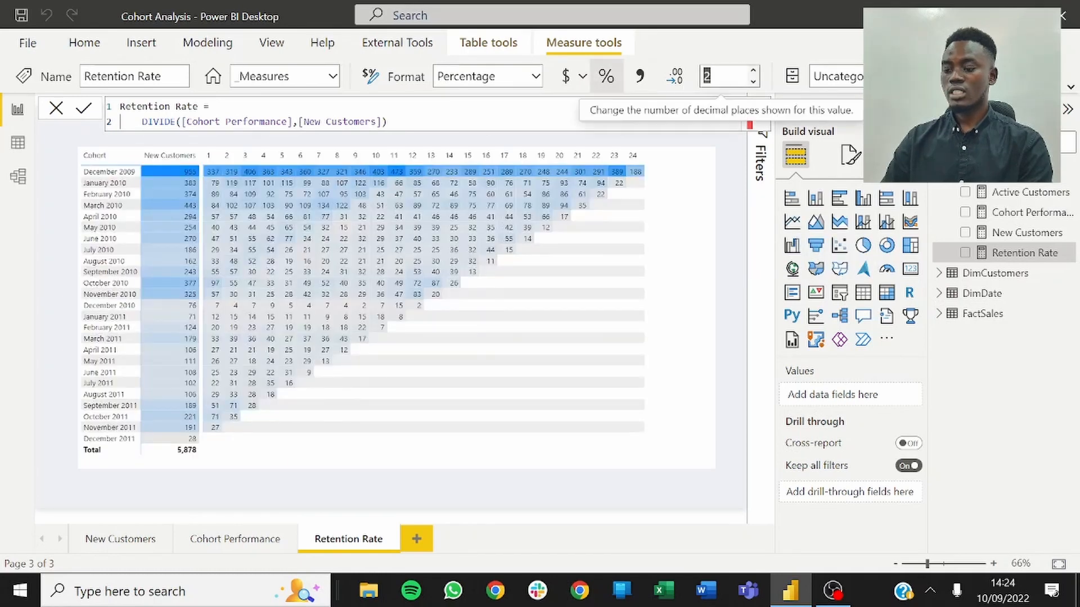
text(0)
key(Return)
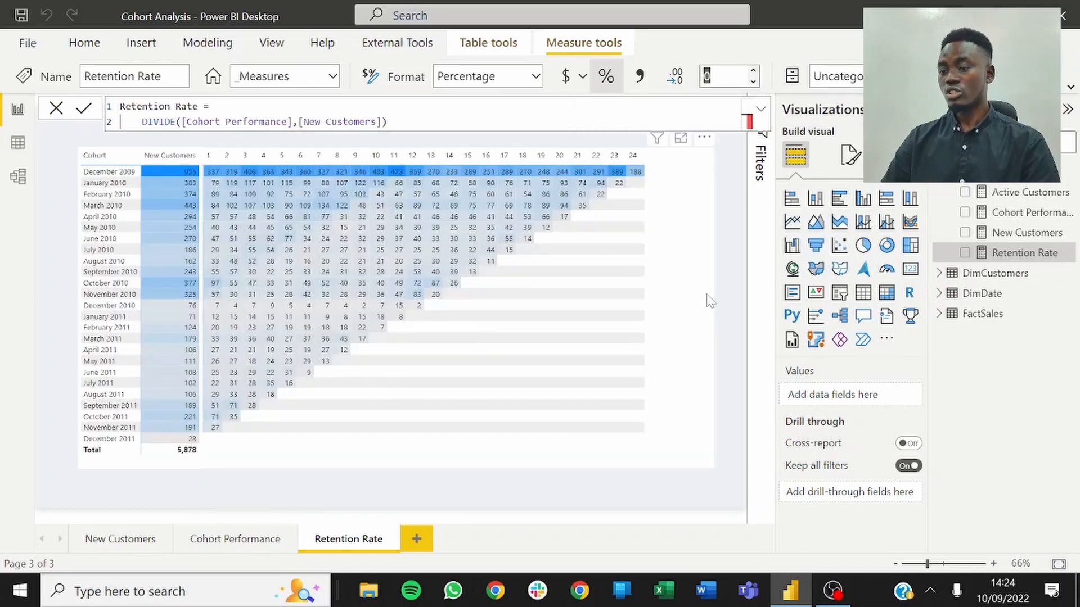
Step: Replace the Cohort Performance values in the Retention Rate page's month-by-month matrix with the Retention Rate measure
click(696, 314)
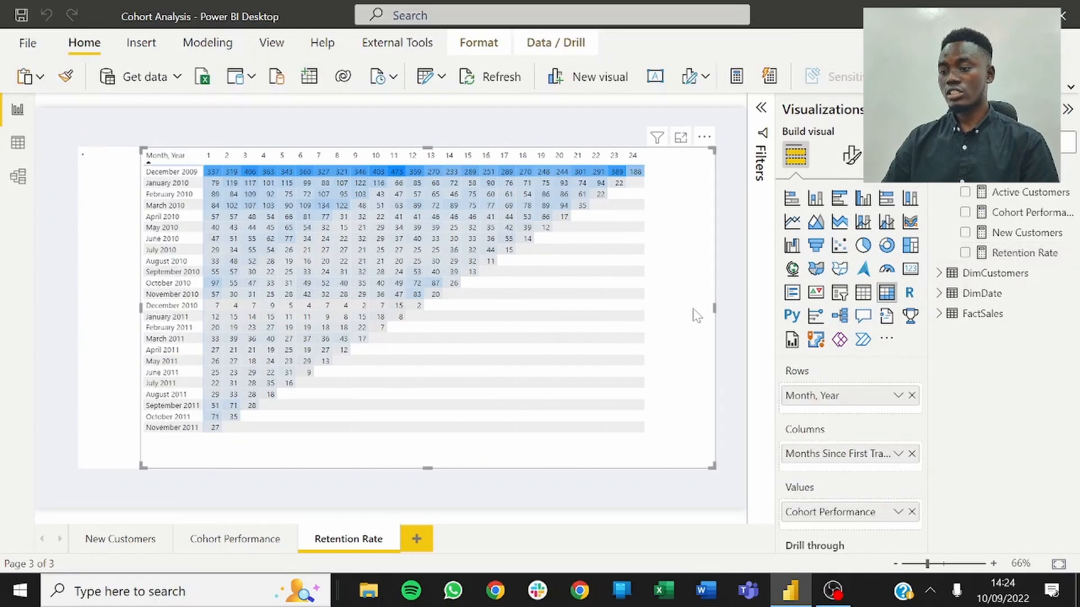
click(911, 512)
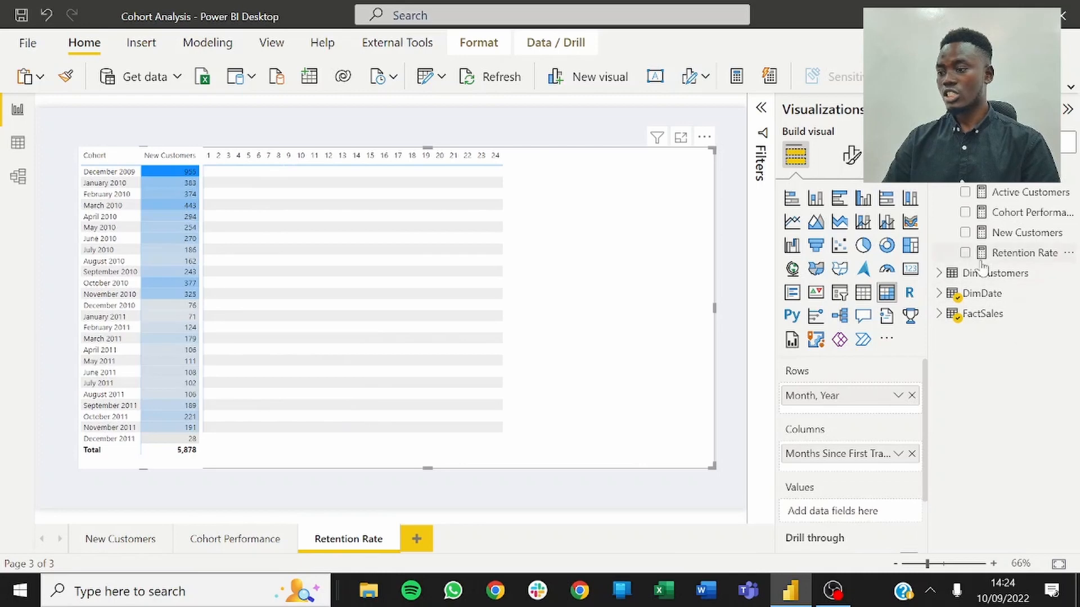
click(964, 254)
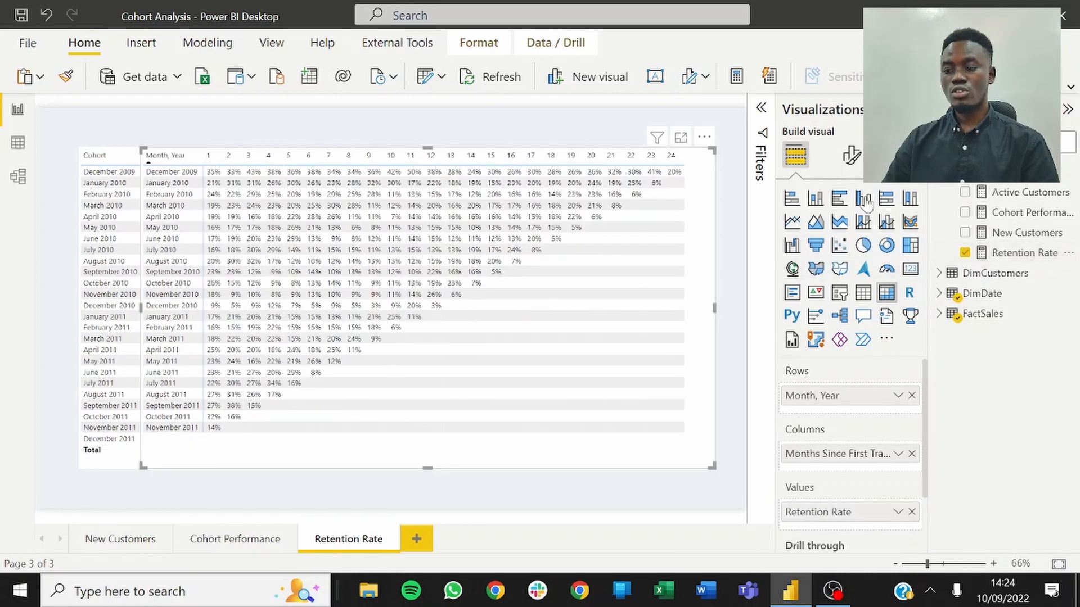
click(745, 247)
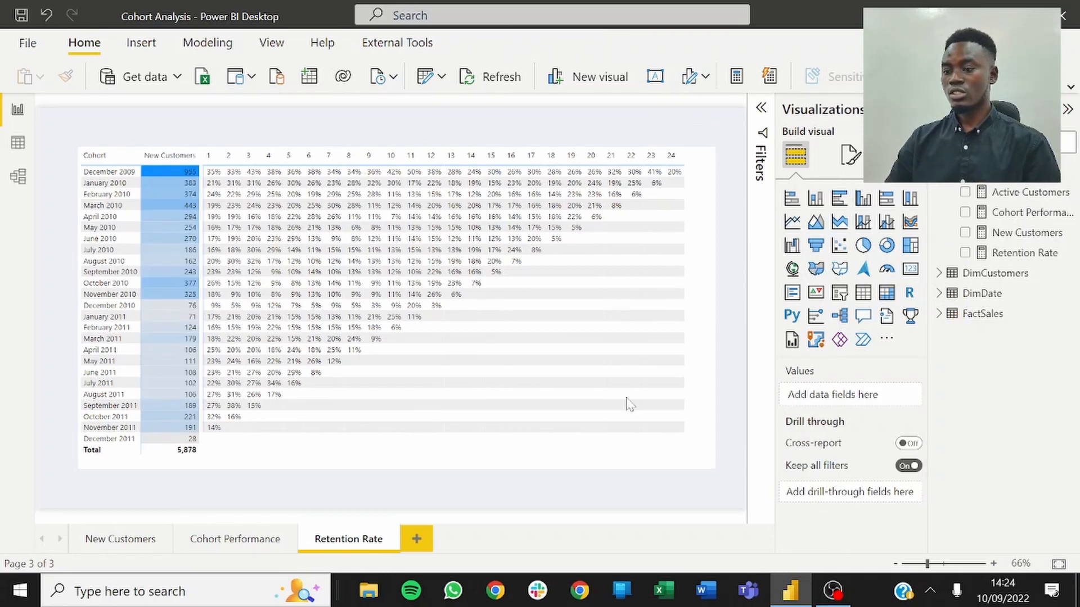
click(702, 457)
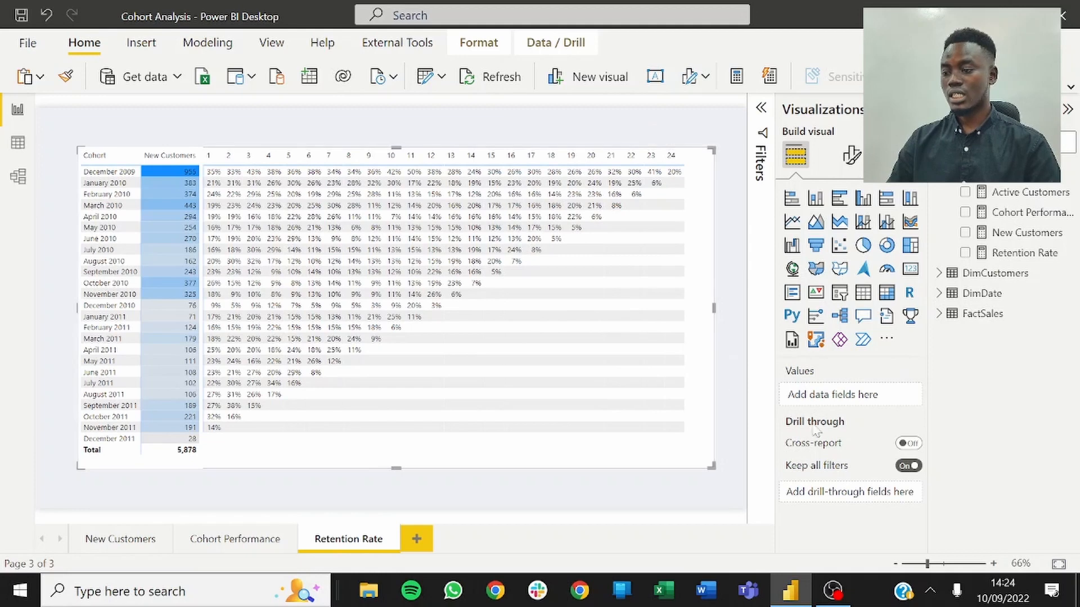
click(851, 158)
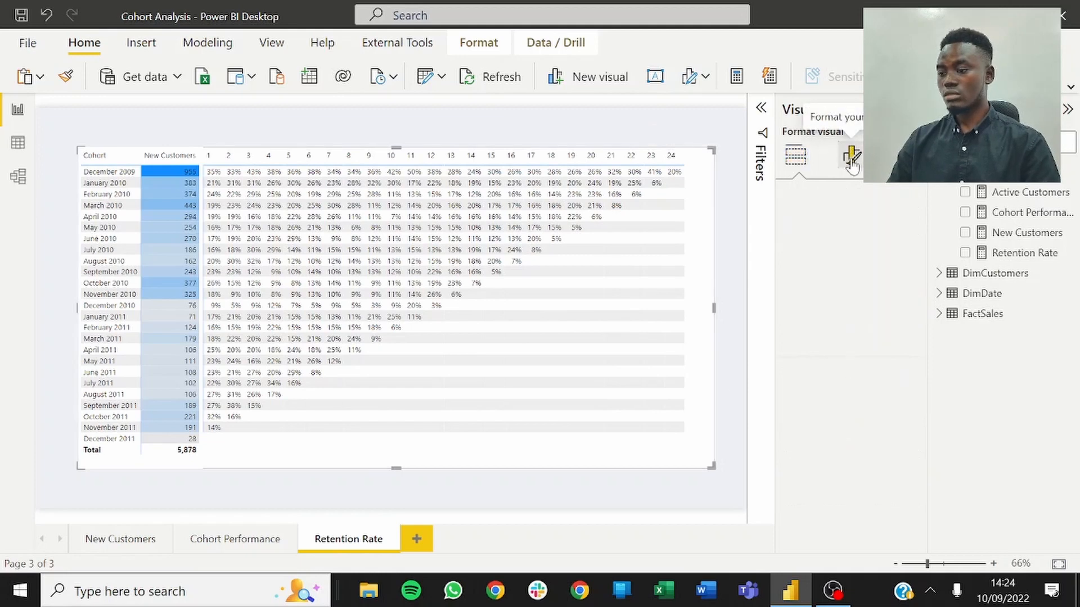
click(723, 306)
Step: Apply a gradient background color to the matrix's Retention Rate values, light gray for lowest and blue for highest, with empty values set to Don't format
click(703, 305)
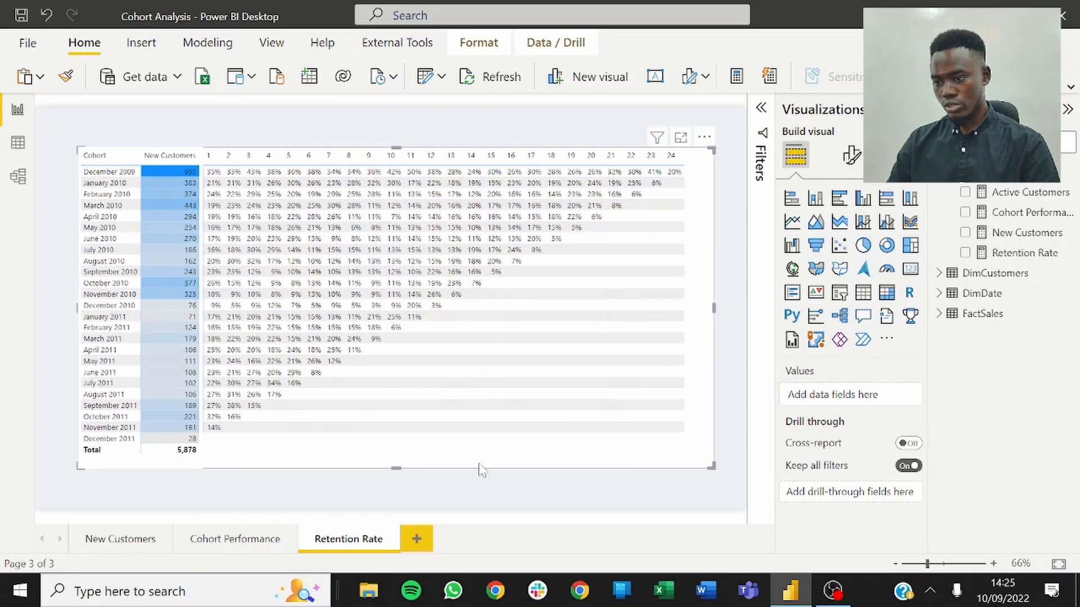
click(410, 446)
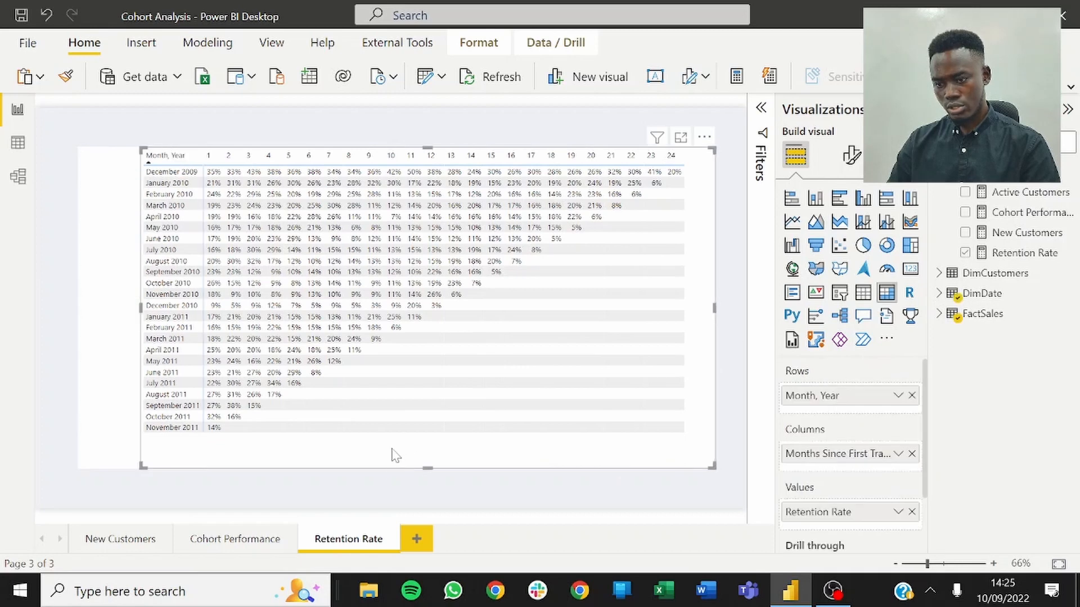
click(896, 513)
mouse_move(966, 446)
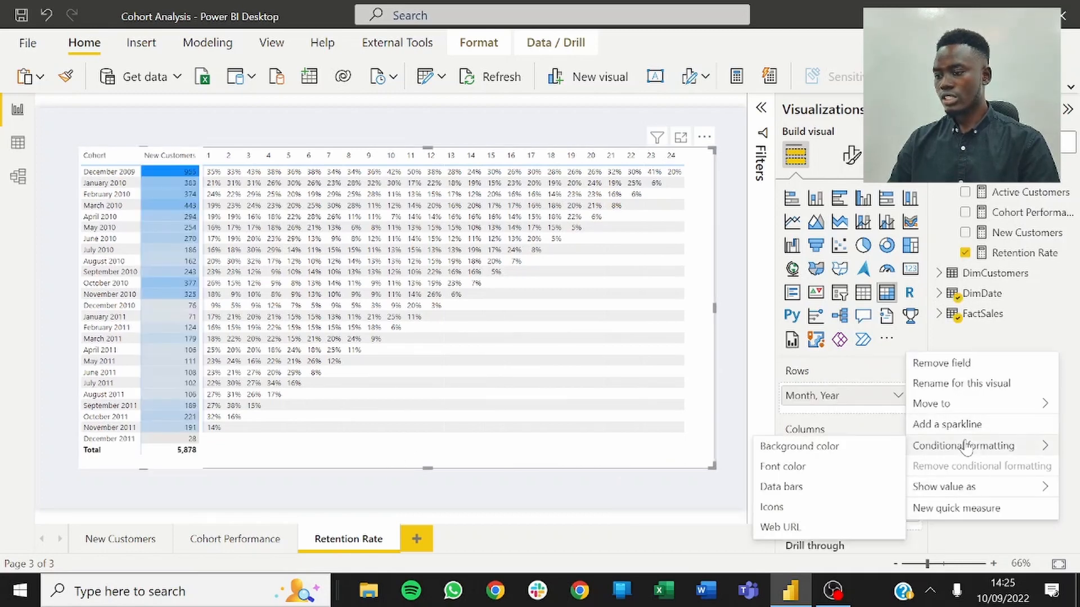
click(810, 447)
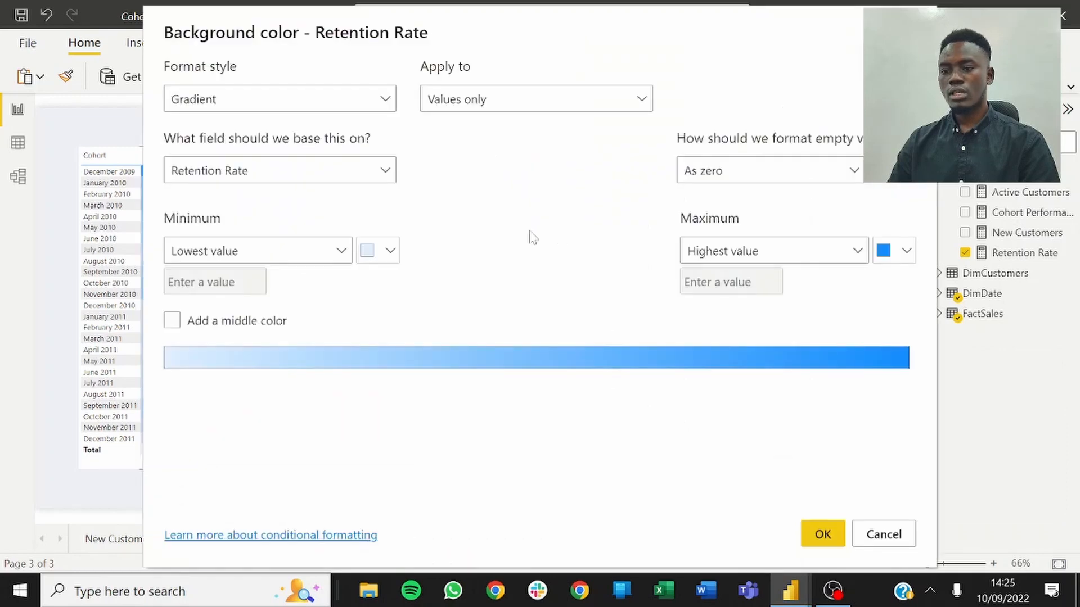
click(374, 252)
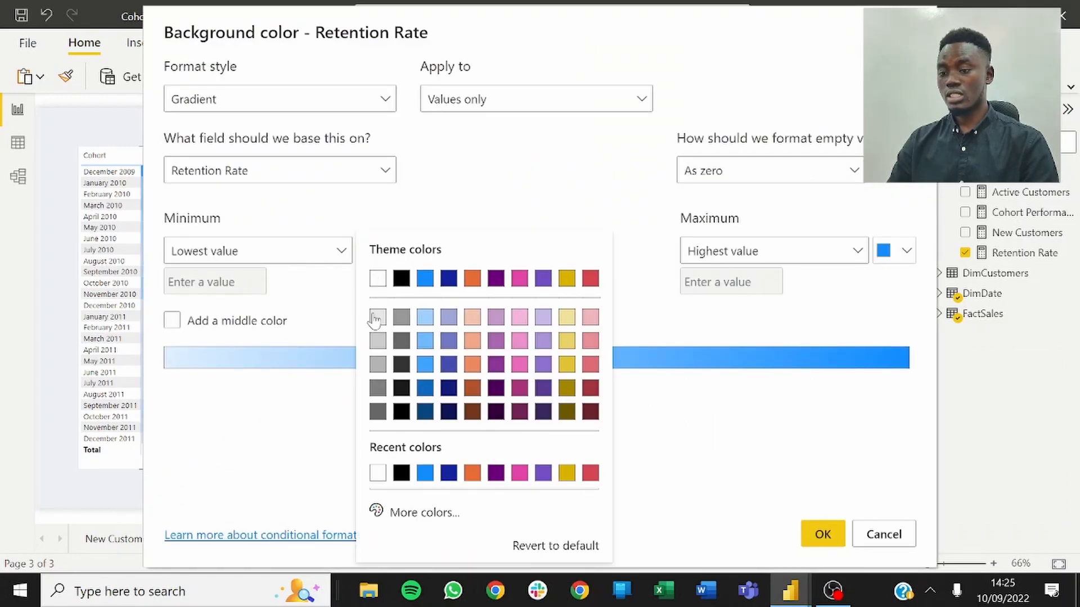
click(376, 313)
click(692, 171)
click(697, 199)
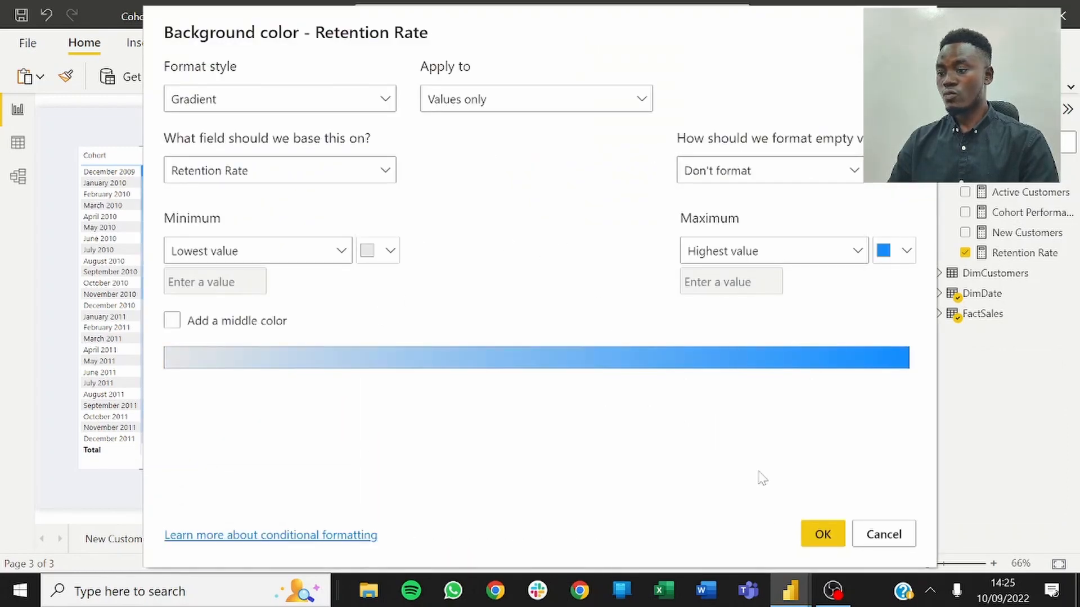
click(819, 536)
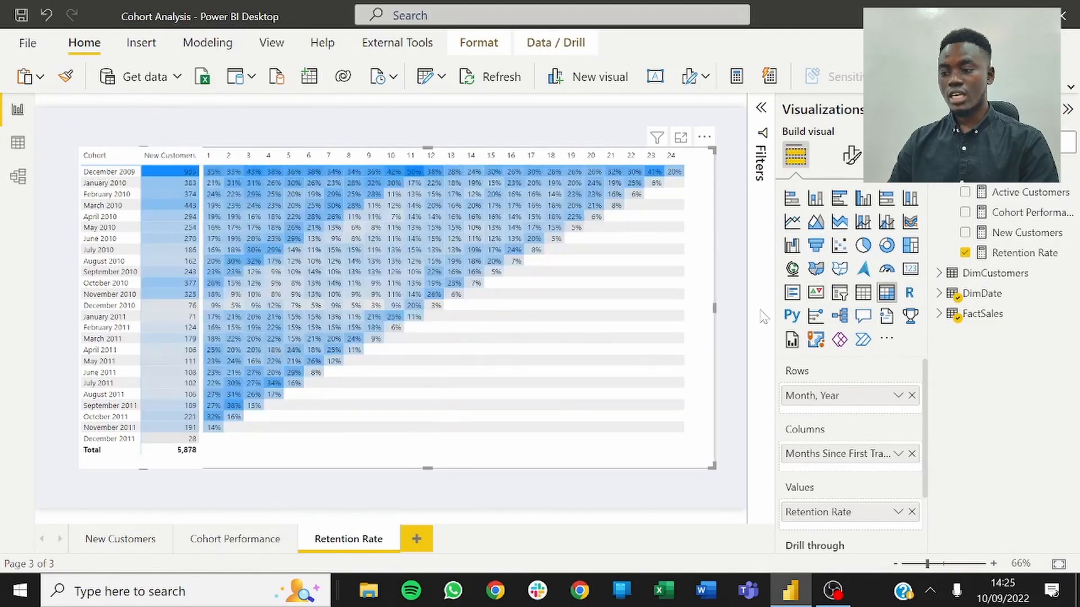
click(725, 340)
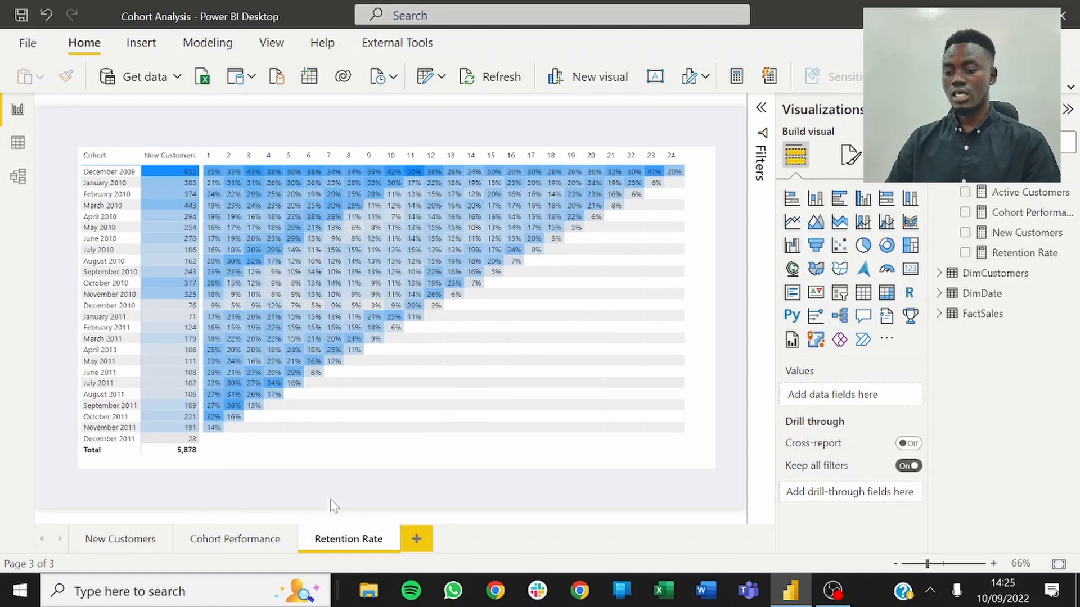
Step: Duplicate the Retention Rate page and rename the copy as Rentention
right_click(355, 531)
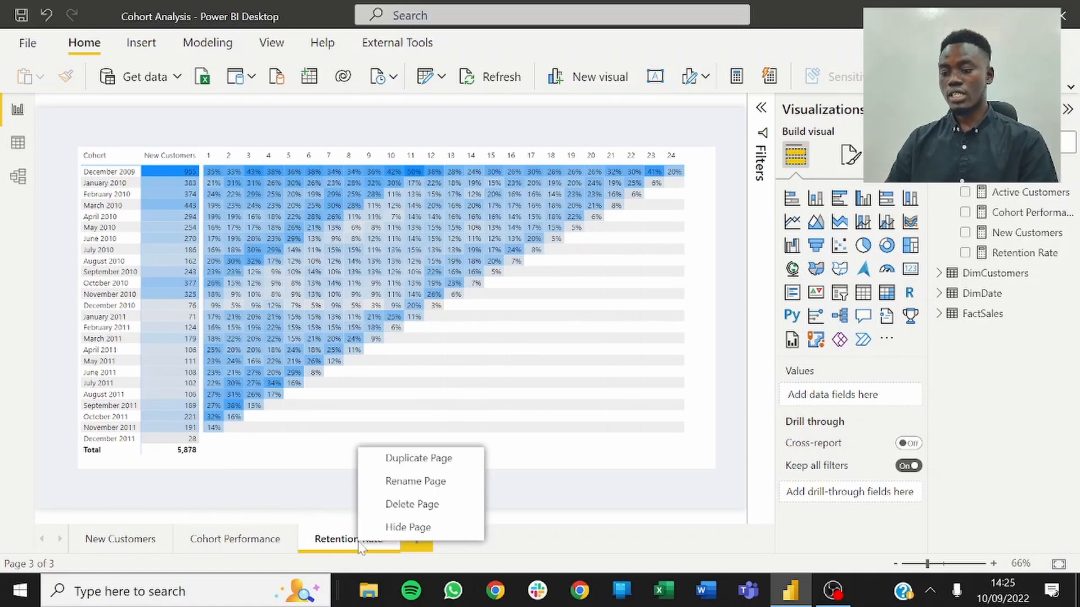
click(388, 466)
double_click(478, 539)
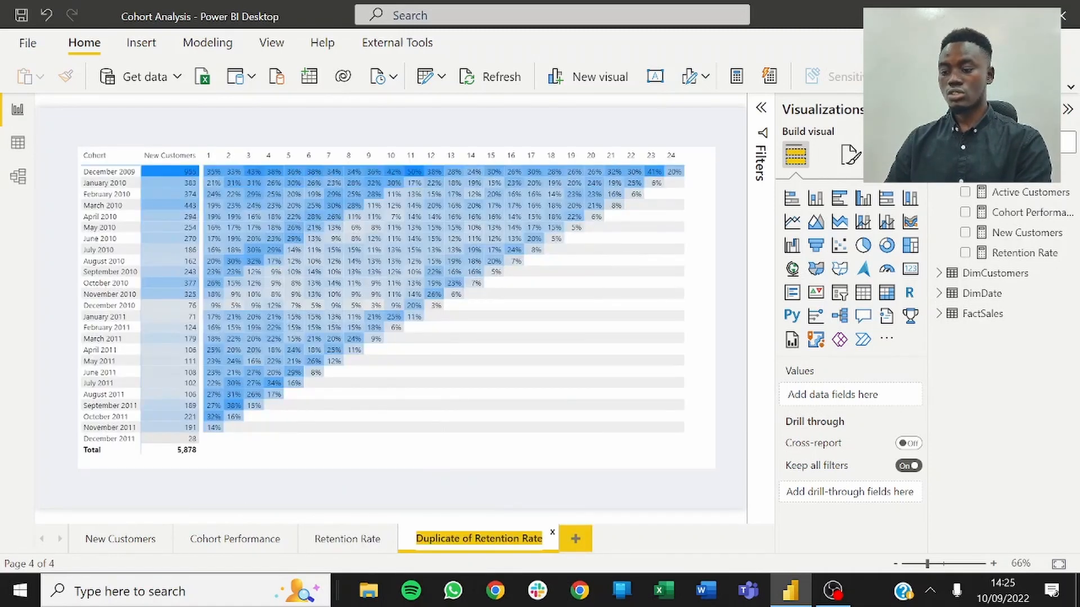
text(Rention)
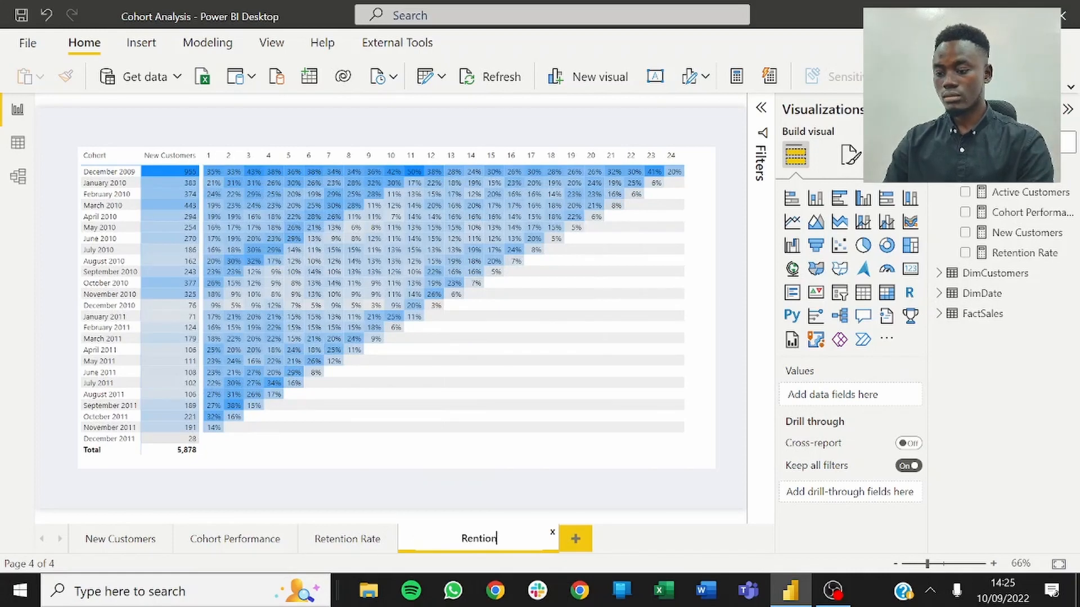
key(BackSpace)
key(BackSpace)
key(BackSpace)
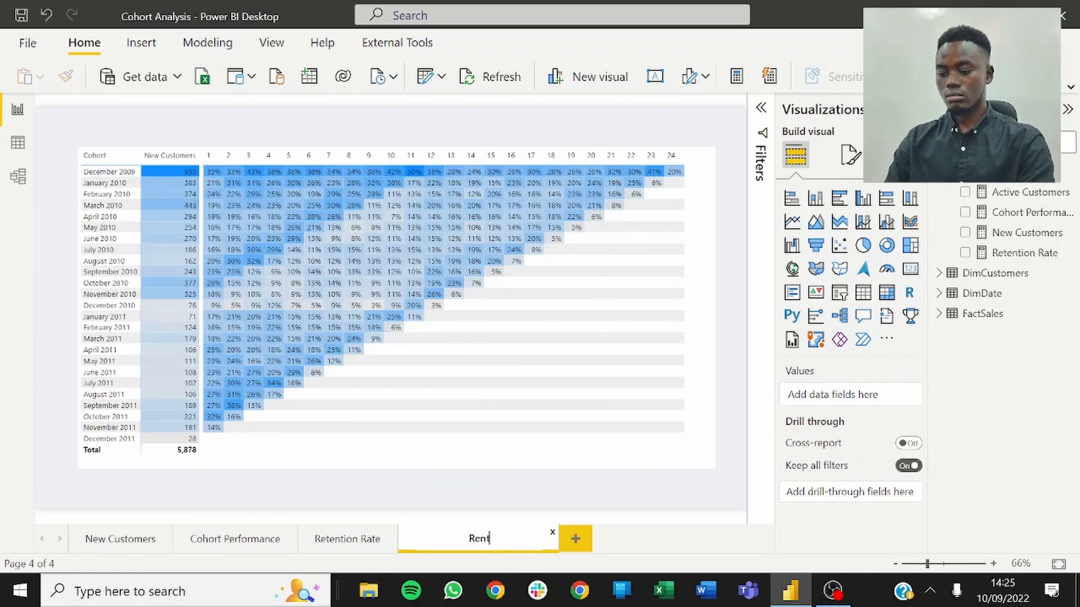
text(ention)
key(Return)
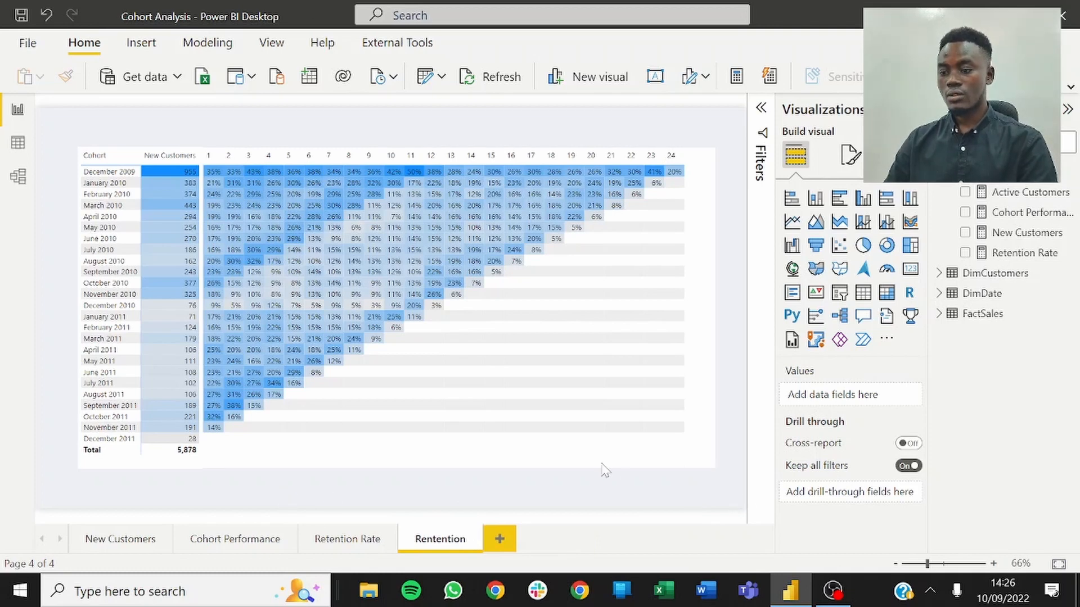
Step: Try the style presets None, Minimal and Bold header on the duplicated page's retention matrix
click(651, 474)
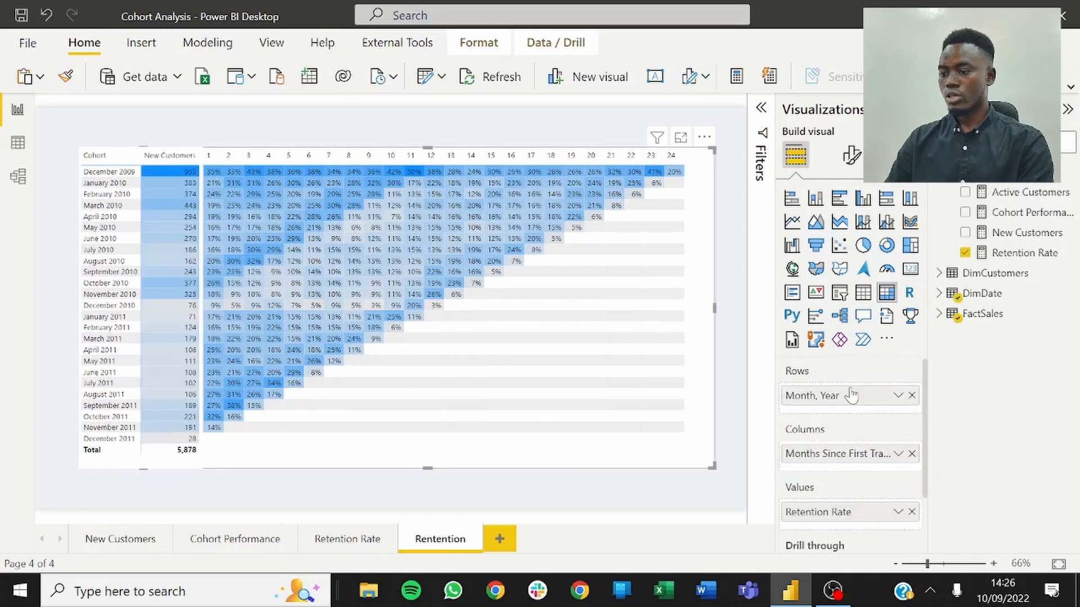
click(852, 155)
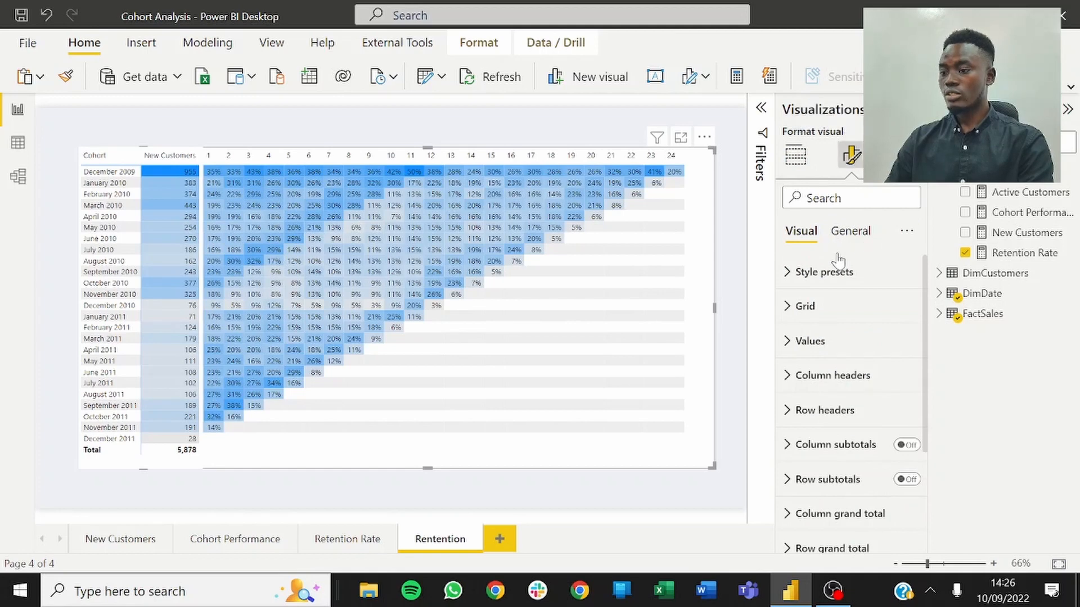
click(805, 273)
click(812, 305)
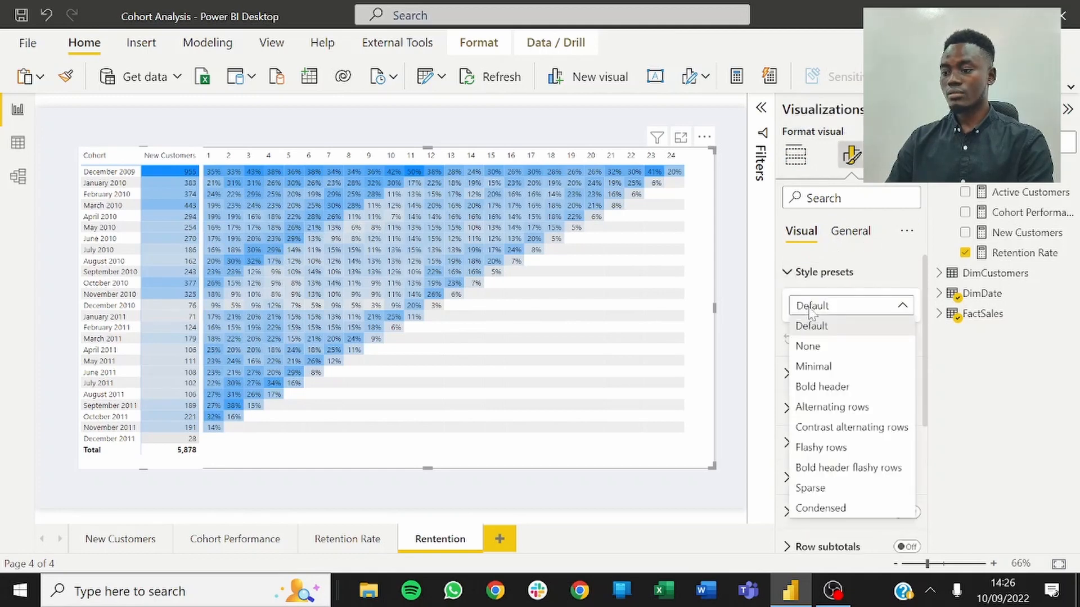
click(808, 346)
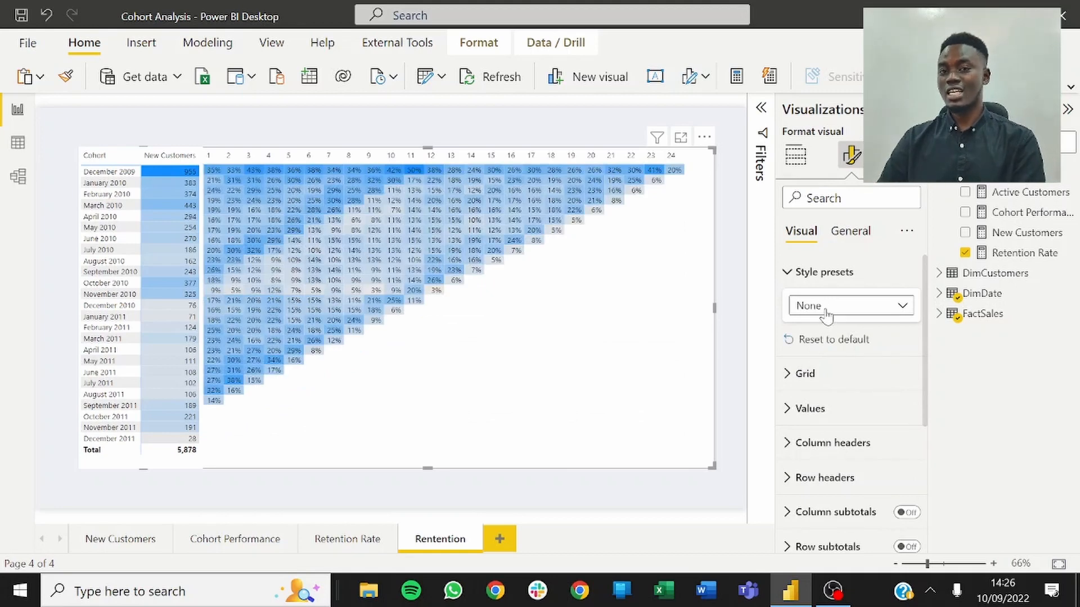
click(826, 316)
click(813, 366)
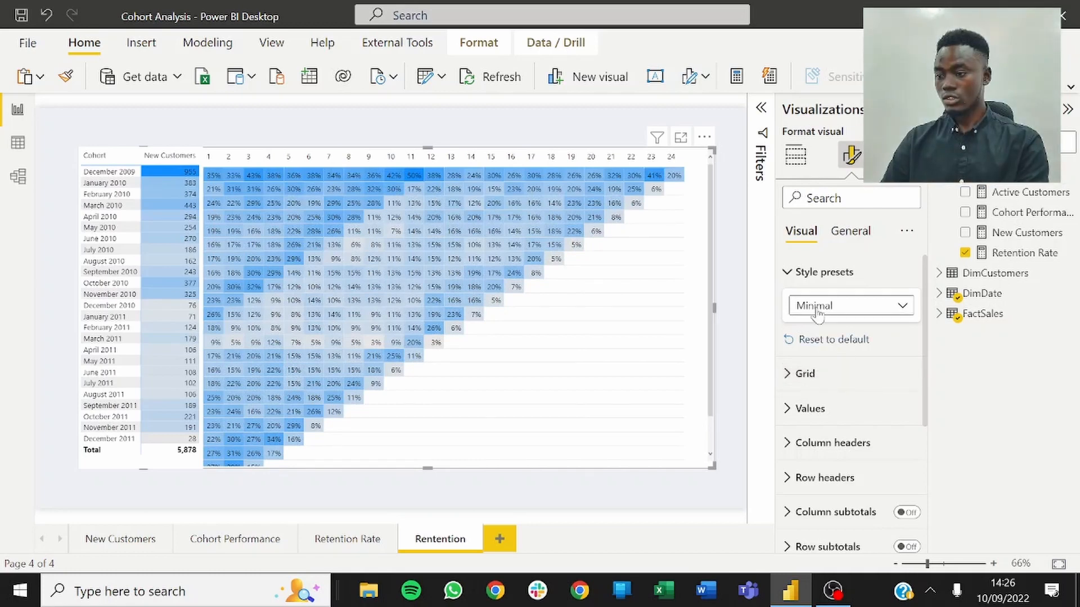
click(817, 315)
click(813, 388)
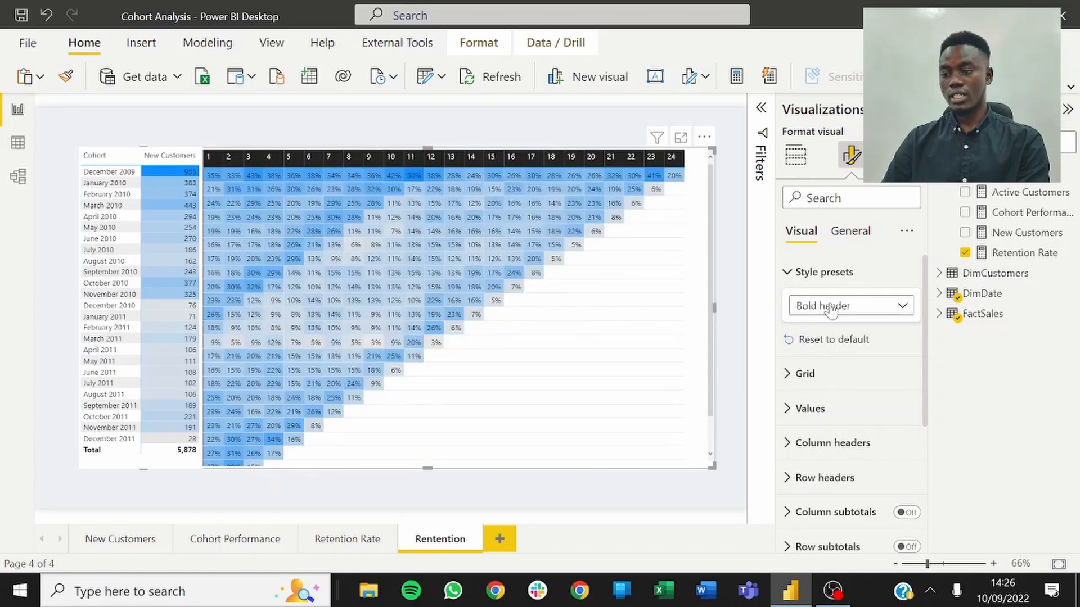
click(729, 385)
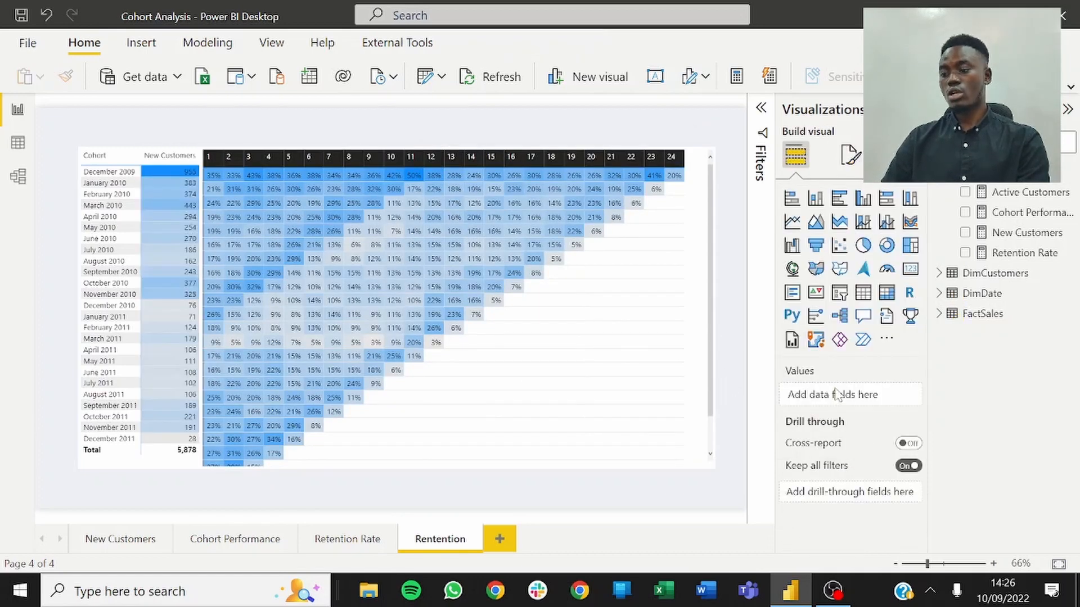
Step: Set the style preset of the retention matrix to None
click(693, 310)
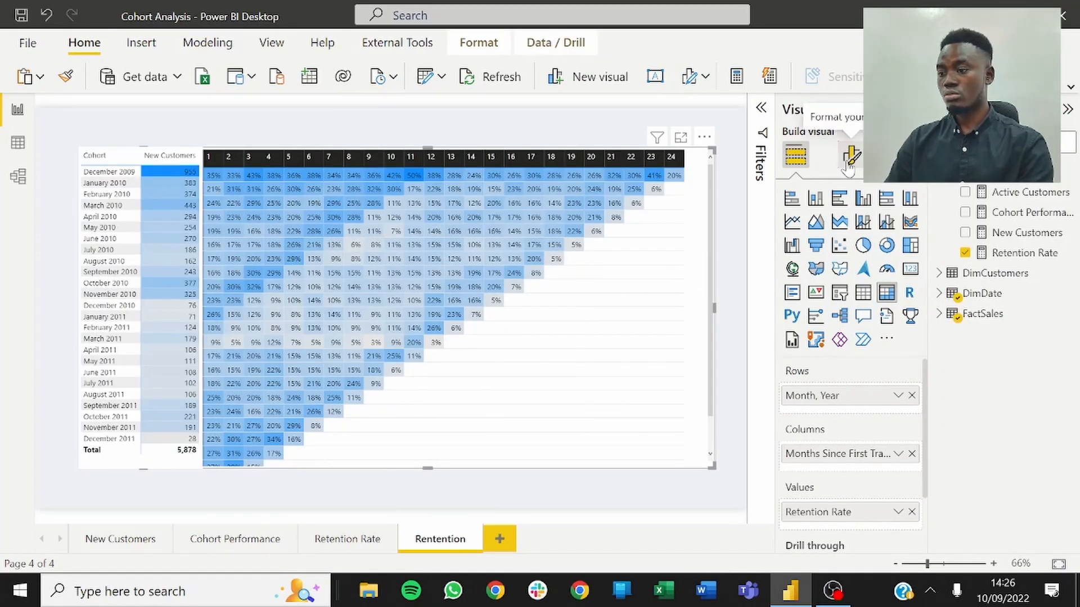
click(849, 160)
click(822, 272)
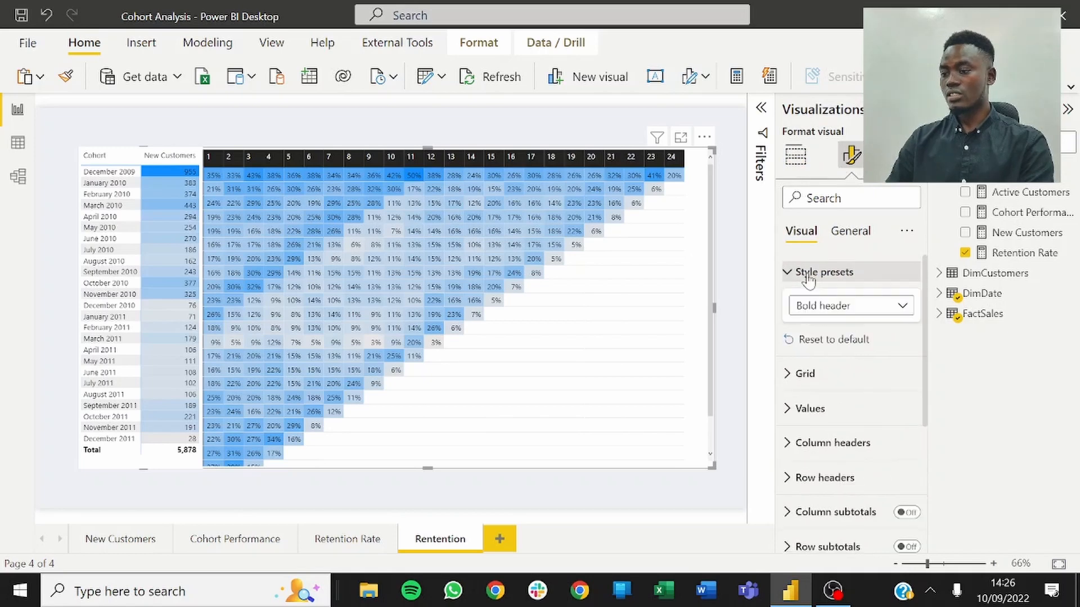
click(830, 314)
click(831, 348)
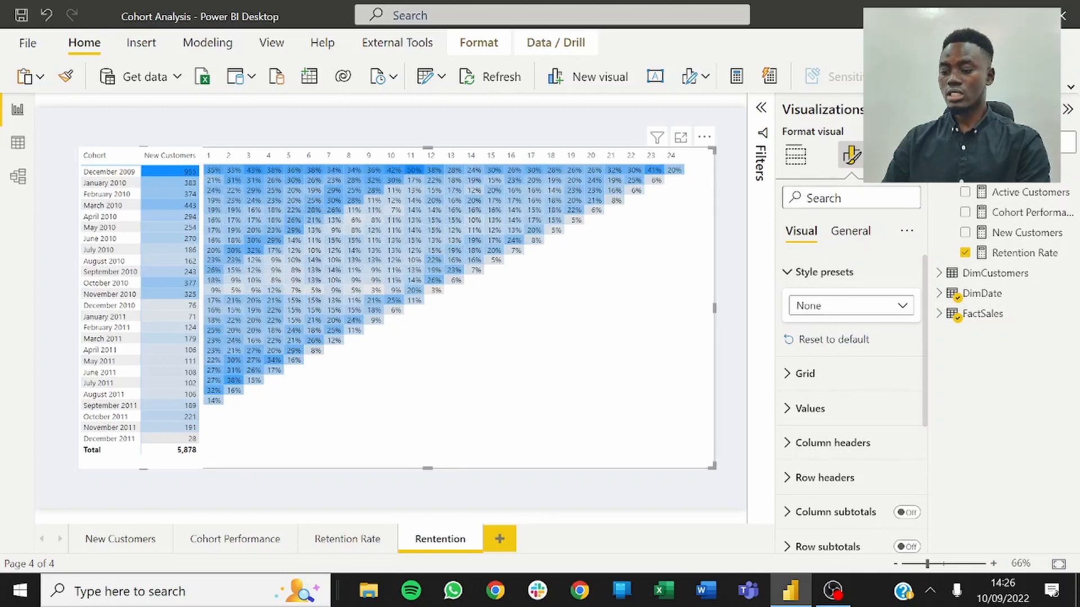
Step: Search the formatting options for padd and set the matrix's row padding to 5
text(padi)
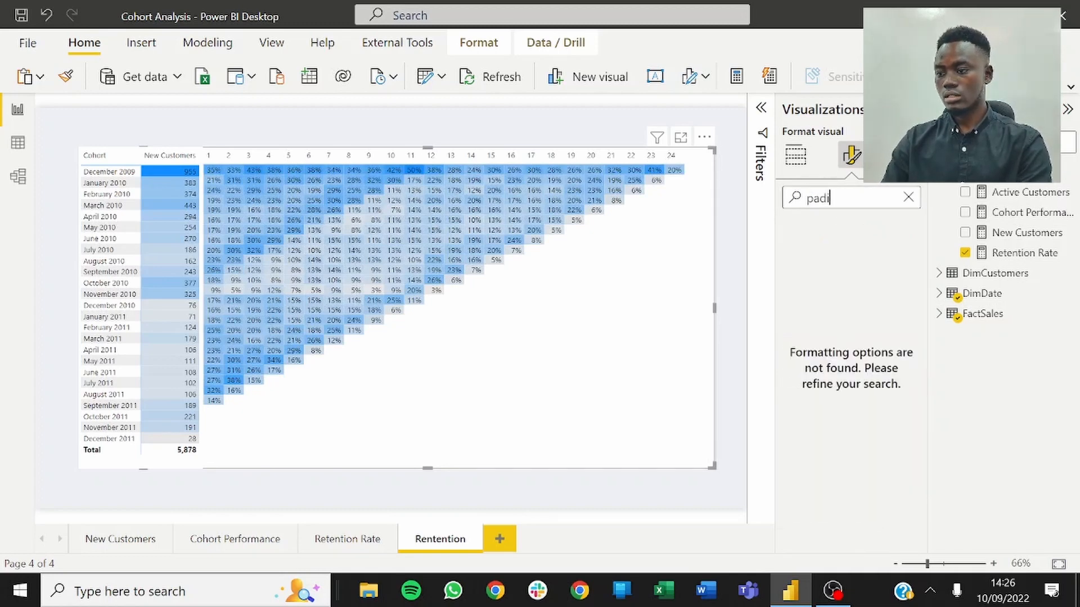
key(BackSpace)
text(d)
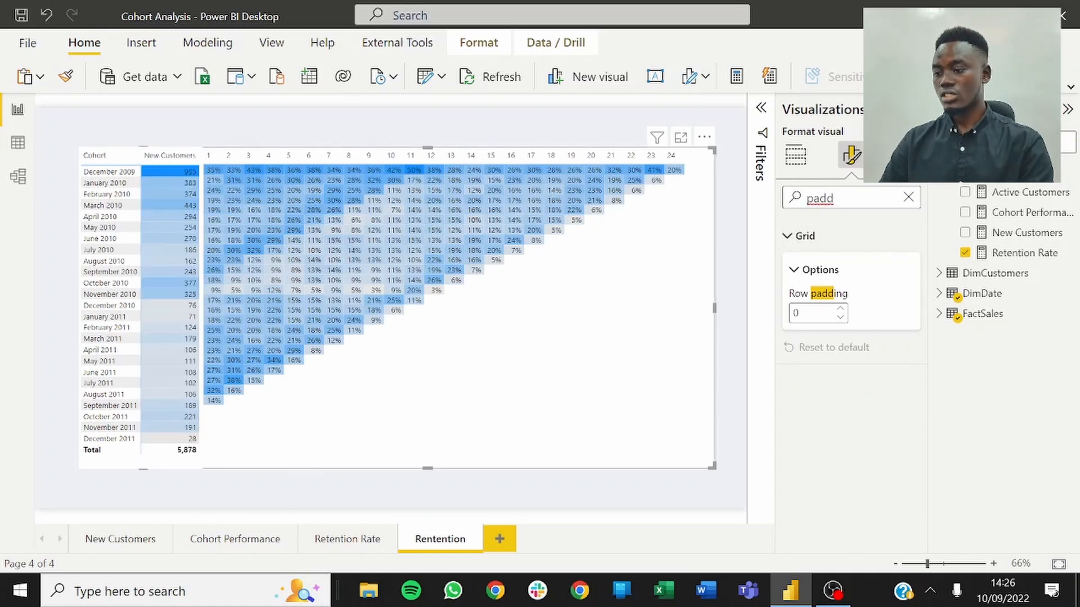
text(5)
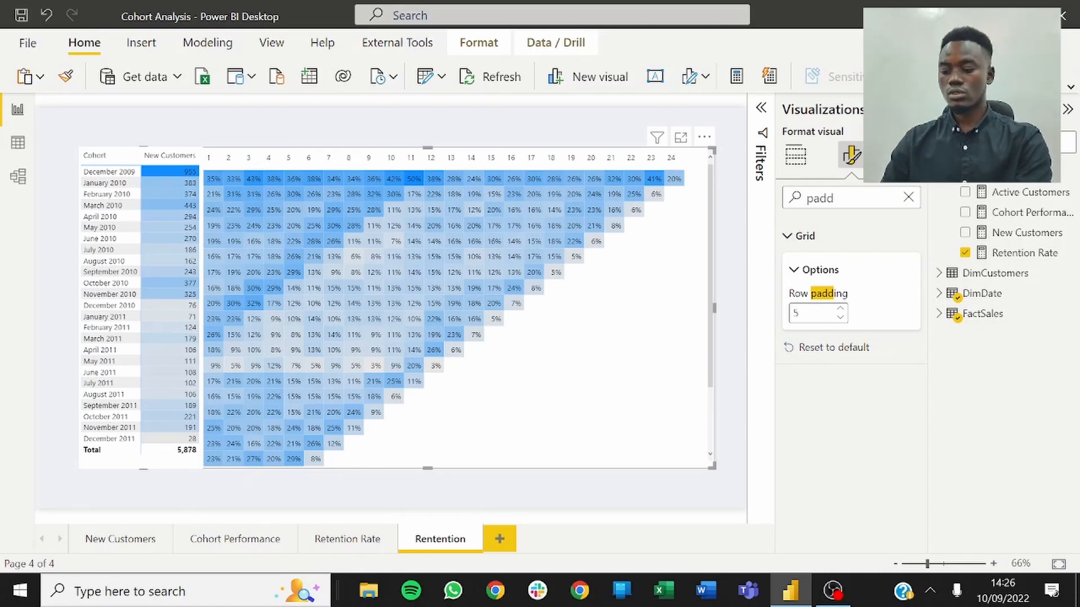
Step: Set the row padding of the duplicated page's retention matrix to 3
key(BackSpace)
text(0)
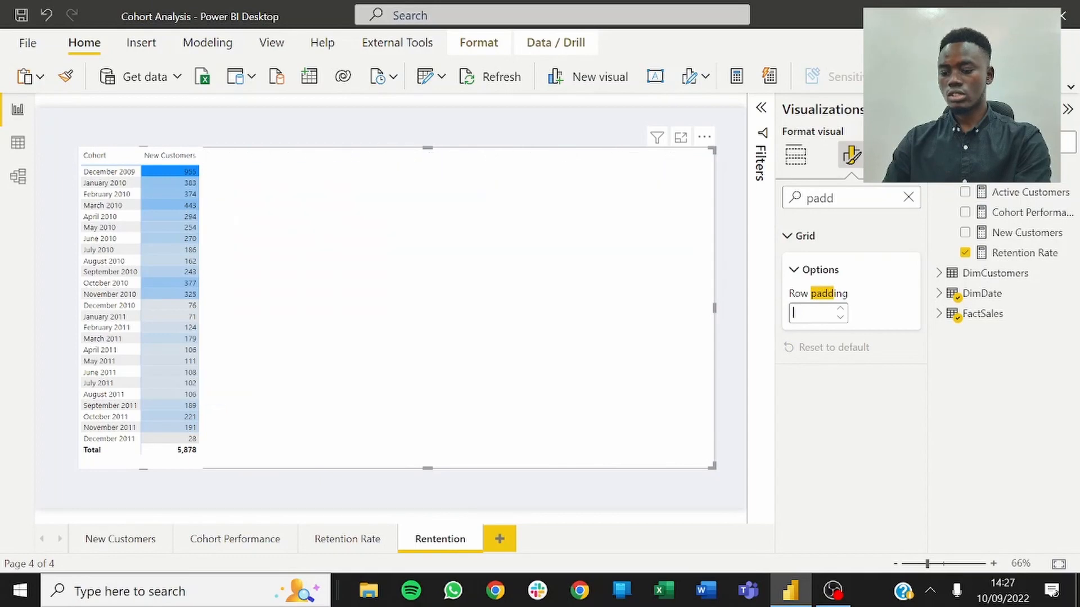
text(3)
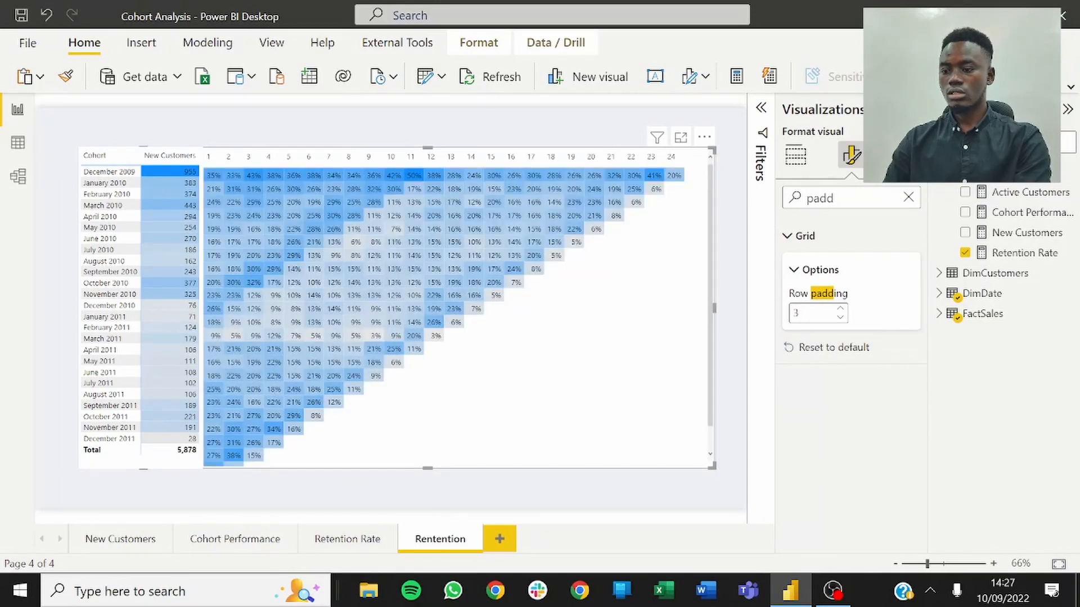
click(735, 284)
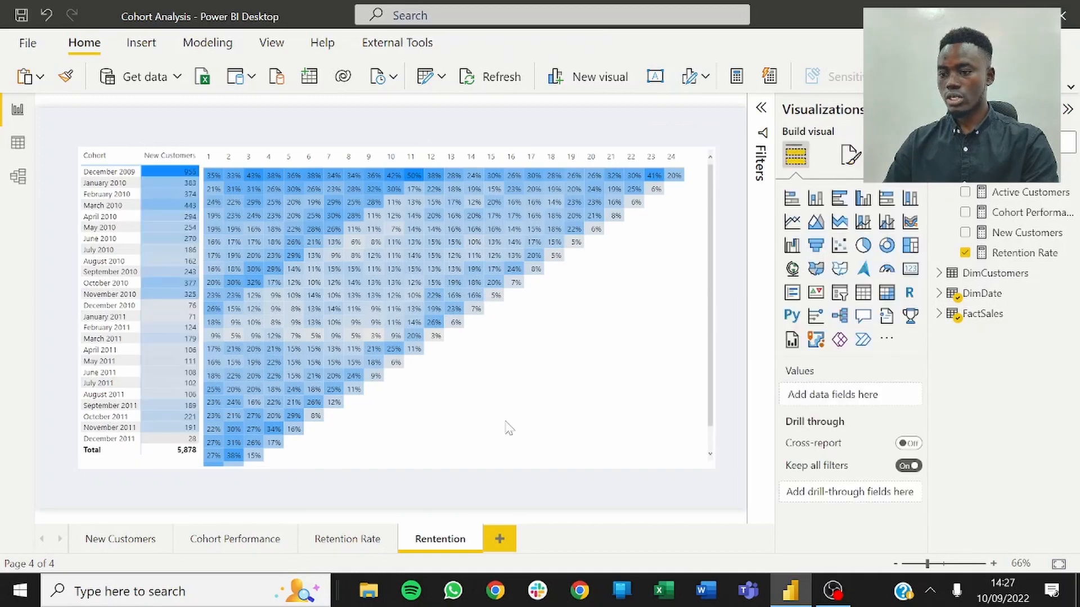
Step: Ungroup the New Customers matrix and the retention matrix
click(418, 466)
right_click(417, 466)
mouse_move(465, 471)
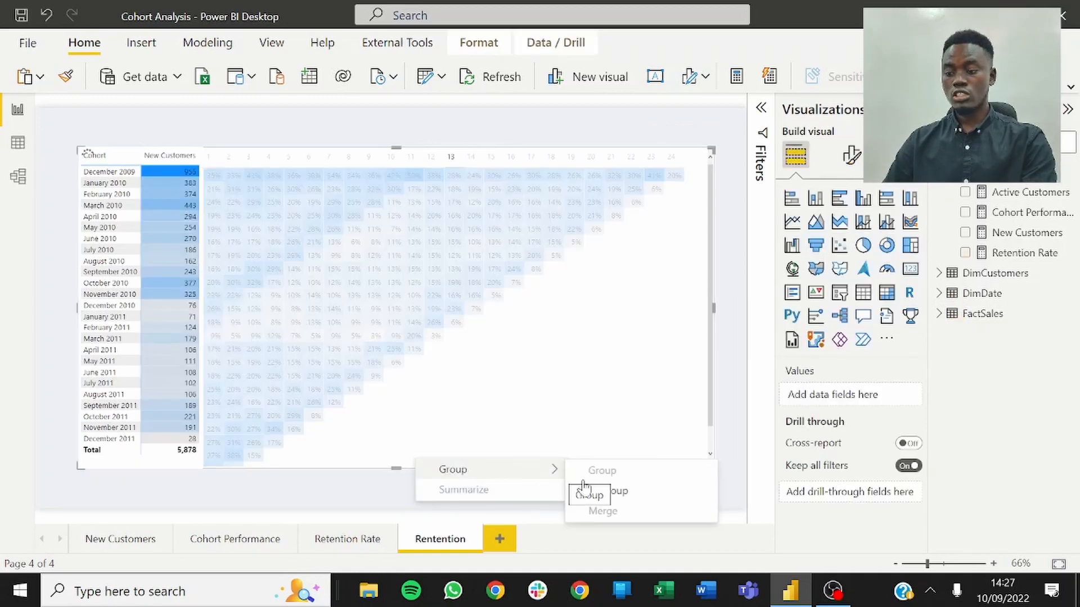
click(595, 493)
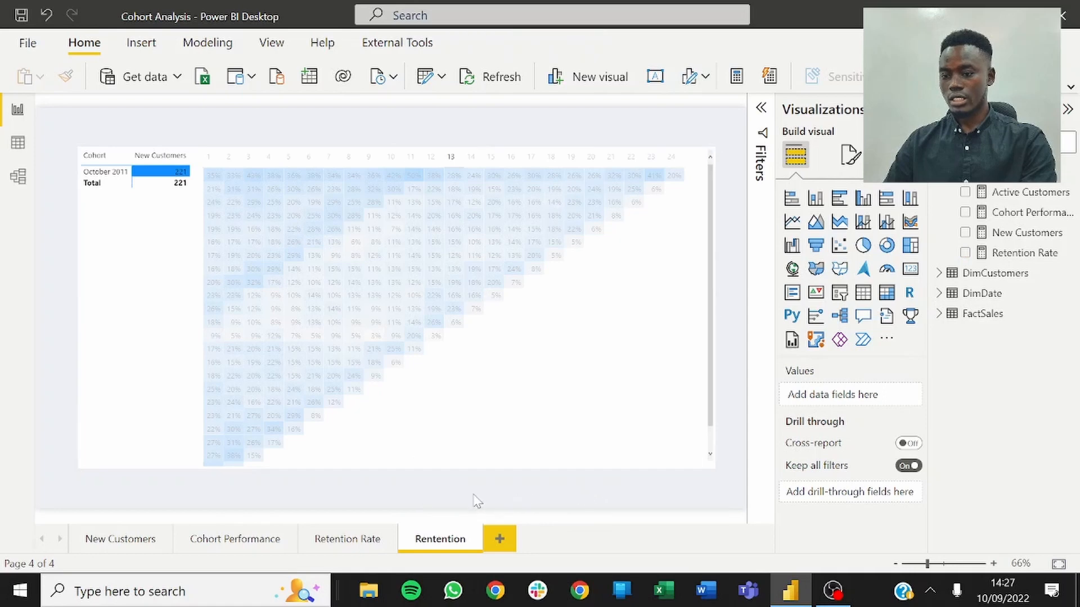
Step: Extend the retention matrix downward until all cohort rows through November 2011 fit without scrolling
click(458, 440)
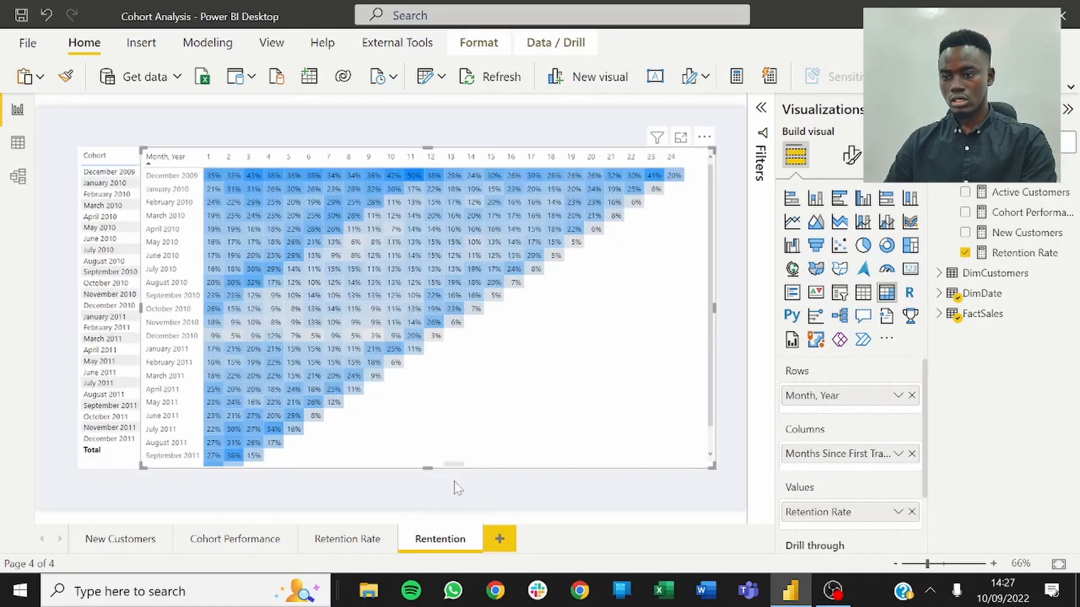
click(453, 482)
click(432, 468)
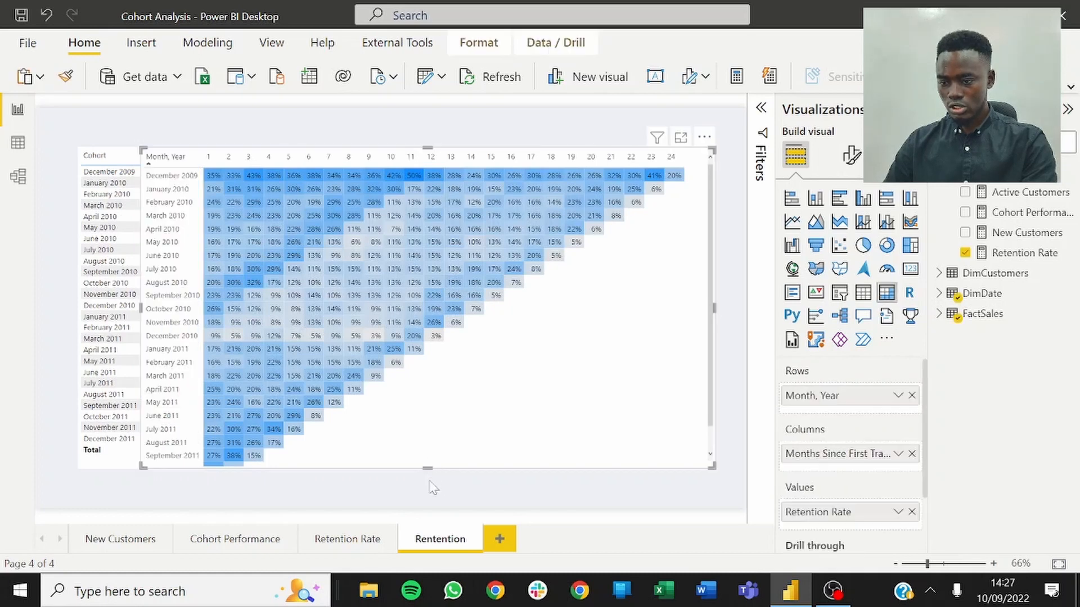
mouse_move(432, 488)
mouse_down()
mouse_move(426, 529)
mouse_move(433, 509)
mouse_up()
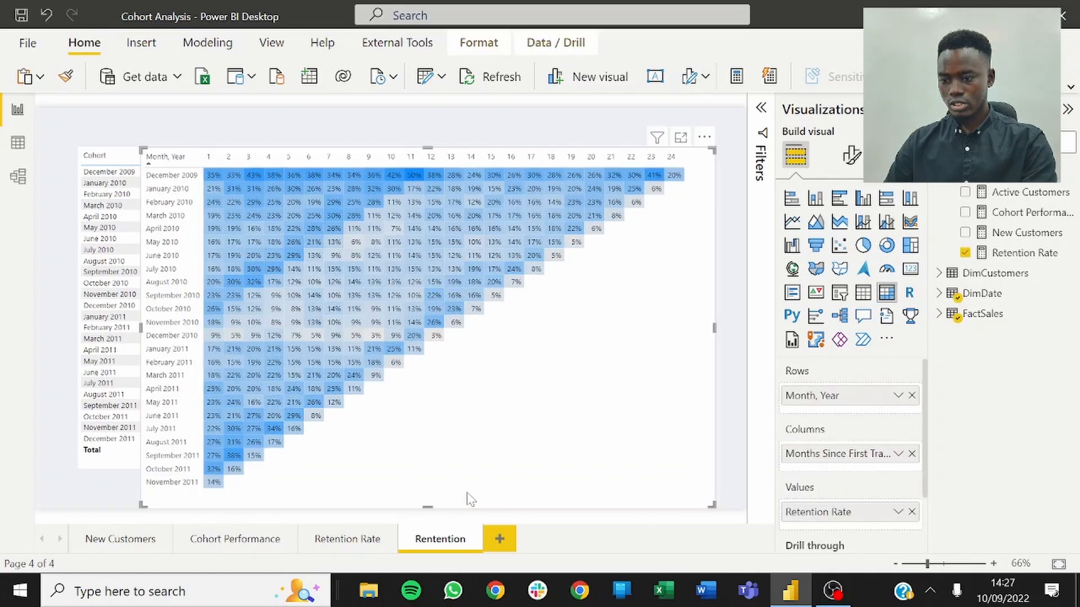
Step: Move the retention matrix to the right and the New Customers matrix to the left to spread them apart
key(Right)
key(Right)
key(Right)
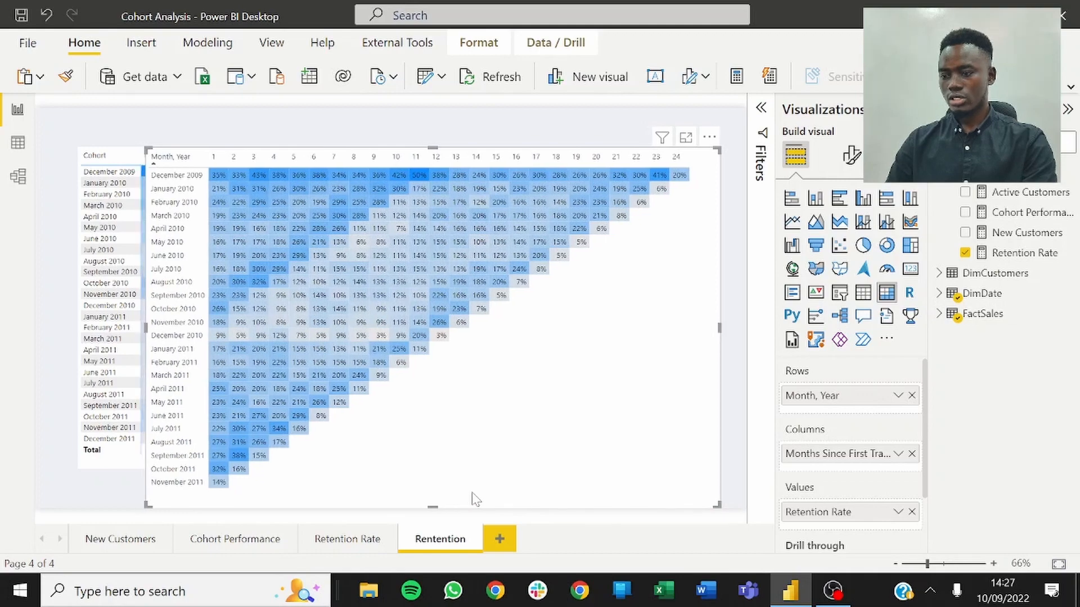
drag(478, 496, 509, 476)
click(101, 492)
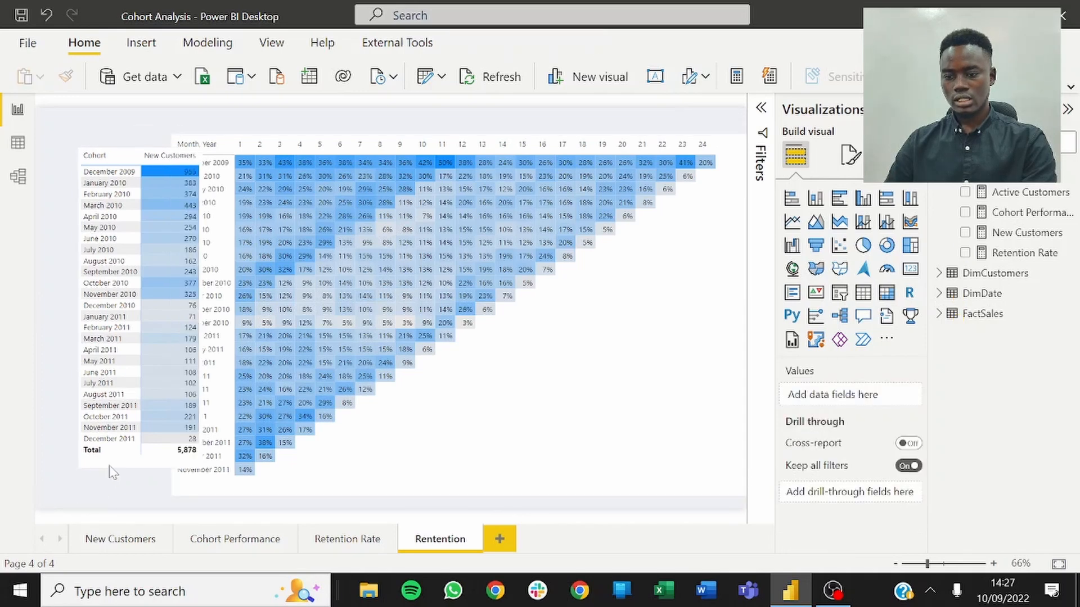
drag(105, 471, 83, 472)
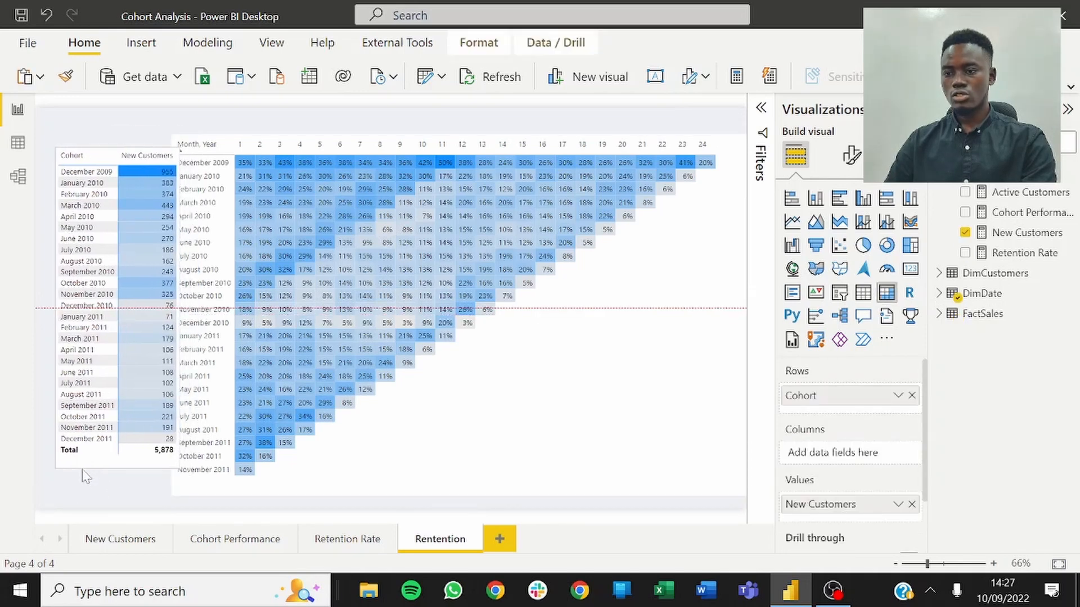
Step: Move the retention matrix down so its top edge aligns with the New Customers matrix
click(514, 496)
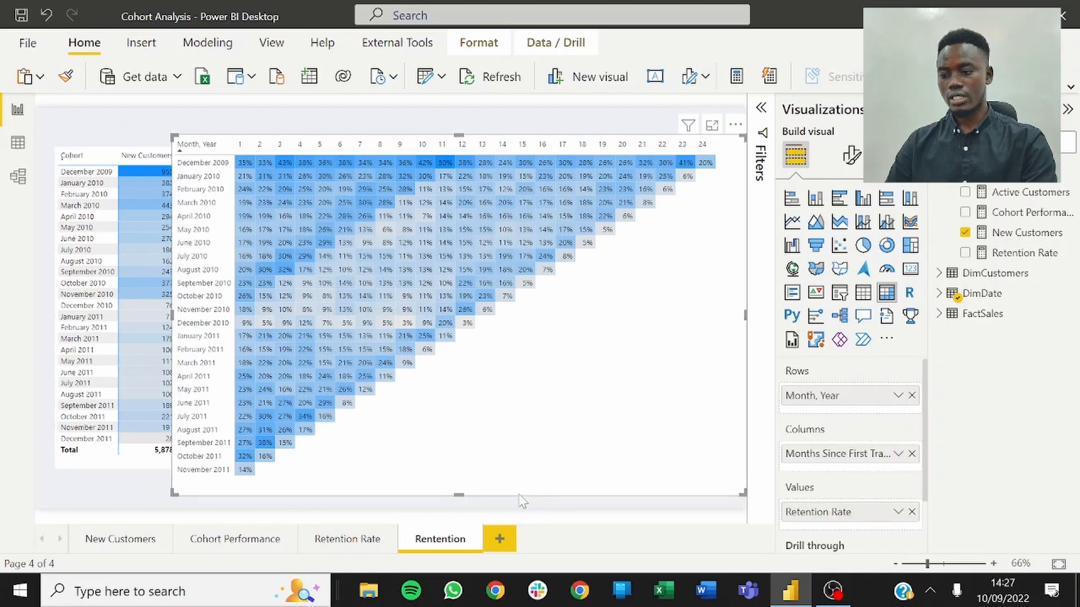
mouse_move(455, 495)
mouse_down()
mouse_move(458, 485)
mouse_move(455, 495)
mouse_up()
click(444, 501)
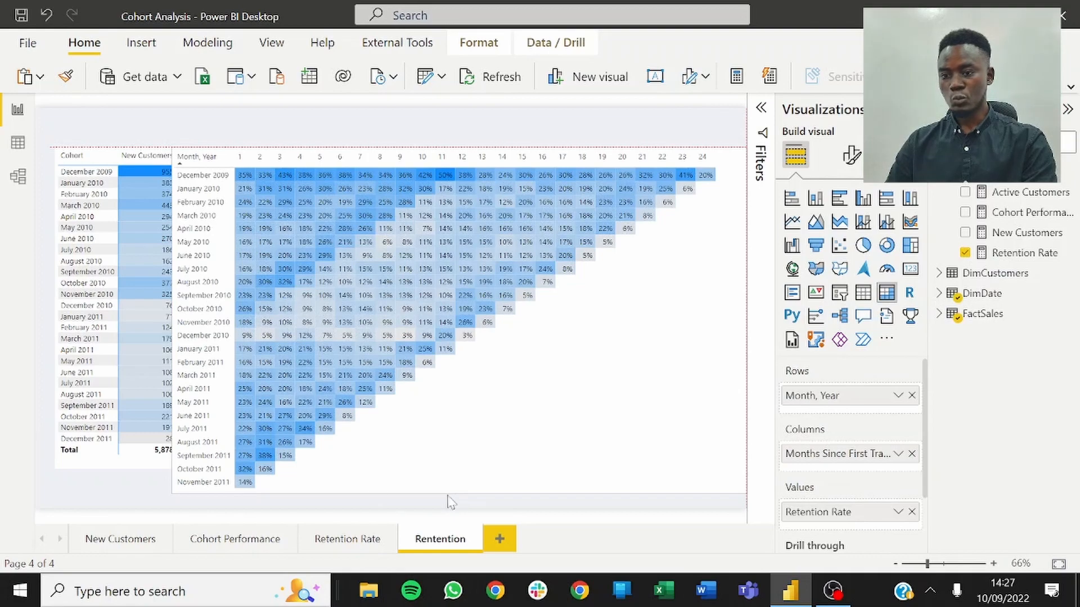
Step: Copy the retention matrix's formatting onto the New Customers matrix with the Format painter
click(134, 483)
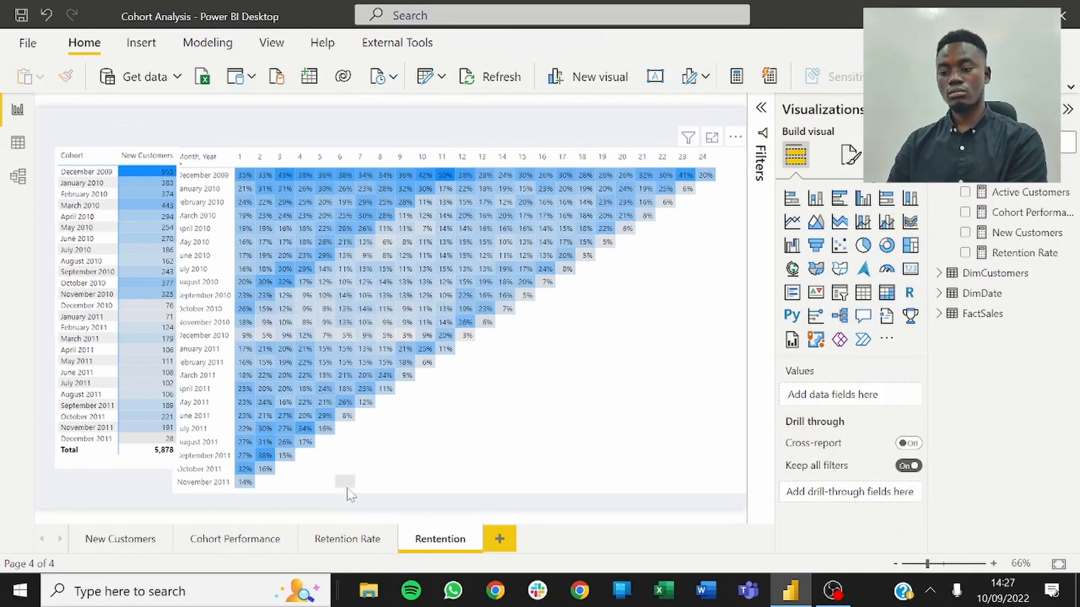
click(345, 481)
click(346, 487)
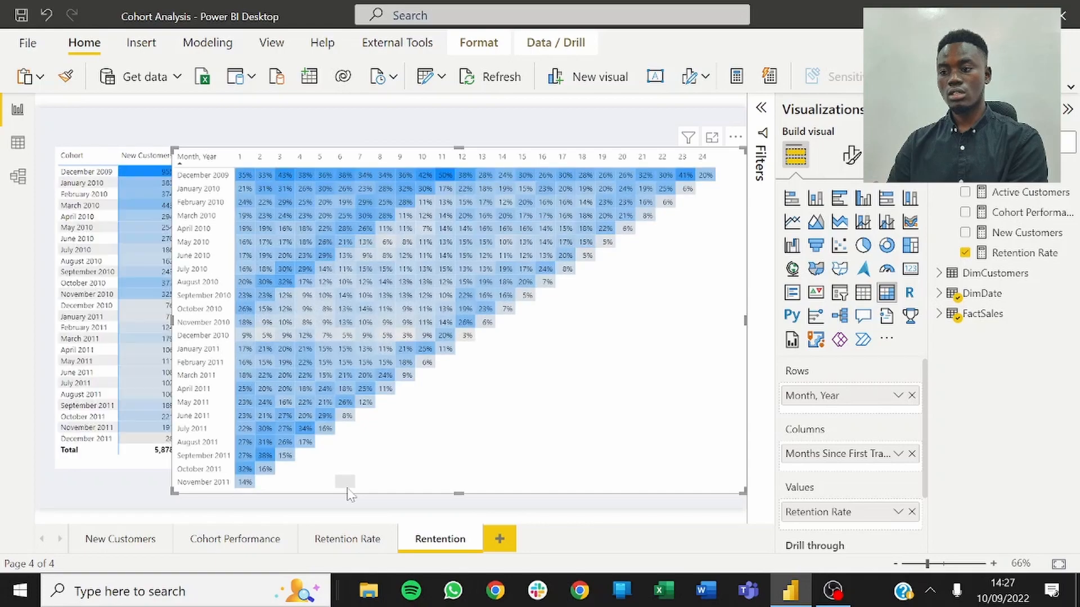
click(67, 78)
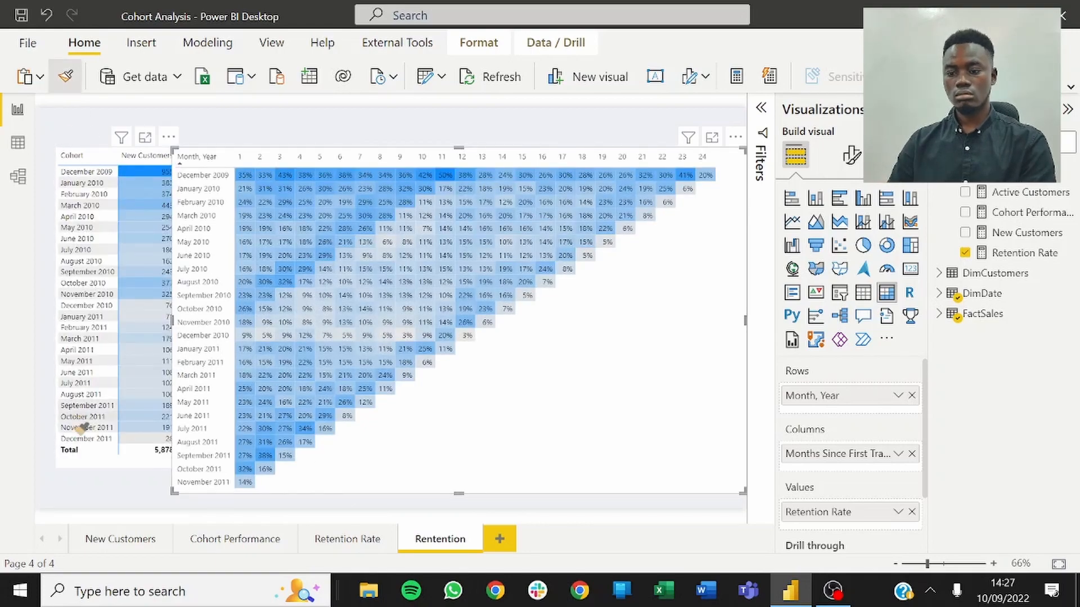
click(98, 454)
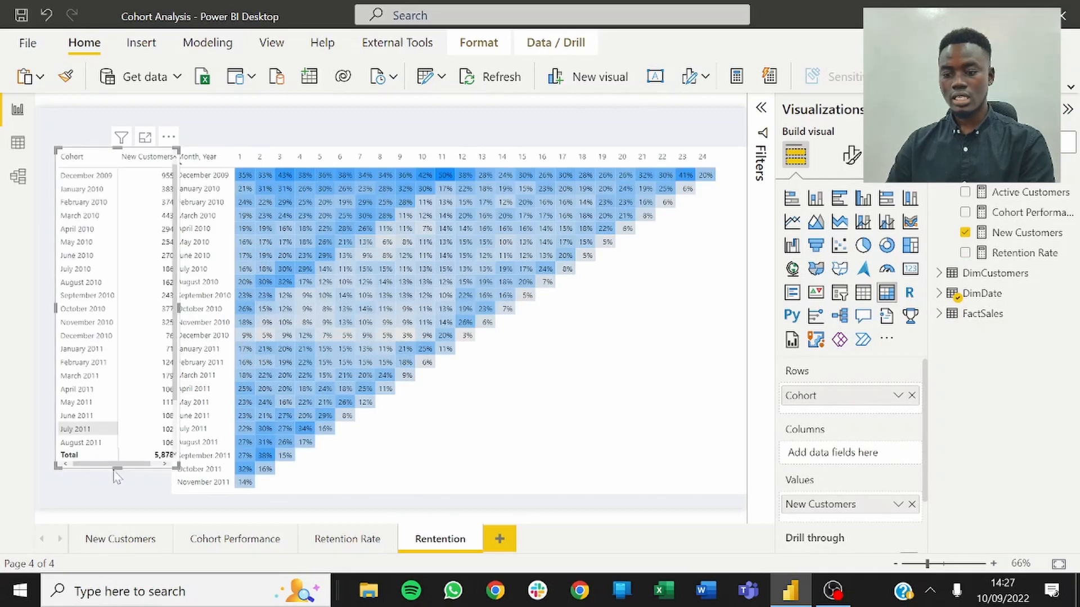
Step: Resize the New Customers matrix to match the retention matrix's height and cover its Month, Year column, trimming the spare width
mouse_move(117, 467)
mouse_down()
mouse_move(125, 509)
mouse_move(129, 478)
mouse_up()
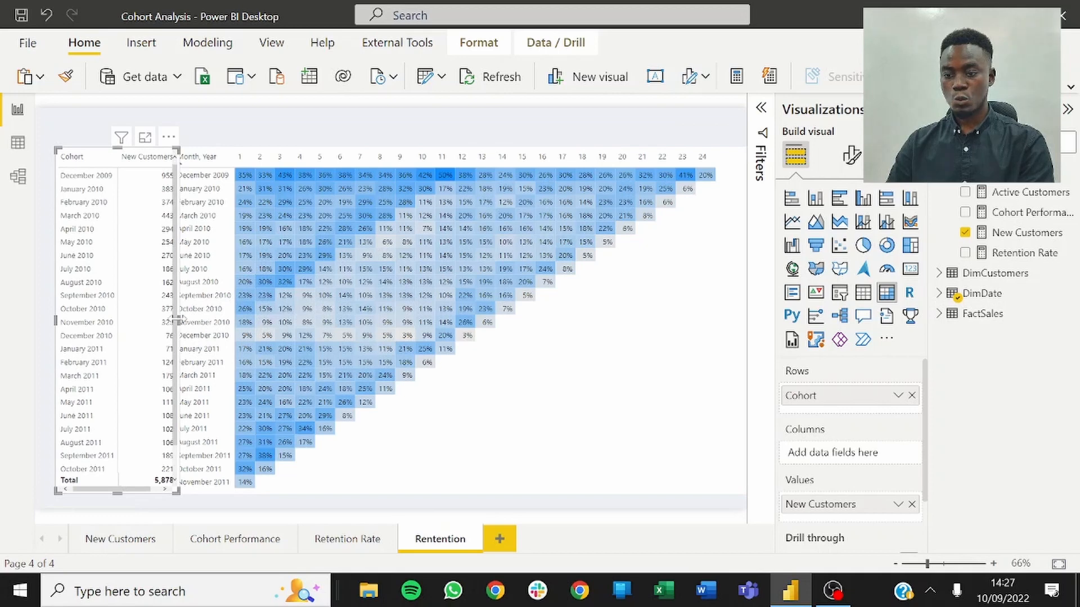
drag(176, 319, 230, 333)
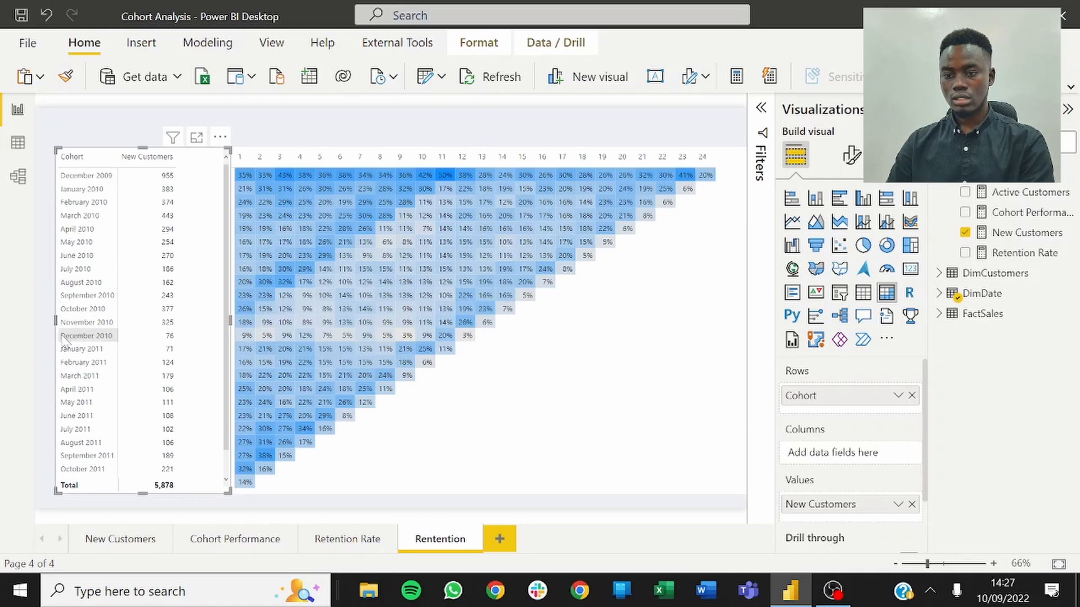
drag(53, 320, 94, 316)
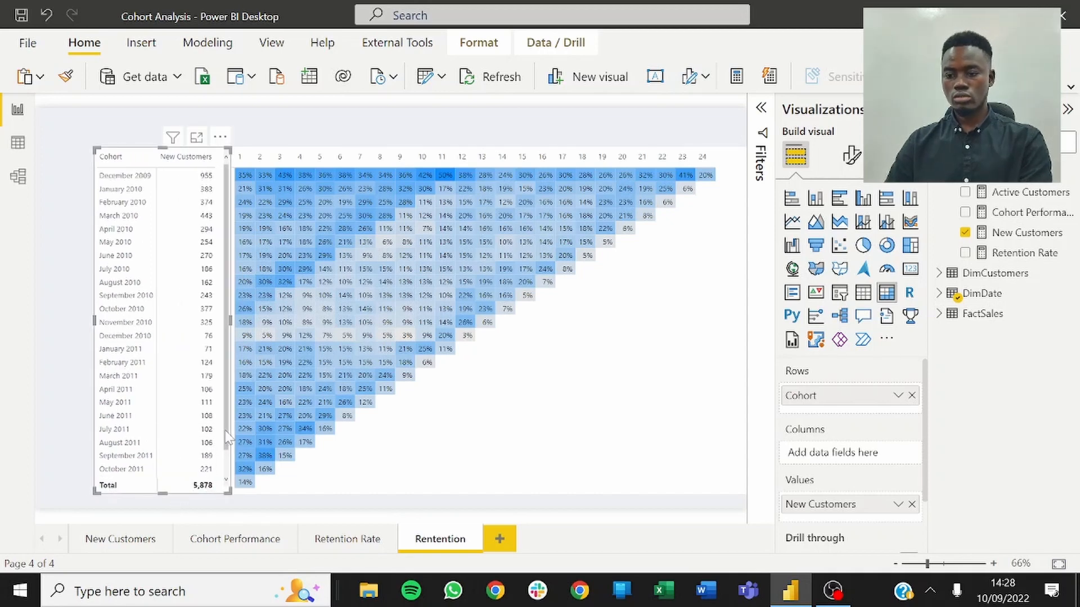
scroll(223, 439, down, 1)
drag(223, 442, 296, 227)
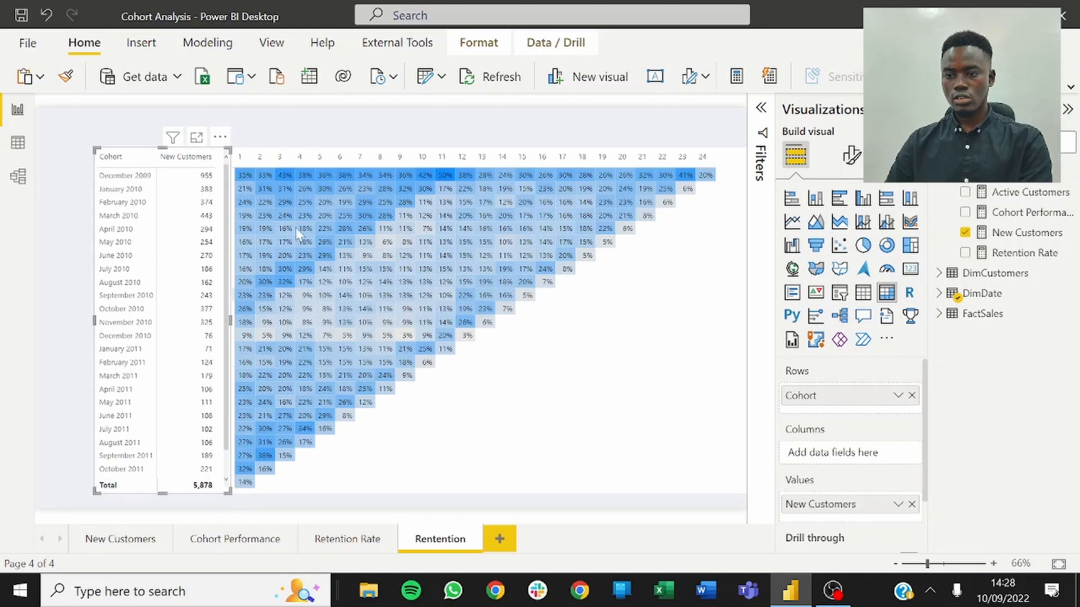
click(328, 141)
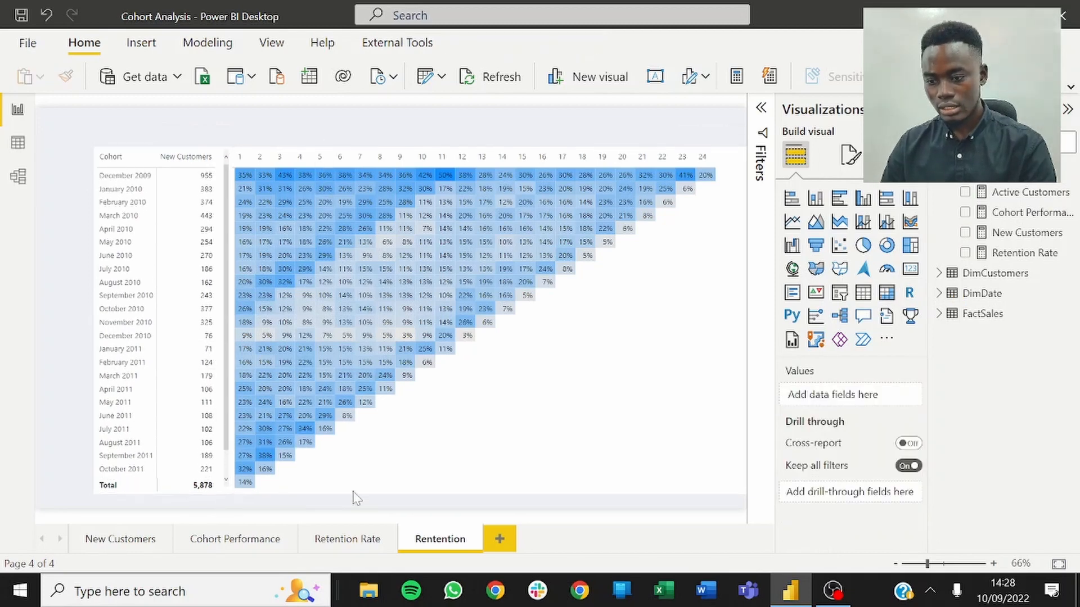
Step: Heighten the New Customers matrix to fit all rows through December 2011, and align the retention matrix's top and bottom edges with it
mouse_move(182, 499)
mouse_down()
mouse_move(188, 466)
mouse_move(167, 503)
mouse_up()
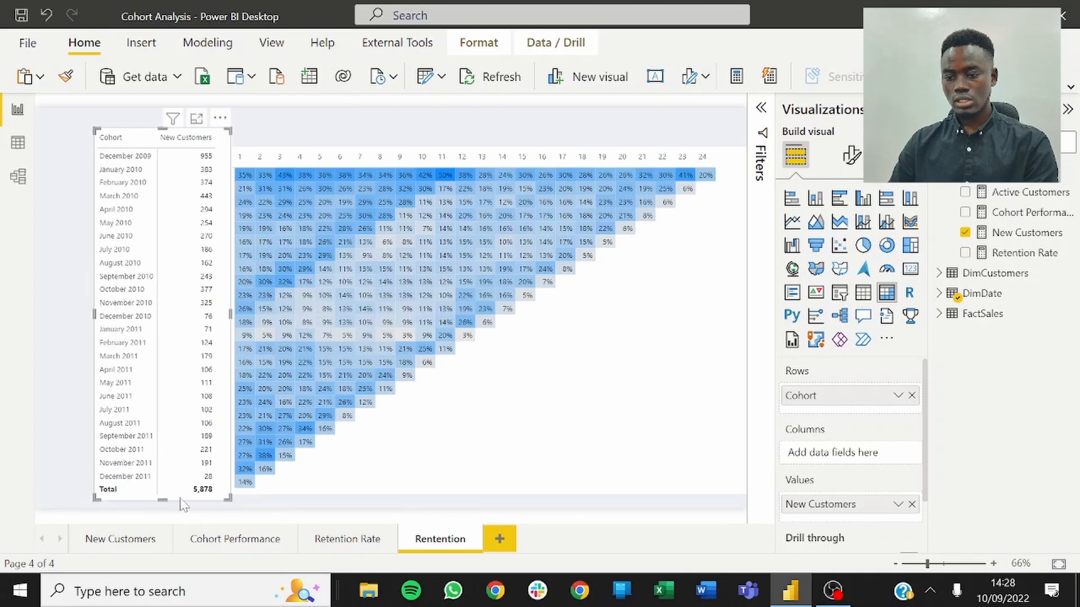
drag(481, 467, 460, 498)
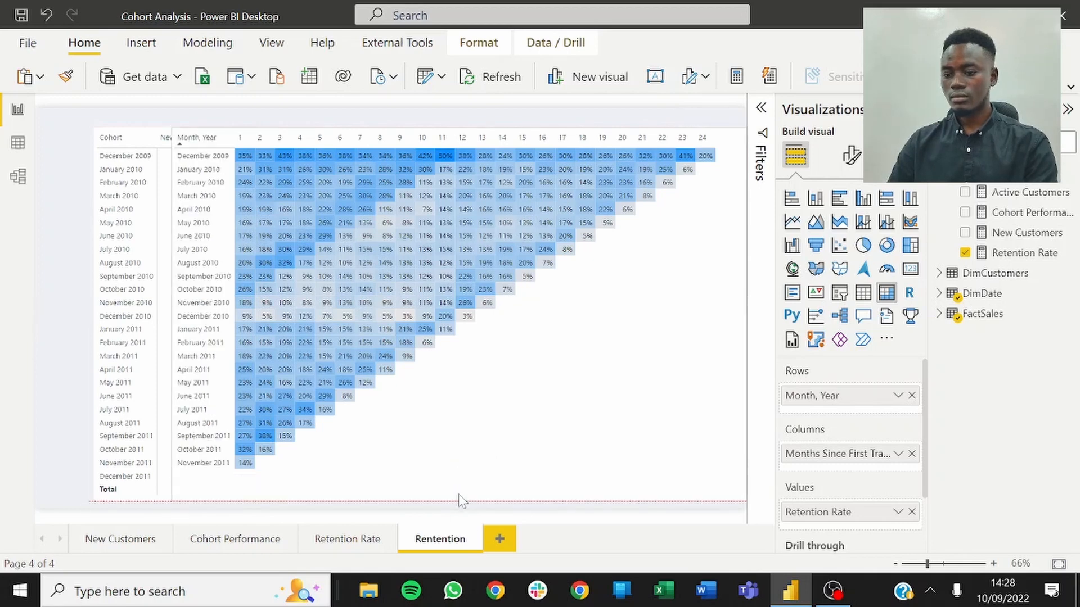
click(60, 266)
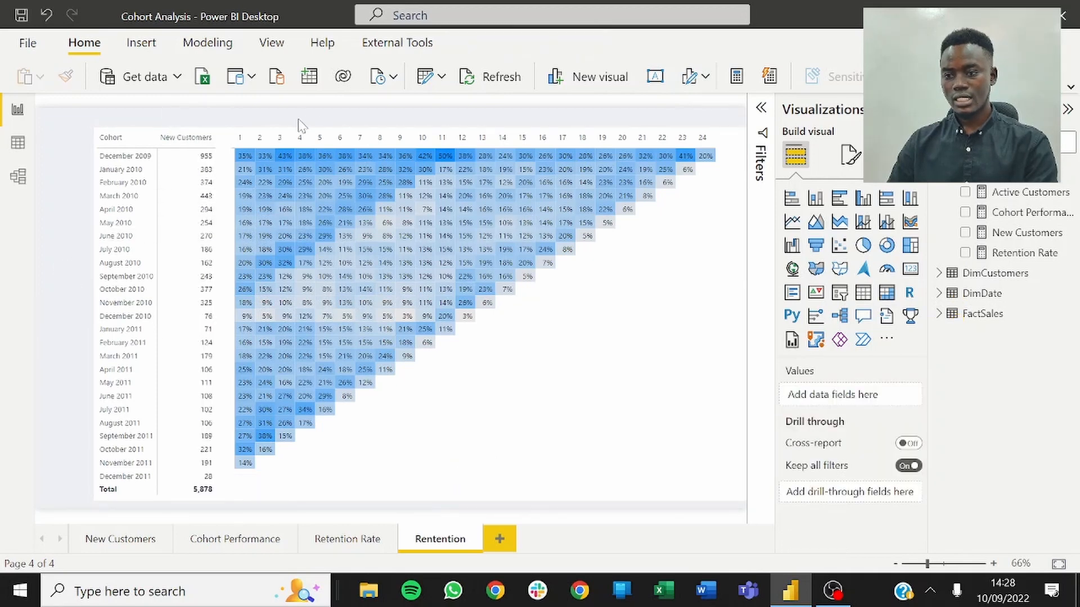
Step: Narrow the New Customers matrix slightly and nudge it right until it sits flush against the retention matrix's first month column
click(230, 502)
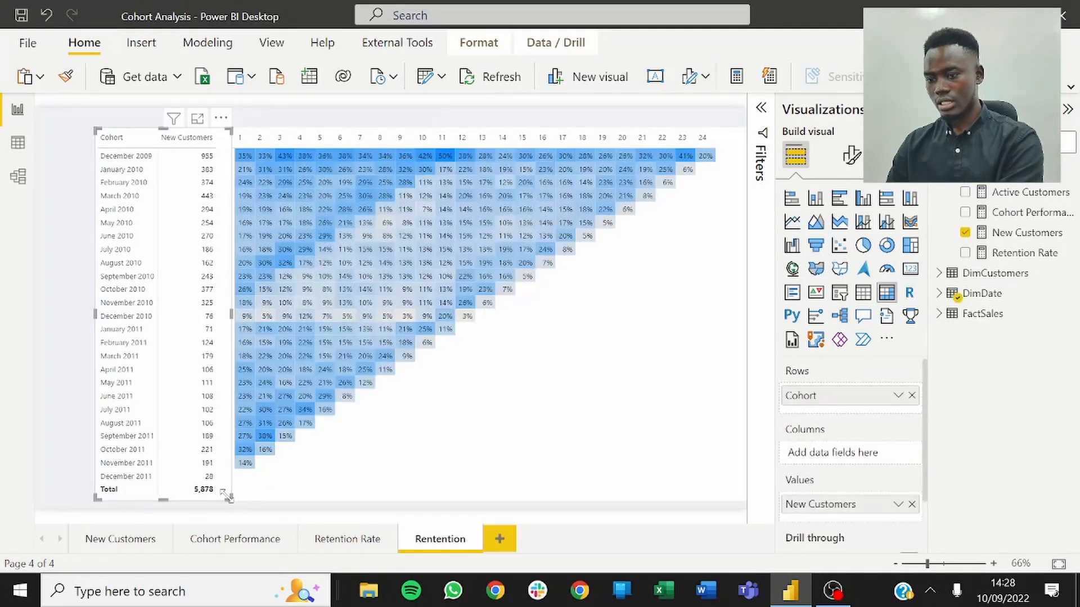
drag(234, 315, 227, 314)
key(Right)
key(Right)
key(Right)
key(Right)
key(Right)
key(Right)
key(Right)
key(Right)
key(Right)
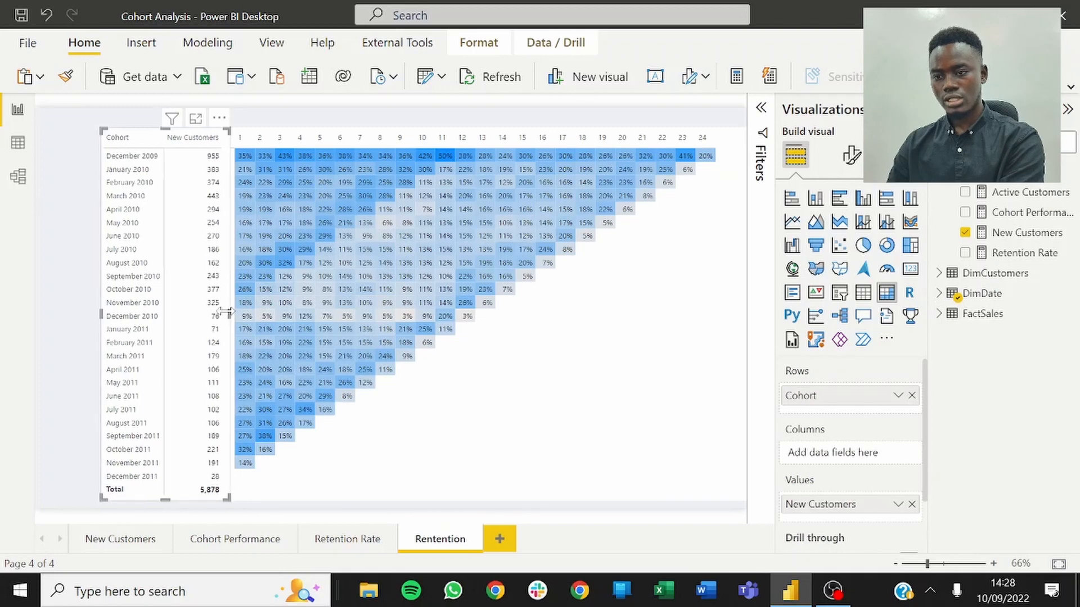
key(Right)
key(Right)
key(Right)
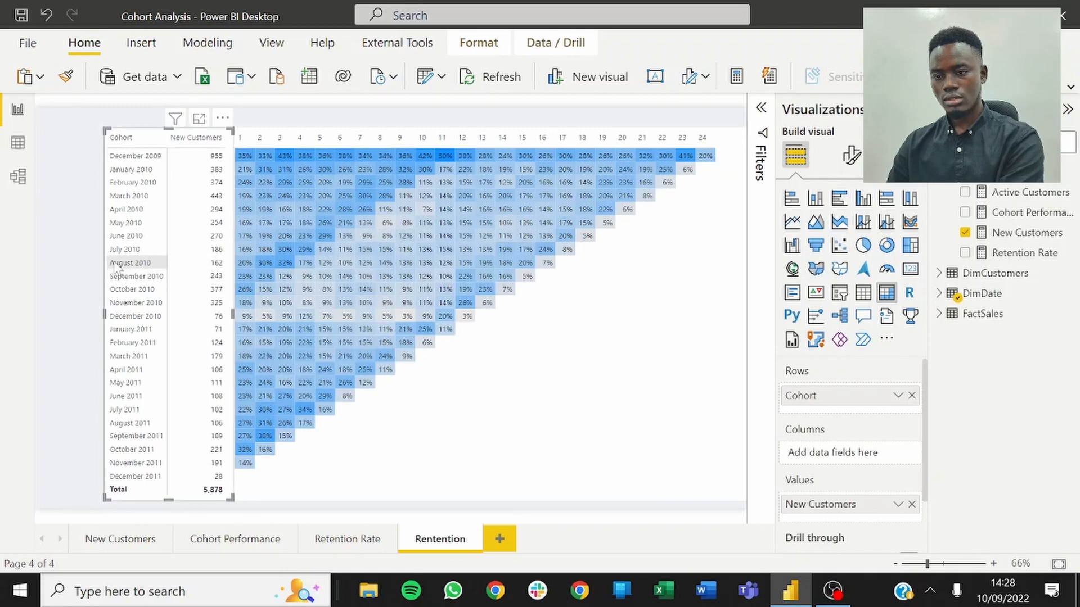
click(67, 227)
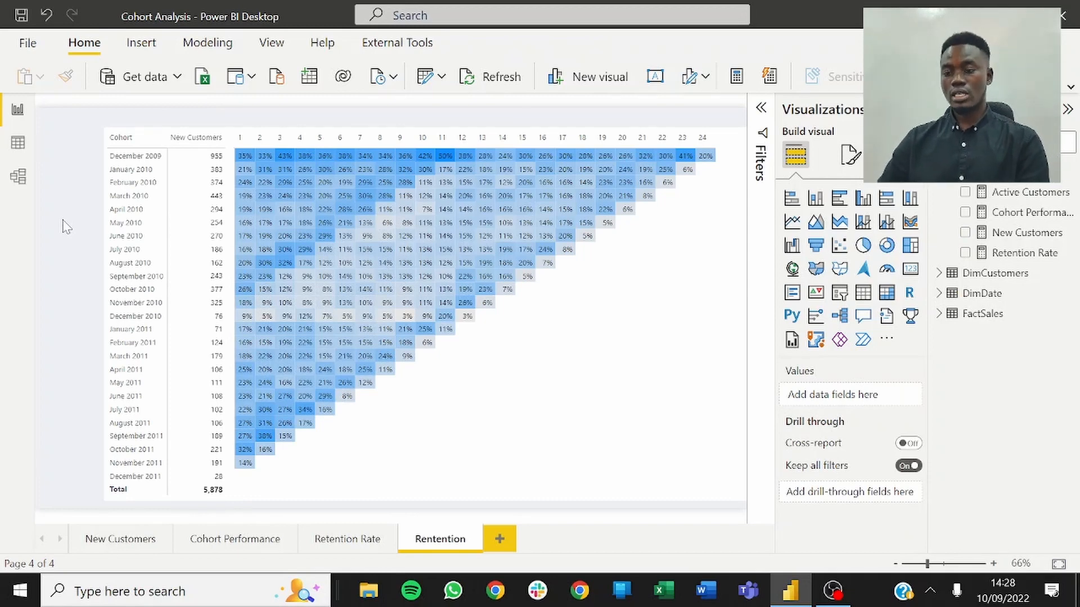
Step: Apply a gradient background color to the New Customers values, with empty values set to Don't format and light grey as minimum color
click(171, 497)
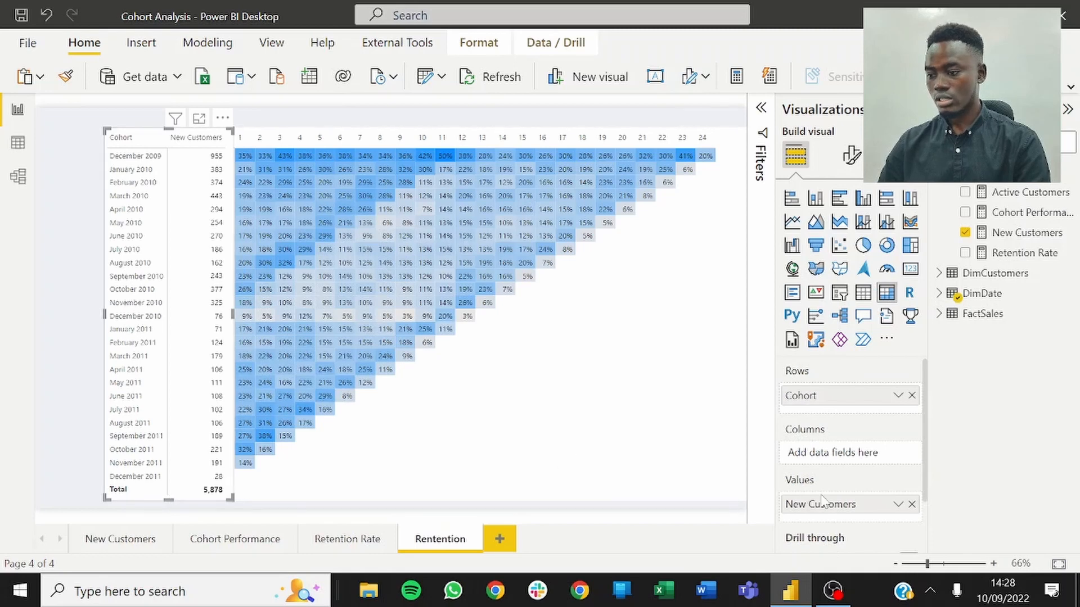
click(898, 506)
mouse_move(964, 442)
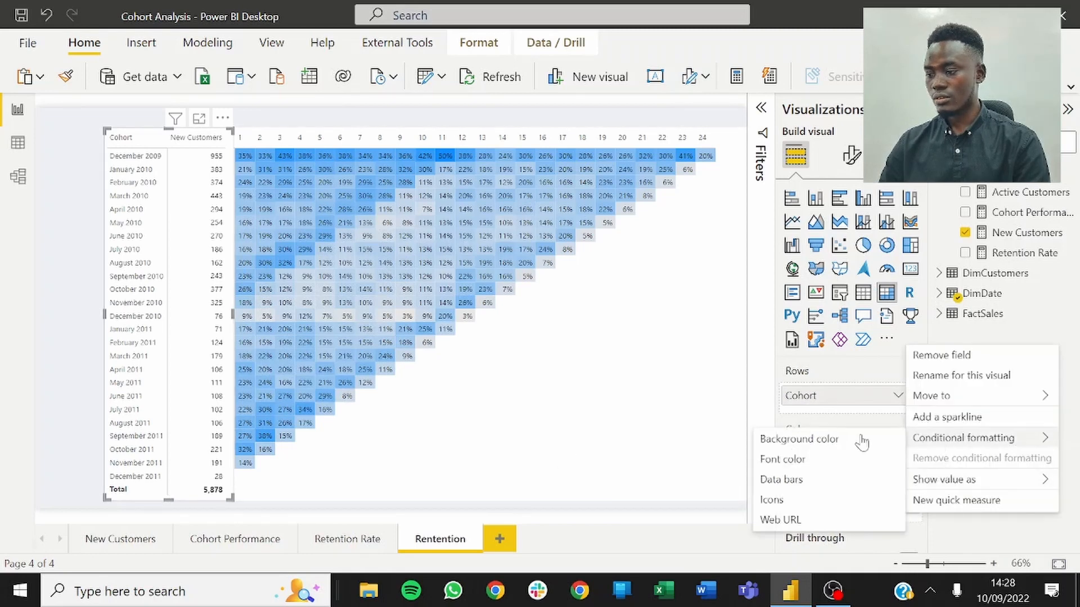
click(817, 441)
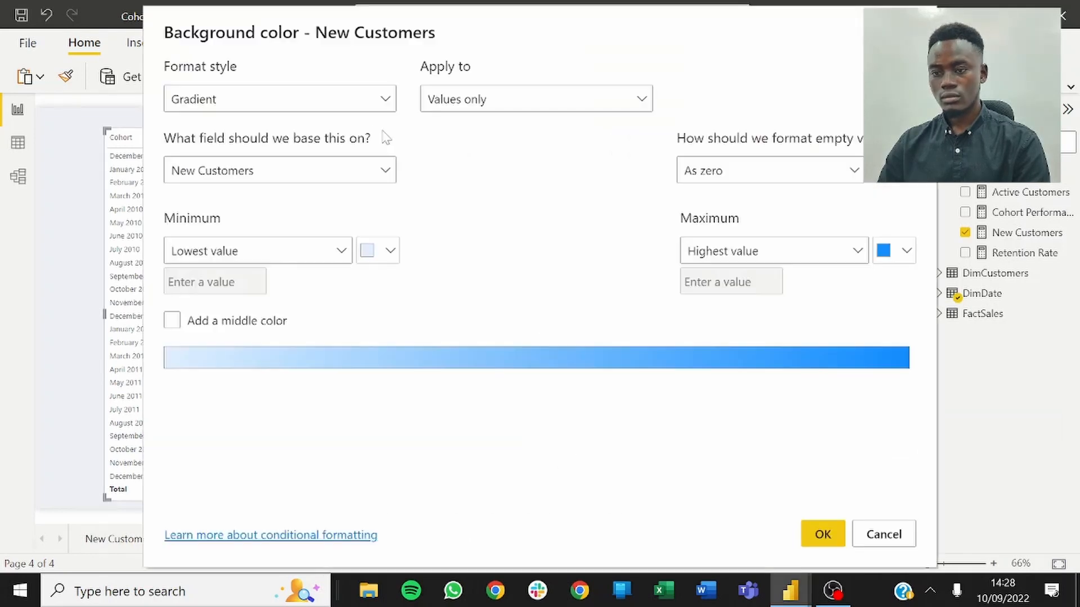
click(792, 159)
click(726, 197)
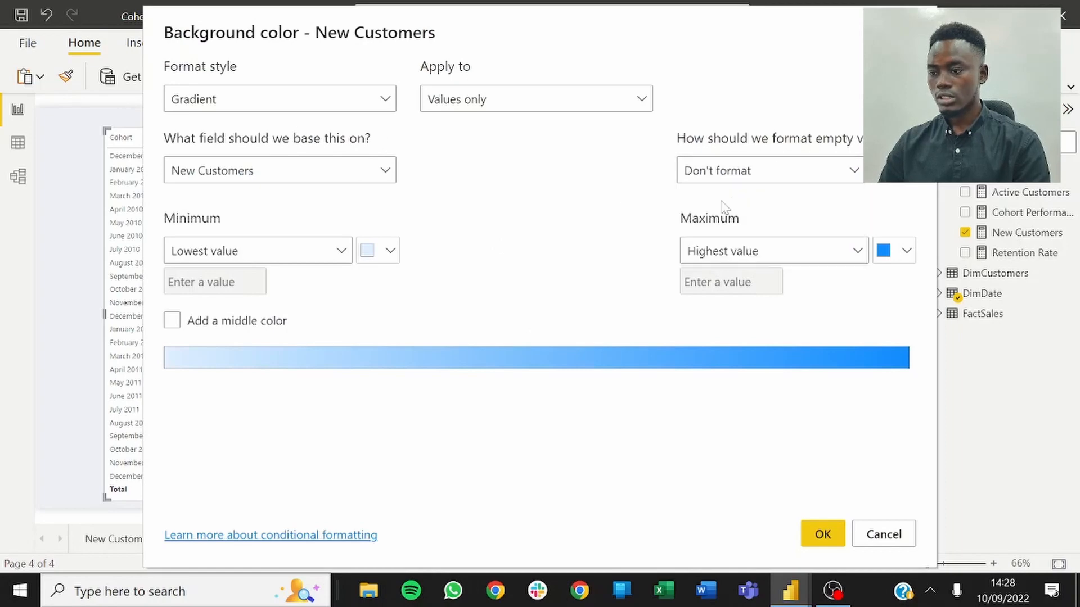
click(366, 254)
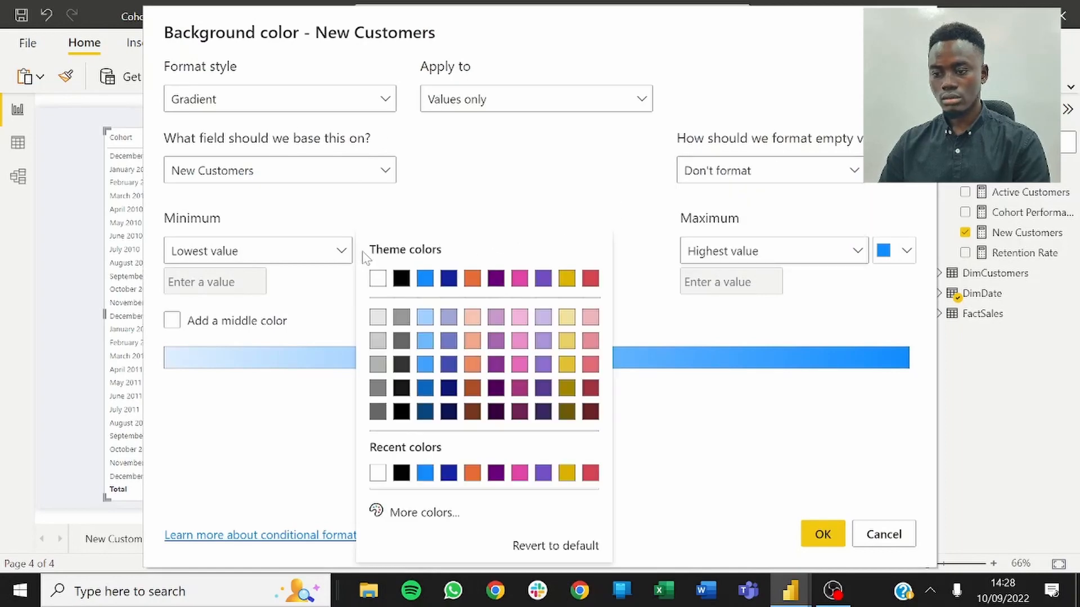
click(377, 322)
click(813, 541)
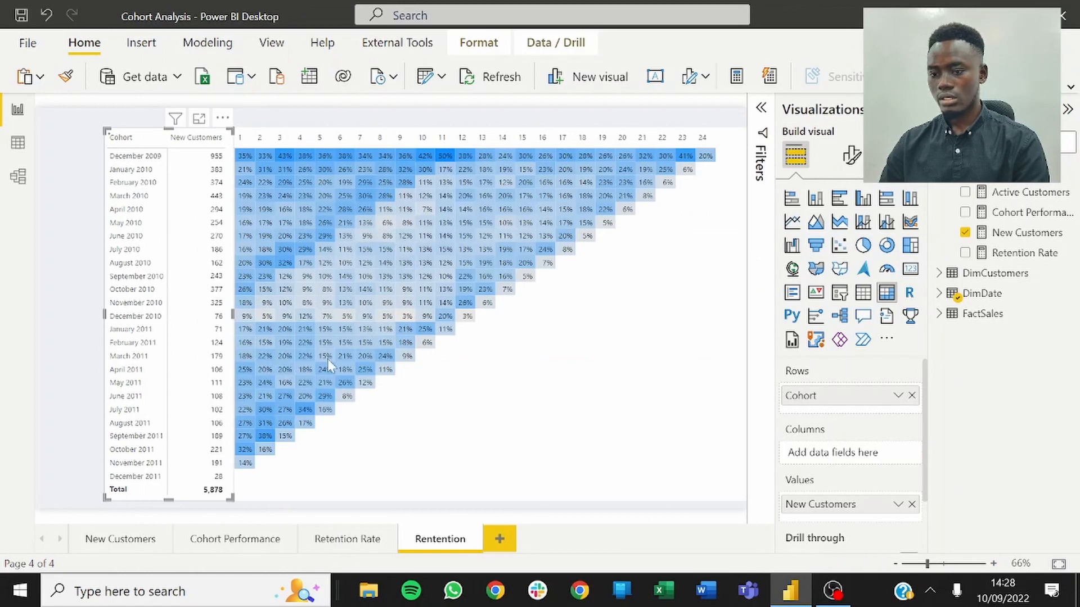
Step: Trim the New Customers matrix's width slightly and nudge it right until it sits against the retention matrix's first month column
click(88, 302)
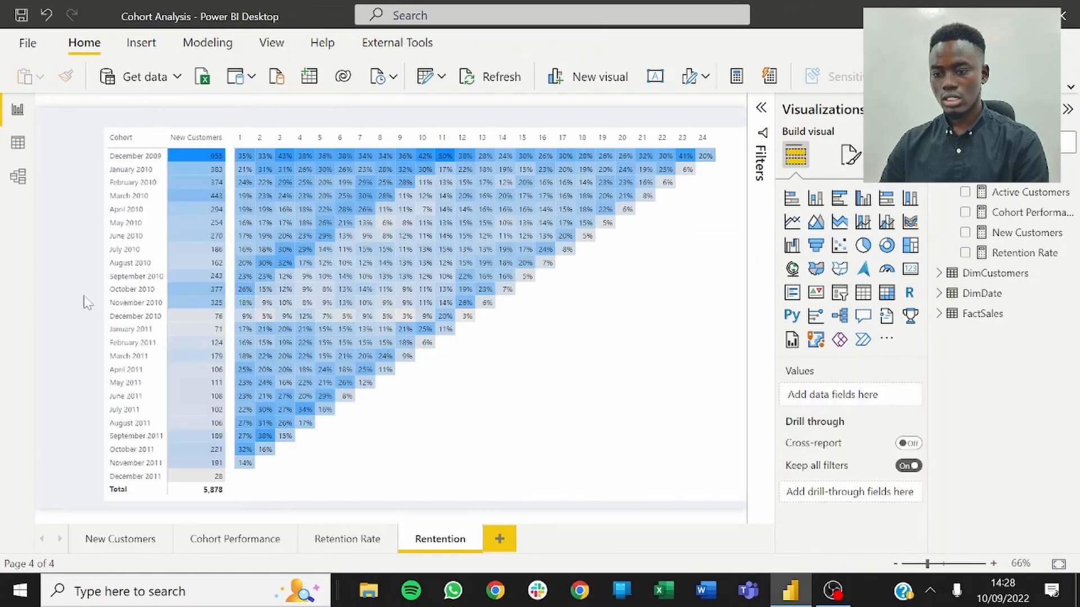
click(190, 500)
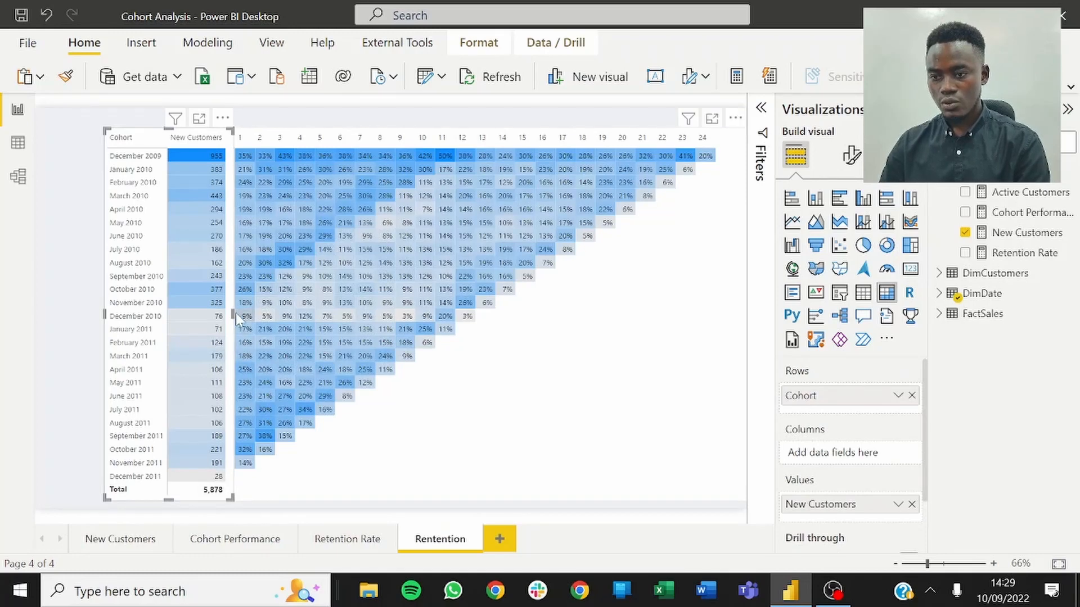
drag(234, 313, 231, 312)
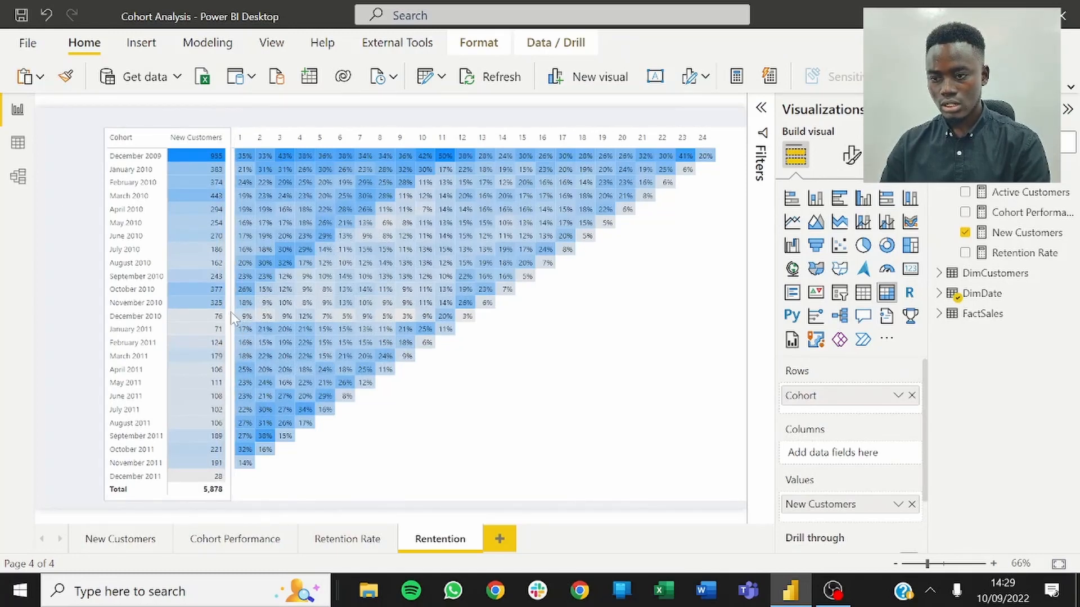
click(73, 263)
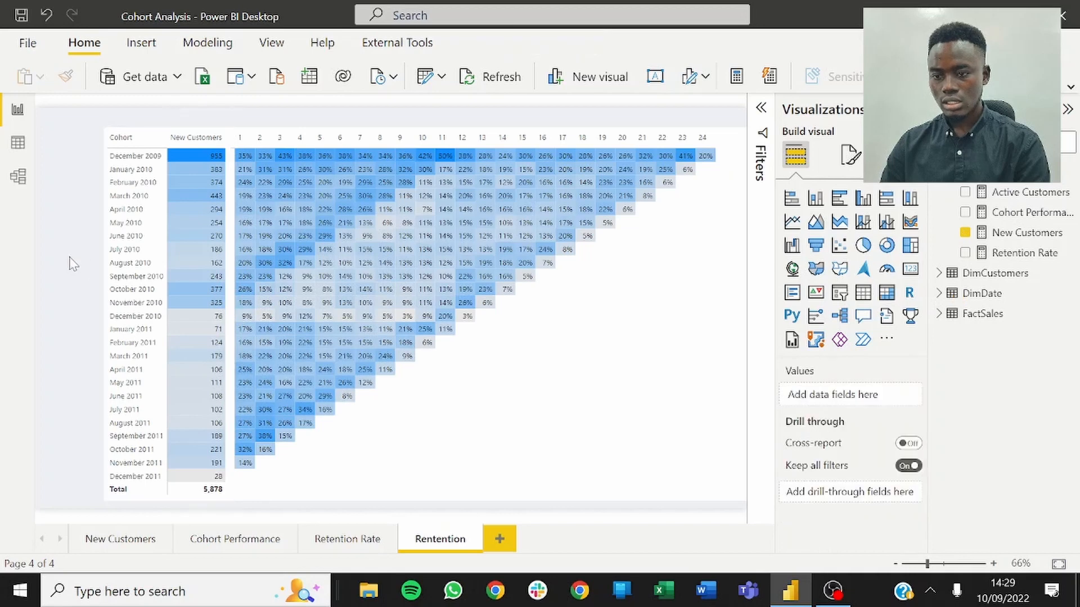
click(201, 506)
key(Right)
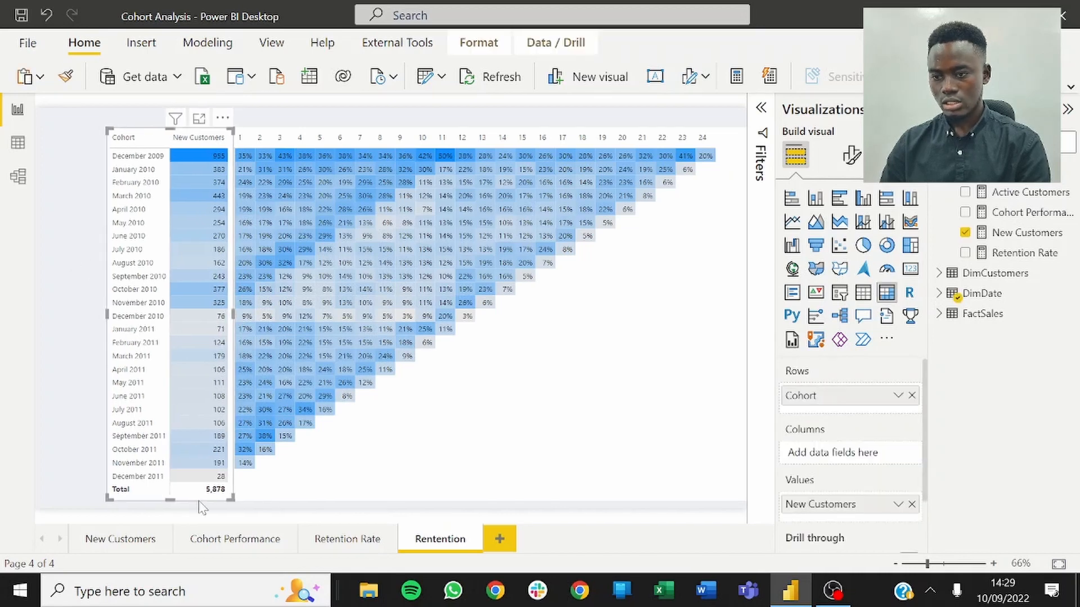
click(84, 353)
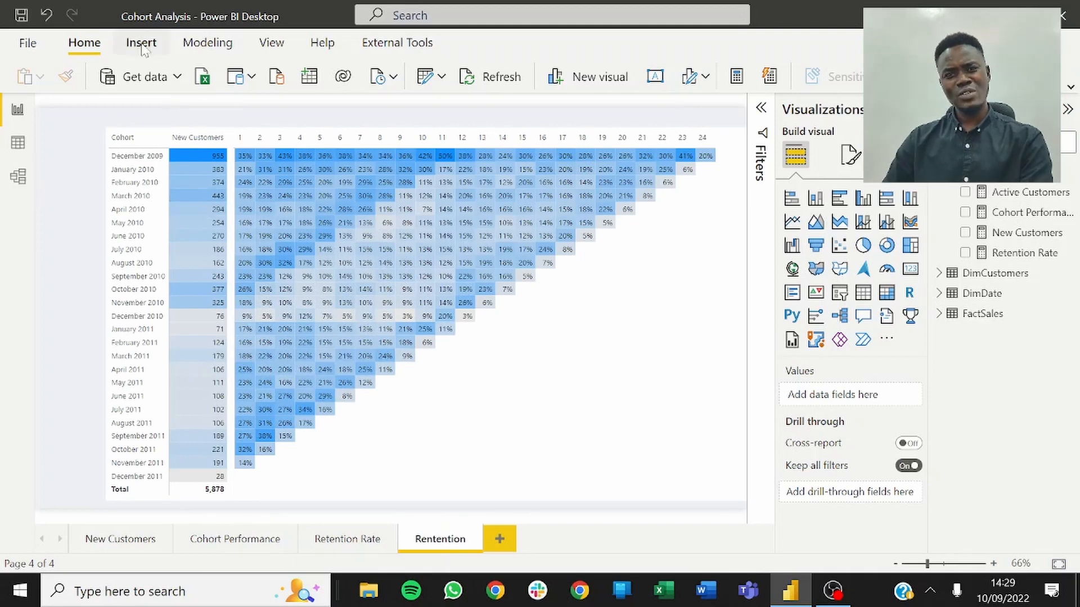
Step: Start a new fields parameter from the Retention Rate and Cohort Performance measures, with Retention Rate listed first
click(208, 44)
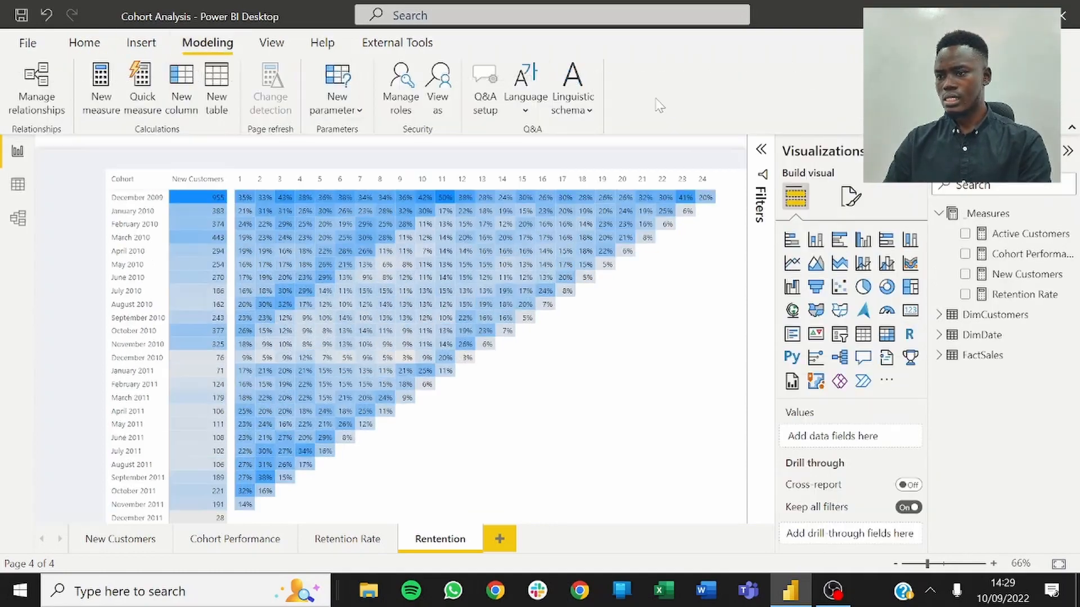
click(354, 115)
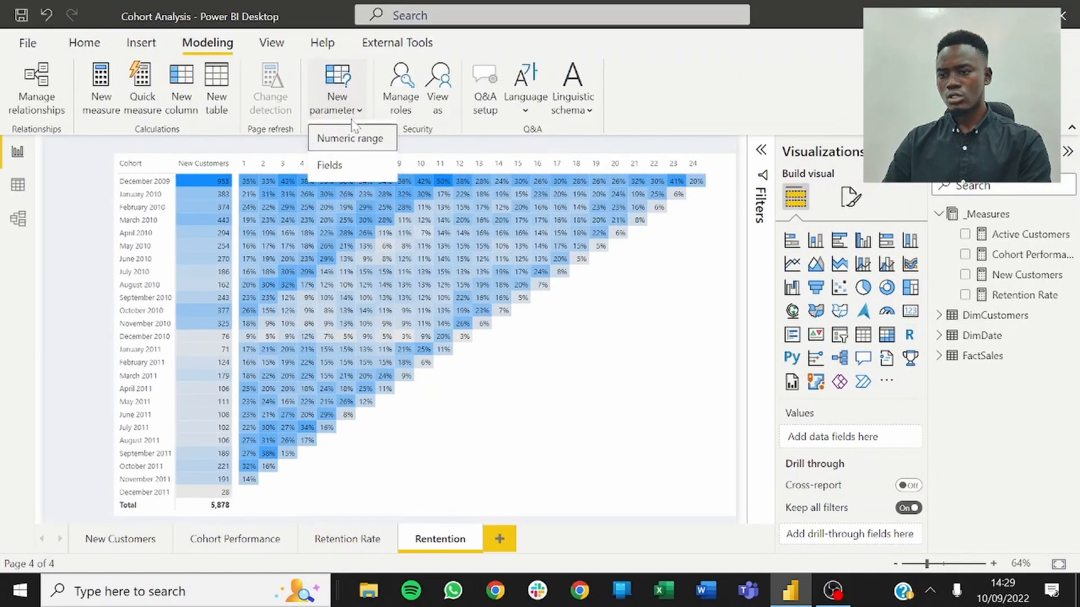
click(338, 164)
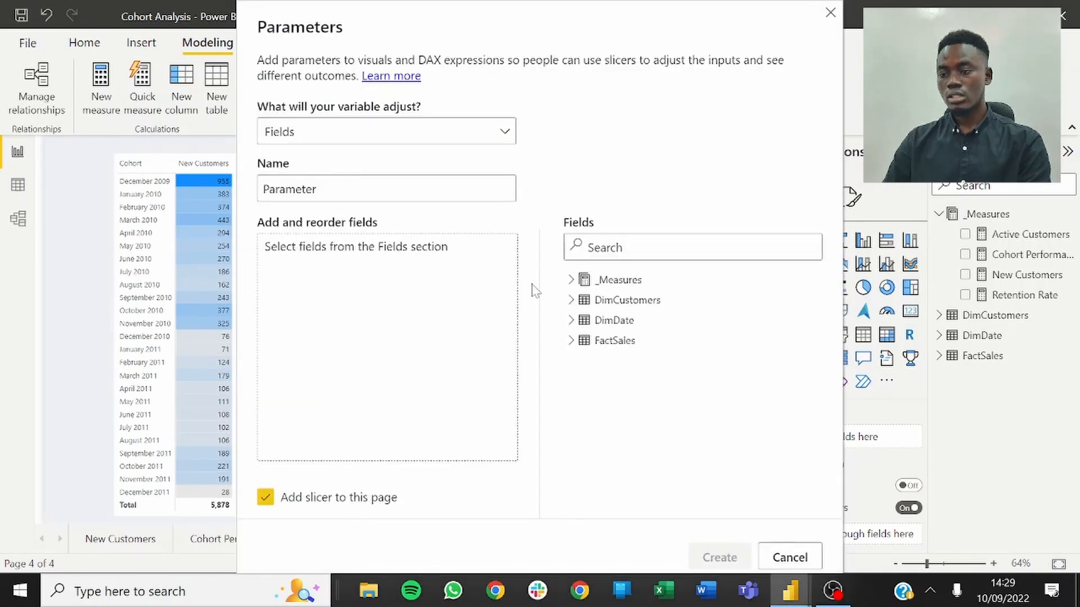
click(571, 279)
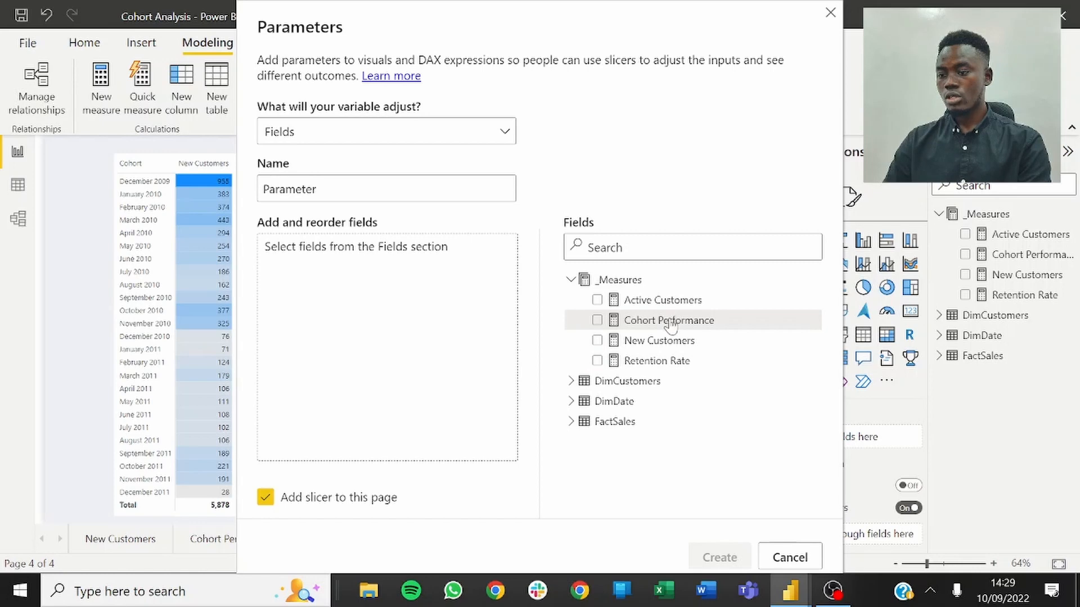
drag(670, 325, 382, 287)
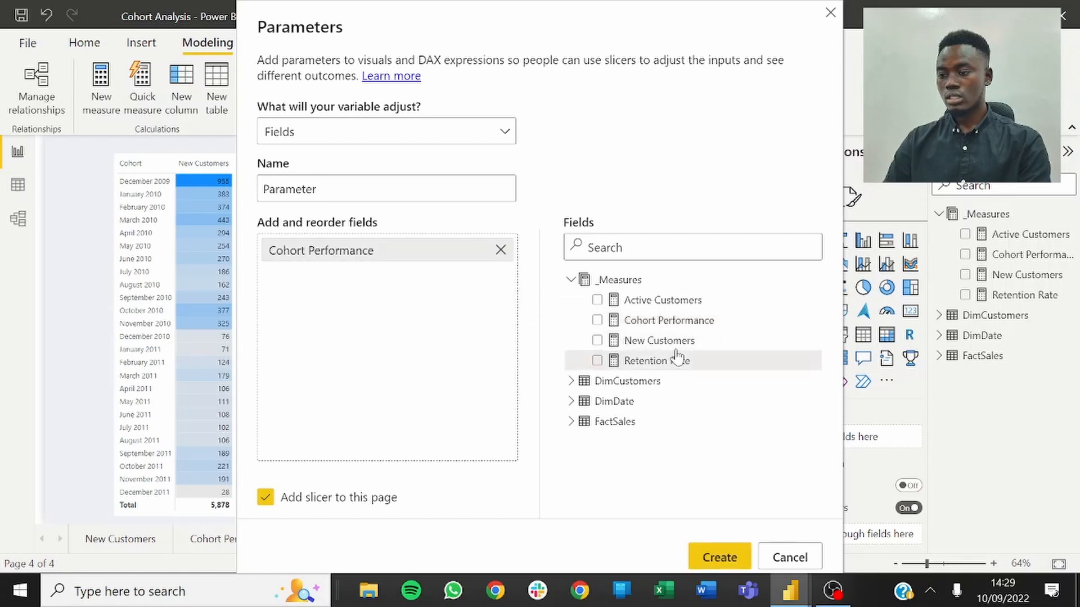
drag(680, 364, 455, 309)
mouse_move(360, 258)
mouse_down()
mouse_move(374, 297)
mouse_move(369, 278)
mouse_up()
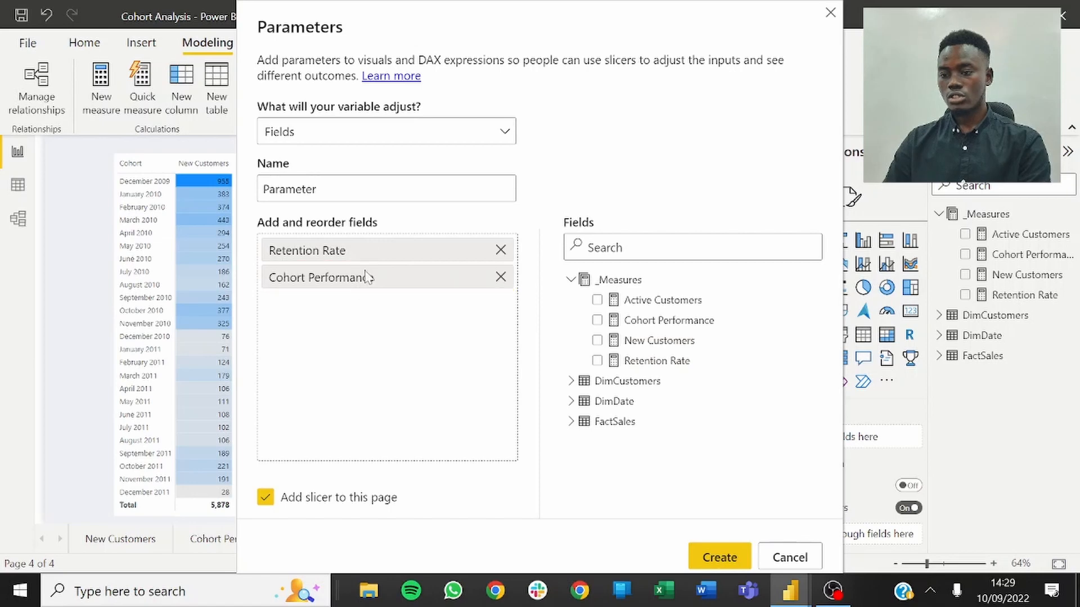
Step: Name the parameter Retention Metrics and create it with a slicer on this page
double_click(352, 194)
text(Me)
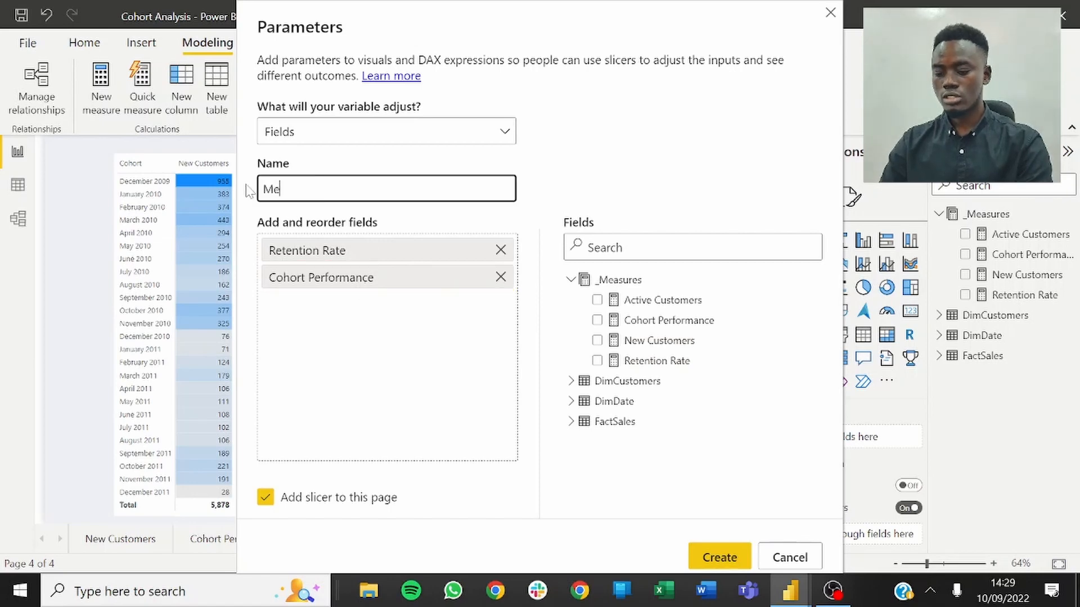
key(BackSpace)
key(BackSpace)
text(Re)
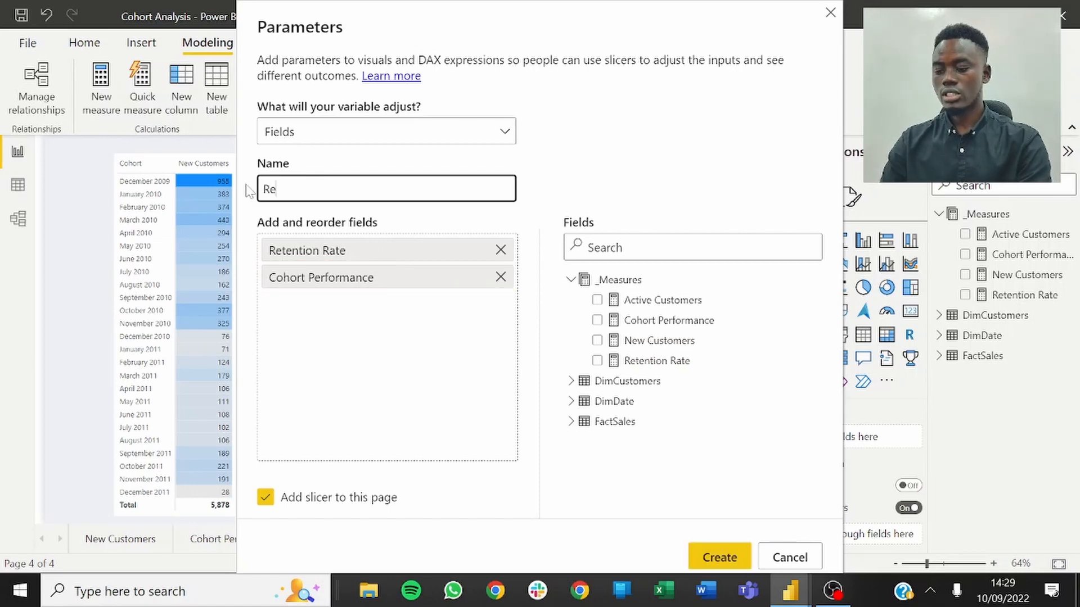
text(tentio)
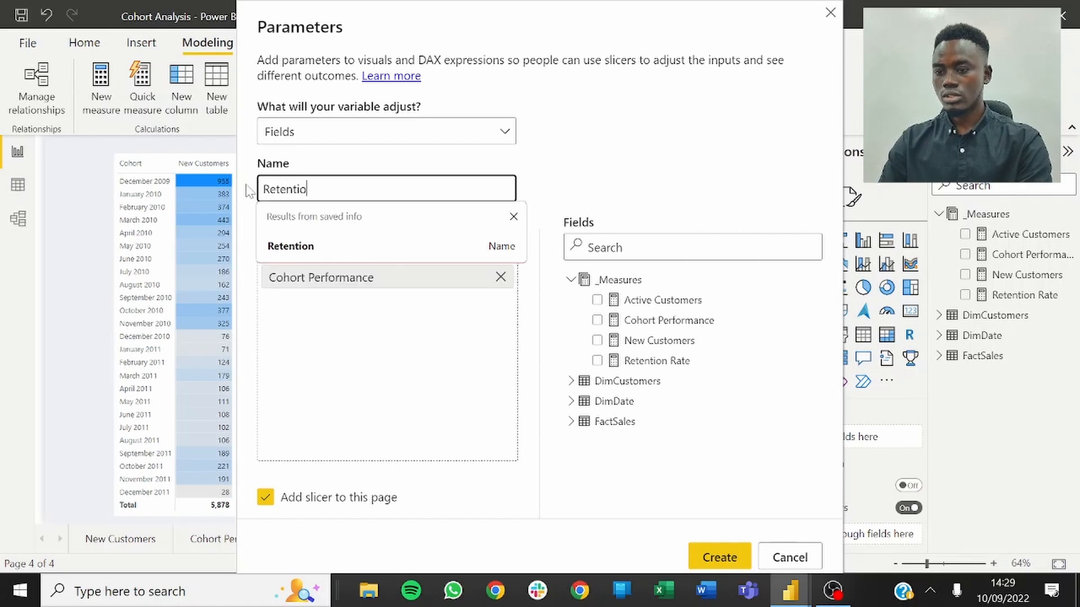
text(n Metrics)
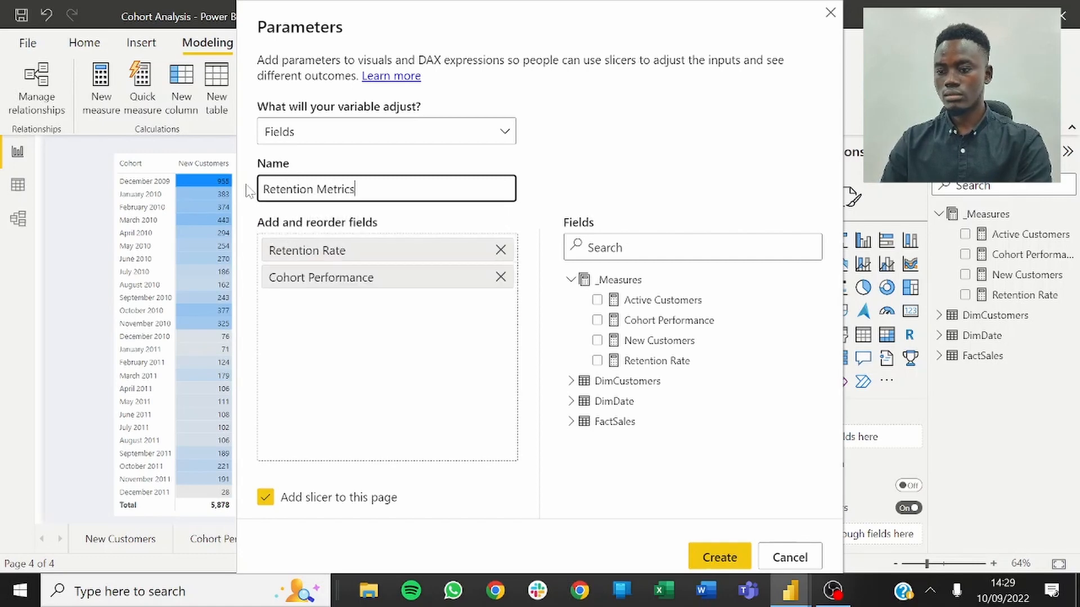
click(713, 558)
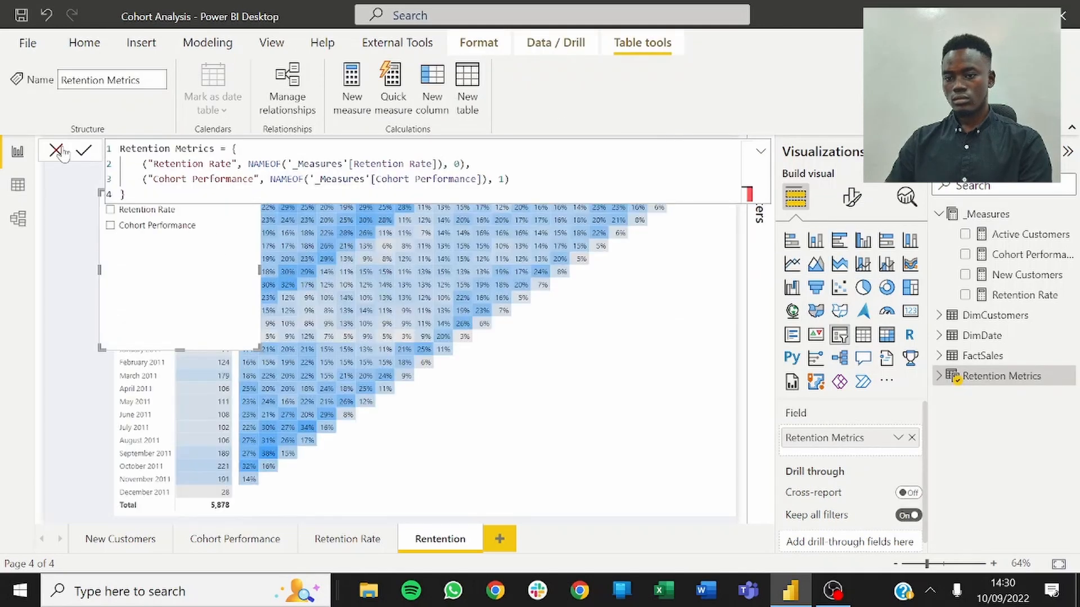
Step: Dismiss the parameter's formula and move the Retention Metrics slicer to the page's left edge
click(56, 151)
drag(188, 299, 145, 314)
drag(206, 278, 159, 305)
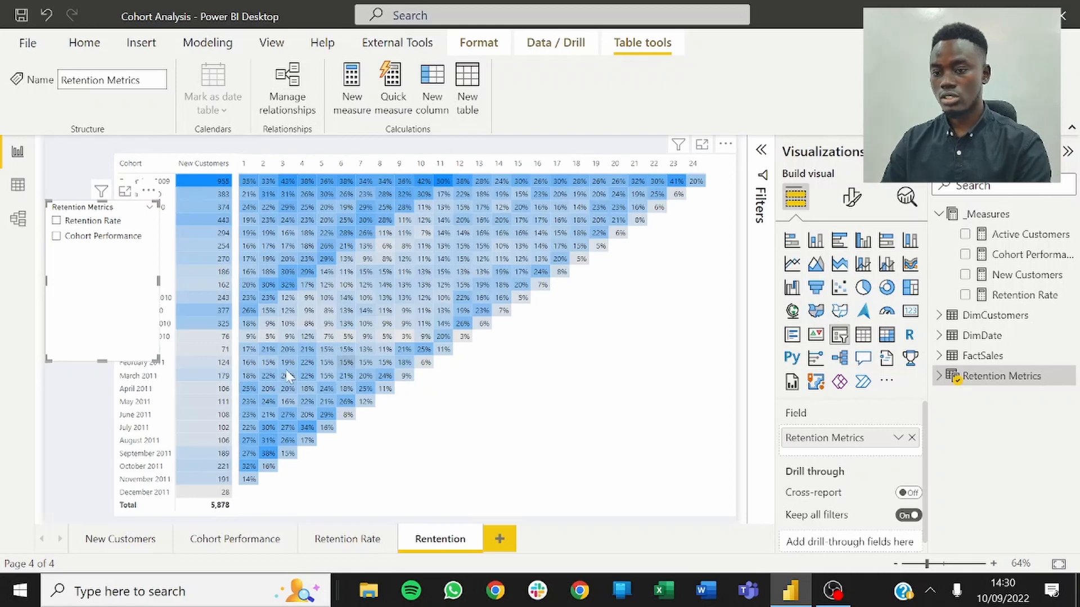
Step: Change the page's canvas type to Custom with a width of 1500 px, and collapse the visual settings to enlarge the page view
click(851, 197)
click(75, 391)
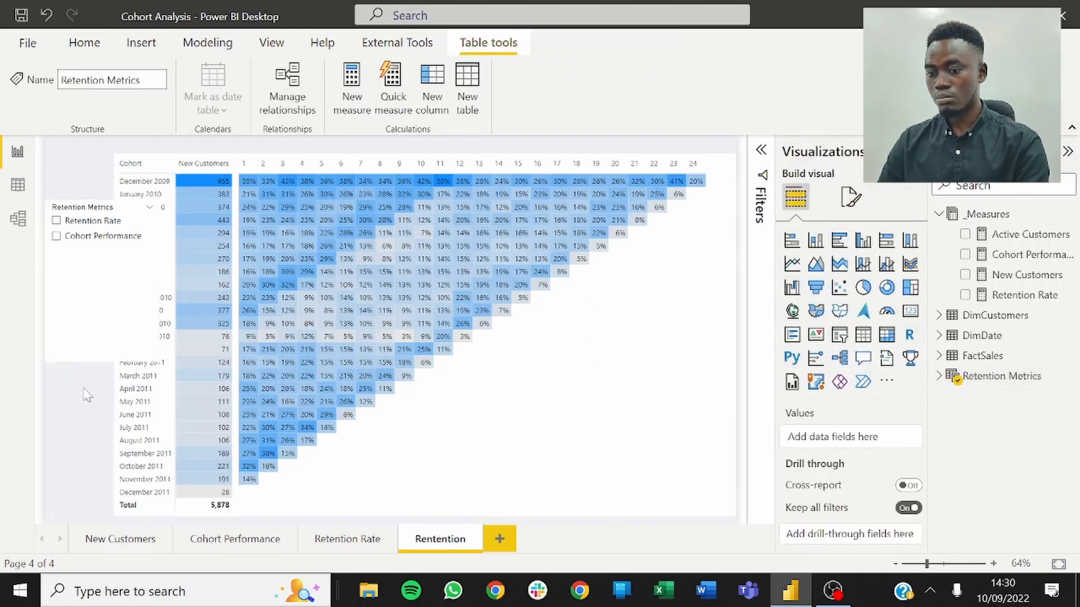
click(857, 197)
click(806, 315)
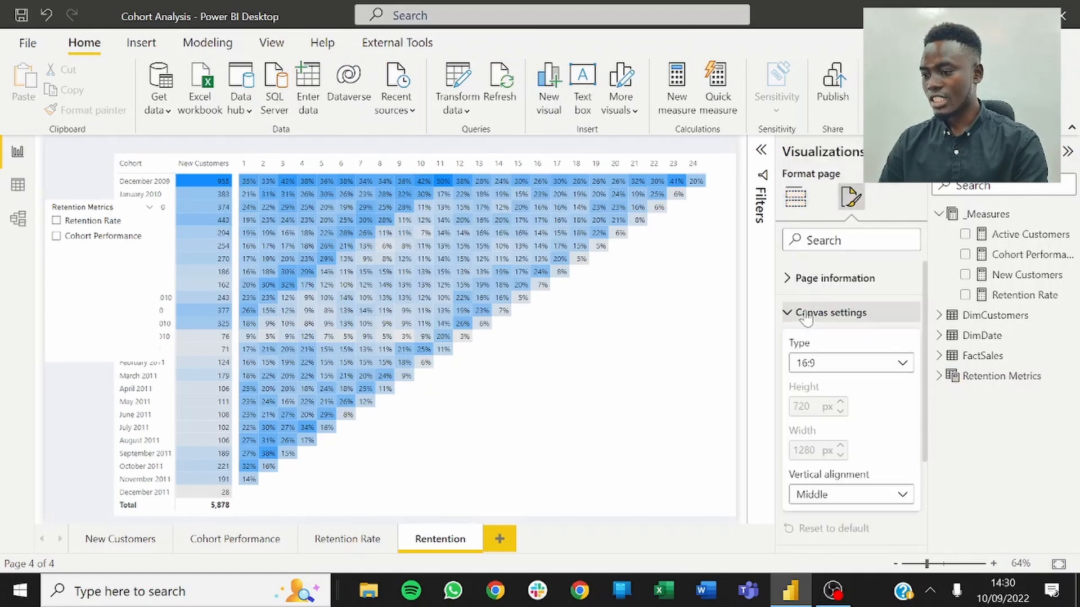
scroll(850, 360, down, 1)
click(826, 355)
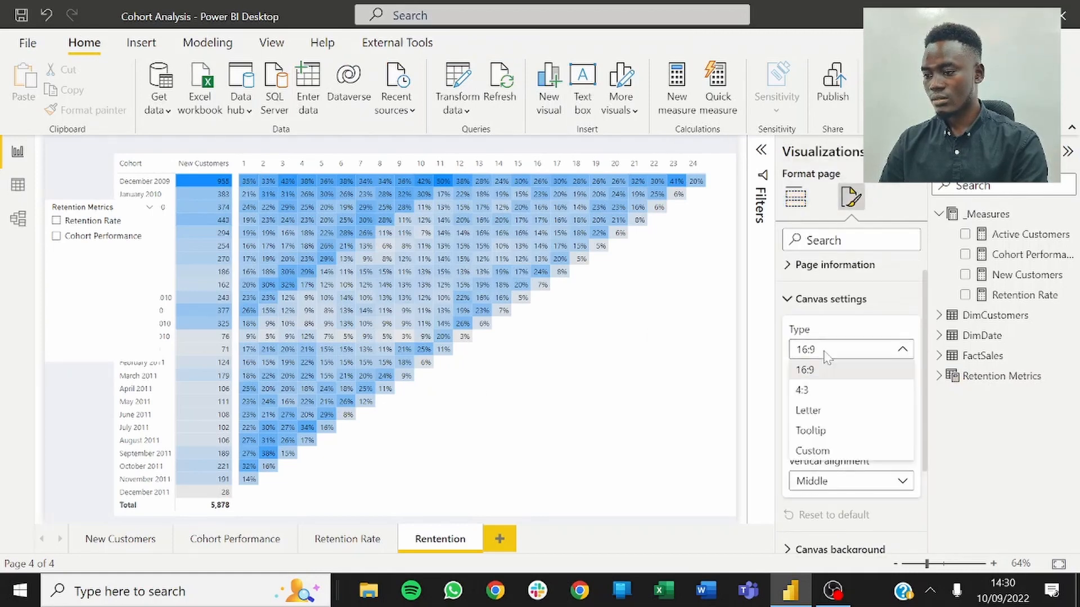
click(813, 450)
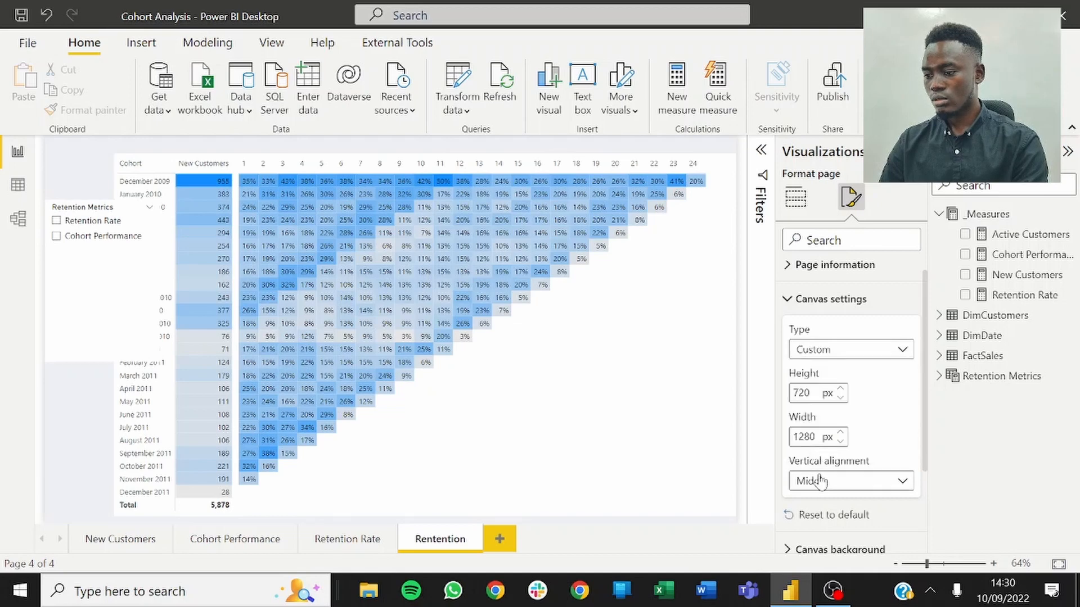
drag(816, 437, 778, 444)
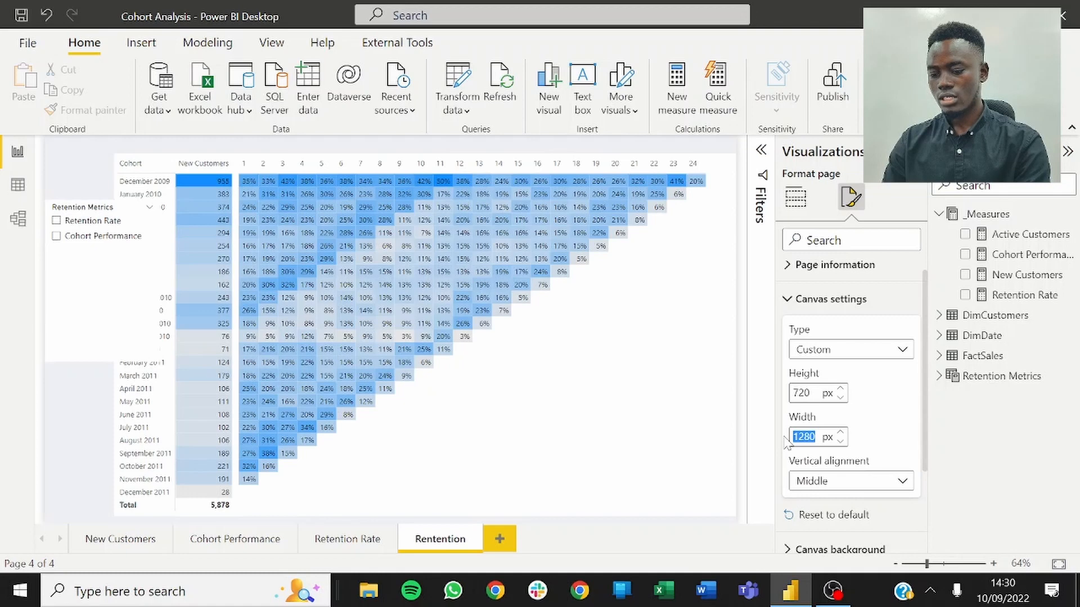
text(1500)
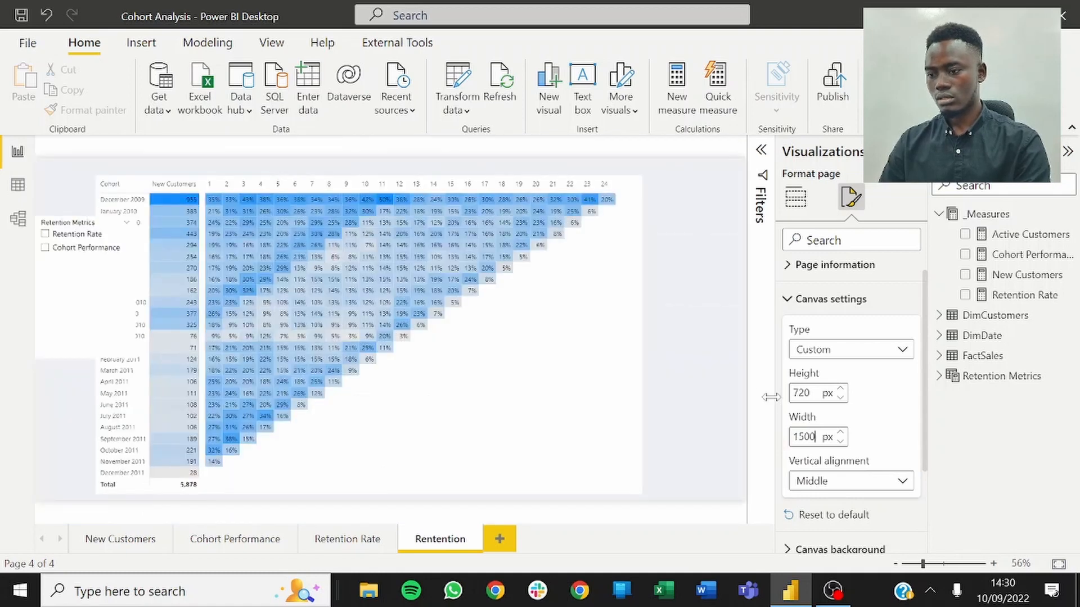
click(733, 398)
click(915, 151)
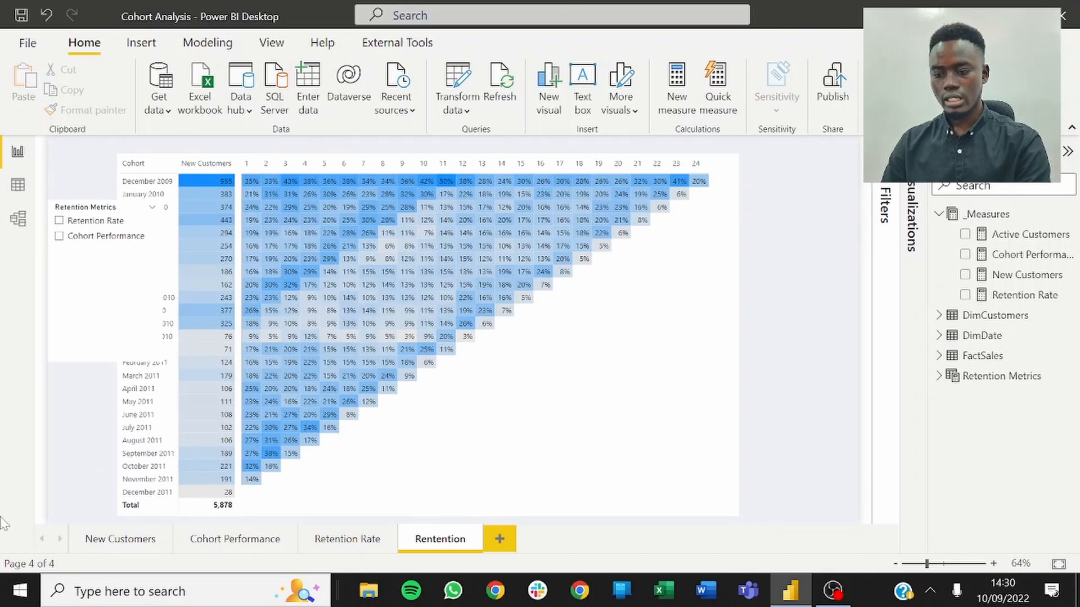
Step: Select the New Customers and retention matrices together and move them right to the page's right edge, clear of the slicer
click(249, 515)
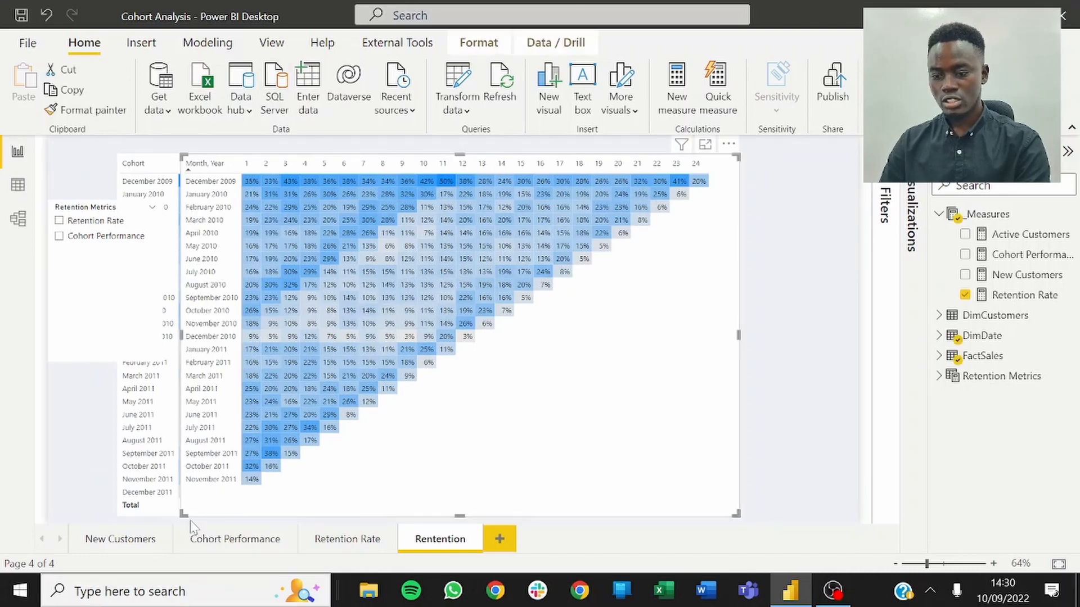
click(157, 521)
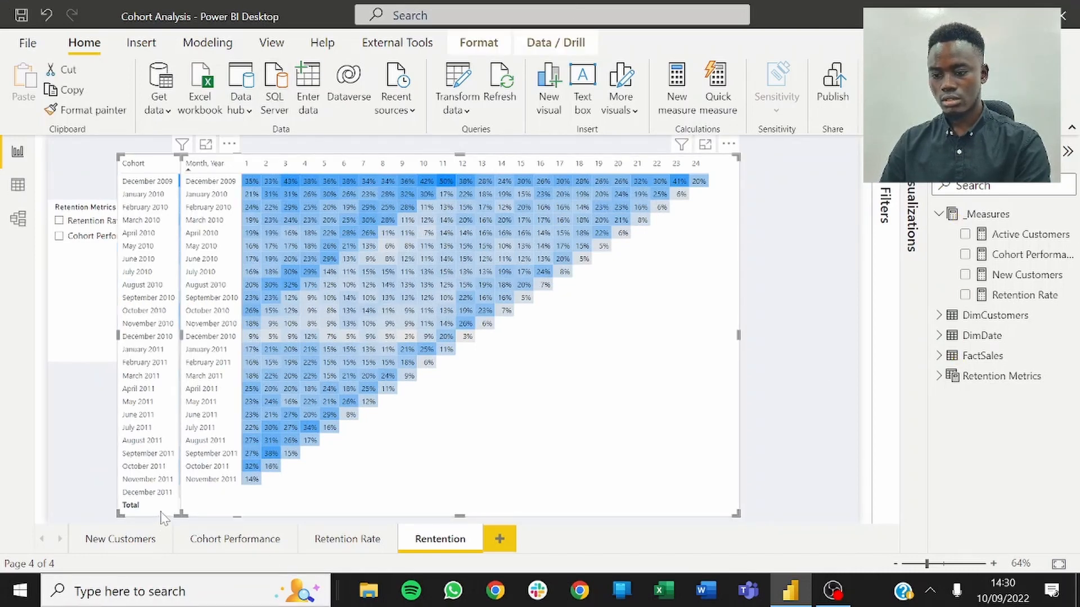
click(820, 426)
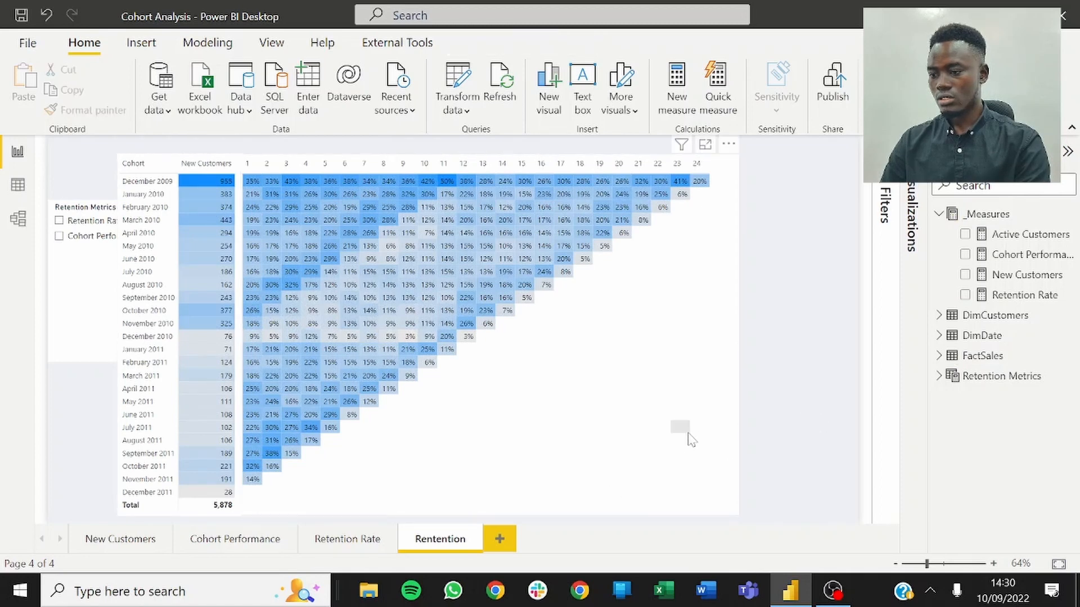
drag(691, 440, 798, 425)
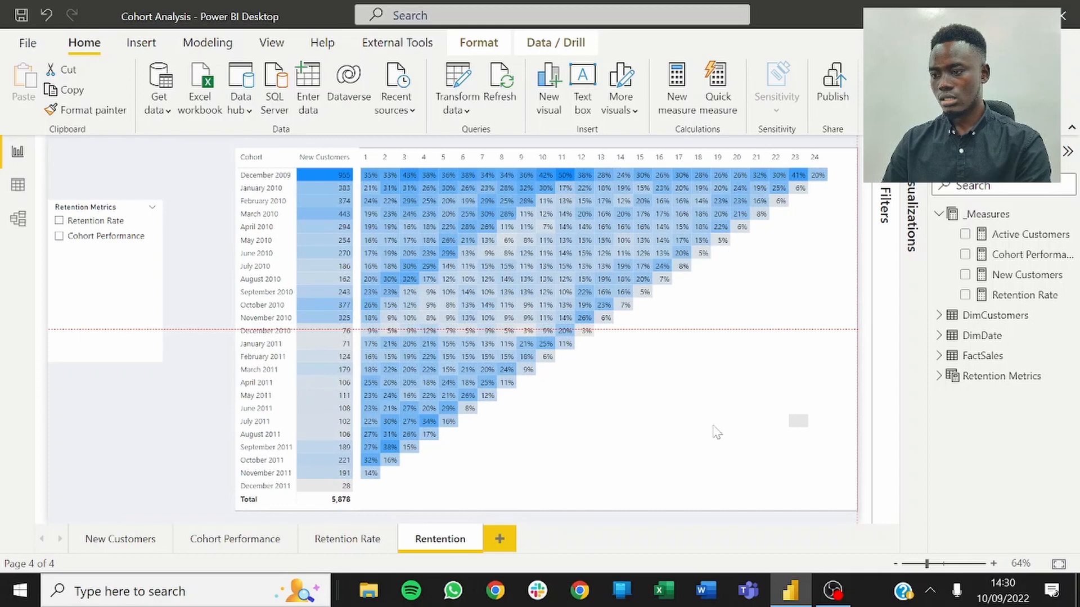
click(211, 360)
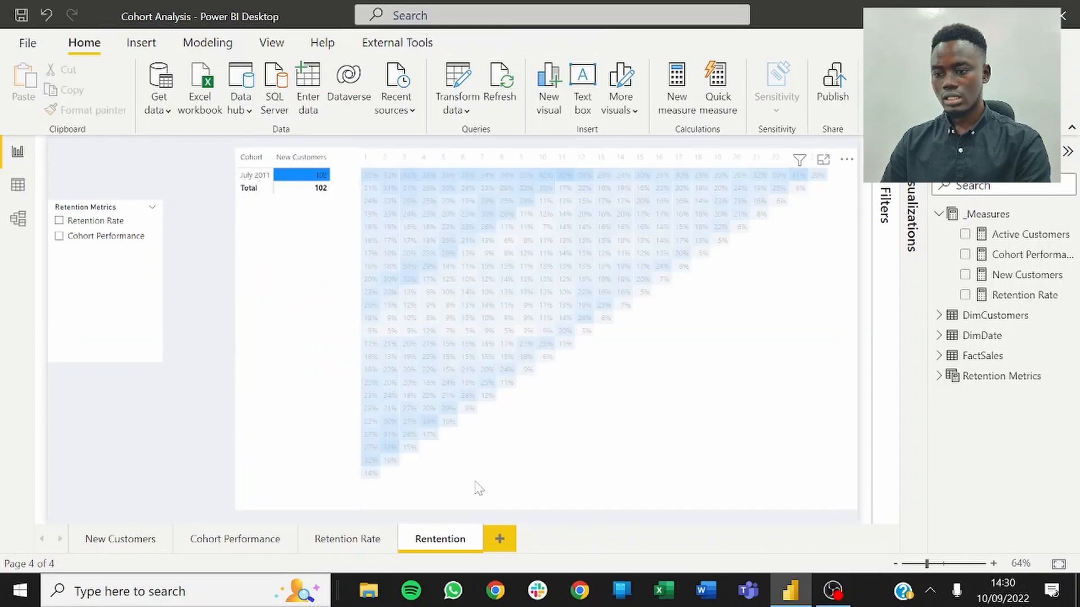
Step: Clear the cell selection in the retention matrix to remove its cross-filter from the New Customers matrix
click(429, 458)
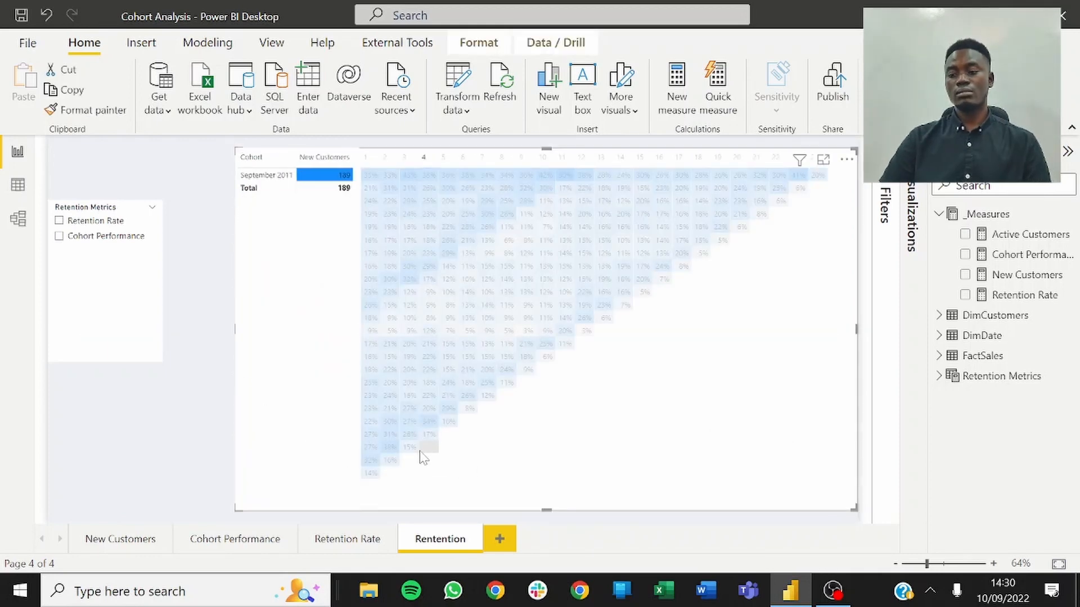
click(411, 451)
click(411, 451)
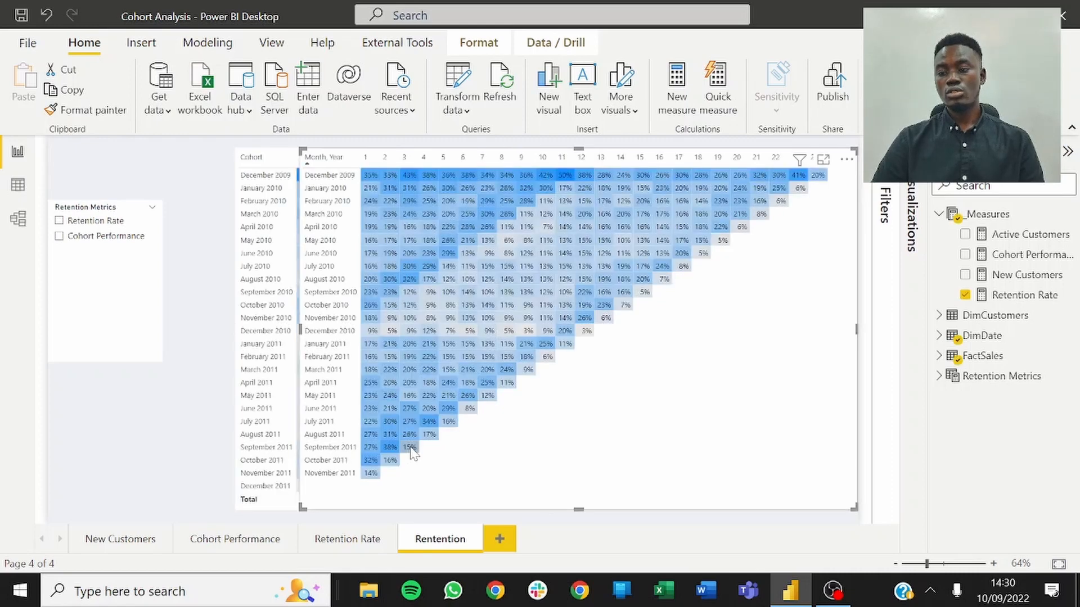
click(207, 434)
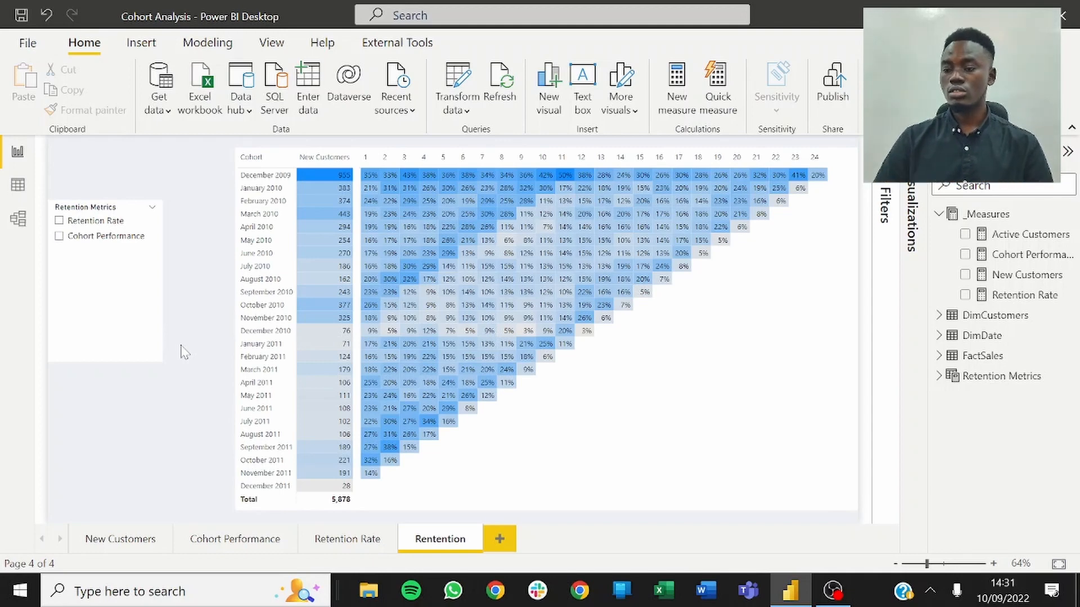
Step: Test the cross-filtering of the New Customers matrix with the March 2011, month 9 value in the retention matrix
click(576, 497)
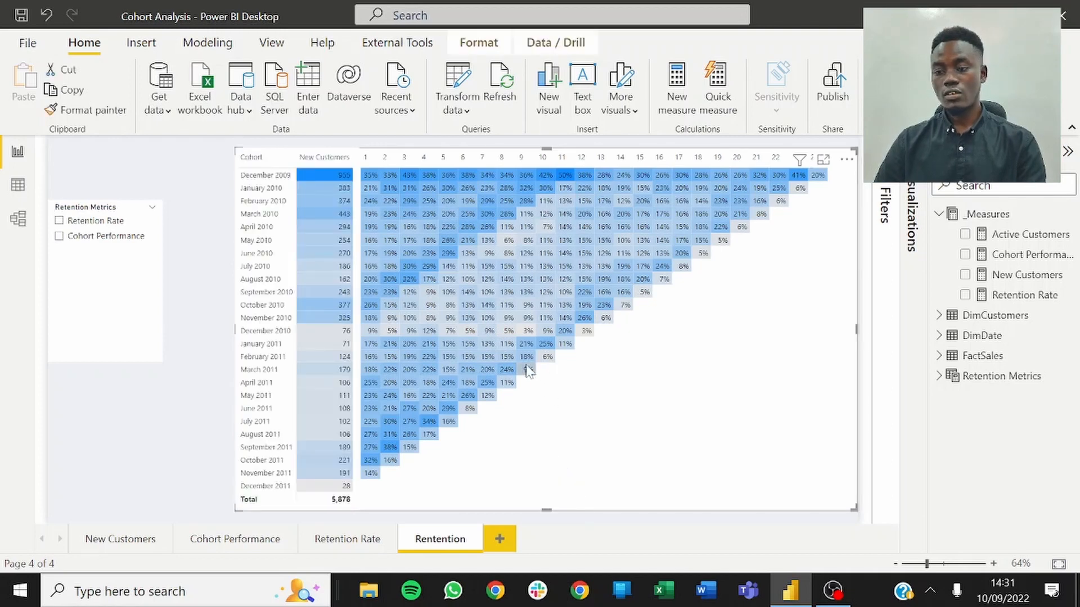
click(528, 370)
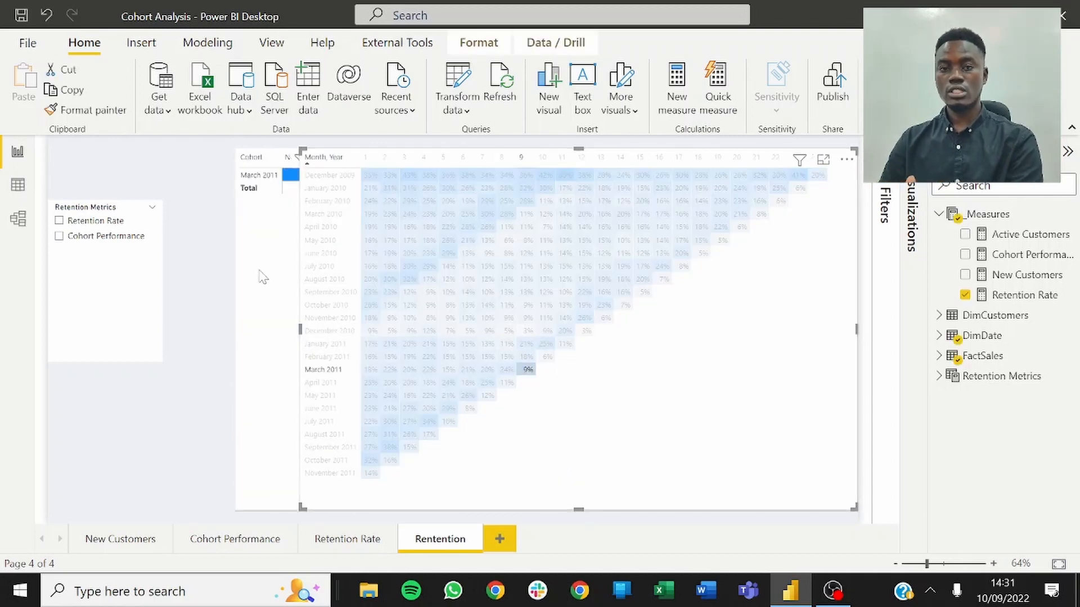
Step: Clear the March 2011, month 9 selection and turn on interaction editing for the retention matrix
click(529, 370)
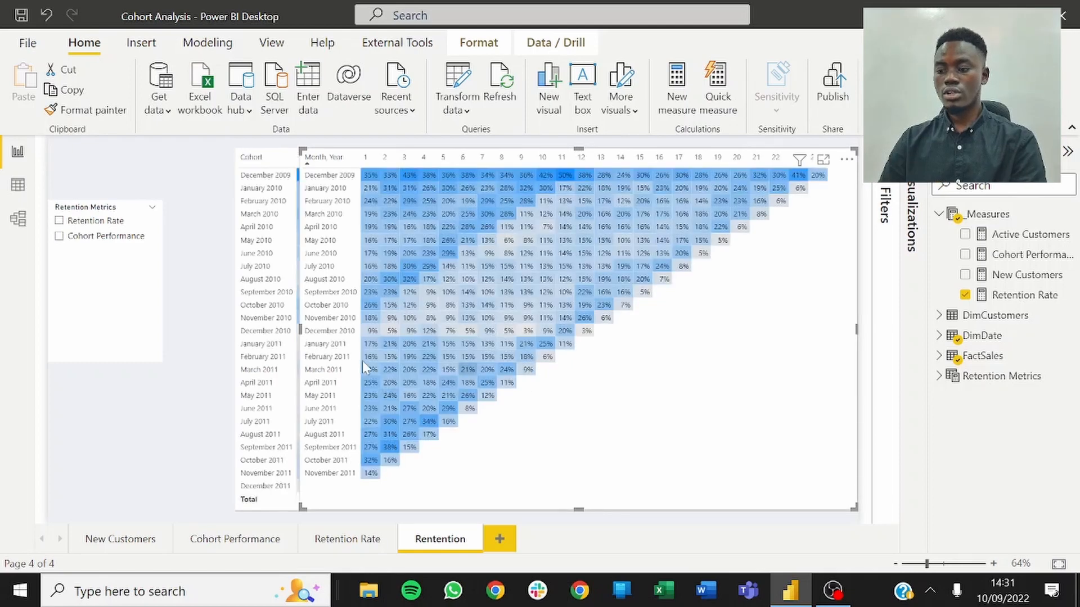
click(225, 318)
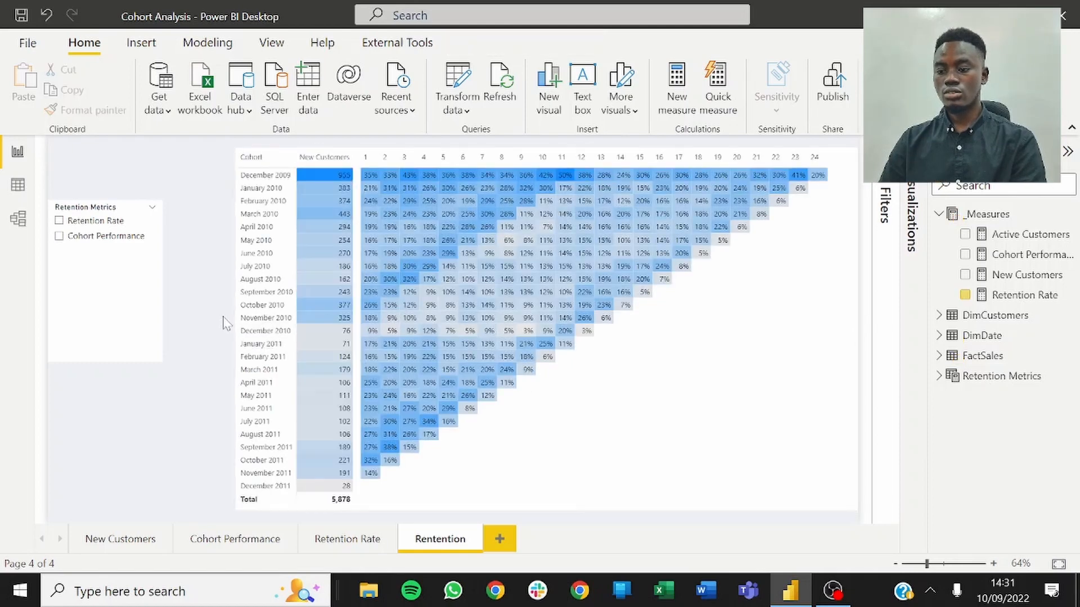
click(670, 509)
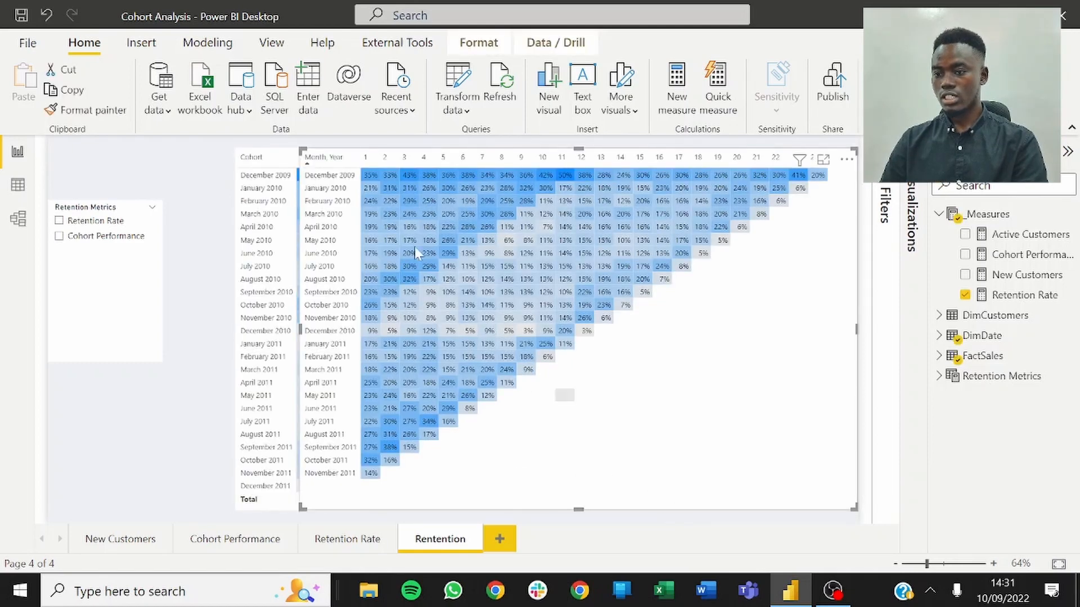
click(476, 48)
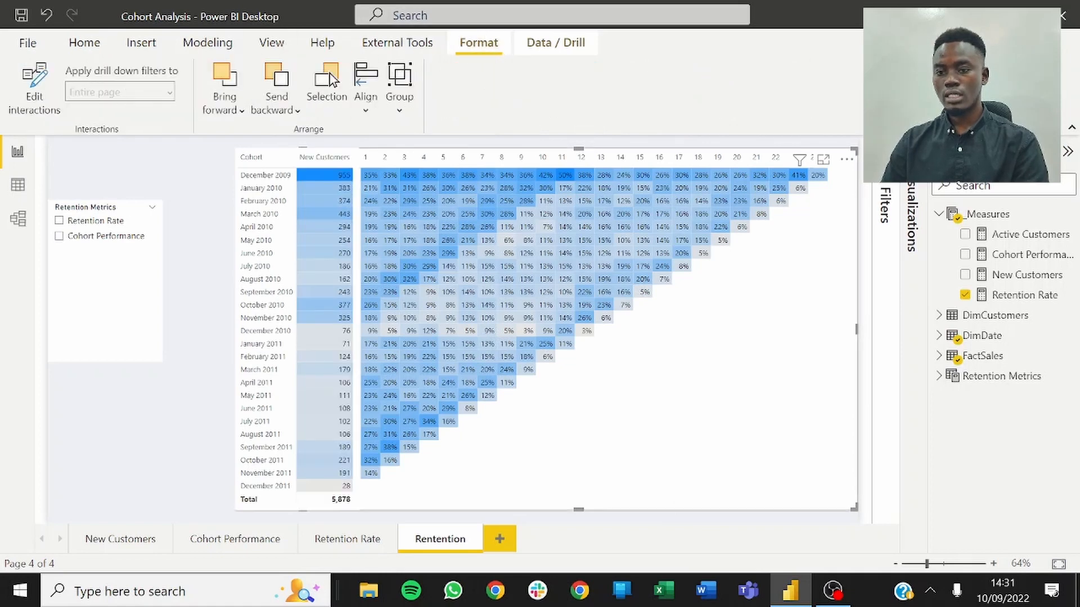
click(26, 99)
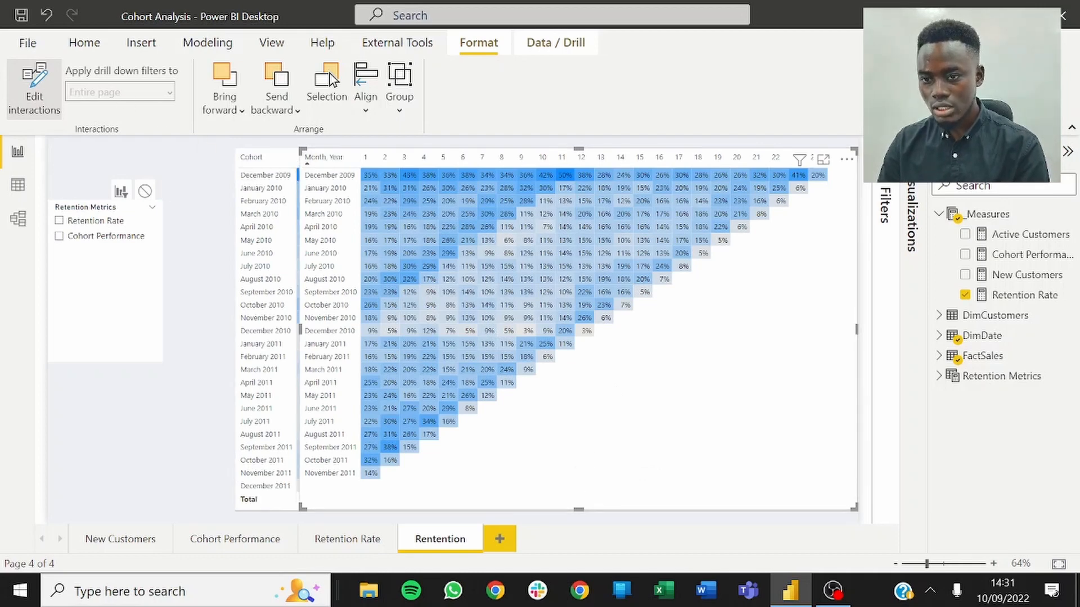
click(34, 83)
click(34, 83)
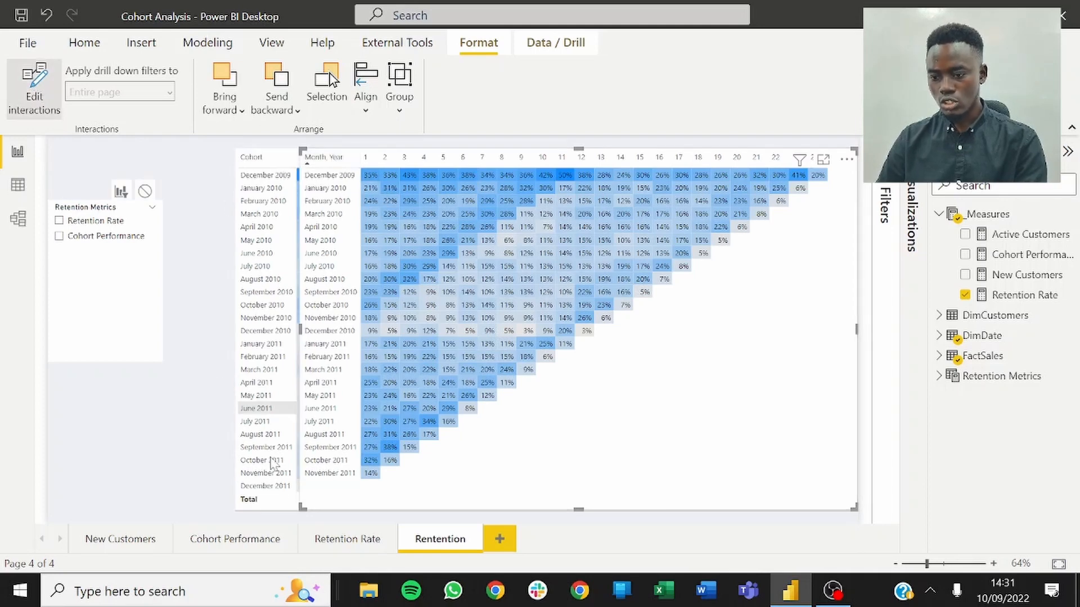
right_click(332, 507)
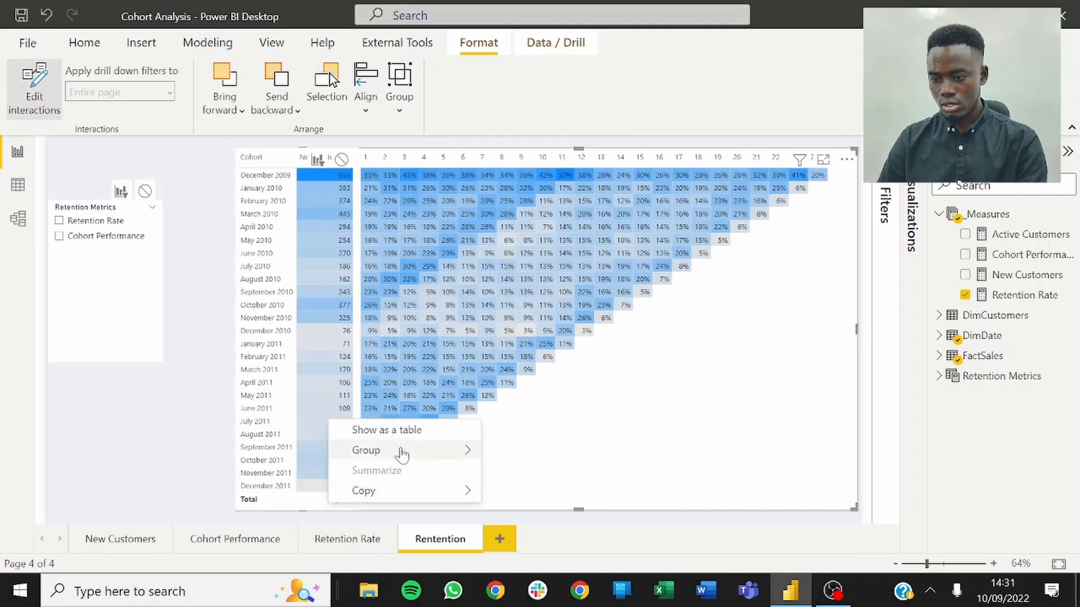
mouse_move(398, 451)
click(524, 472)
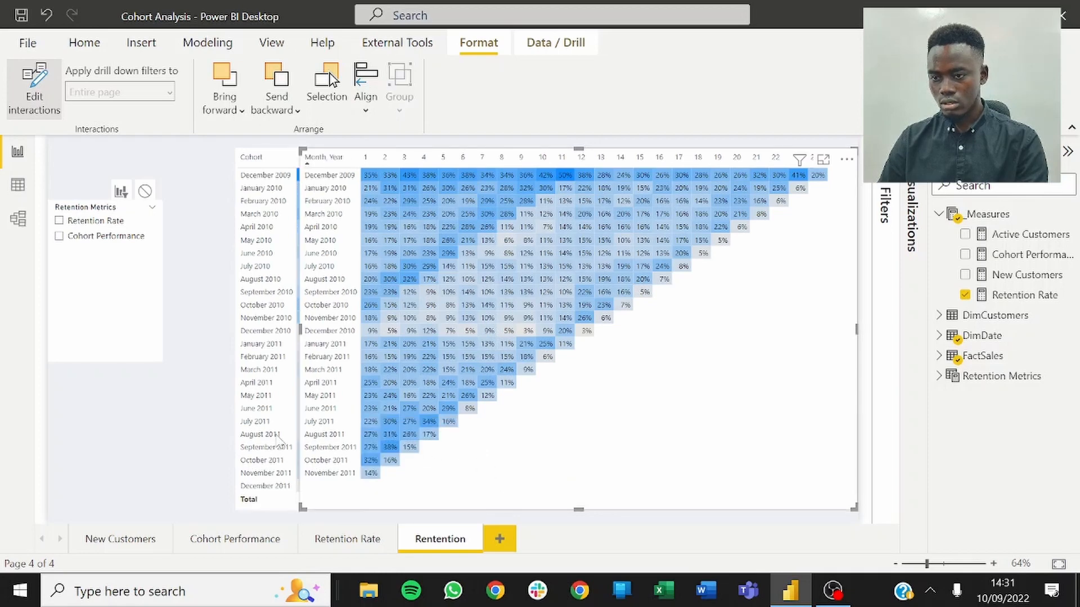
click(762, 508)
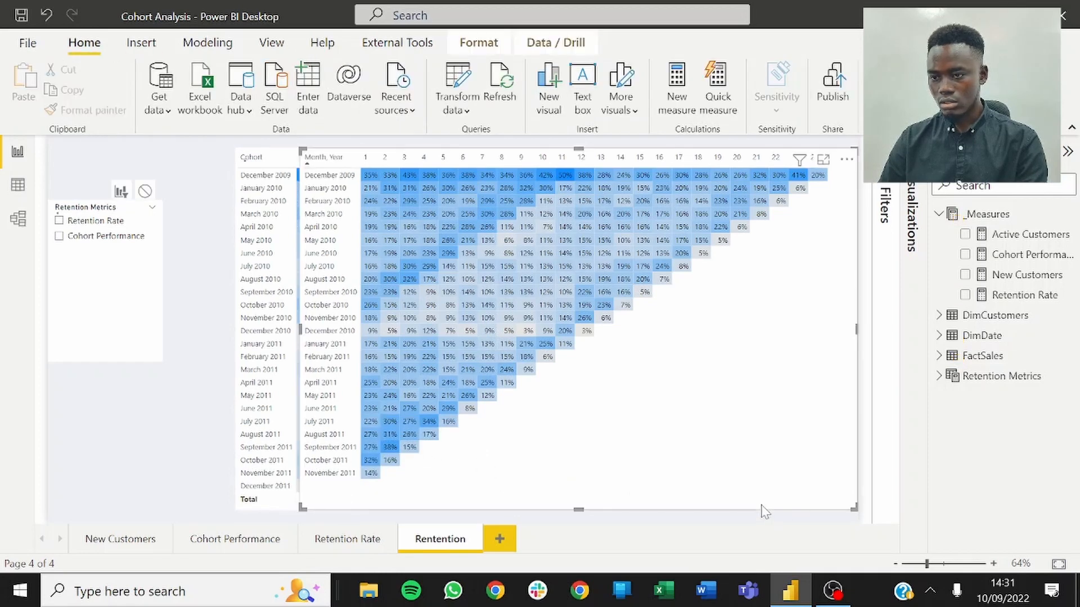
click(479, 42)
click(25, 99)
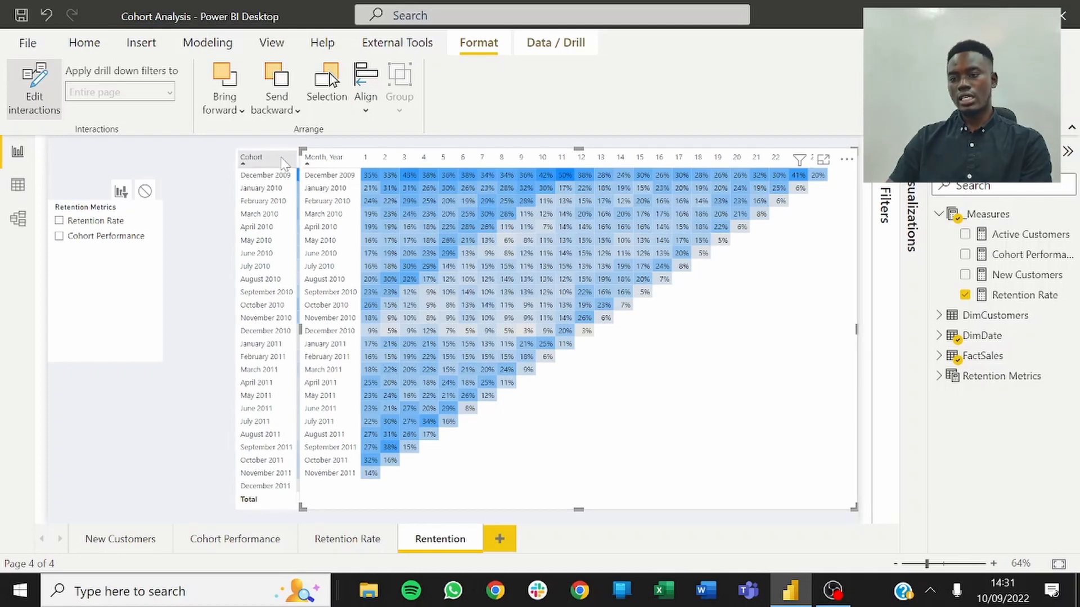
Step: Move the New Customers matrix left of the retention matrix, and set the retention matrix's interaction on it to None, testing with October 2010, month 10
click(208, 494)
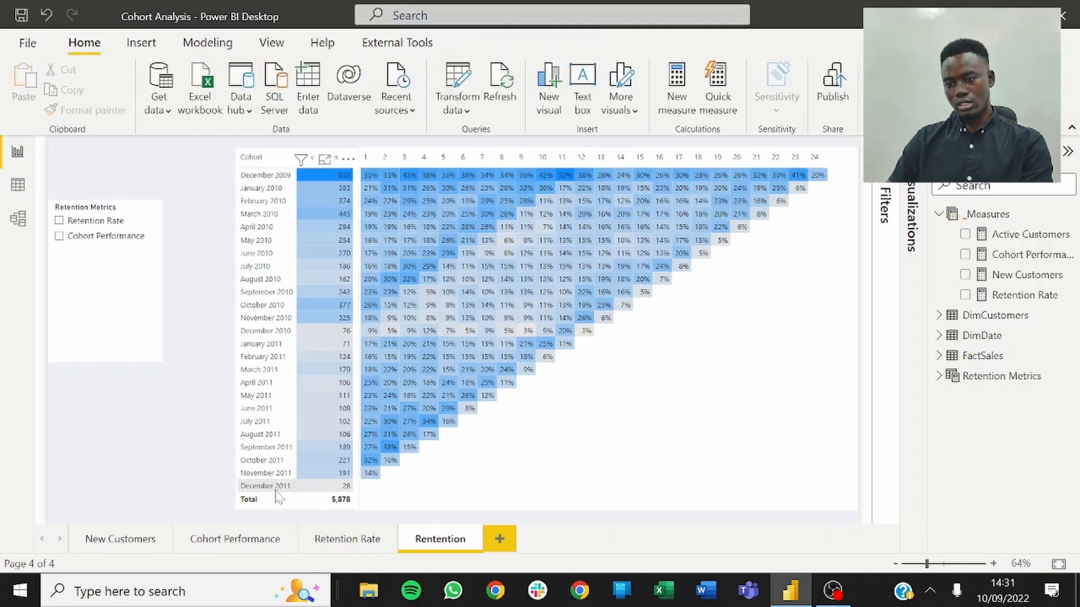
drag(281, 515, 231, 513)
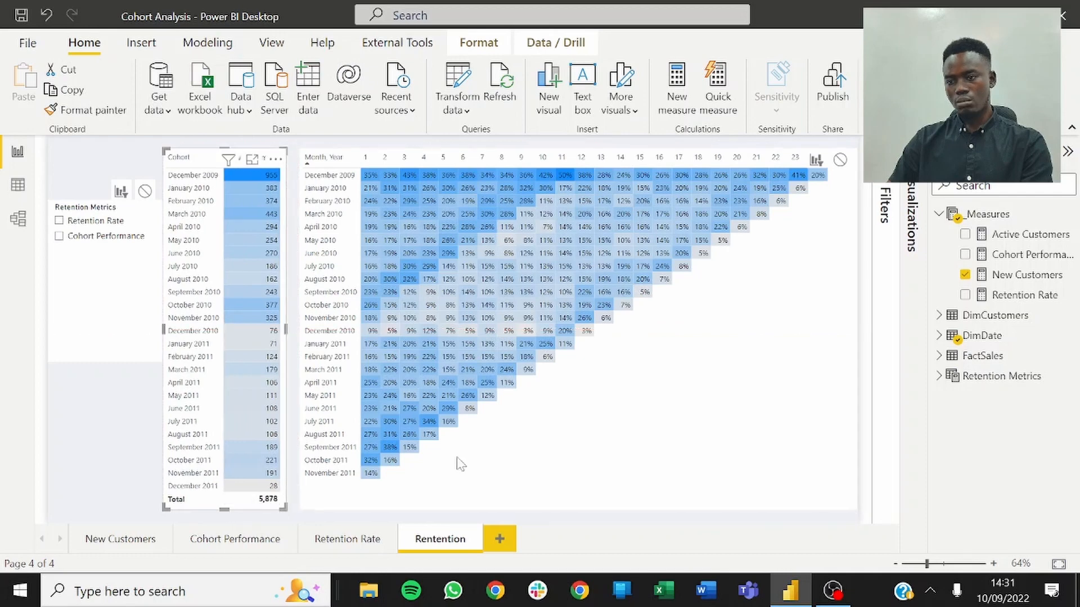
click(611, 508)
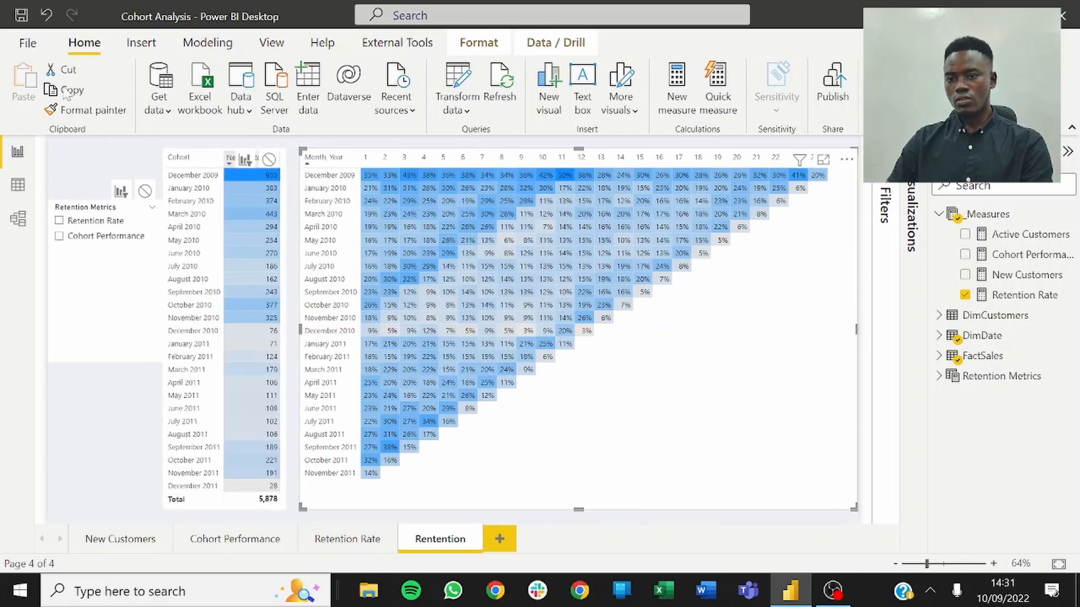
click(458, 44)
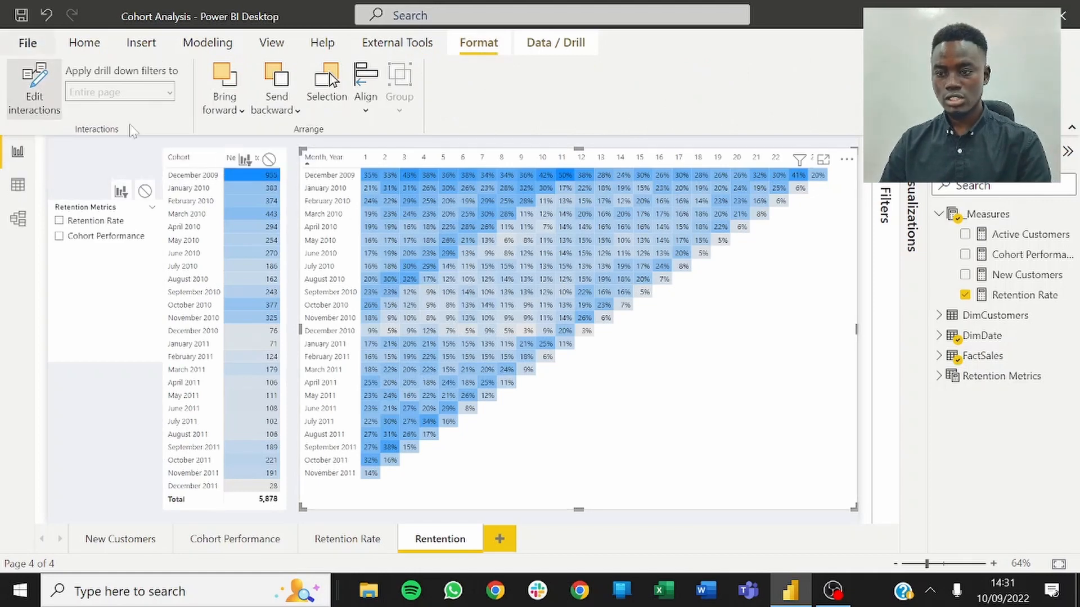
click(270, 161)
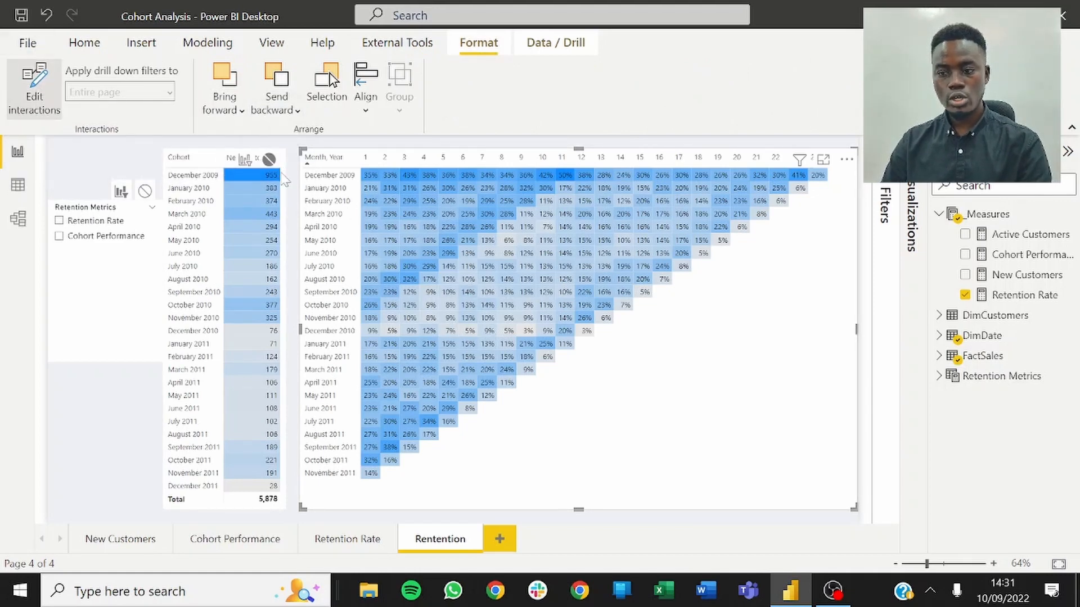
click(548, 305)
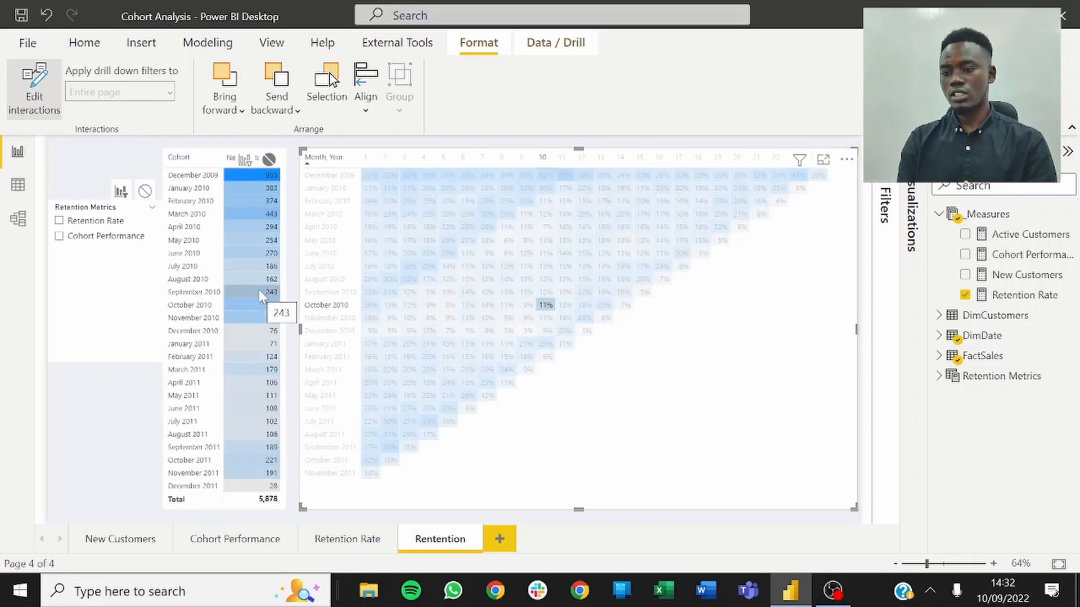
Step: Set the New Customers matrix's interaction on the retention matrix to None, and test it with the November 2010 cohort
click(260, 292)
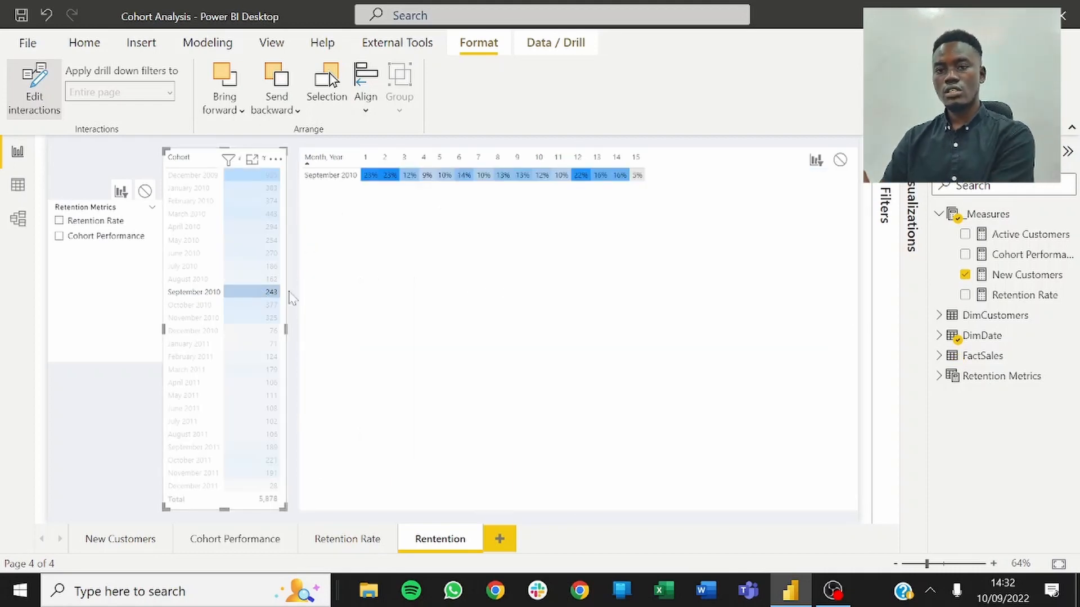
click(842, 163)
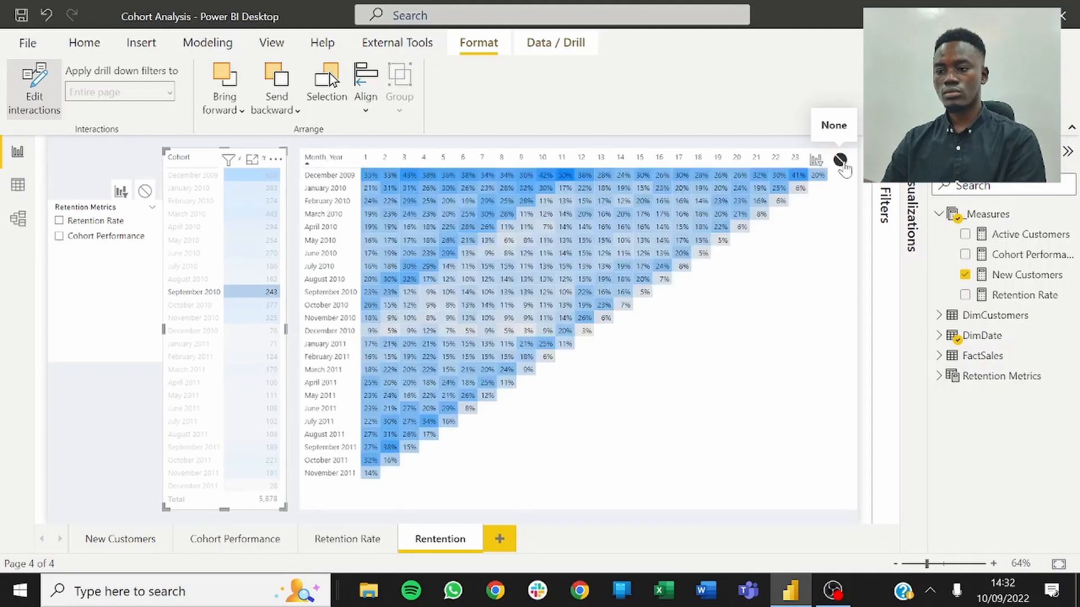
click(508, 318)
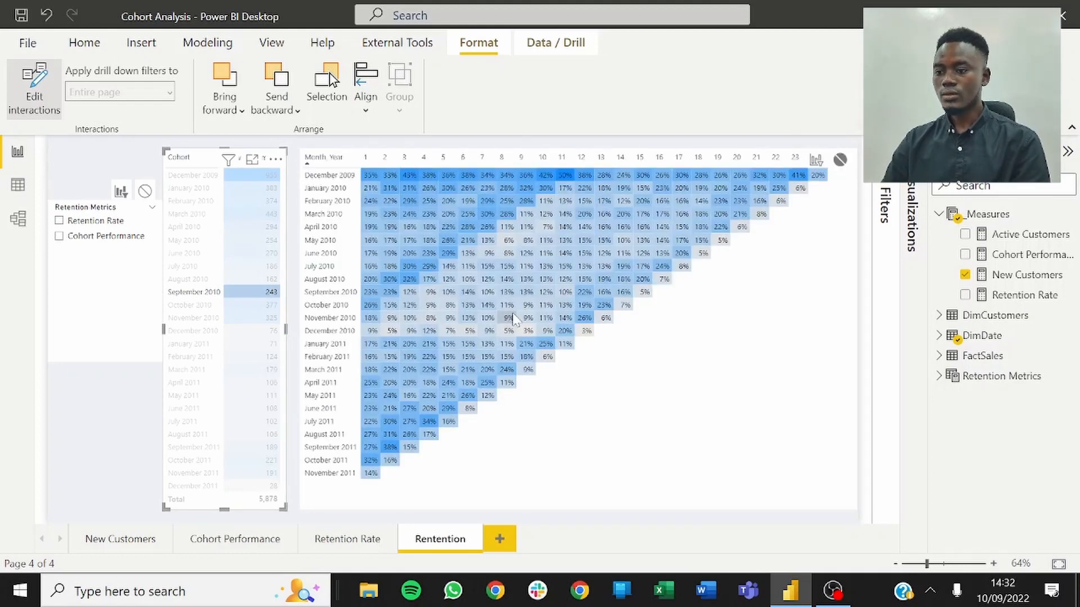
click(254, 317)
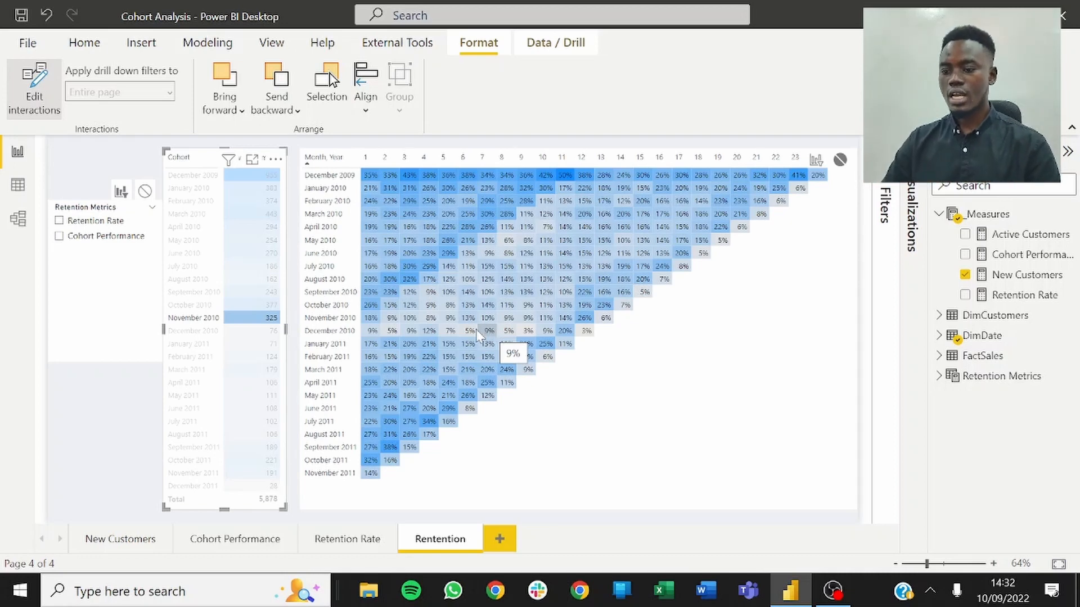
click(243, 319)
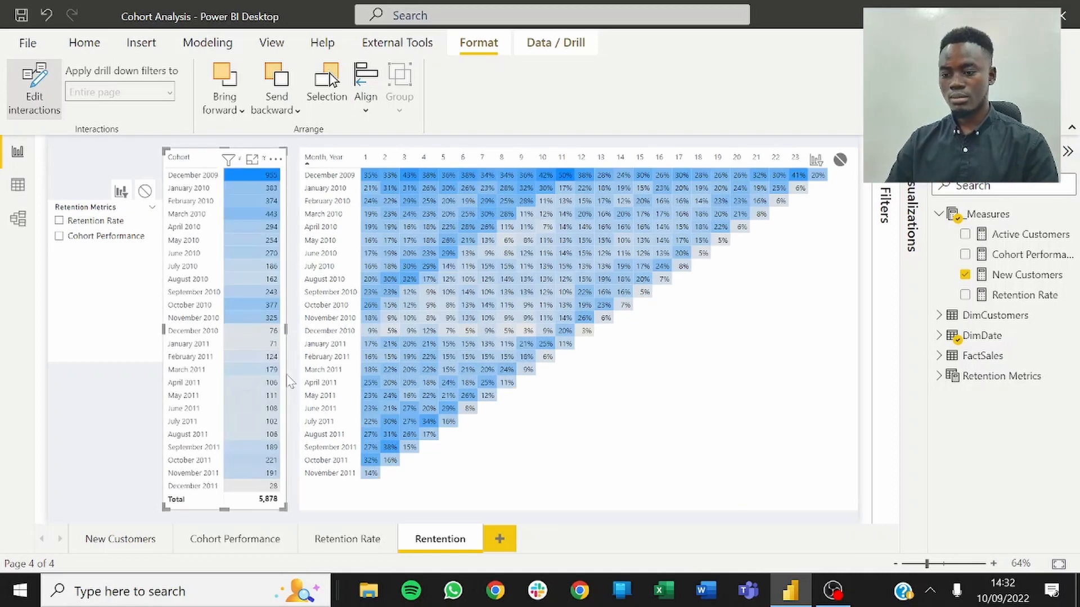
Step: Move the New Customers matrix back right so it covers the retention matrix's month-year column
click(147, 445)
drag(234, 509, 304, 509)
click(209, 487)
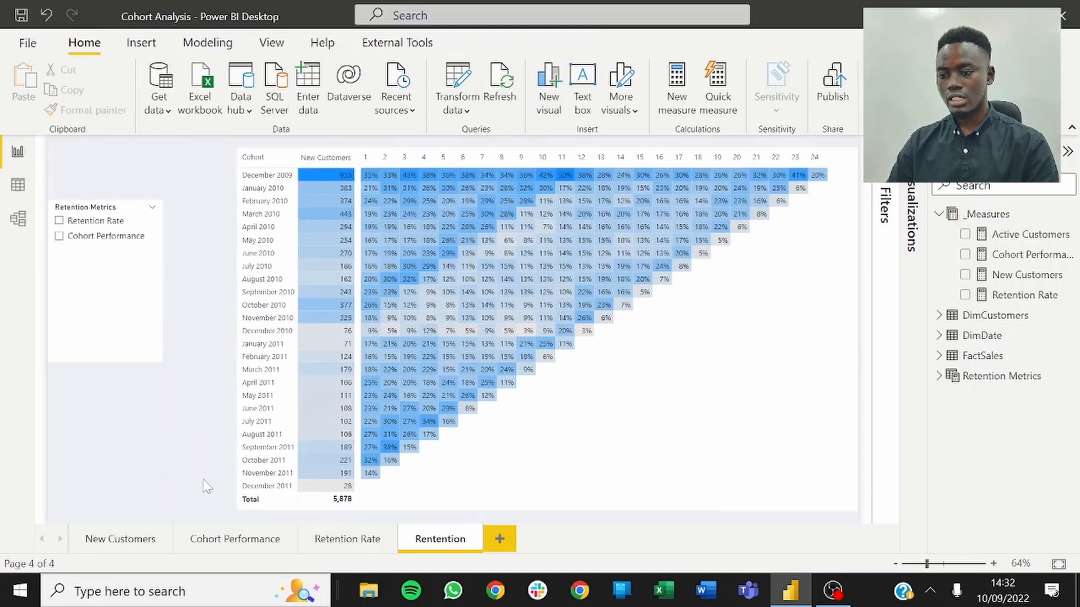
click(319, 505)
click(390, 510)
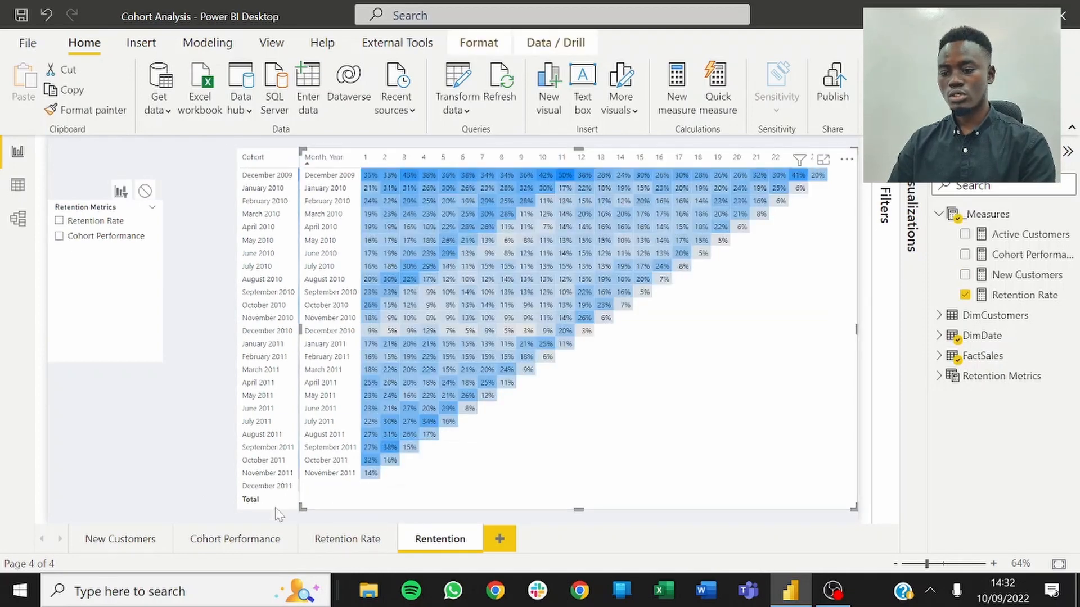
ctrl+click(275, 509)
click(208, 474)
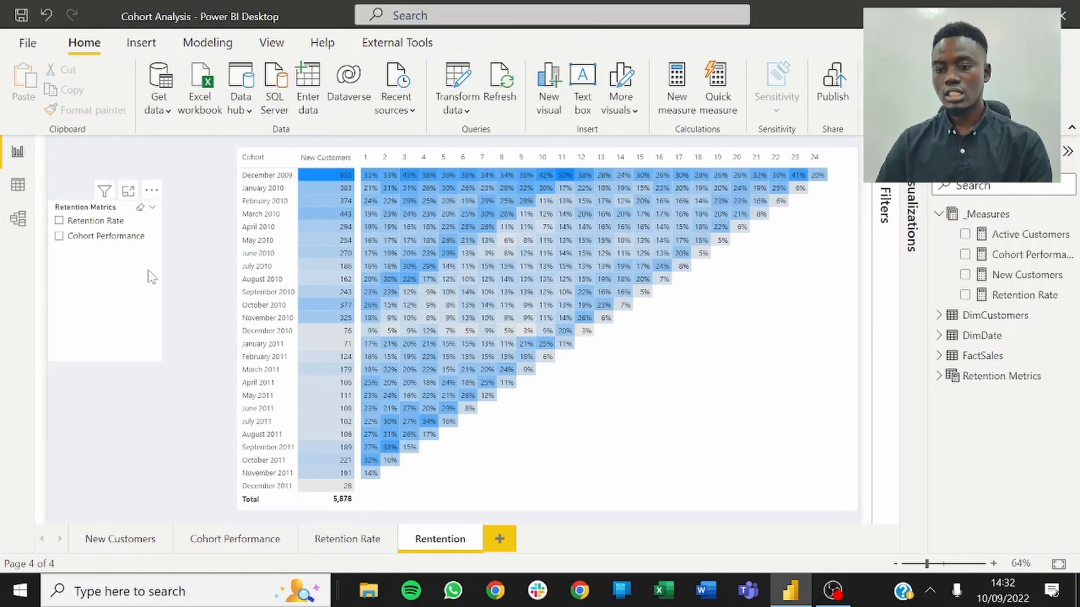
Step: Move the Retention Metrics slicer right, into the gap beside the New Customers matrix
drag(150, 277, 164, 275)
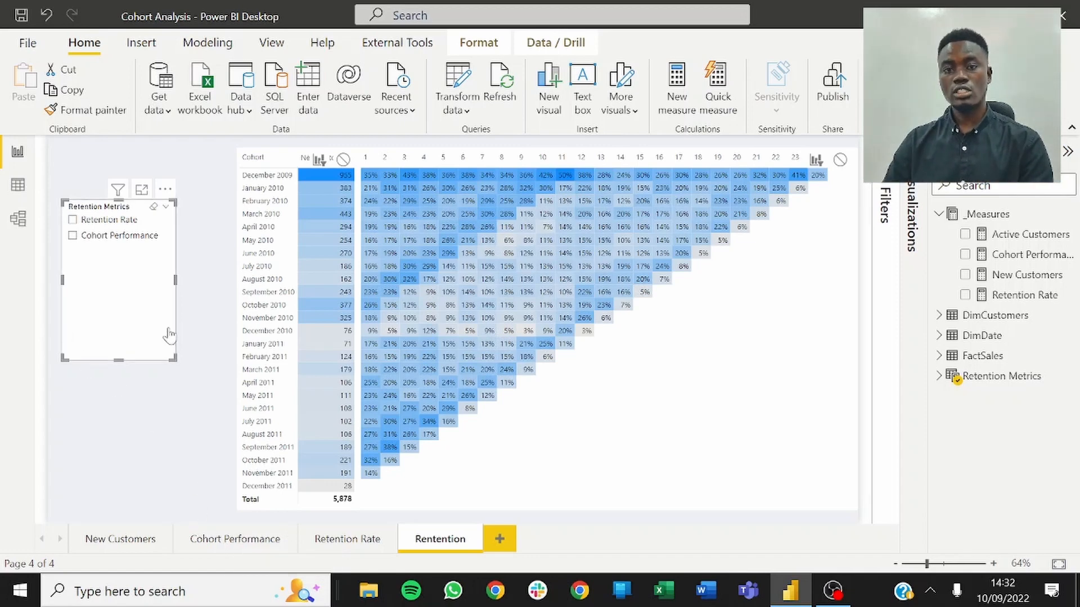
drag(169, 335, 190, 342)
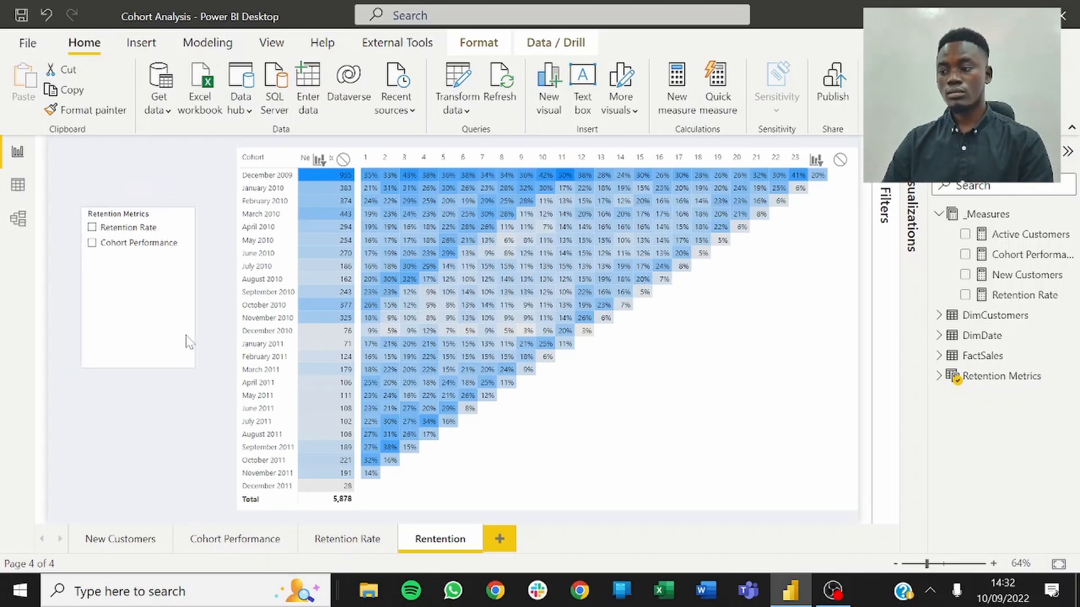
Step: Examine the DAX definition of the Retention Metrics field parameter
click(940, 378)
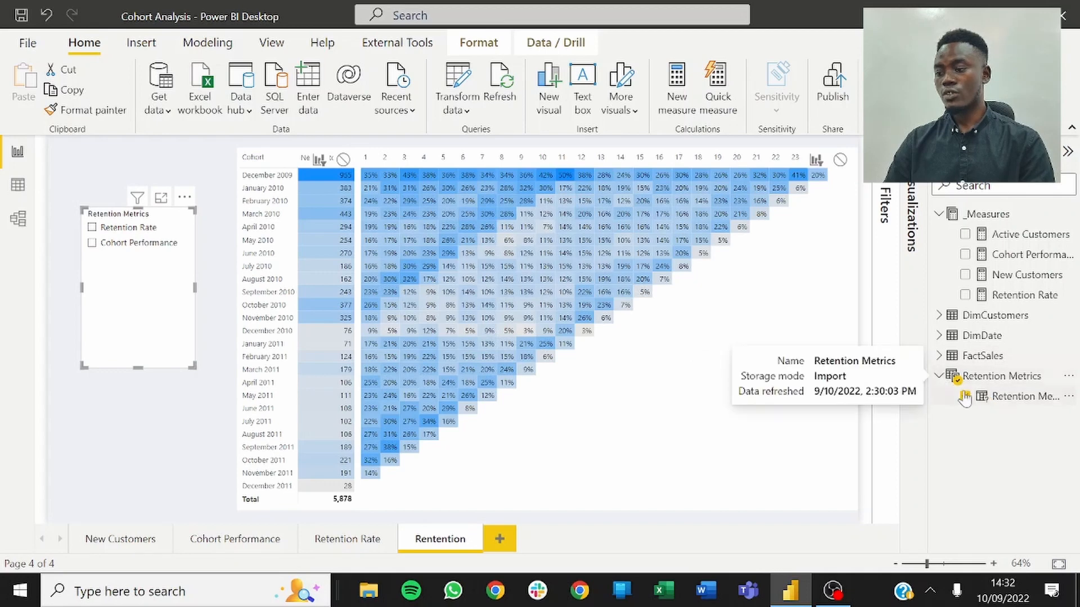
click(1014, 397)
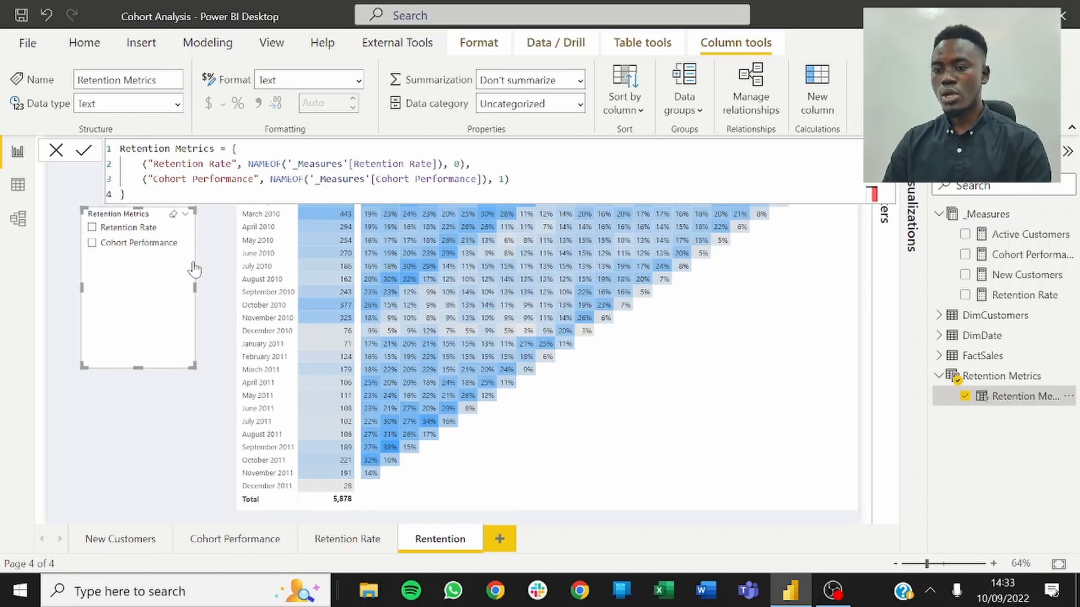
click(211, 249)
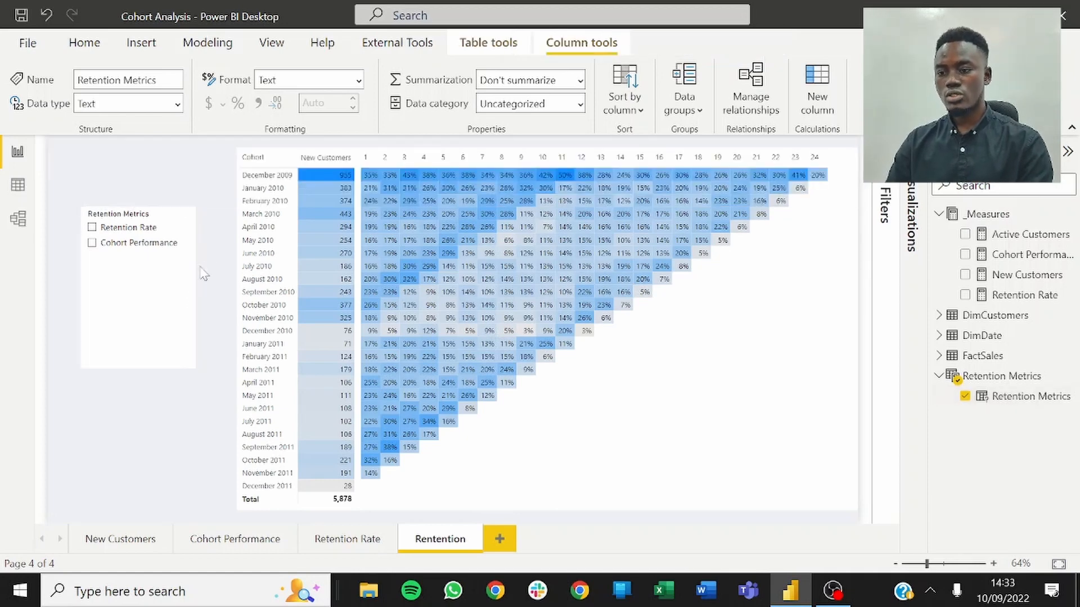
Step: Turn on Single select in the Retention Metrics slicer's selection settings
click(179, 318)
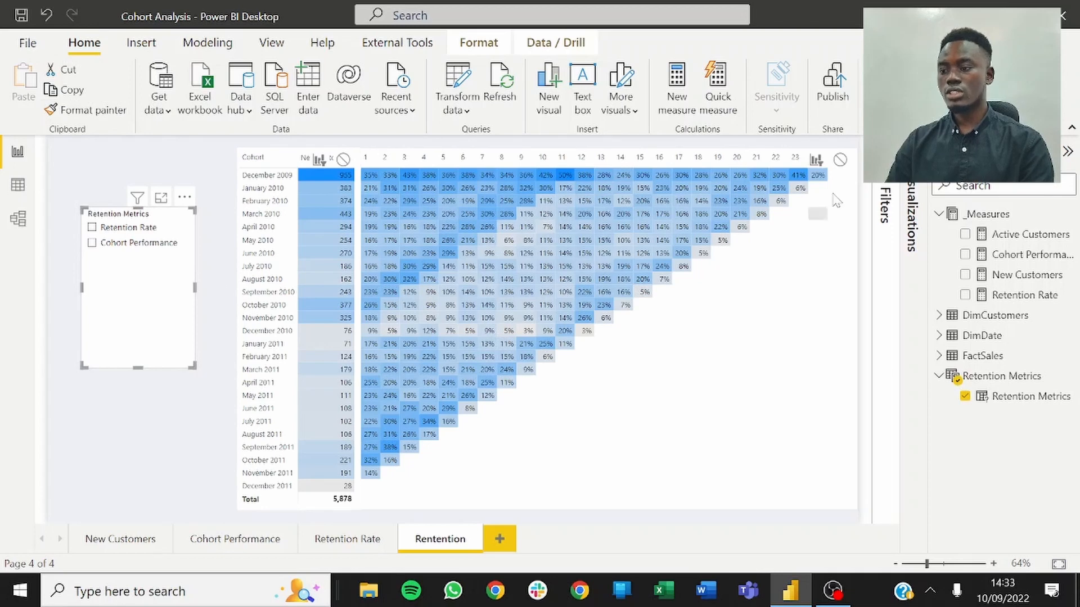
click(911, 219)
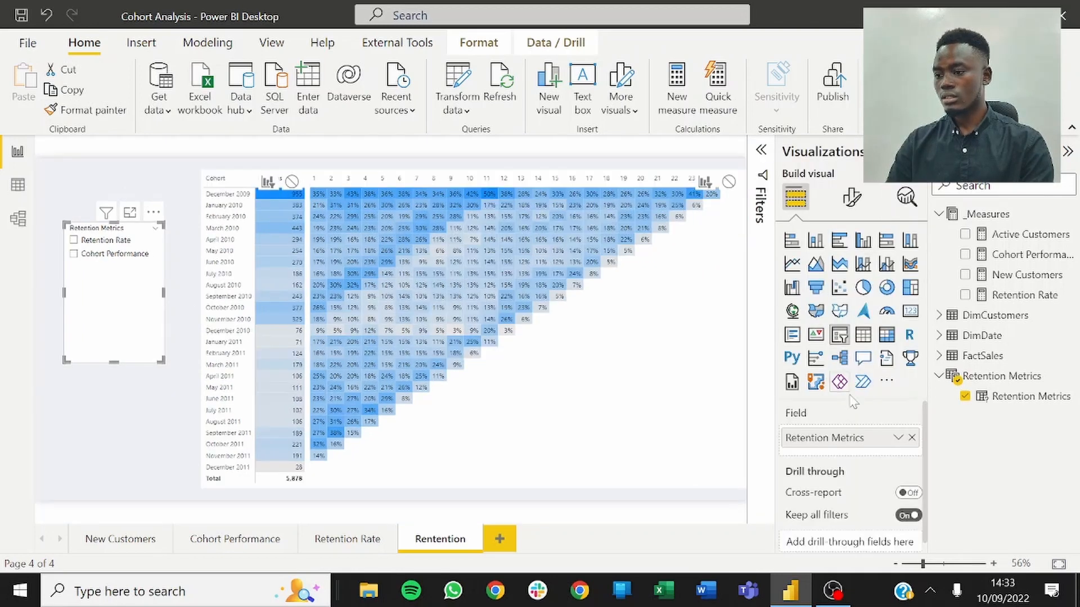
click(851, 203)
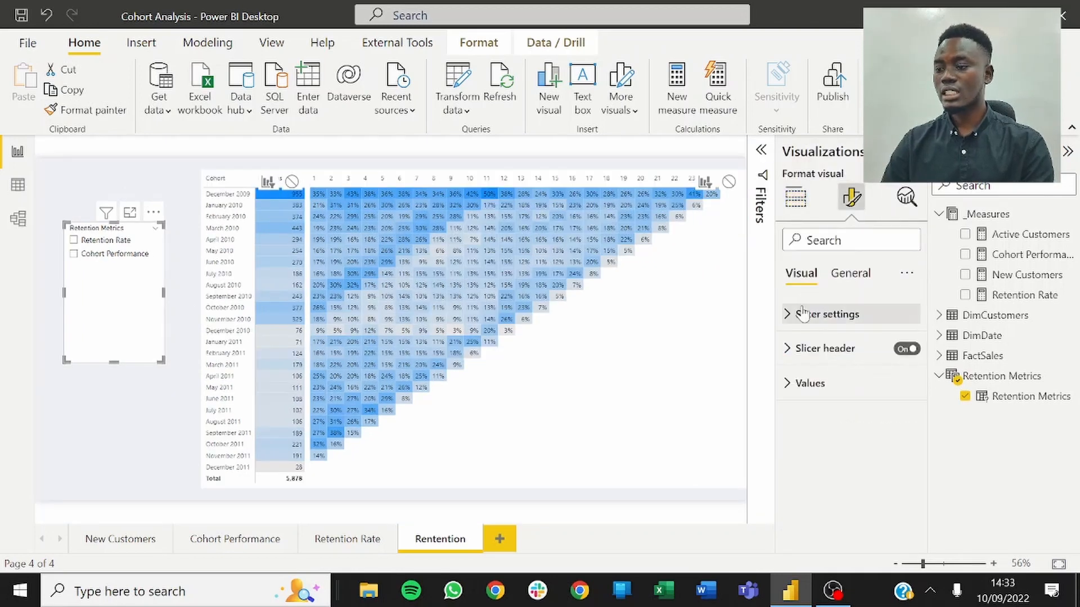
click(799, 313)
click(823, 432)
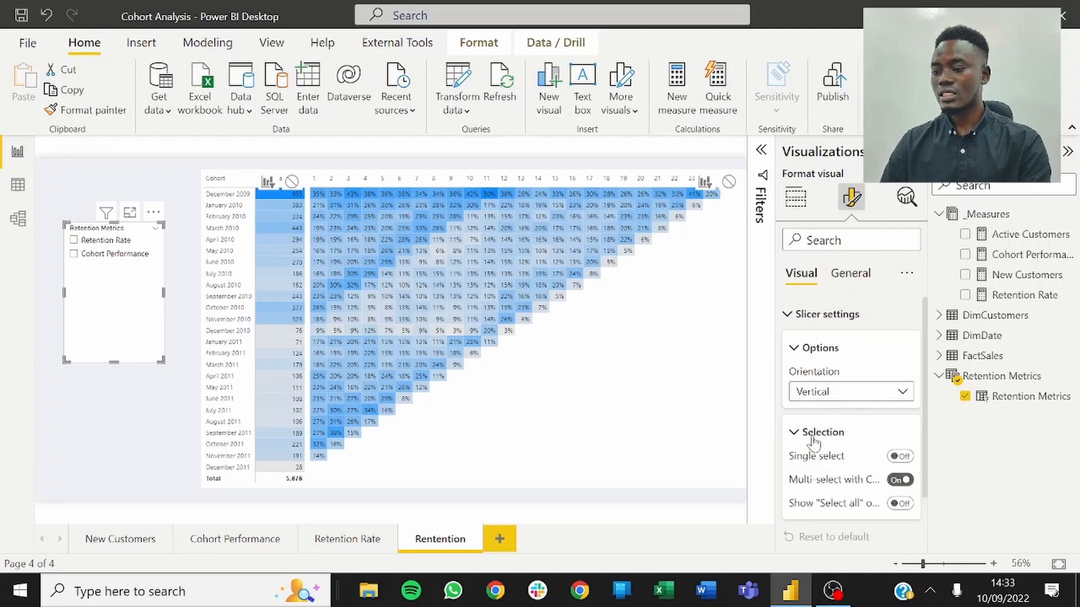
click(899, 458)
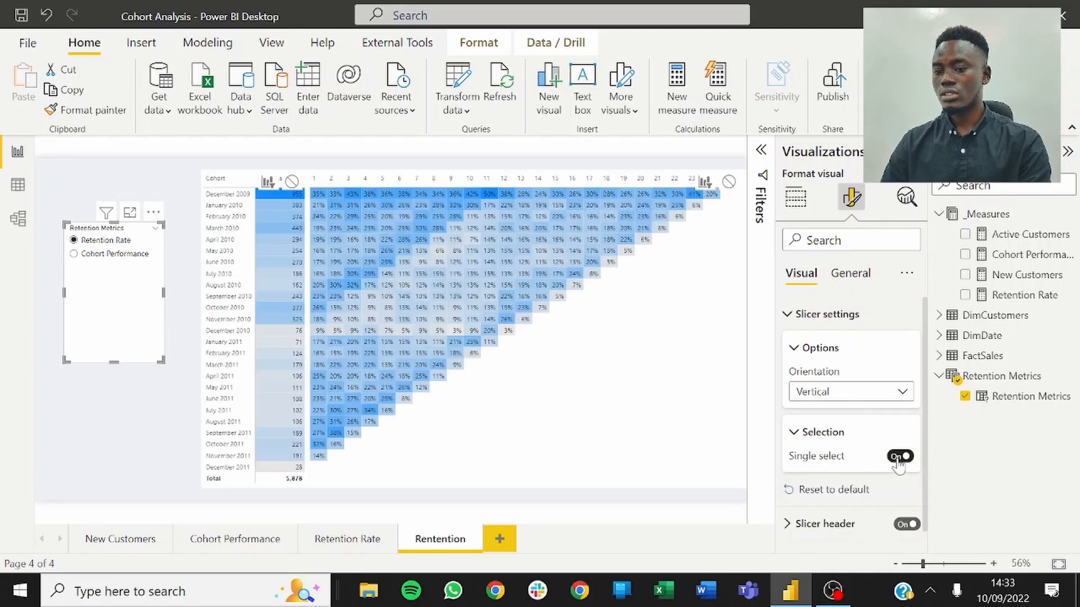
click(132, 409)
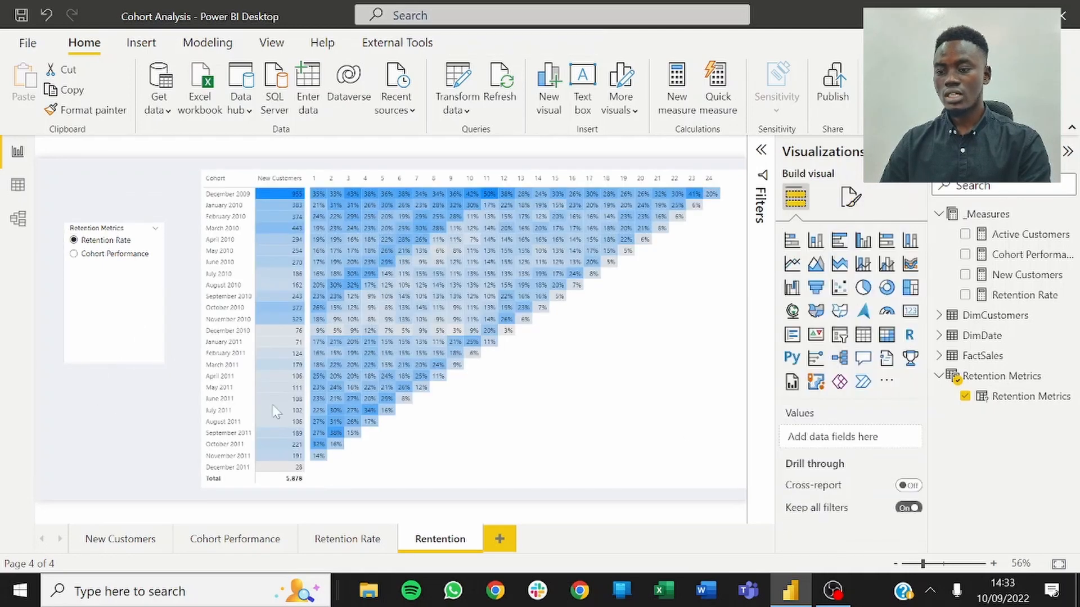
click(514, 483)
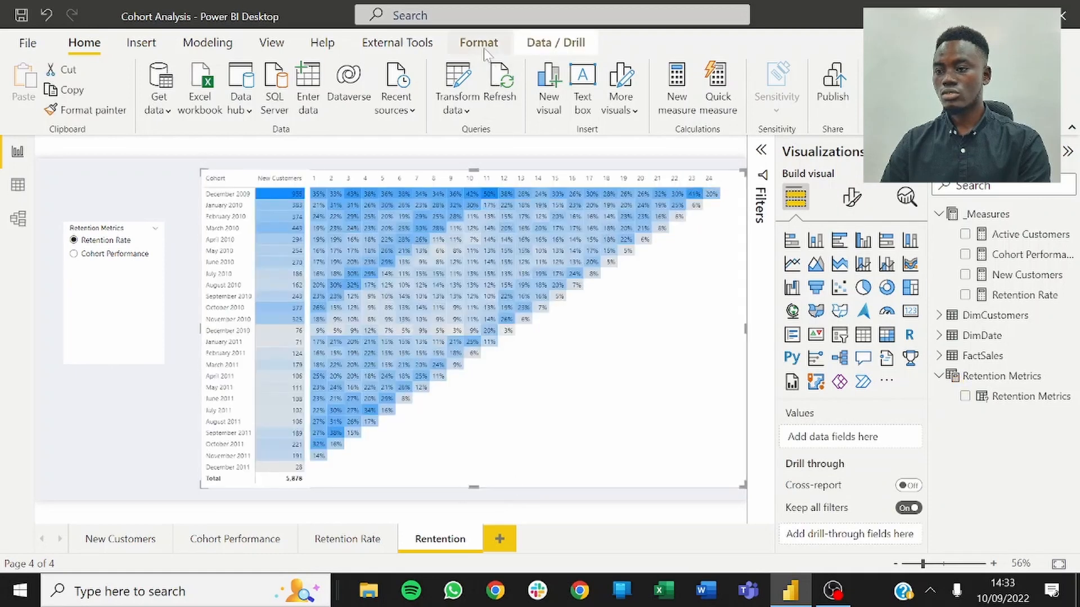
click(479, 42)
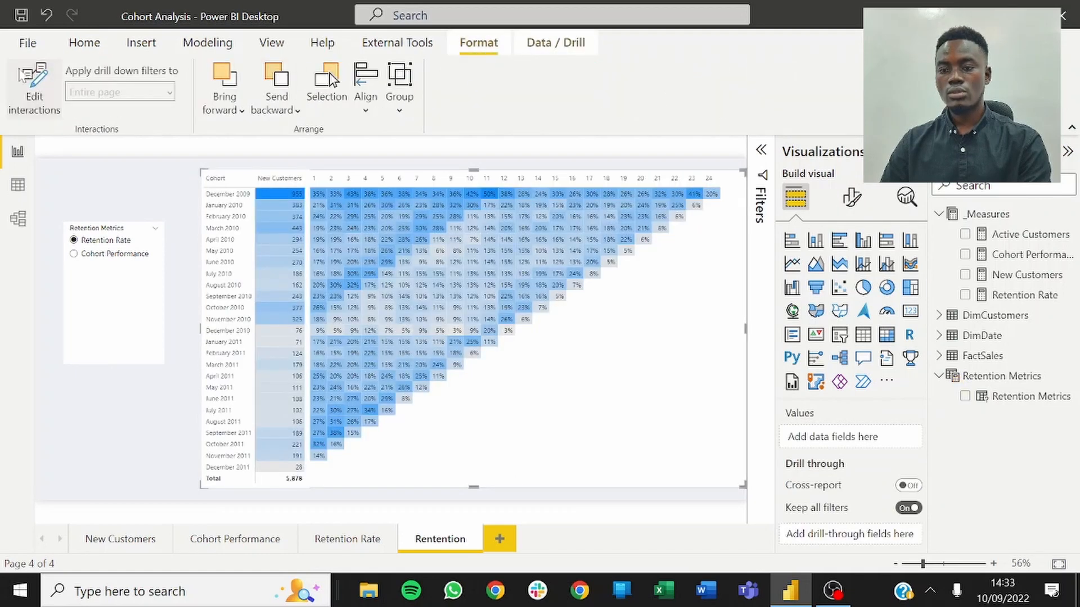
click(180, 430)
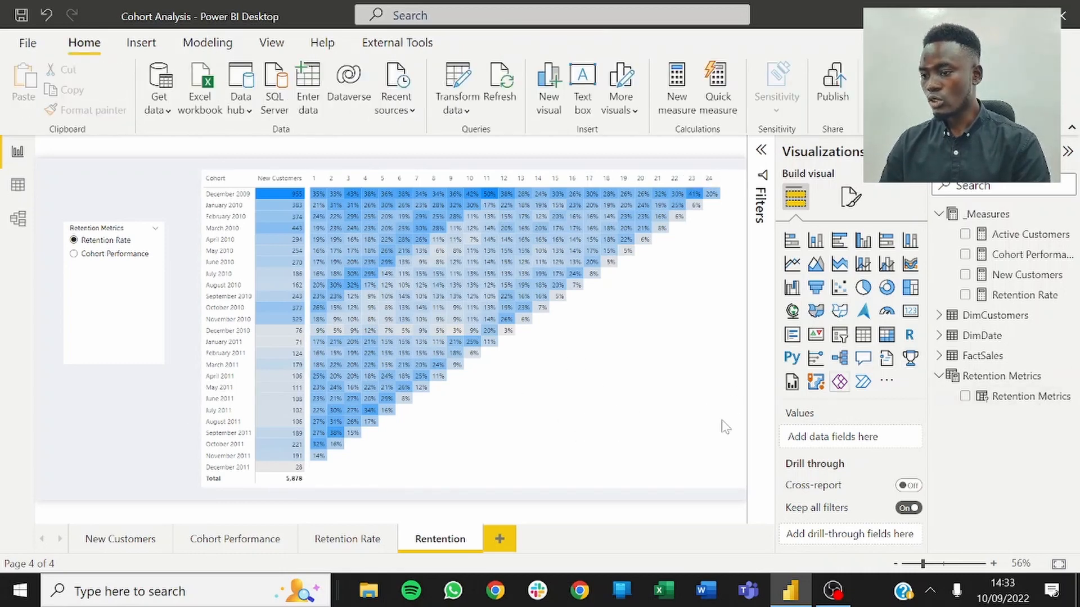
Step: Replace the Retention Rate measure in the retention matrix's values with the Retention Metrics field parameter
click(697, 481)
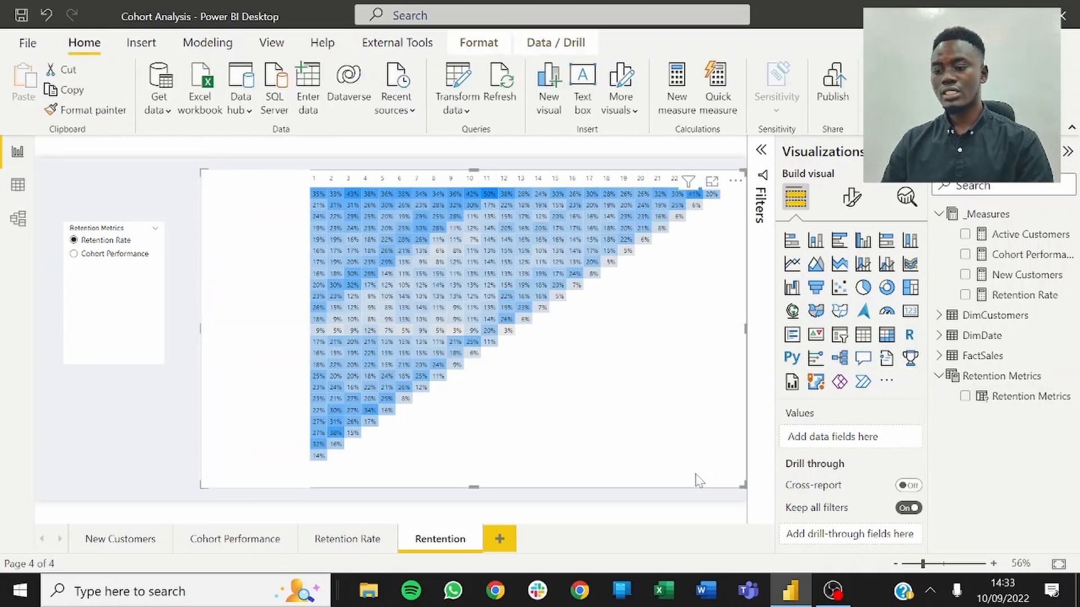
scroll(850, 450, down, 1)
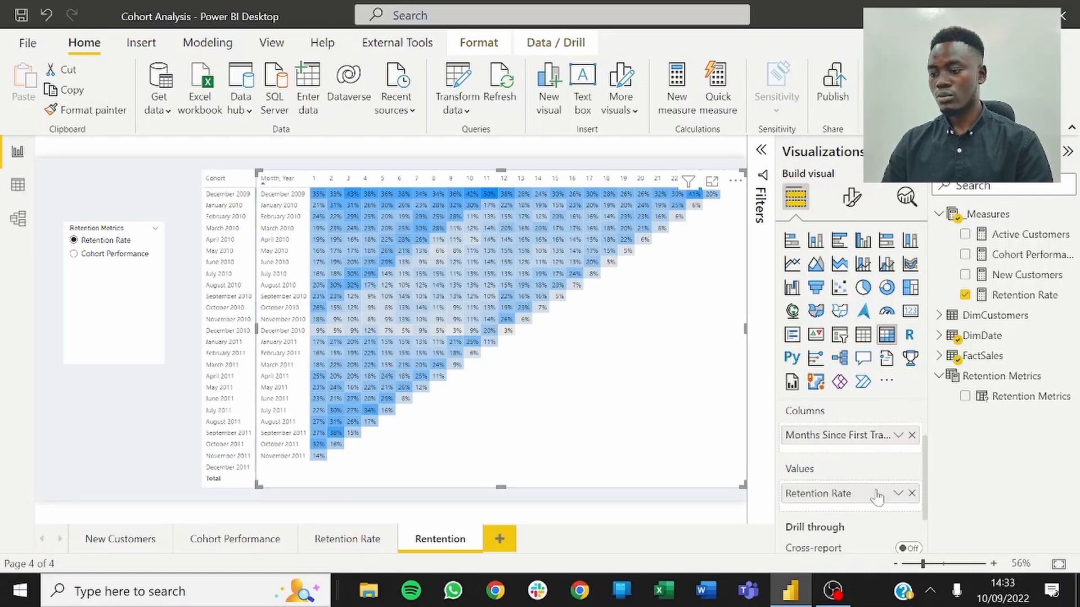
click(912, 493)
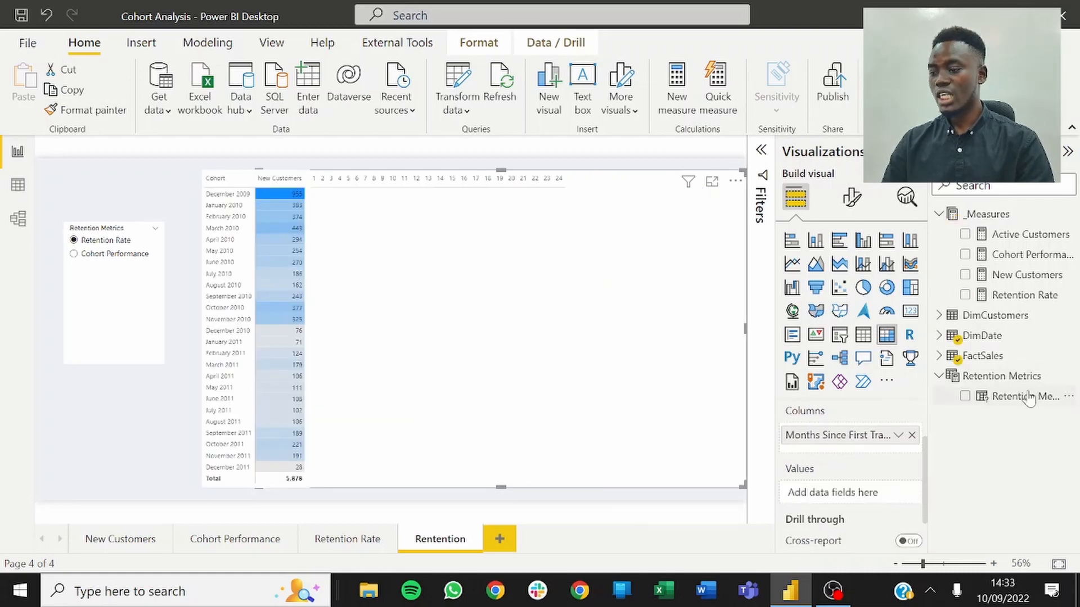
drag(1021, 397, 843, 494)
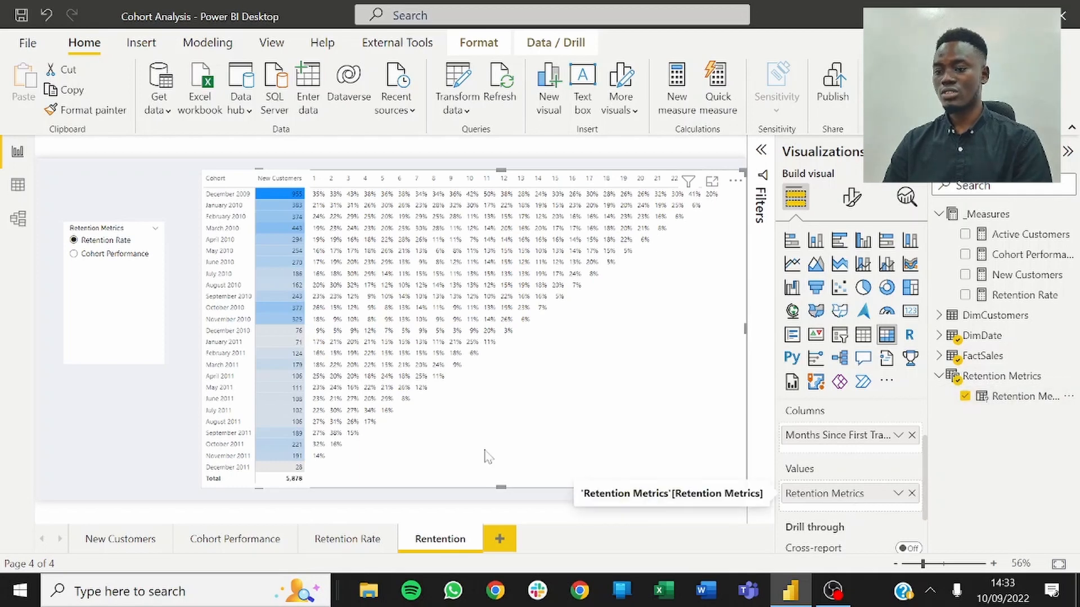
click(164, 440)
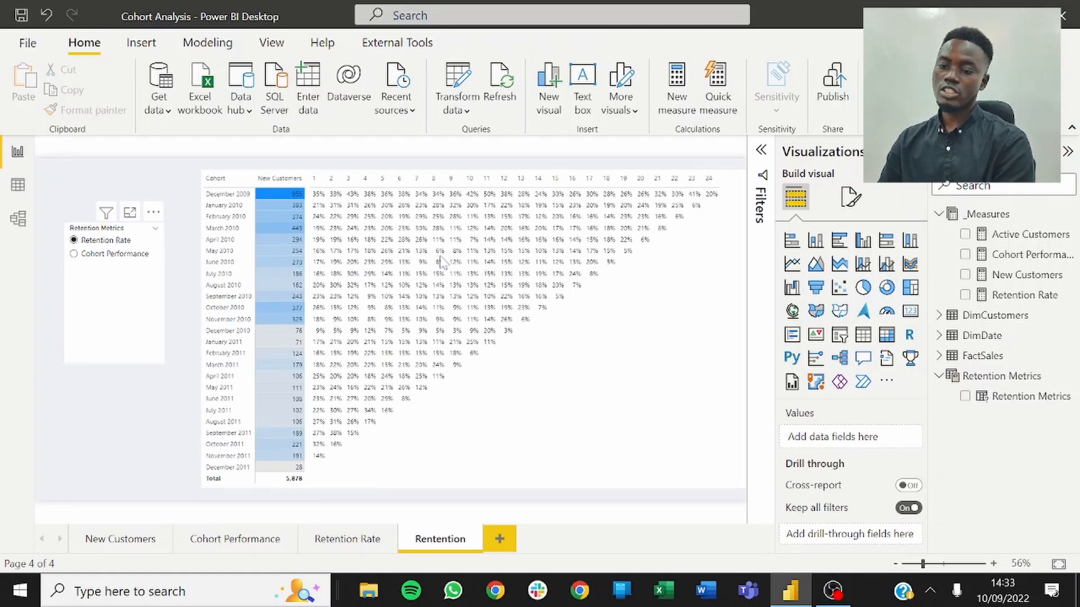
Step: Test the Retention Metrics slicer by switching between Cohort Performance and Retention Rate, ending on Cohort Performance
click(109, 262)
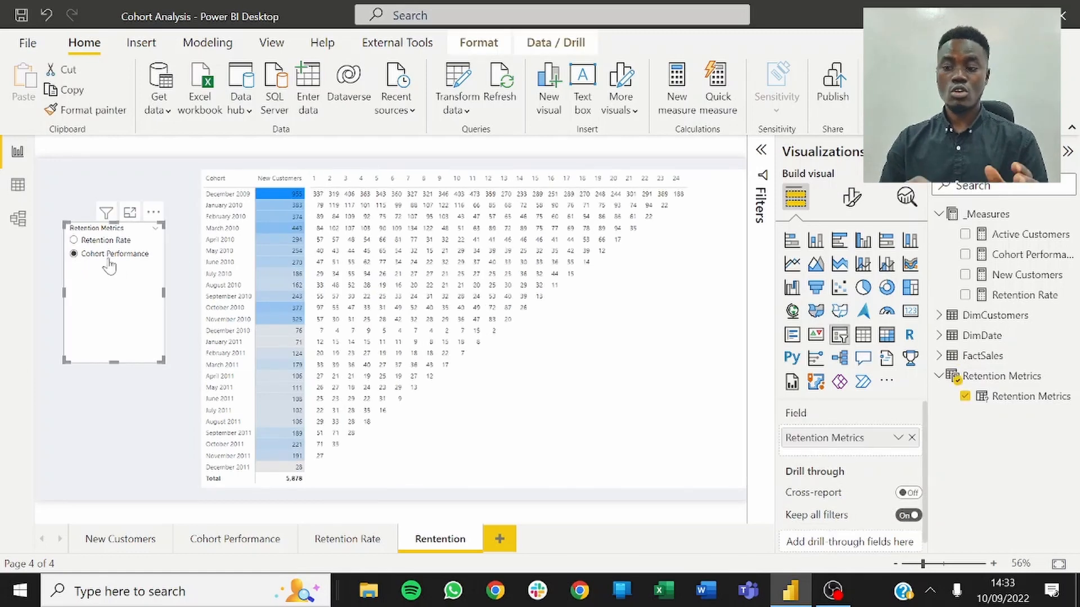
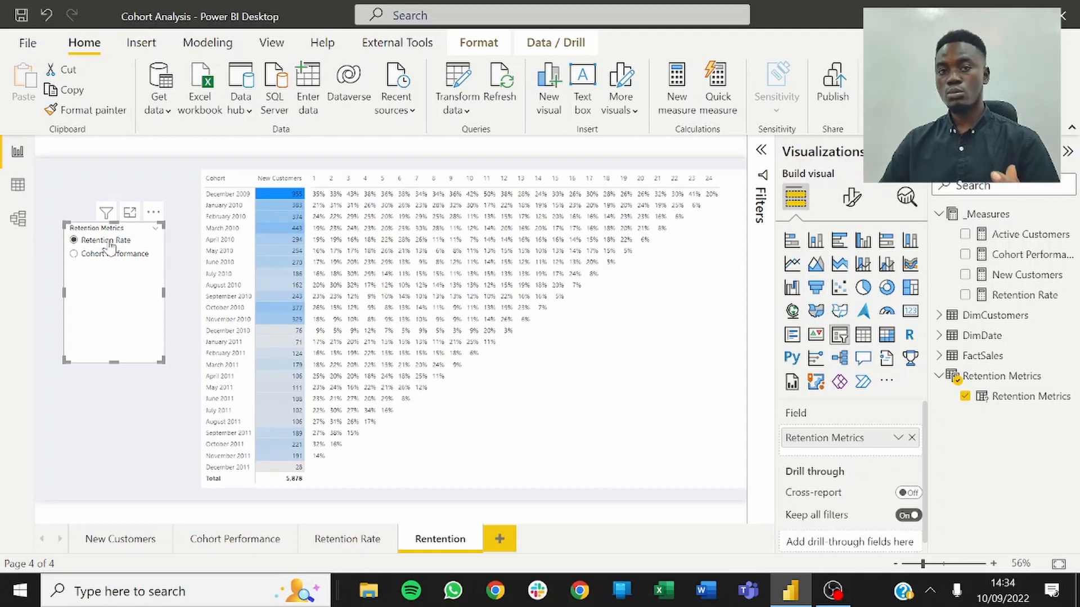
click(106, 258)
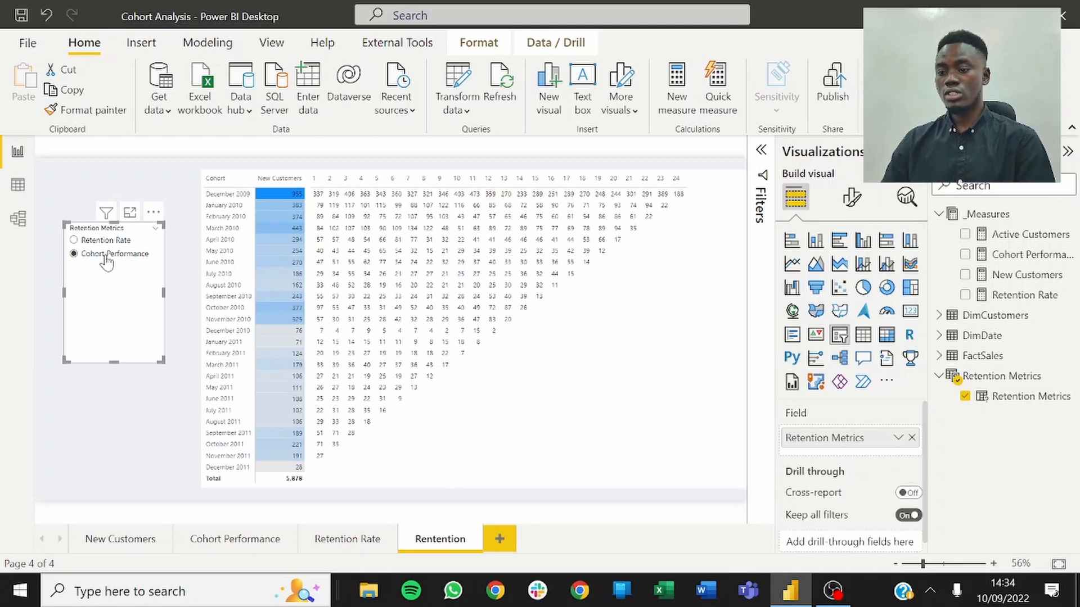
click(161, 407)
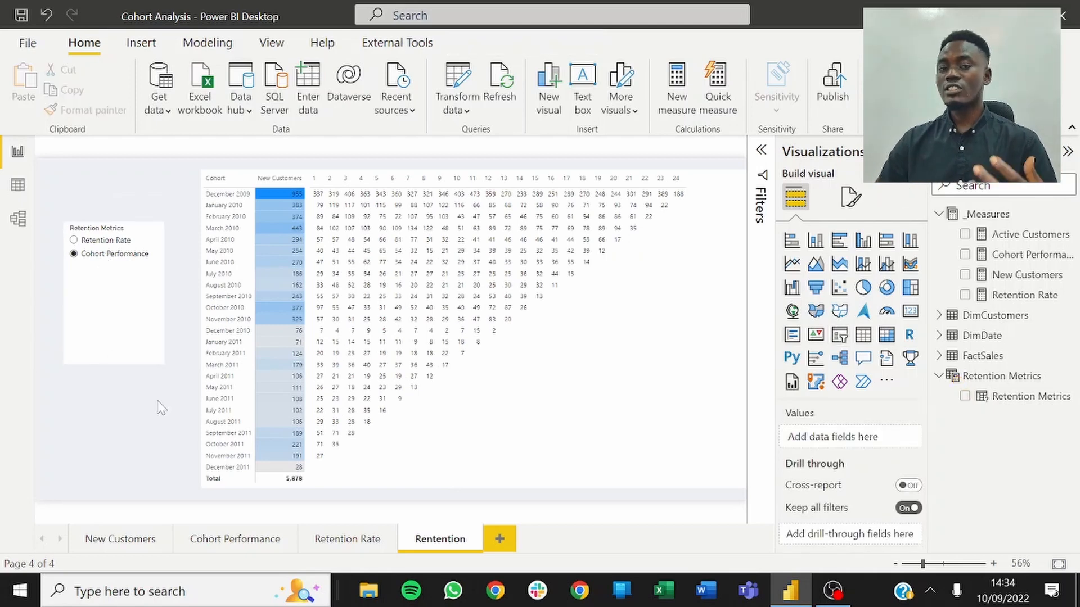
Step: Turn on background color in the retention matrix's cell elements for the Cohort Performance series
click(737, 493)
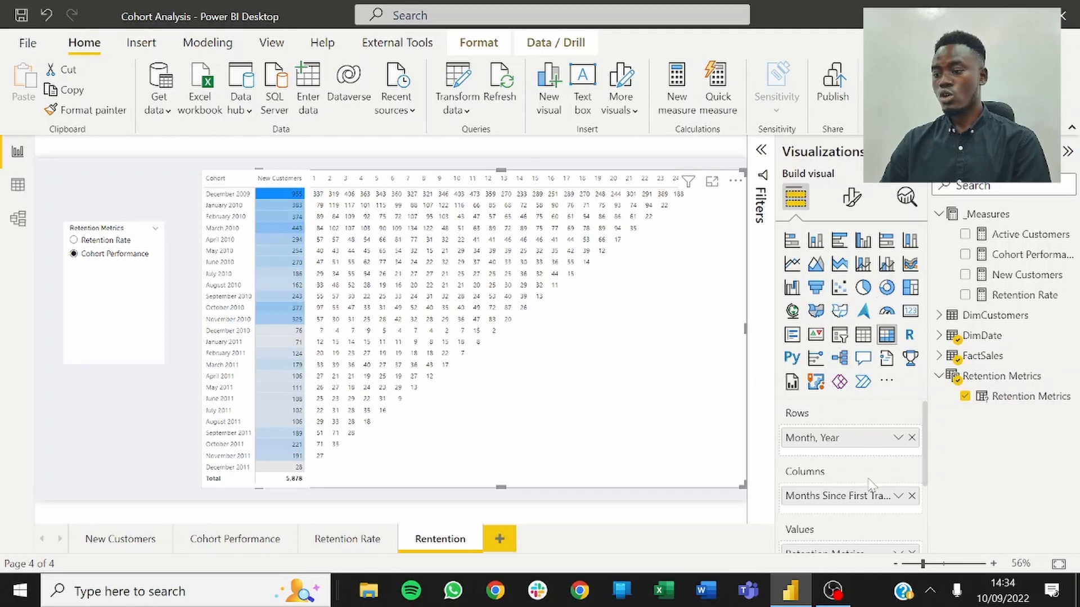
scroll(869, 484, down, 2)
click(897, 494)
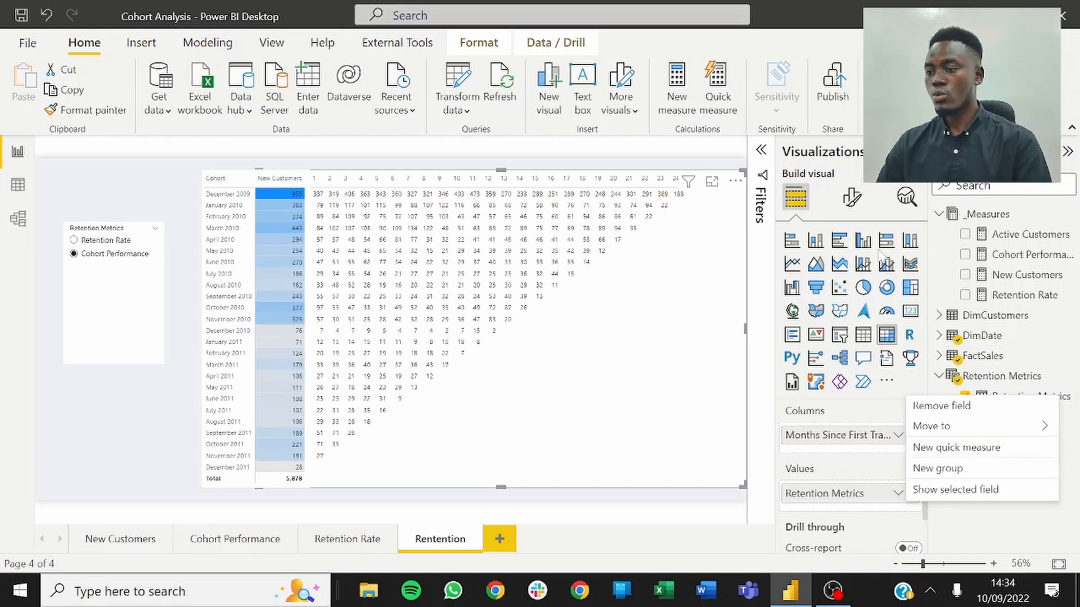
click(854, 198)
click(852, 197)
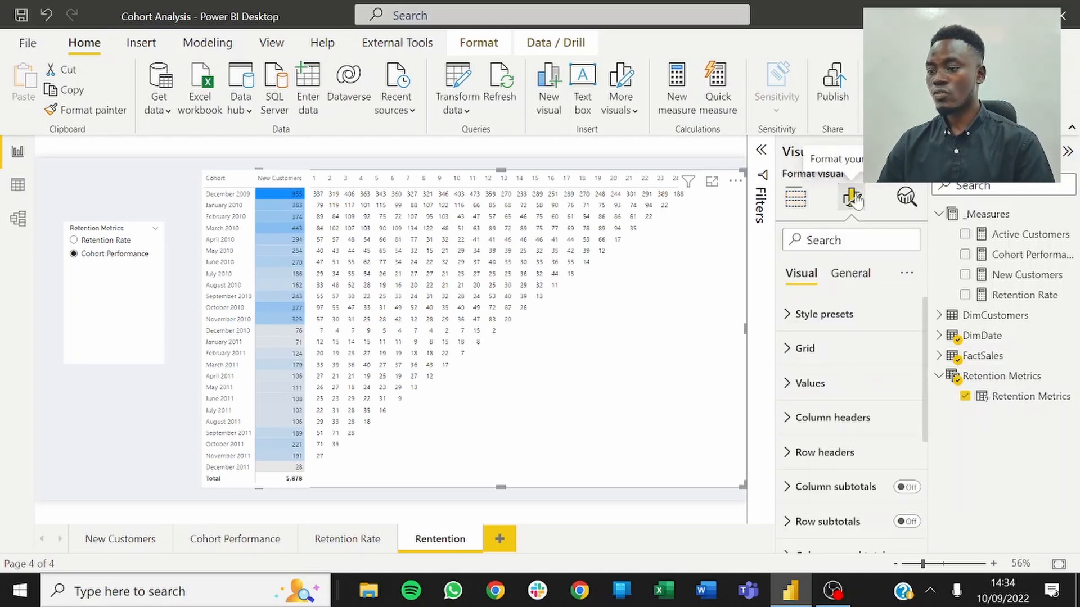
scroll(846, 298, down, 5)
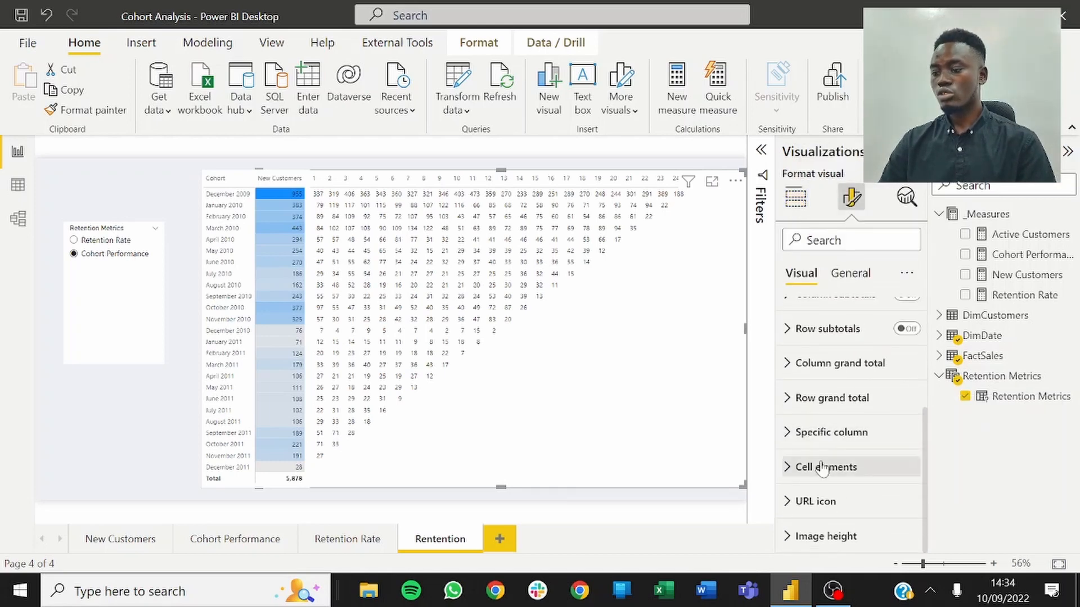
click(821, 470)
scroll(827, 472, down, 2)
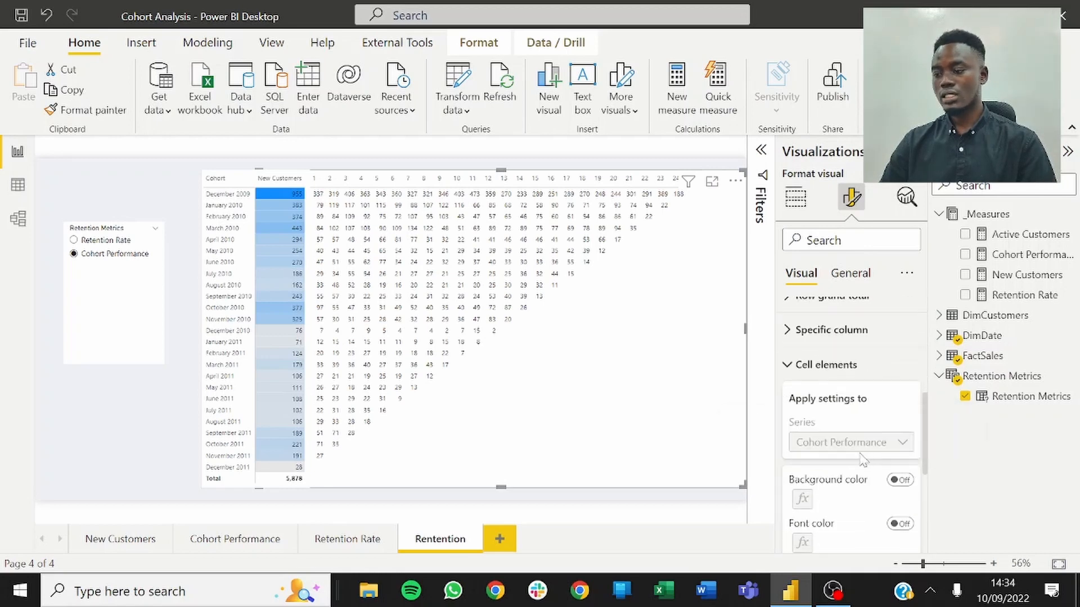
click(897, 482)
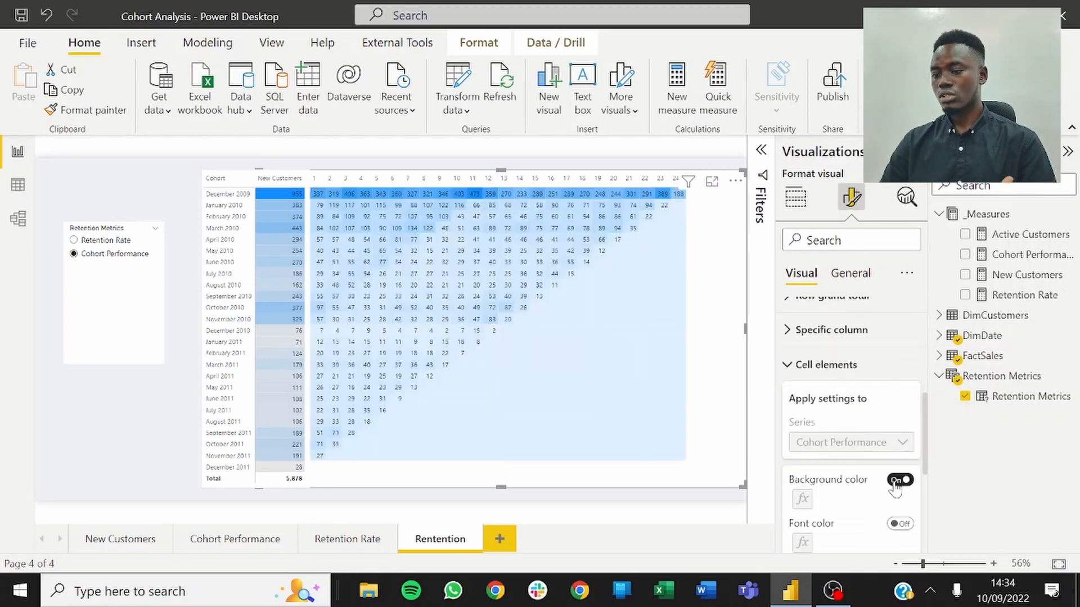
Step: Set the Cohort Performance background gradient's minimum color to light gray and leave empty values unformatted with Don't format
click(804, 499)
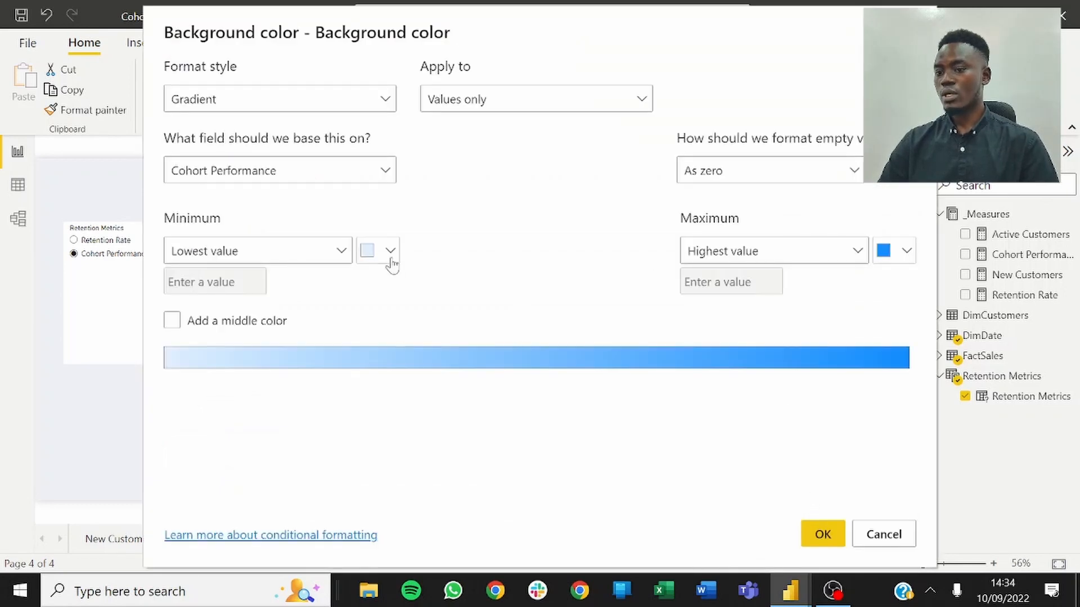
click(367, 257)
click(377, 319)
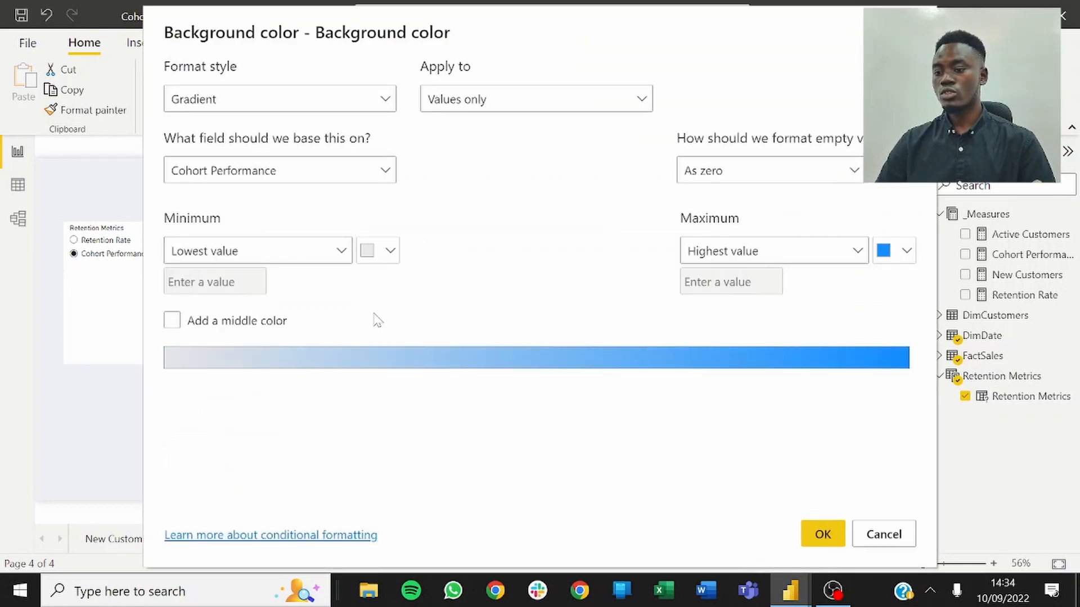
click(723, 179)
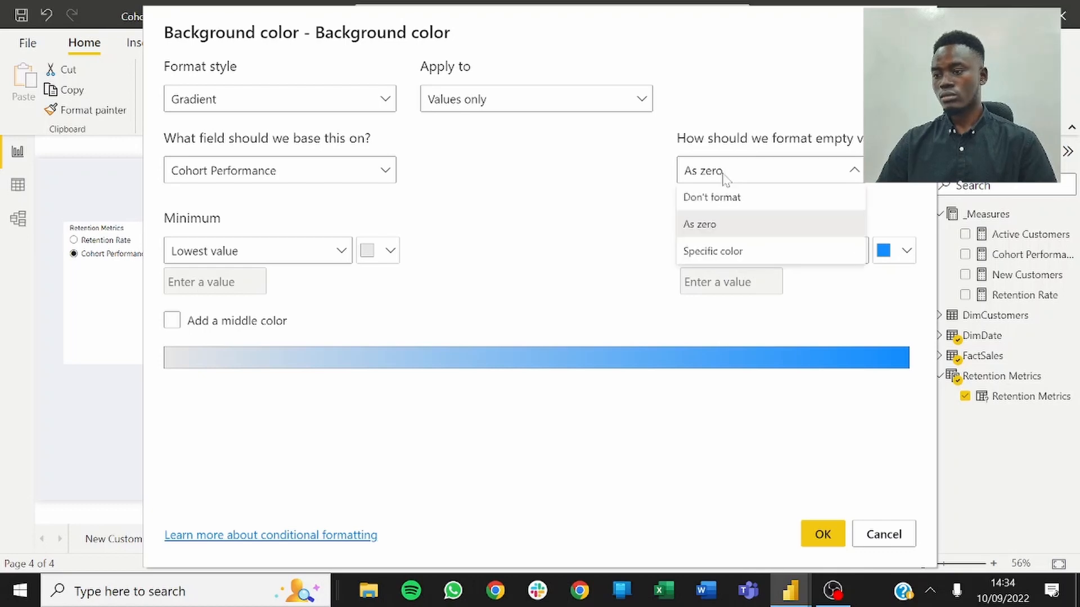
click(722, 198)
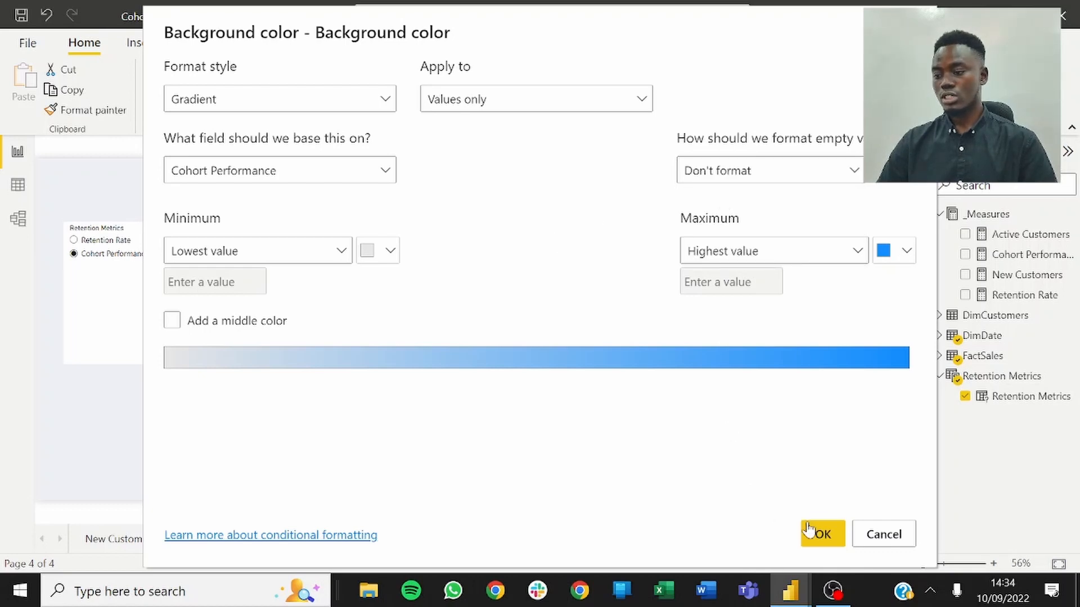
click(821, 535)
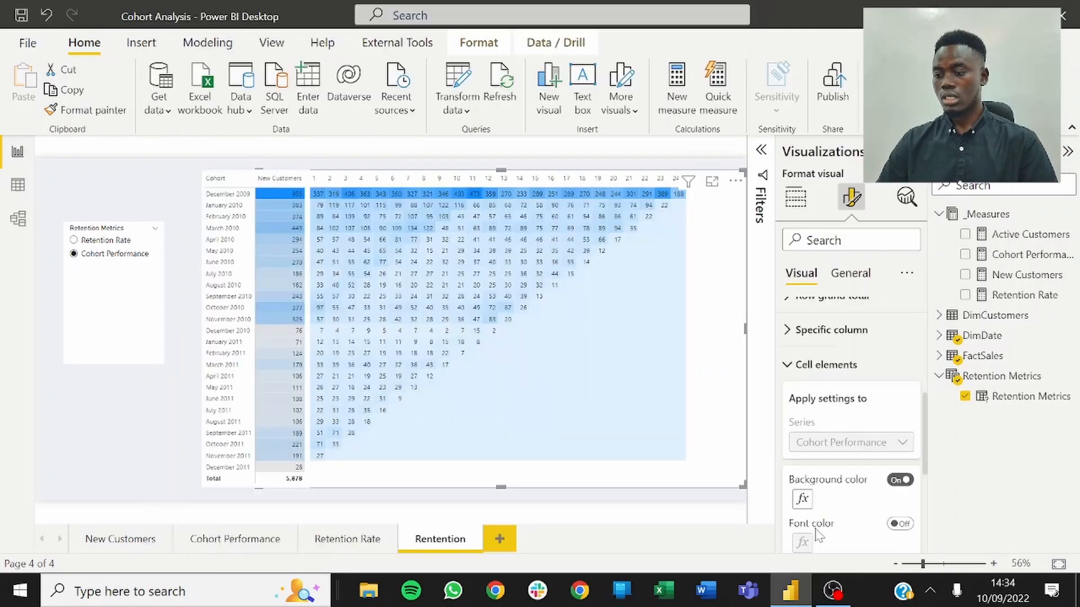
click(179, 442)
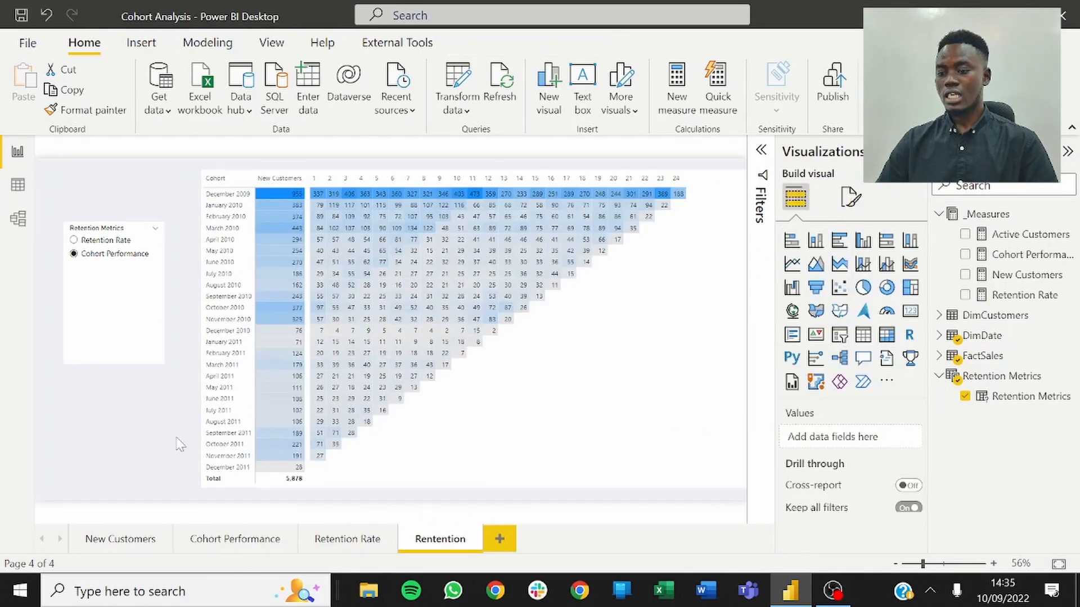
Step: Switch the slicer to Retention Rate and turn on background color for that series in the retention matrix's cell elements
click(113, 242)
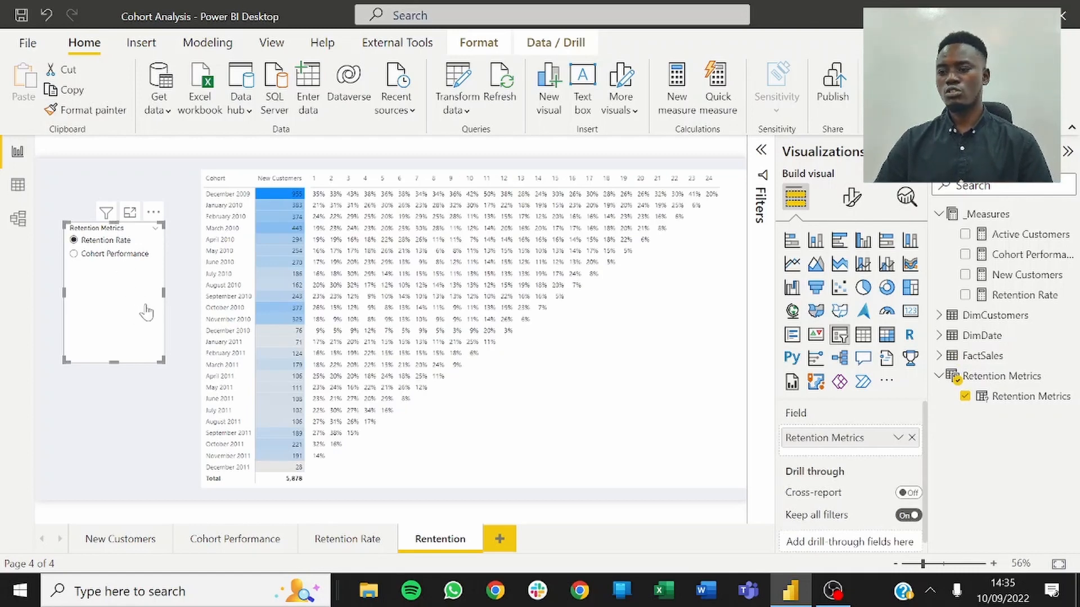
click(741, 491)
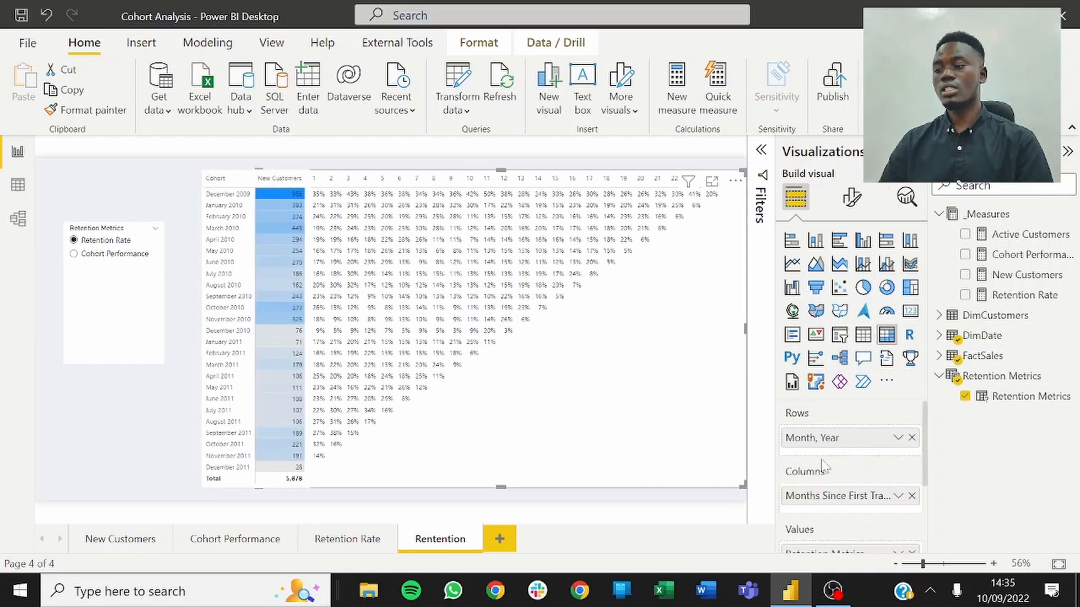
click(851, 197)
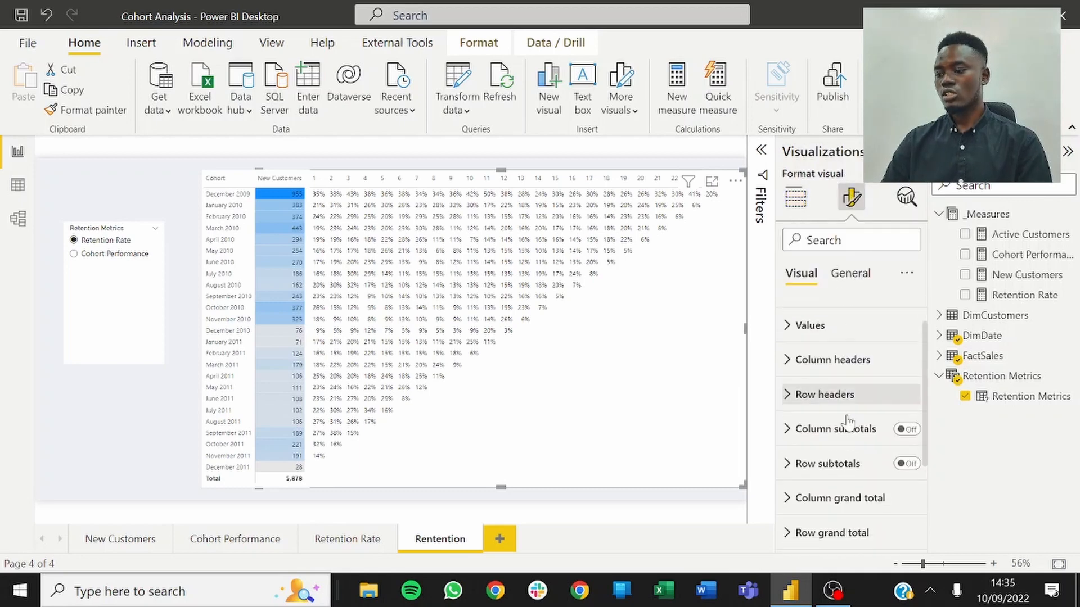
scroll(848, 419, down, 3)
click(850, 465)
scroll(850, 465, down, 4)
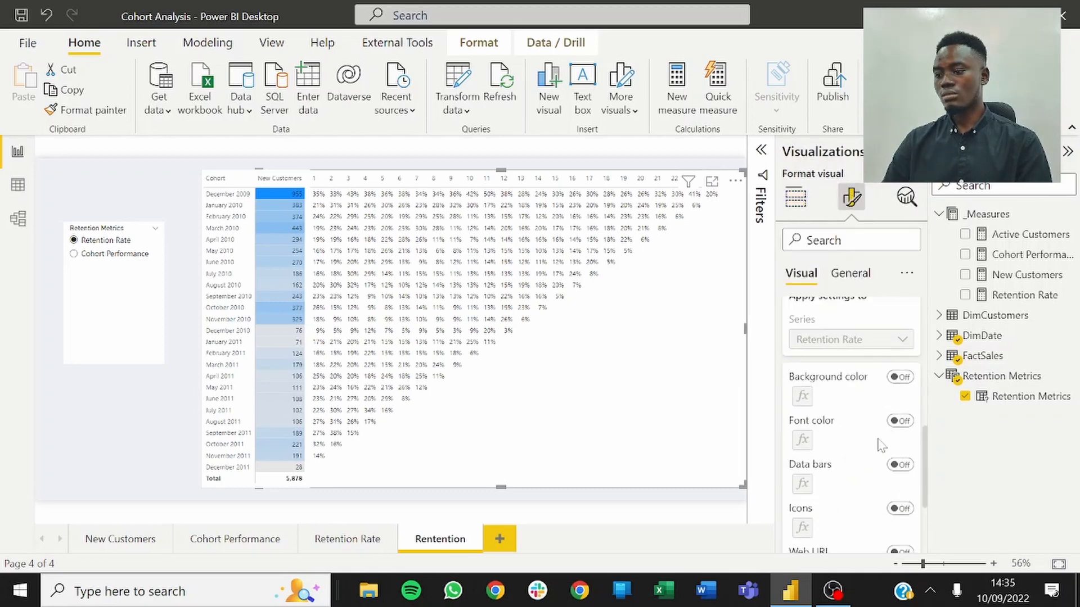
click(900, 377)
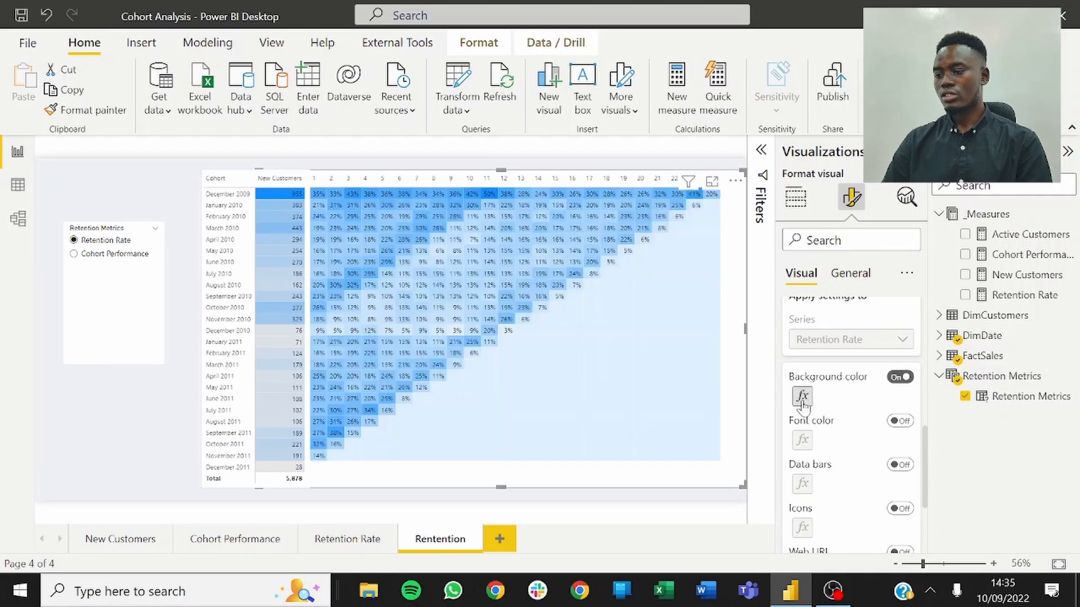
Step: Set the Retention Rate background gradient's minimum color to light gray and its empty values to Don't format
click(803, 398)
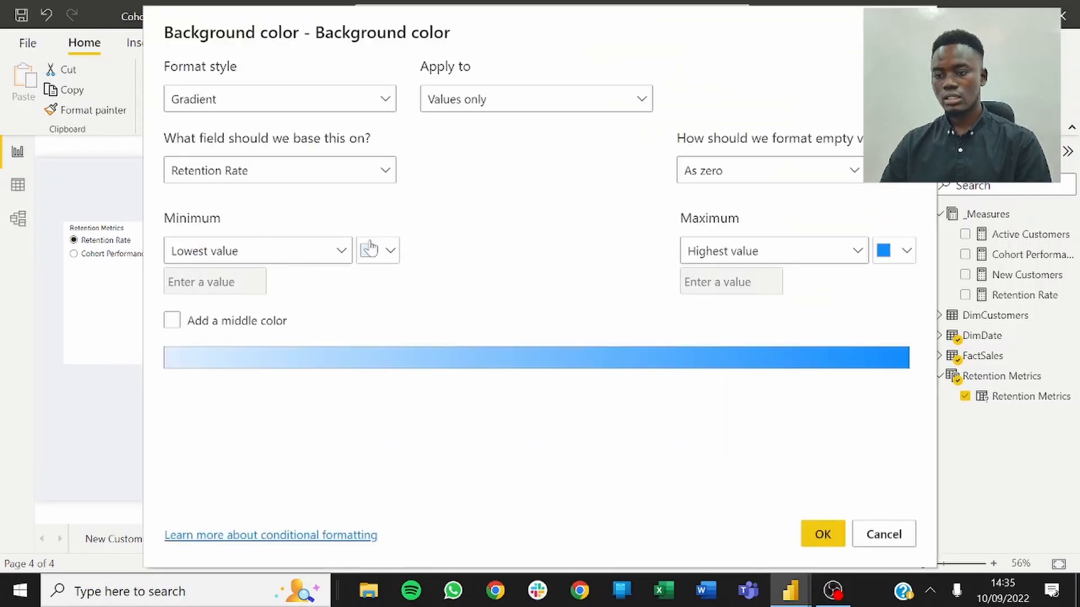
click(369, 248)
click(374, 316)
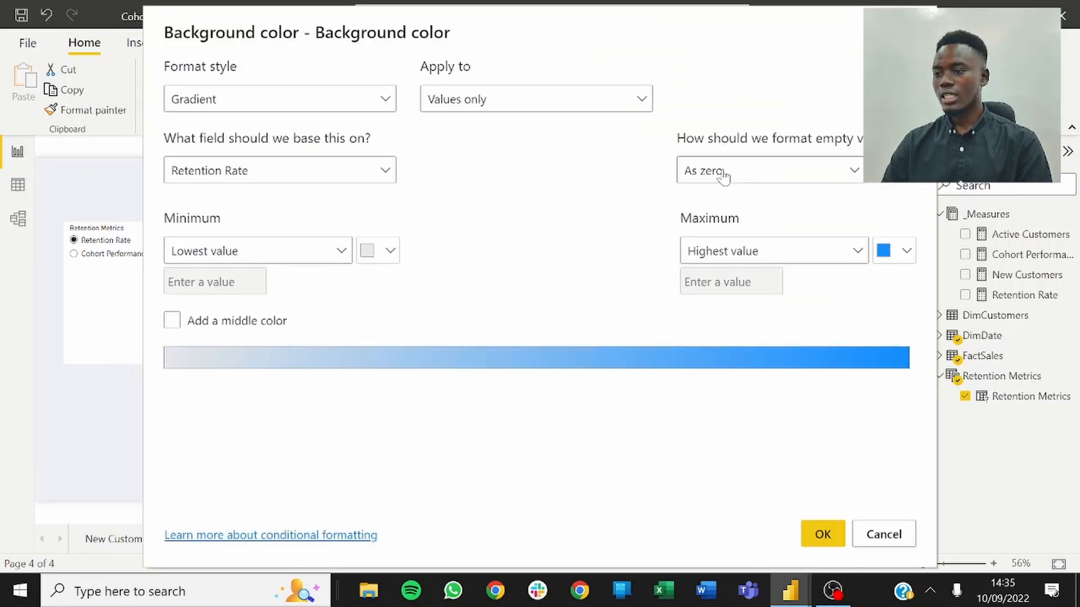
click(723, 176)
click(703, 197)
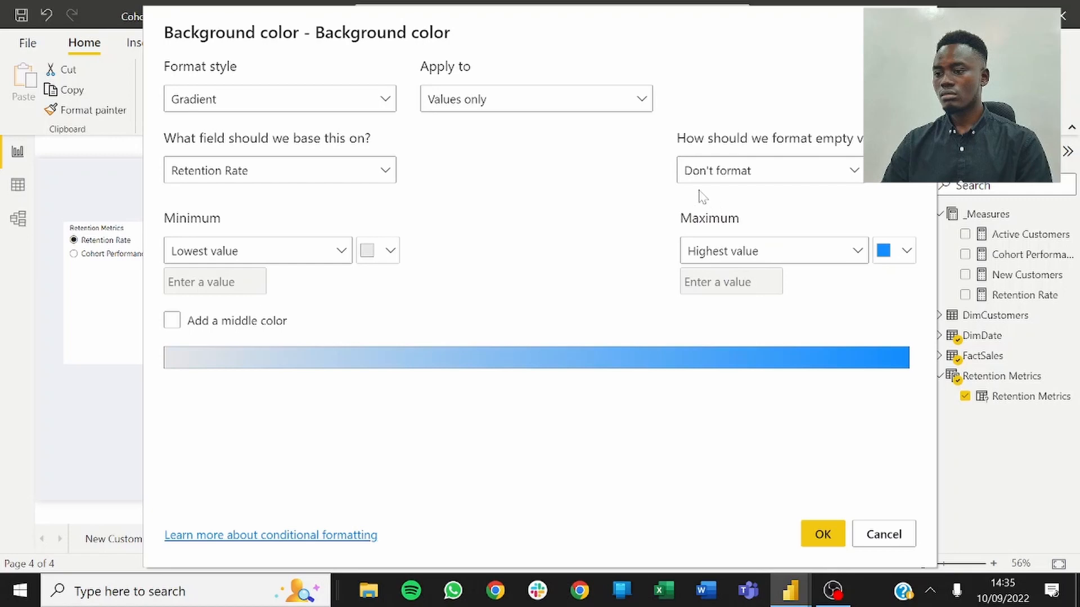
click(823, 534)
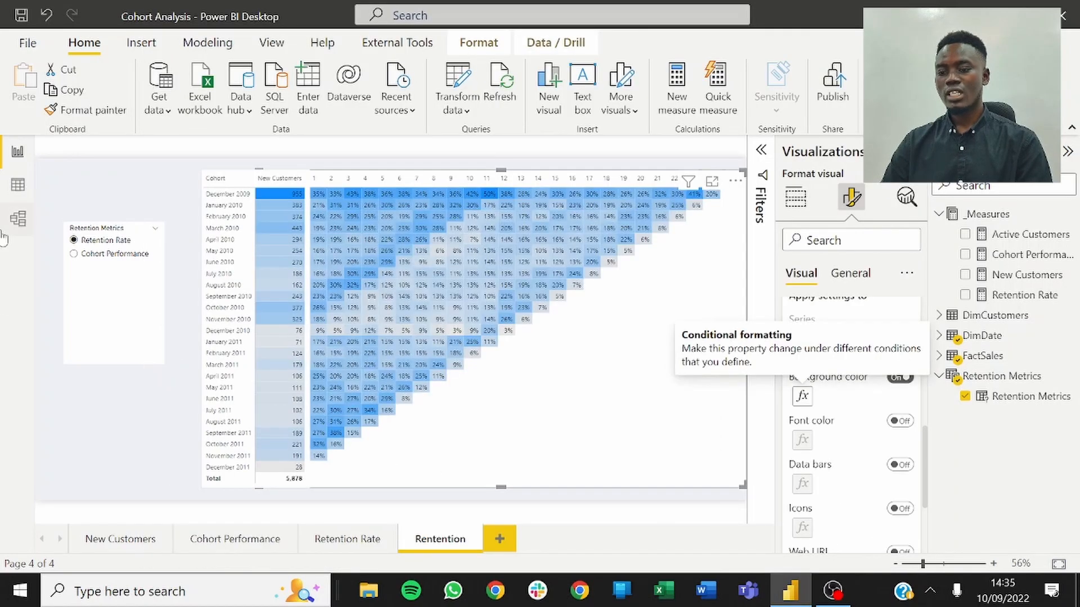
Step: Switch the Retention Metrics slicer to Cohort Performance to check the matrix's shading
click(142, 464)
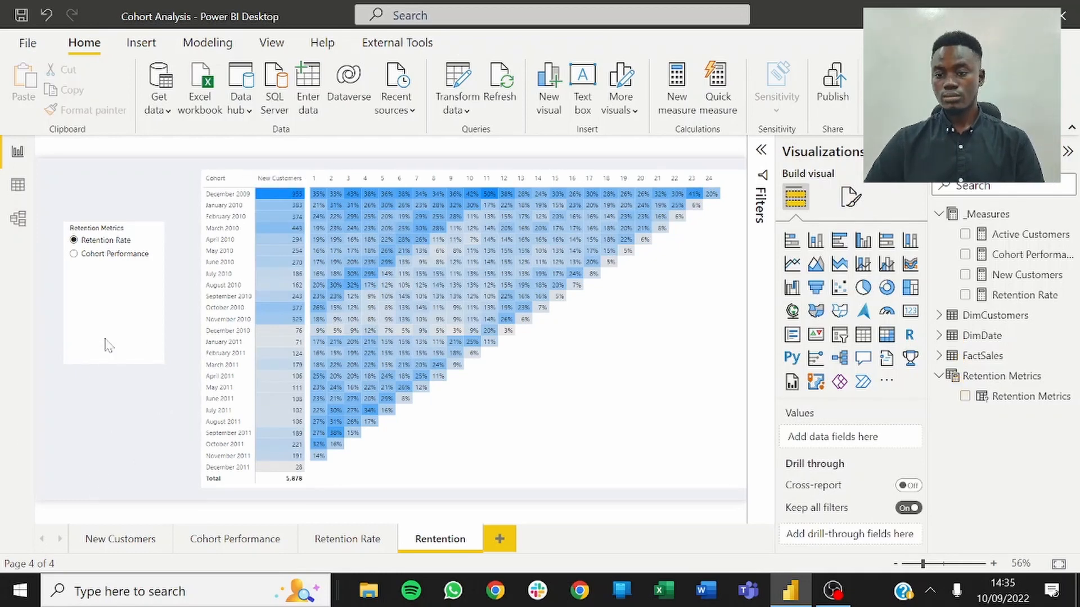
click(94, 260)
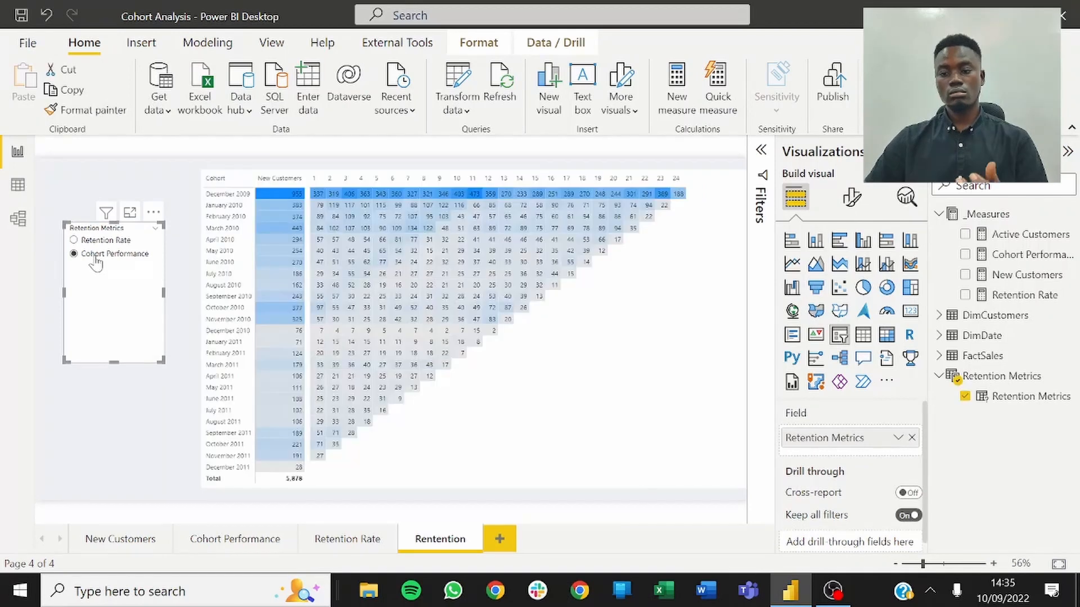
Step: Switch the Retention Metrics slicer back to Retention Rate
click(113, 243)
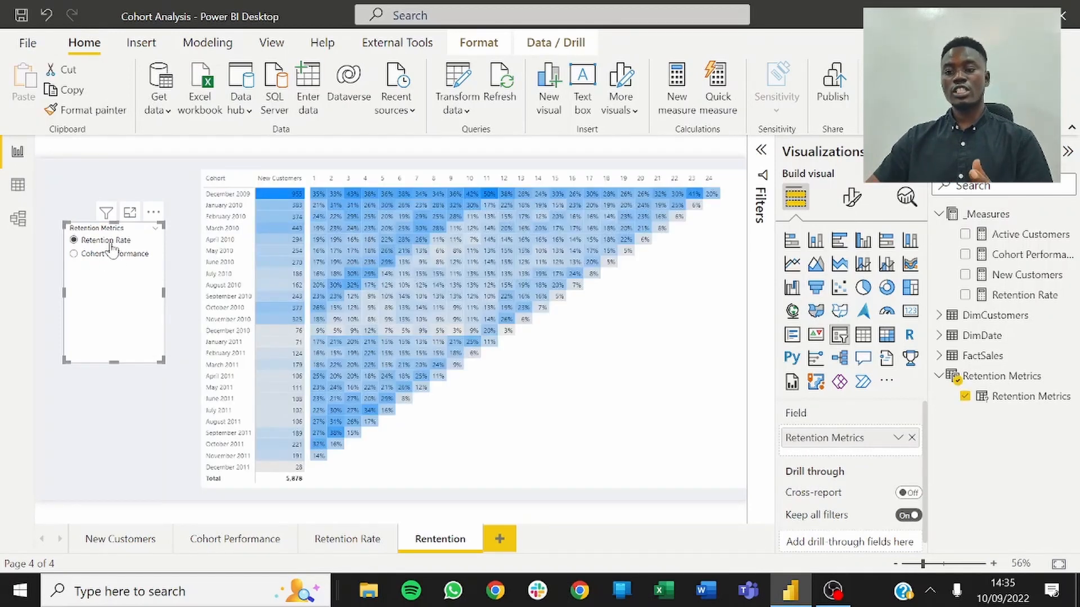
click(133, 405)
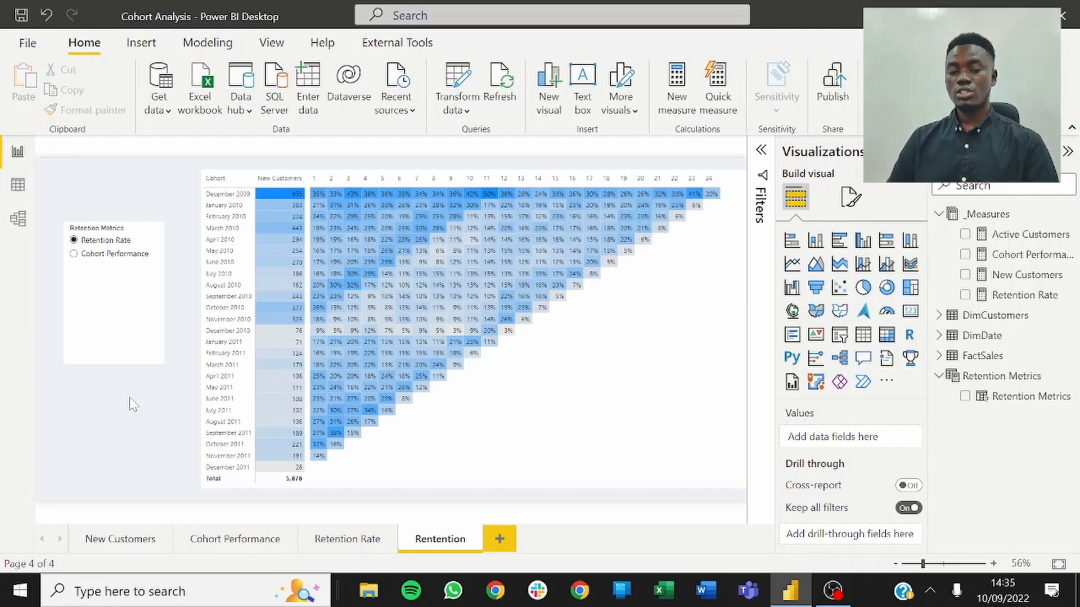
Step: Right-align the row headers of the New Customers matrix so the cohort names sit beside their values
click(240, 484)
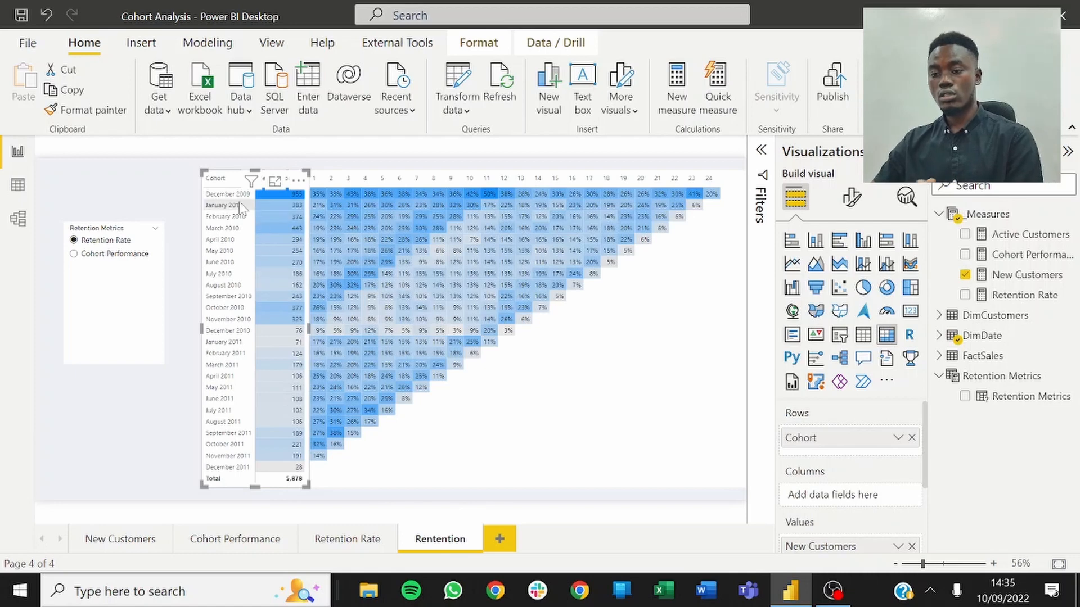
click(852, 197)
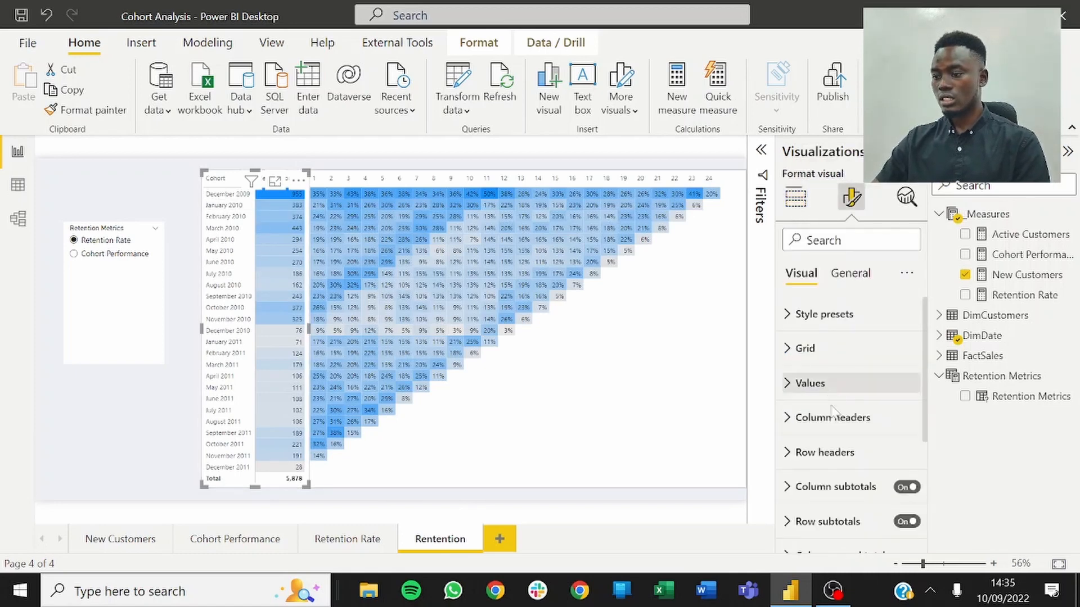
scroll(833, 434, down, 1)
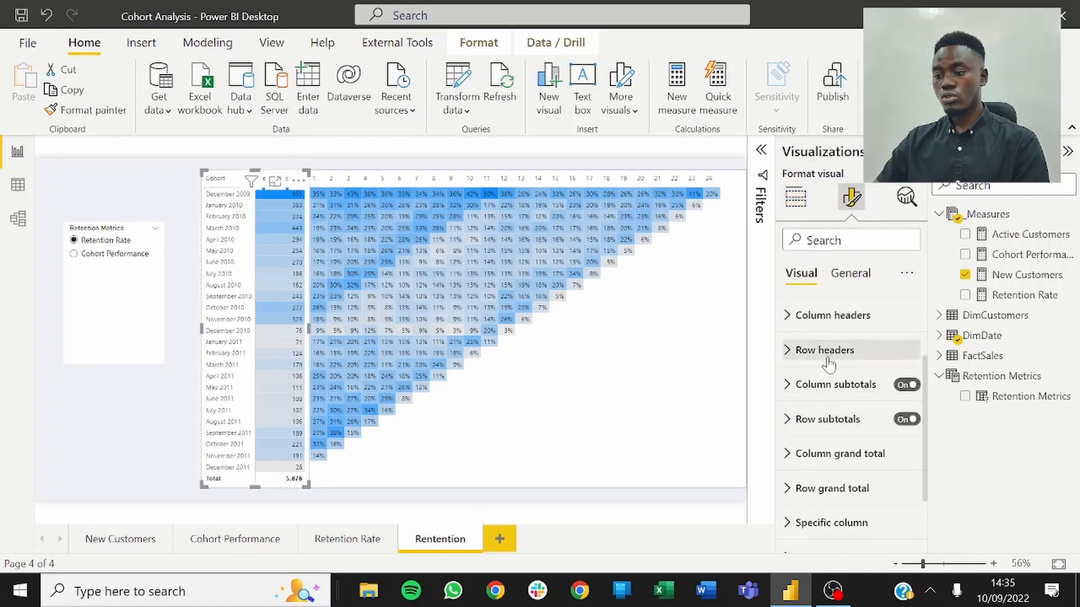
click(829, 353)
scroll(835, 394, down, 3)
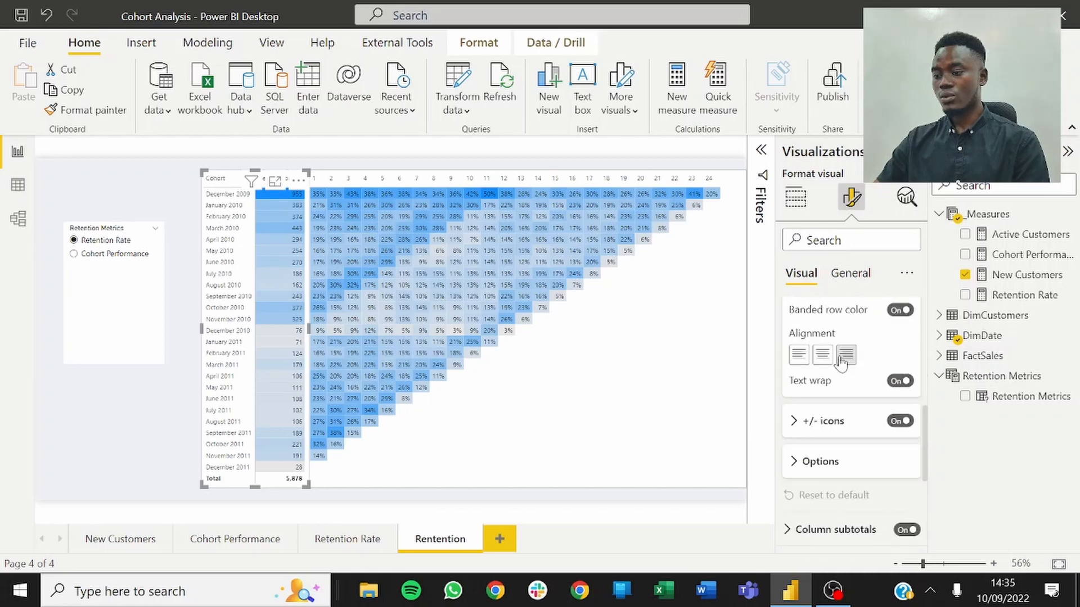
click(844, 358)
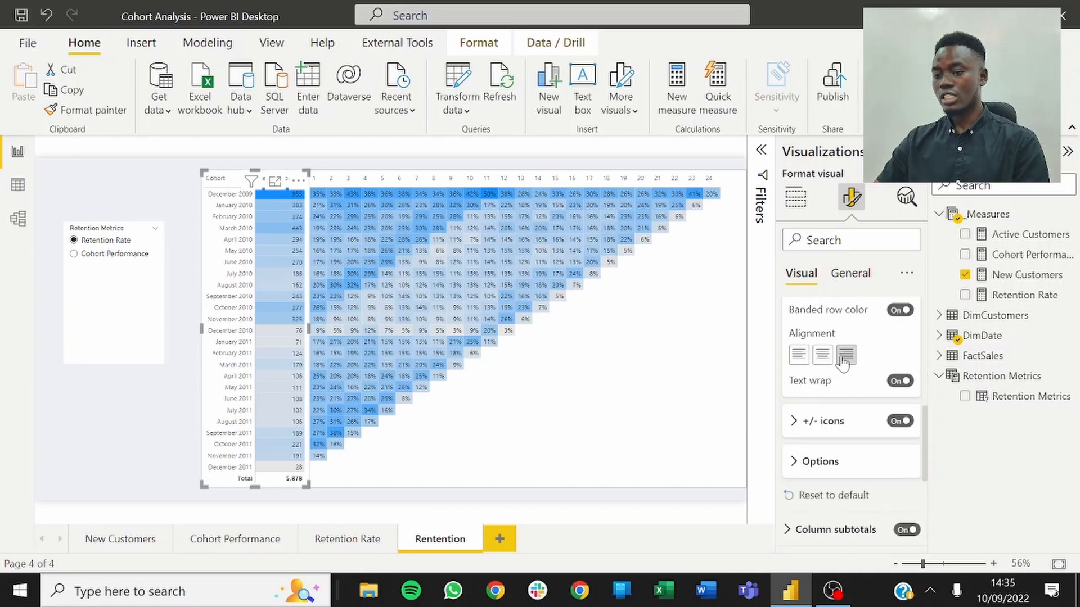
click(145, 426)
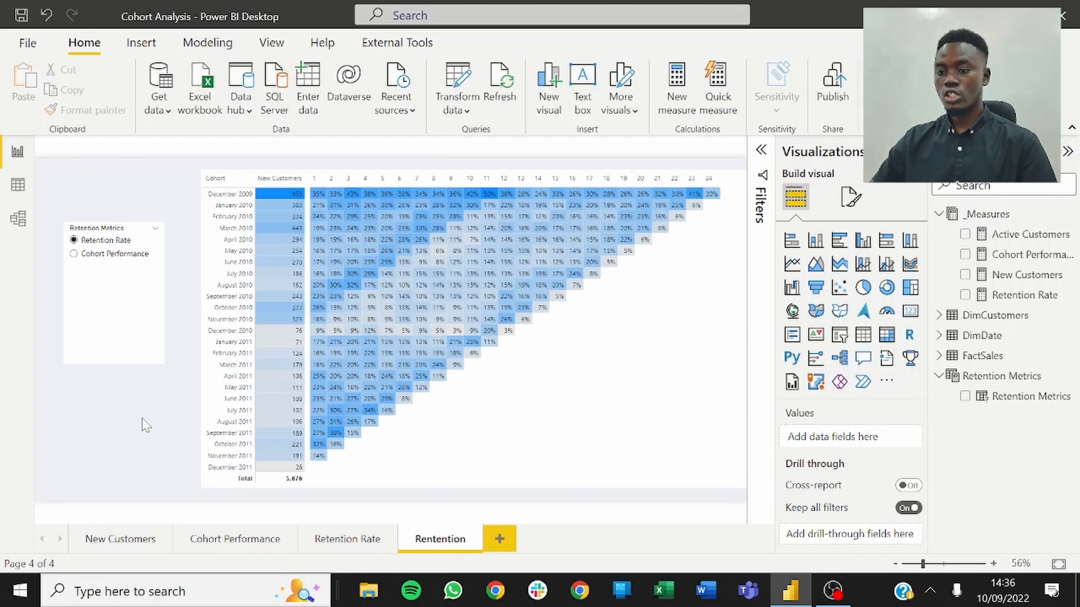
Step: Move the Retention Metrics slicer up level with the top of the matrices and shorten it to fit its two options
drag(108, 337, 132, 229)
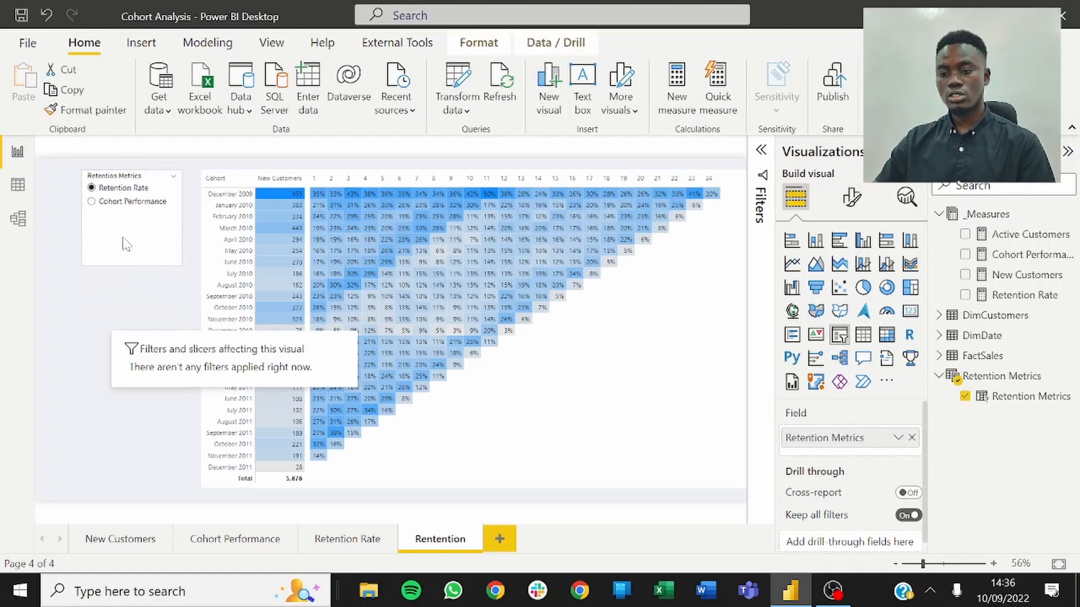
click(122, 264)
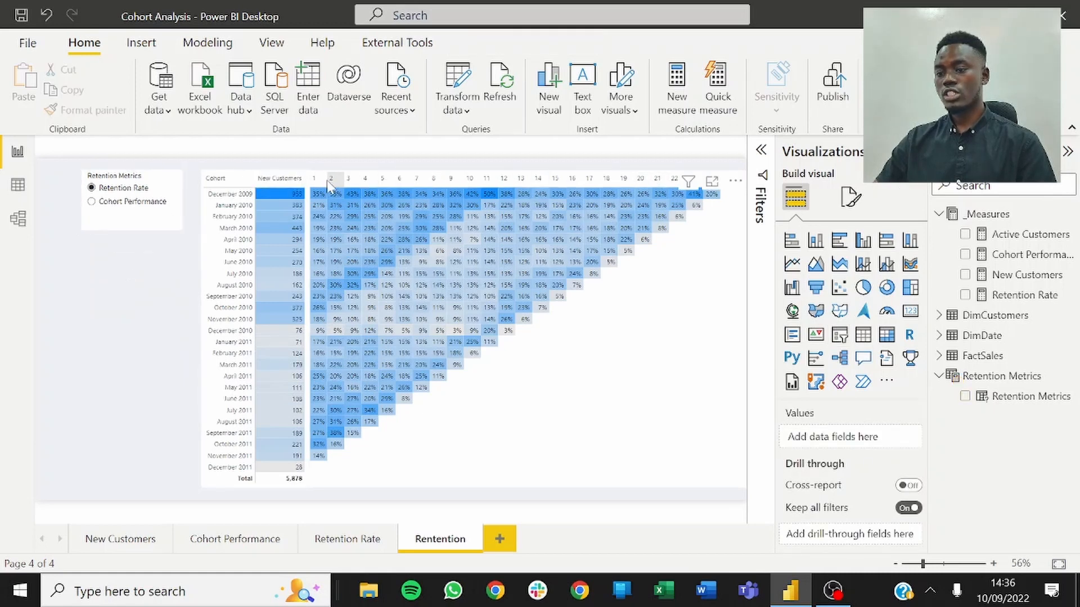
mouse_move(691, 189)
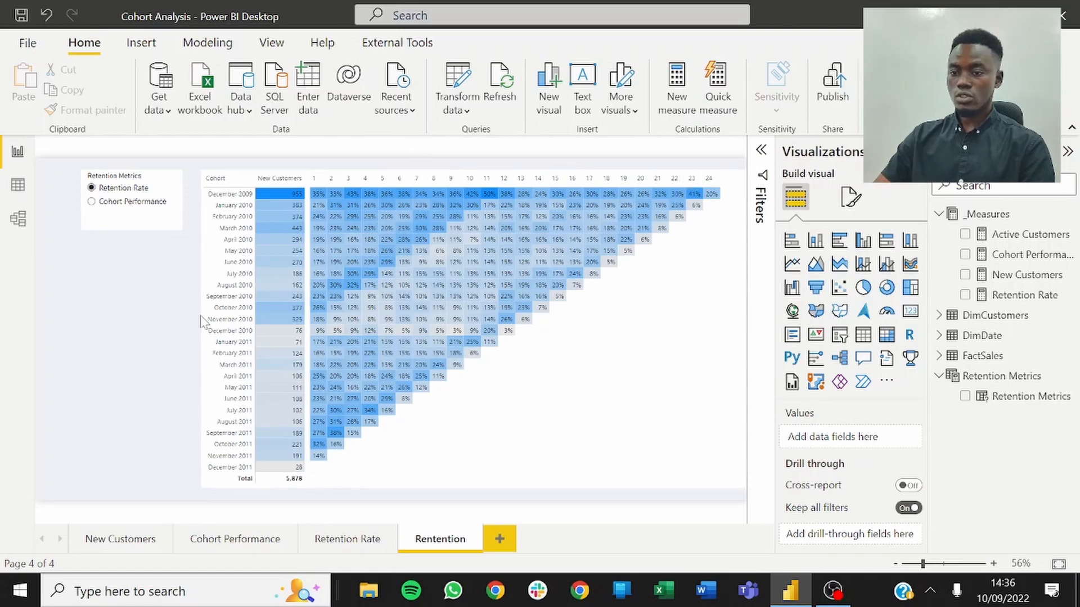
Step: Set the page's custom canvas height to 900 px
click(851, 197)
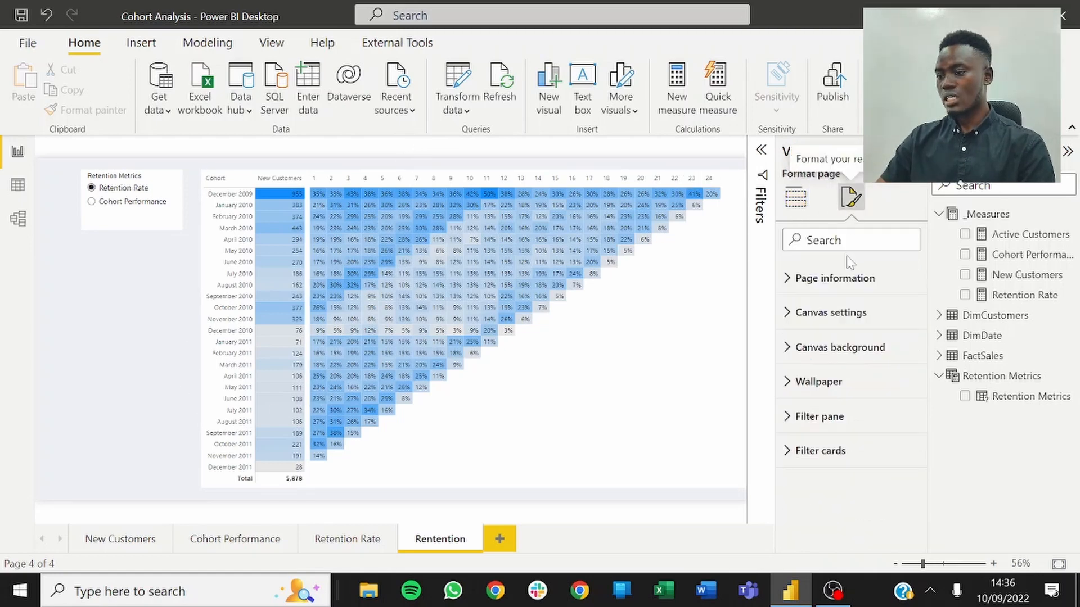
click(892, 314)
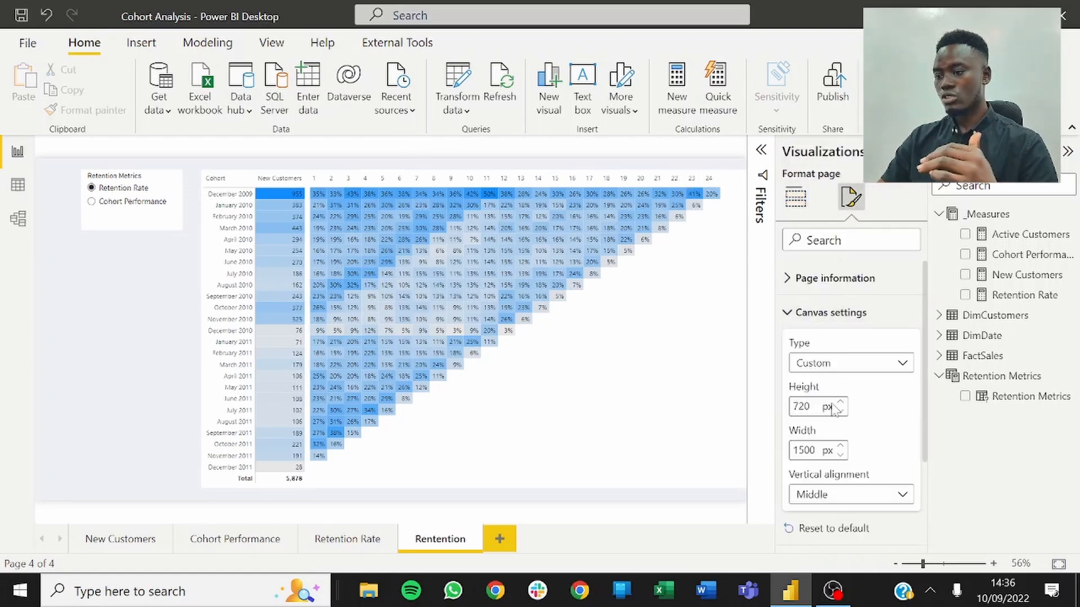
drag(810, 407, 786, 408)
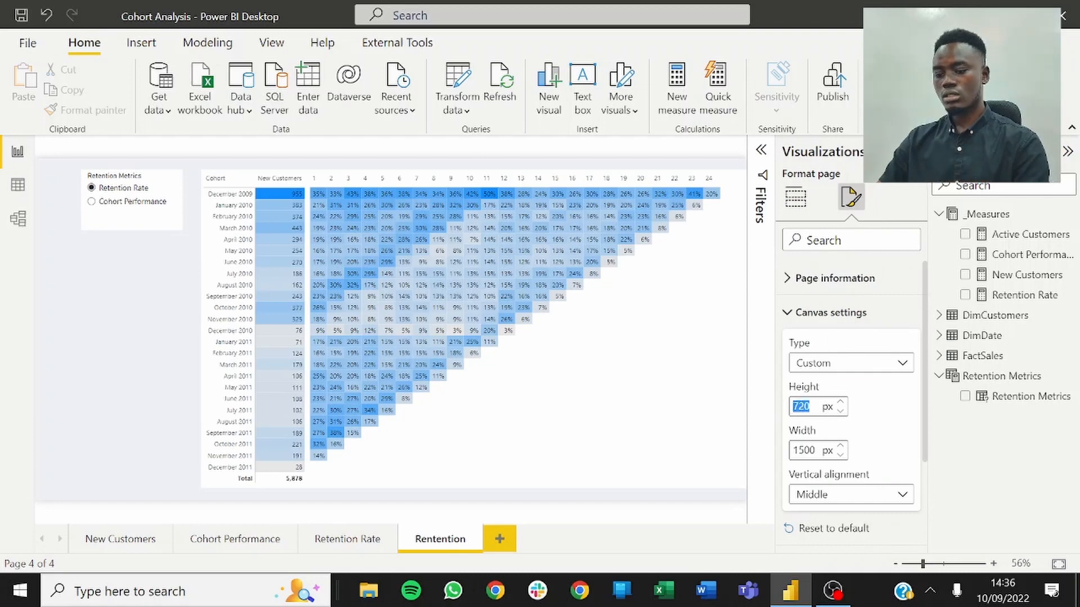
text(100)
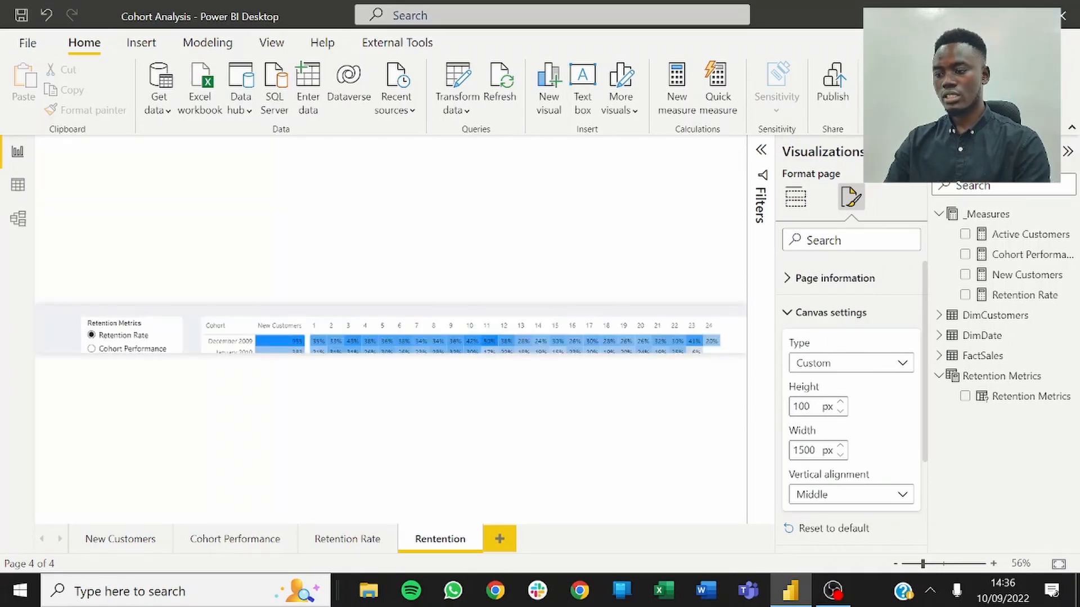
text(0)
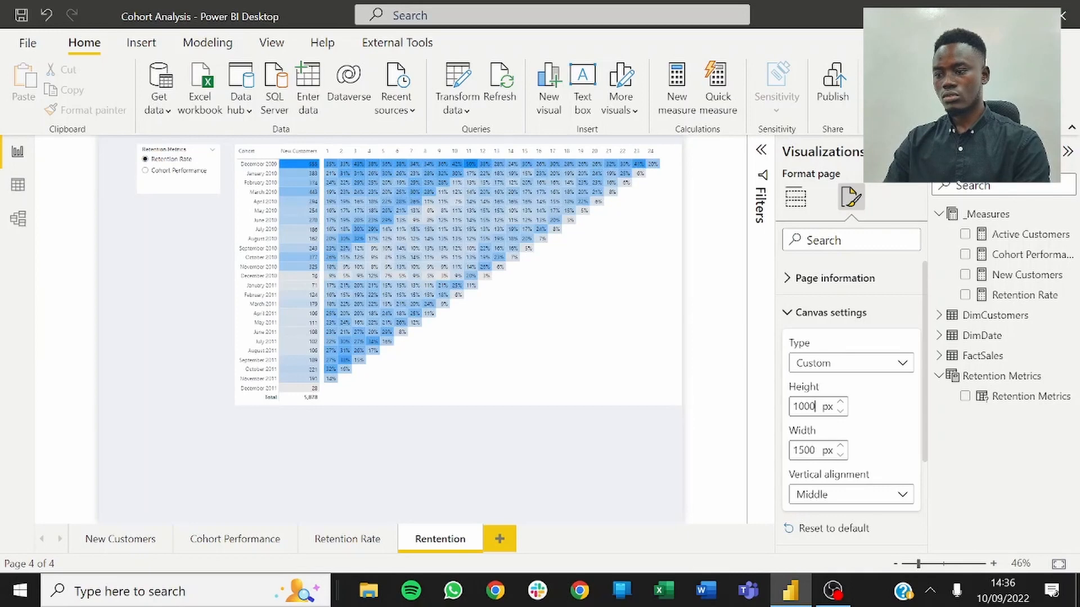
key(BackSpace)
key(BackSpace)
key(BackSpace)
key(BackSpace)
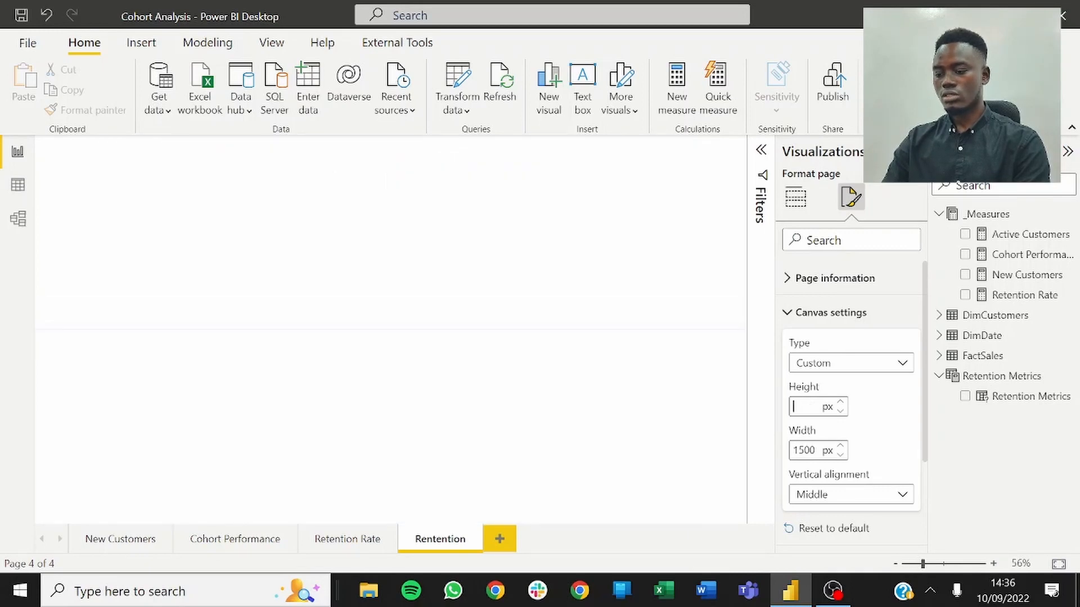
text(6)
text(900)
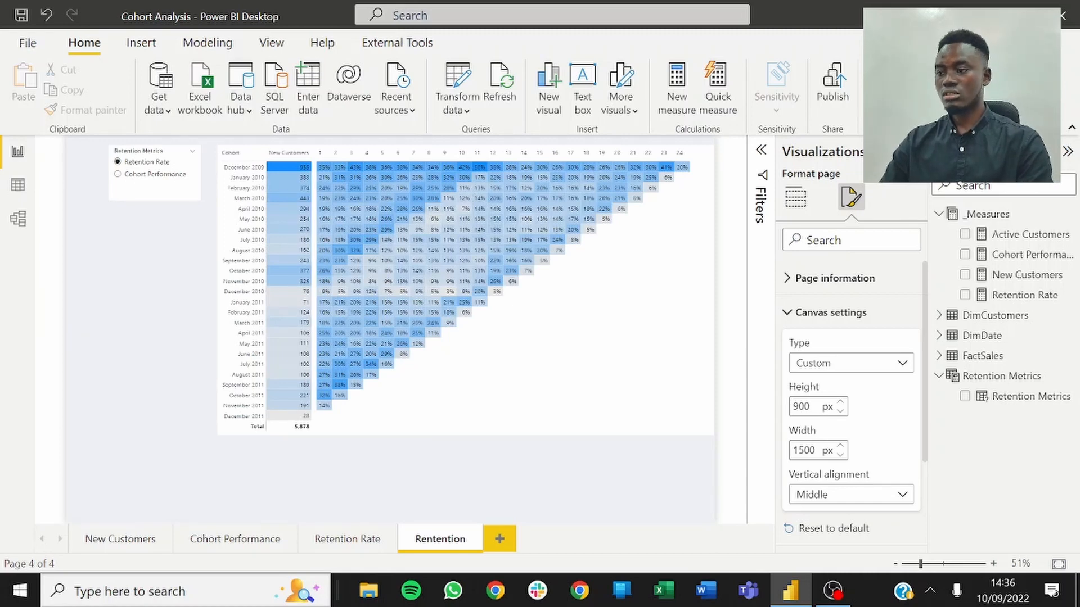
Step: Move both matrices down and leftward on the enlarged canvas and align the slicer's top edge with them
click(915, 151)
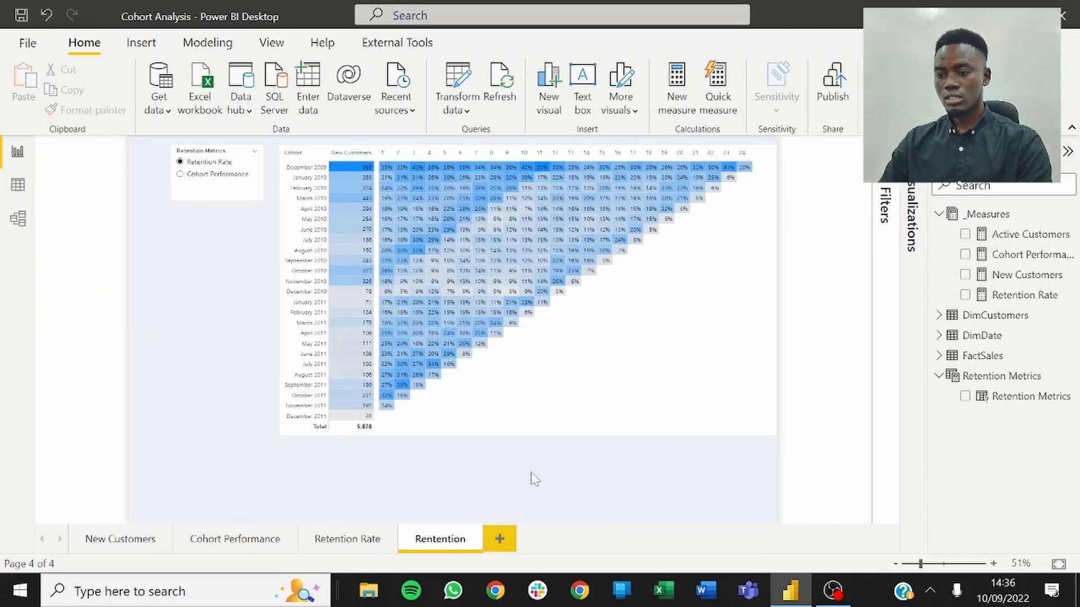
drag(550, 435, 541, 474)
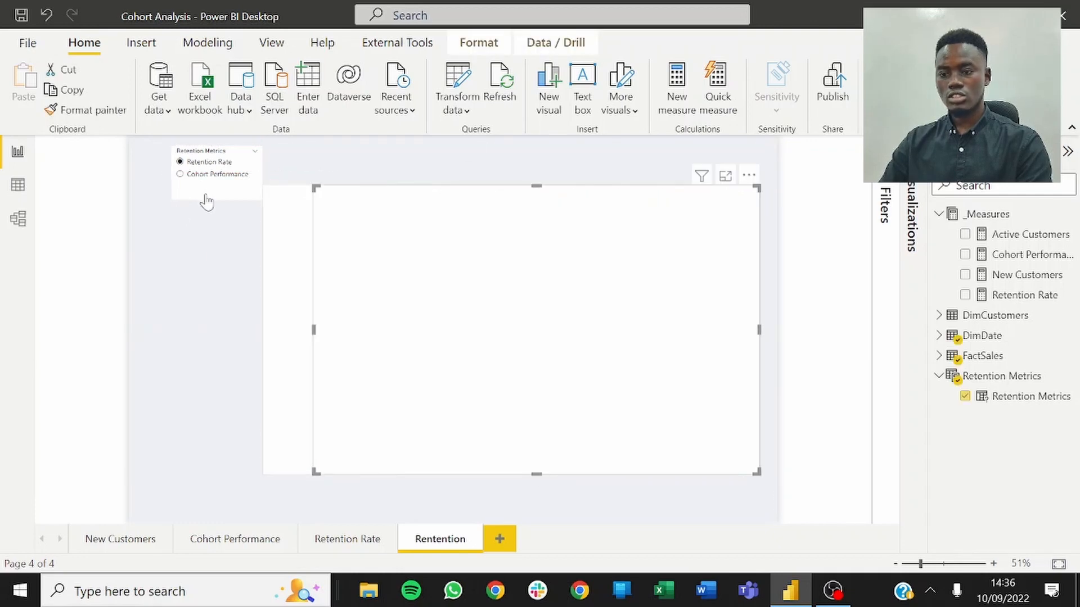
drag(205, 201, 188, 240)
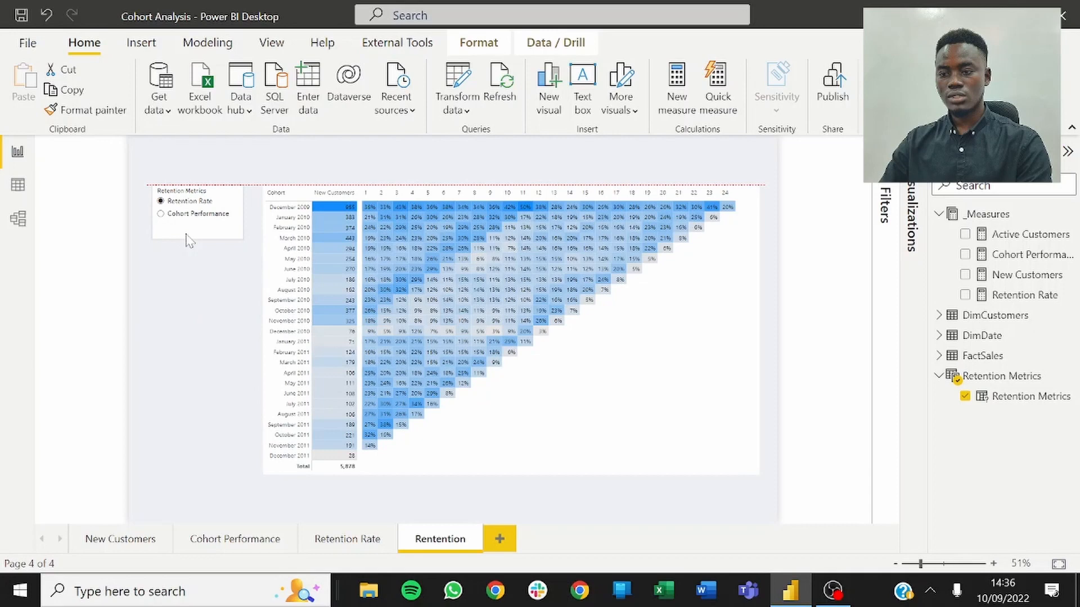
click(191, 291)
Step: Add a text box reading "MONTHS SINCE FIRST TRANSACTION" and reduce its height
click(575, 85)
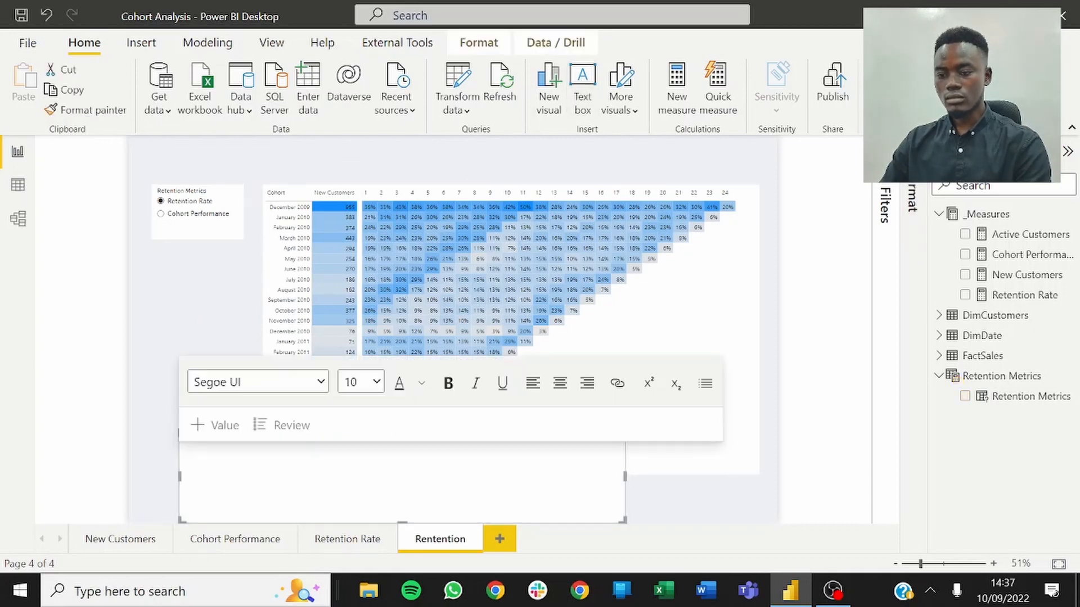
text(MONTHS SINCE FIRST TRANSACTION)
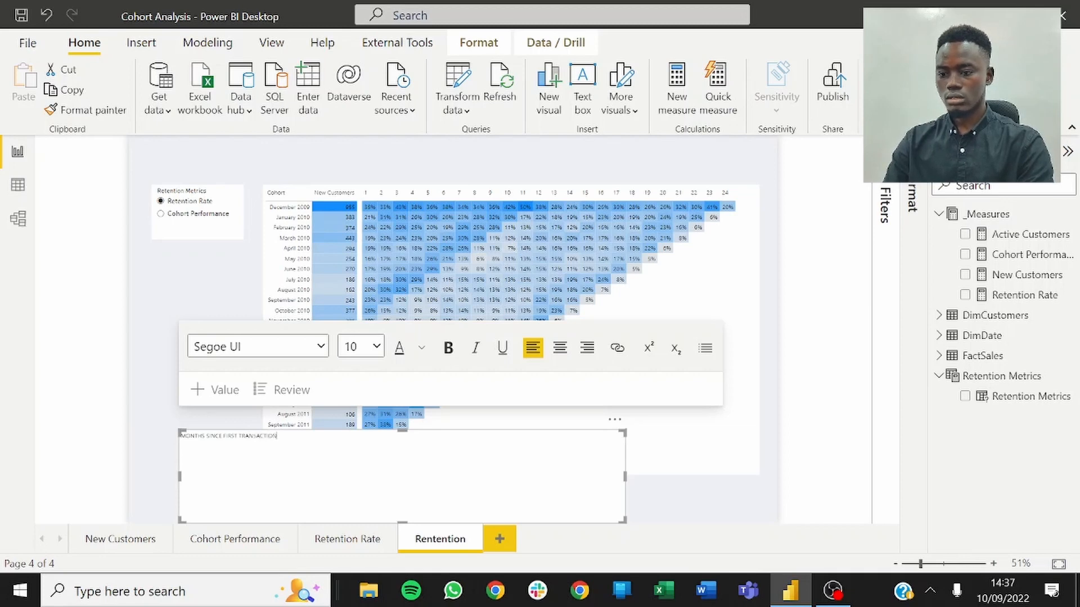
drag(402, 521, 402, 498)
Step: Set the font size of the text box's heading to 20
key(ctrl+a)
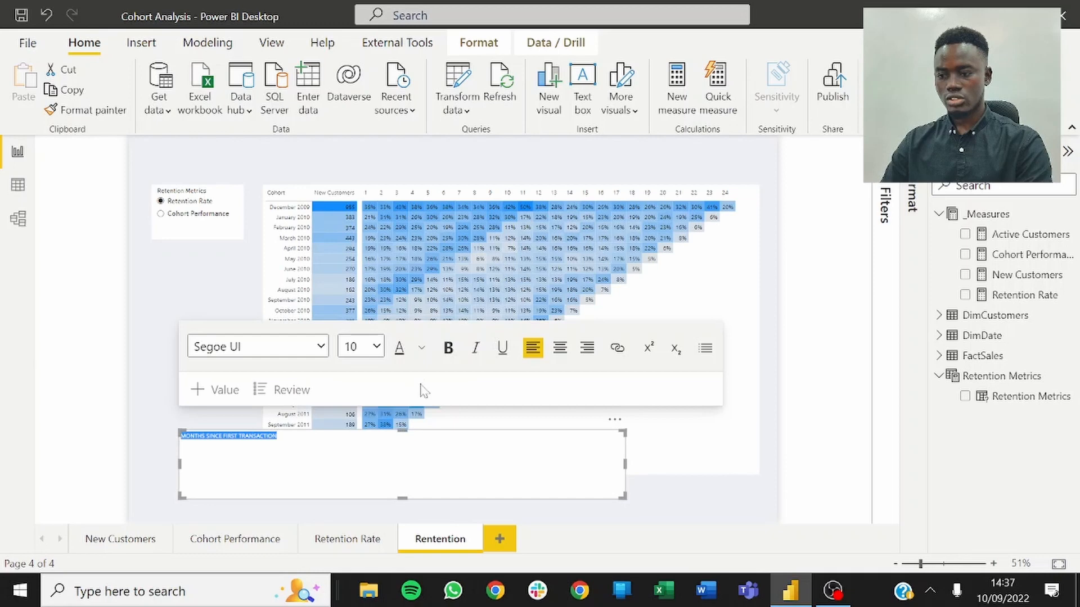
click(371, 347)
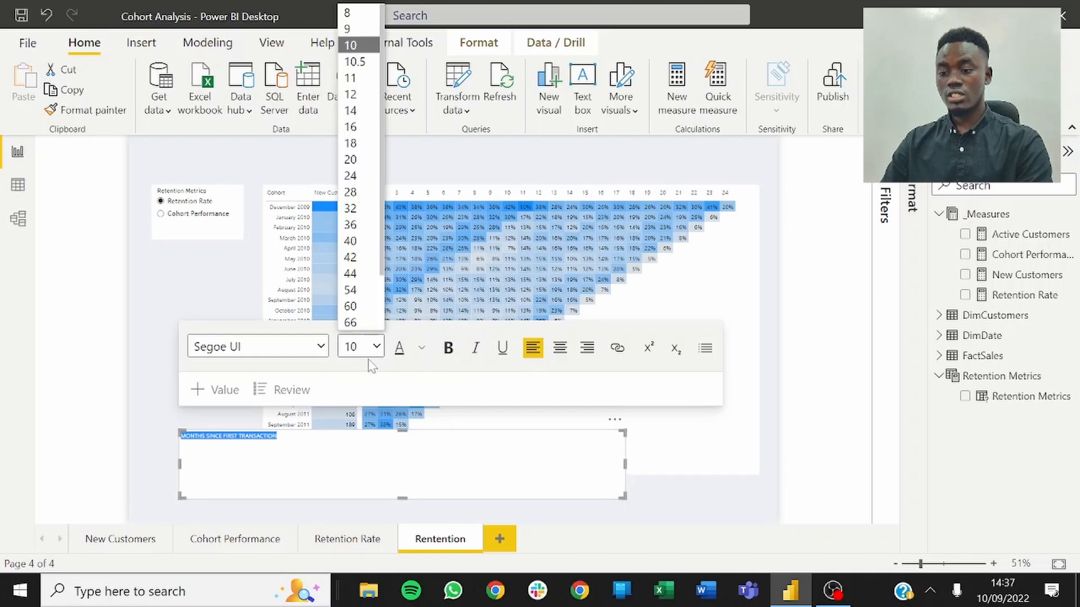
click(357, 192)
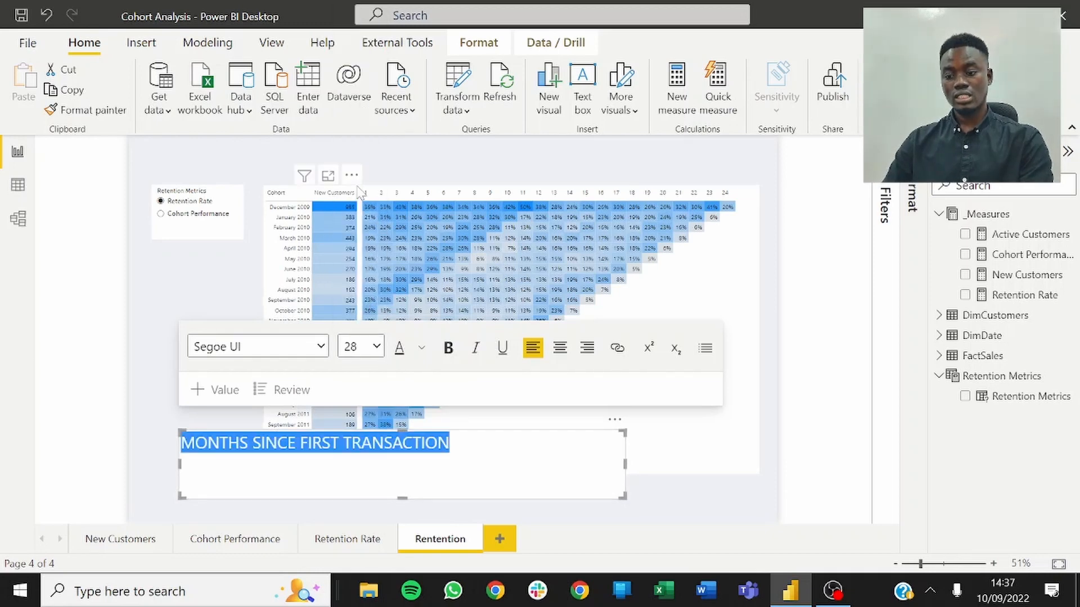
click(376, 347)
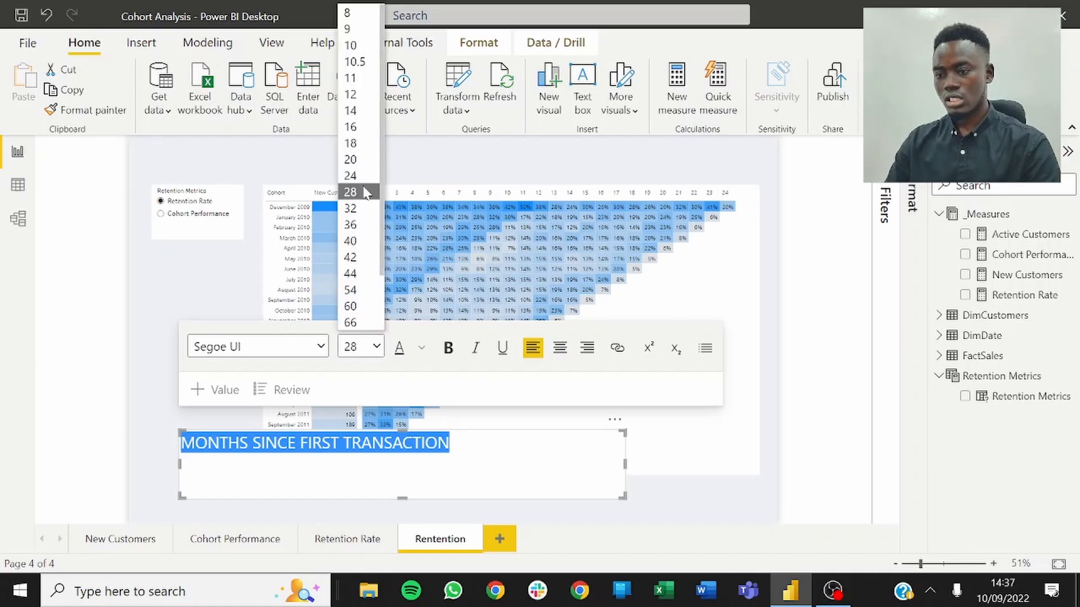
click(360, 160)
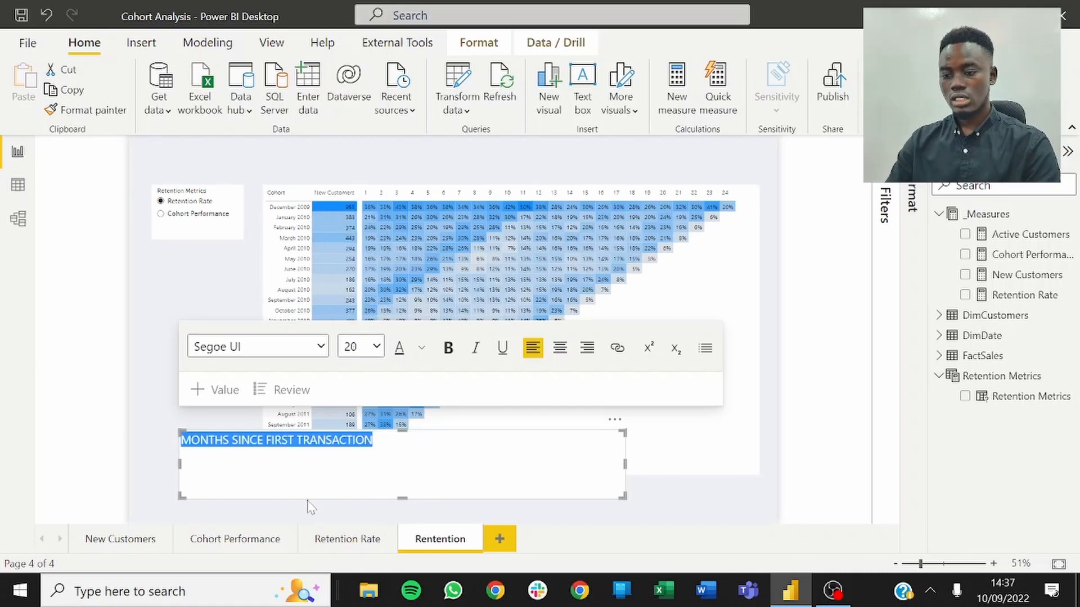
Step: Place the text box directly above the matrices, fitted to the gap and their combined width, and center its text
drag(341, 446, 426, 150)
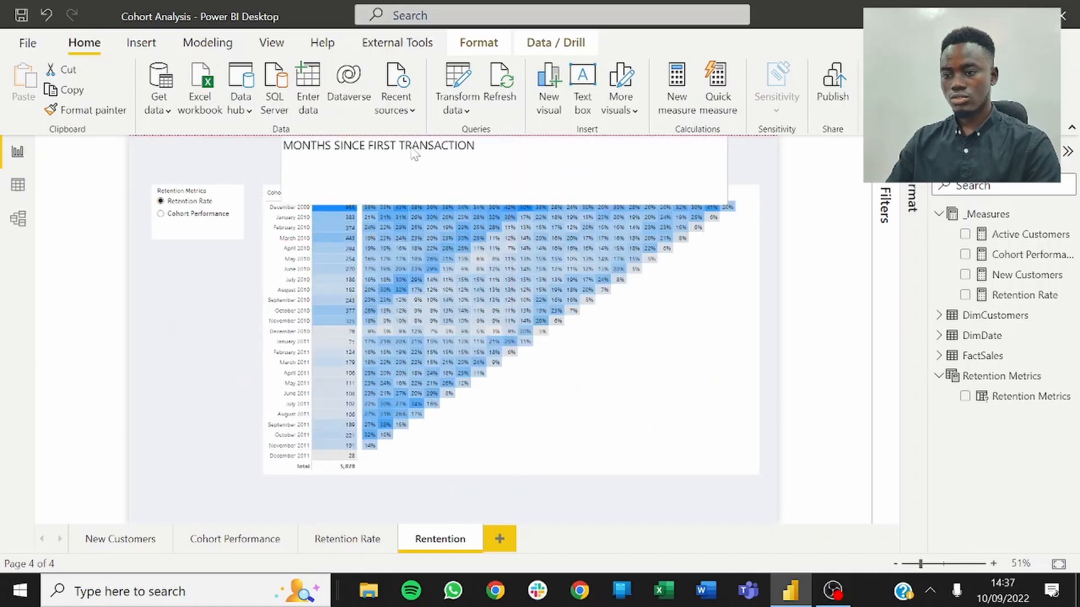
drag(488, 136, 487, 156)
drag(486, 201, 487, 184)
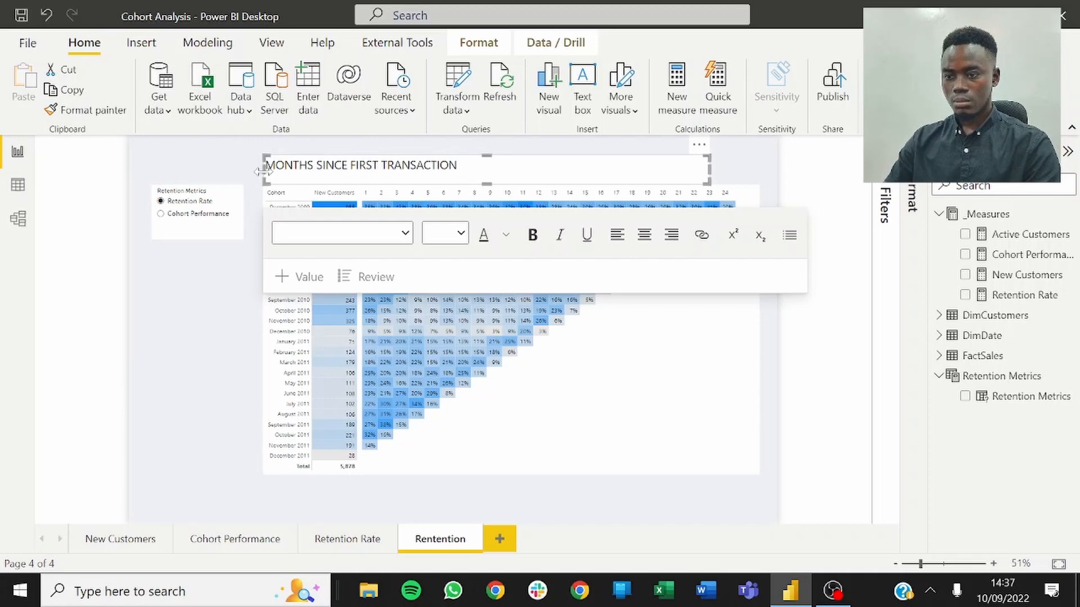
drag(263, 172, 265, 177)
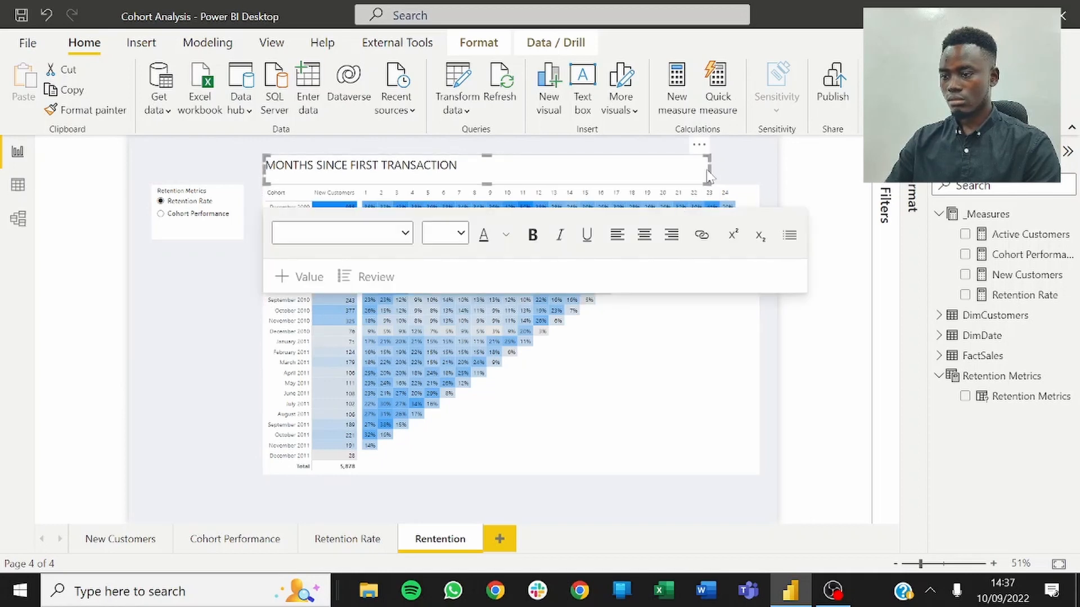
drag(711, 169, 762, 182)
click(644, 236)
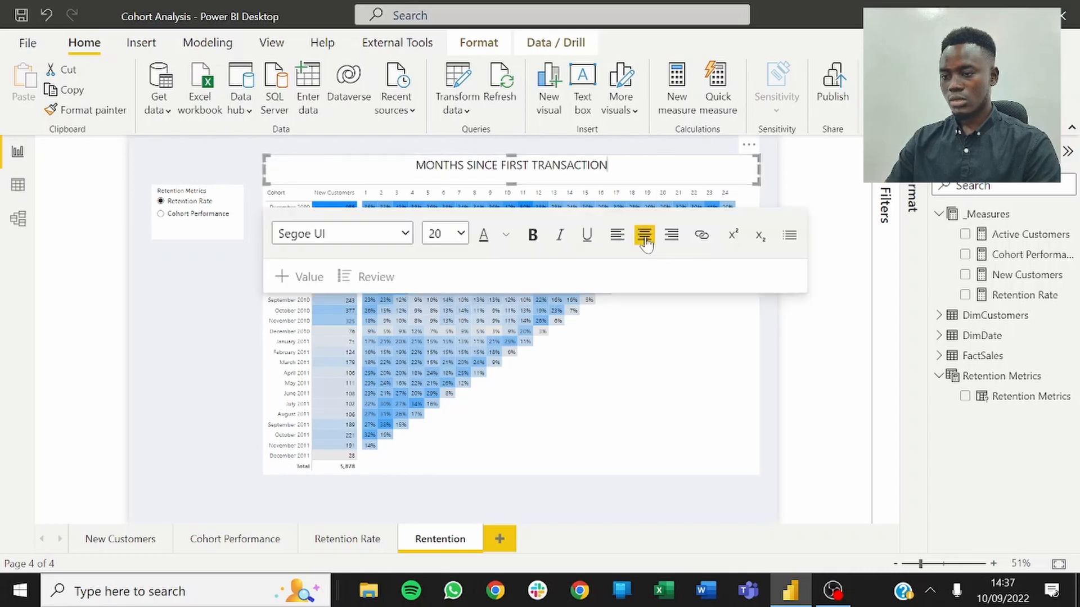
click(214, 397)
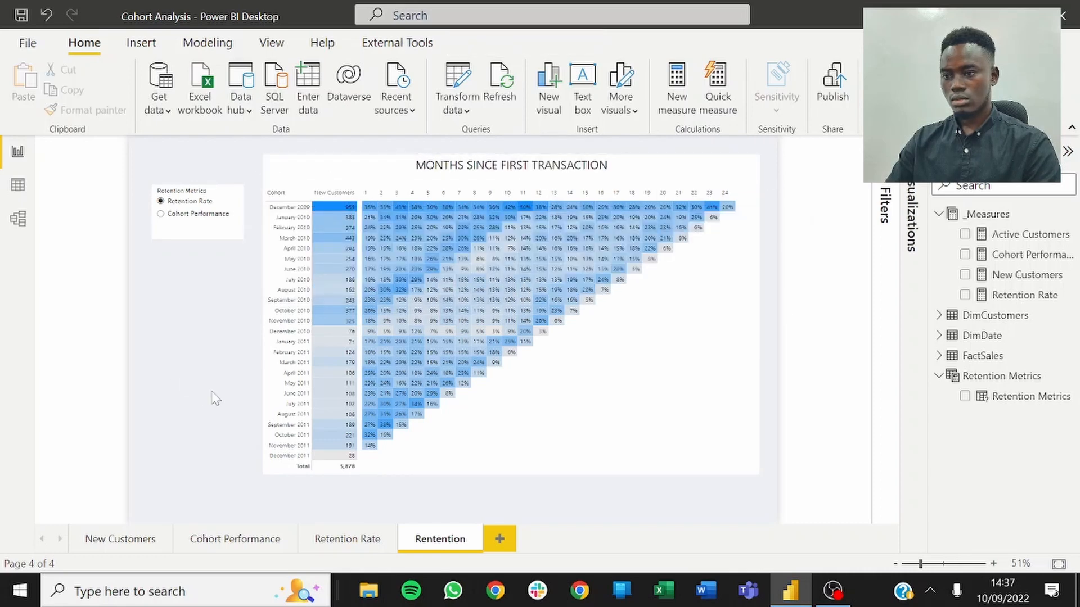
Step: Set the font size of the "MONTHS SINCE FIRST TRANSACTION" heading to 16
click(543, 178)
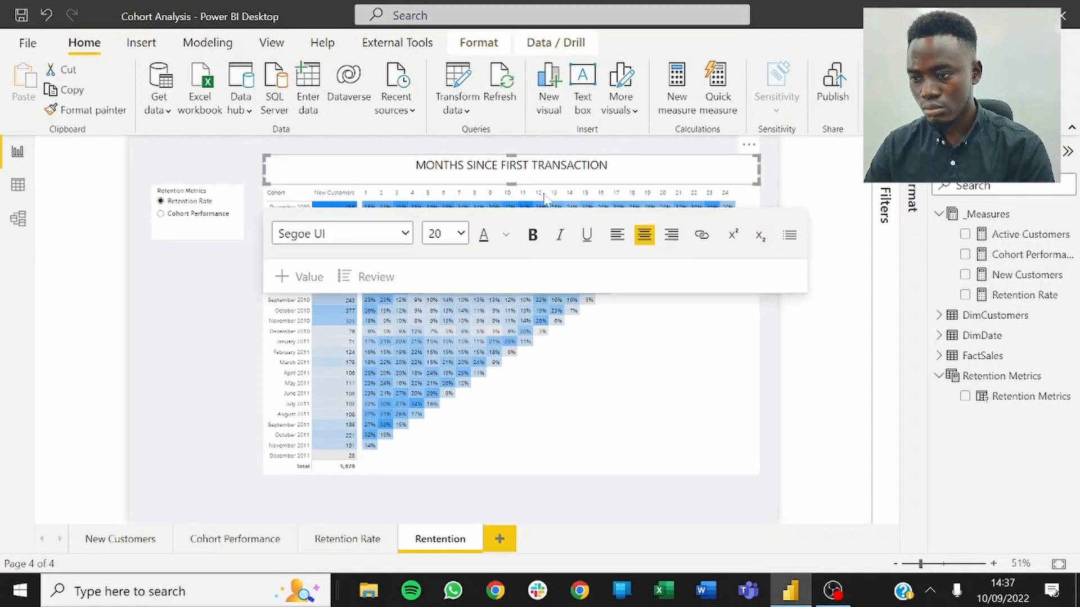
key(ctrl+a)
click(446, 233)
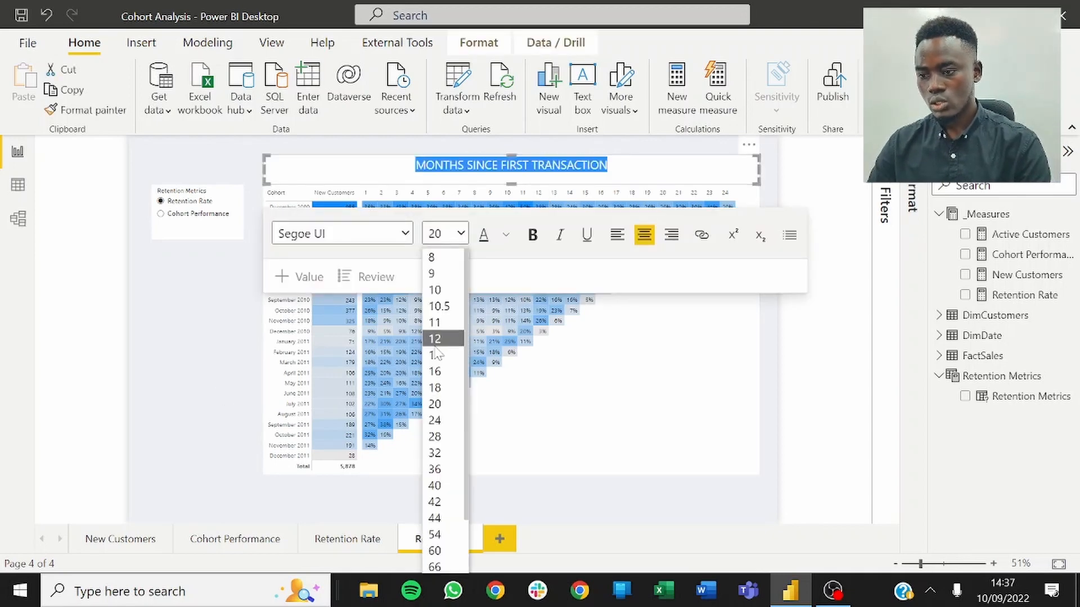
click(435, 371)
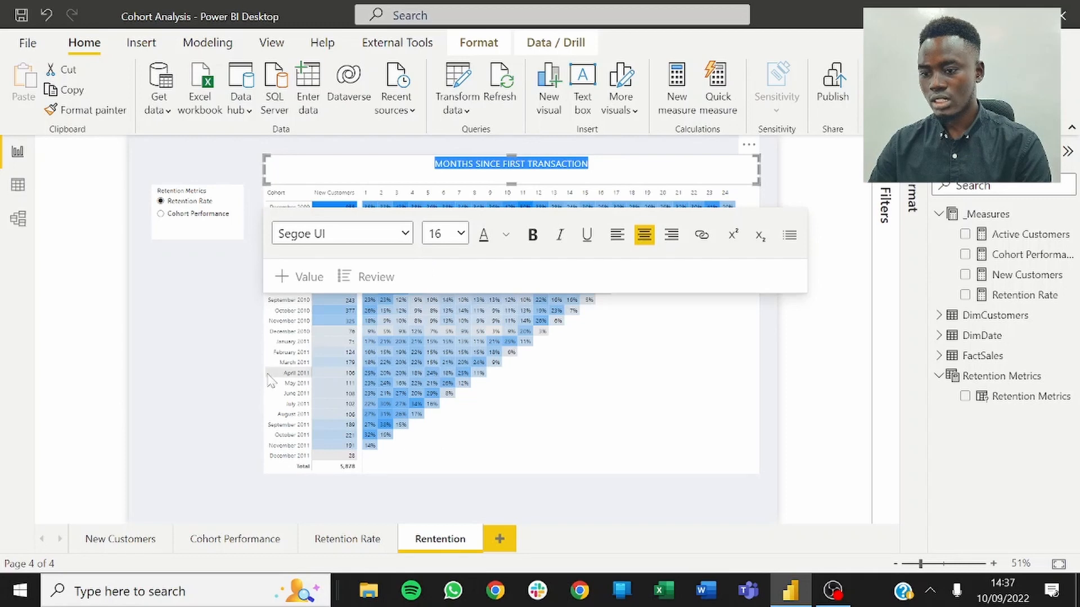
click(237, 376)
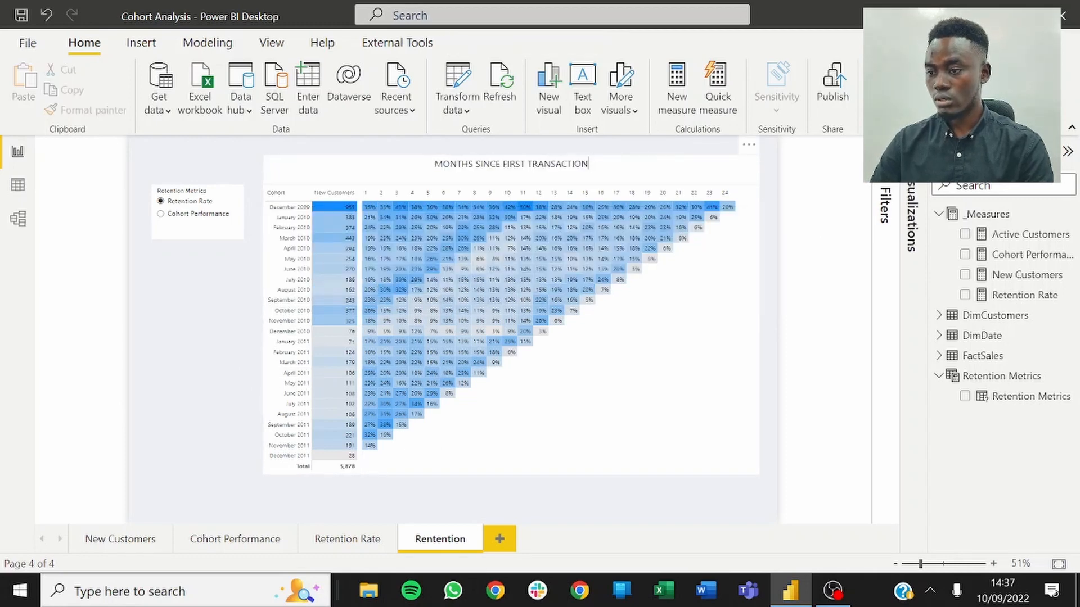
Step: Reduce the heading text box's height by lowering its upper edge closer to the text
click(509, 163)
drag(513, 155, 515, 164)
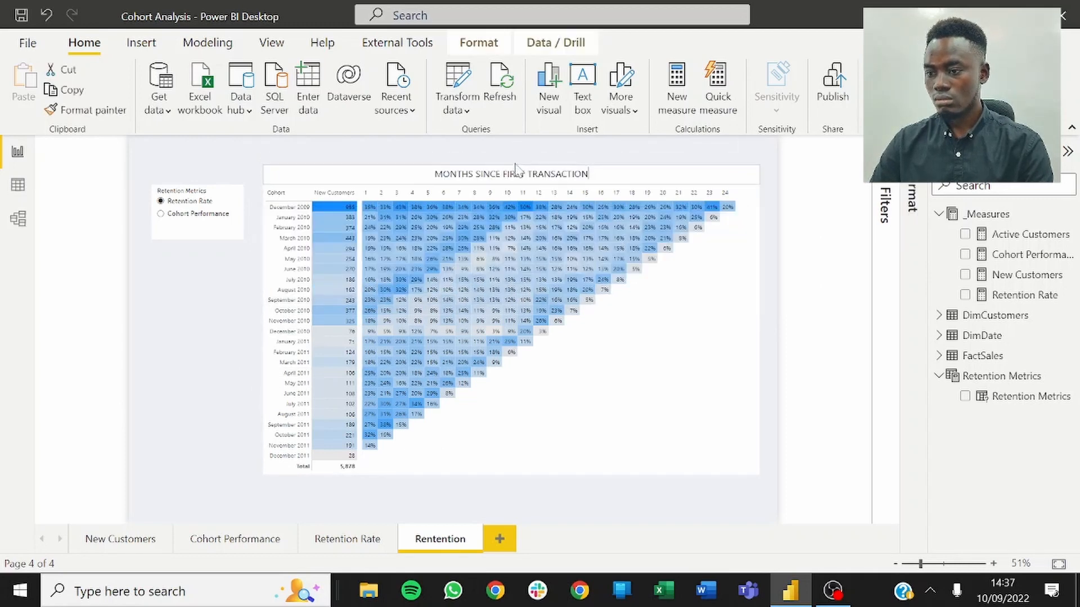
click(460, 159)
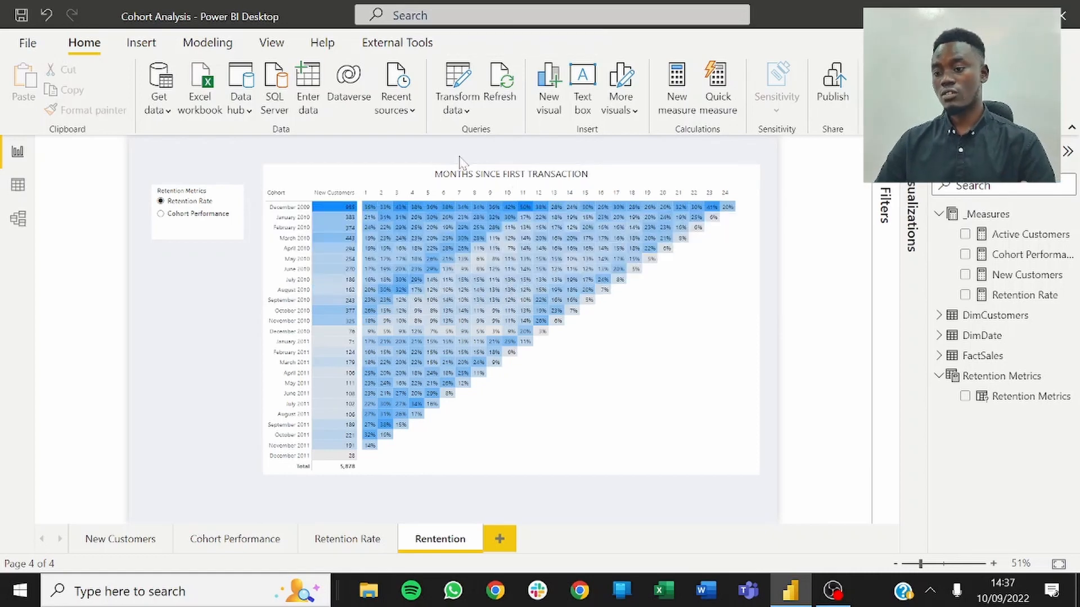
Step: Merge the heading text box and the two matrices into a single group
click(325, 190)
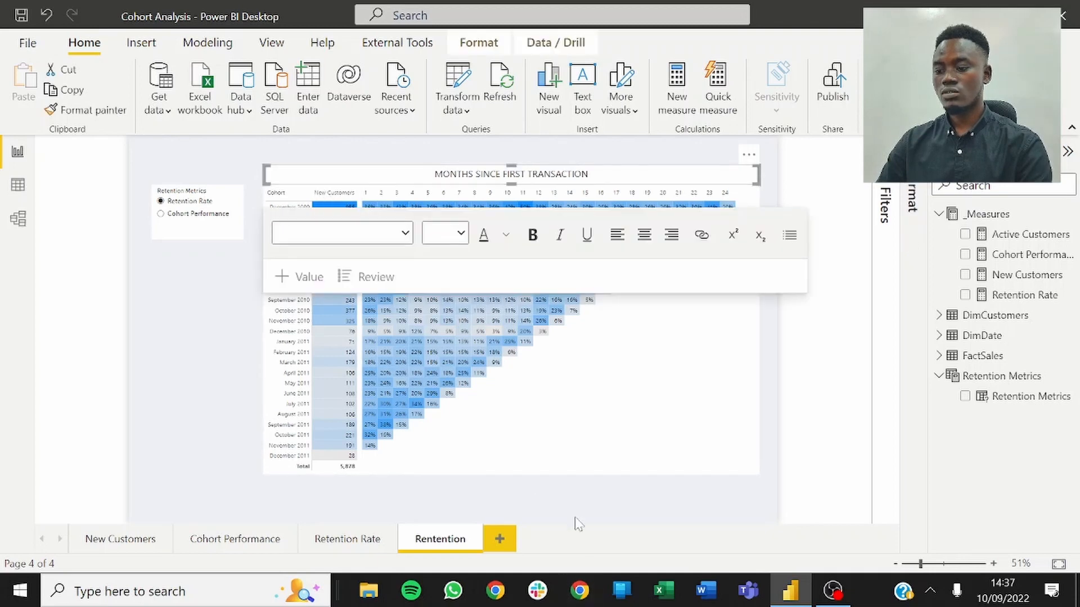
click(584, 478)
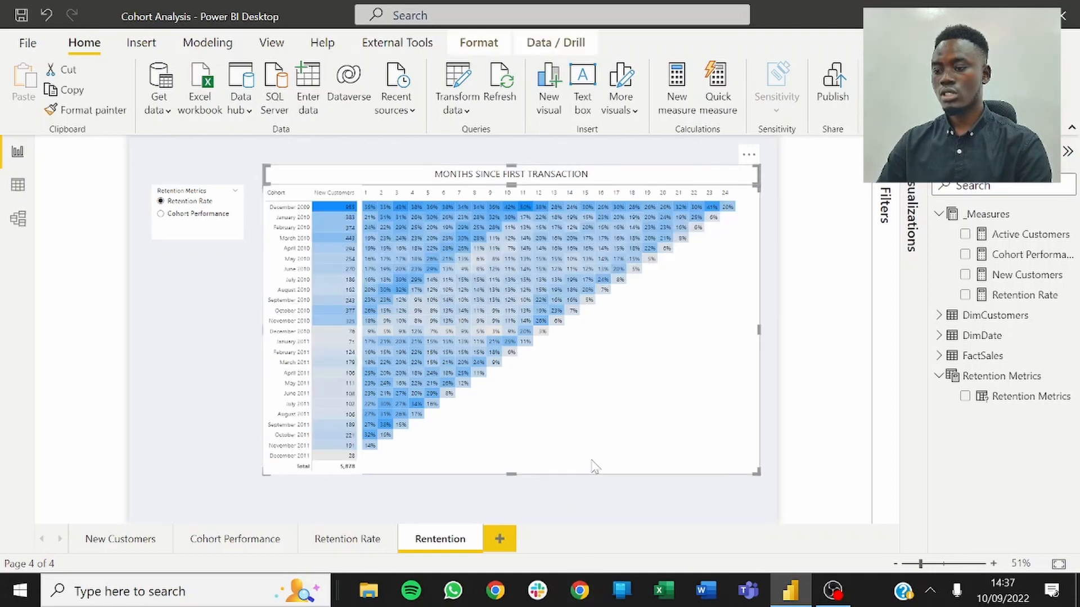
right_click(591, 462)
mouse_move(603, 473)
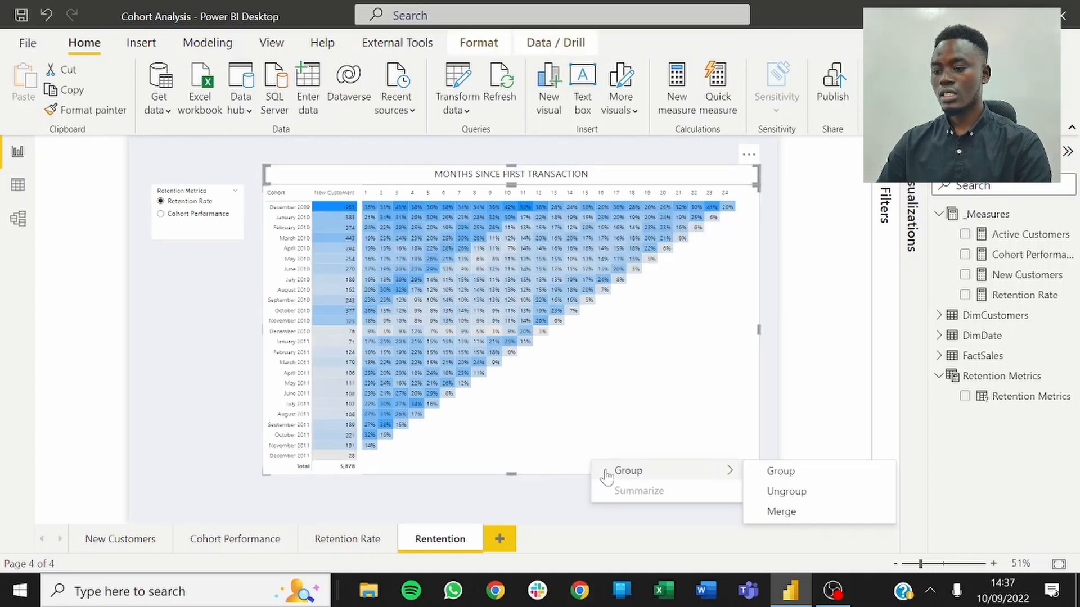
click(782, 512)
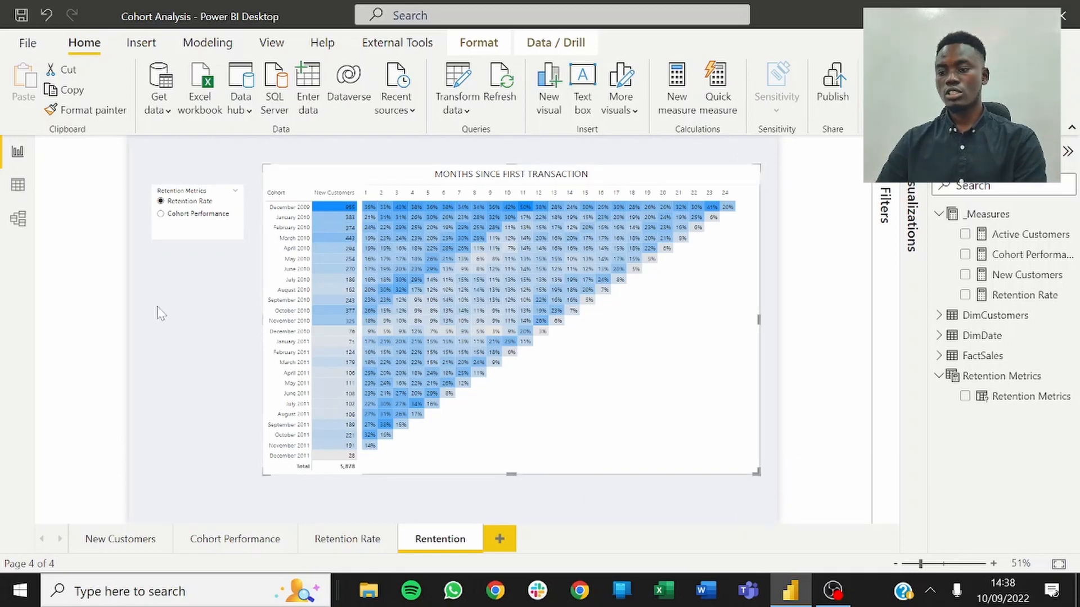
click(212, 316)
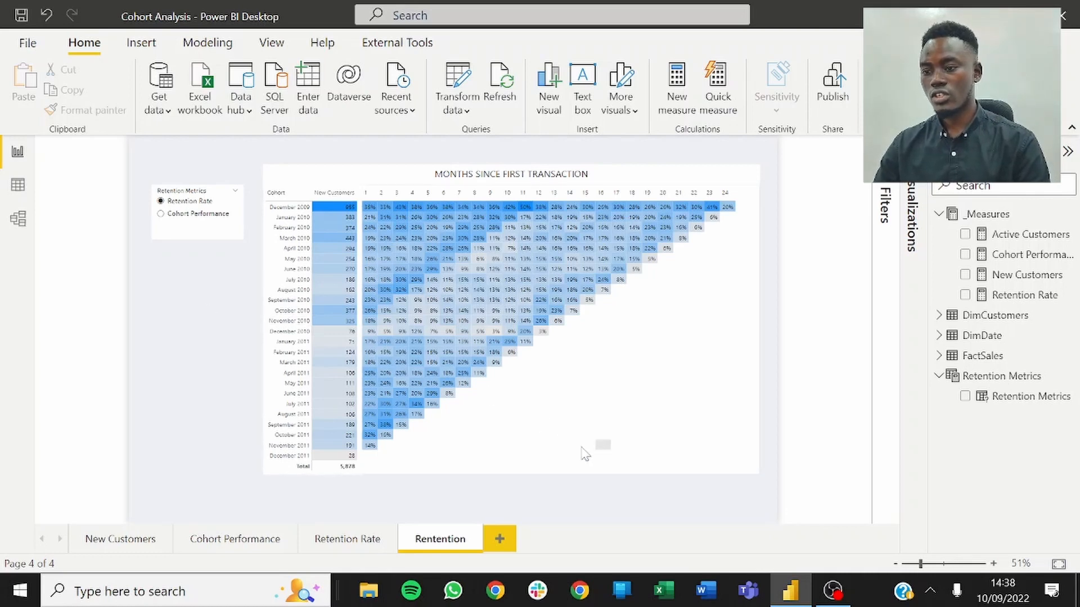
Step: Move the grouped heading and matrices down to align with the slicer's top edge, and clear the matrix cross-highlighting
click(603, 450)
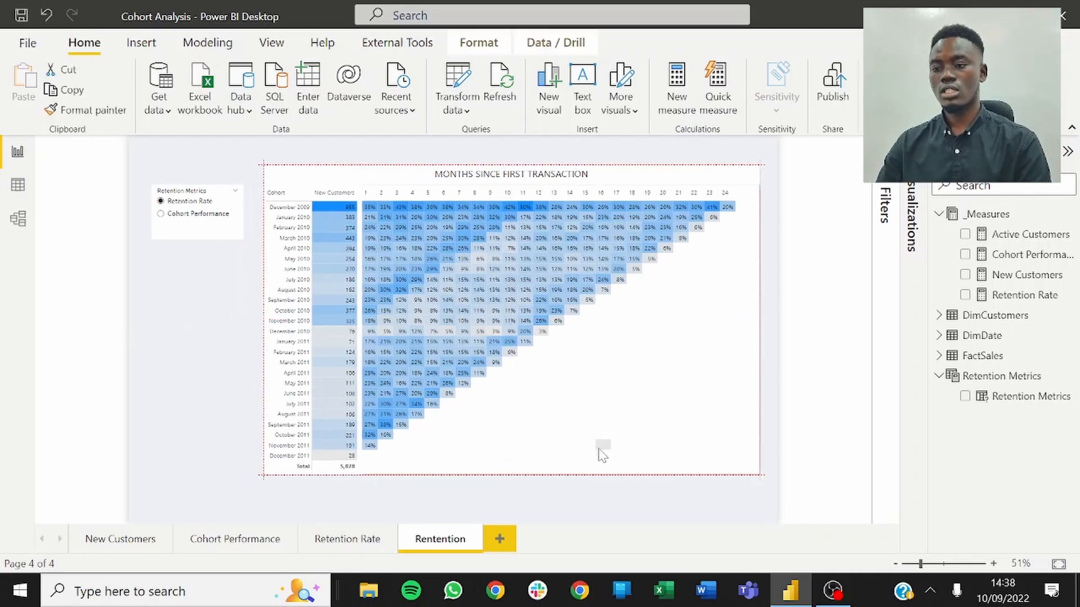
drag(603, 450, 597, 469)
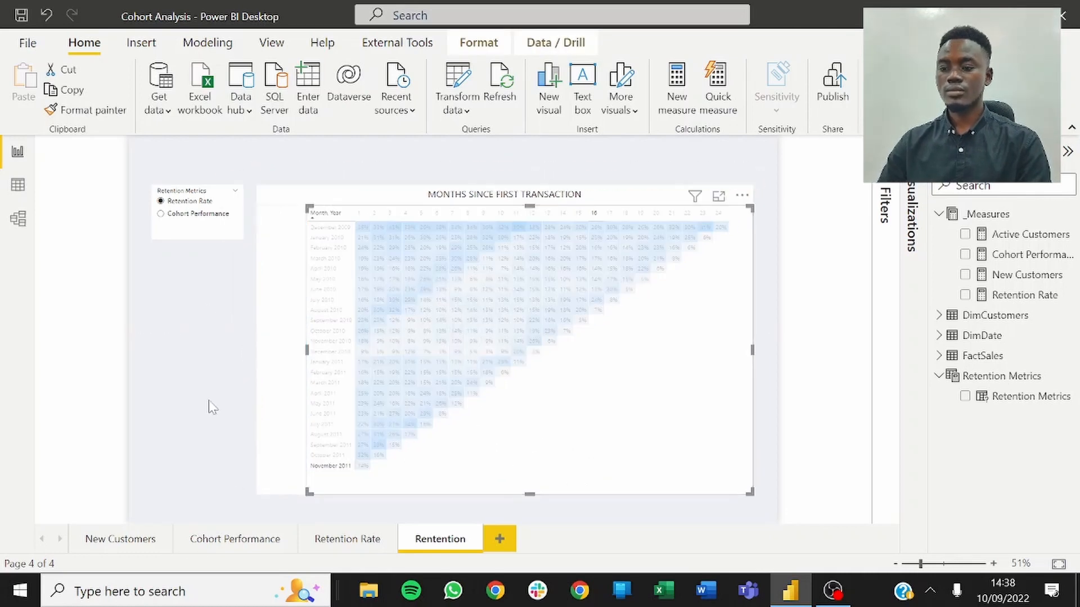
click(253, 401)
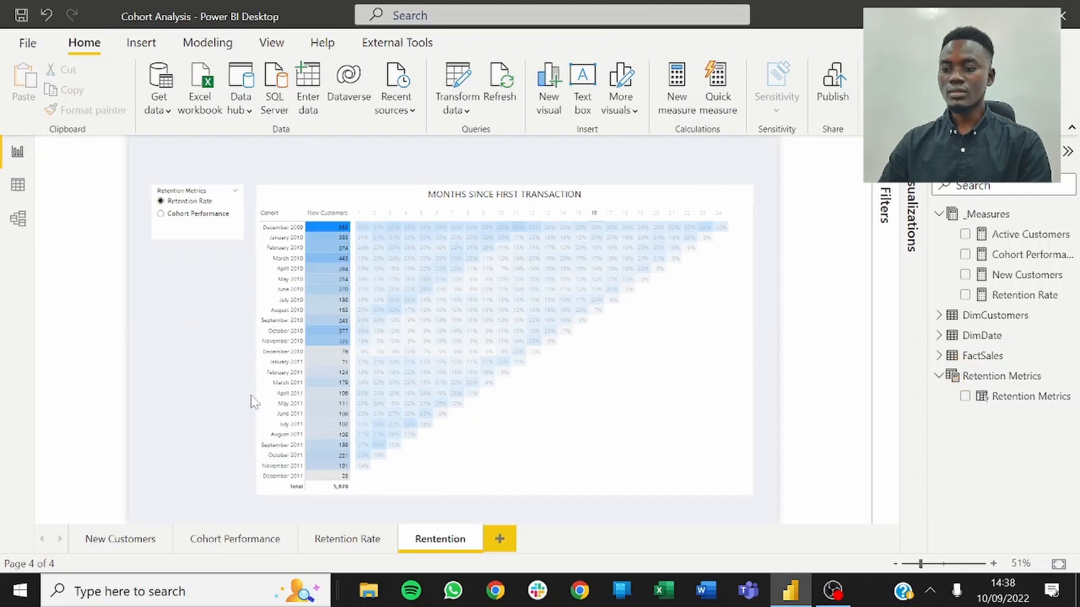
click(619, 492)
click(182, 384)
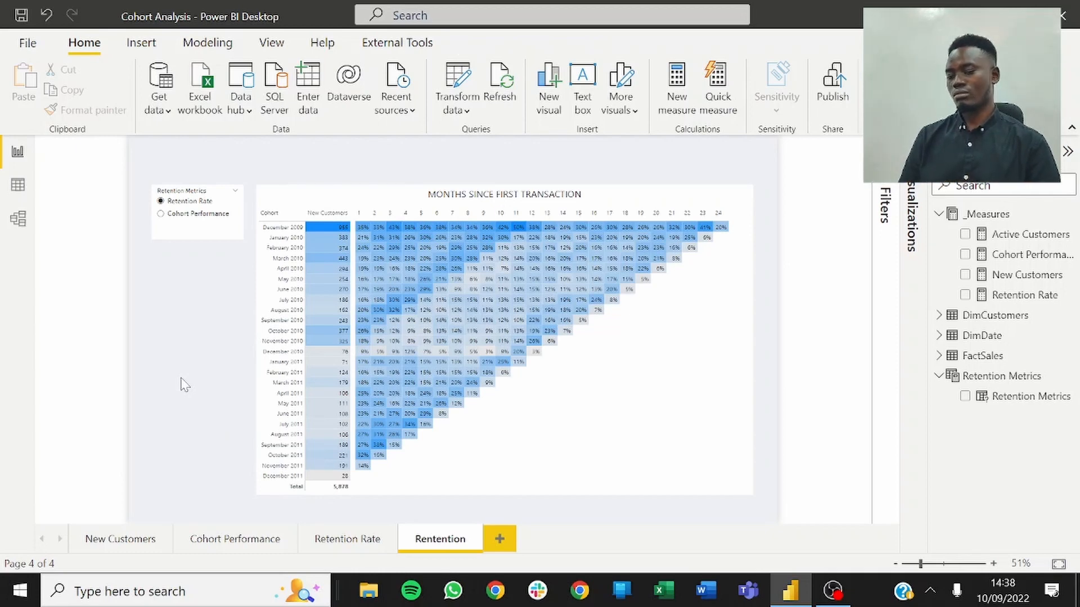
Step: Duplicate the Rentention page and delete the grouped matrices and the Retention Metrics slicer from the copy
right_click(465, 540)
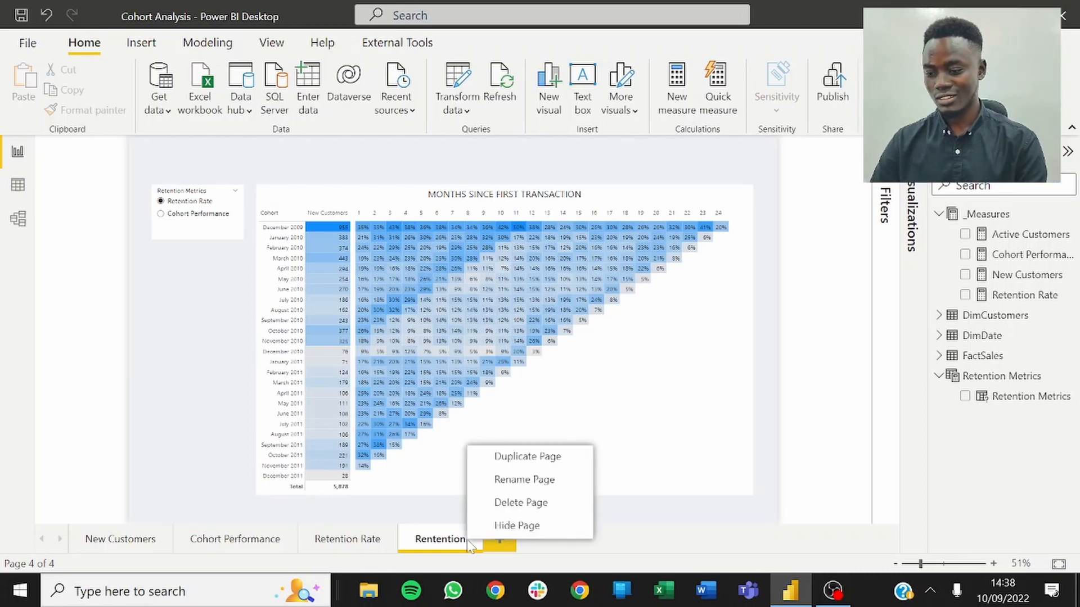
click(518, 463)
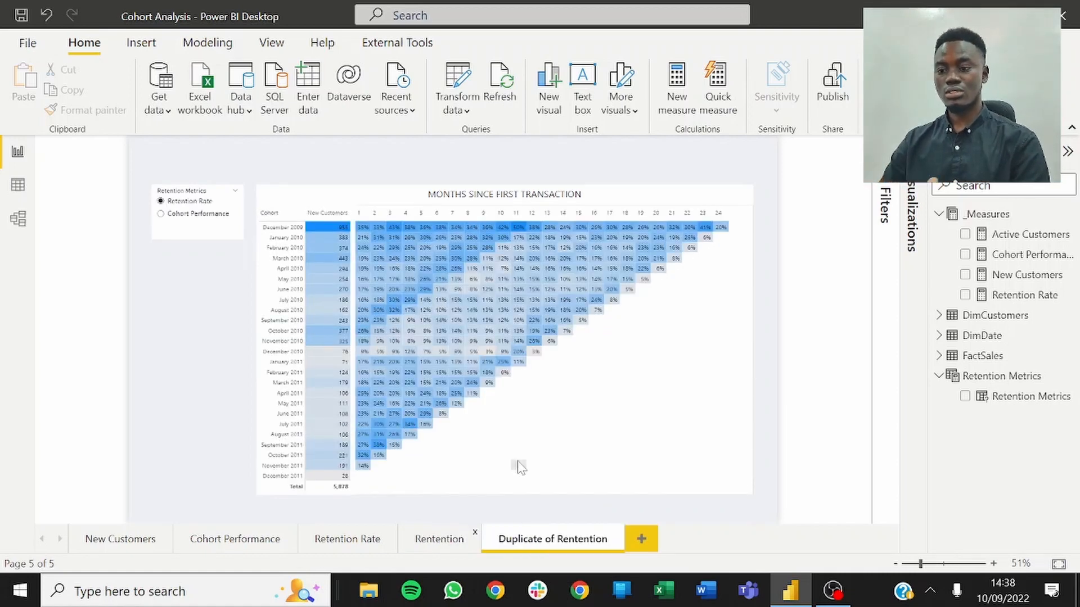
click(734, 488)
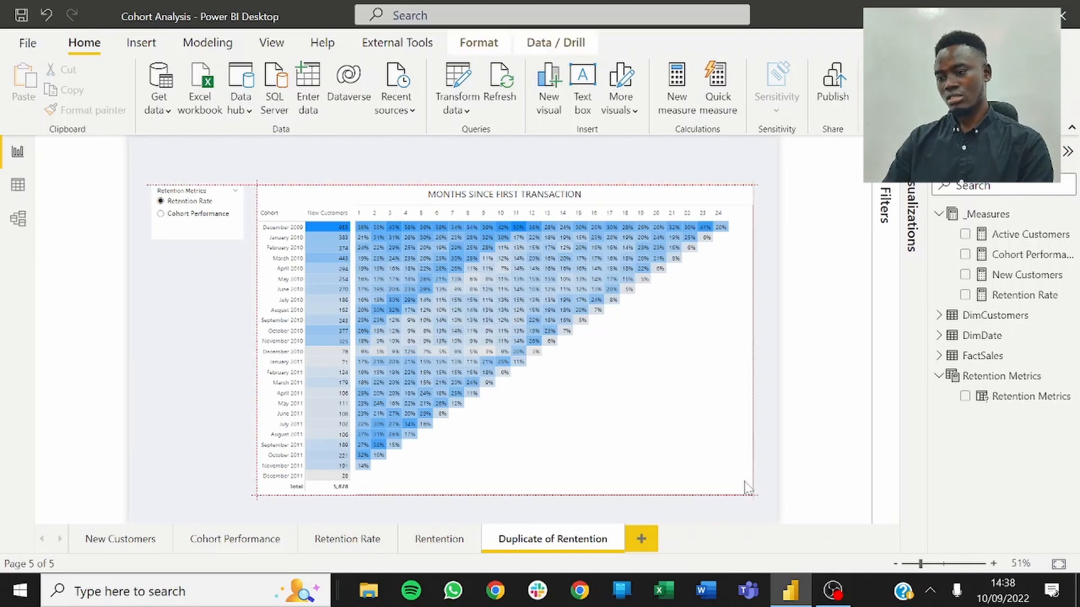
click(445, 516)
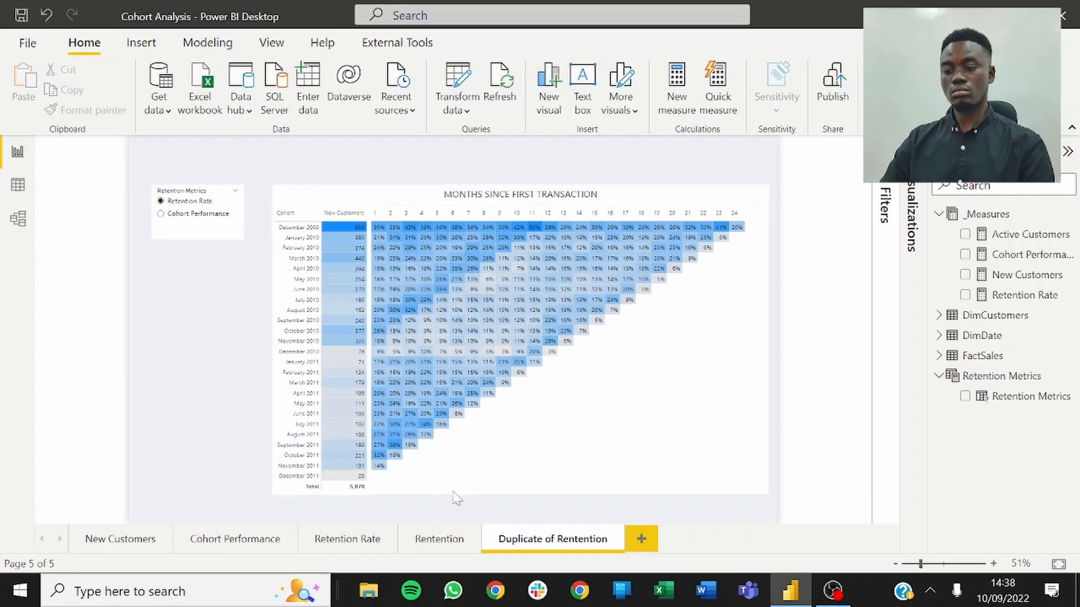
click(456, 498)
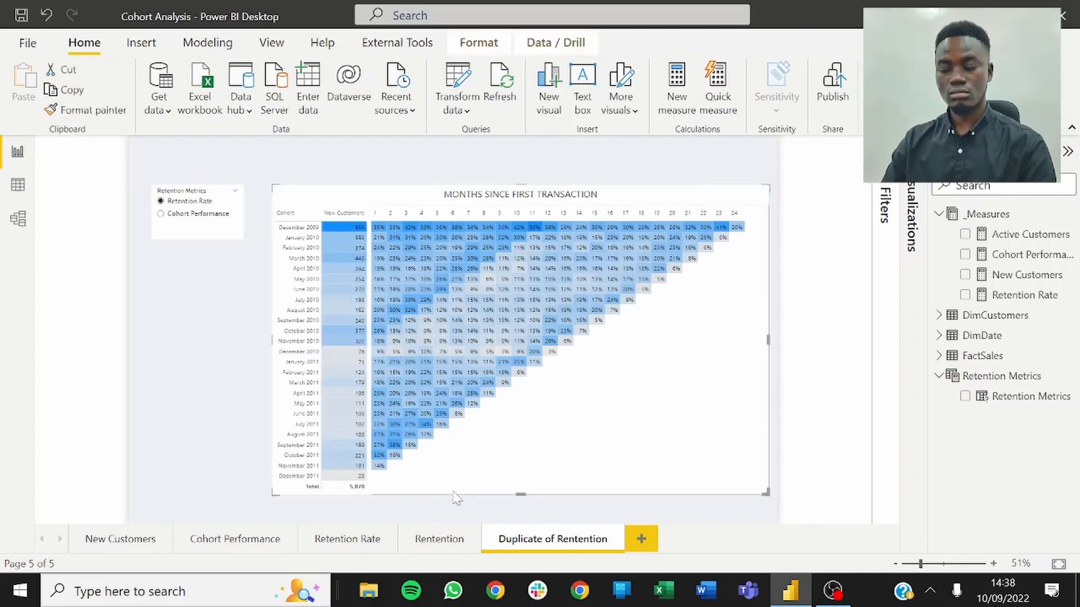
key(Delete)
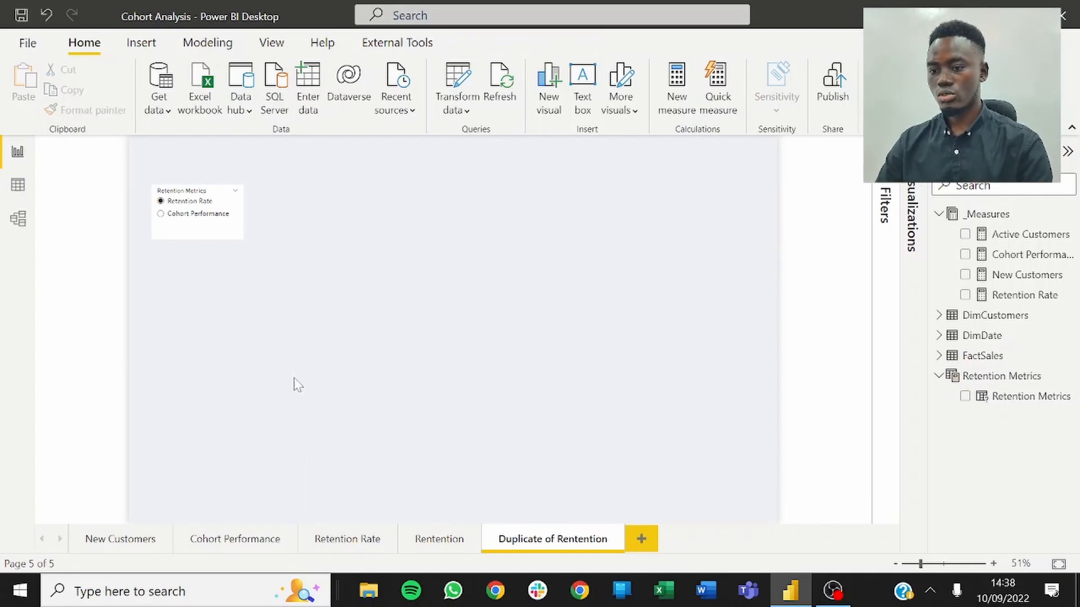
click(186, 237)
key(Delete)
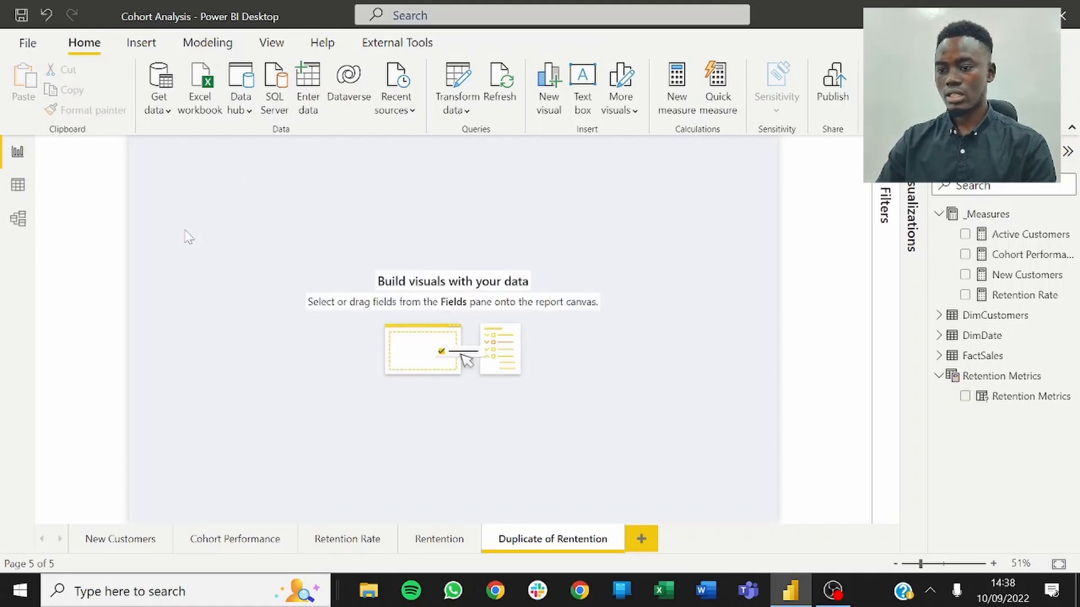
Step: Add a line chart to the emptied page, enlarge it and place it around the middle of the canvas
click(943, 217)
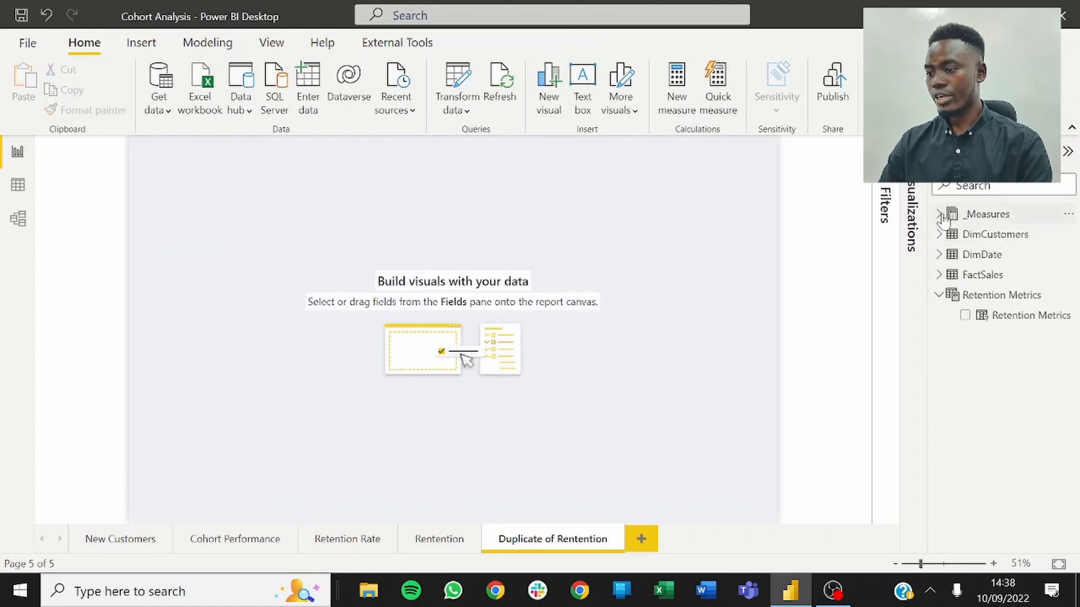
click(939, 215)
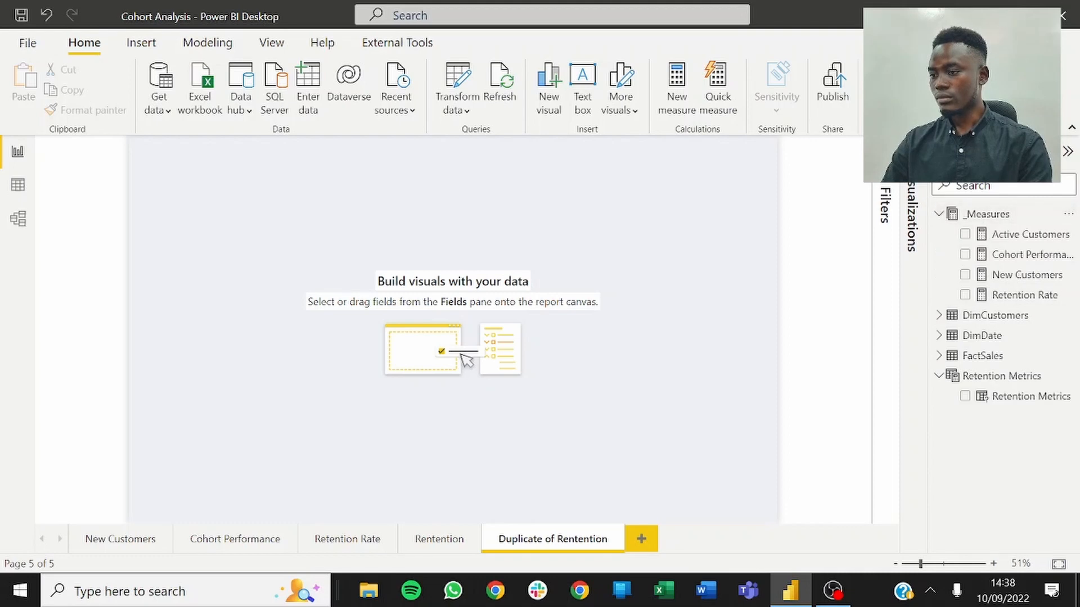
click(912, 220)
click(792, 264)
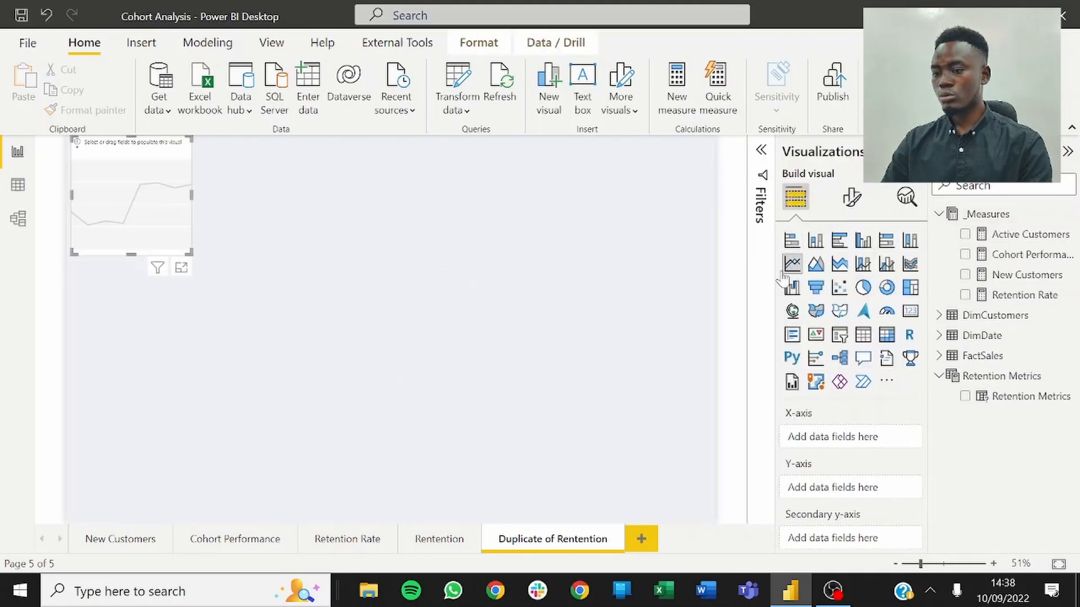
drag(147, 228, 648, 448)
drag(489, 318, 484, 320)
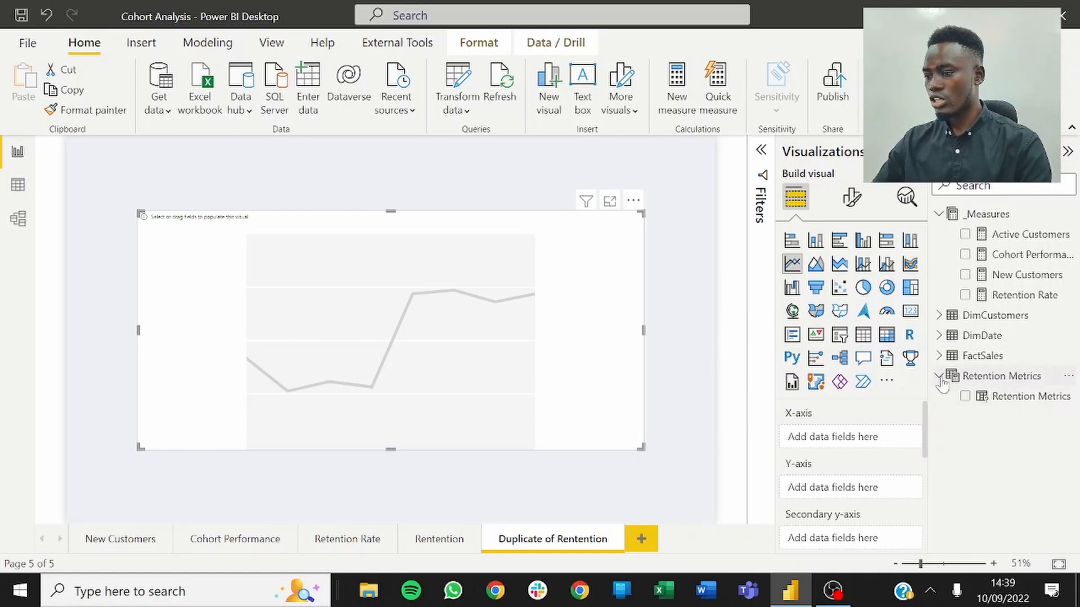
Step: Plot the Retention Rate measure on the line chart's Y-axis against Months Since First Transaction on the X-axis
click(939, 376)
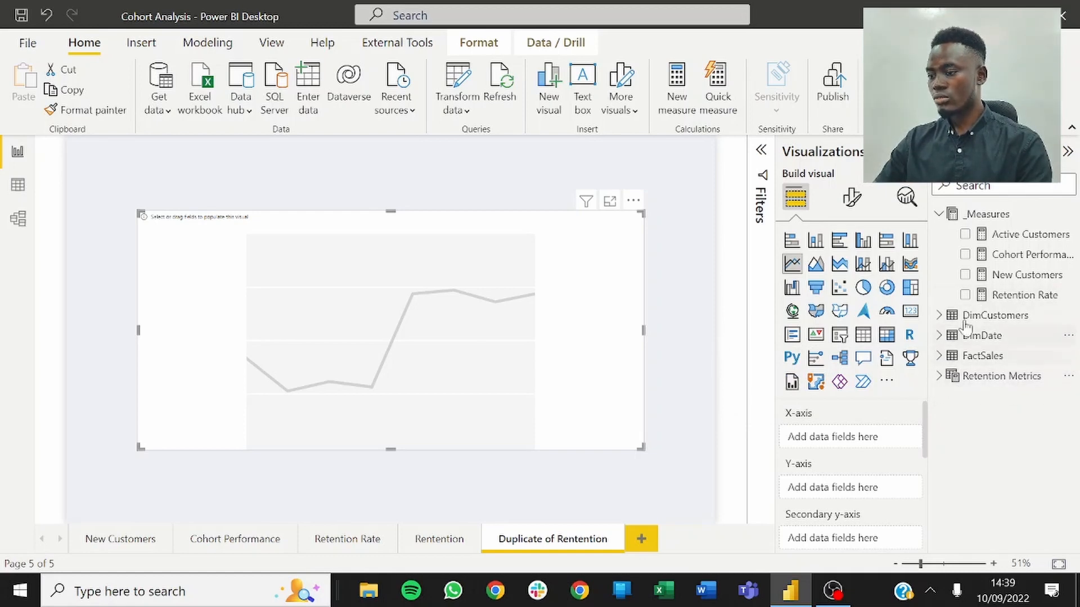
click(981, 299)
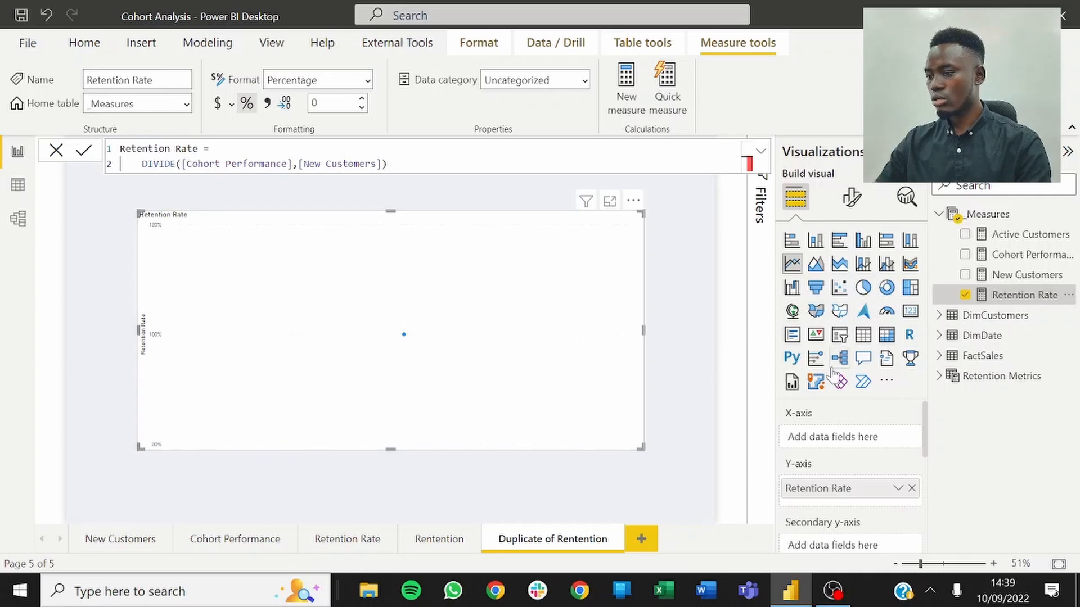
click(938, 356)
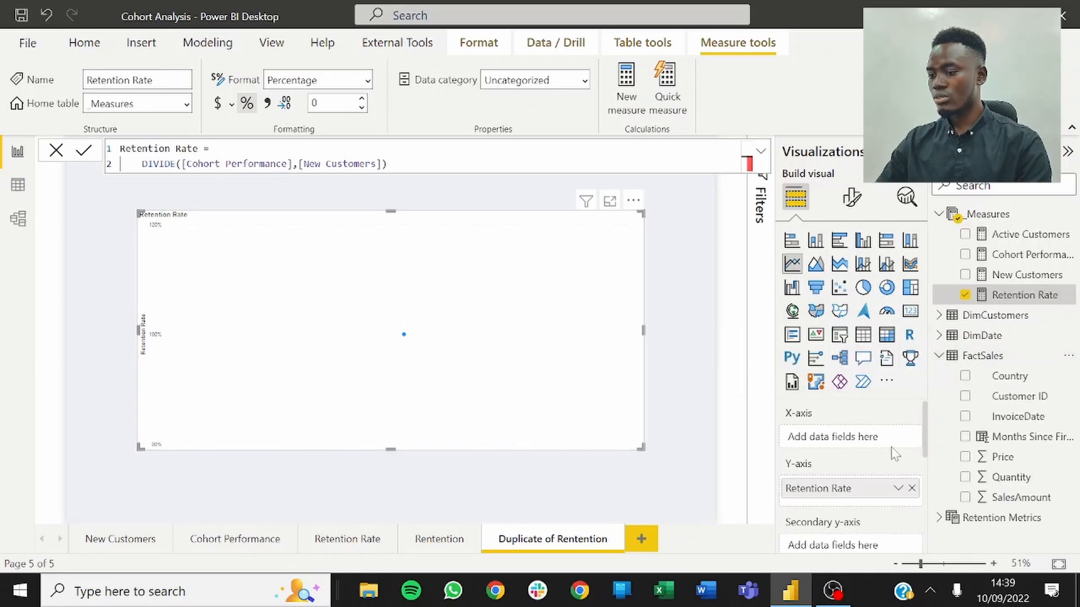
drag(1006, 437, 856, 436)
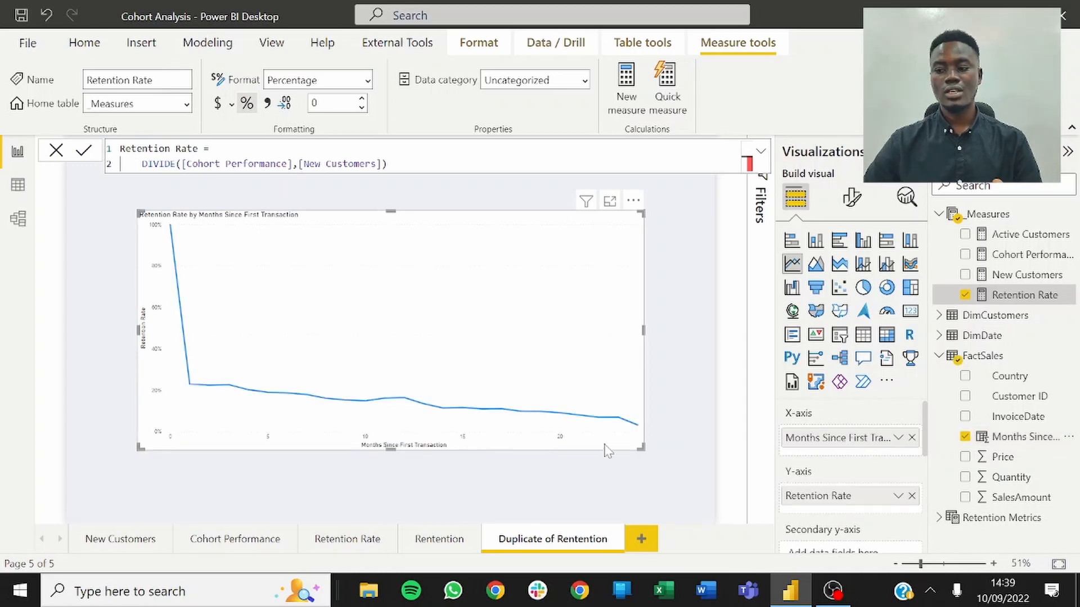
Step: Enlarge the retention rate line chart on both sides and downward to fill more of the canvas
drag(642, 448, 651, 455)
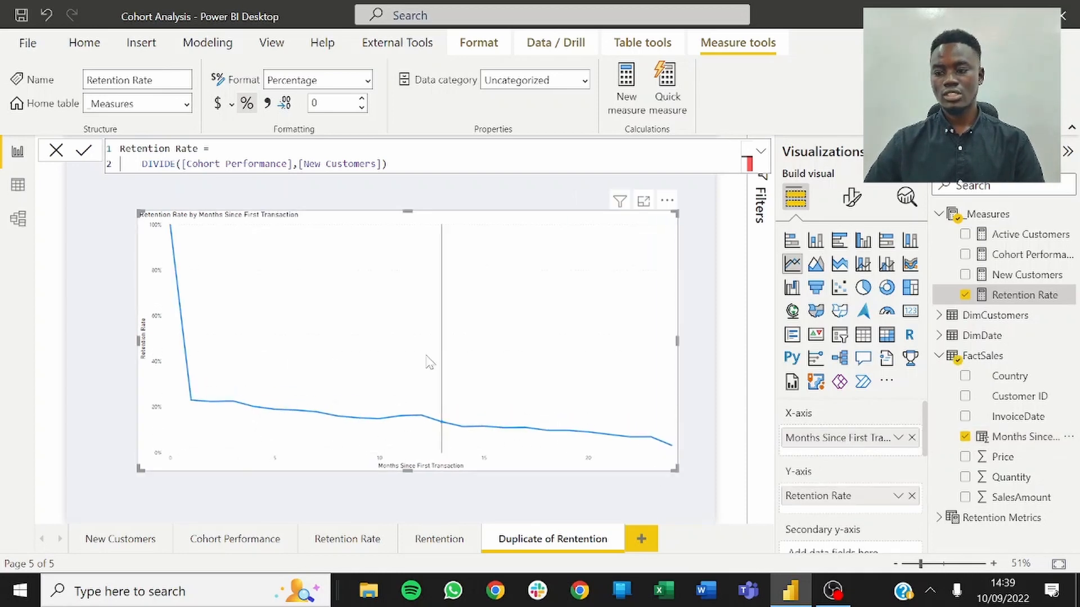
drag(139, 471, 103, 487)
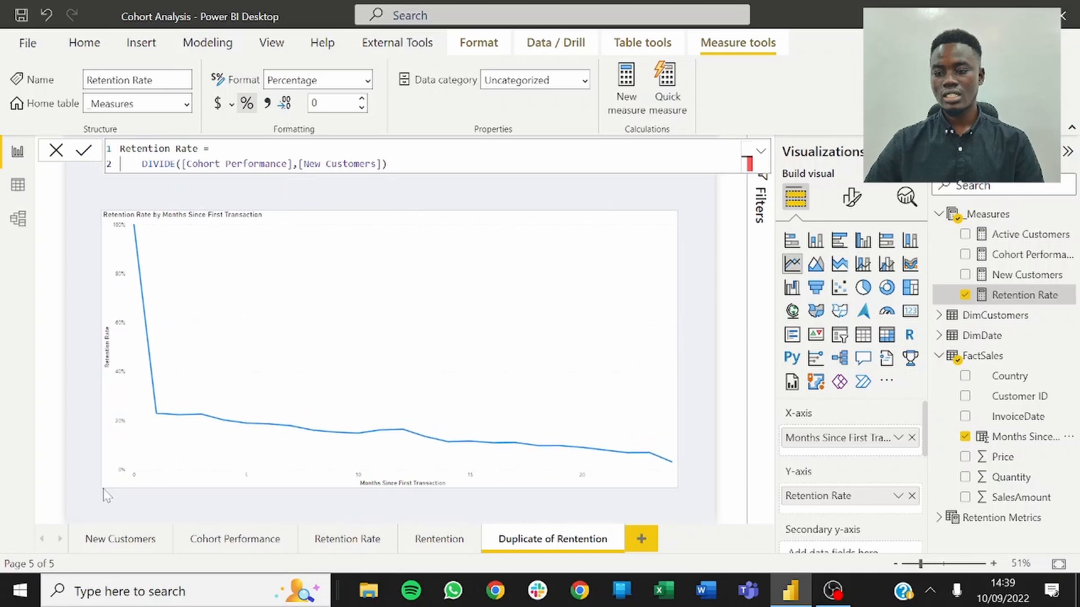
mouse_move(143, 302)
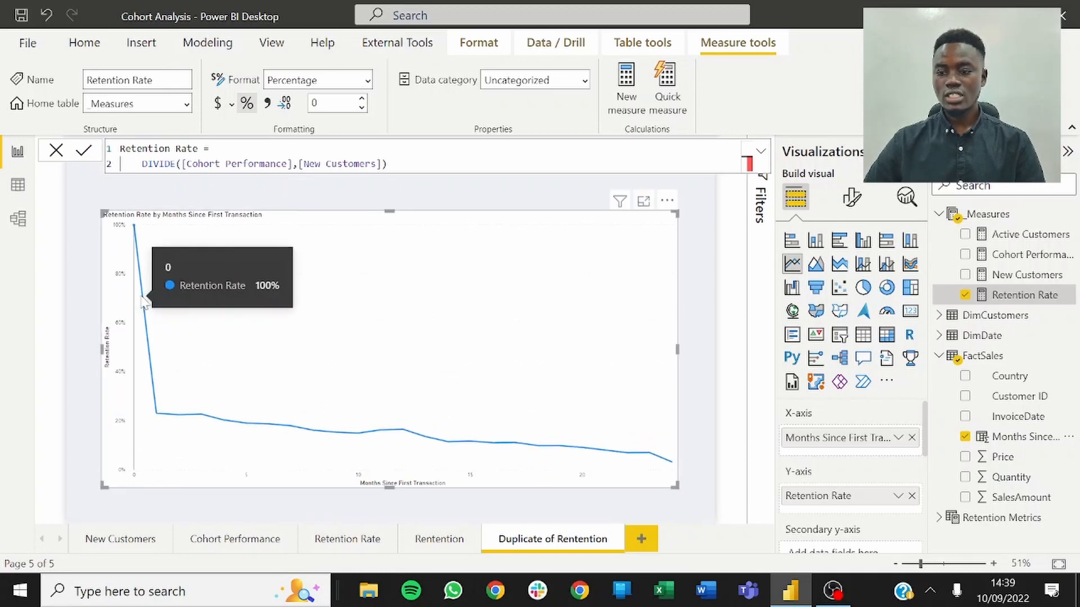